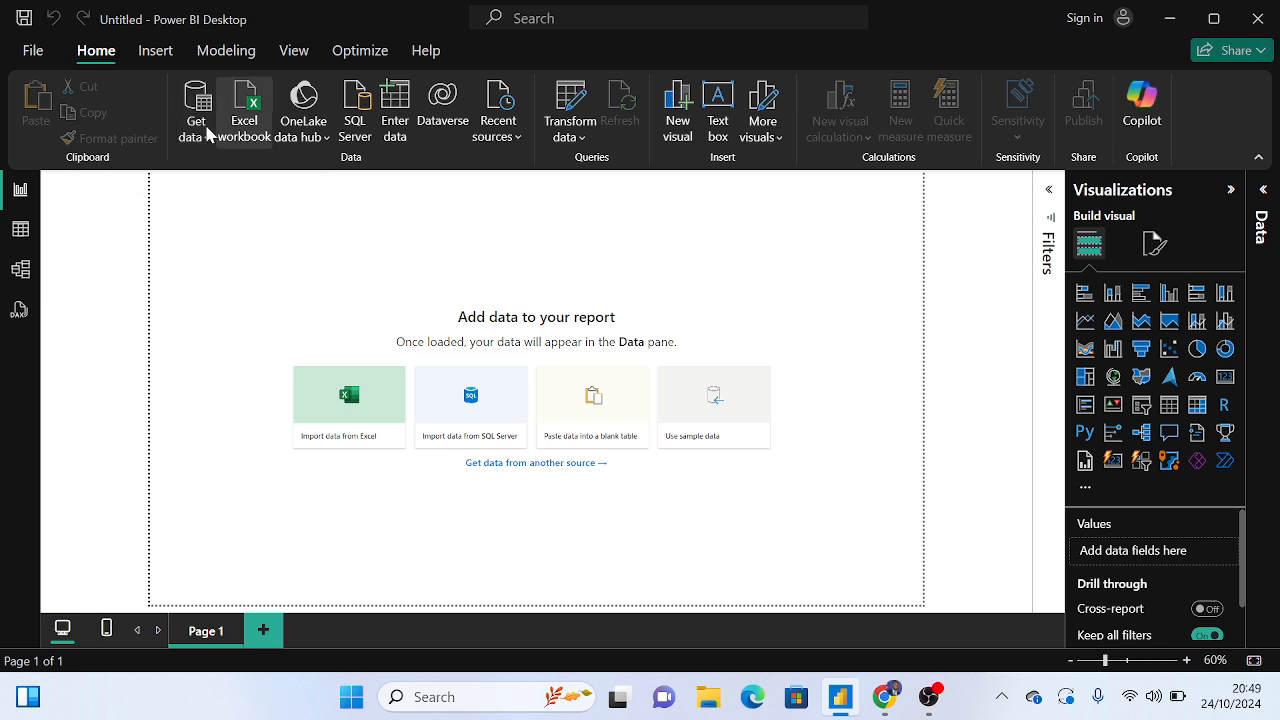
click(206, 138)
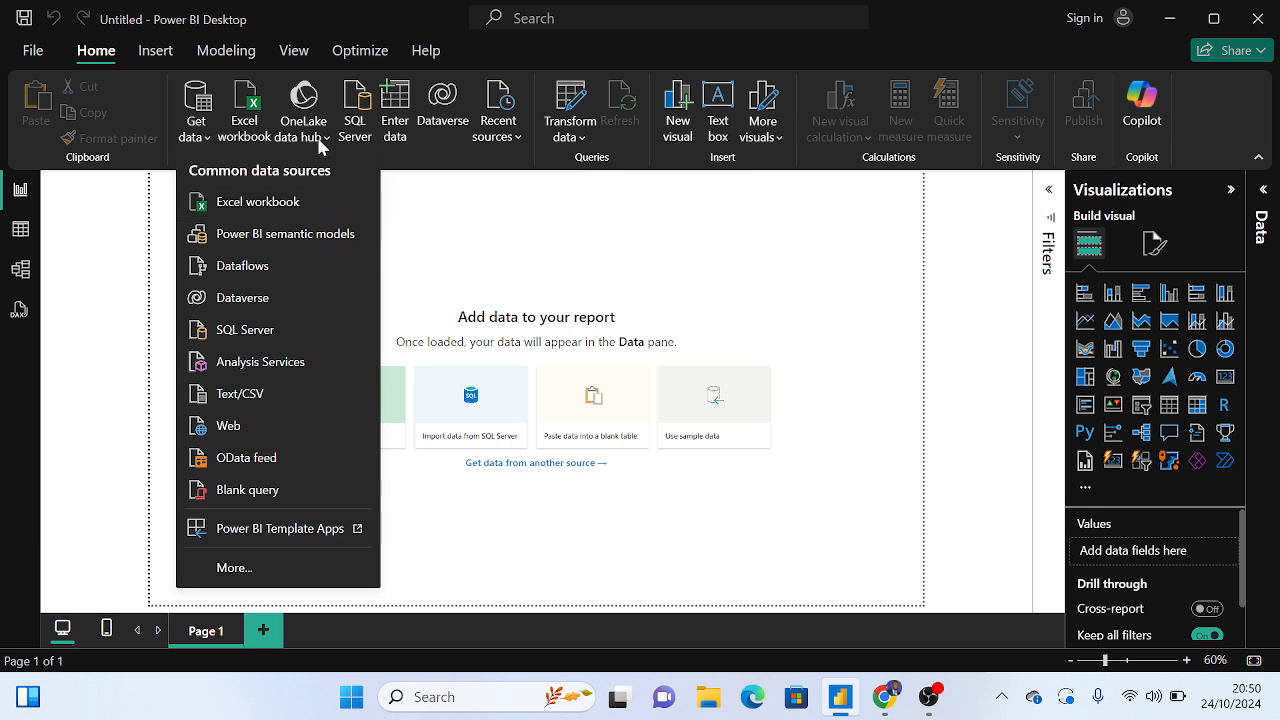
click(472, 238)
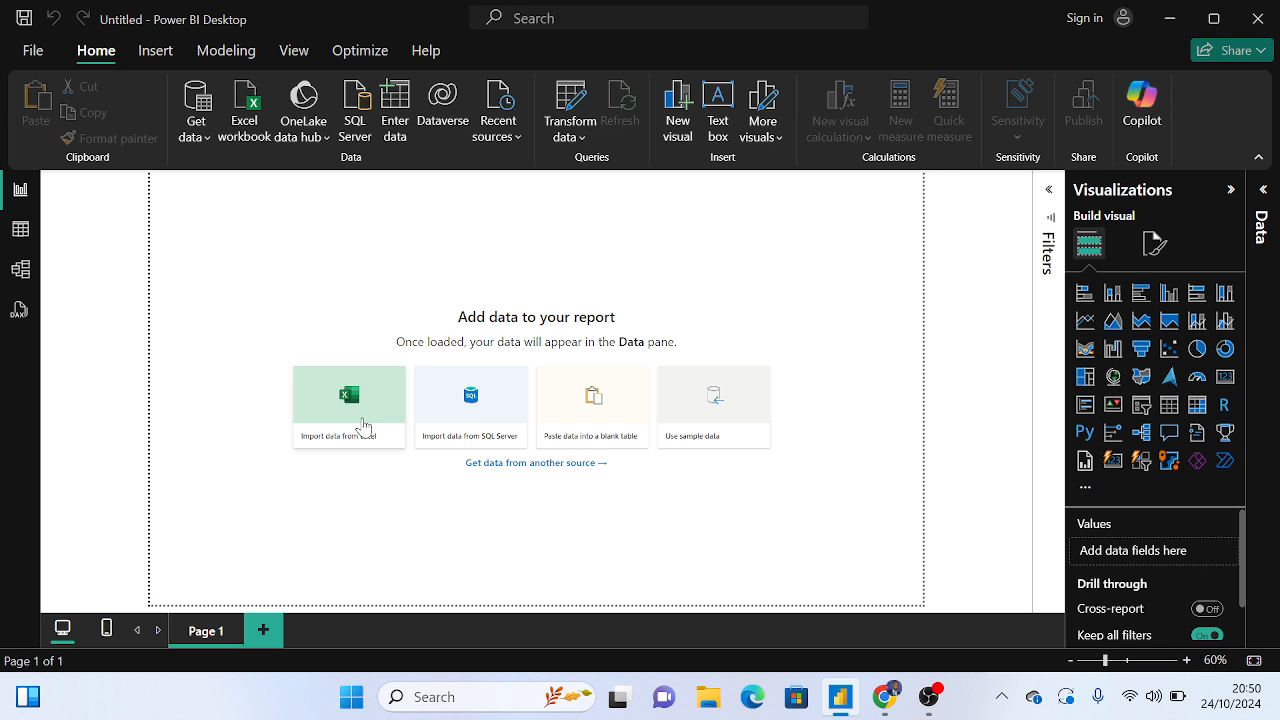
click(207, 137)
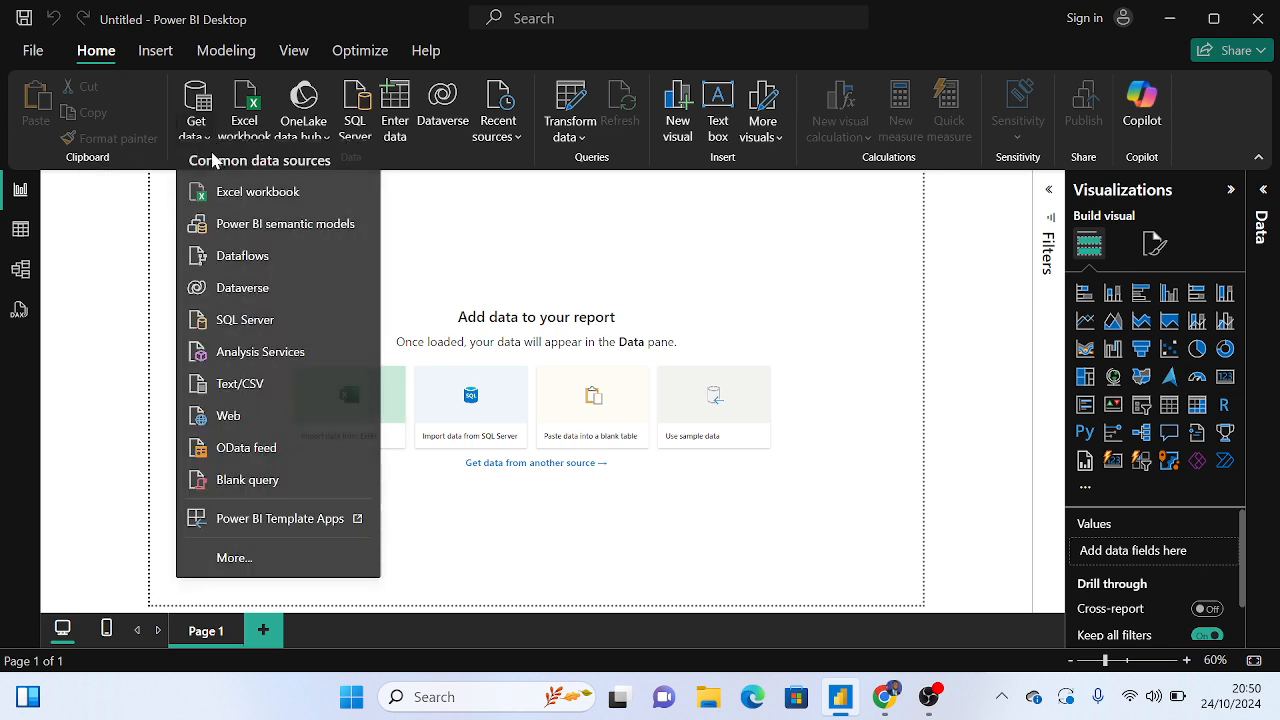
click(406, 488)
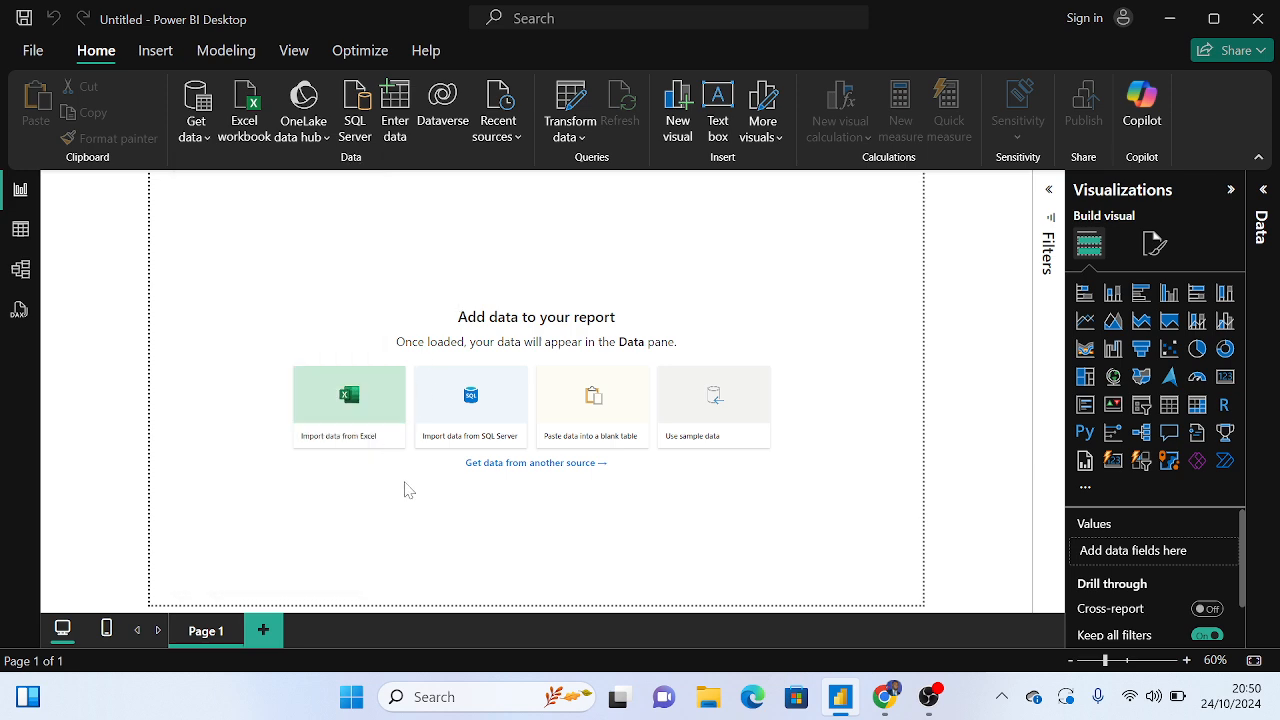
Import the Excel workbook Food Outlets - Power Query Editor Tutorial from the Downloads folder
click(339, 403)
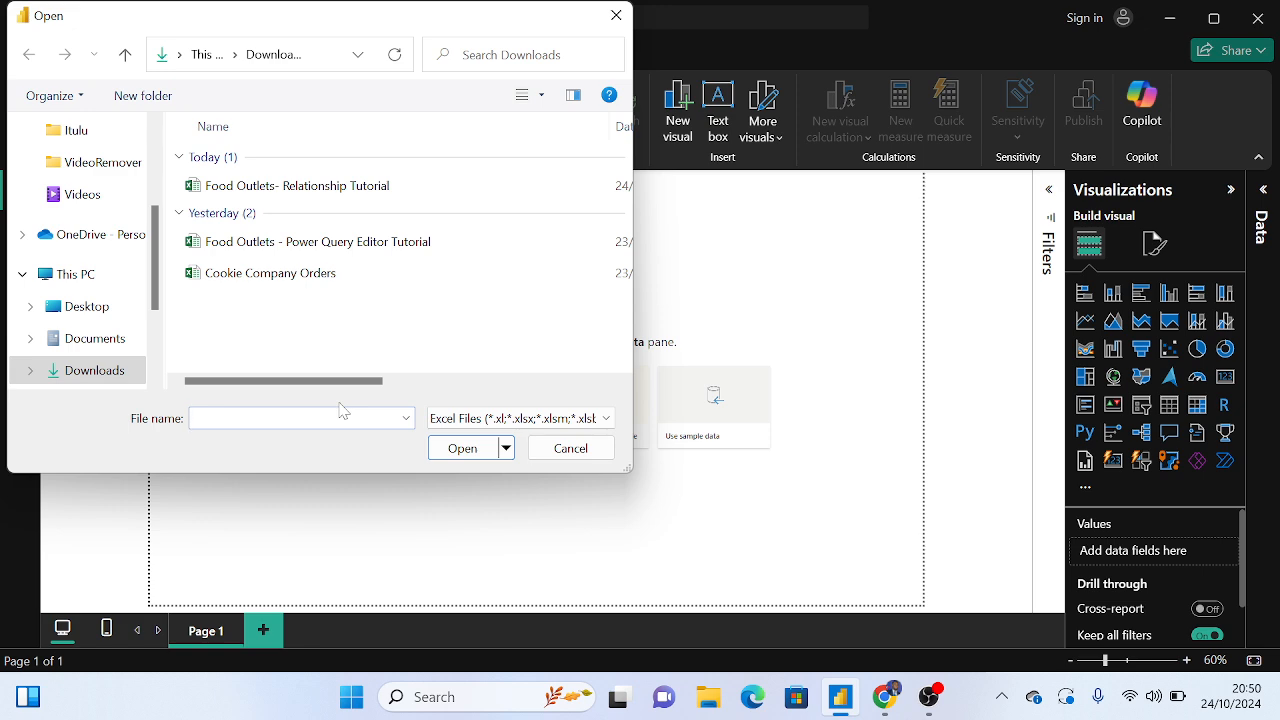
click(336, 243)
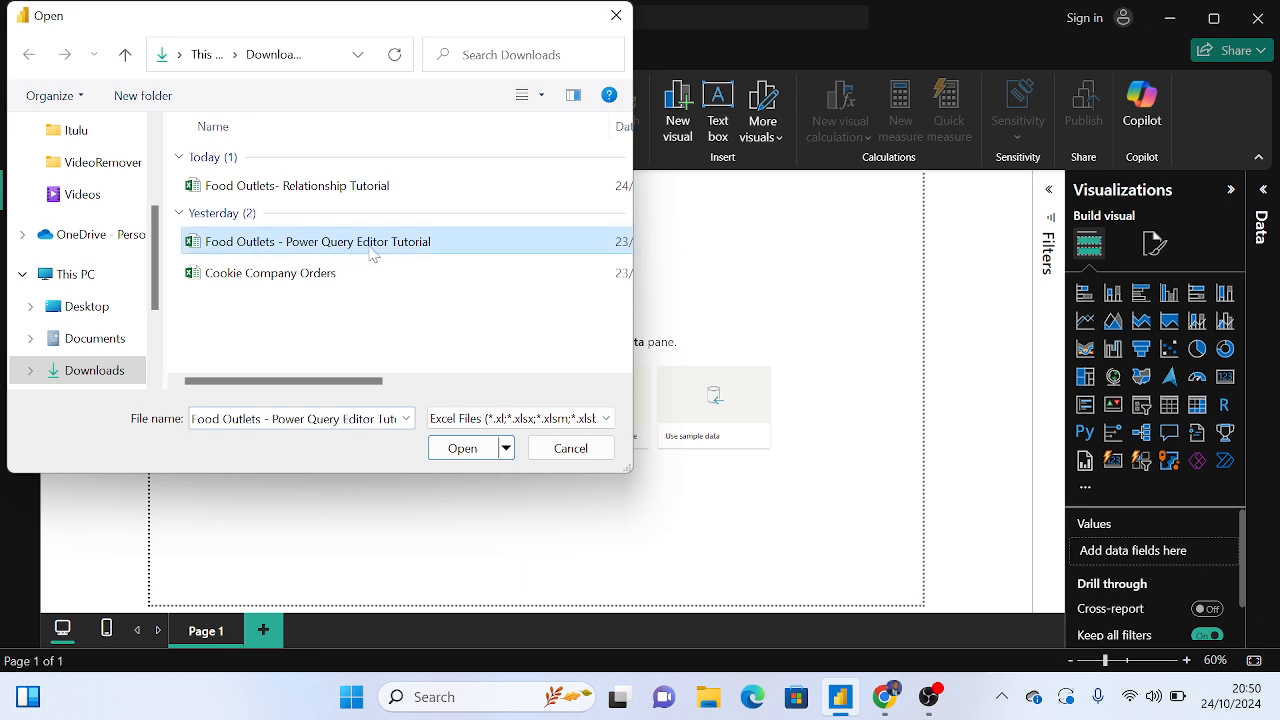
click(467, 449)
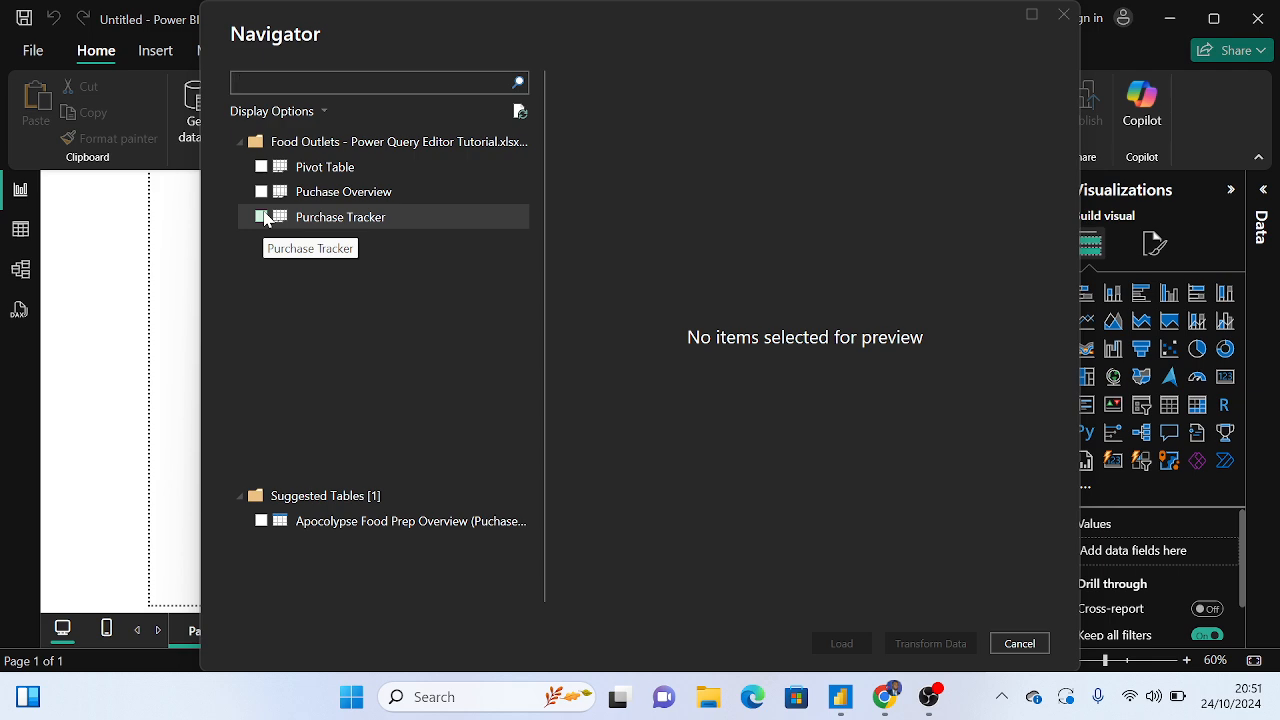
Choose the Pivot Table and Puchase Overview sheets of the workbook for import
click(266, 167)
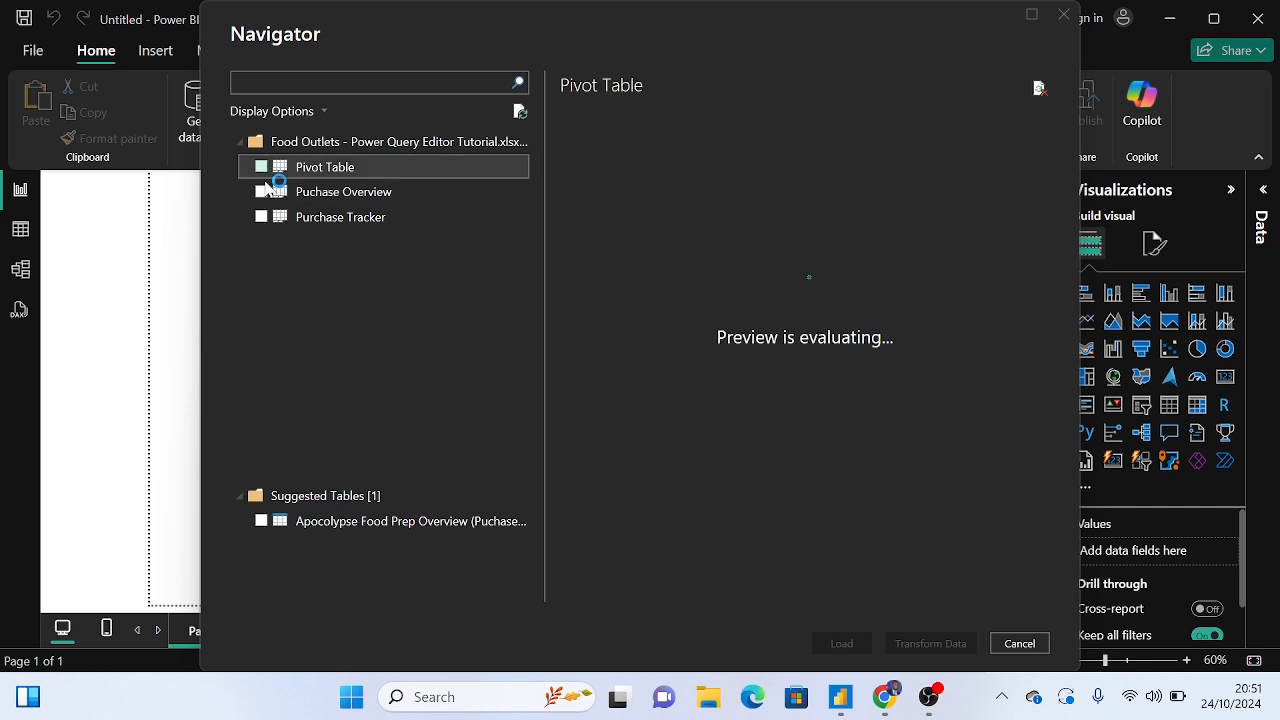
click(261, 191)
click(263, 168)
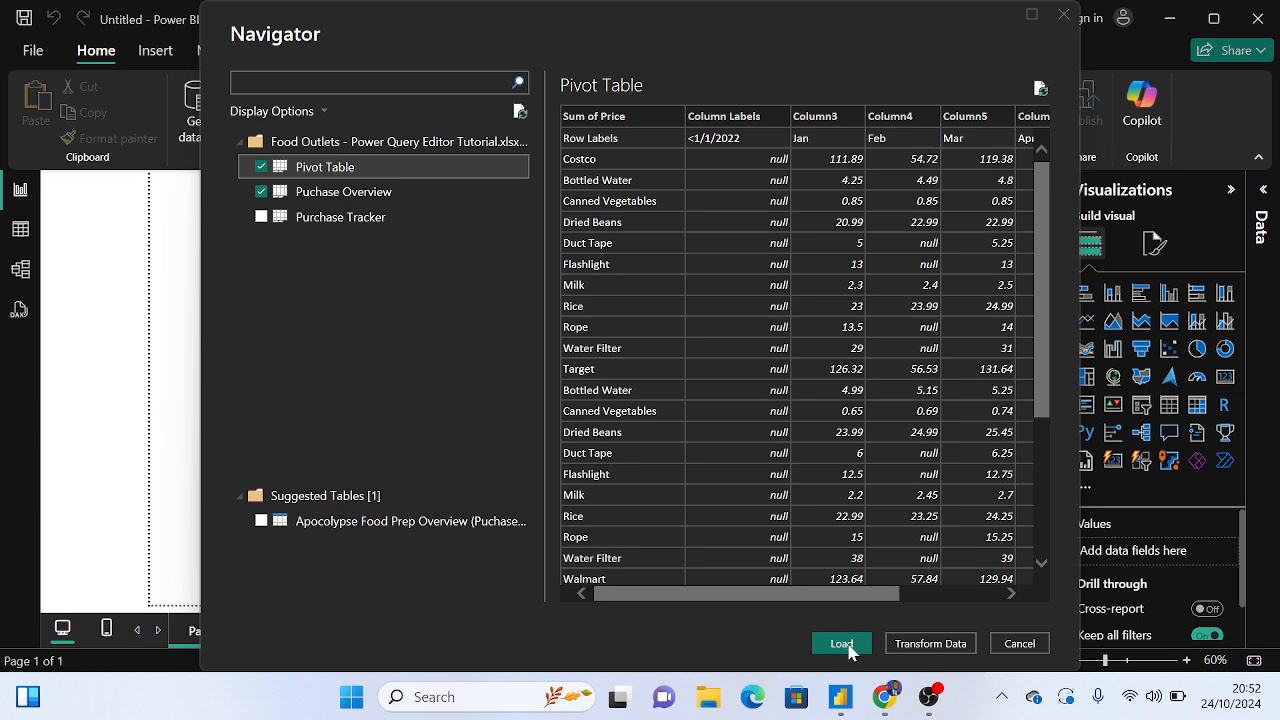
click(938, 647)
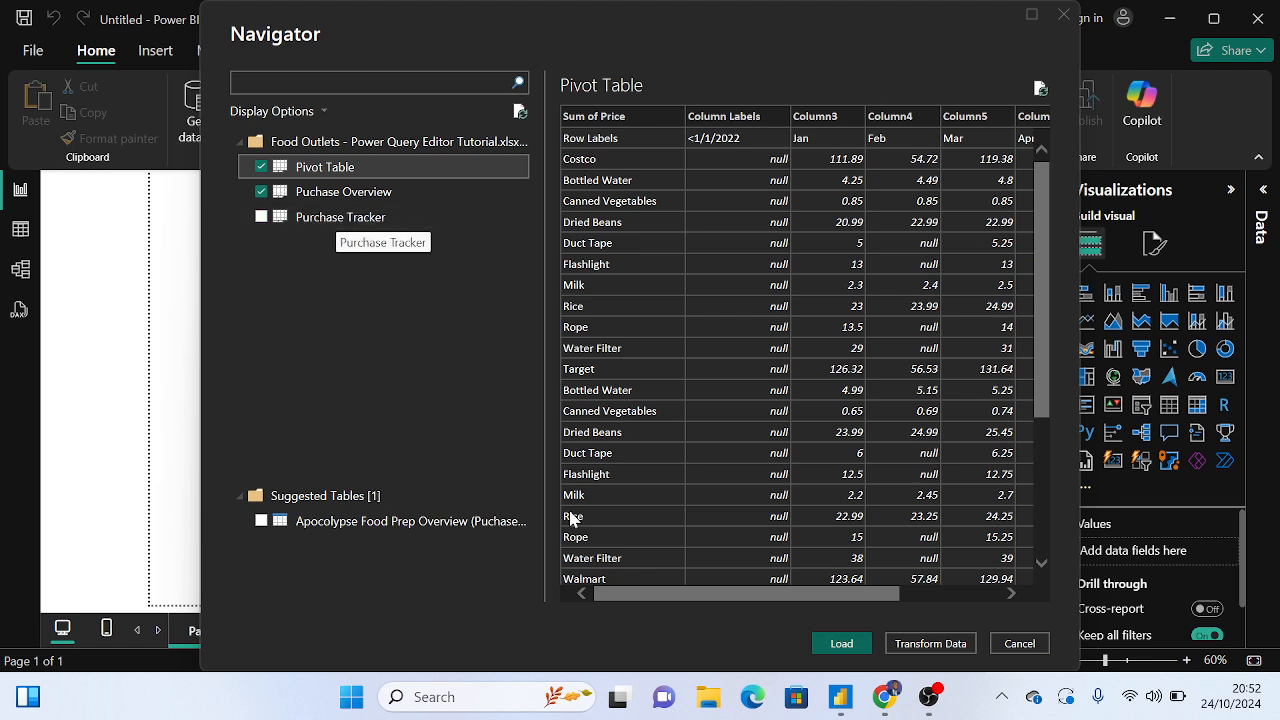
Open the Food Outlets - Power Query Editor Tutorial workbook in Excel and view the beginning of its Purchase Tracker sheet
click(709, 700)
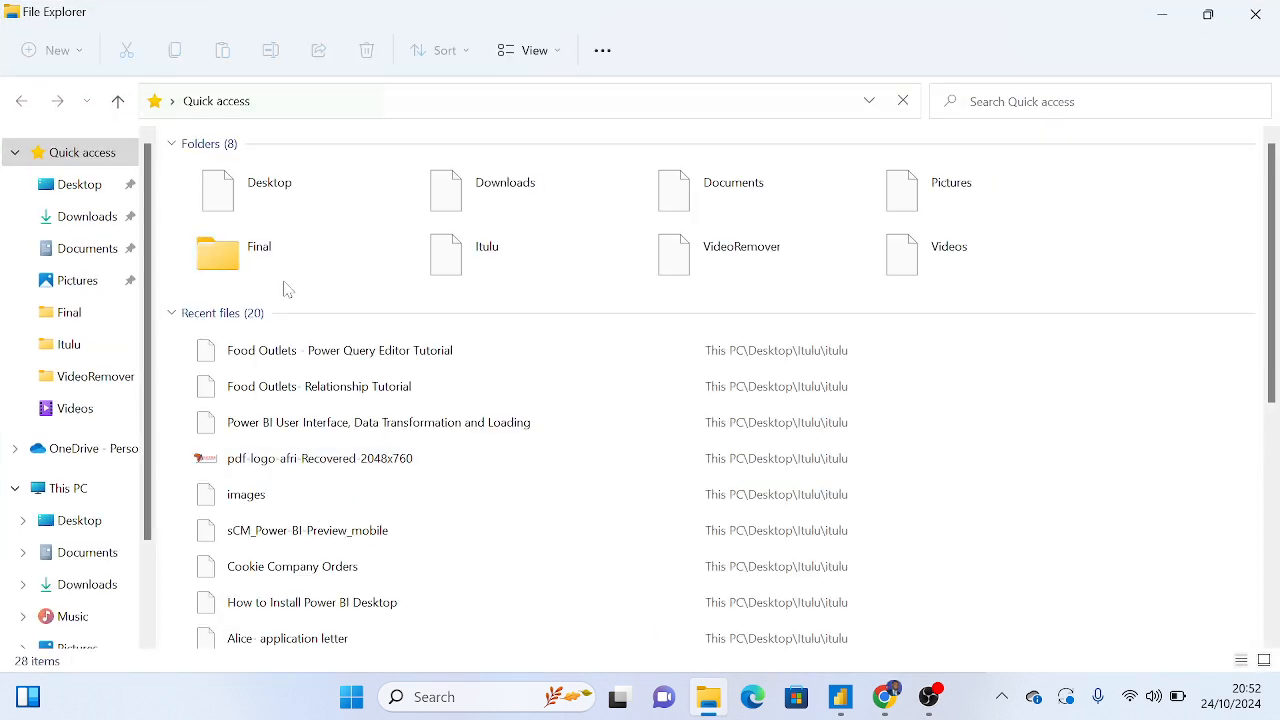
double_click(318, 369)
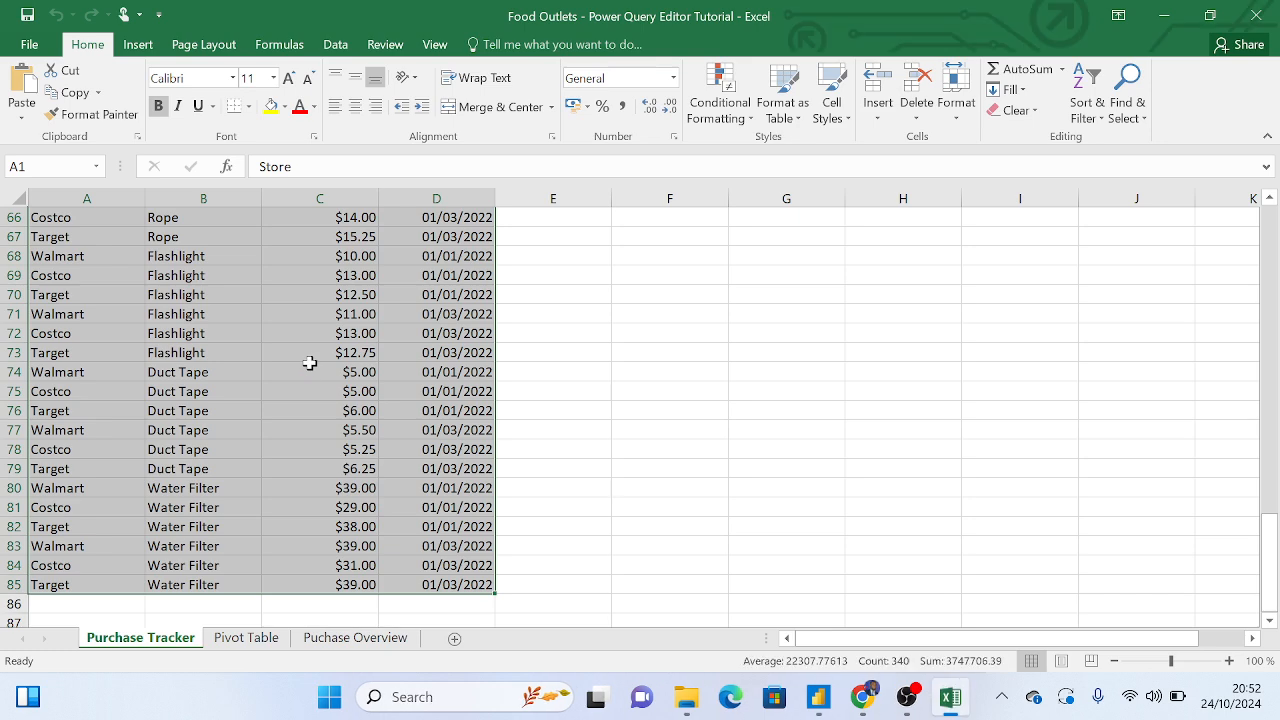
scroll(427, 411, up, 7)
scroll(427, 411, up, 13)
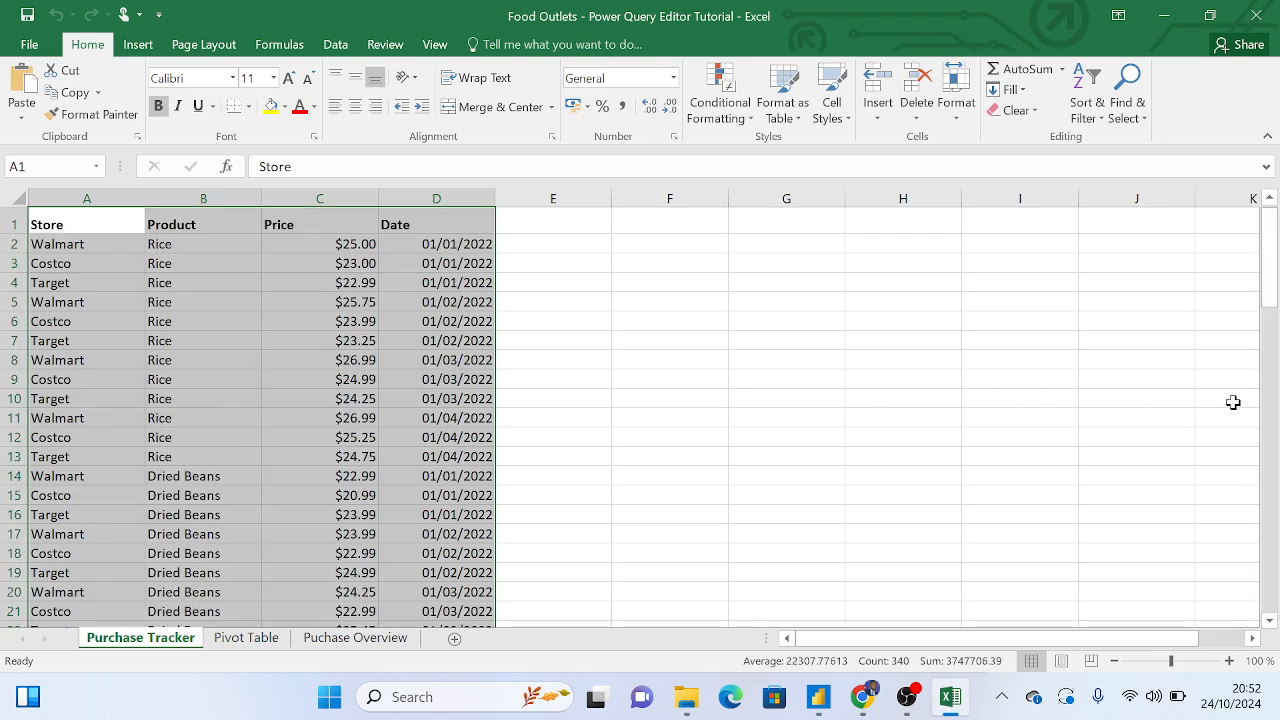
click(632, 300)
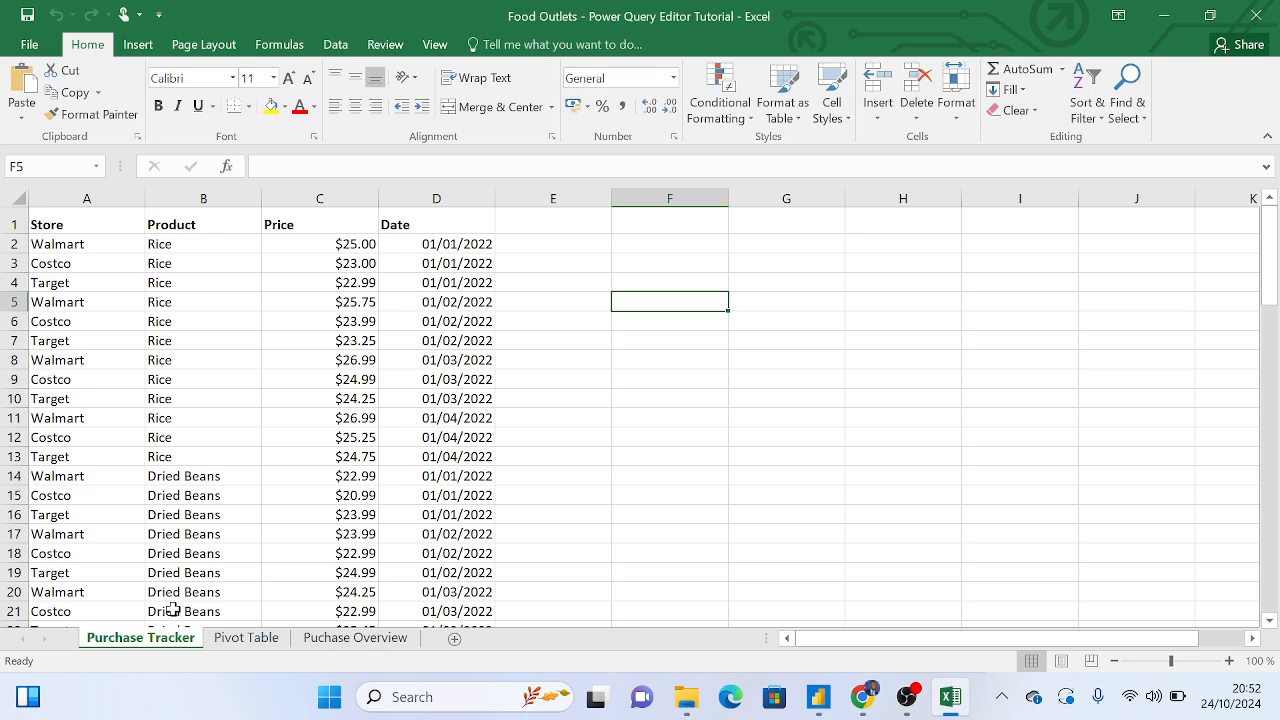
Examine the Store, Product, Price and Date columns of the Purchase Tracker sheet from the first to the last record
click(86, 199)
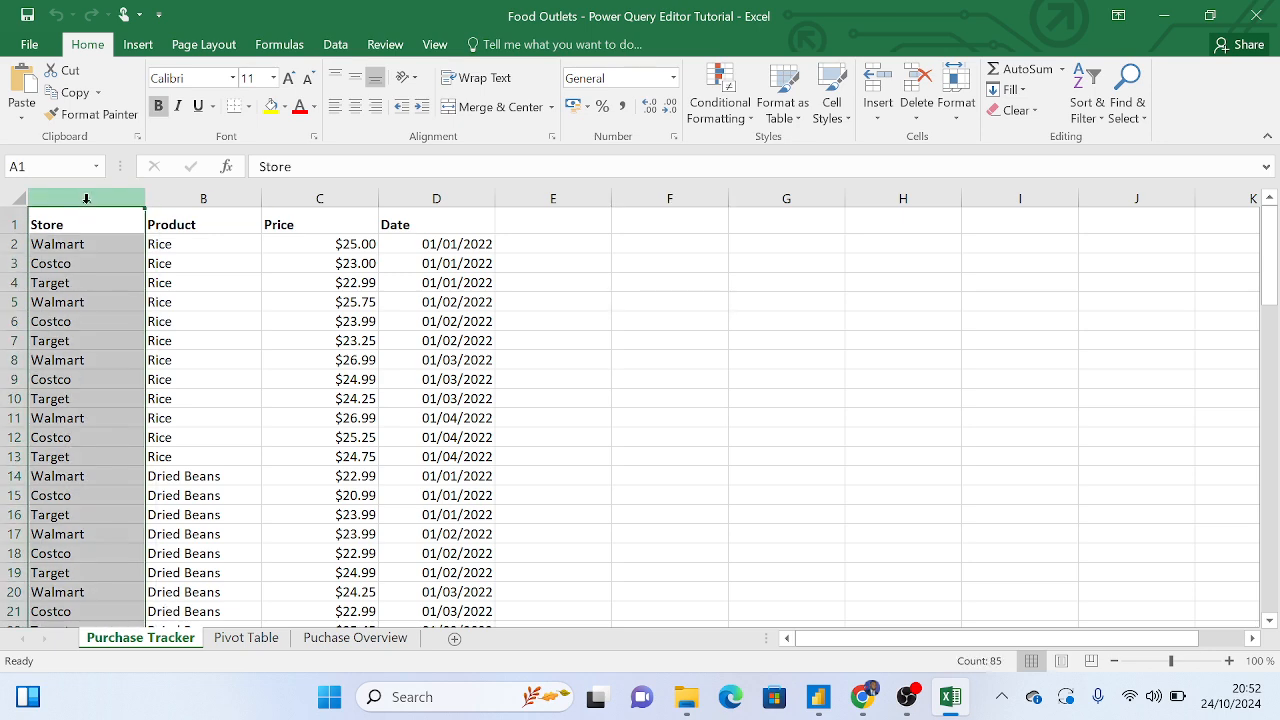
click(185, 198)
click(345, 198)
click(439, 199)
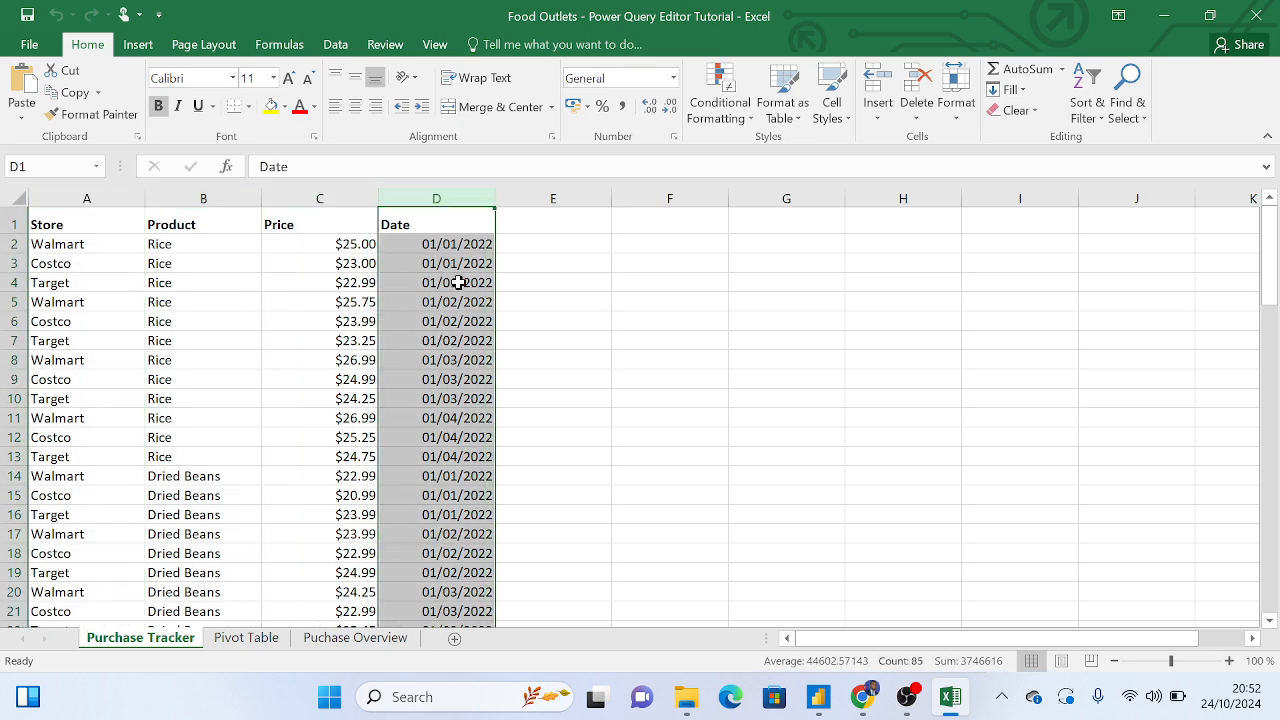
scroll(460, 330, down, 15)
scroll(470, 405, down, 10)
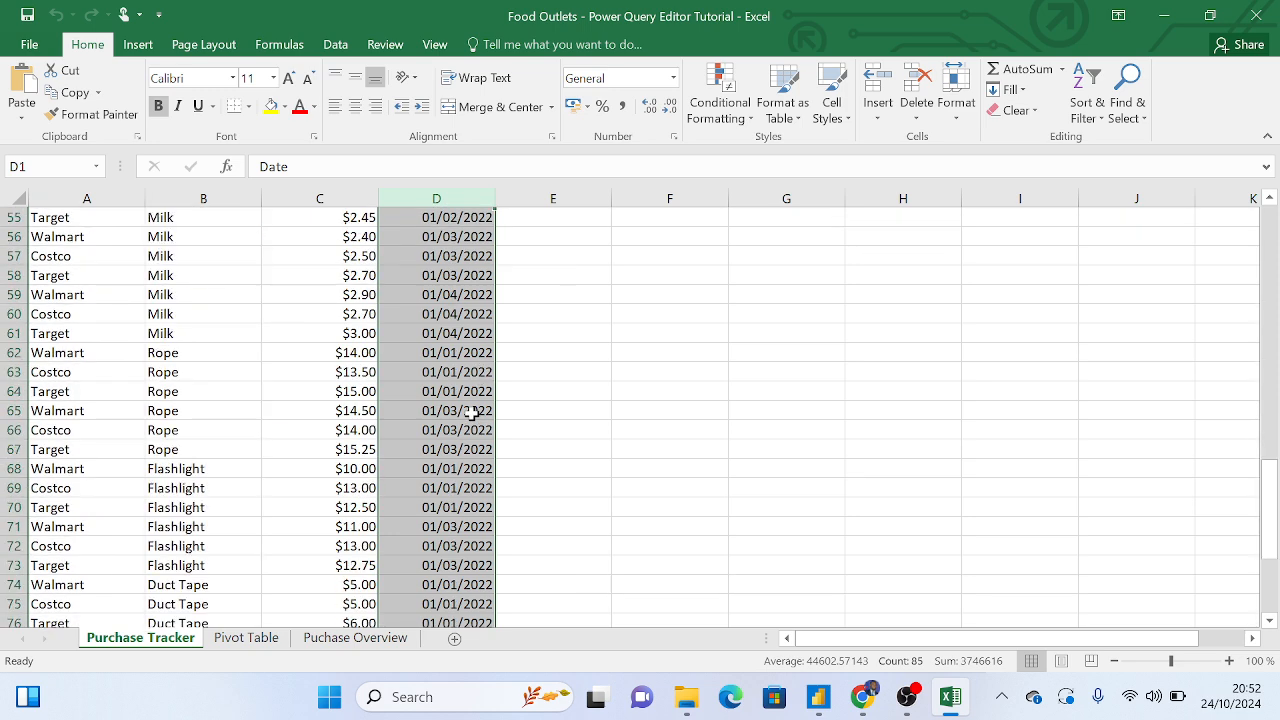
click(323, 199)
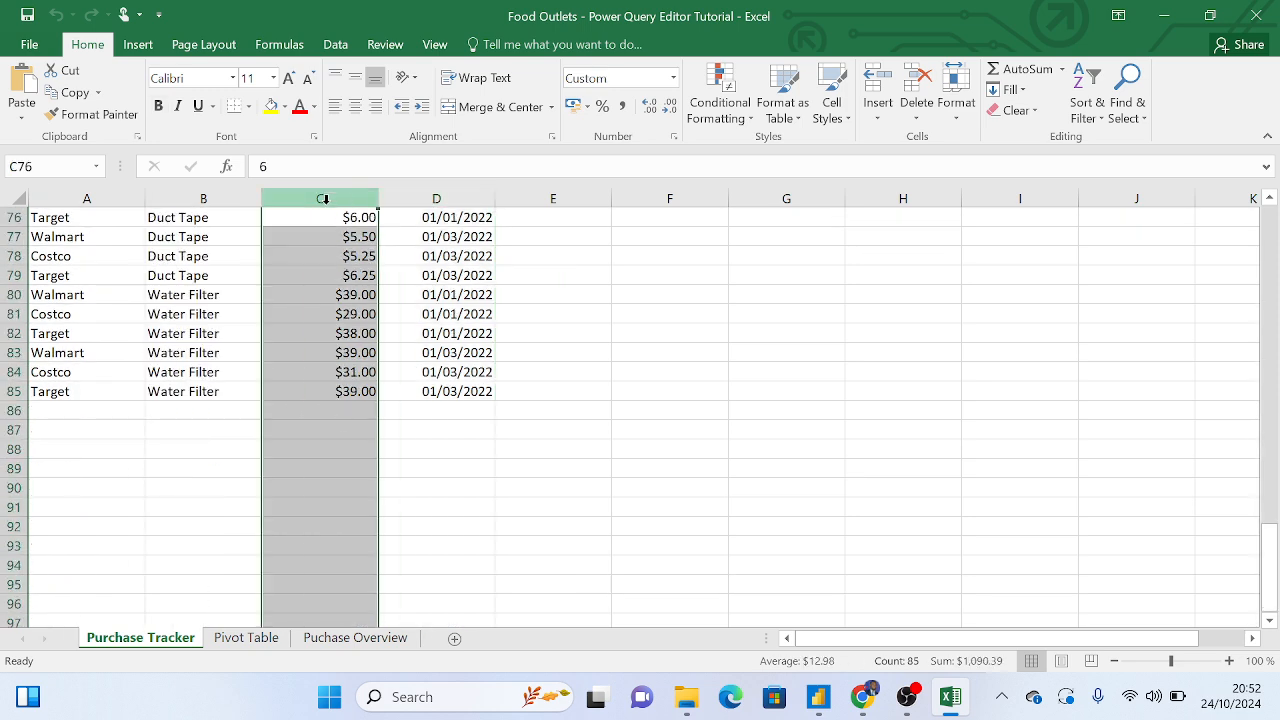
click(220, 198)
click(60, 200)
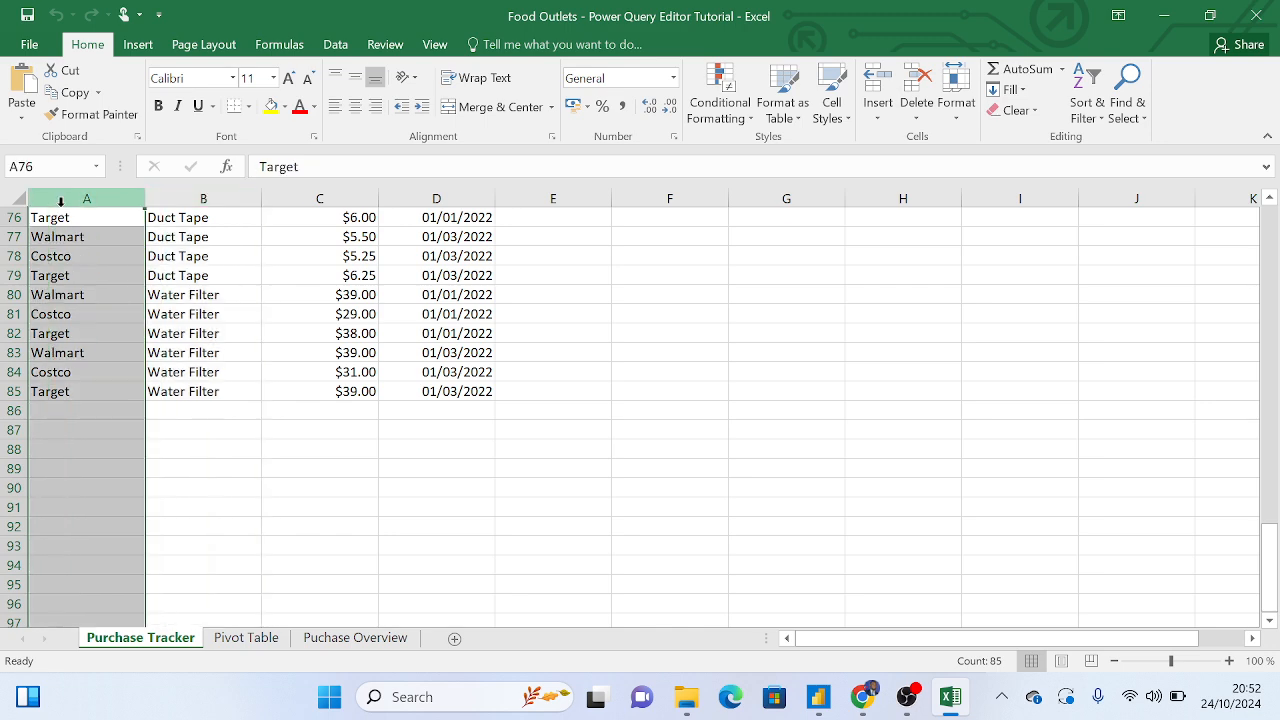
scroll(340, 440, up, 12)
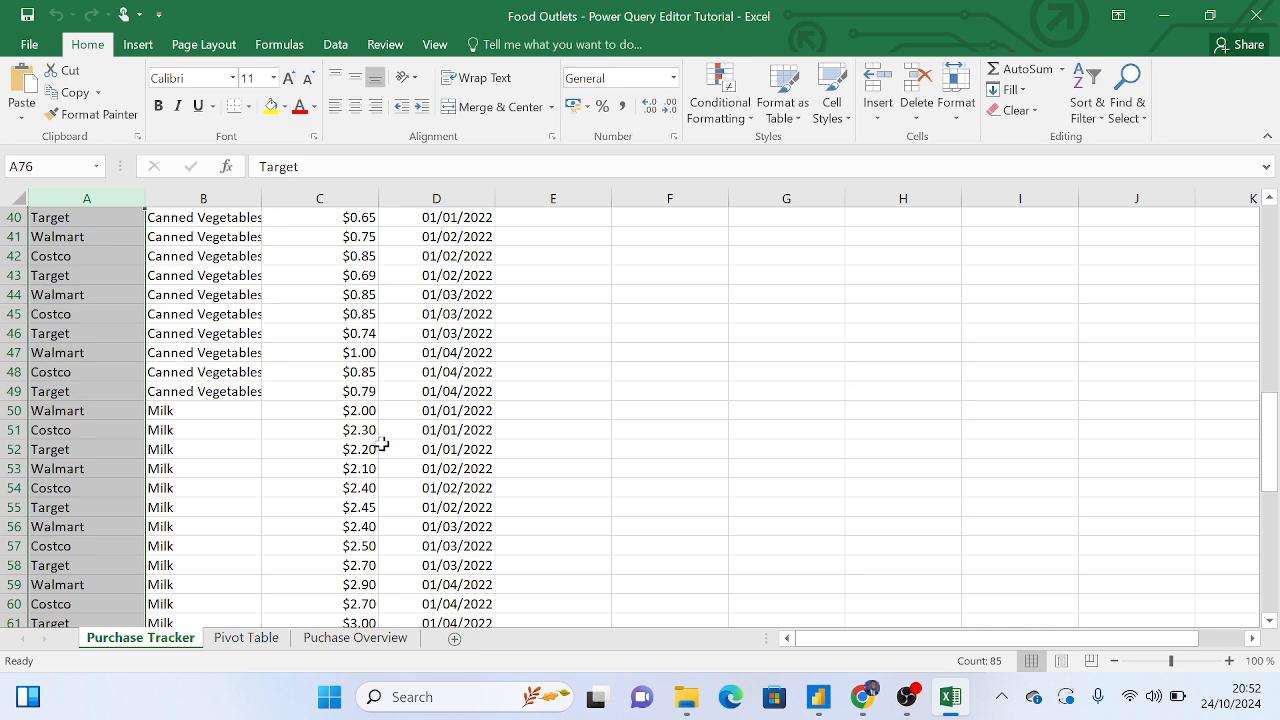
scroll(382, 443, up, 13)
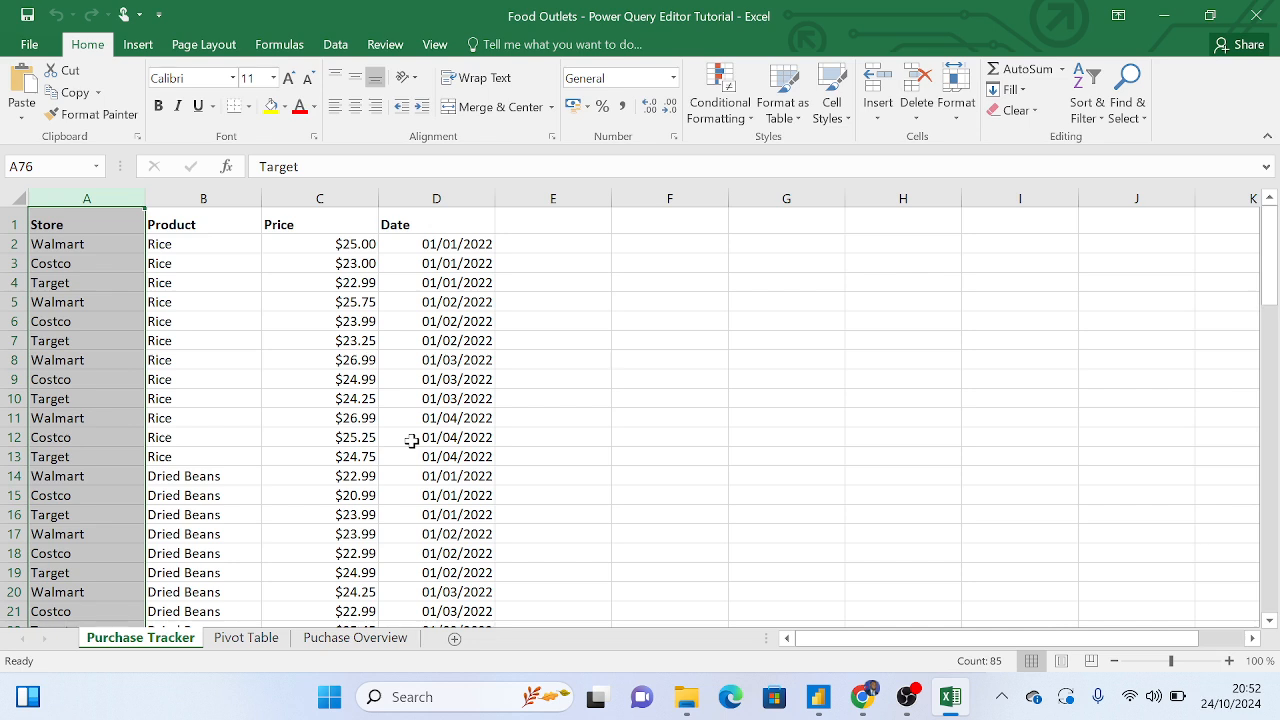
click(198, 222)
click(370, 198)
click(425, 197)
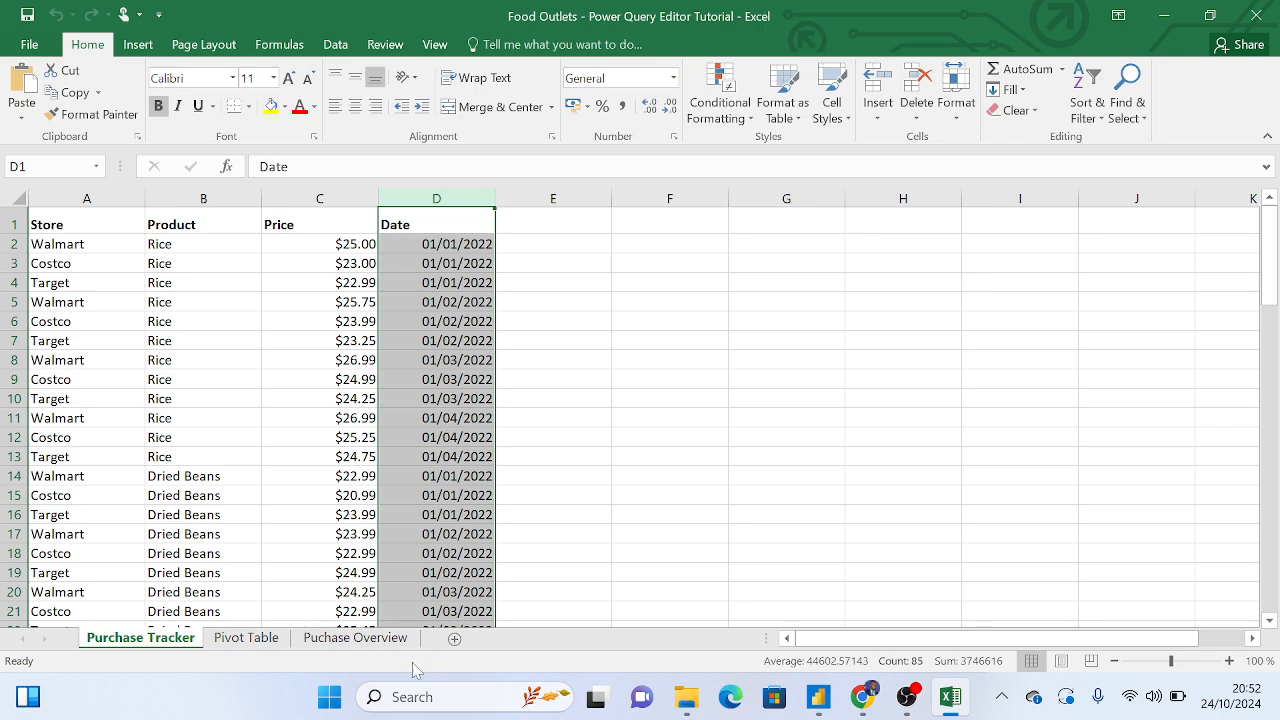
Examine the Apocolypse Food Prep Overview table on the Puchase Overview sheet, from its title to the grand total row
click(353, 644)
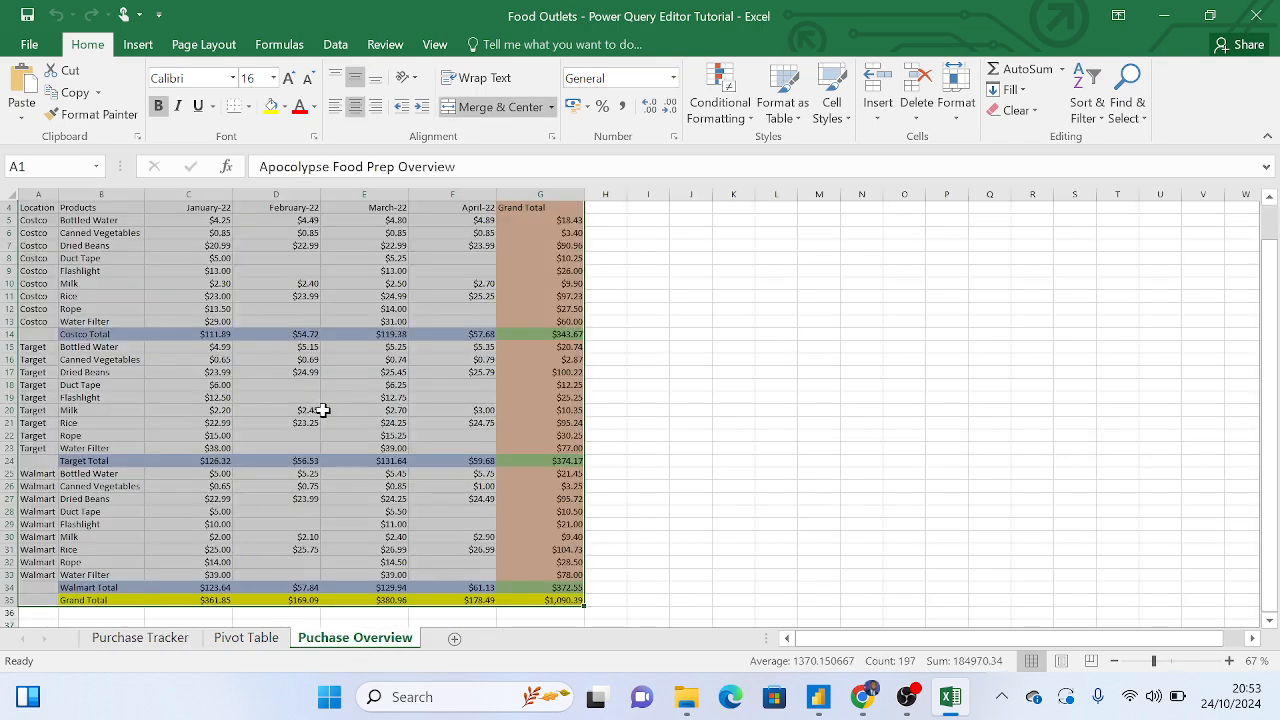
scroll(323, 409, up, 1)
click(252, 212)
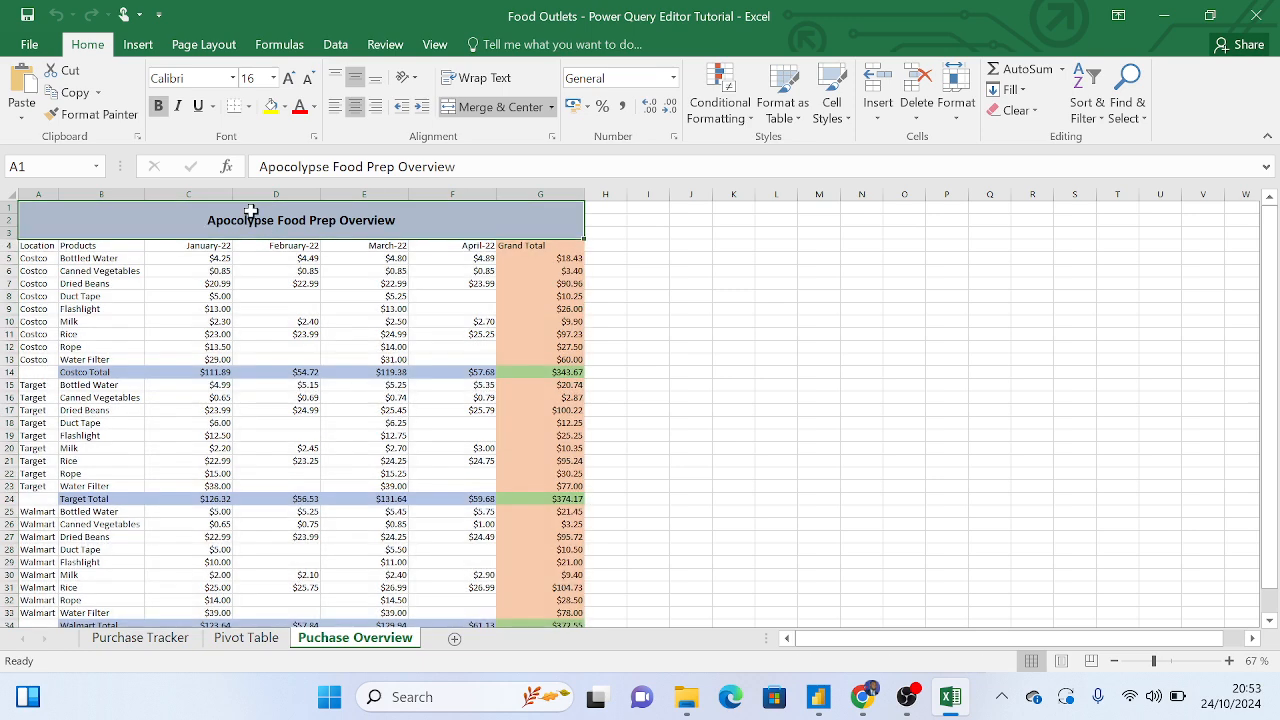
drag(146, 212, 368, 583)
scroll(406, 542, up, 1)
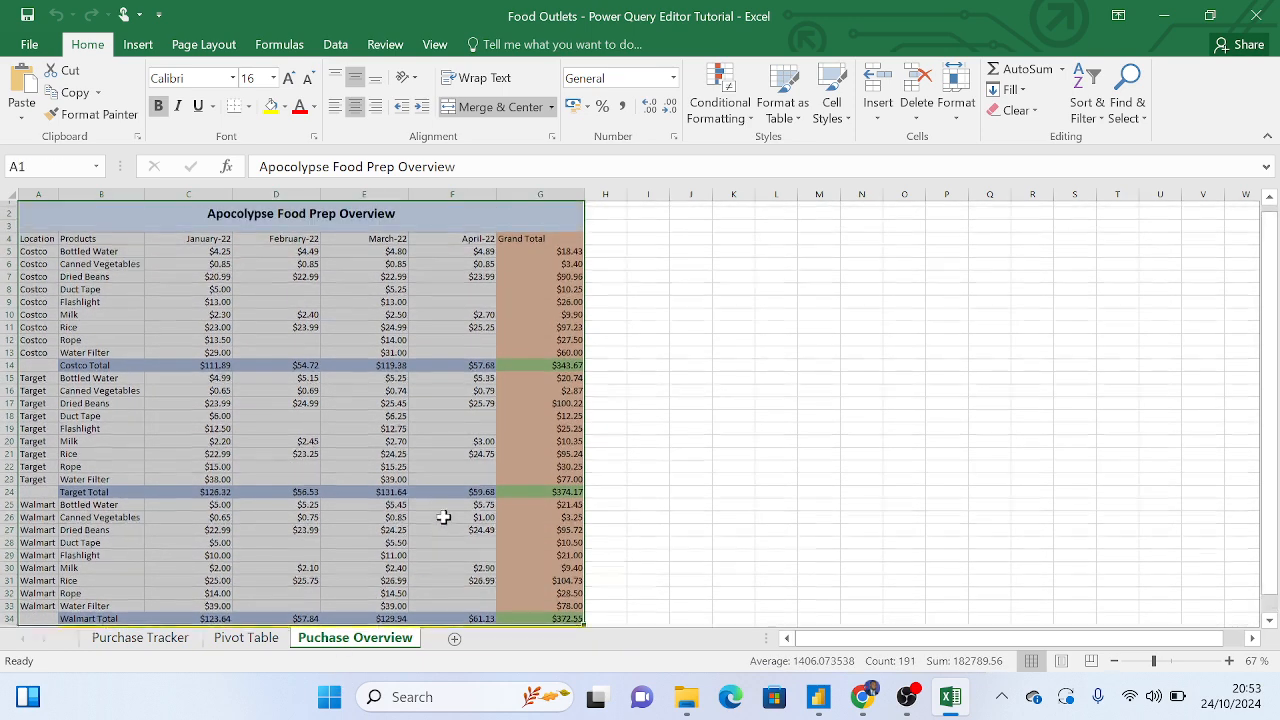
drag(91, 211, 452, 368)
scroll(680, 425, up, 7)
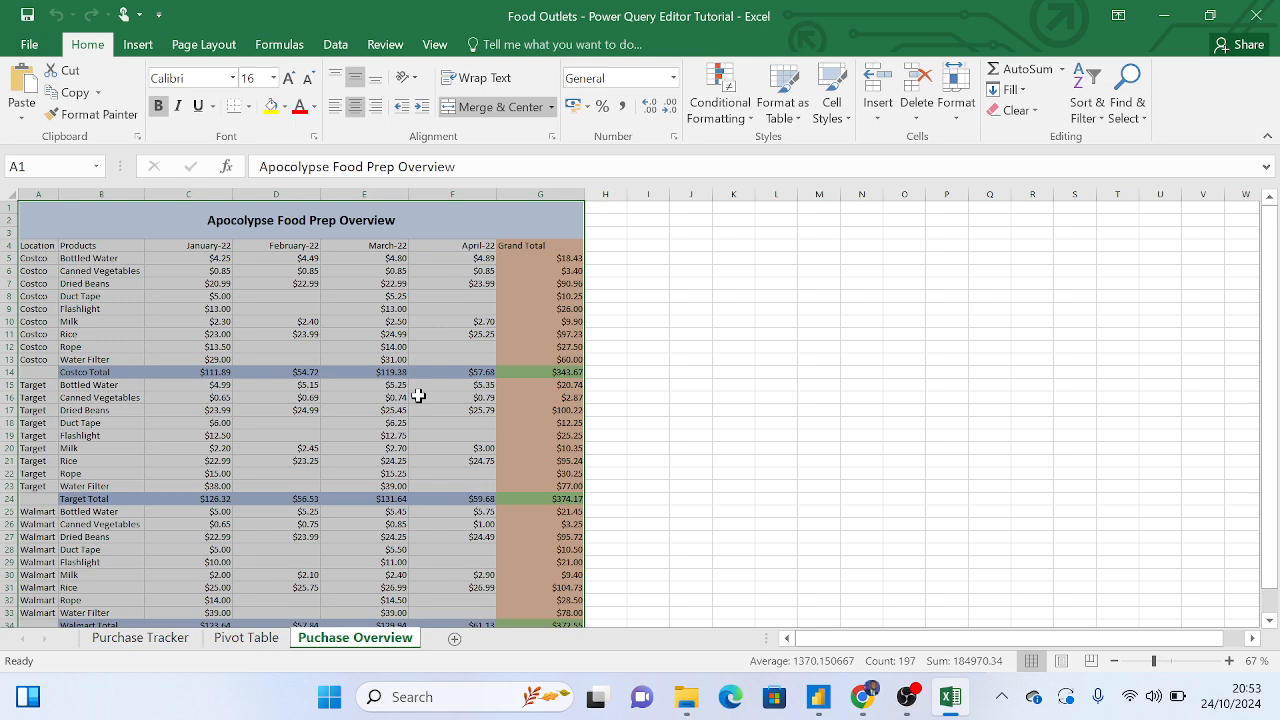
drag(183, 216, 425, 603)
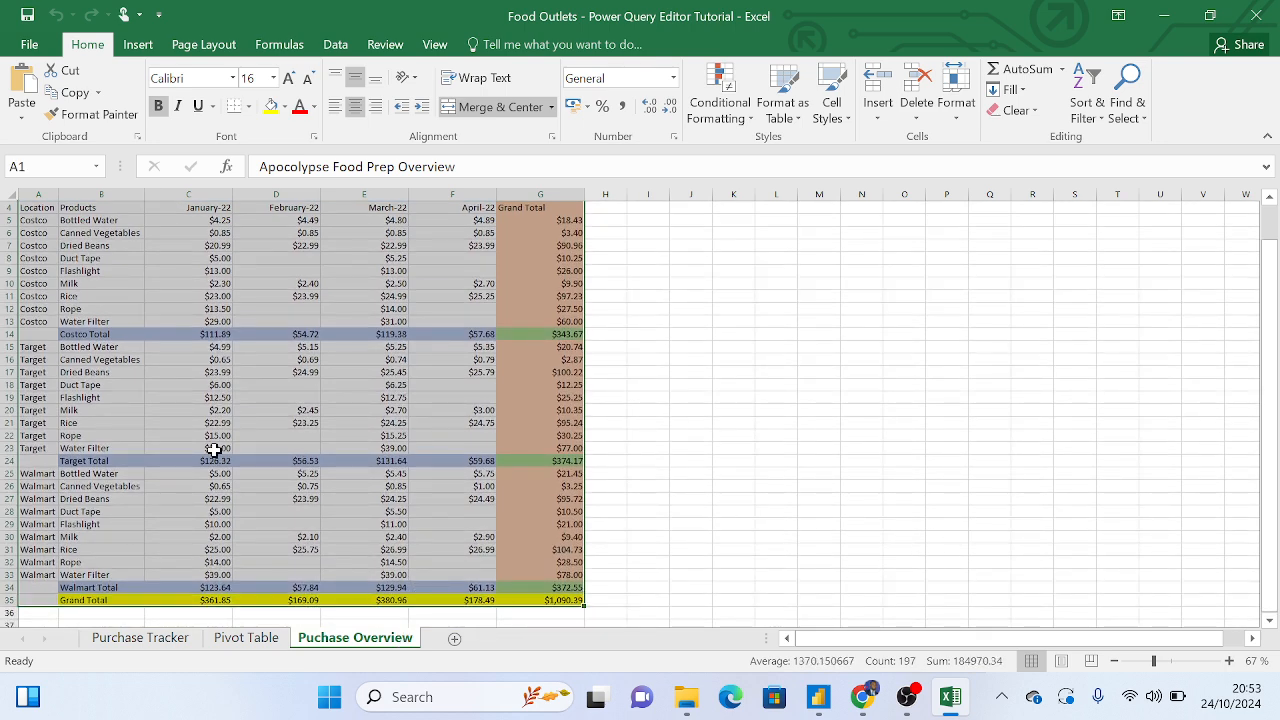
scroll(166, 409, up, 1)
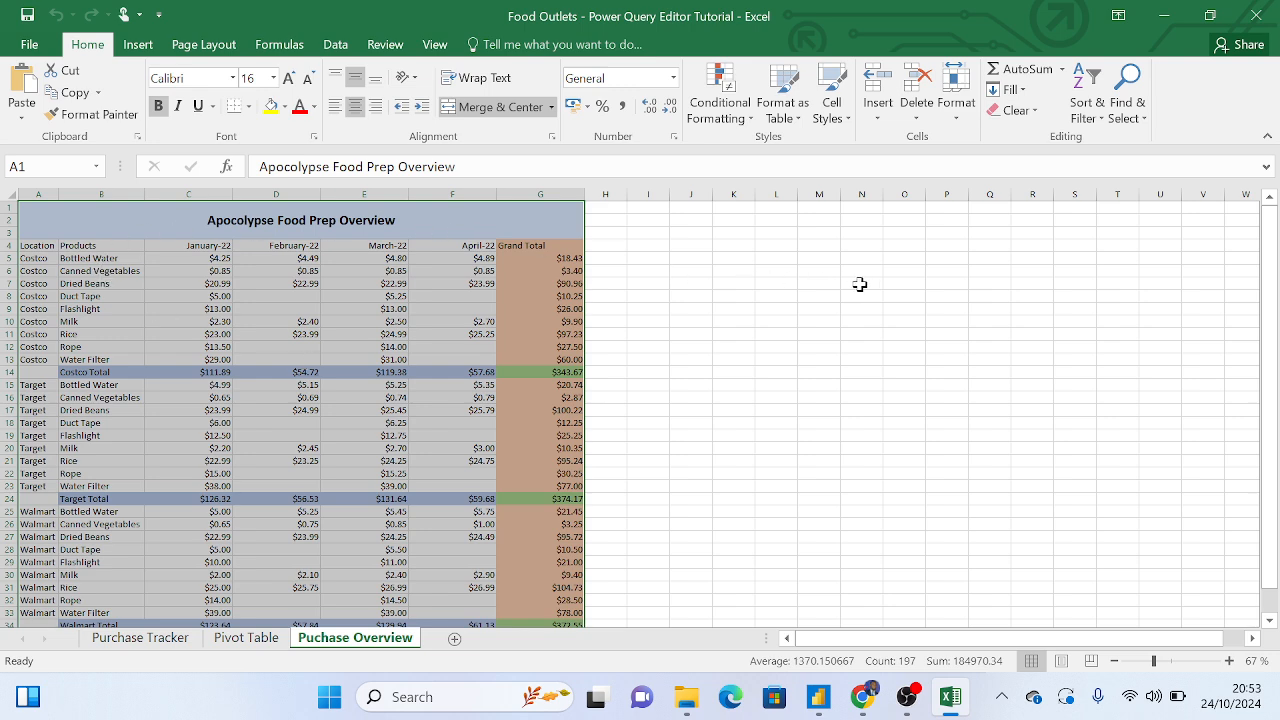
drag(94, 206, 441, 595)
scroll(300, 286, up, 2)
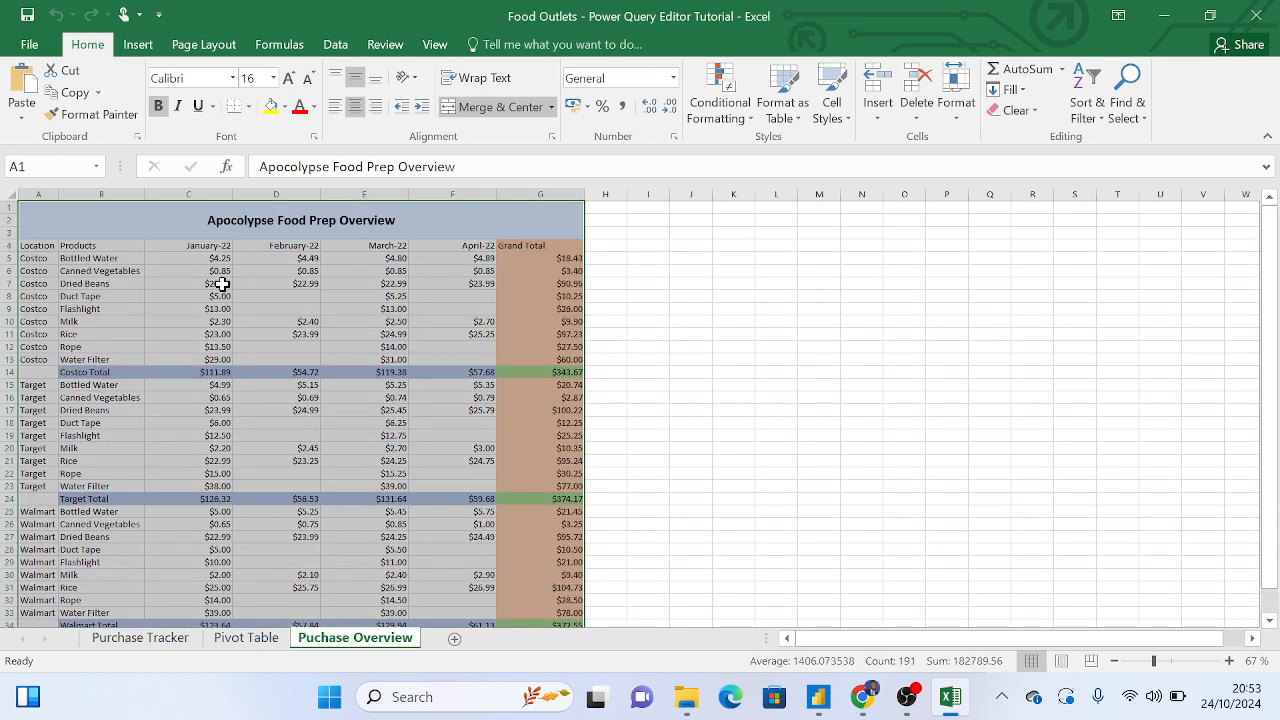
click(70, 190)
drag(63, 214, 300, 534)
Review columns A to D of the Purchase Tracker sheet, close the workbook and switch back to Power BI Desktop
click(167, 632)
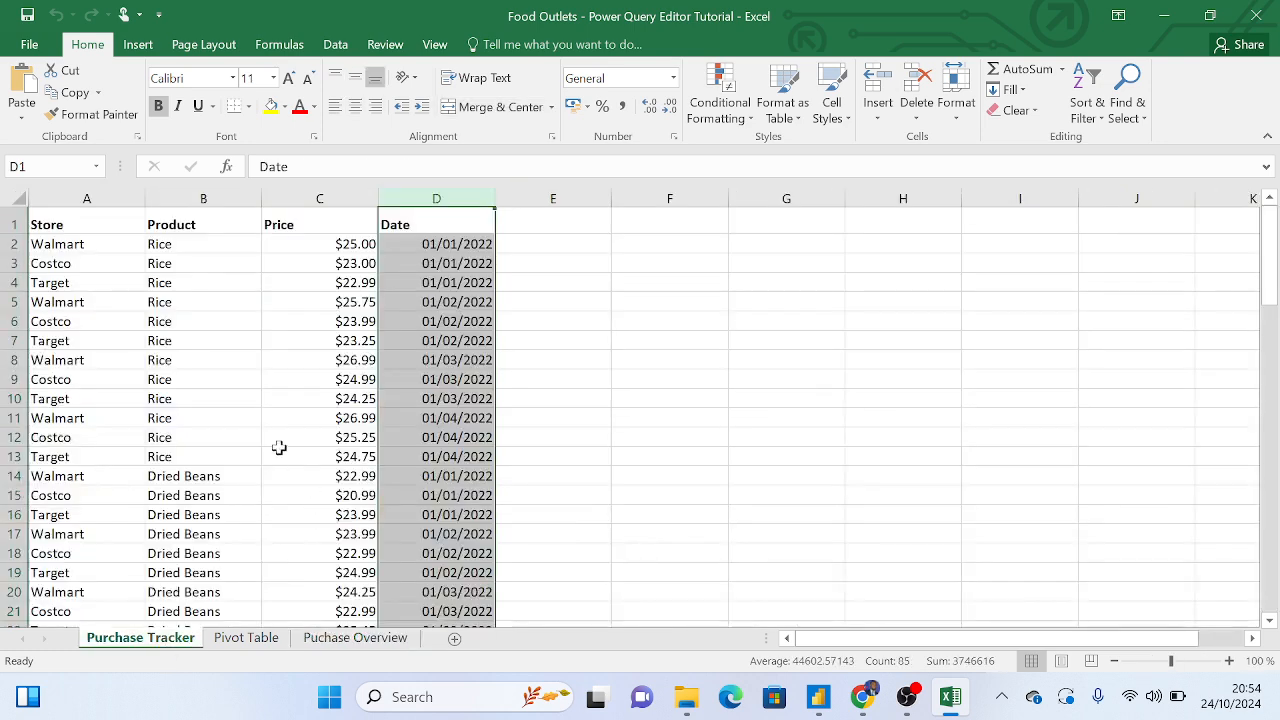
drag(112, 197, 410, 188)
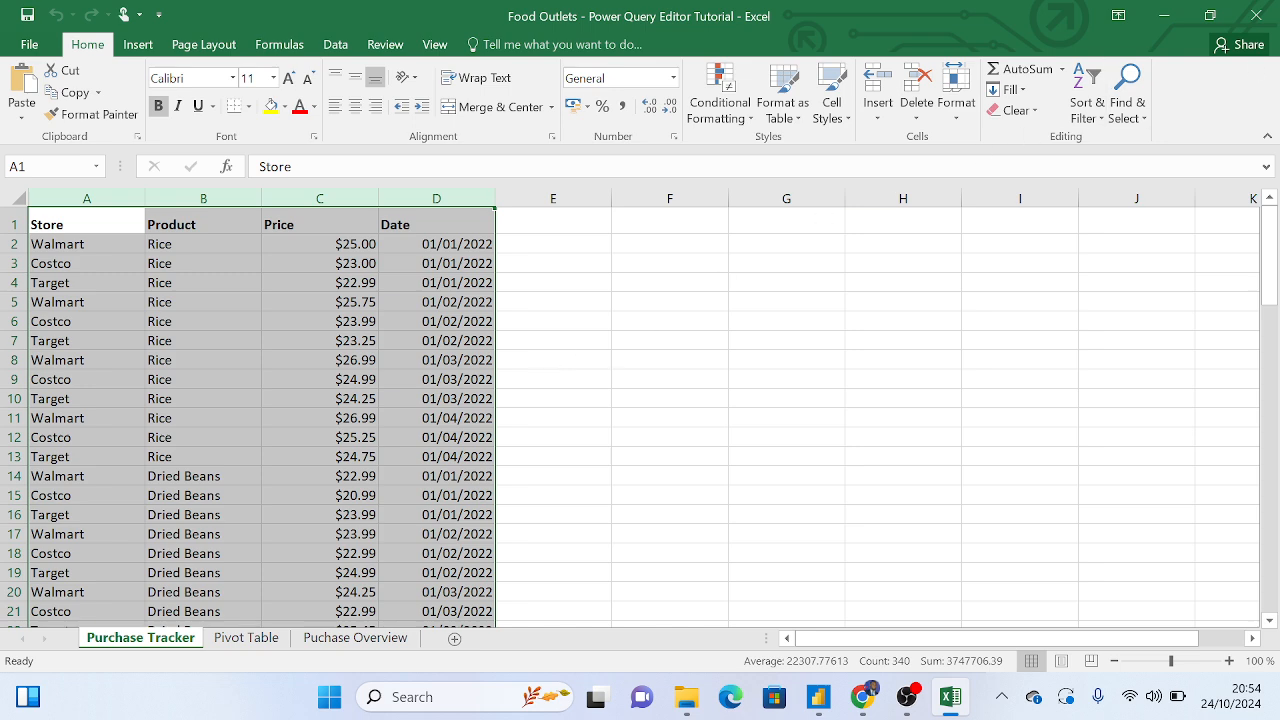
click(1256, 15)
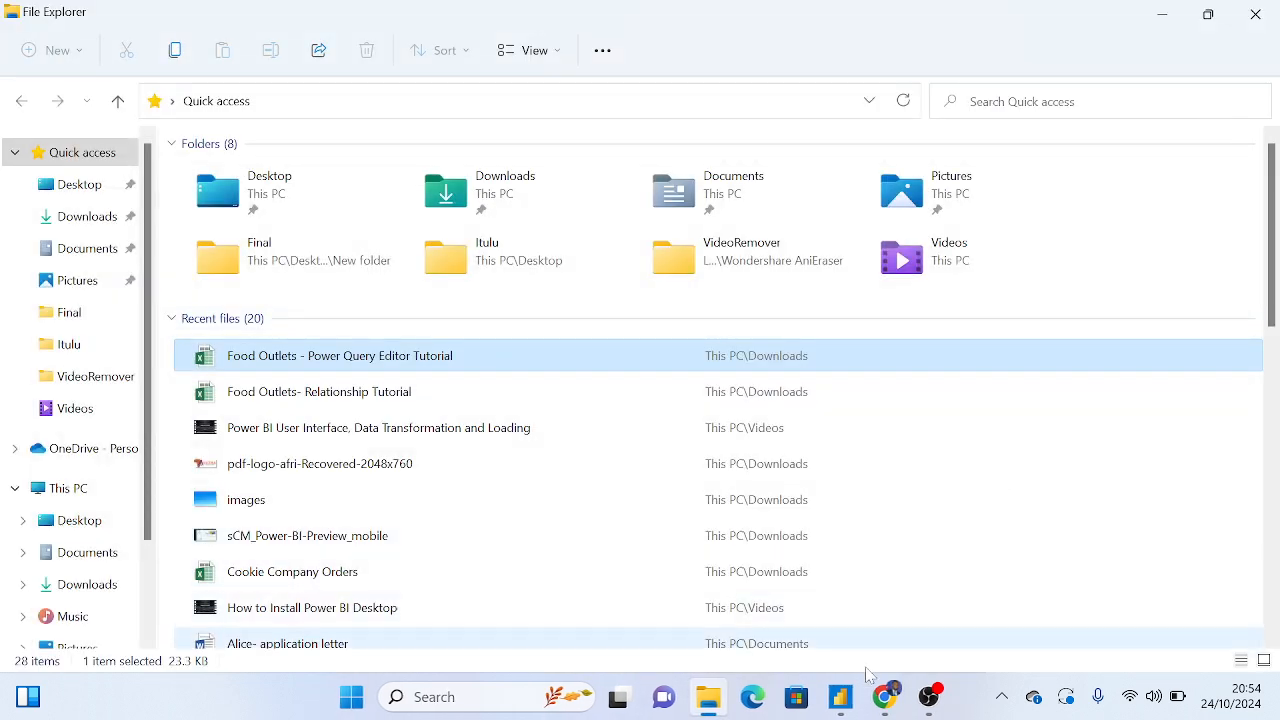
click(844, 702)
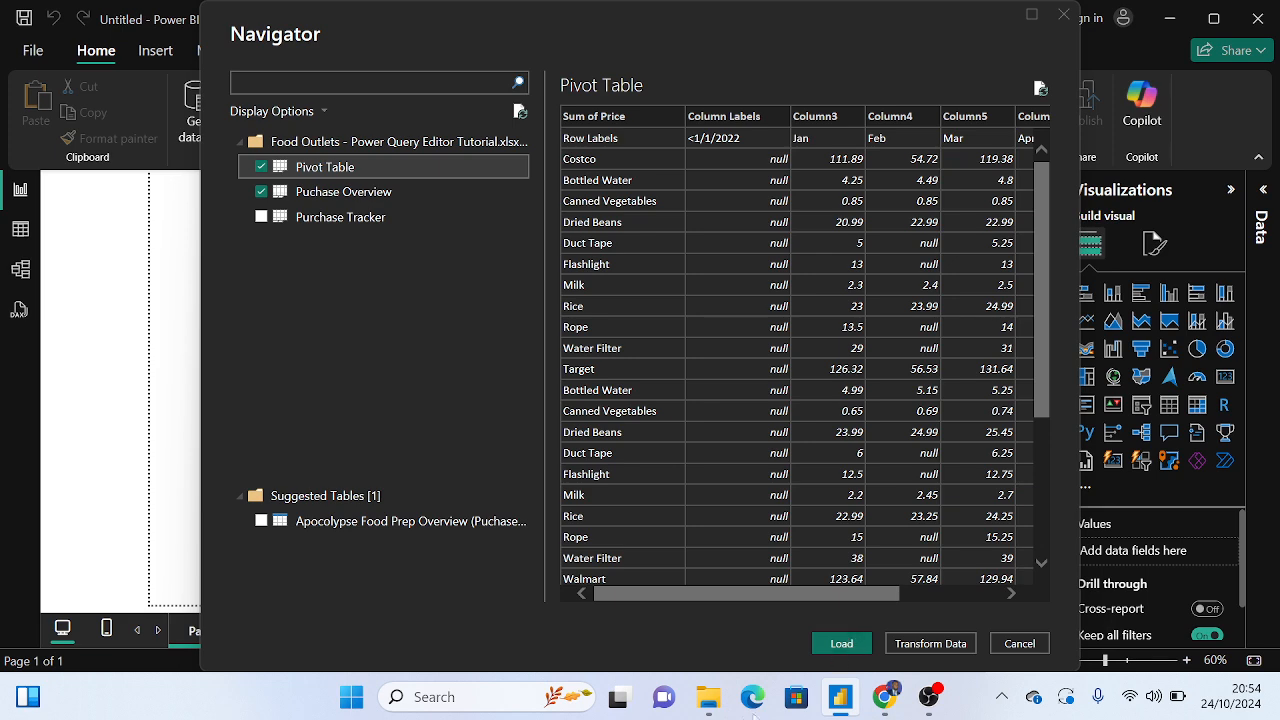
Open the Food Outlets- Relationship Tutorial workbook in Excel and review the Customer through Units Sold columns of the Apocolypse Sales sheet
click(708, 697)
click(330, 398)
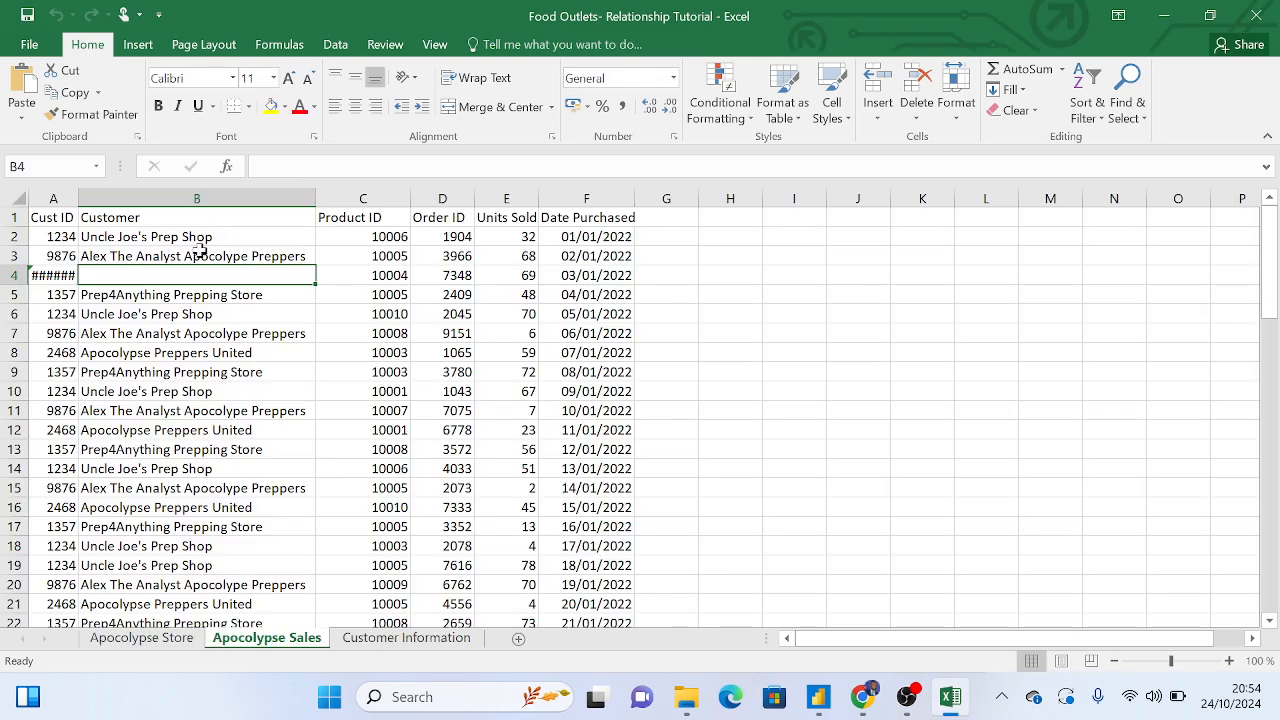
click(177, 198)
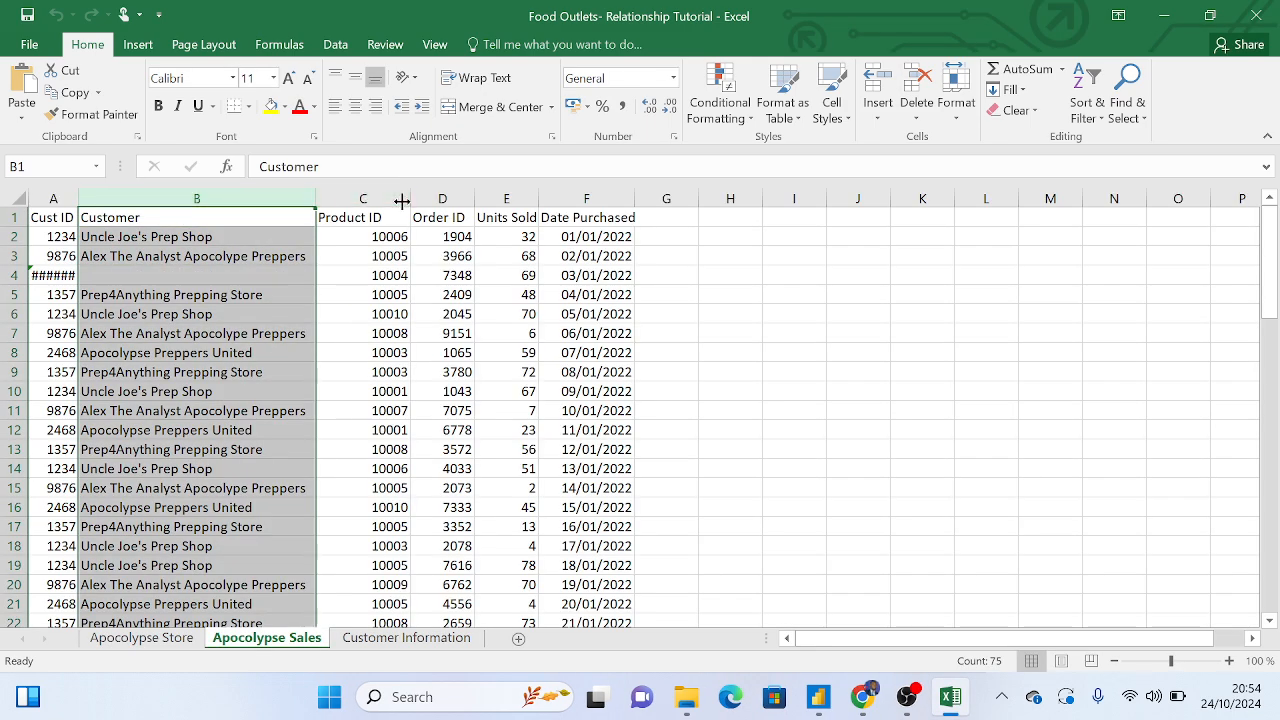
click(391, 198)
click(447, 198)
click(508, 198)
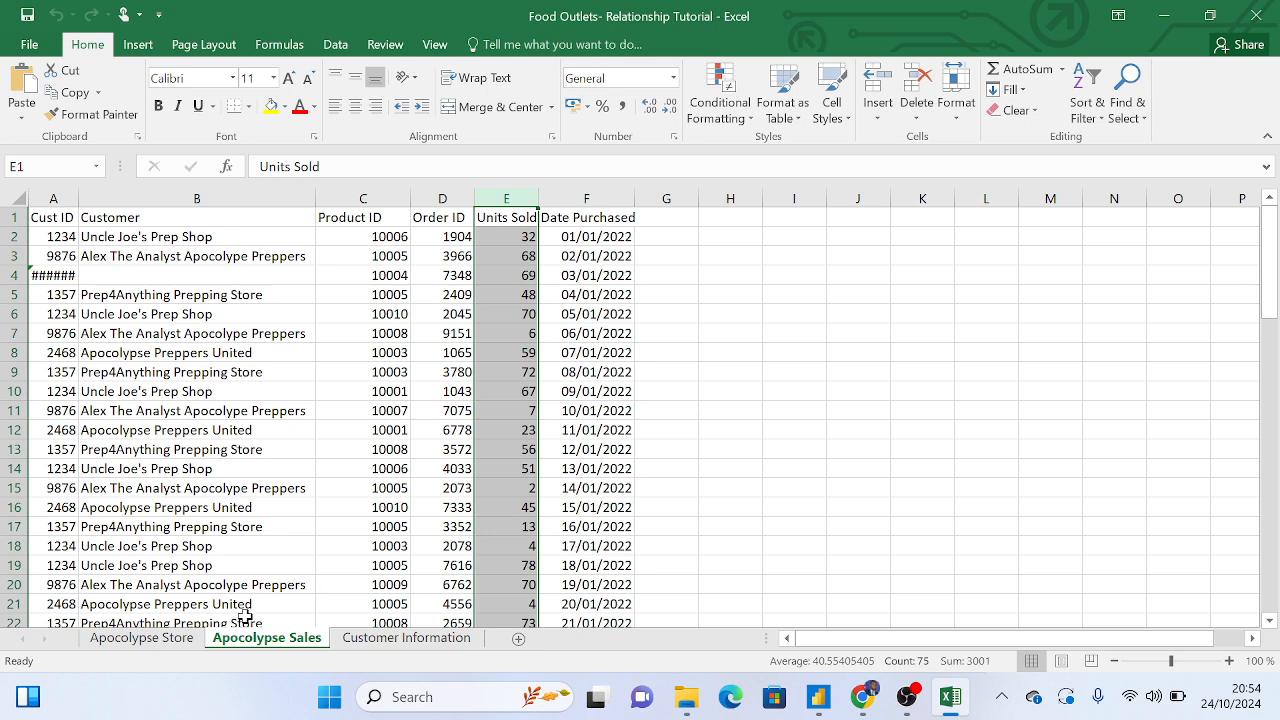
Review the Product Name and Price columns on the Apocolypse Store sheet
click(175, 640)
click(177, 198)
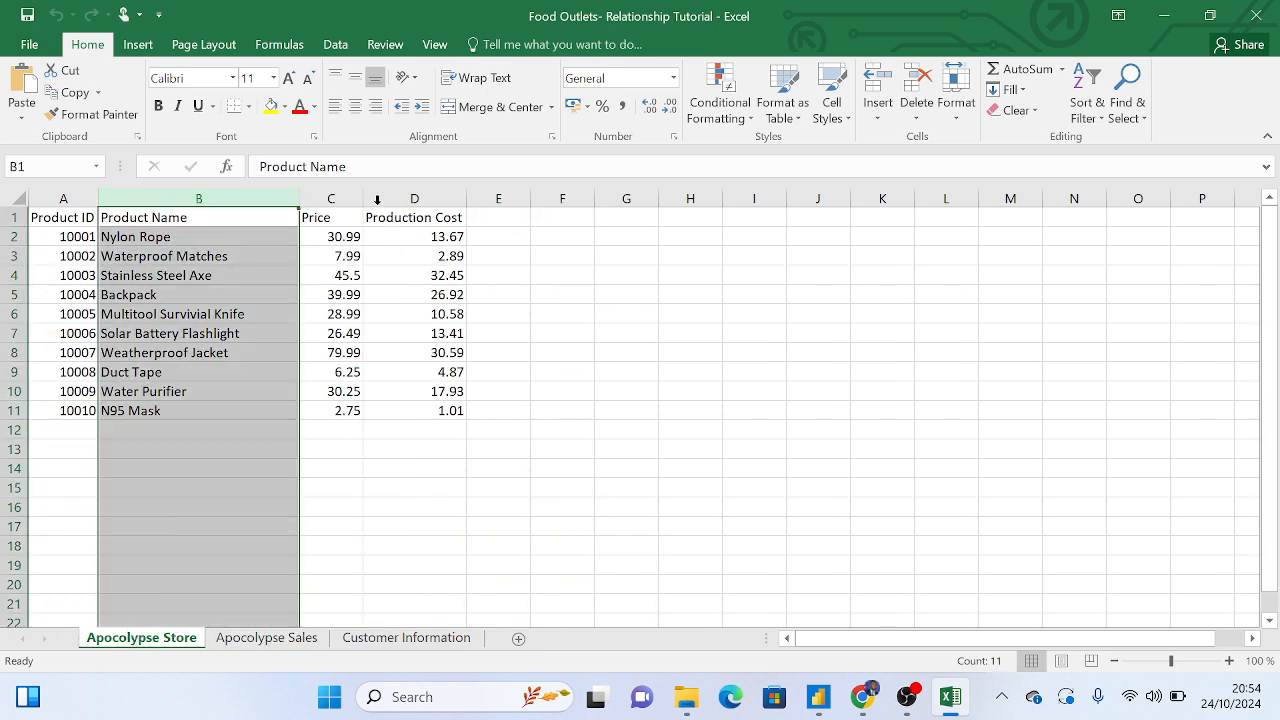
click(335, 198)
Review the Customer and Address columns on the Customer Information sheet and close the workbook
click(458, 645)
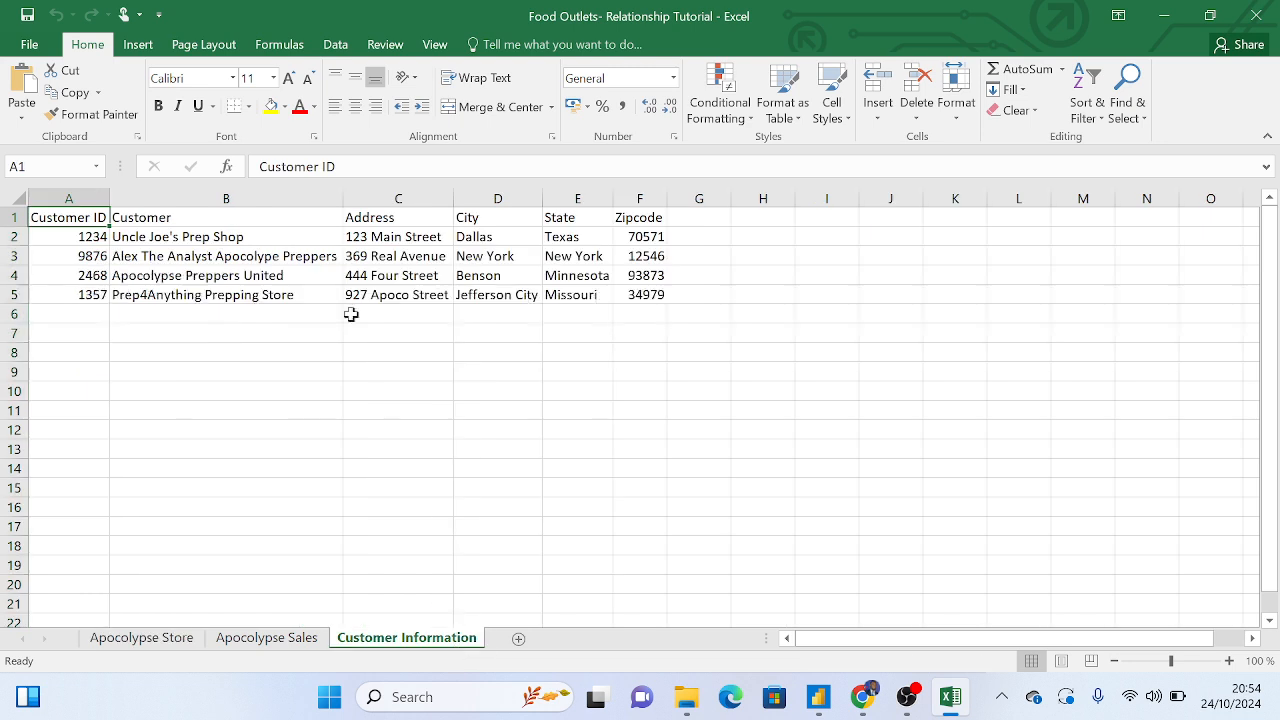
click(271, 213)
click(400, 198)
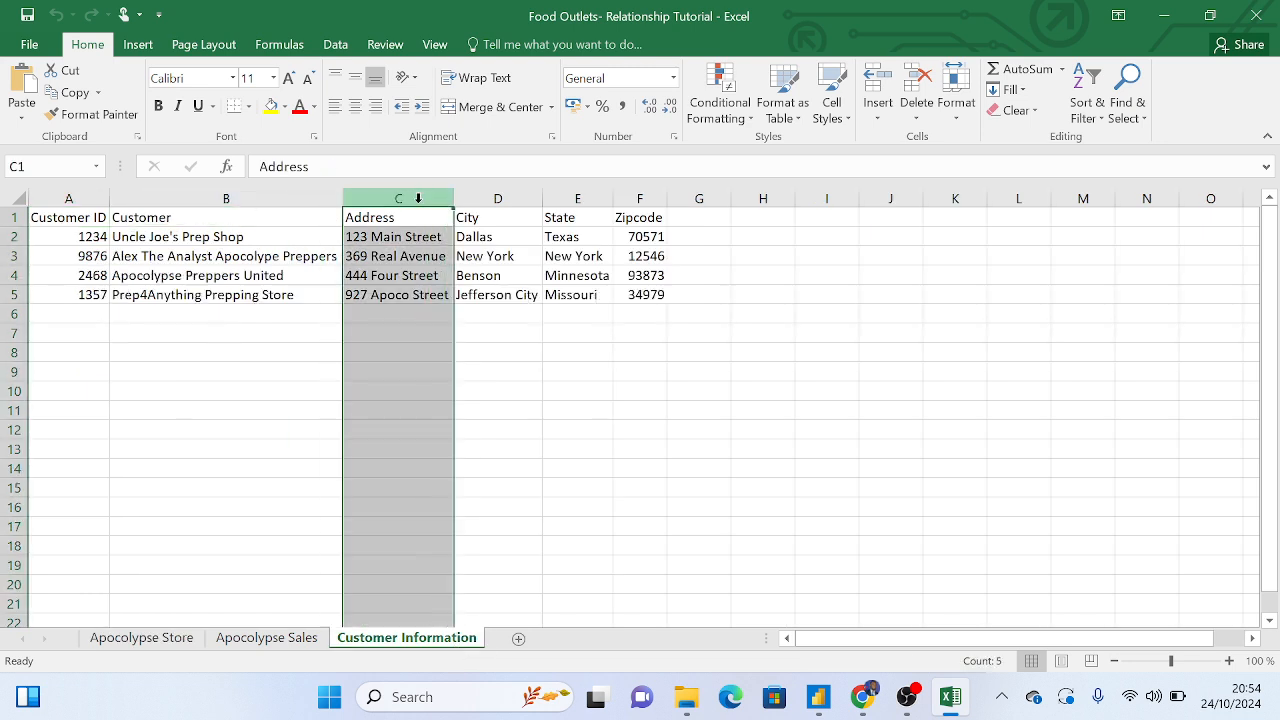
click(1256, 15)
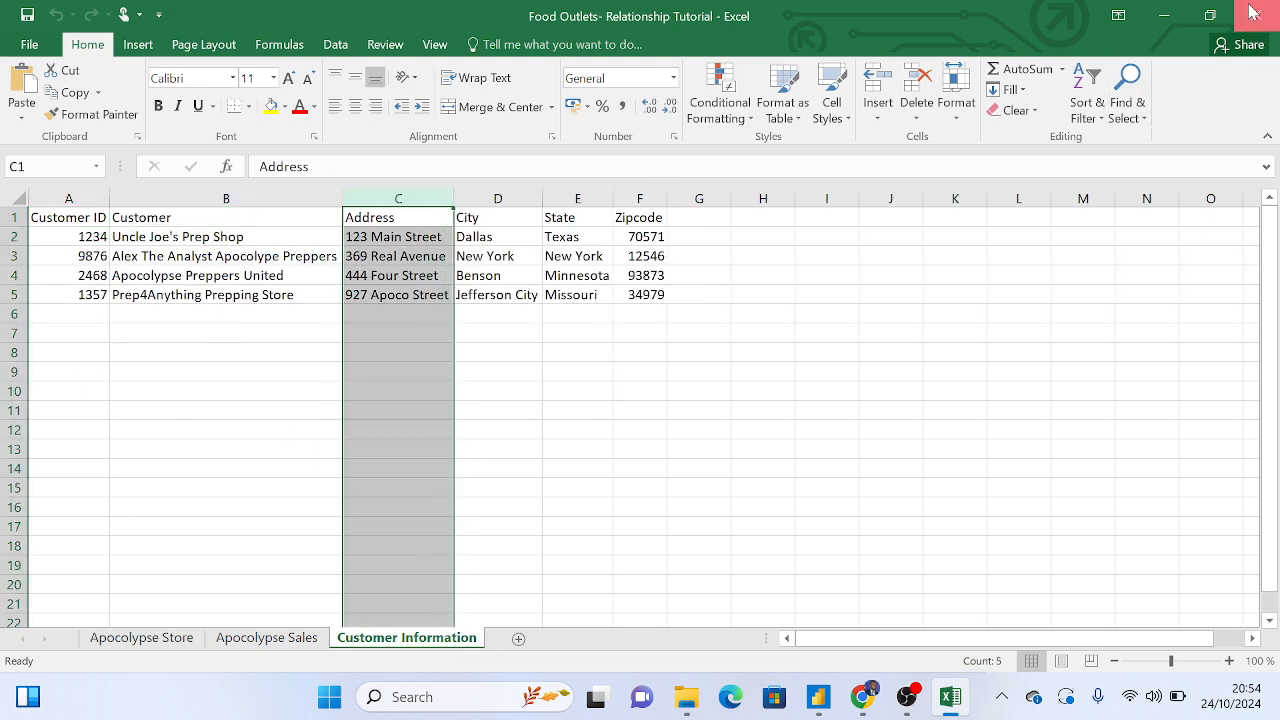
click(640, 372)
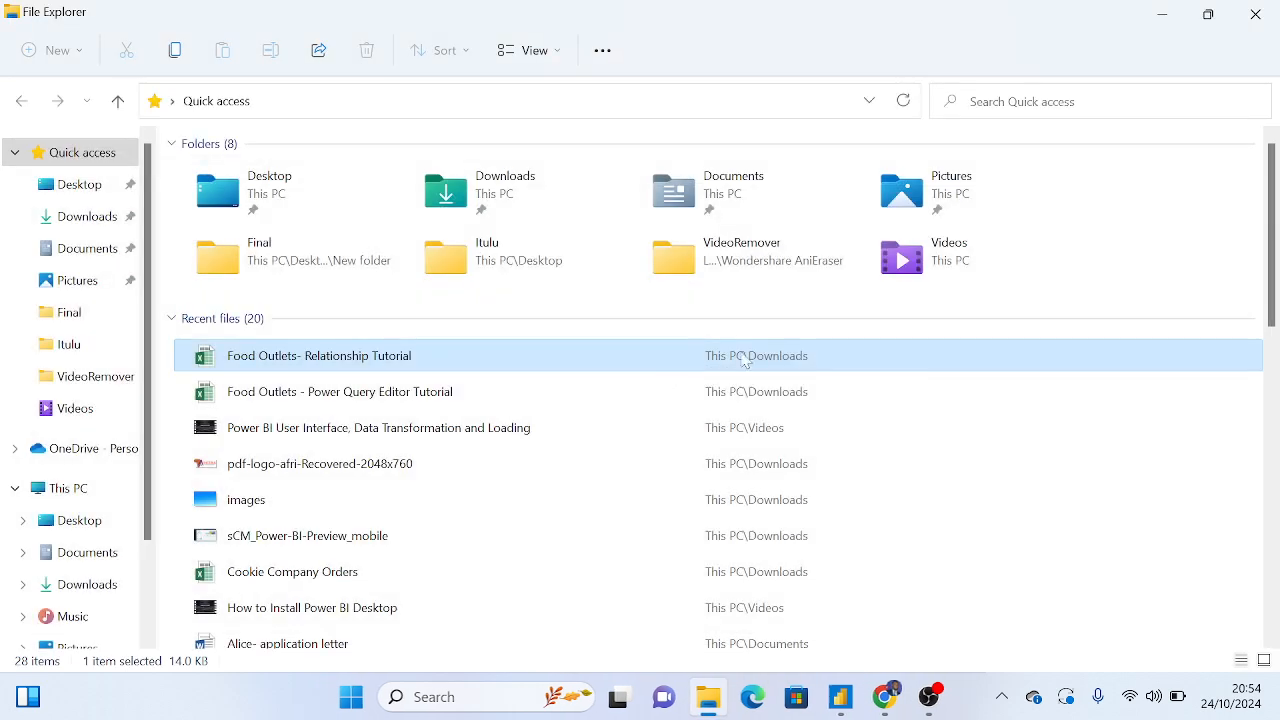
Switch back to Power BI Desktop and open the selected Pivot Table and Puchase Overview tables in Power Query Editor
click(840, 700)
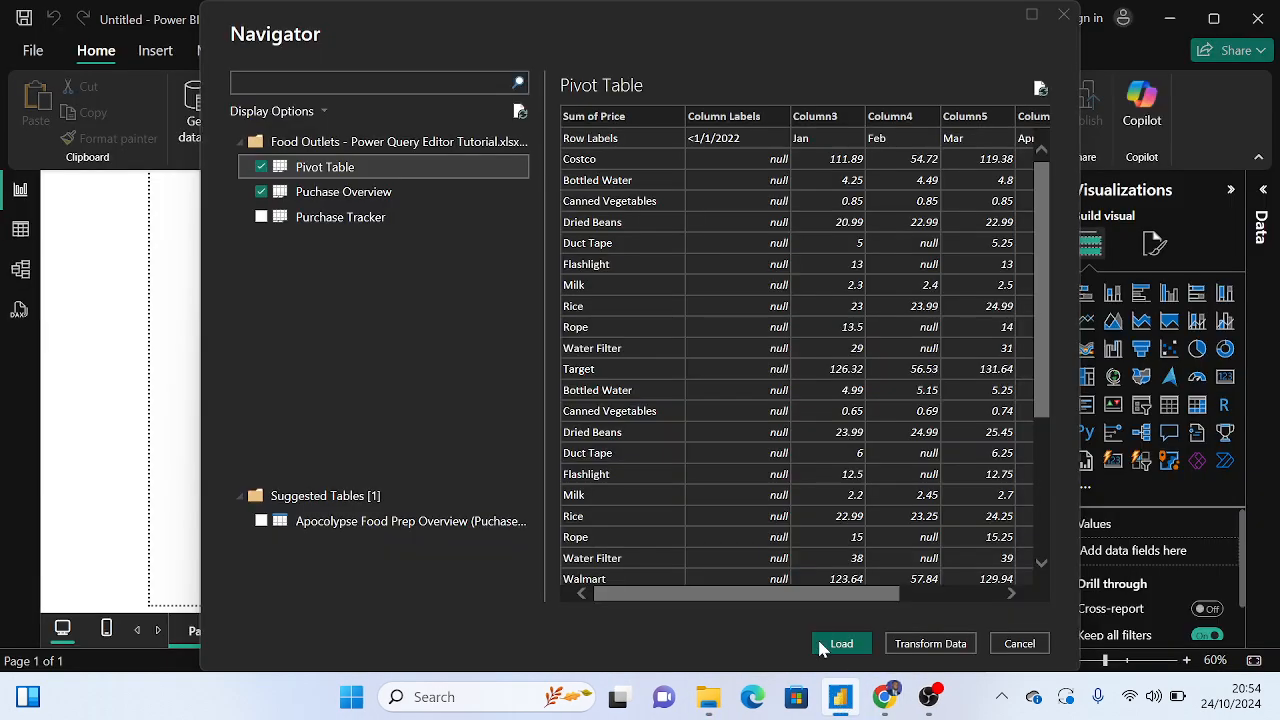
click(930, 644)
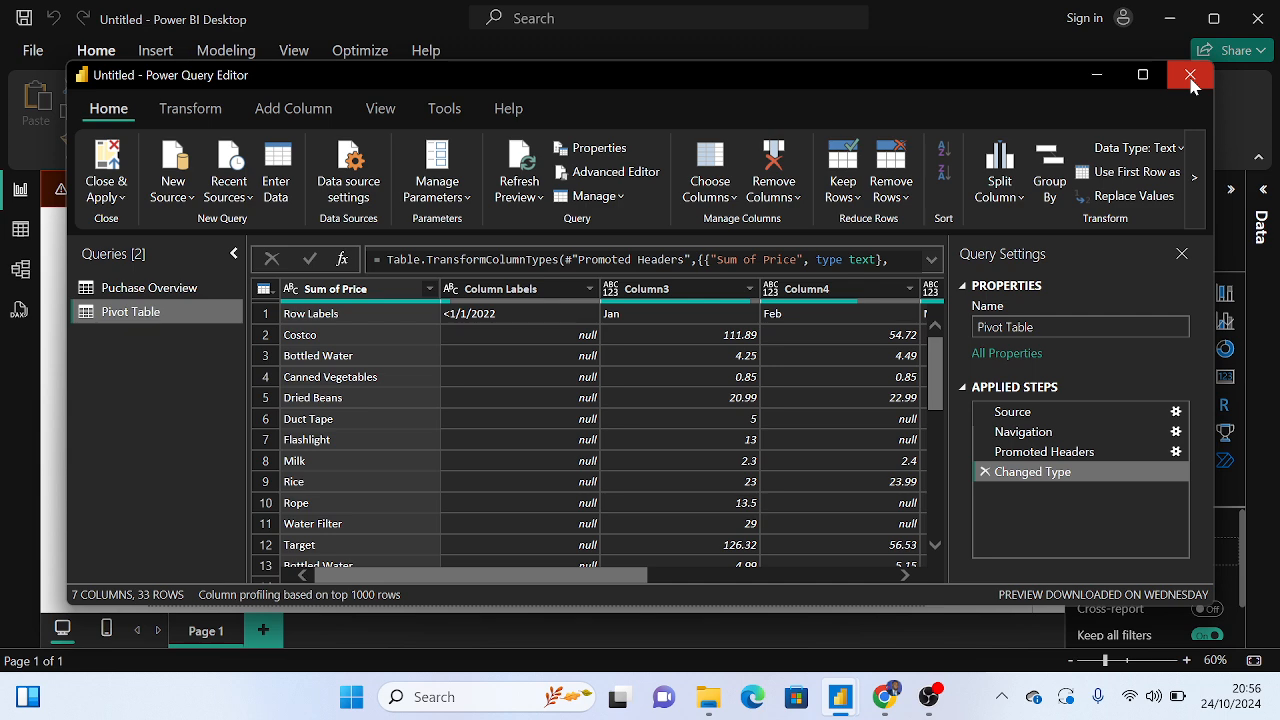
Close Power Query Editor without applying the changes and discard the pending Puchase Overview and Pivot Table queries
scroll(791, 394, down, 3)
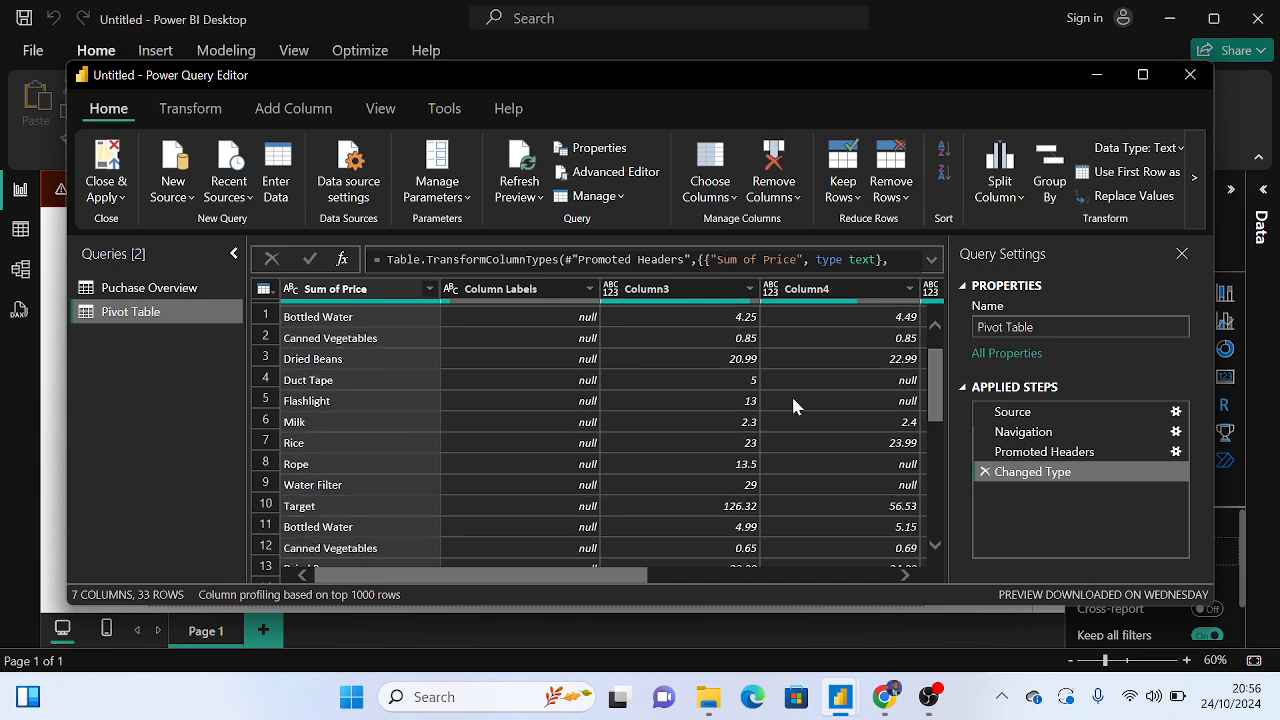
click(1188, 76)
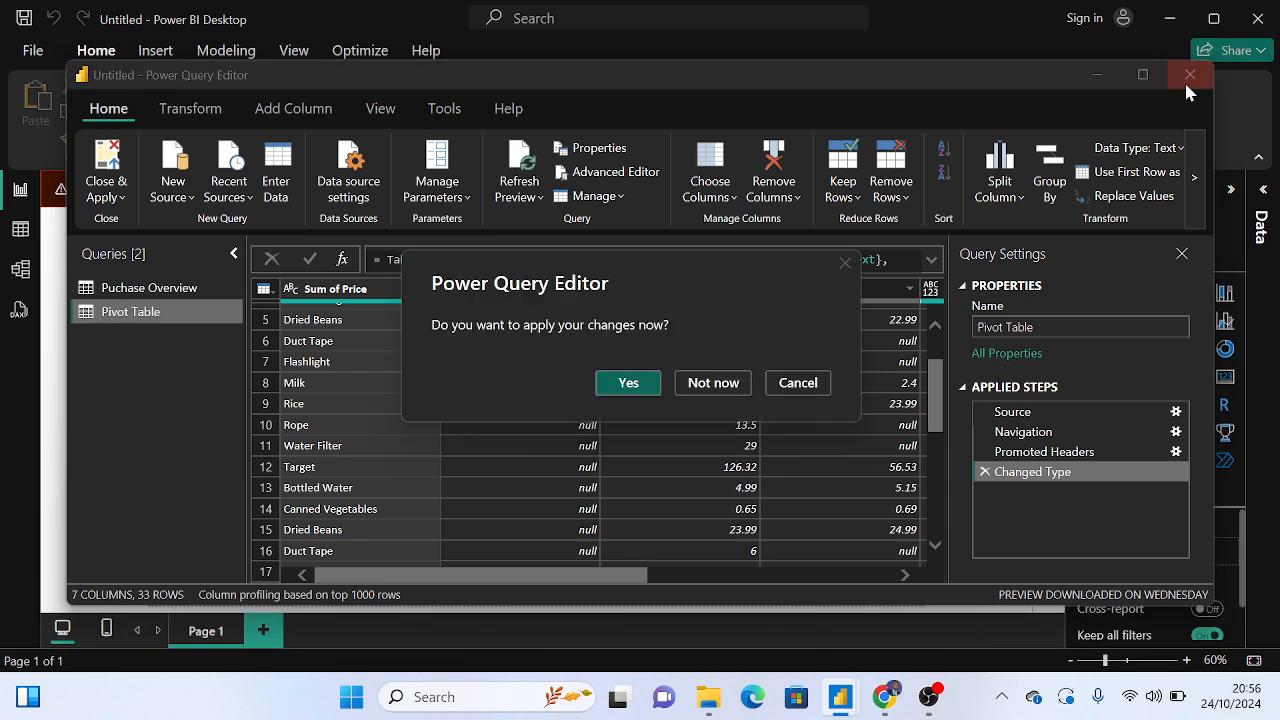
click(706, 385)
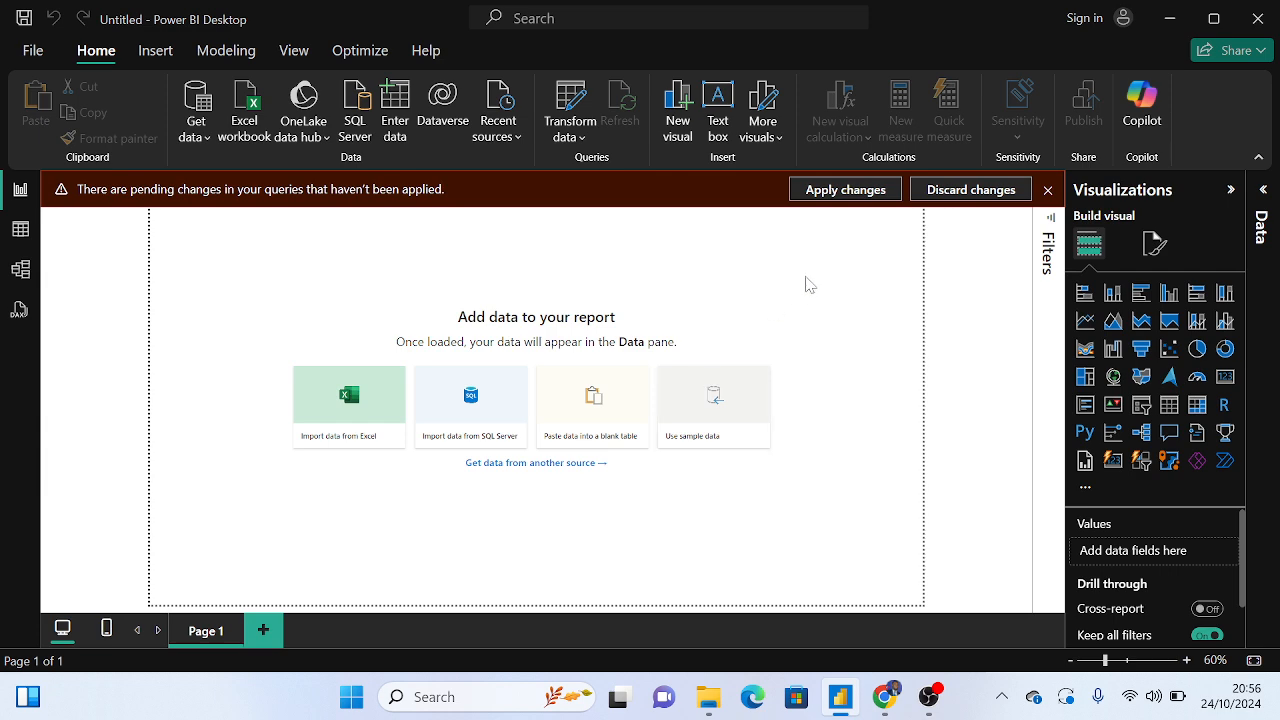
click(953, 199)
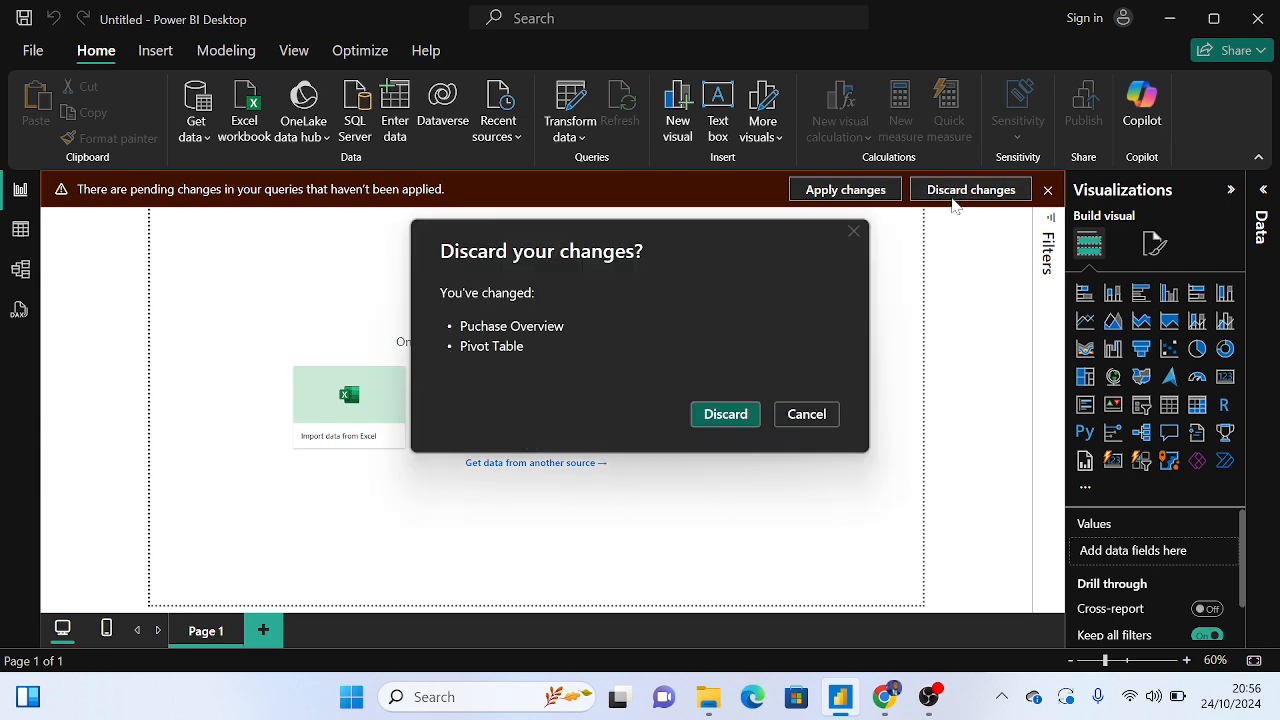
click(727, 418)
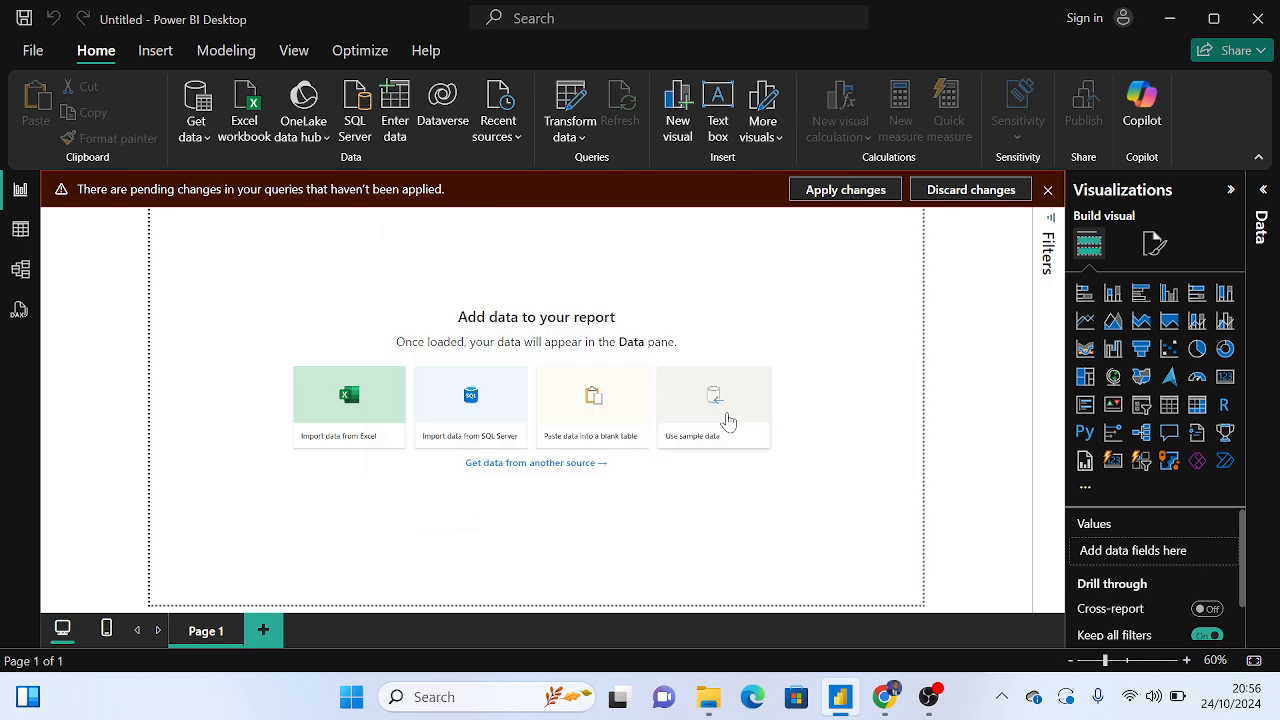
Import the Food Outlets - Power Query Editor Tutorial workbook from Downloads as an Excel data source
click(204, 135)
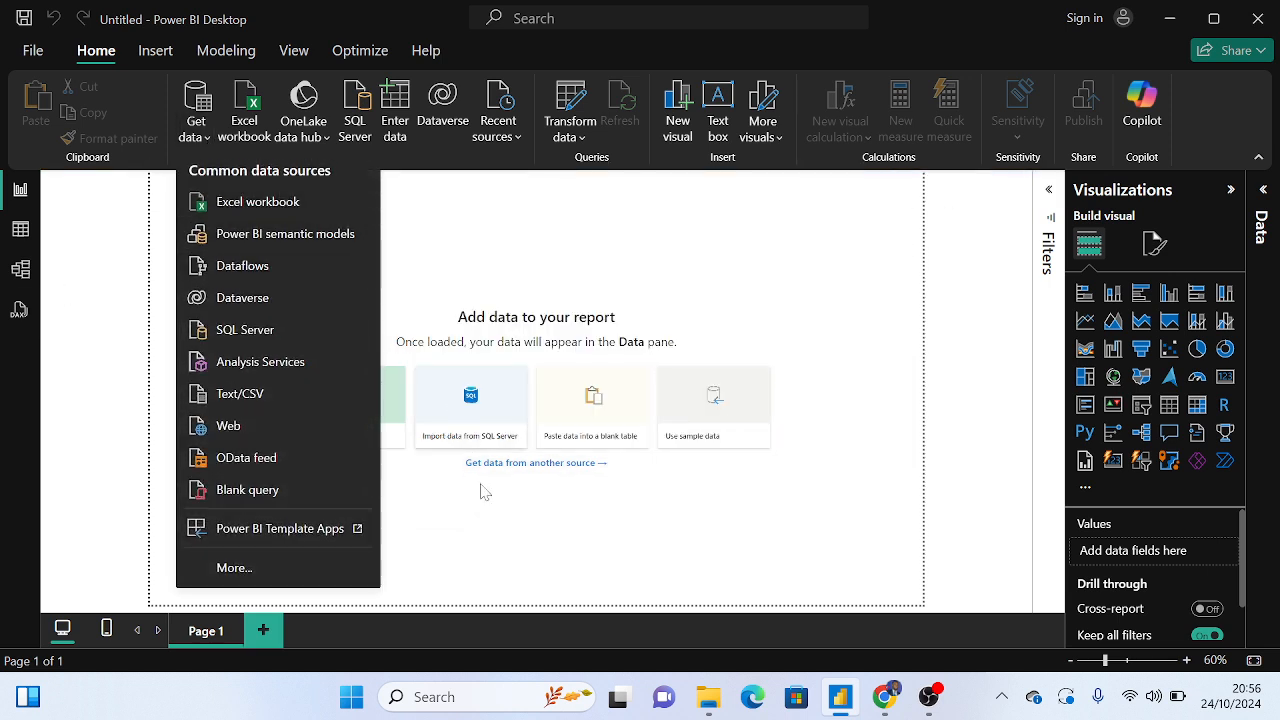
click(386, 435)
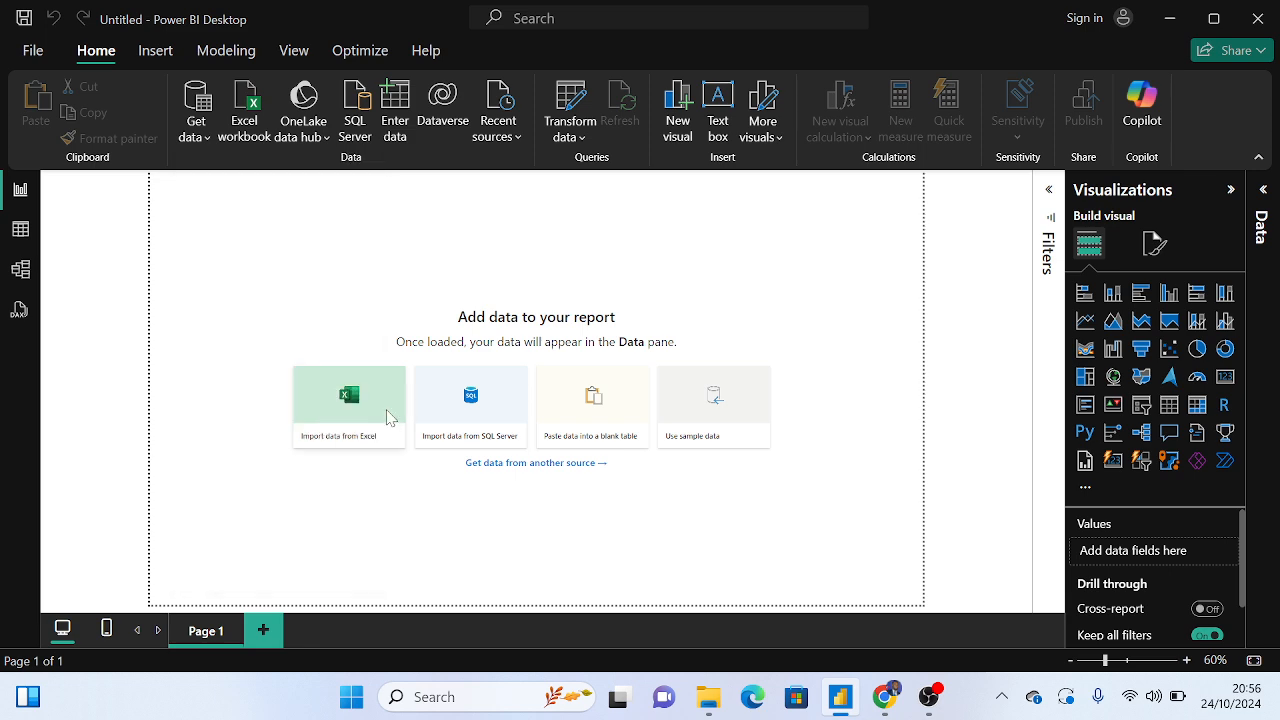
click(389, 418)
click(301, 197)
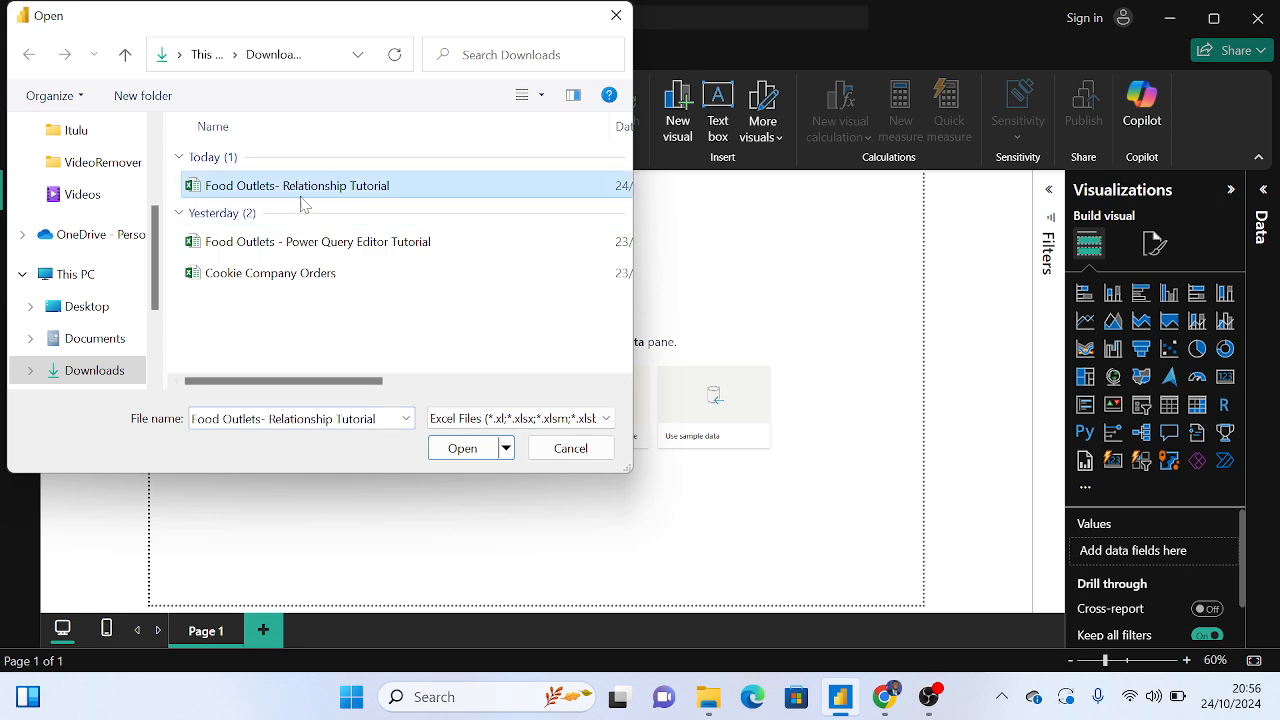
click(323, 243)
click(457, 449)
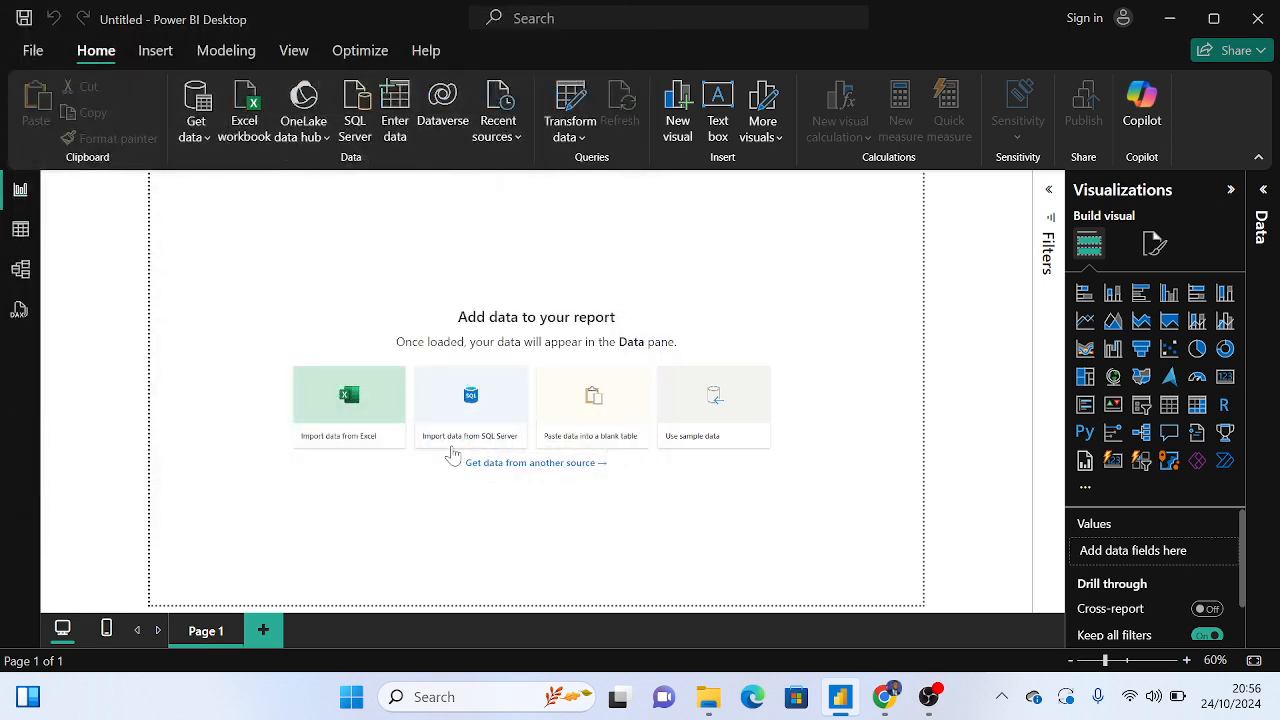
Open the Food Outlets - Power Query Editor Tutorial workbook in Excel and look through its Purchase Tracker, Pivot Table and Puchase Overview sheets
click(707, 698)
click(352, 364)
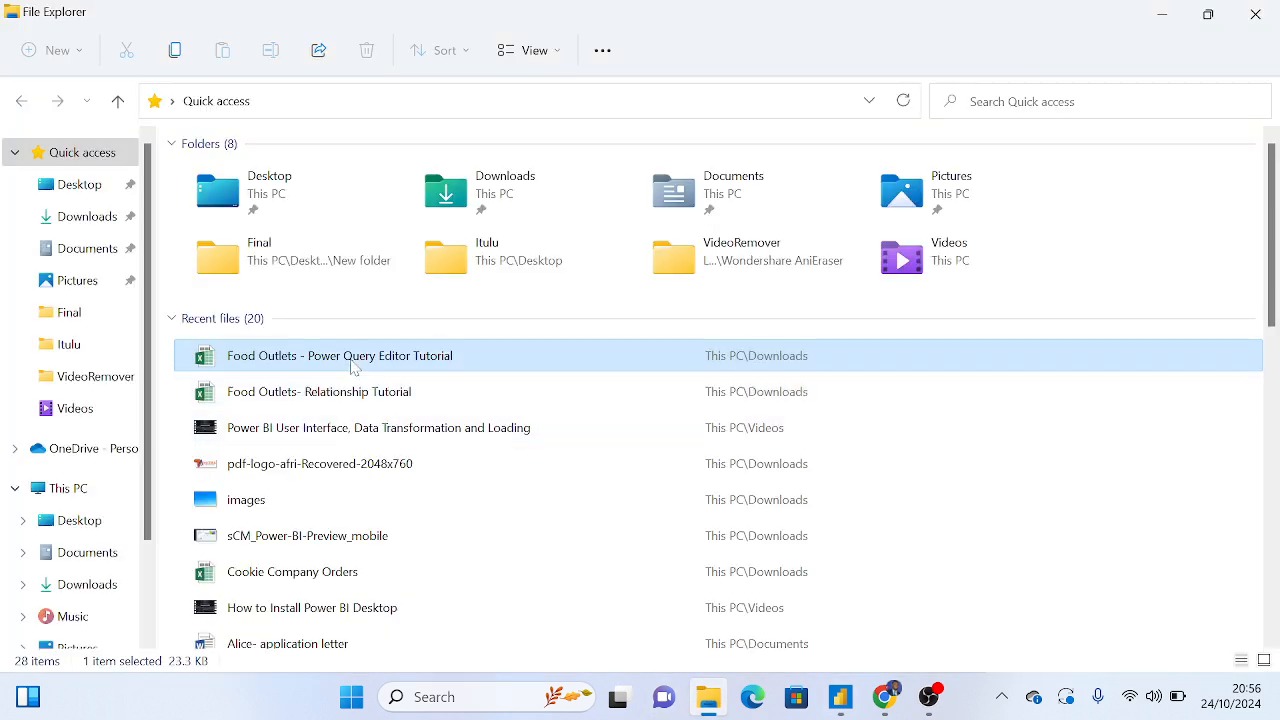
double_click(352, 364)
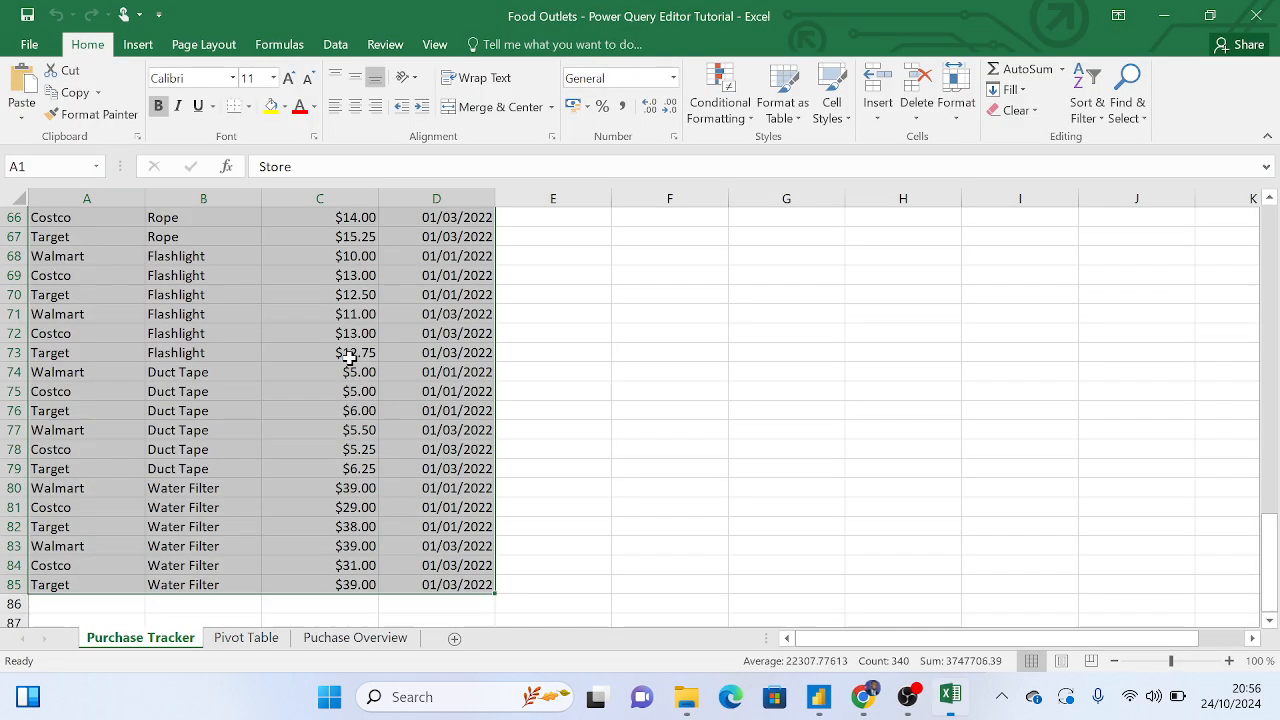
scroll(338, 534, up, 10)
scroll(338, 537, up, 13)
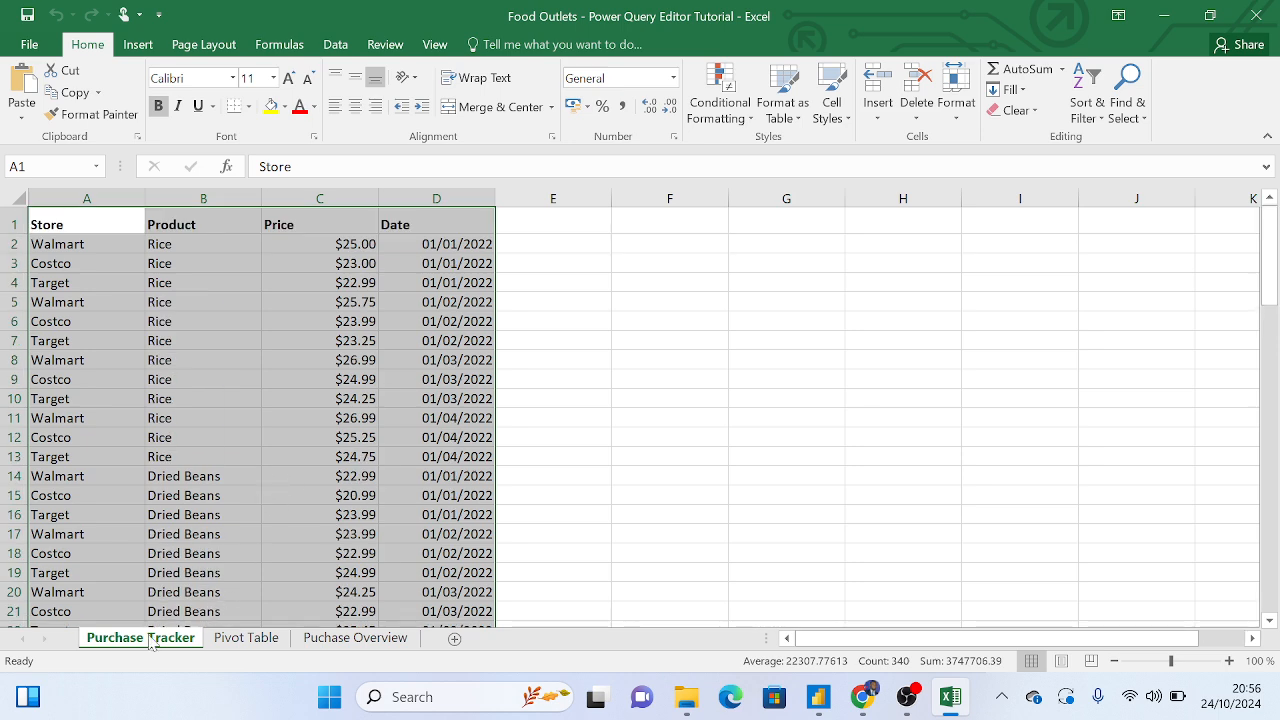
click(258, 640)
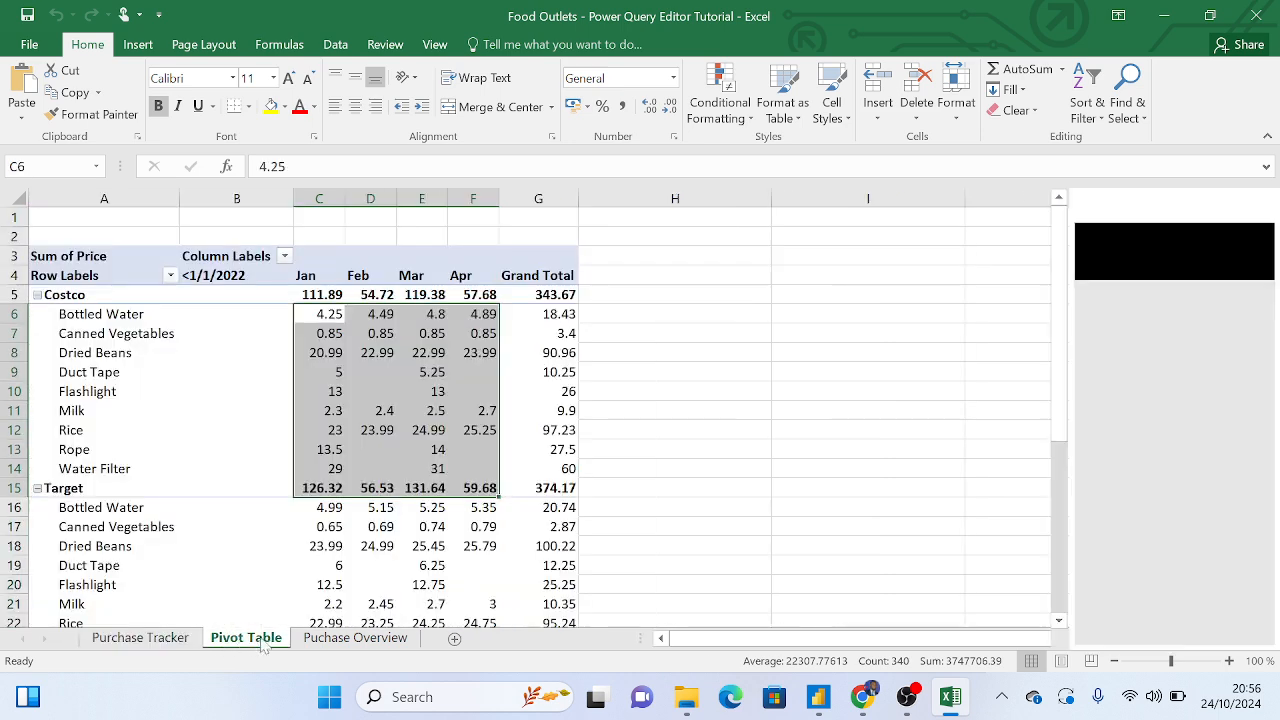
click(362, 640)
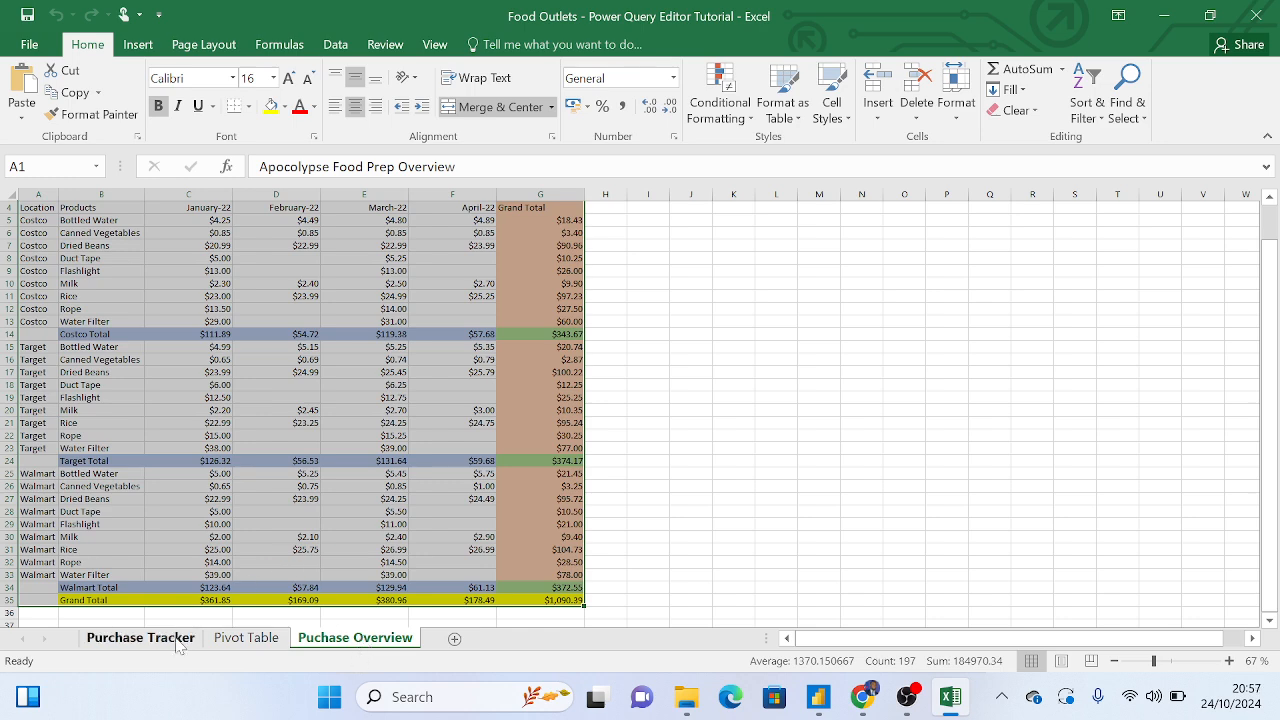
Examine the Store, Product, Price and Date columns of the Purchase Tracker sheet down through the Canned Vegetables and Milk records
click(145, 638)
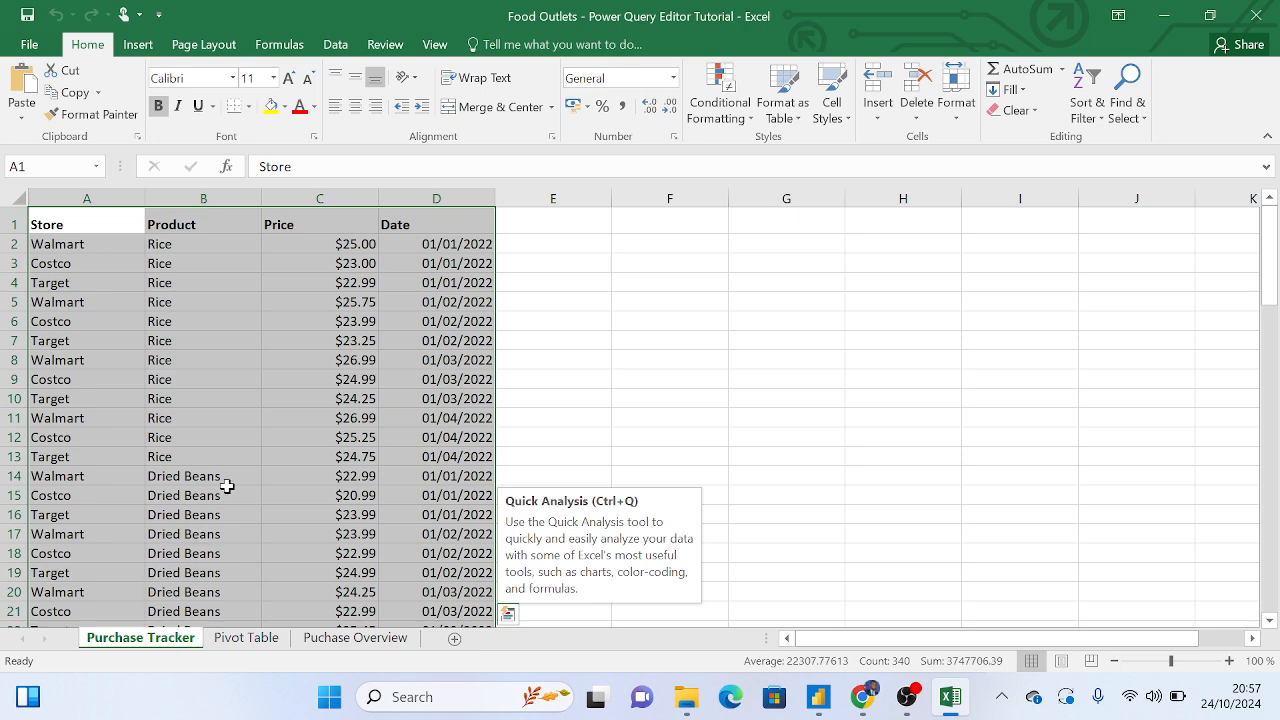
click(566, 298)
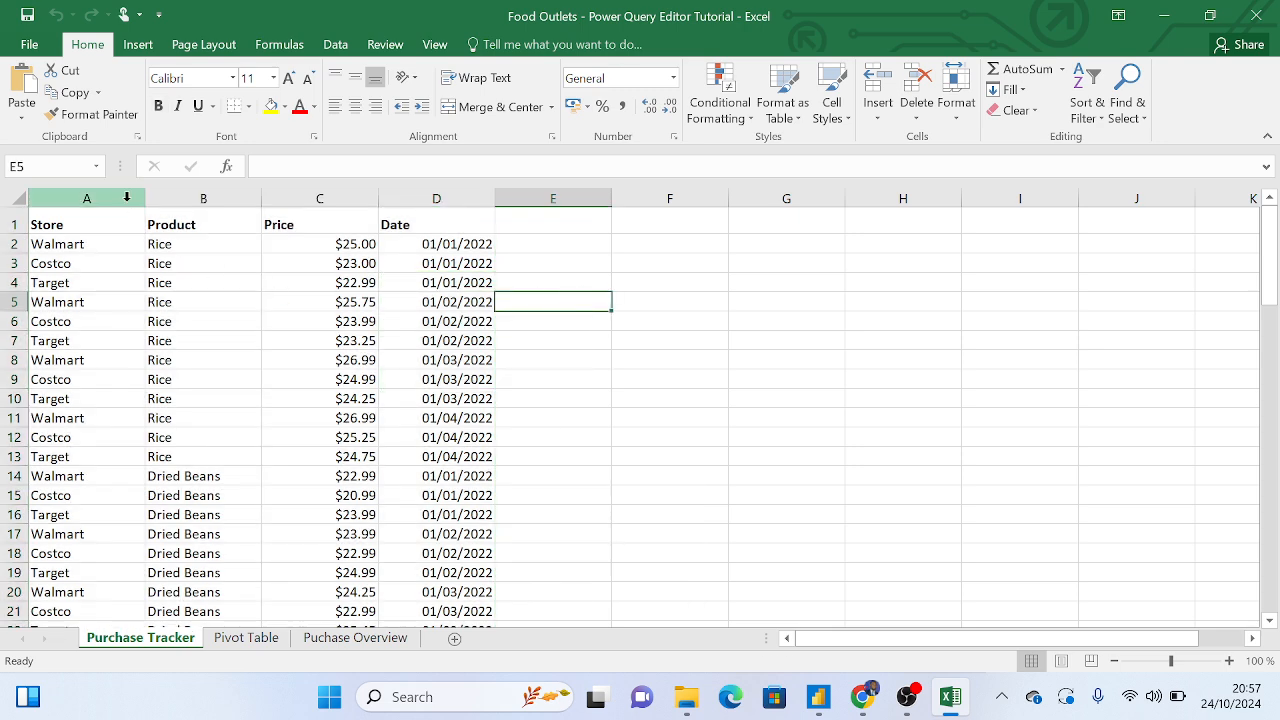
click(127, 198)
click(197, 192)
click(325, 197)
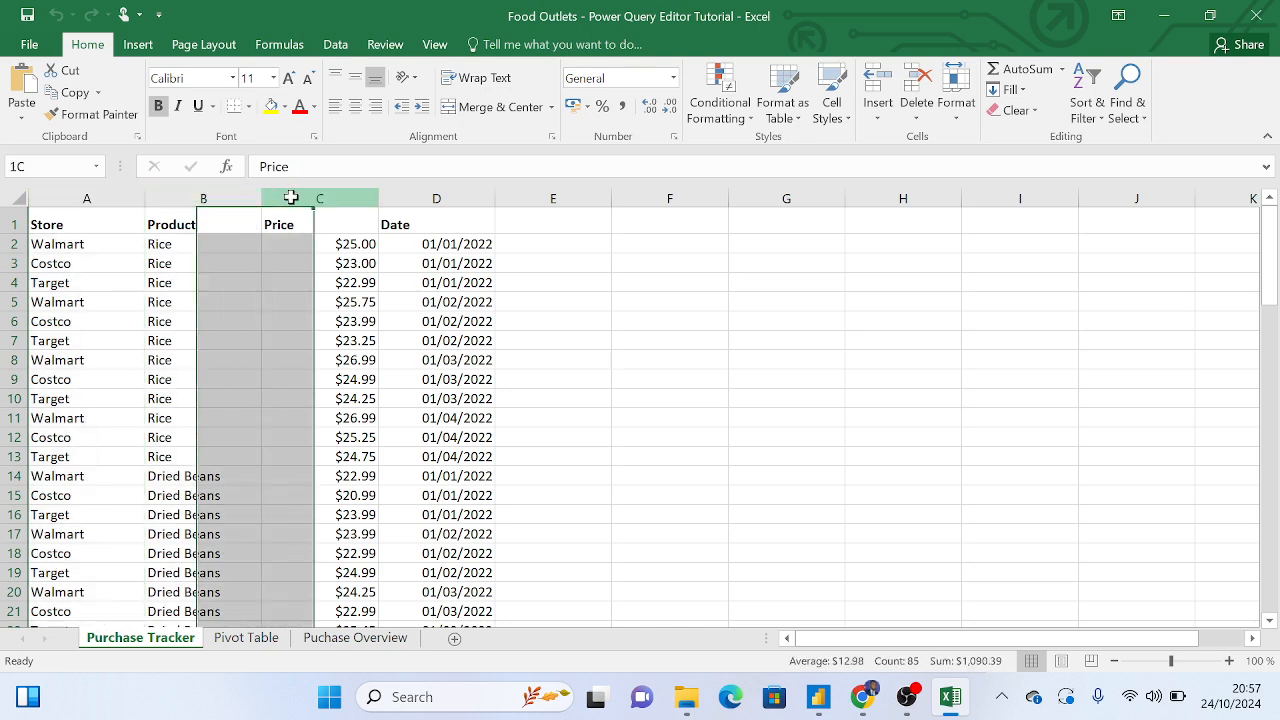
click(425, 197)
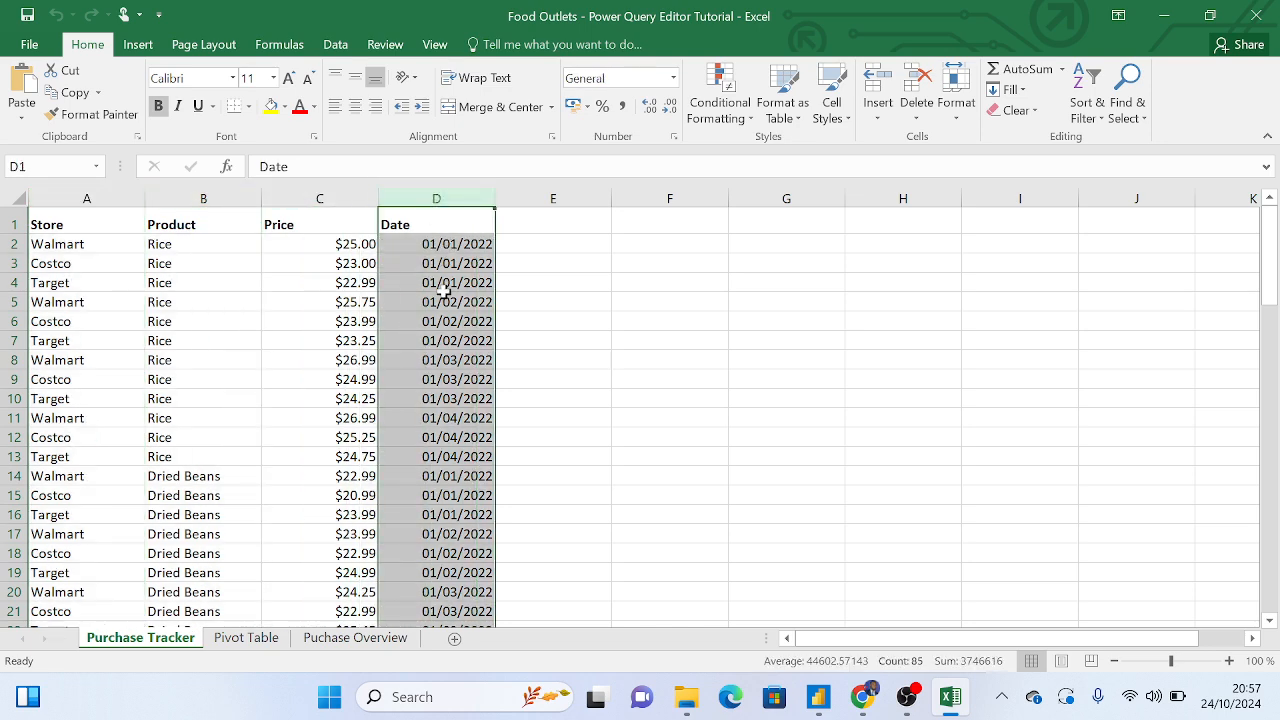
scroll(285, 410, down, 9)
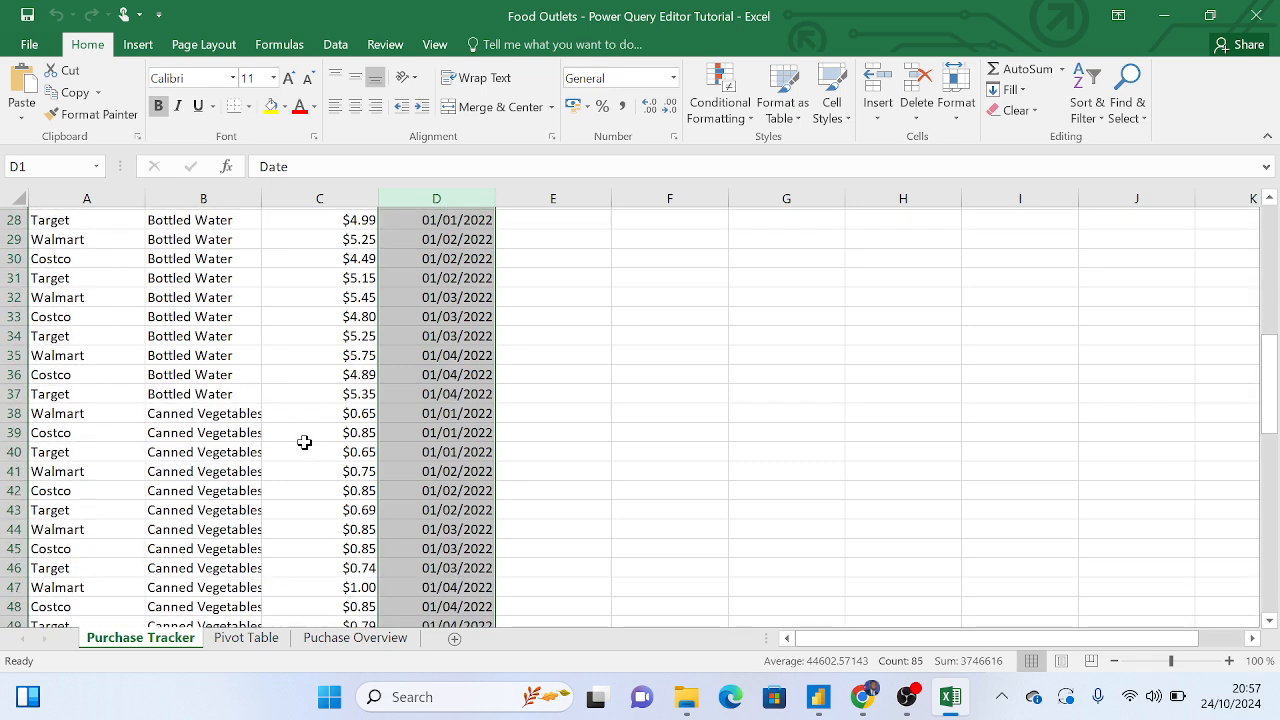
scroll(304, 442, down, 2)
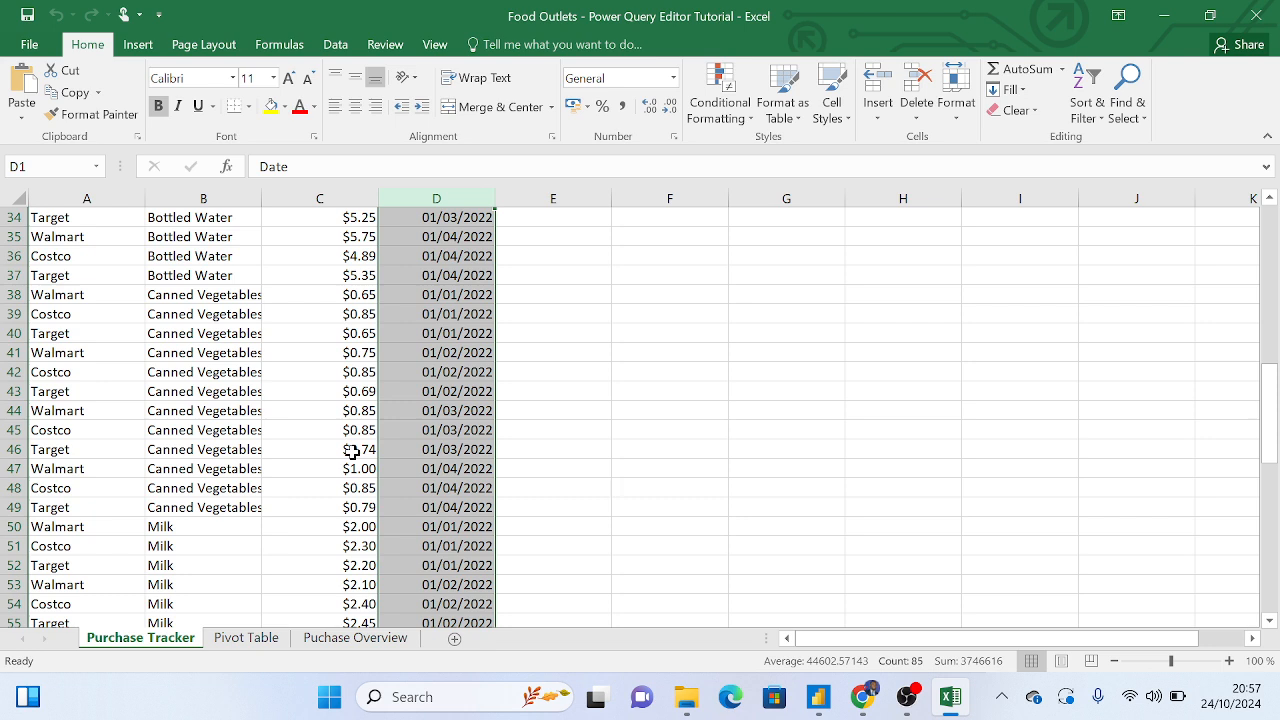
Review the whole Apocolypse Food Prep Overview table on the Puchase Overview sheet, from its title to the grand total row
click(336, 646)
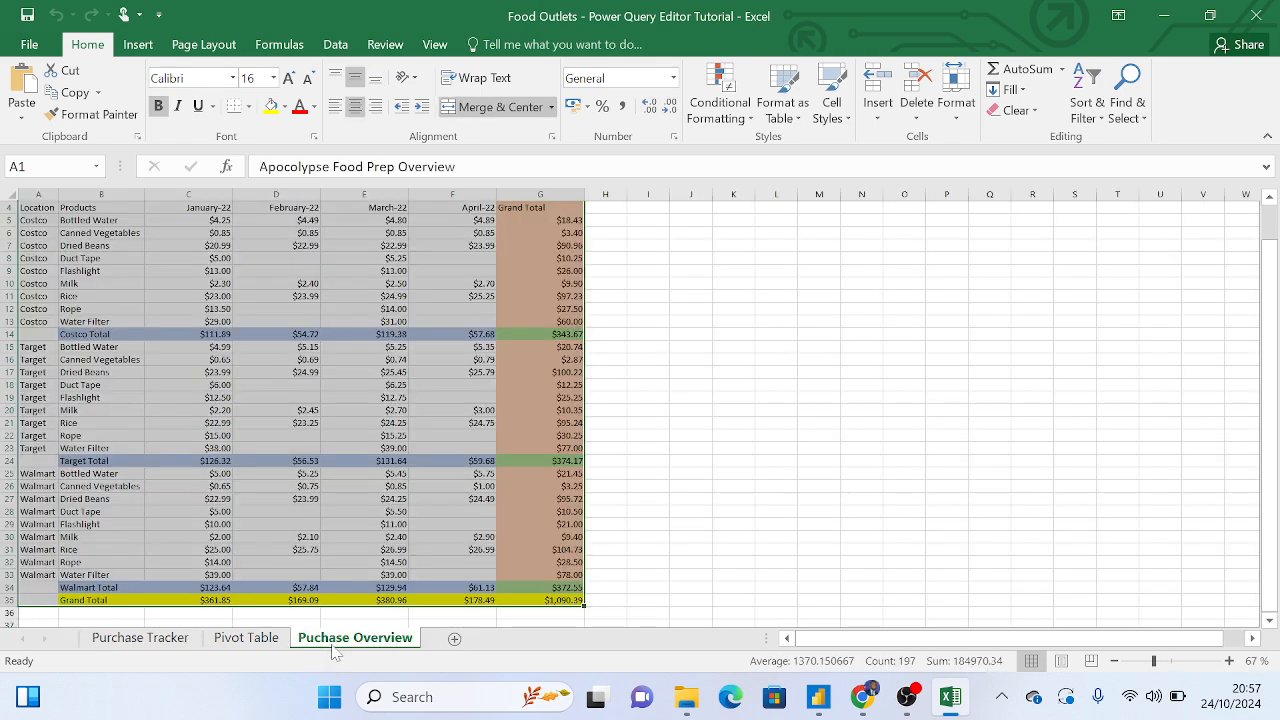
scroll(340, 474, up, 1)
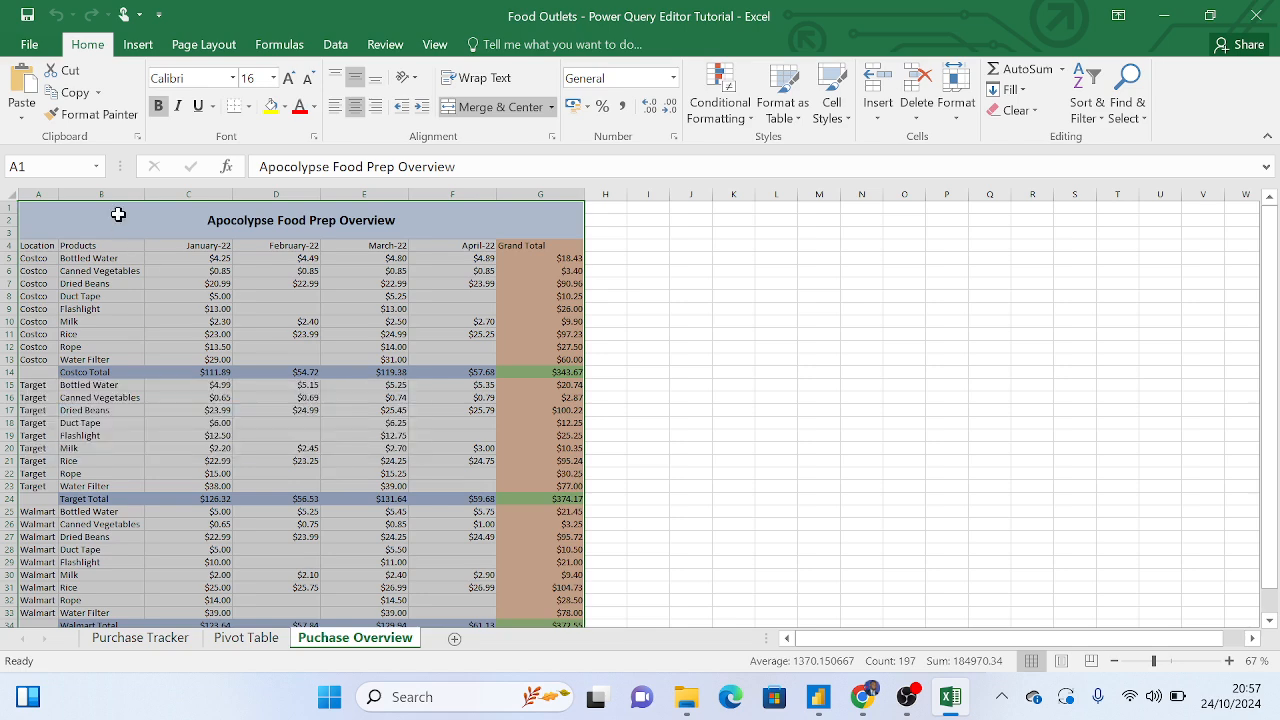
click(118, 214)
drag(107, 214, 298, 595)
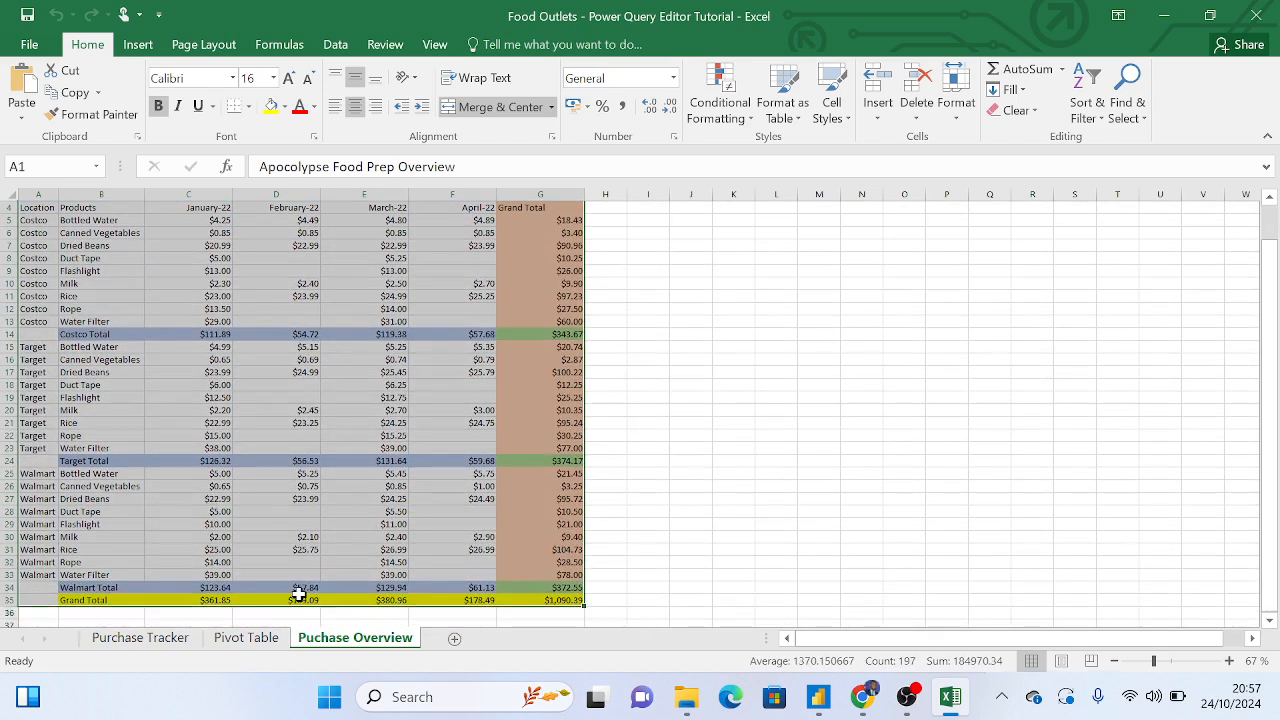
scroll(297, 575, up, 1)
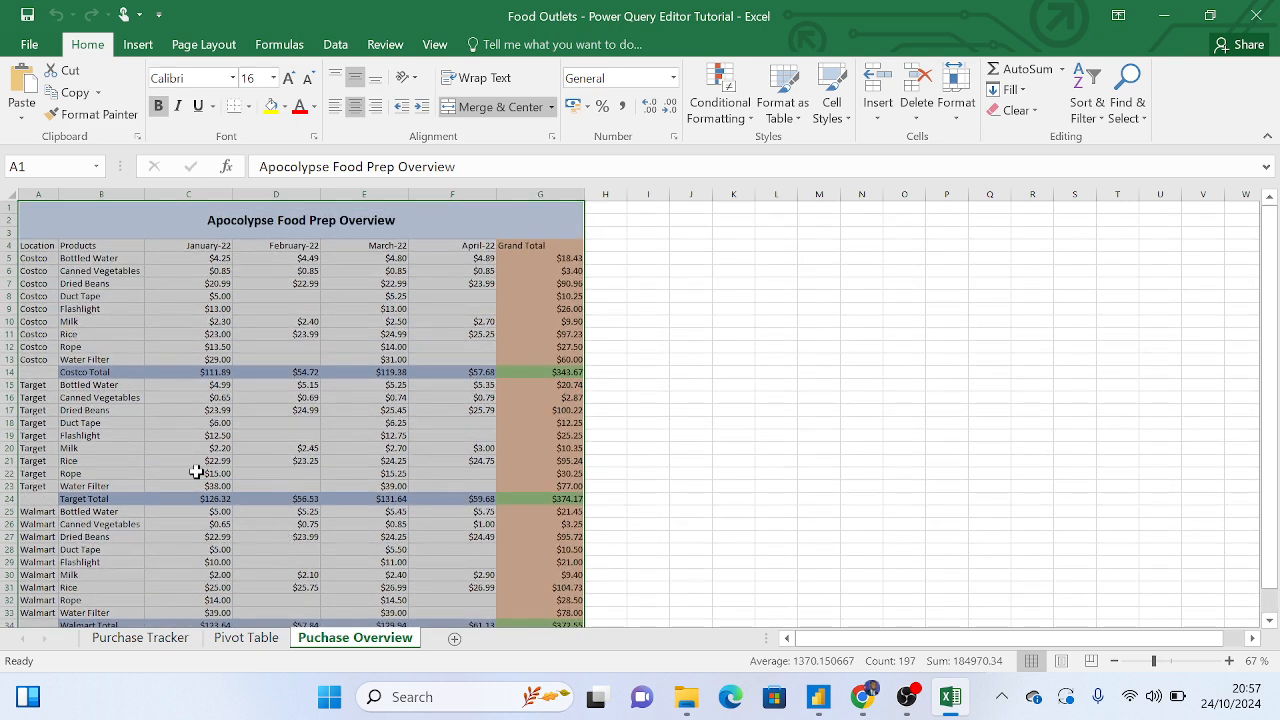
Examine the Costco prices for January to April in the overview table, selecting the rows from Bottled Water to Flashlight
click(63, 249)
drag(145, 260, 200, 276)
drag(35, 258, 464, 303)
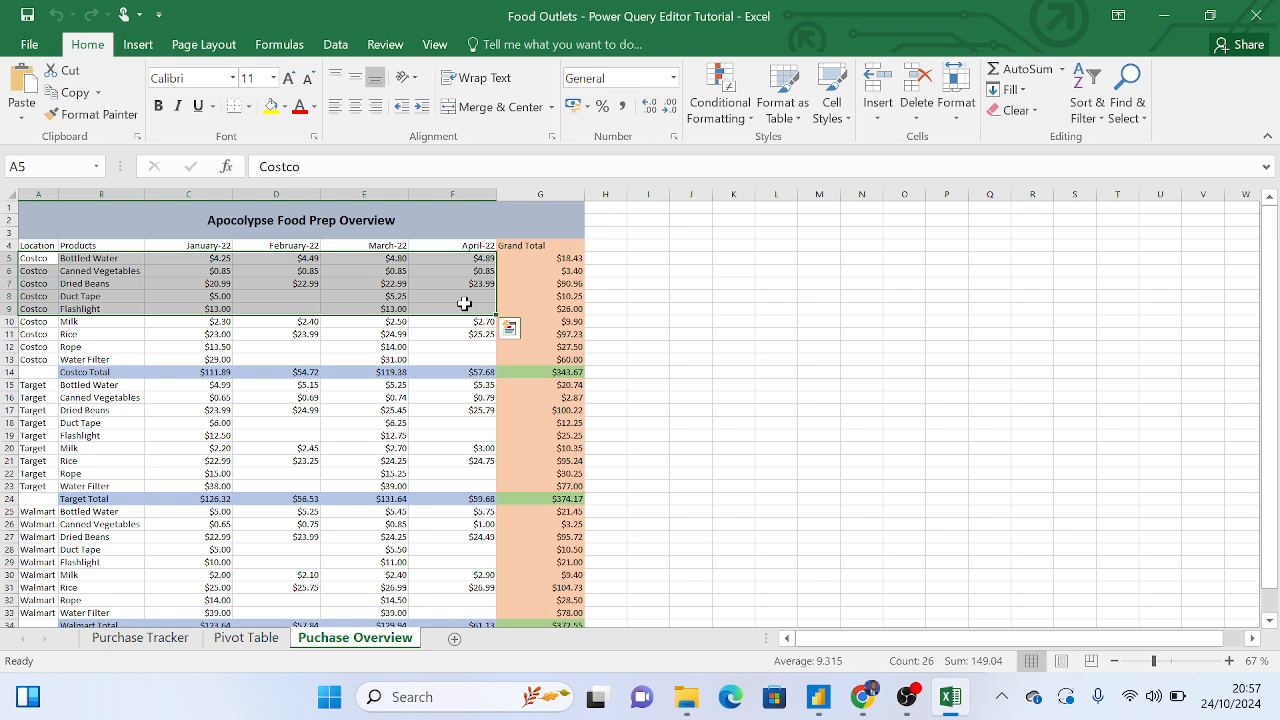
Compare the product records on the Purchase Tracker sheet with the Puchase Overview table, highlighting columns A to G of the overview
click(128, 639)
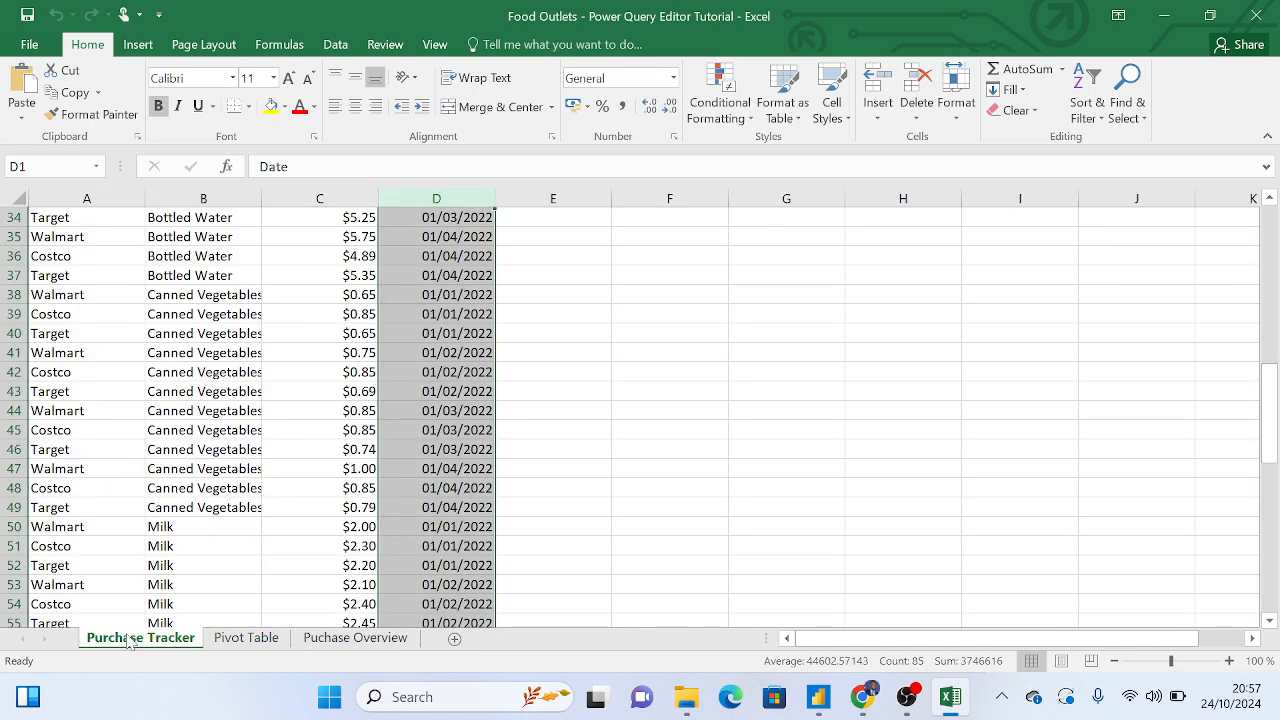
click(160, 366)
drag(160, 366, 171, 535)
click(328, 644)
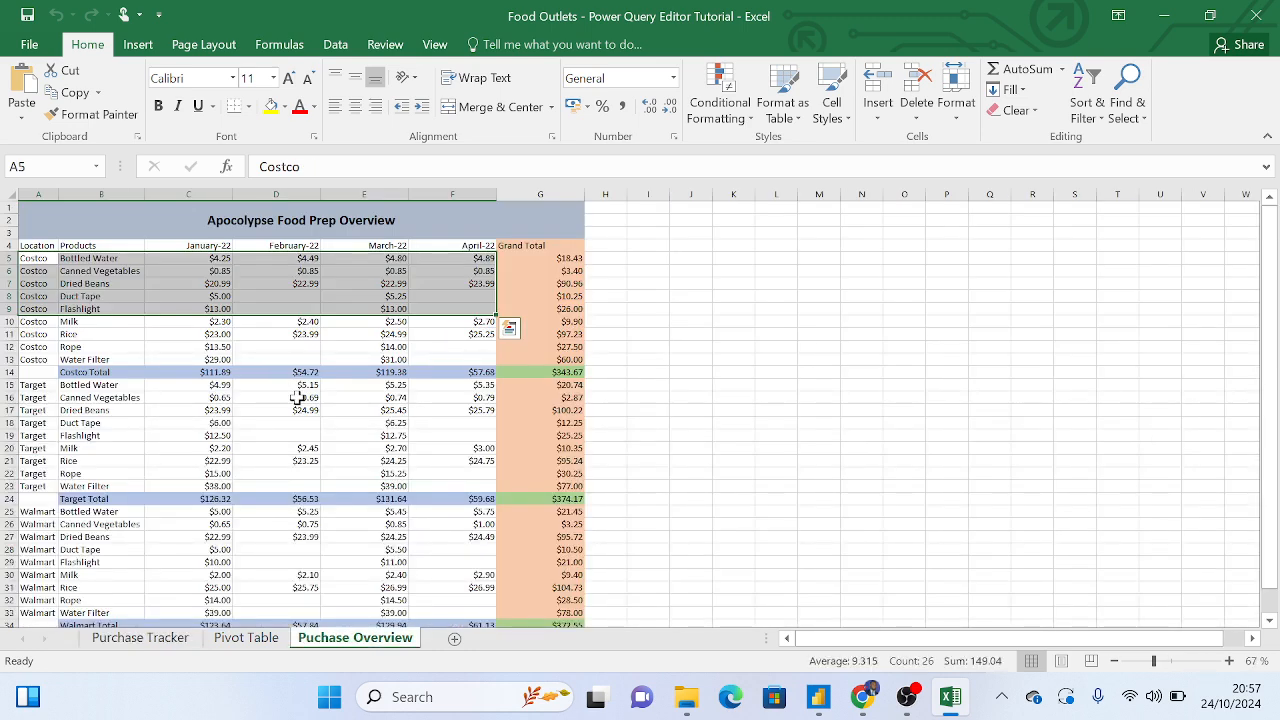
ctrl+click(140, 637)
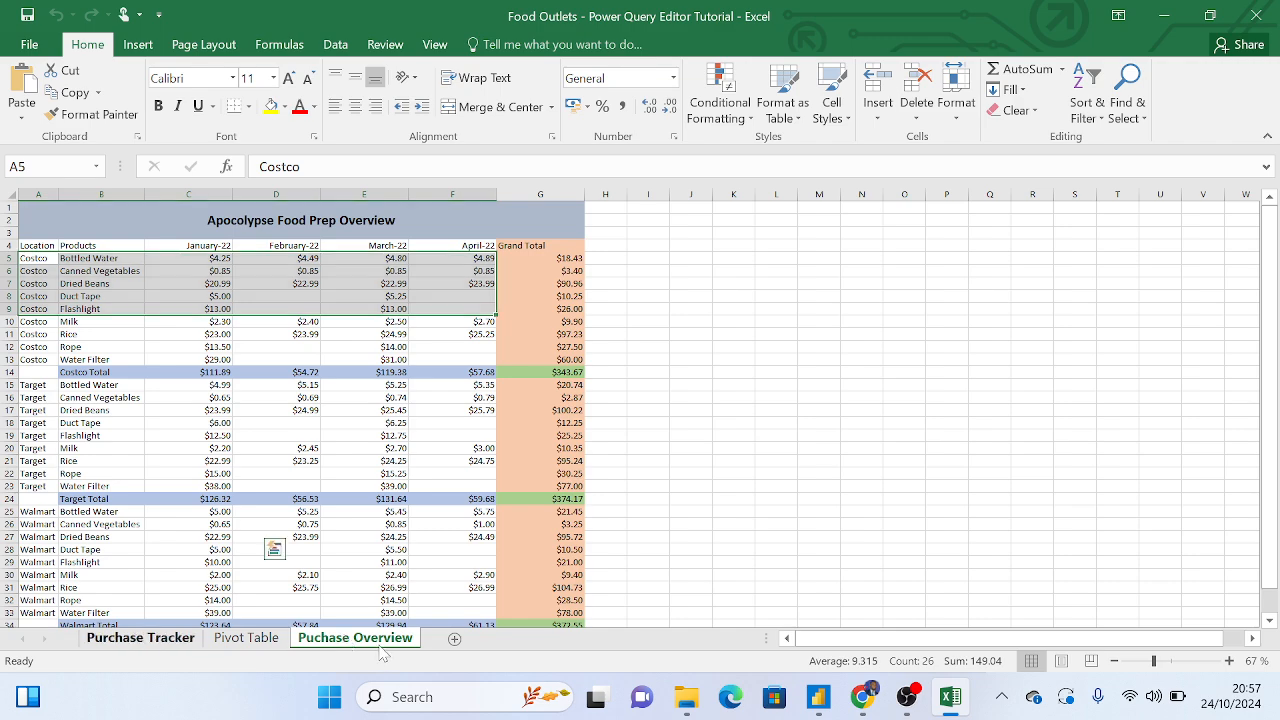
click(379, 645)
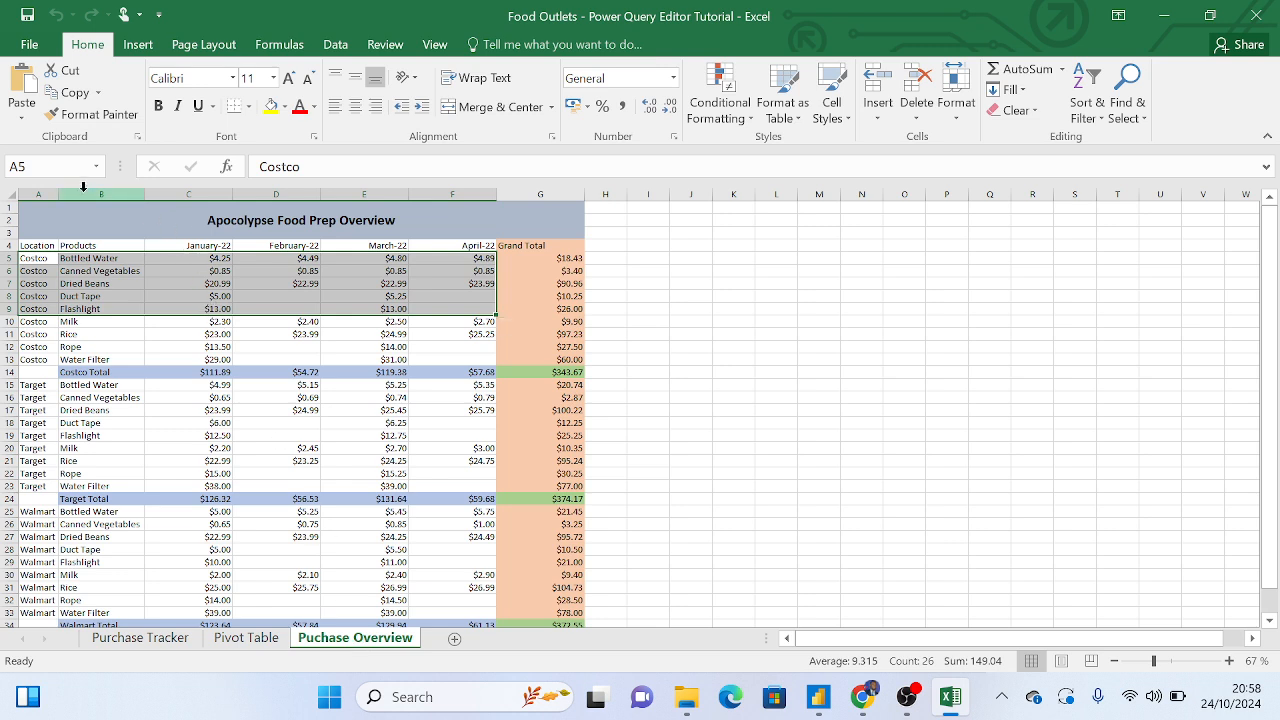
drag(40, 190, 503, 214)
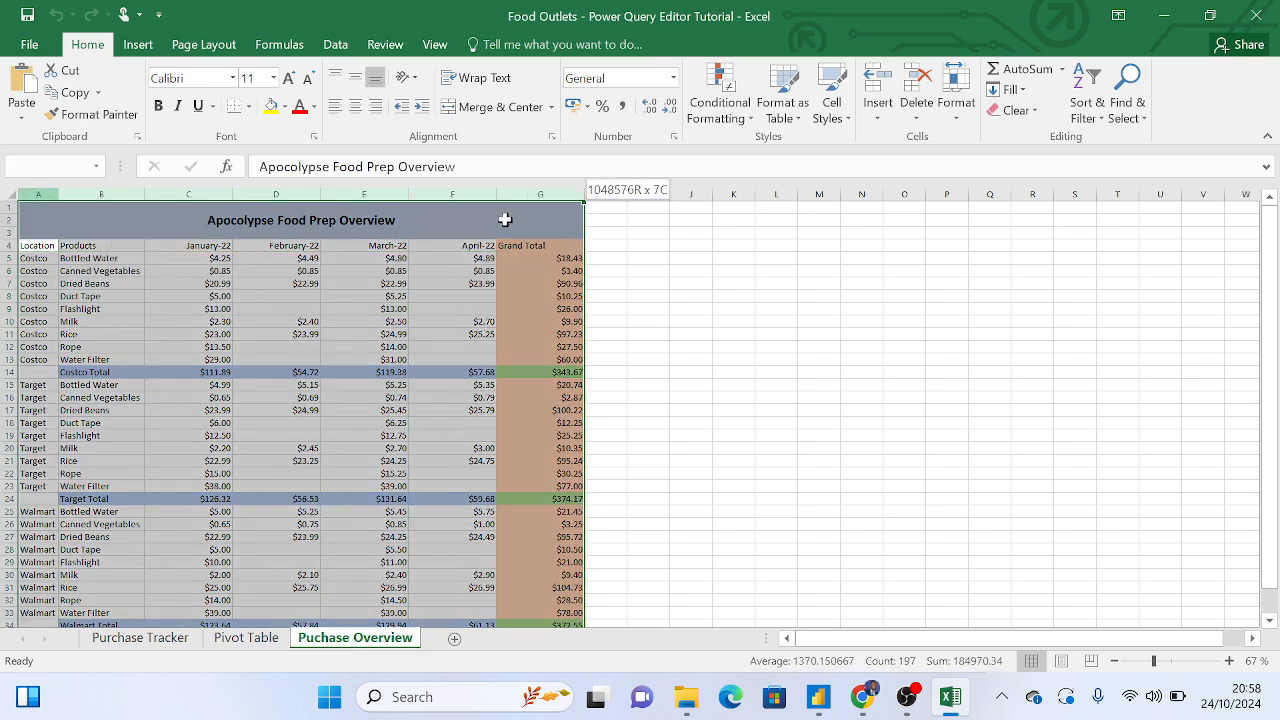
click(450, 284)
click(424, 320)
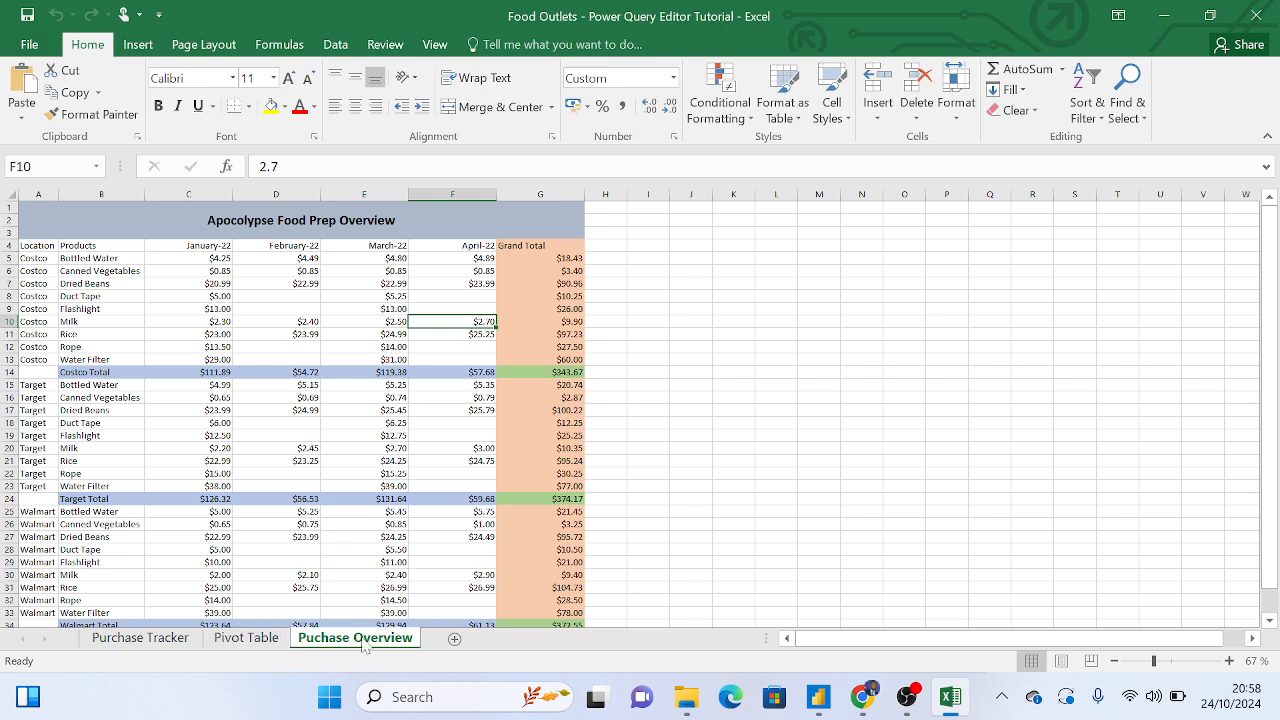
Copy the Puchase Overview sheet into a new workbook, keeping the original sheet in place
right_click(364, 644)
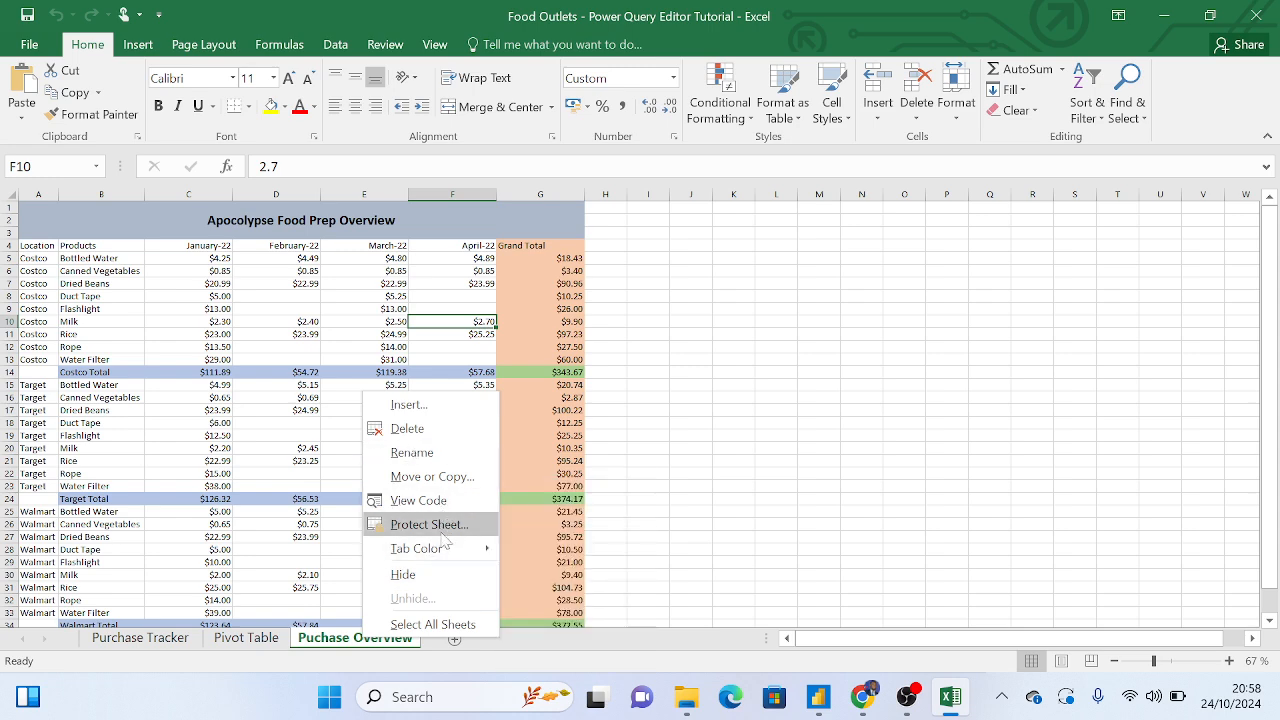
click(440, 477)
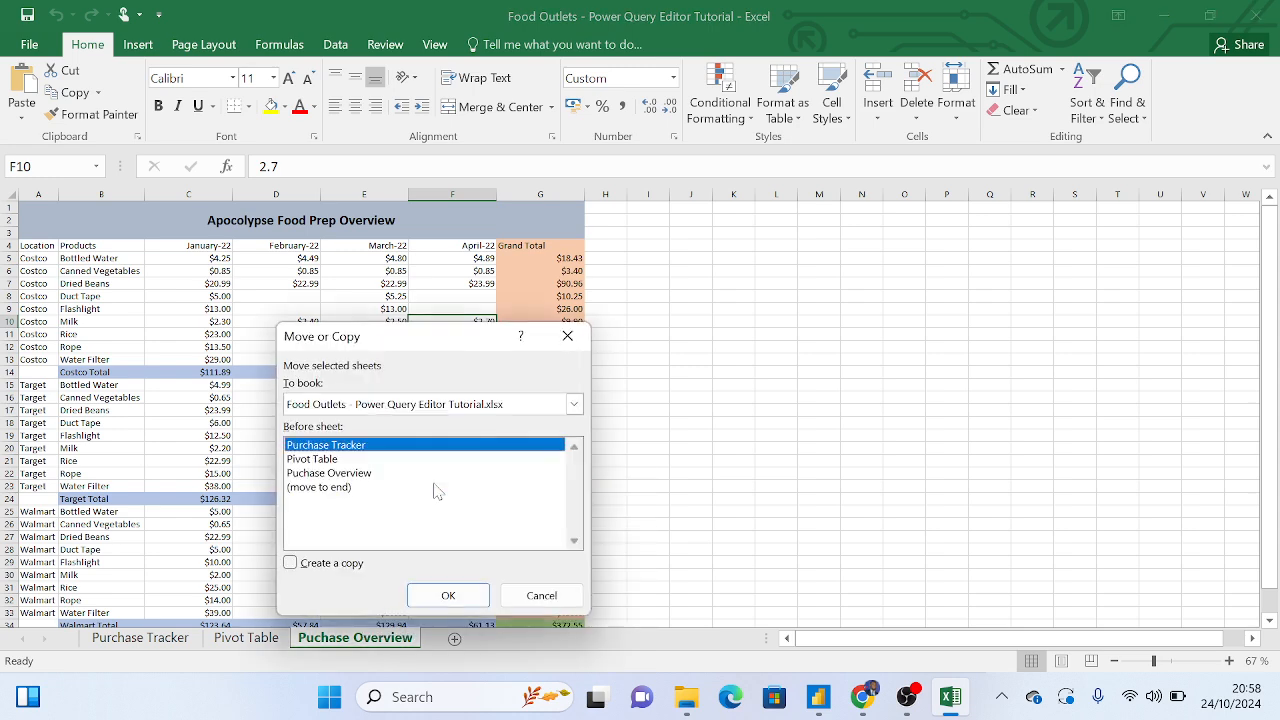
click(293, 564)
click(575, 404)
click(350, 423)
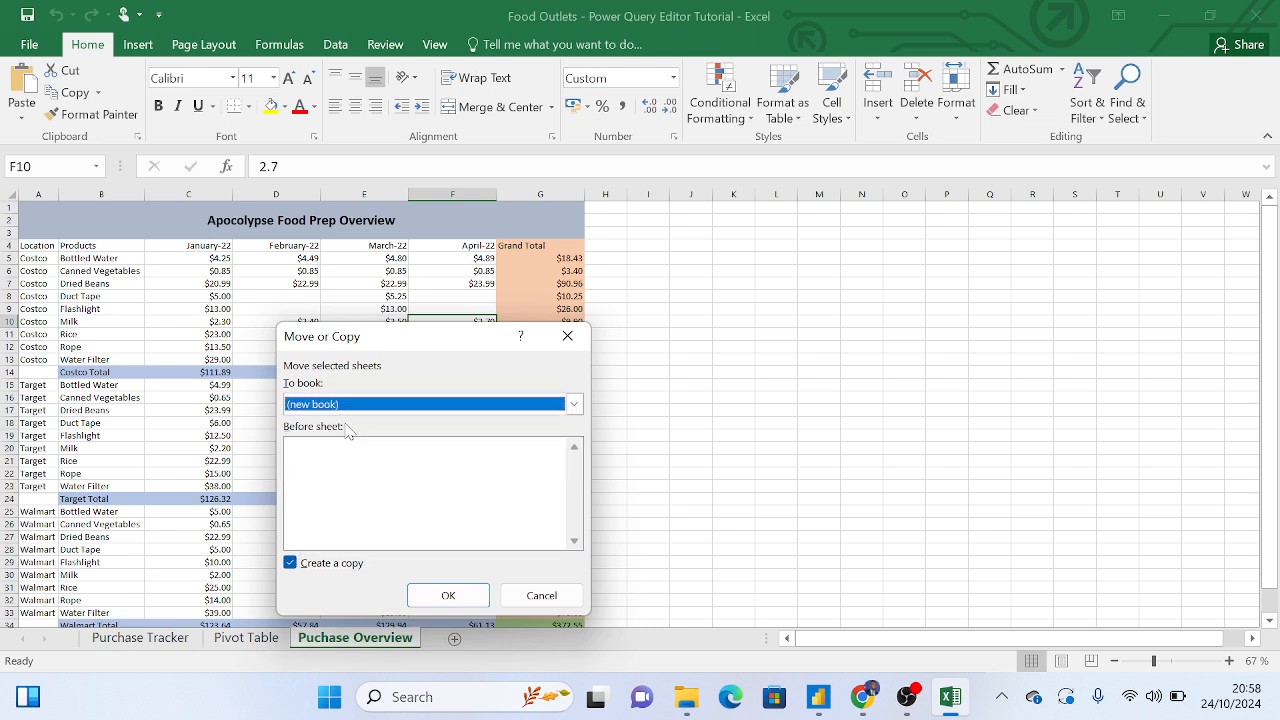
click(448, 596)
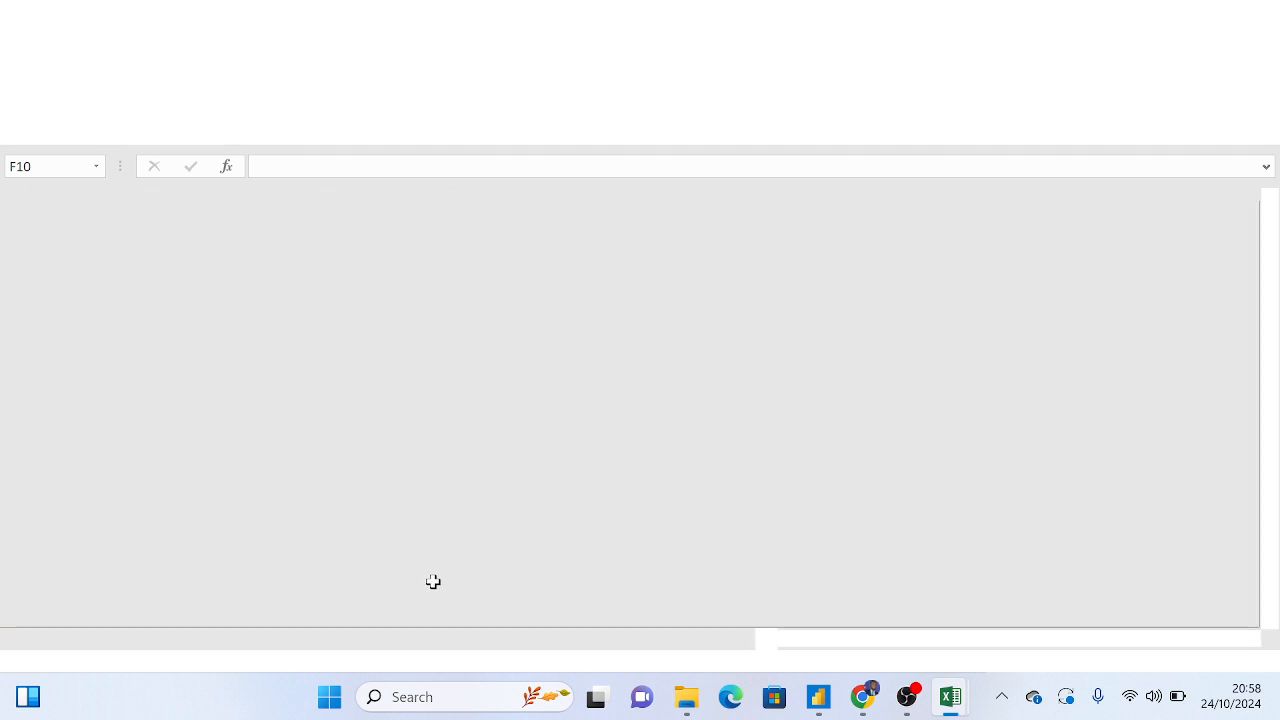
scroll(251, 508, down, 2)
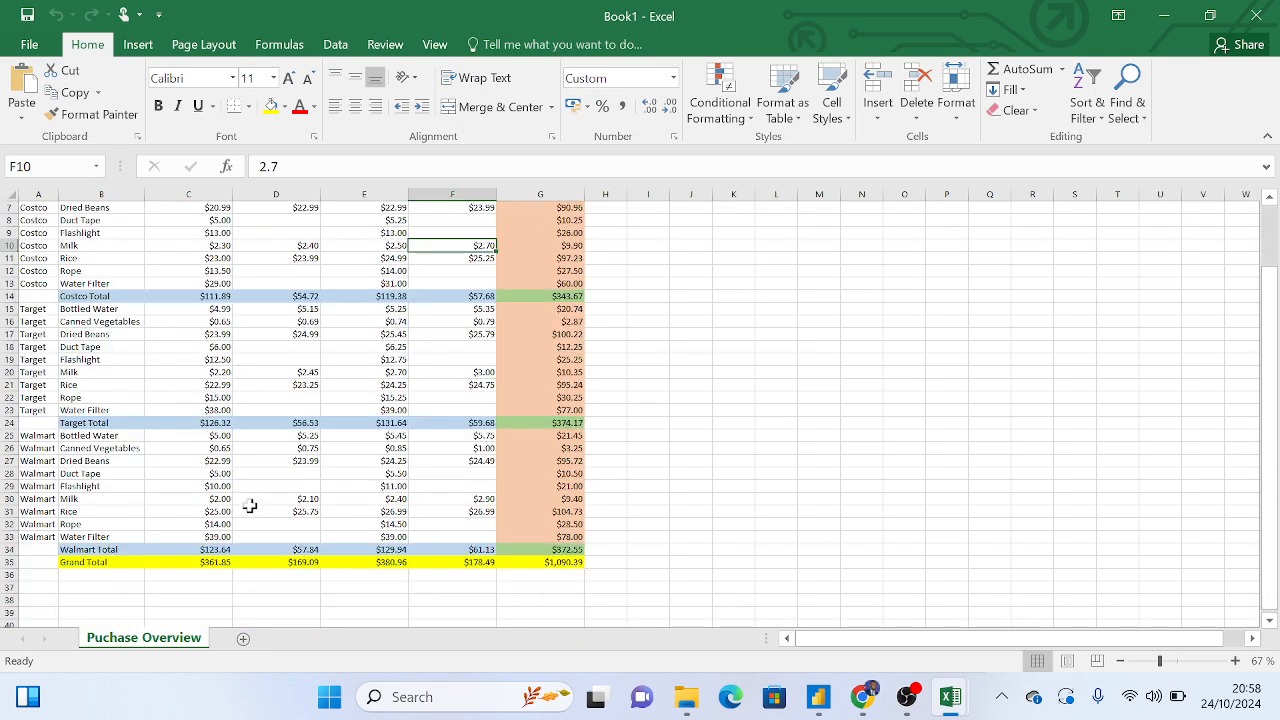
scroll(203, 306, up, 2)
Save the new workbook as Unclean data in the Downloads folder and close it
click(30, 44)
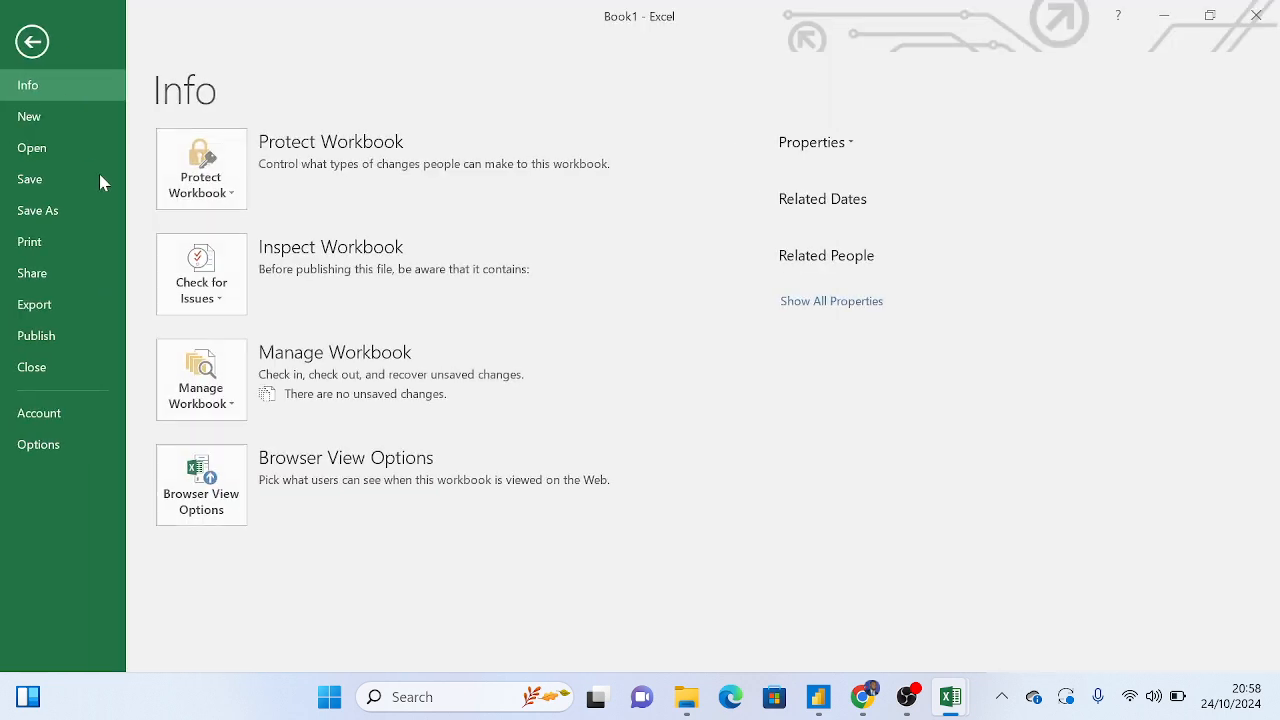
click(82, 215)
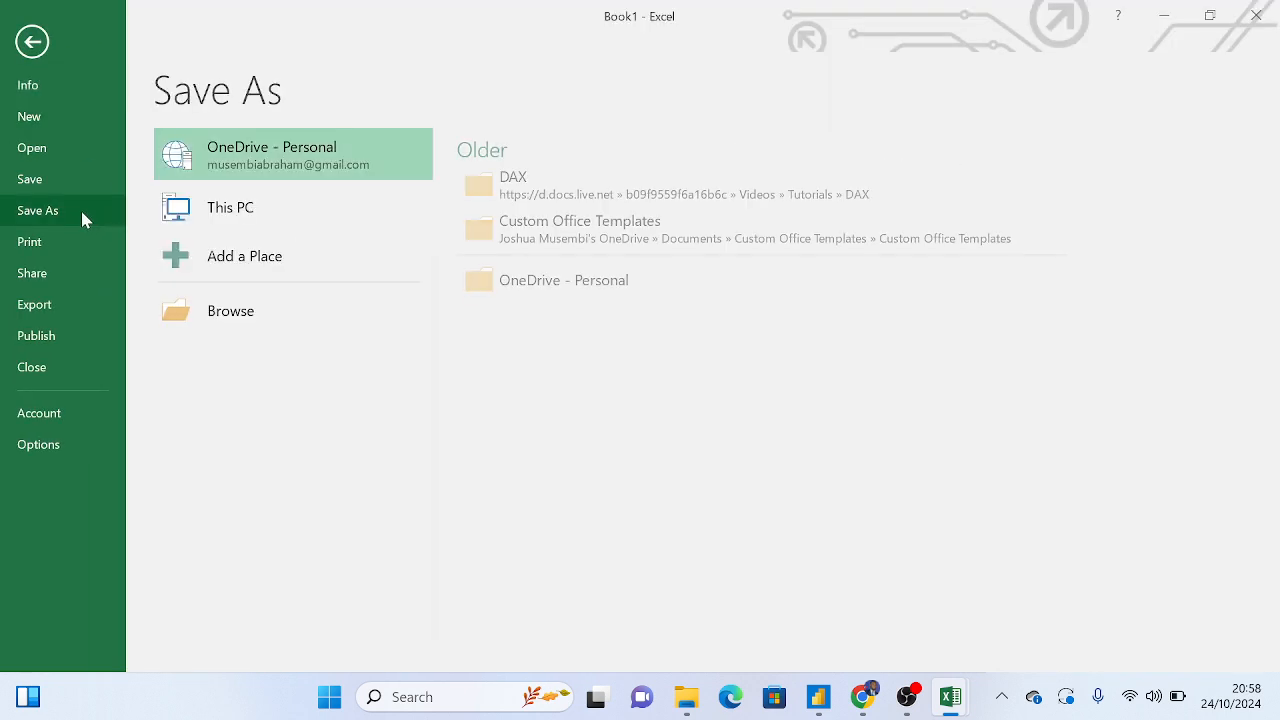
click(248, 320)
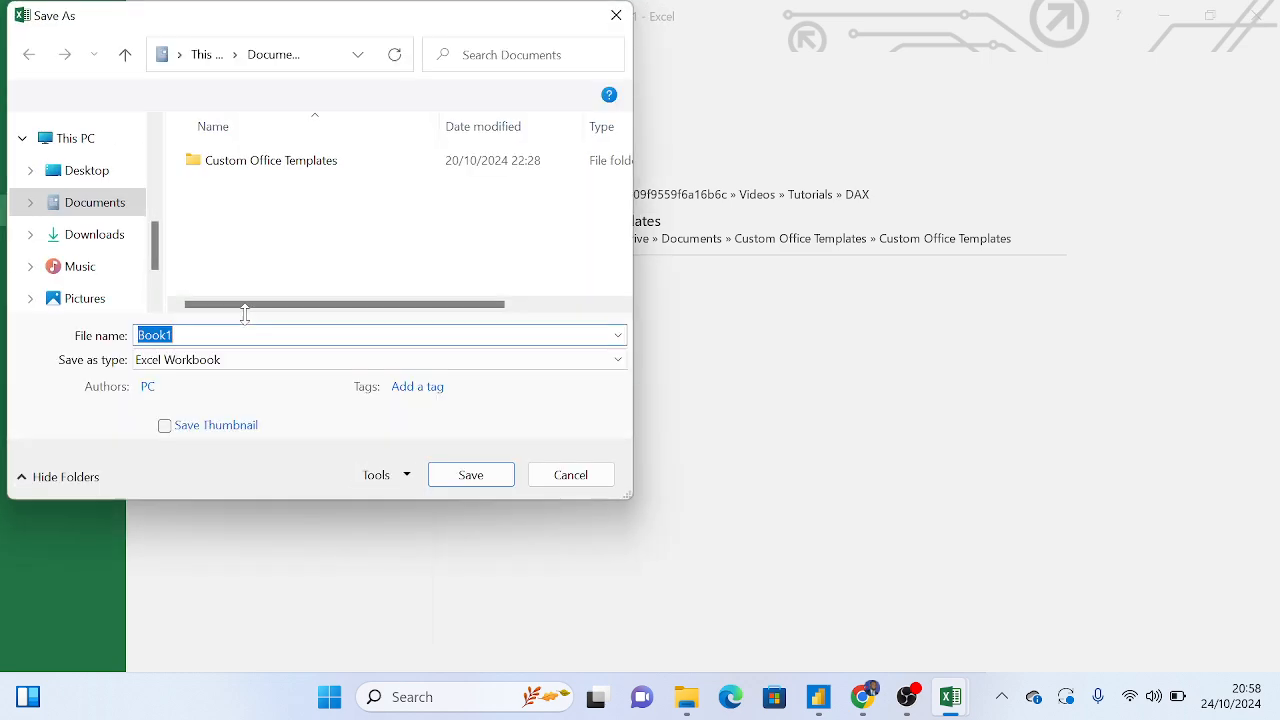
key(BackSpace)
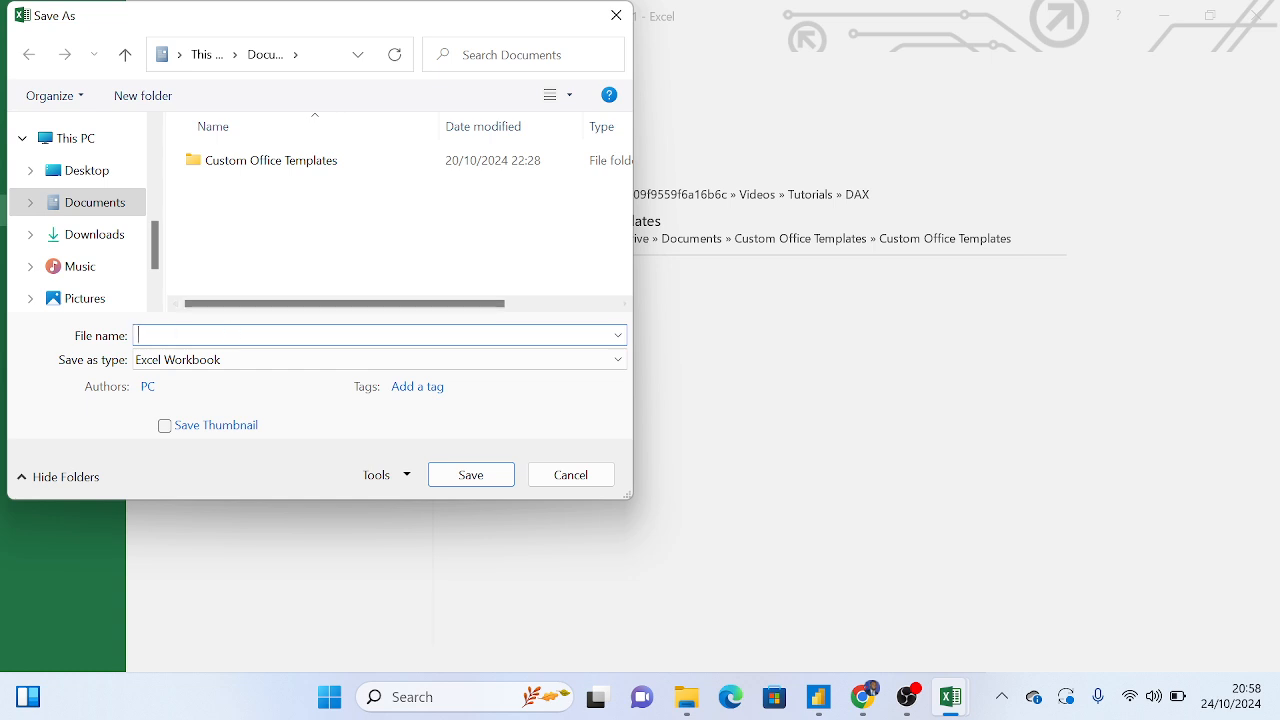
click(95, 236)
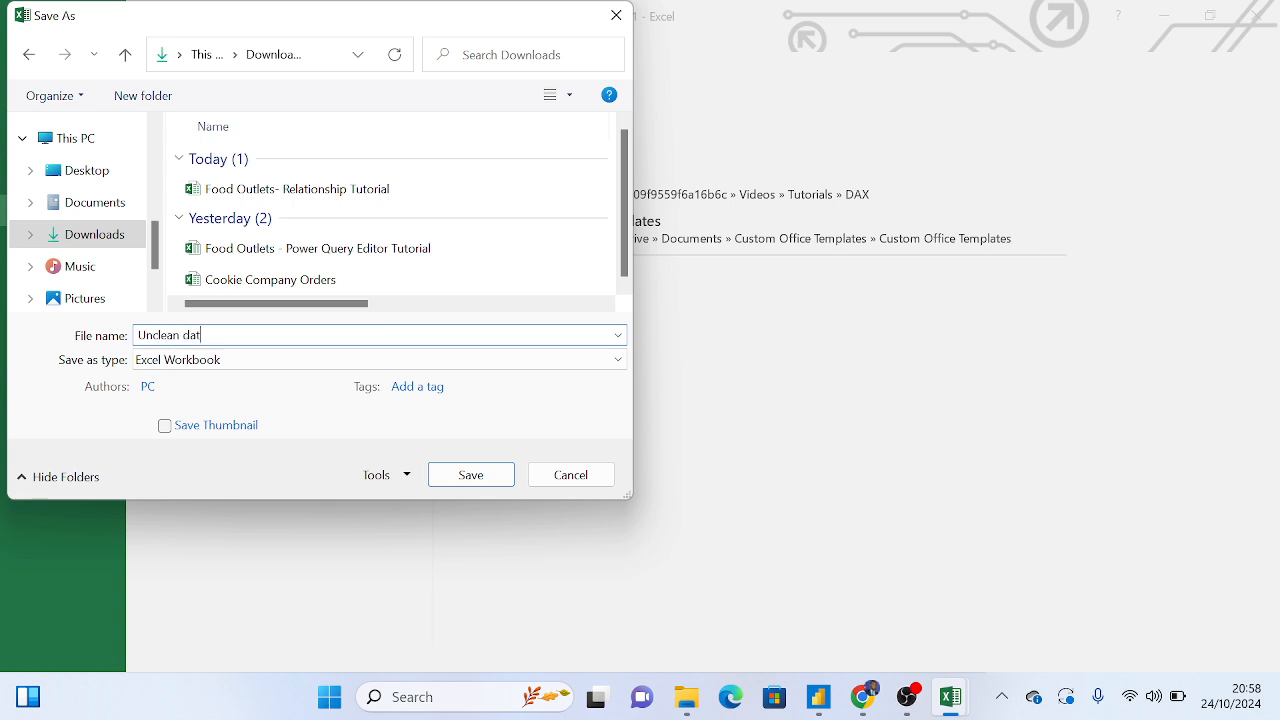
click(471, 475)
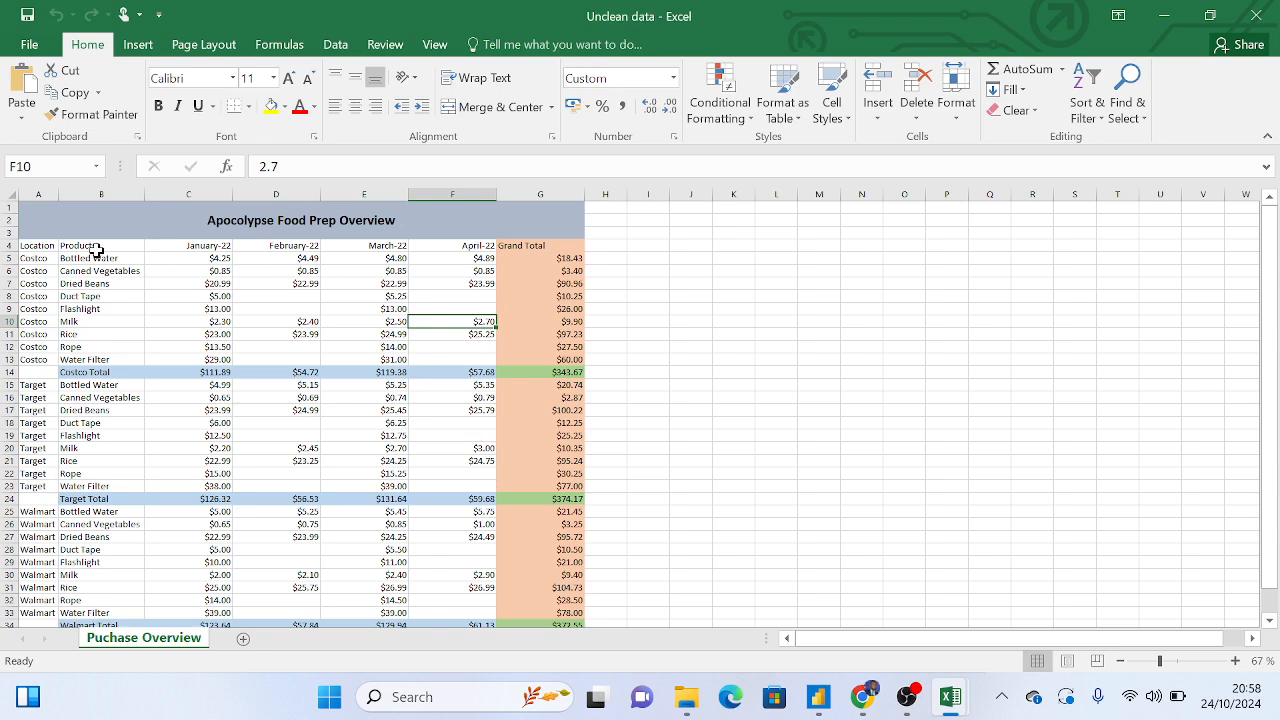
drag(43, 220, 1094, 197)
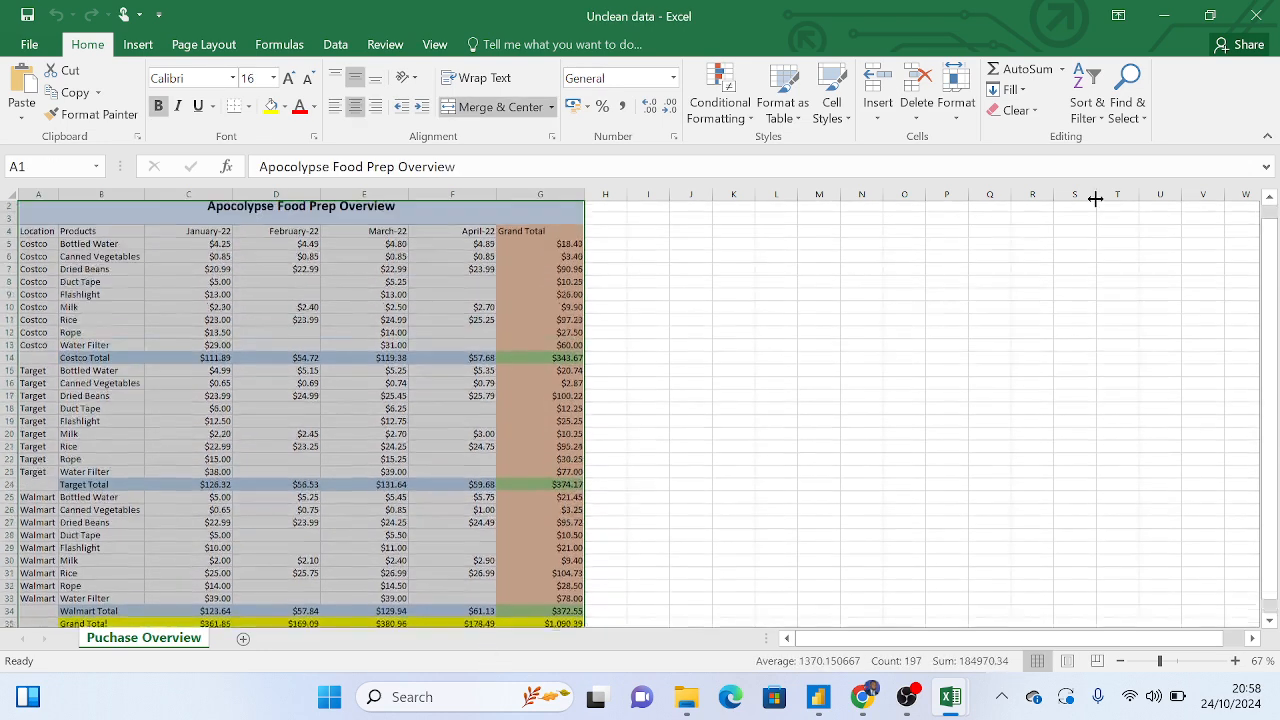
click(1256, 16)
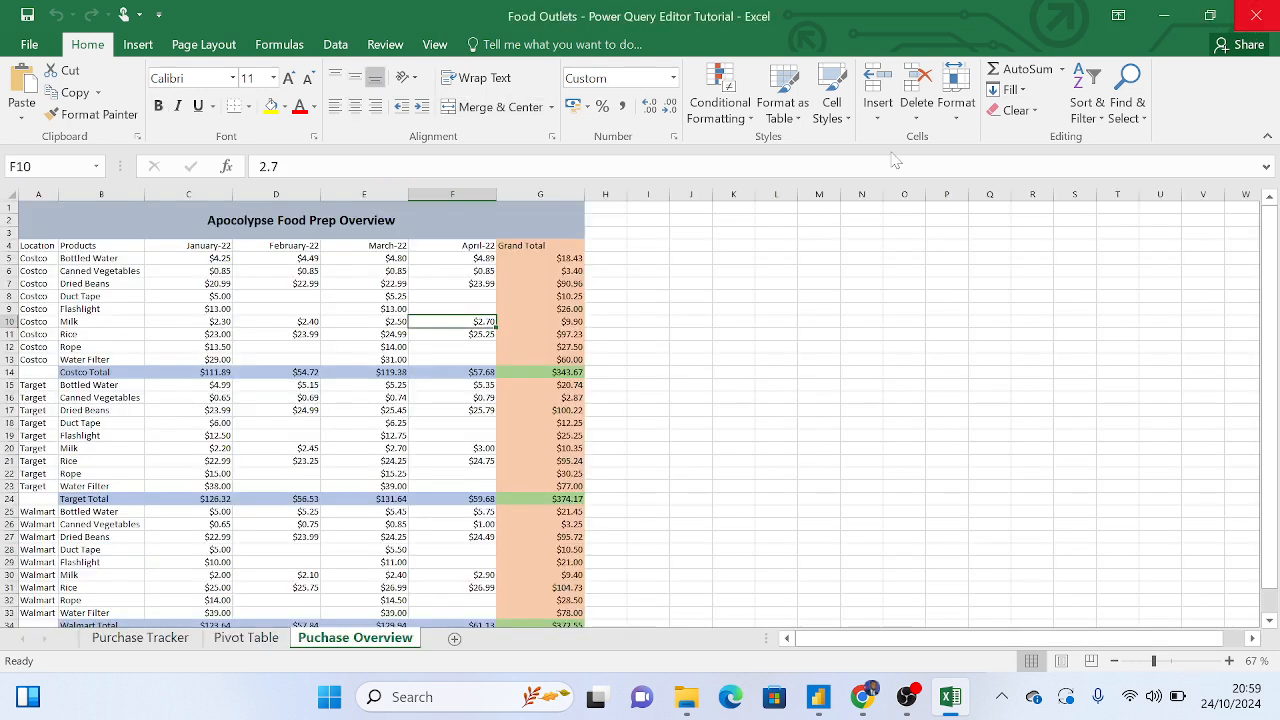
Create a copy of the Purchase Tracker sheet in a new workbook
click(144, 646)
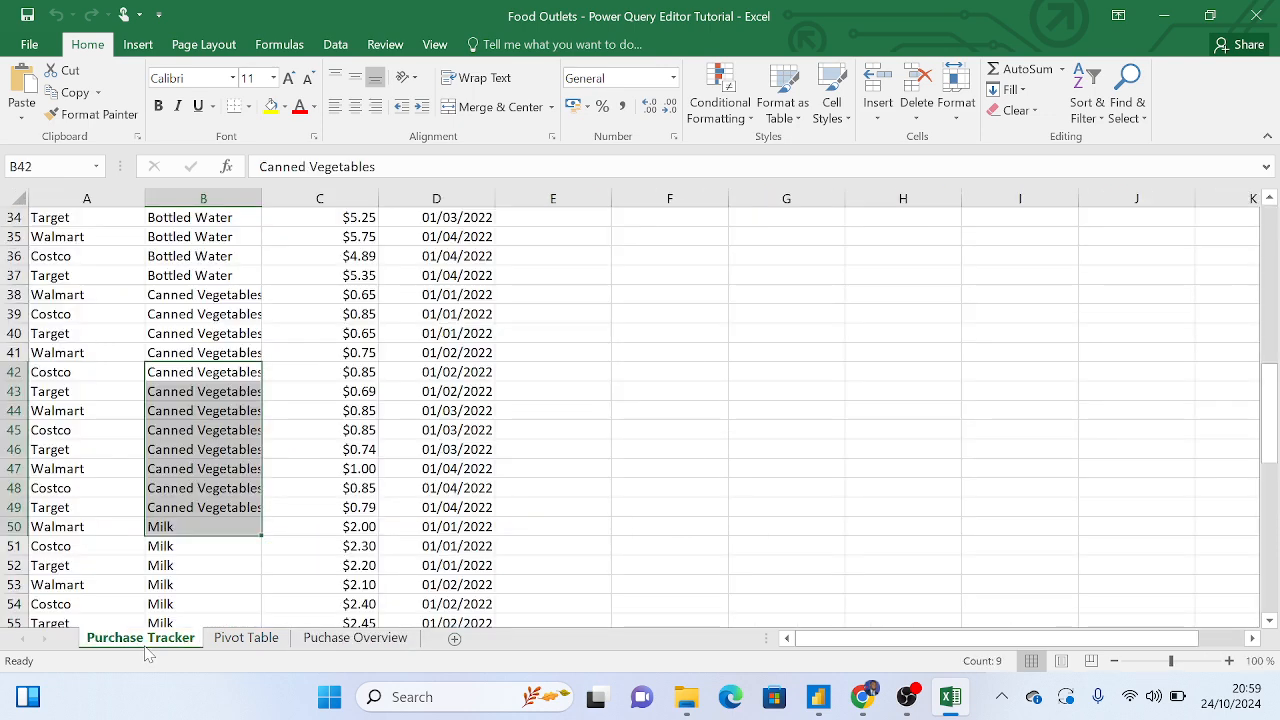
scroll(212, 458, up, 11)
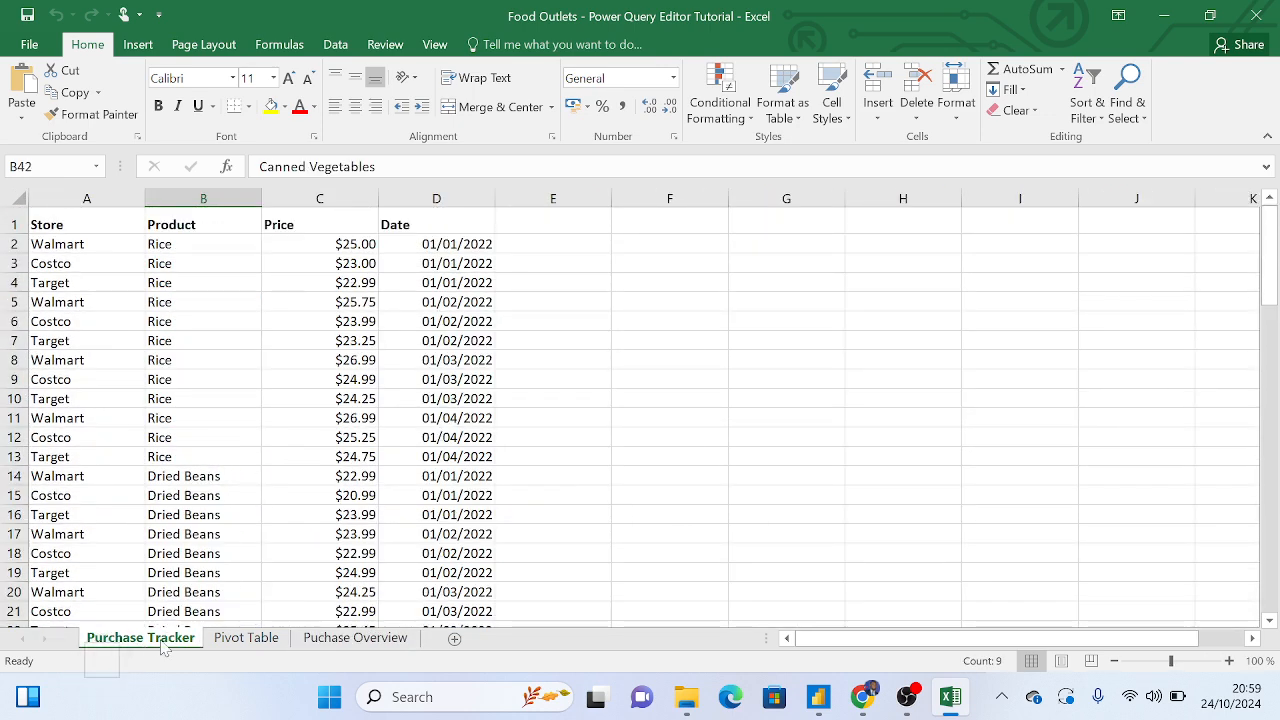
right_click(115, 665)
click(105, 645)
right_click(110, 642)
click(165, 479)
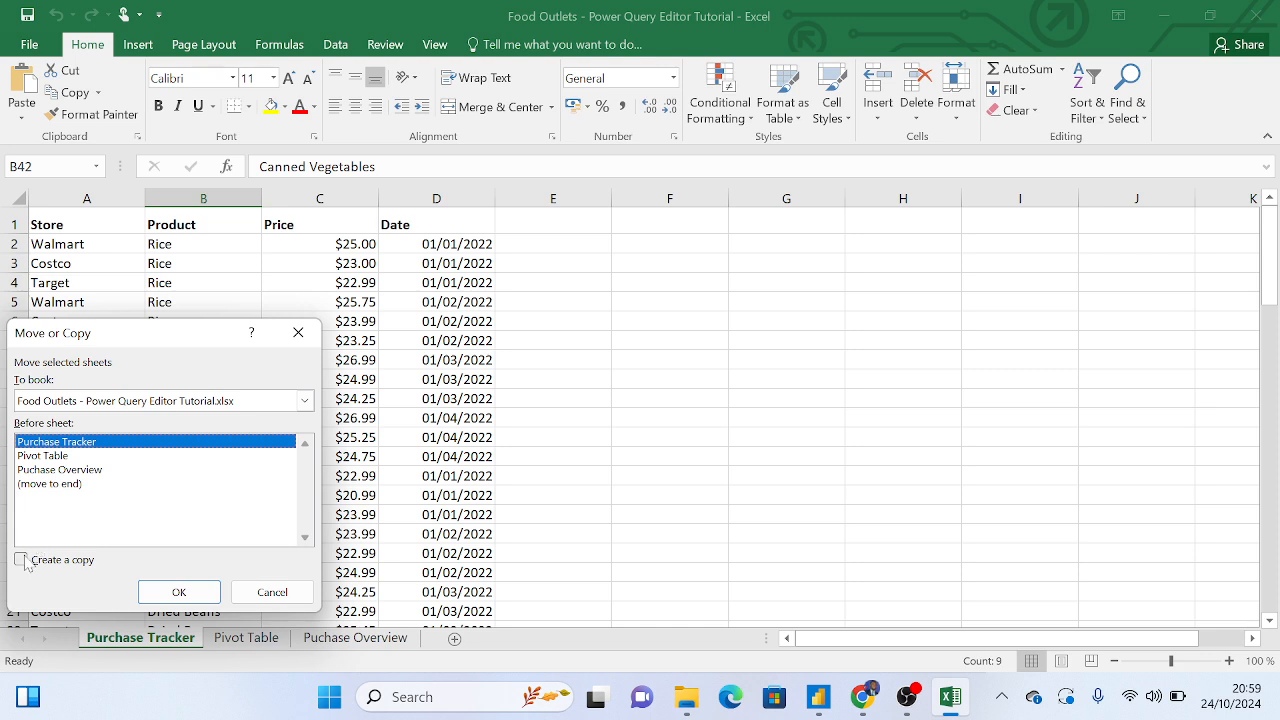
click(24, 558)
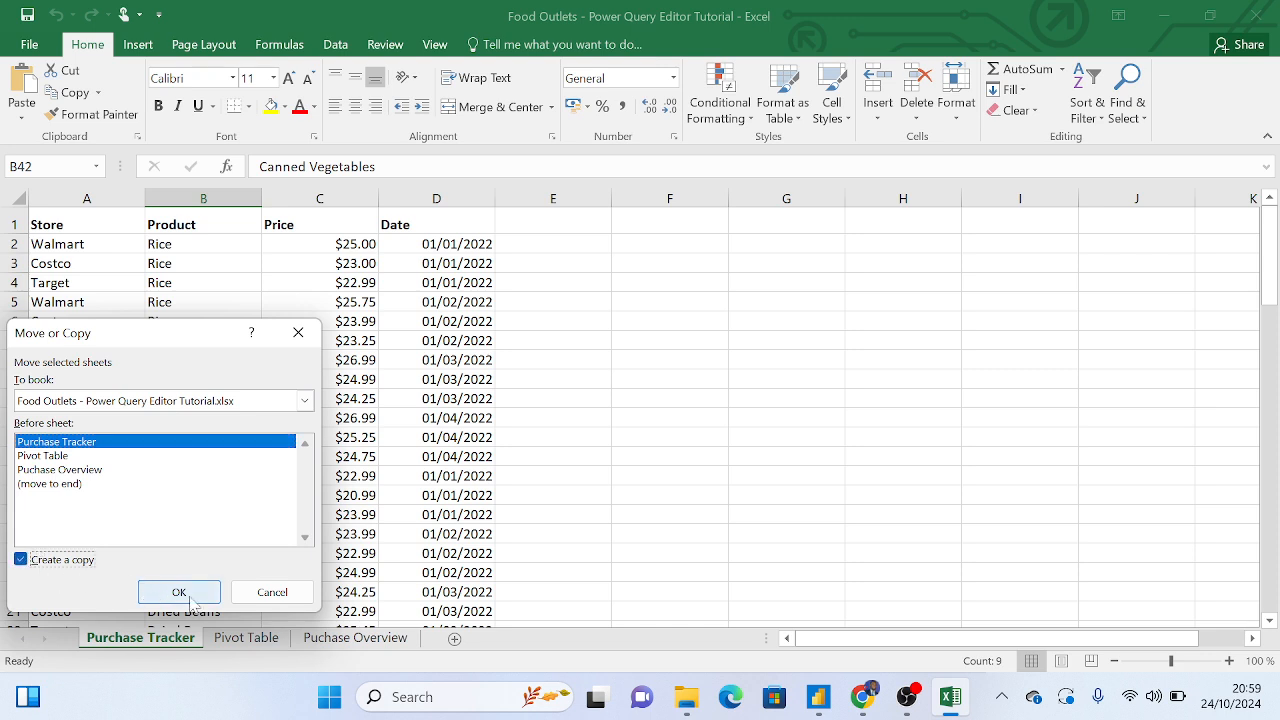
click(305, 400)
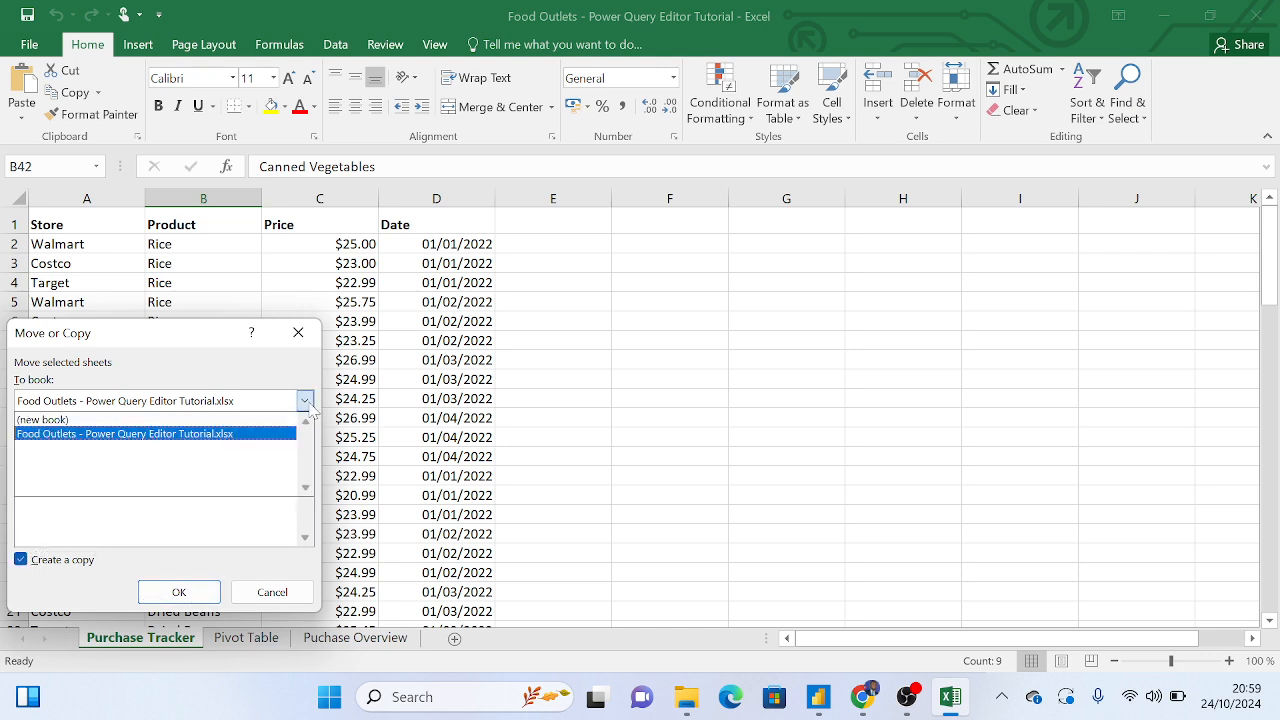
click(110, 419)
click(200, 591)
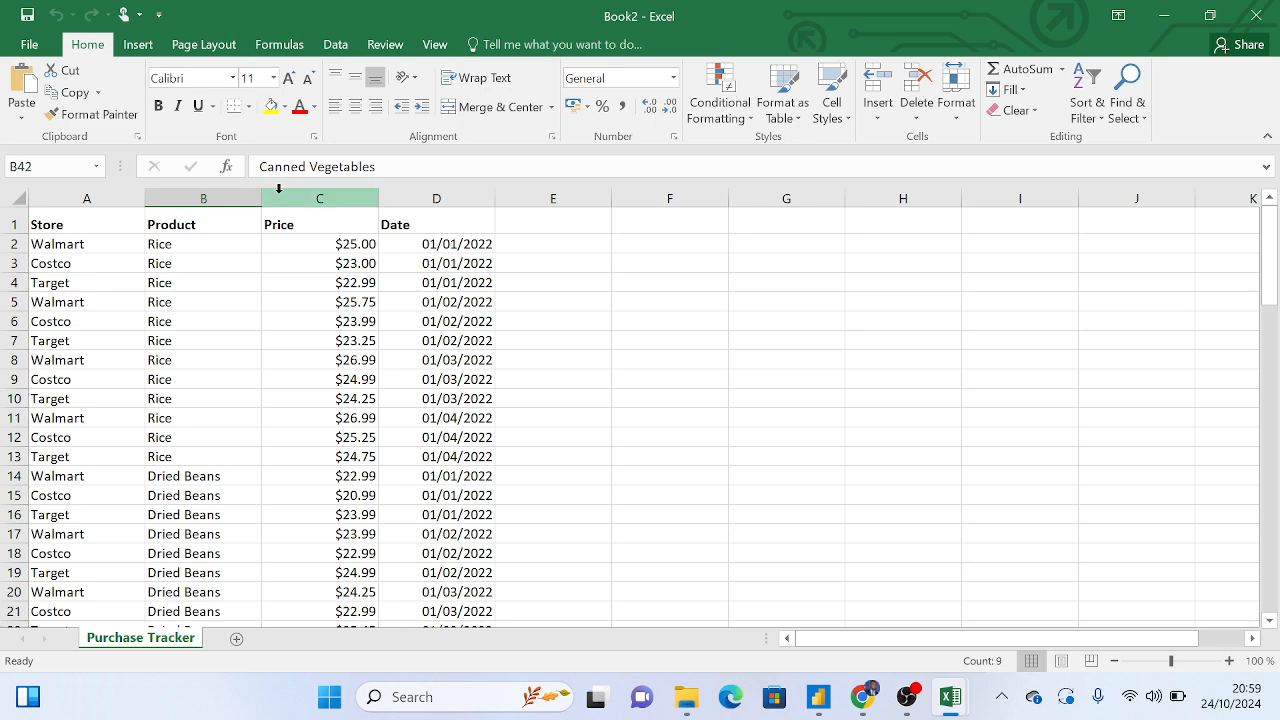
Save the workbook holding the copied Purchase Tracker sheet as Clean Data in the Downloads folder and close it
click(395, 338)
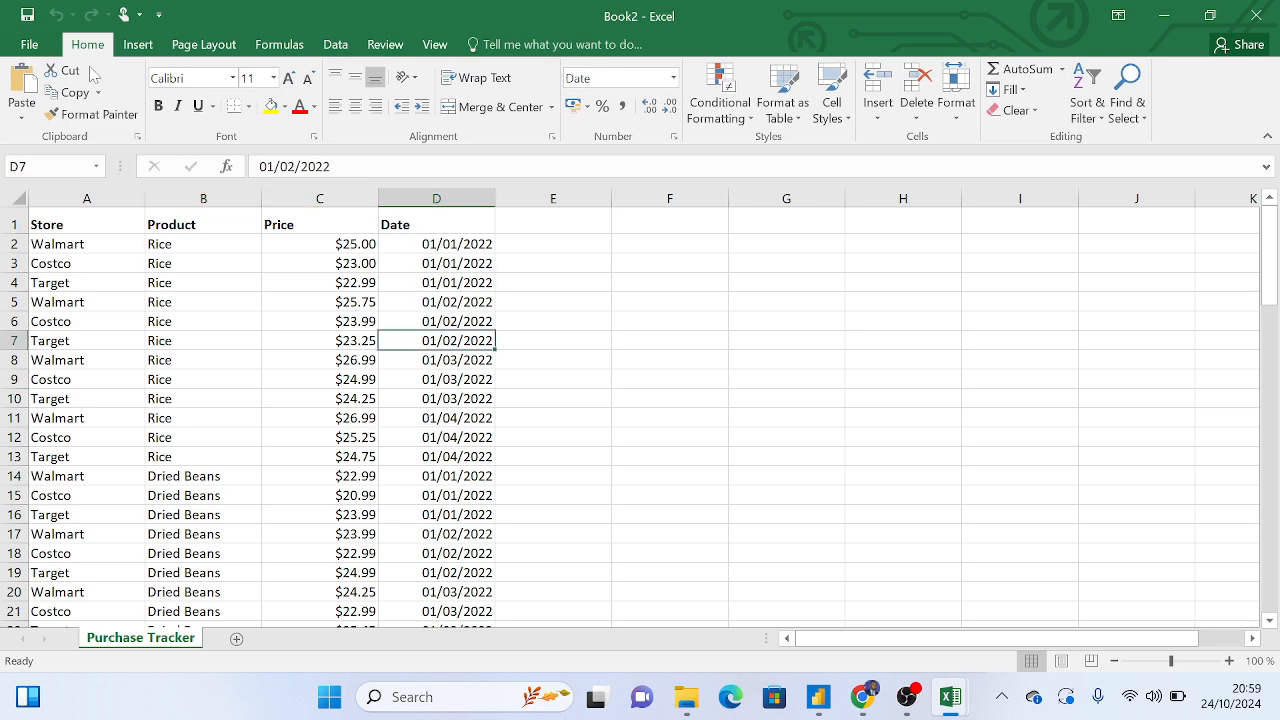
click(29, 44)
click(30, 212)
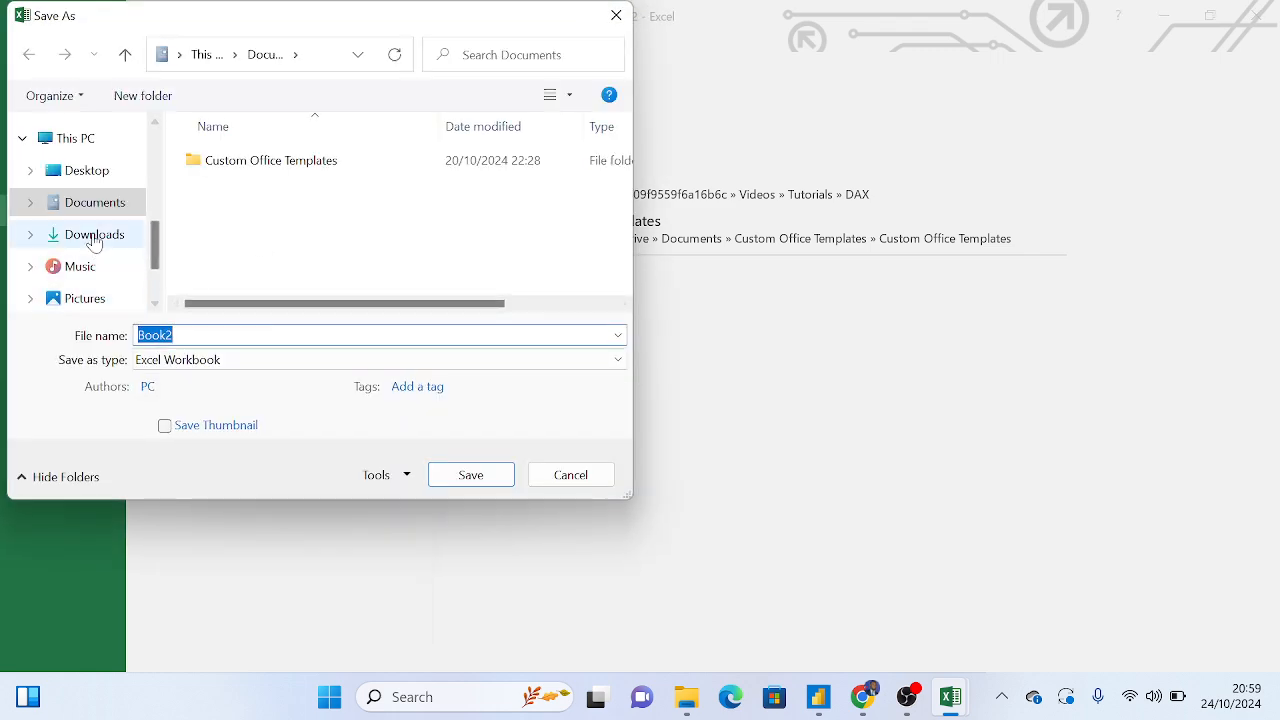
click(93, 238)
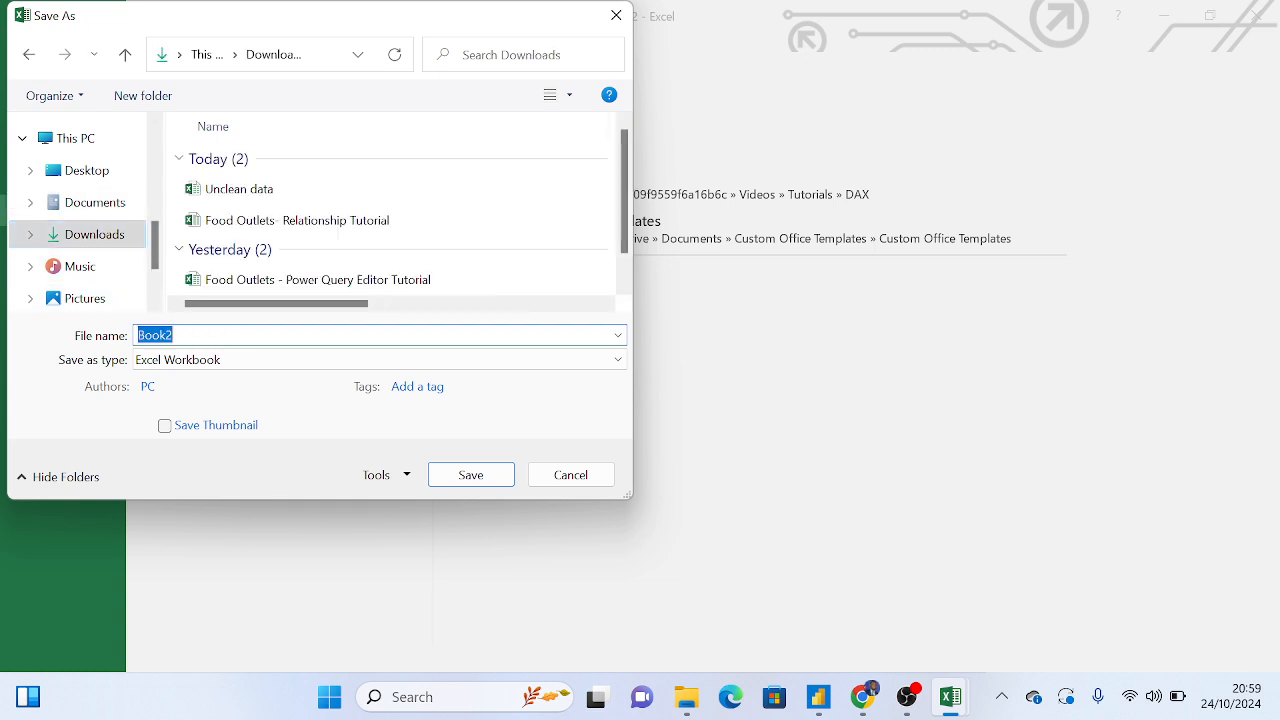
text(Clean Data)
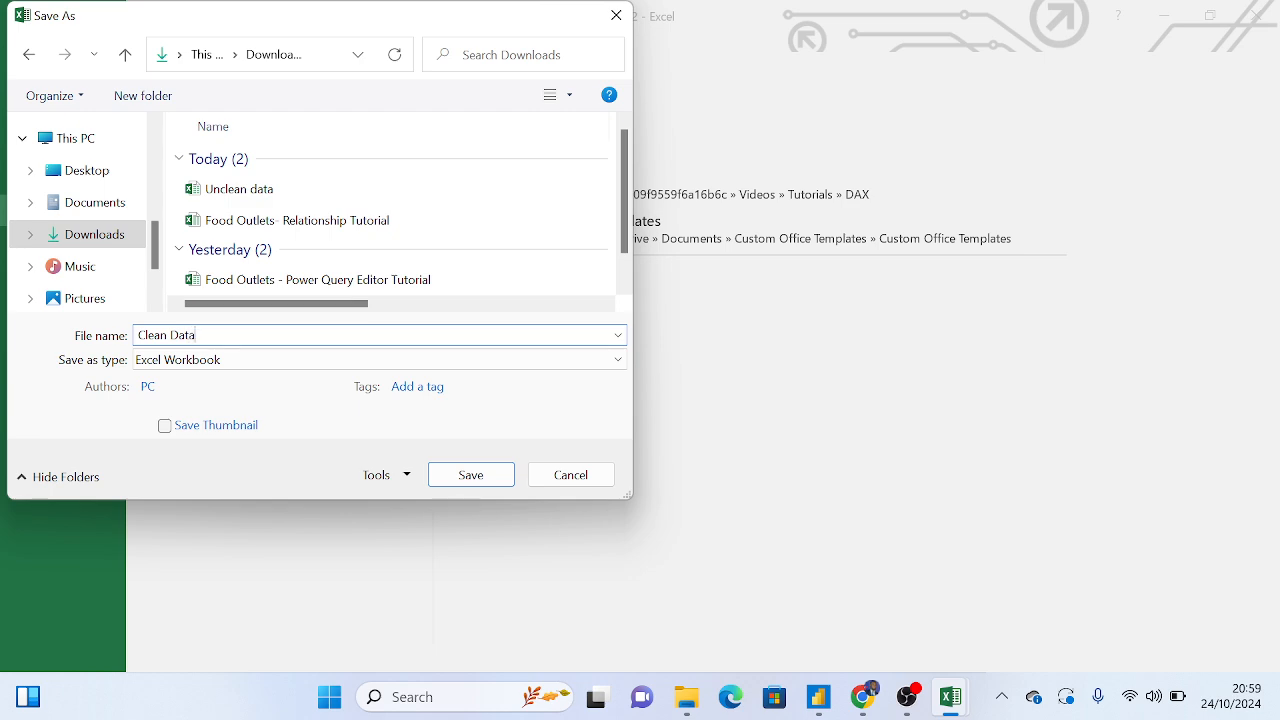
click(471, 474)
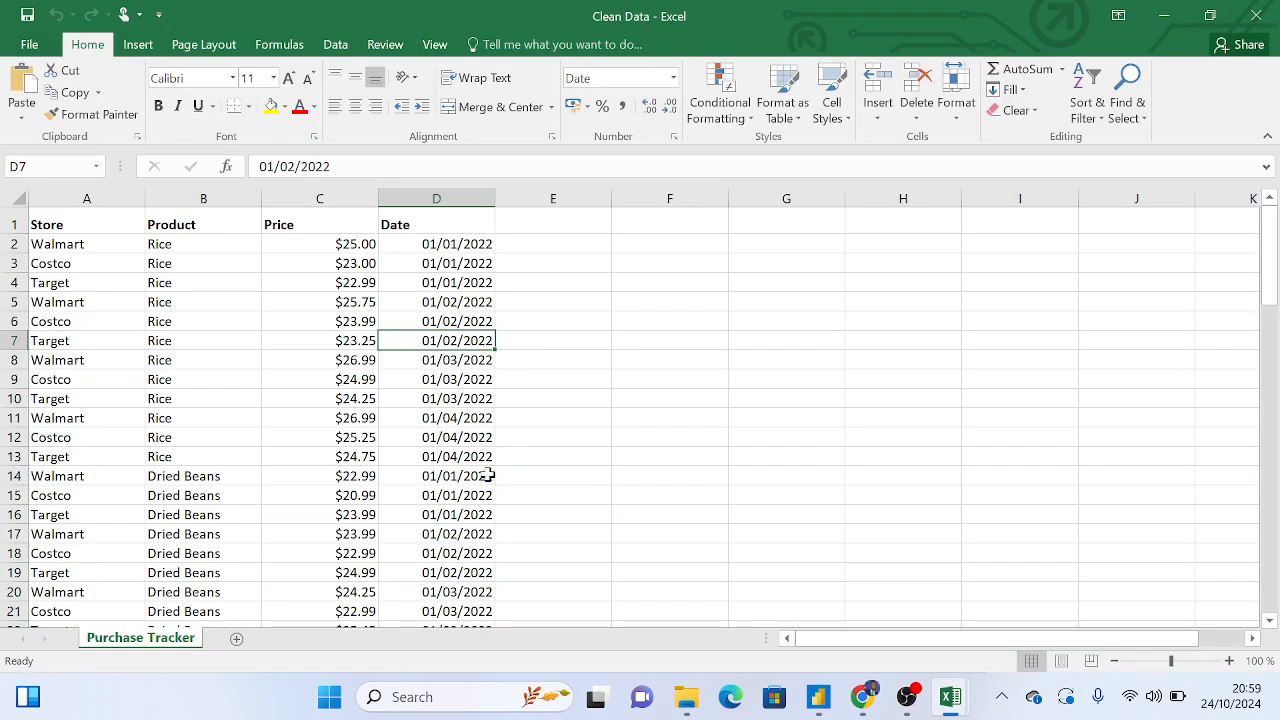
click(1256, 16)
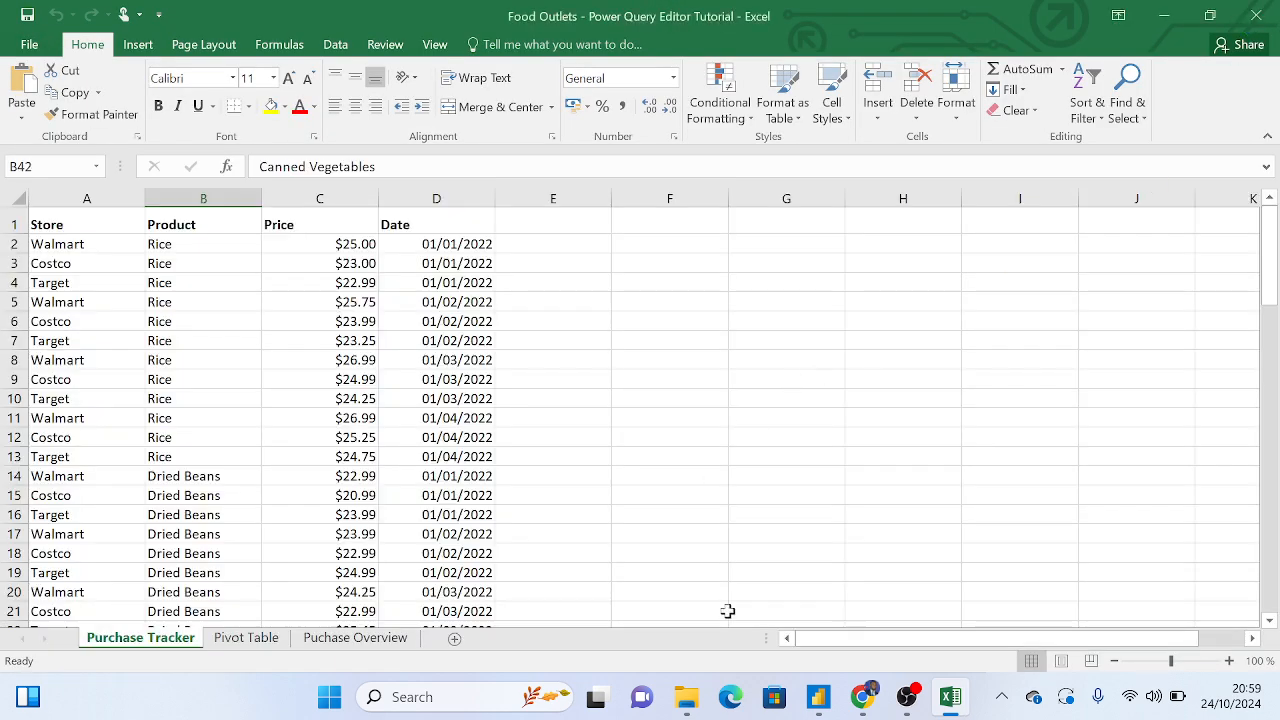
Close the Food Outlets workbook, switch to Power BI Desktop and dismiss the Navigator without importing any table
click(1256, 16)
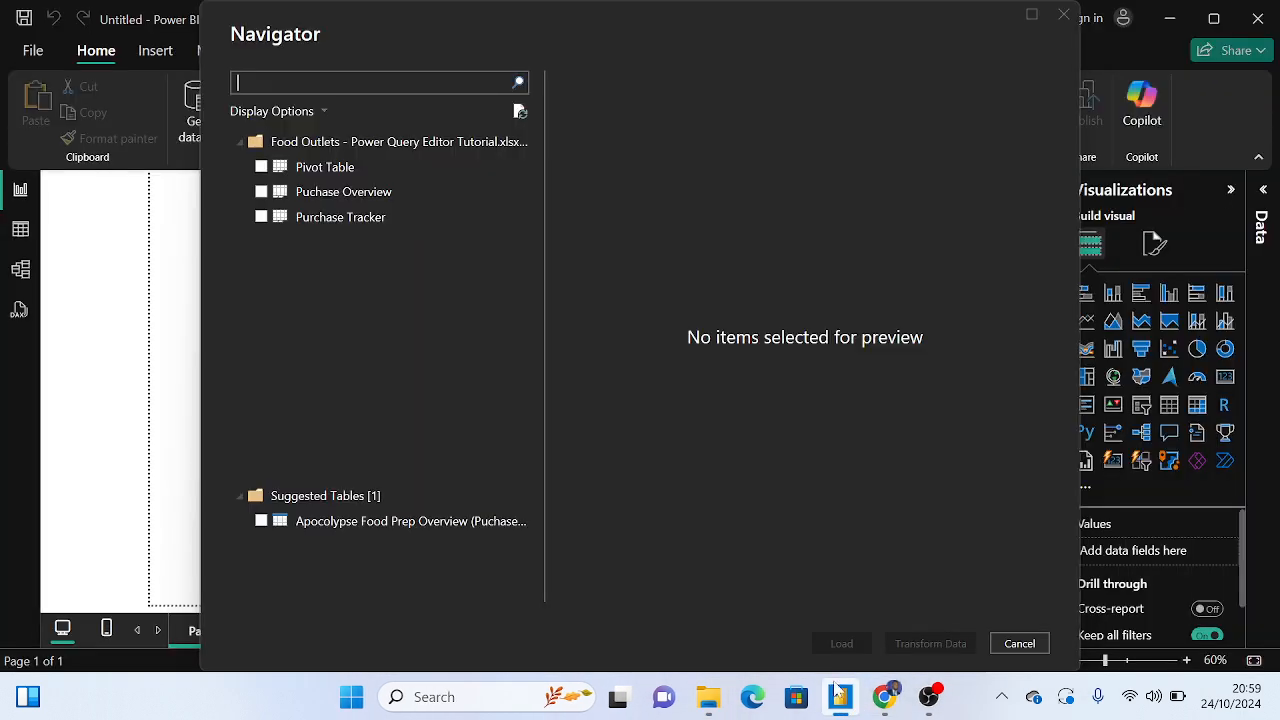
click(840, 697)
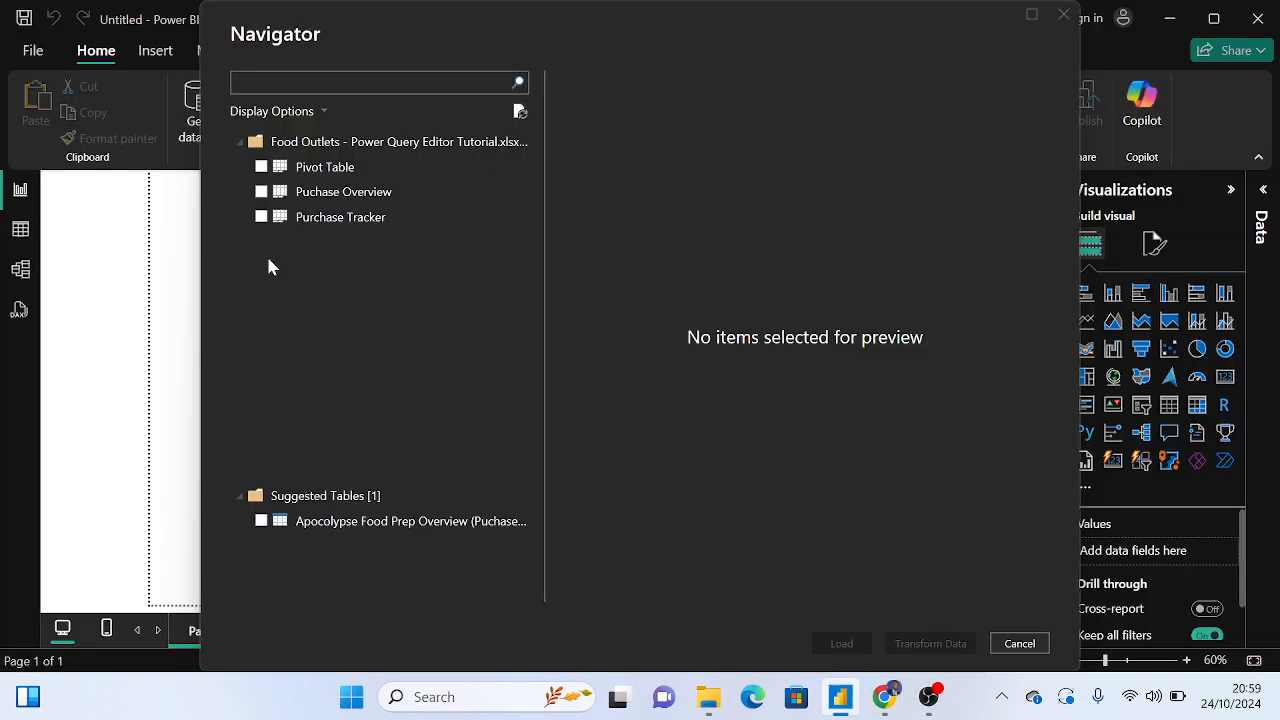
click(1064, 18)
click(840, 697)
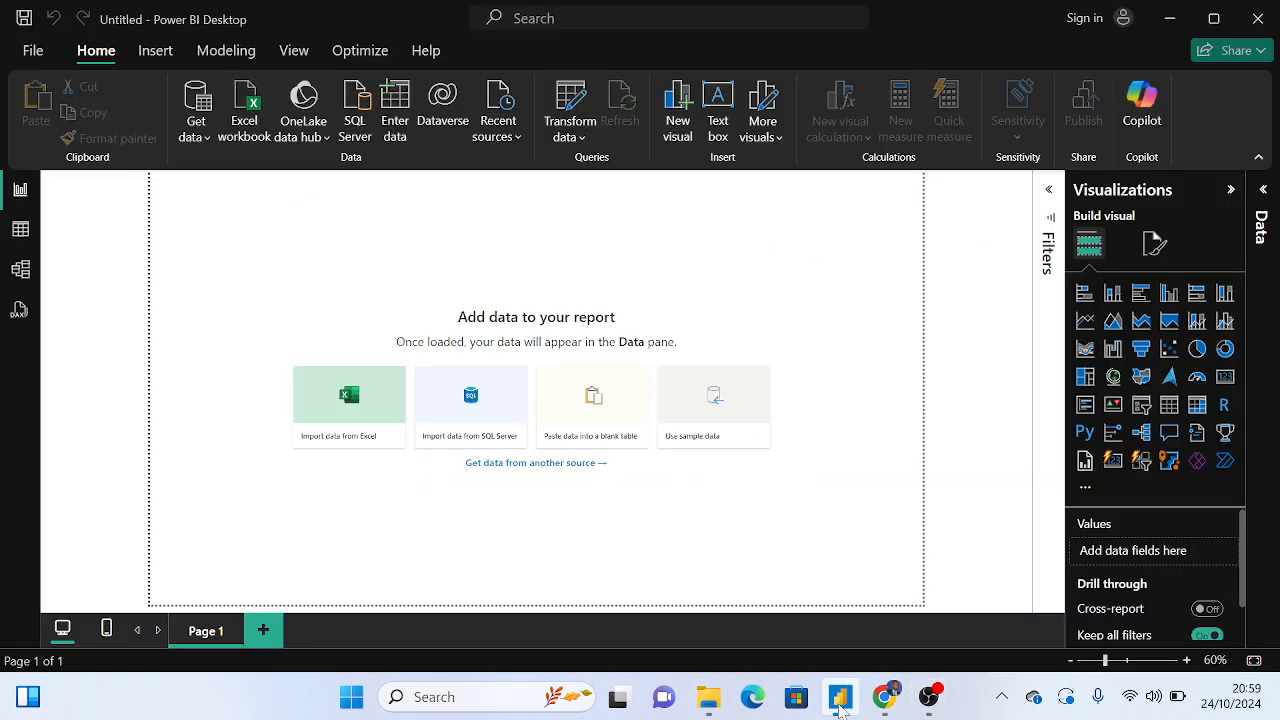
Import the Purchase Tracker sheet from the Clean Data Excel workbook and load it into the report
click(338, 425)
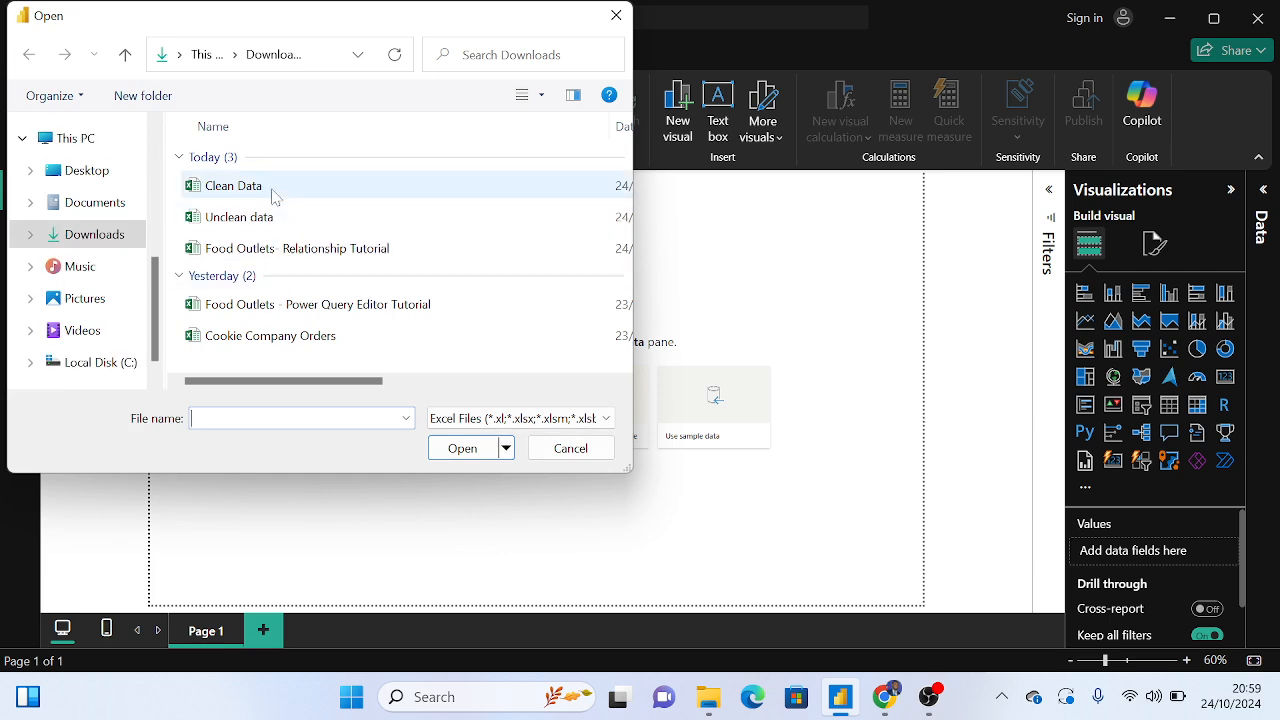
click(273, 195)
click(476, 449)
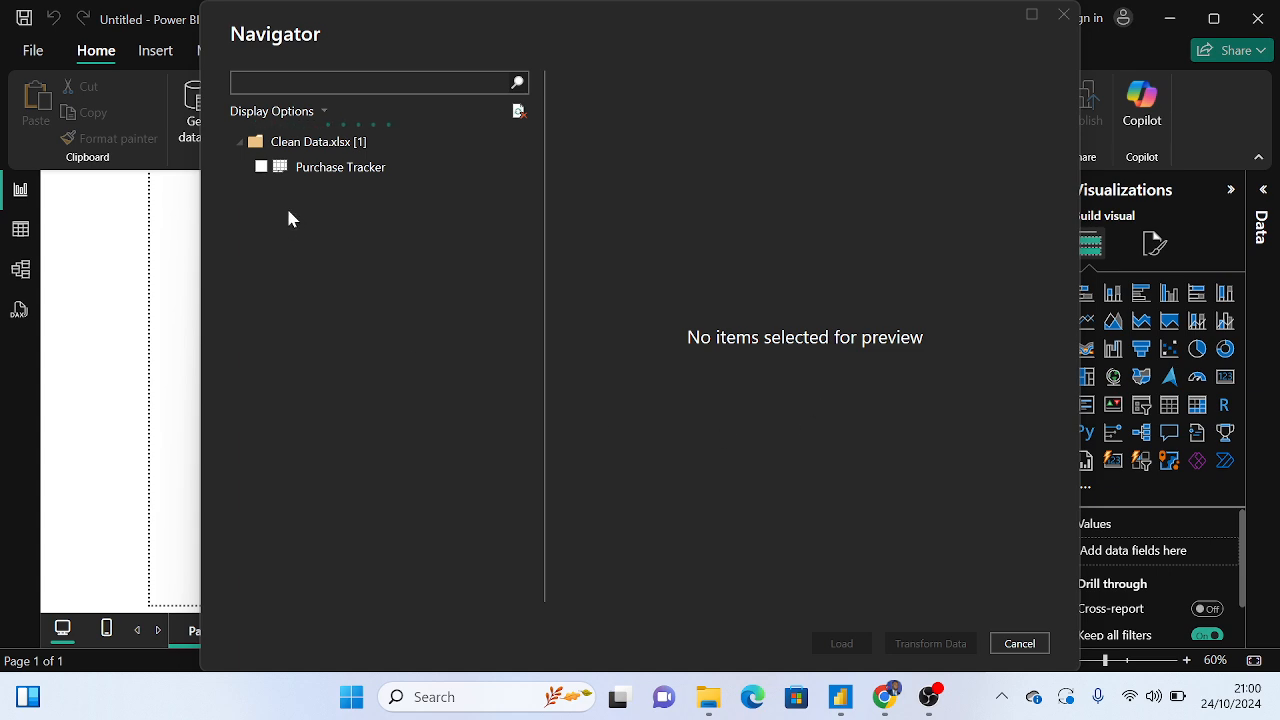
click(262, 167)
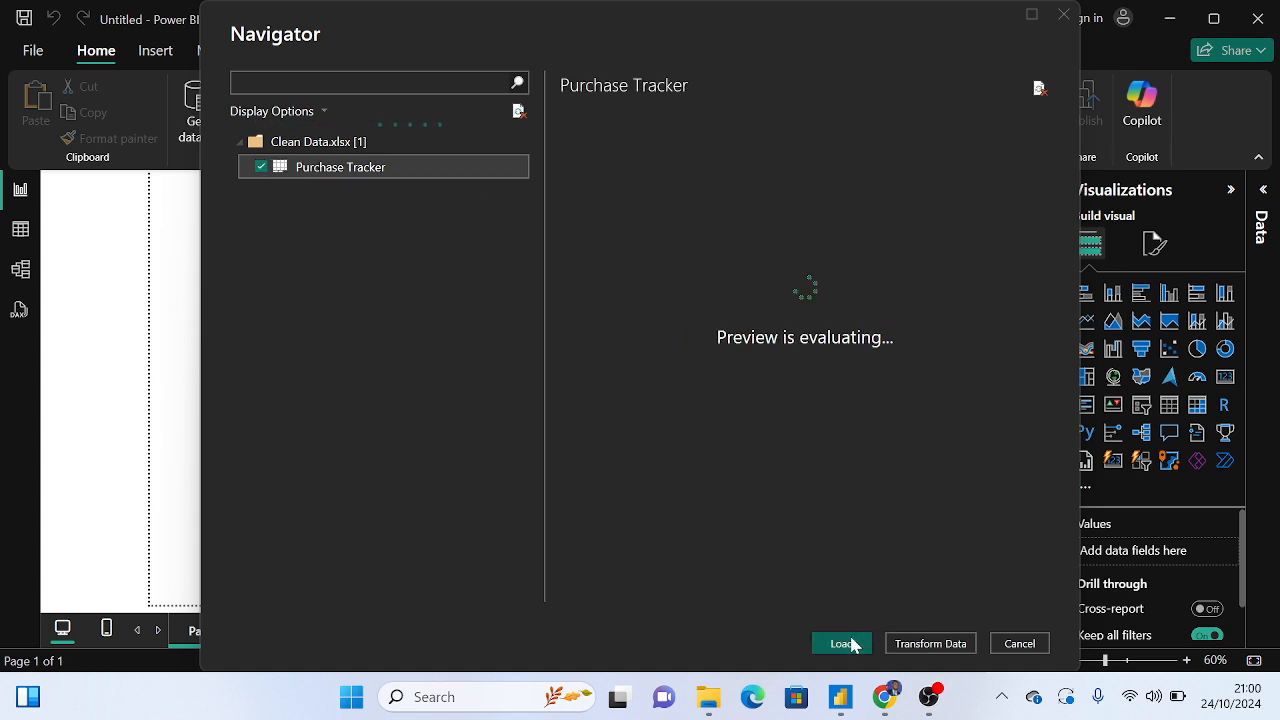
click(843, 644)
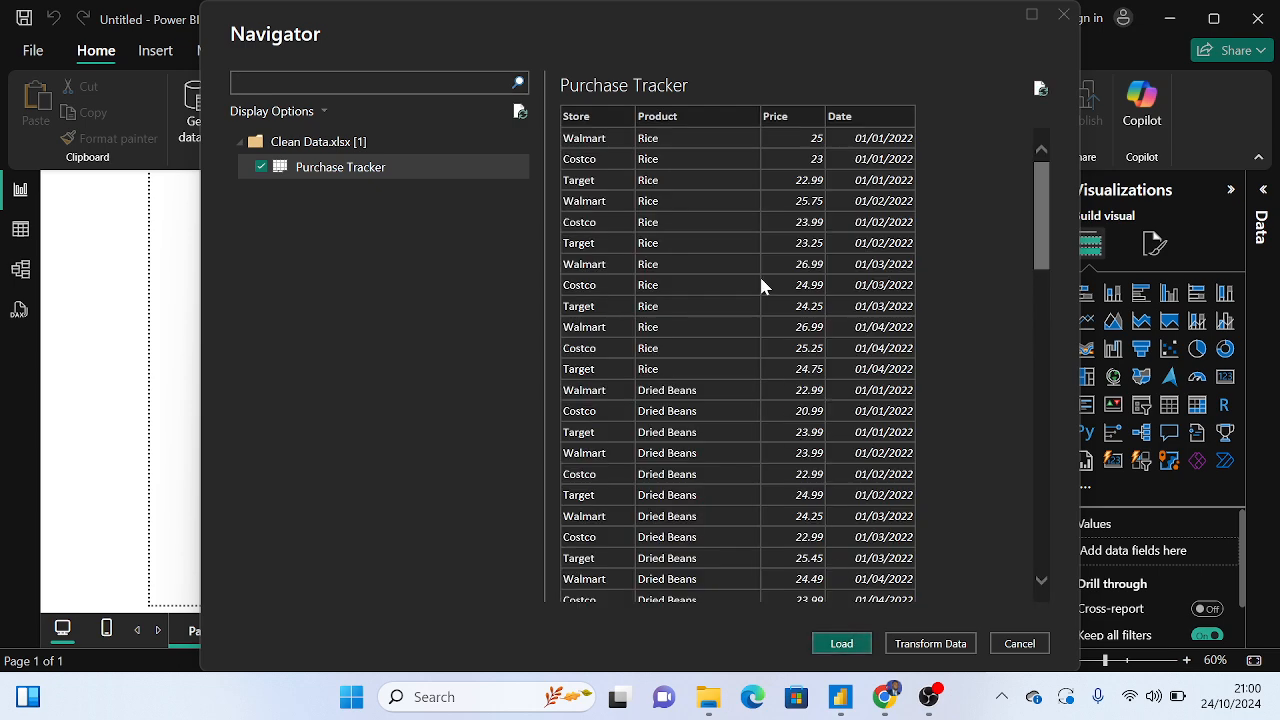
scroll(760, 283, down, 20)
scroll(810, 445, up, 20)
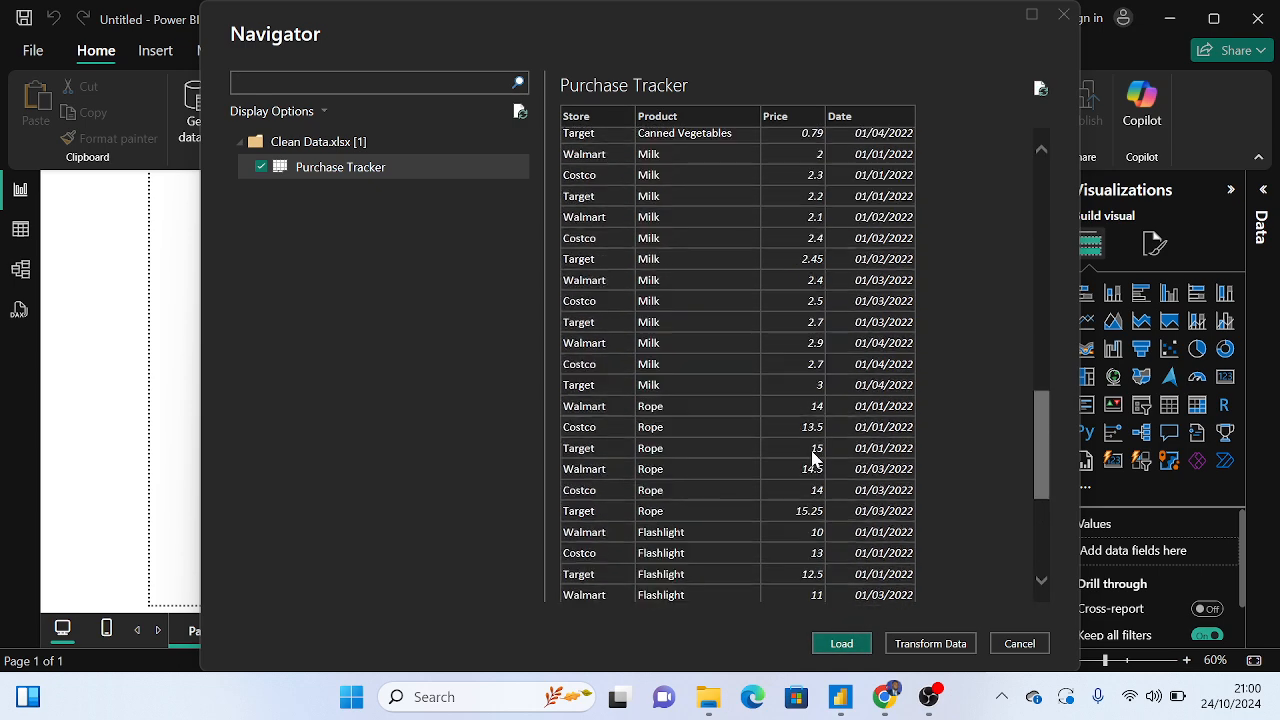
click(843, 644)
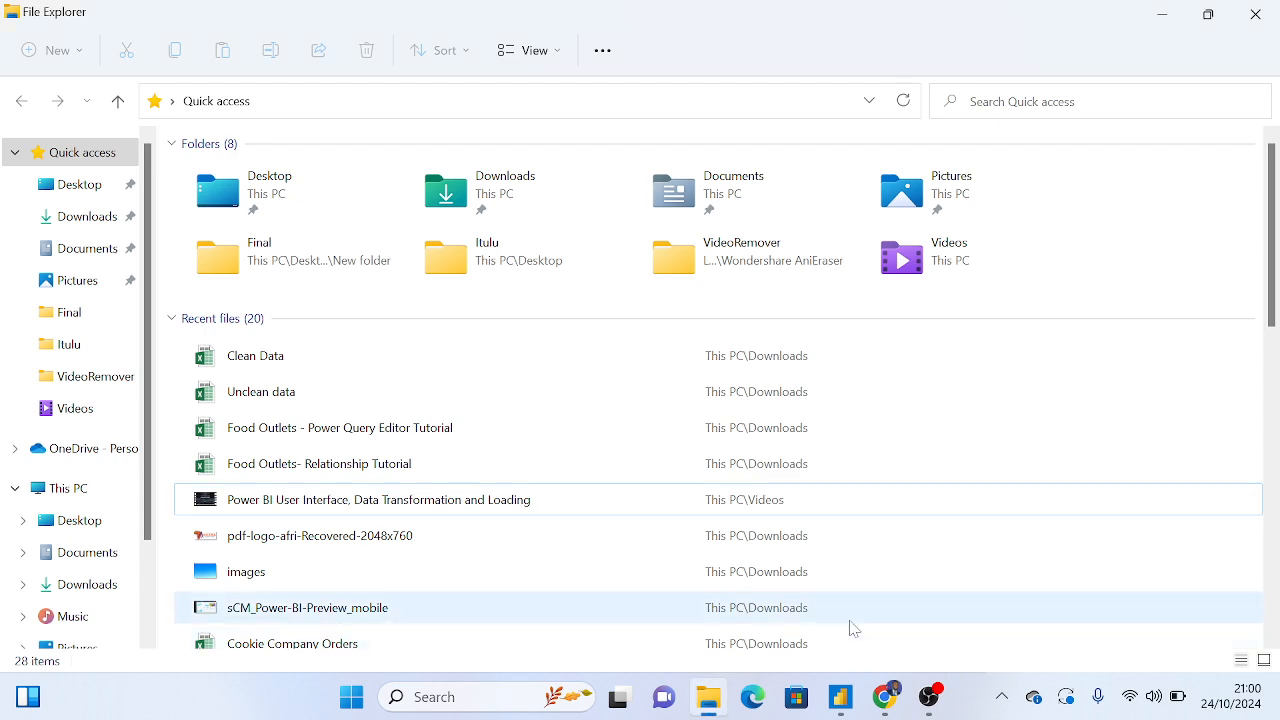
key(alt+Tab)
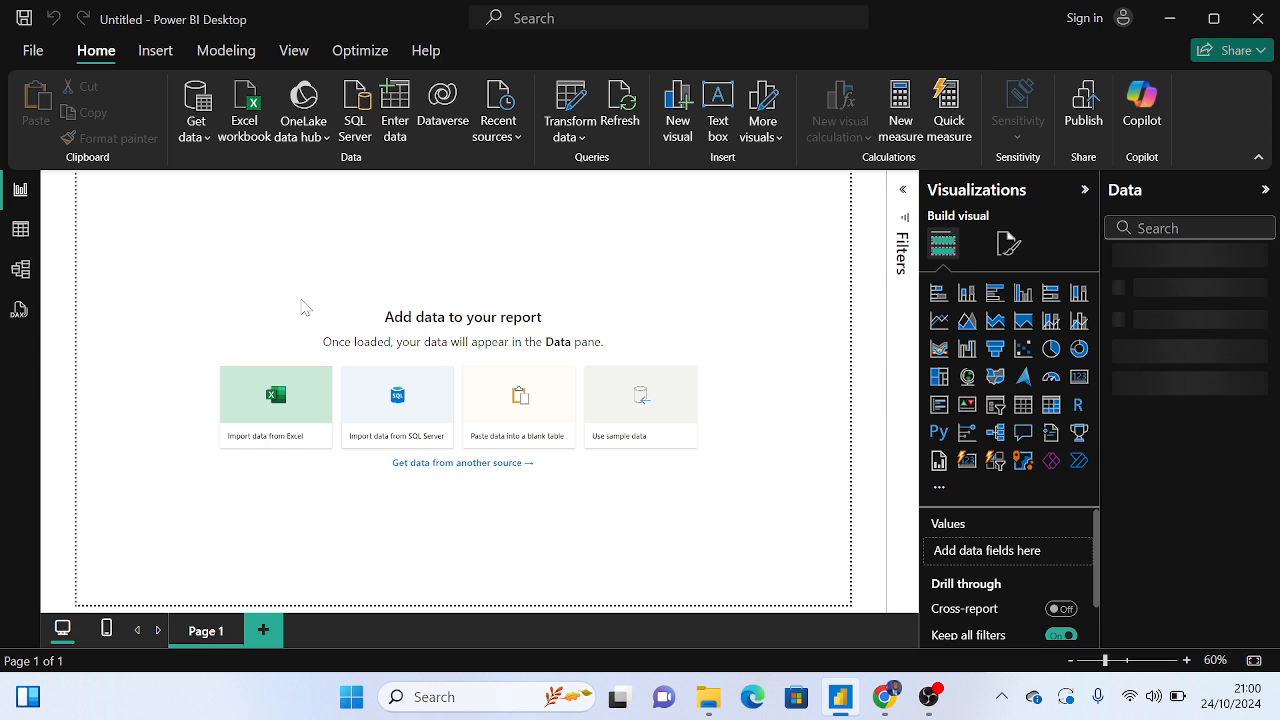
Examine the Purchase Tracker table's rows in Table view and its fields in Model view
click(22, 231)
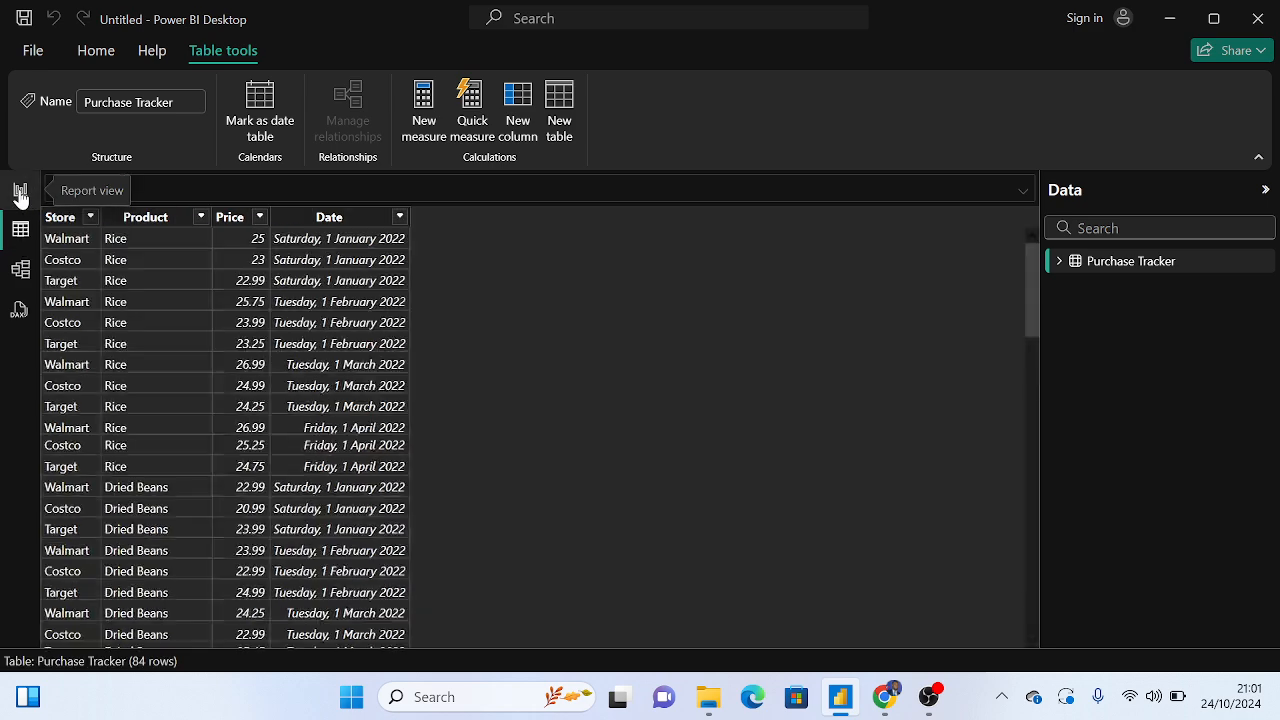
click(20, 192)
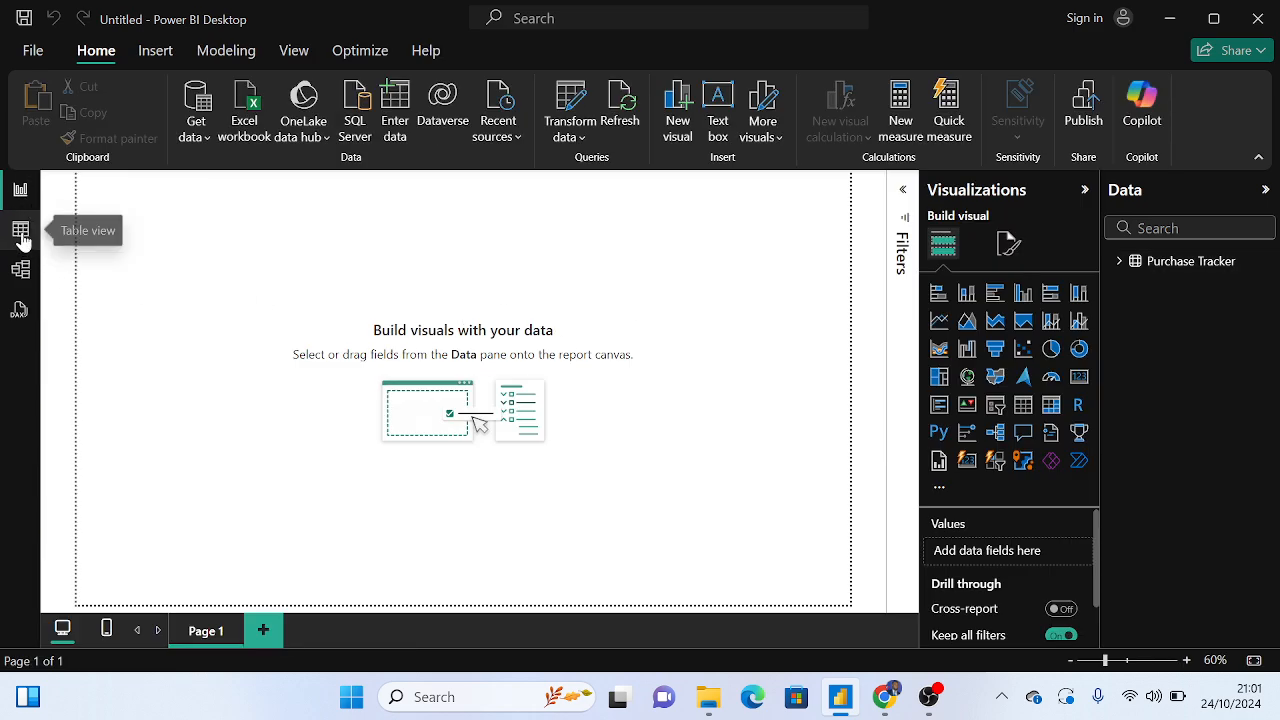
click(20, 232)
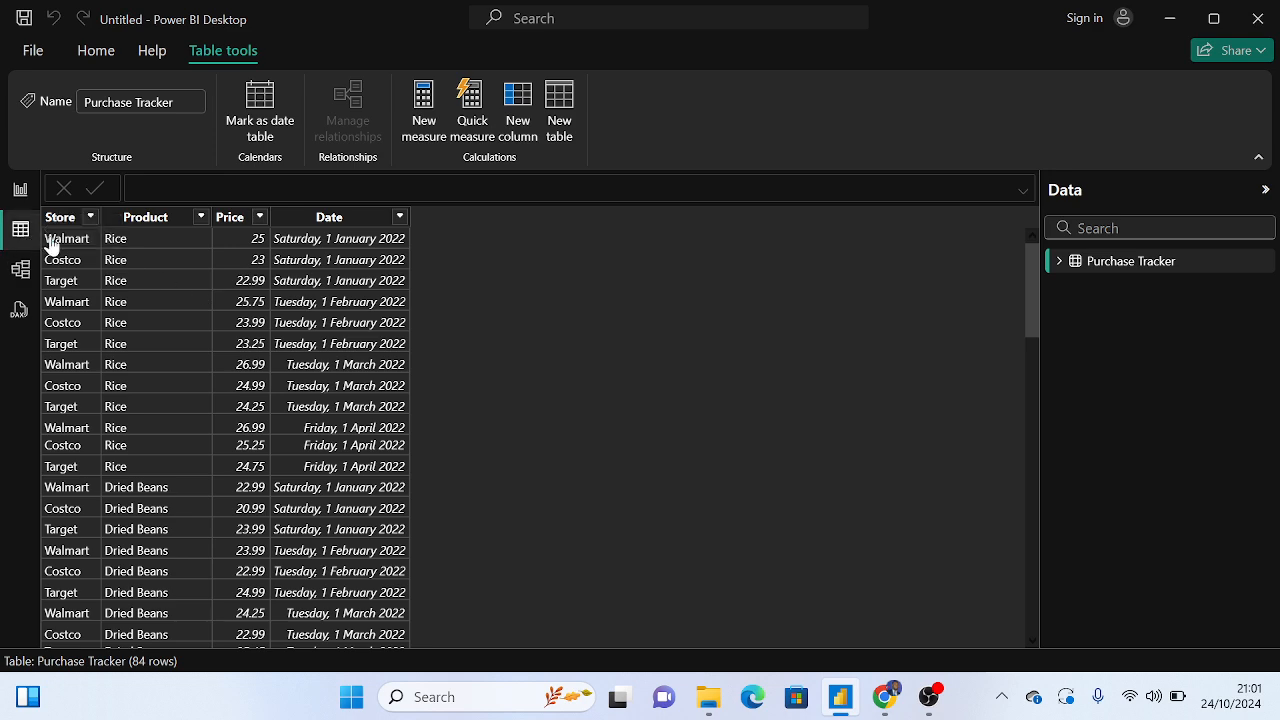
scroll(306, 471, down, 11)
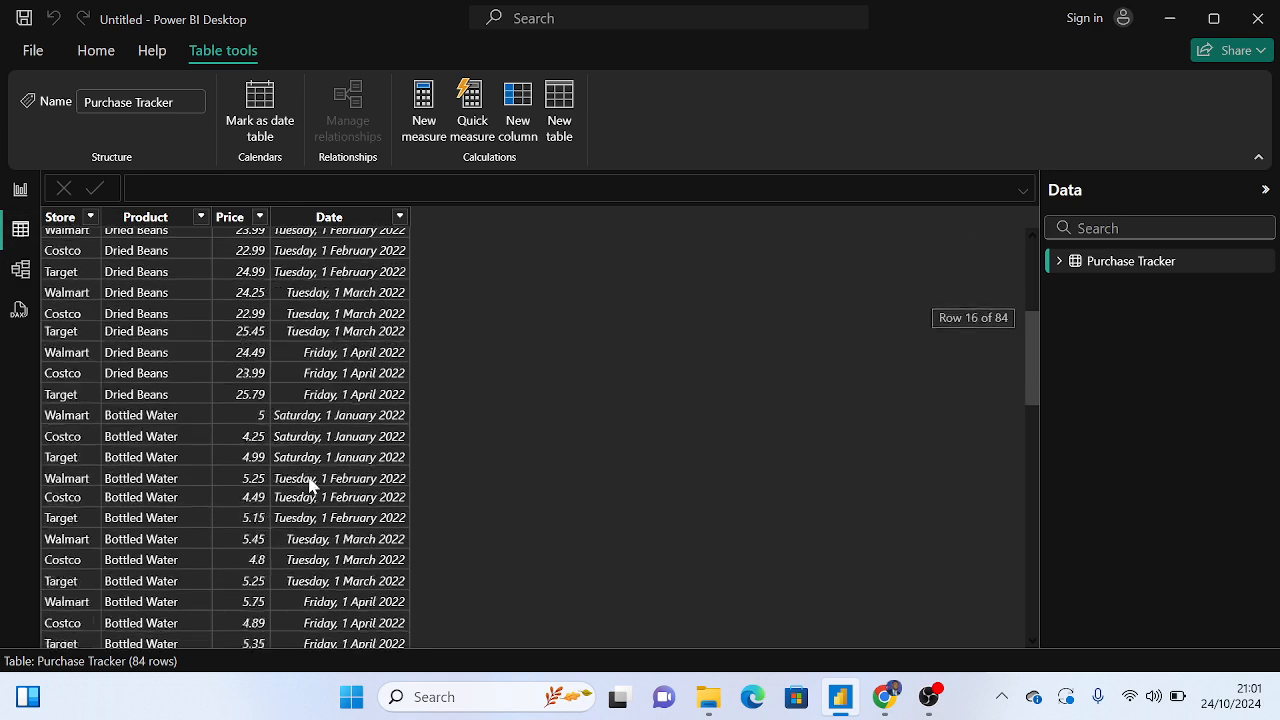
click(21, 269)
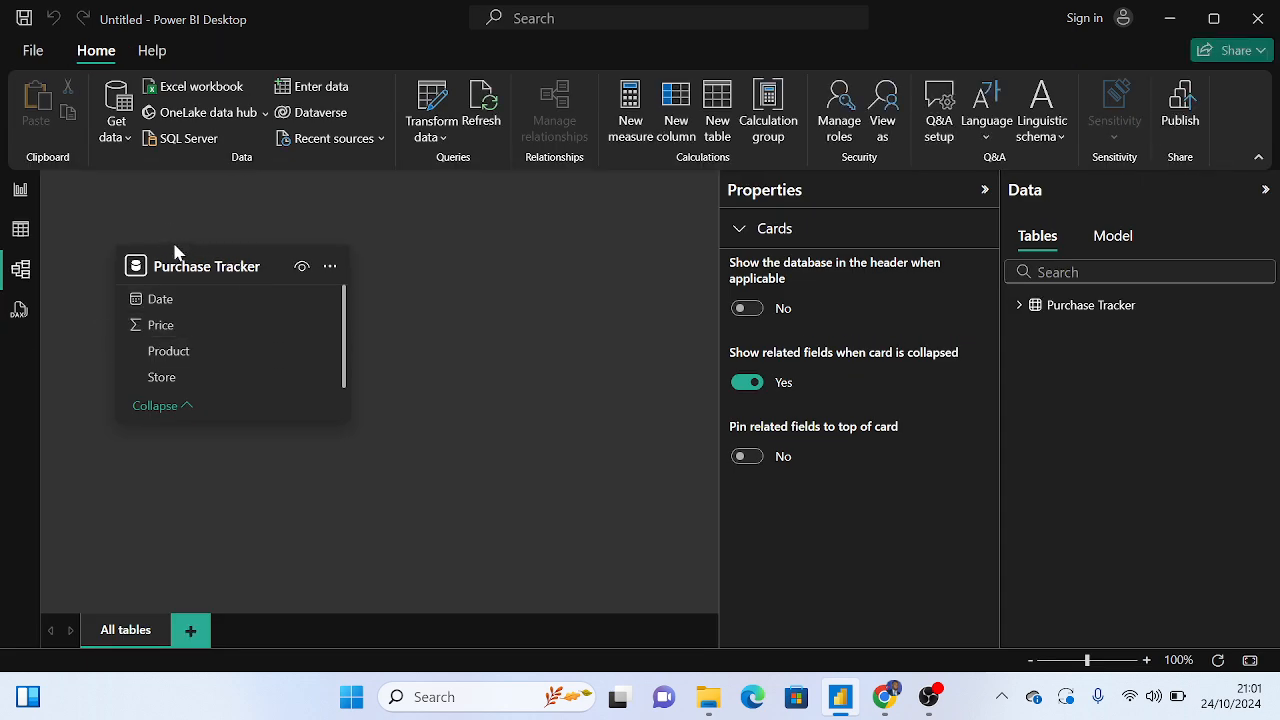
mouse_move(235, 380)
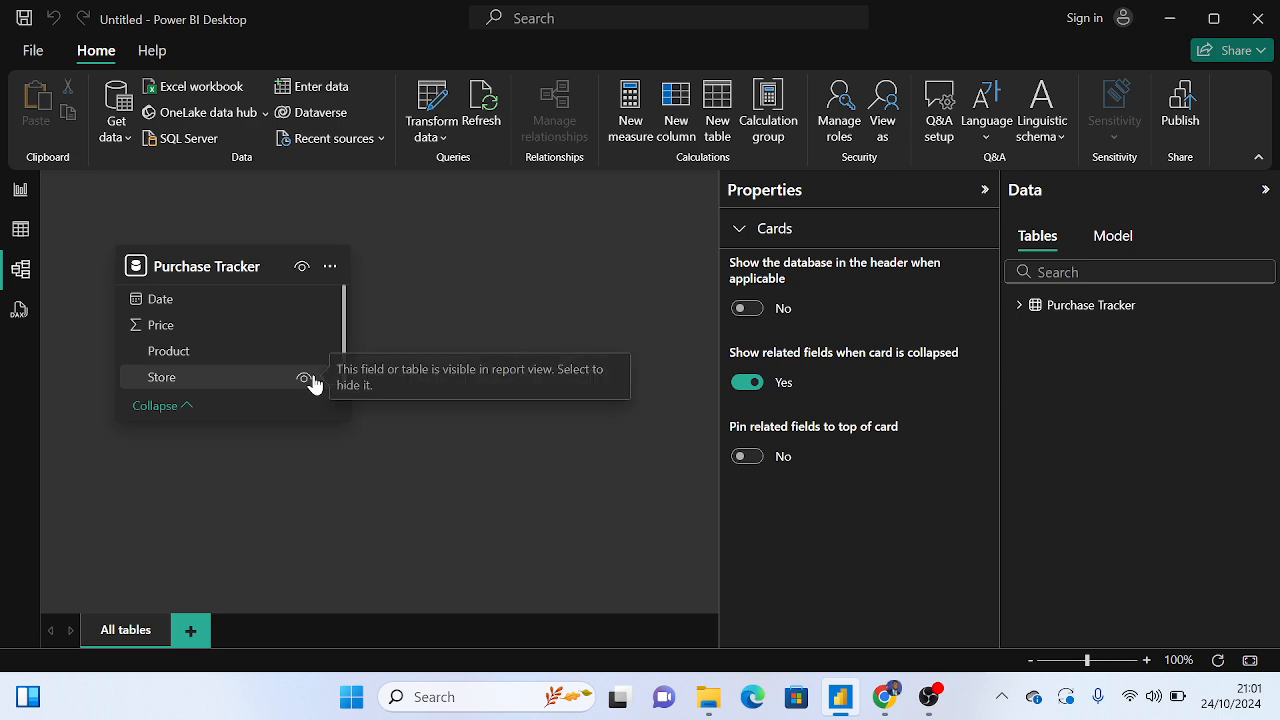
mouse_move(272, 341)
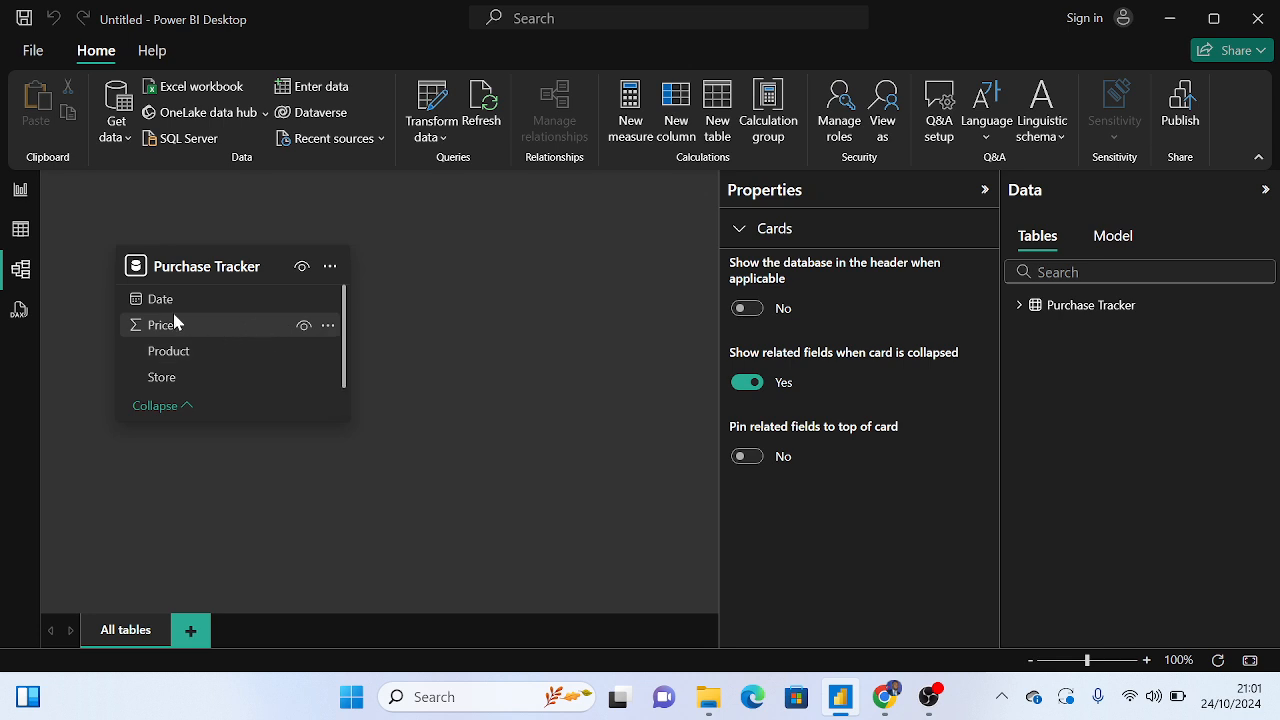
click(26, 238)
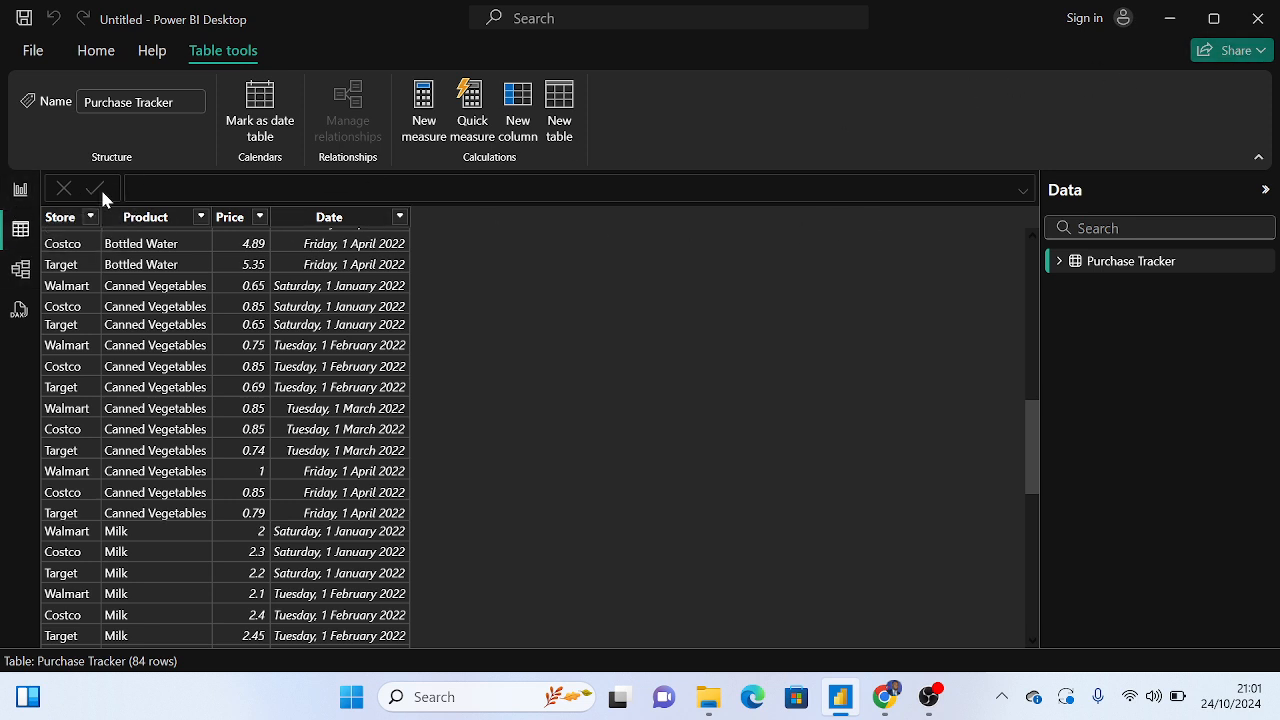
Delete the Purchase Tracker table from the model and return to Report view
right_click(1110, 262)
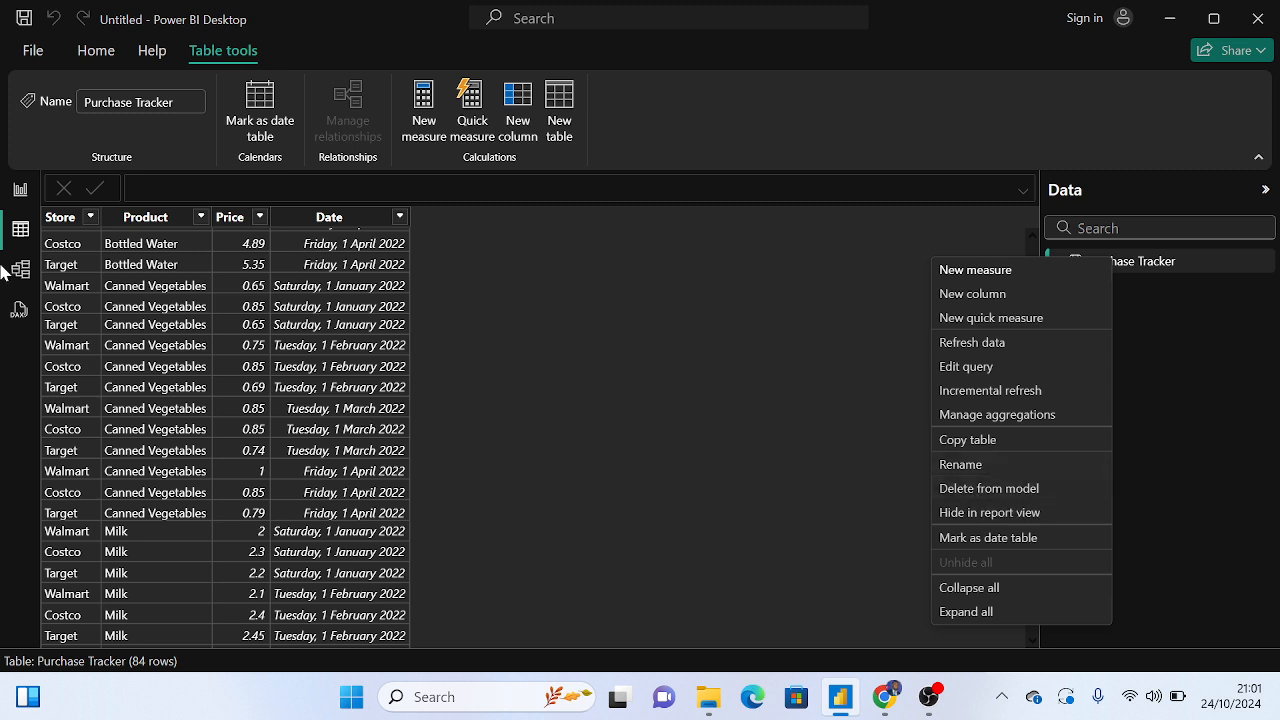
click(988, 488)
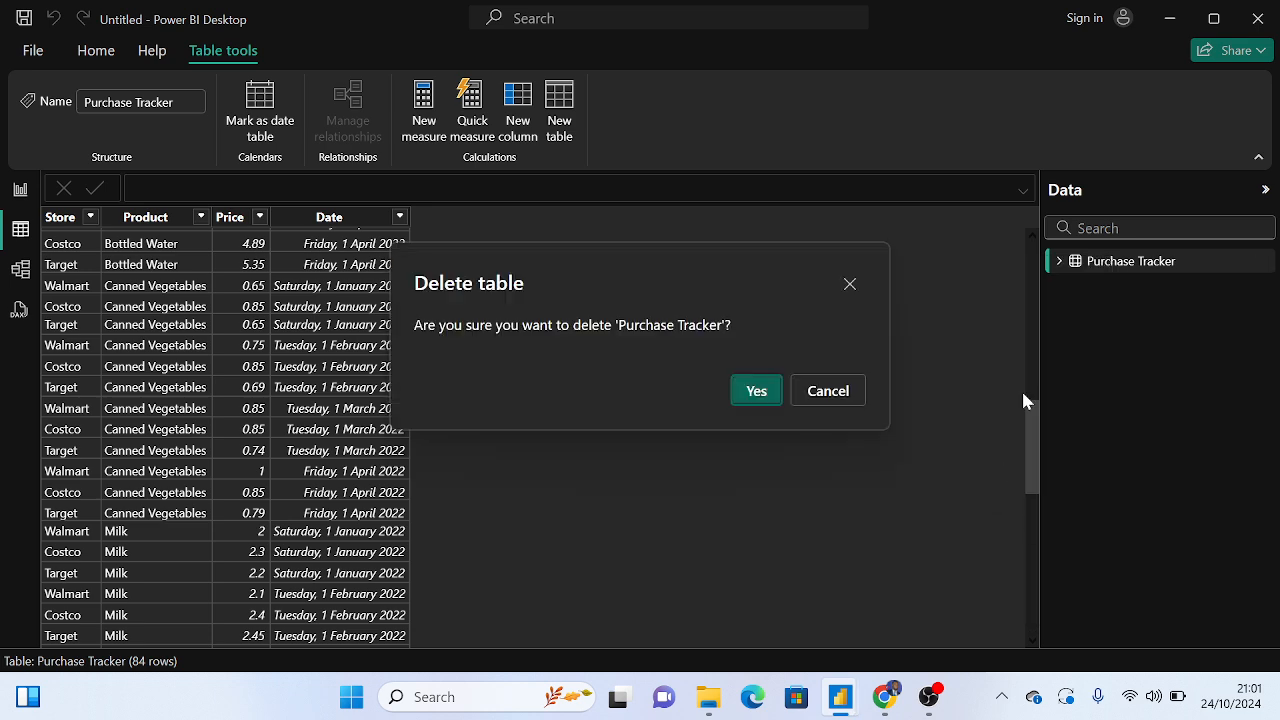
click(775, 391)
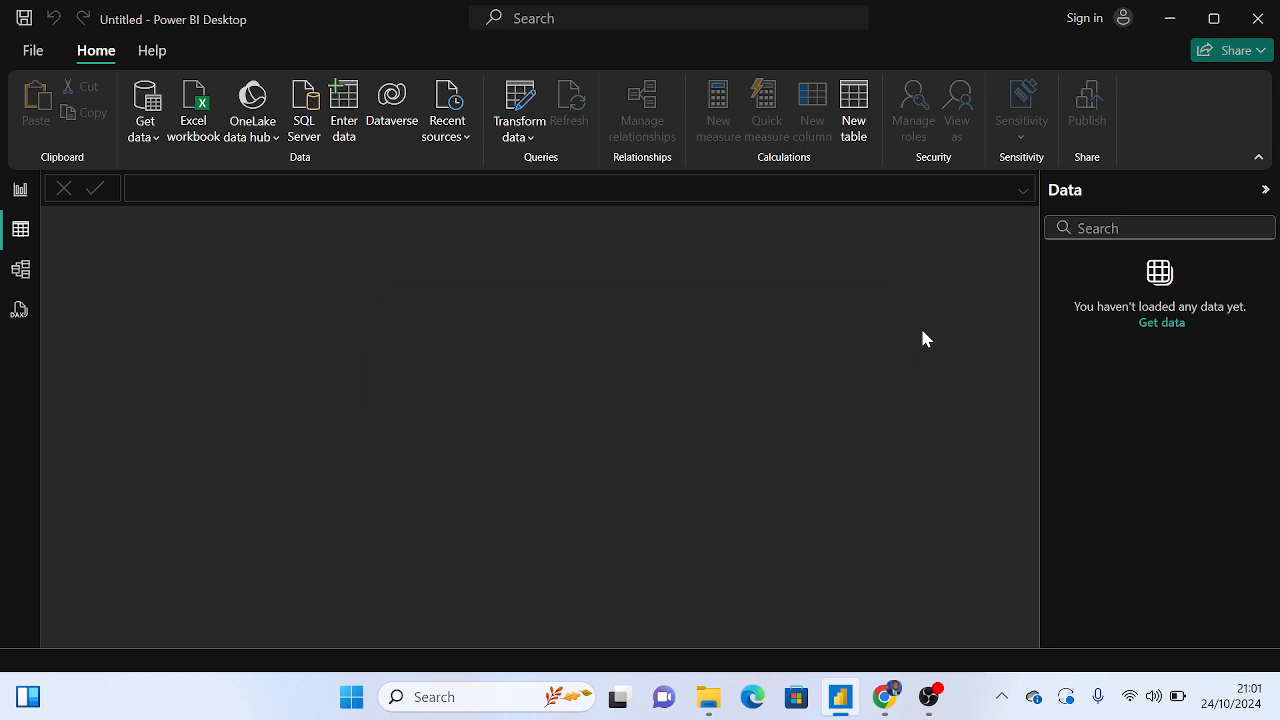
click(20, 190)
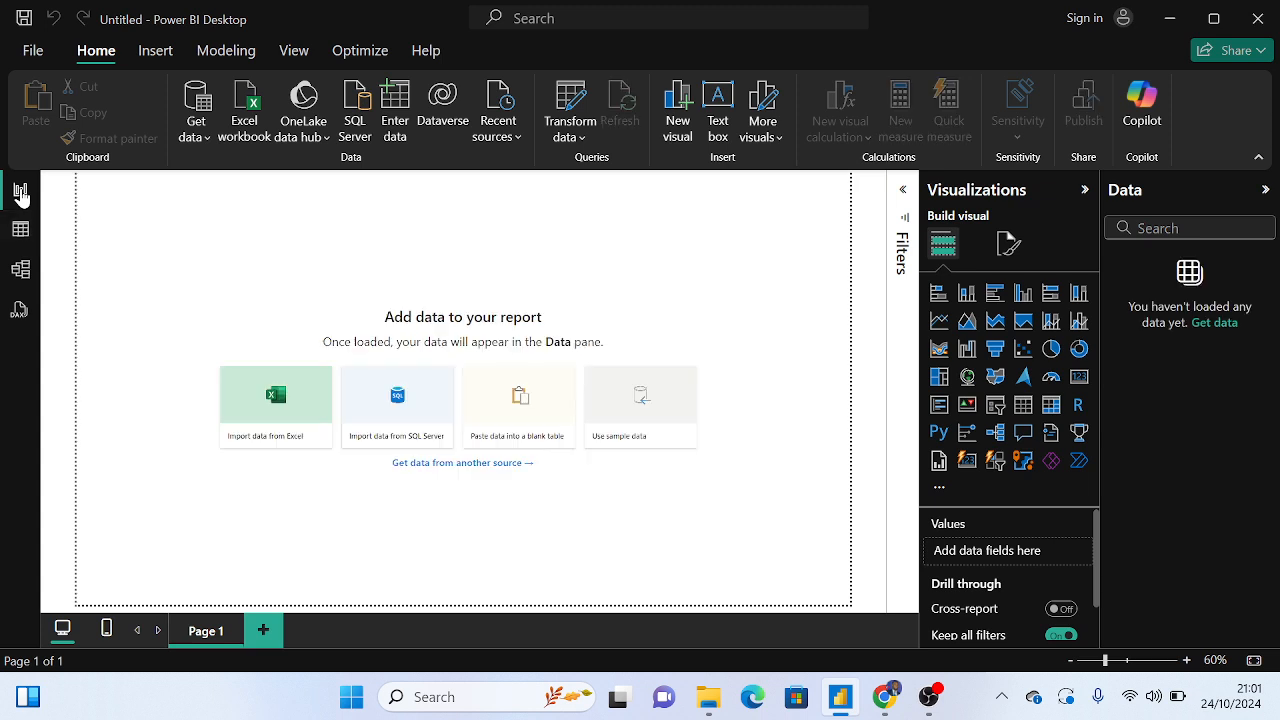
Connect to the Unclean data Excel workbook and select its Puchase Overview sheet for import
click(287, 430)
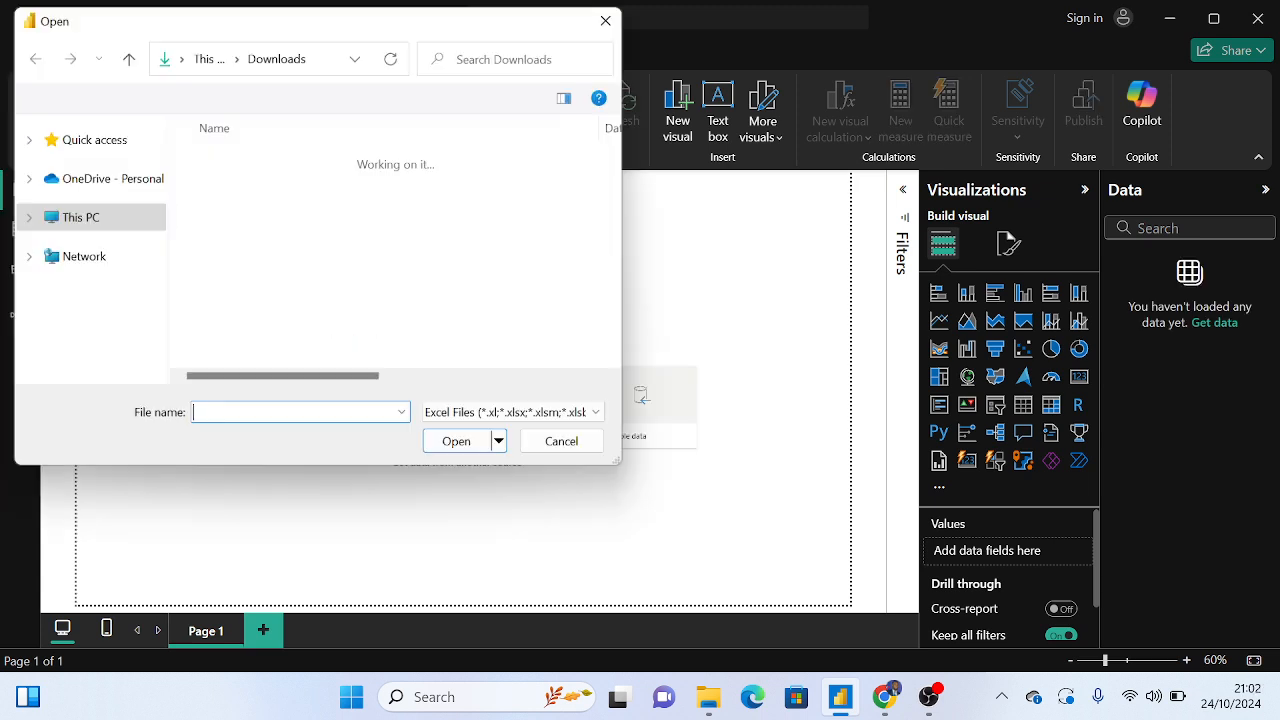
click(477, 449)
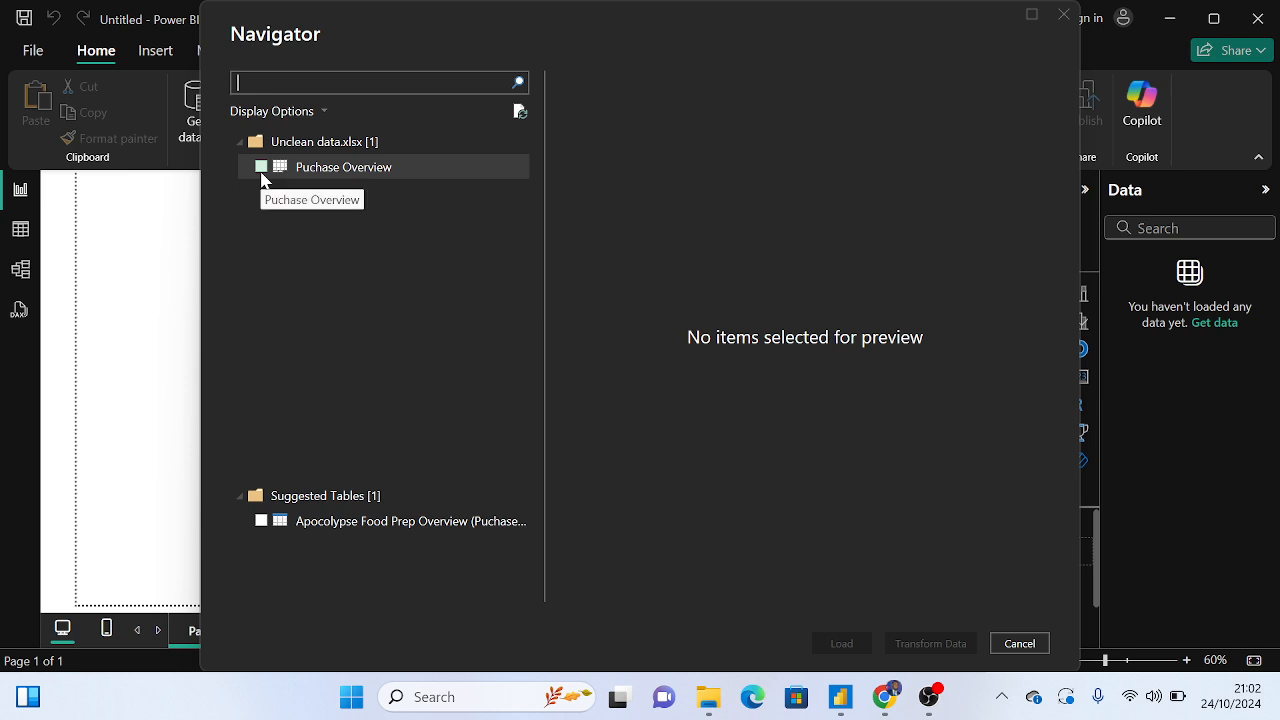
click(265, 170)
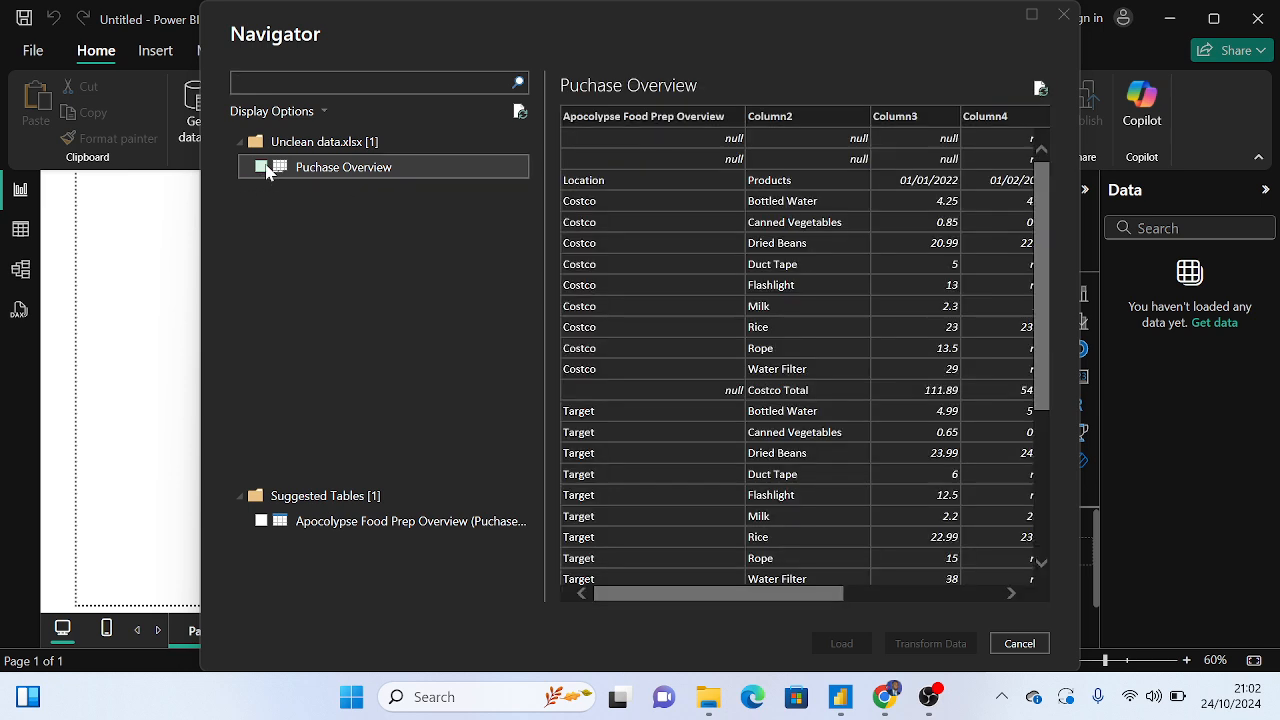
click(264, 170)
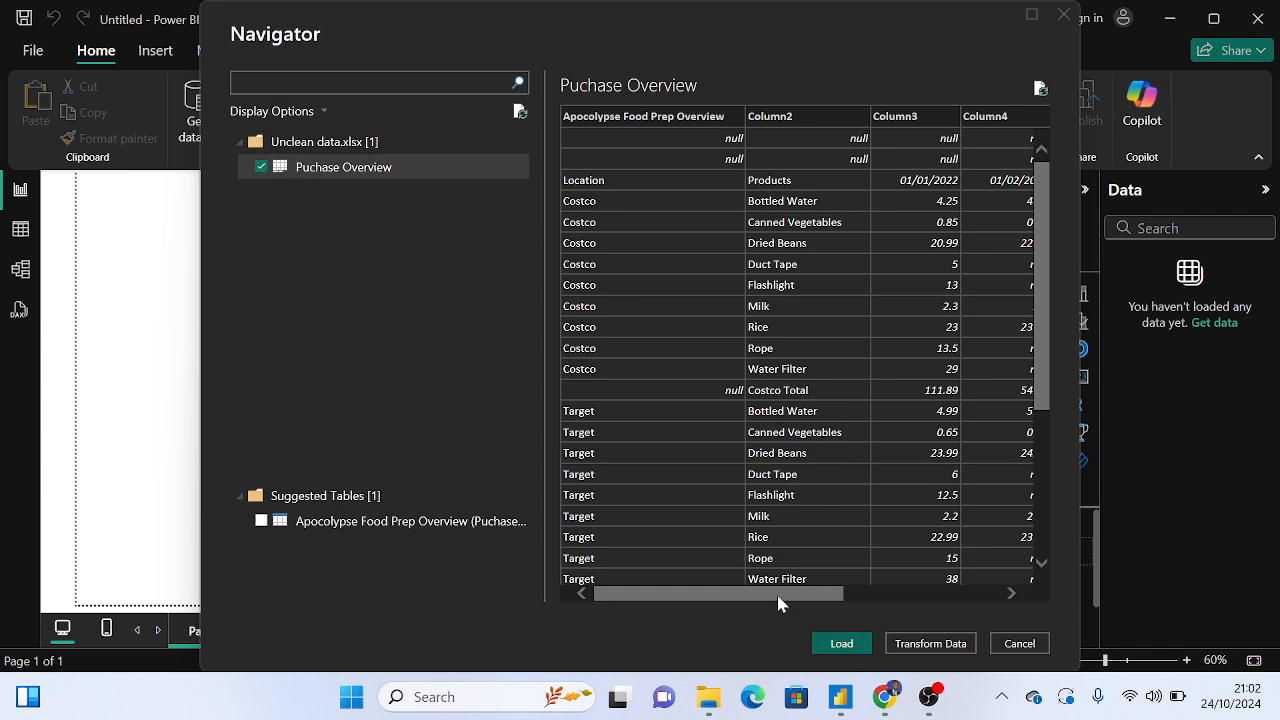
Examine all columns of the Puchase Overview preview, including the date and Grand Total columns
drag(777, 593, 510, 281)
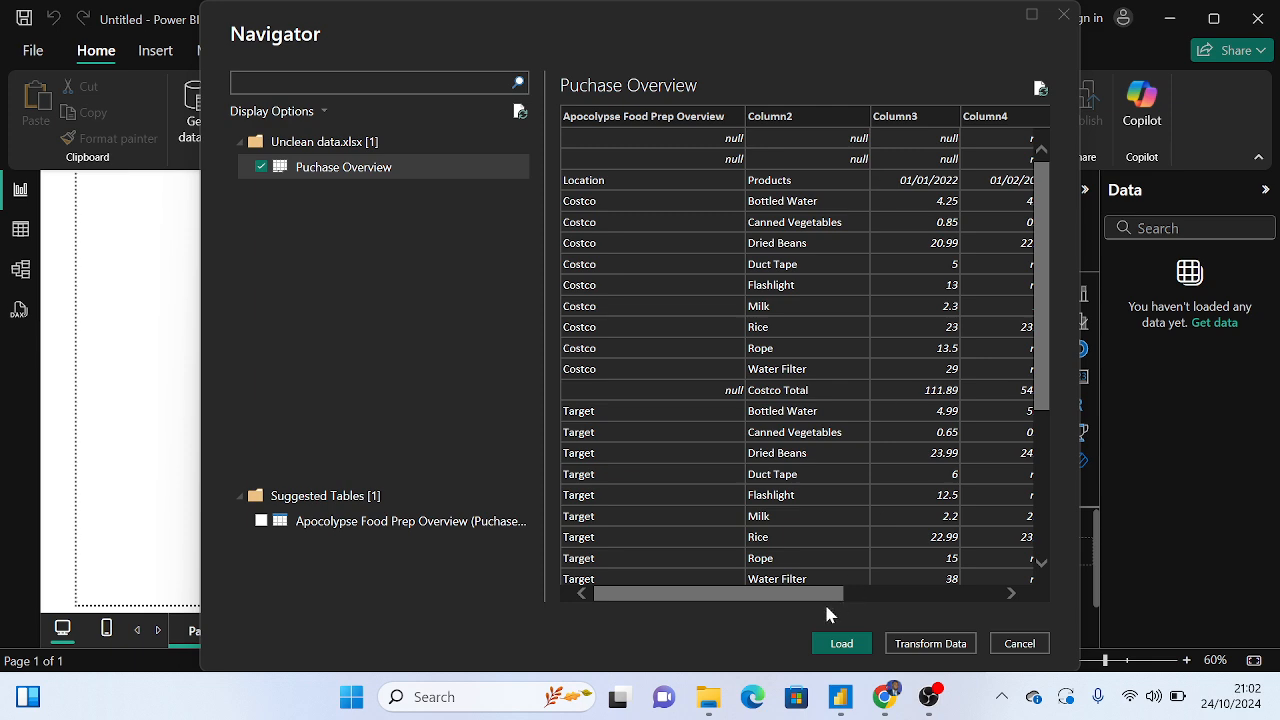
drag(800, 603, 548, 180)
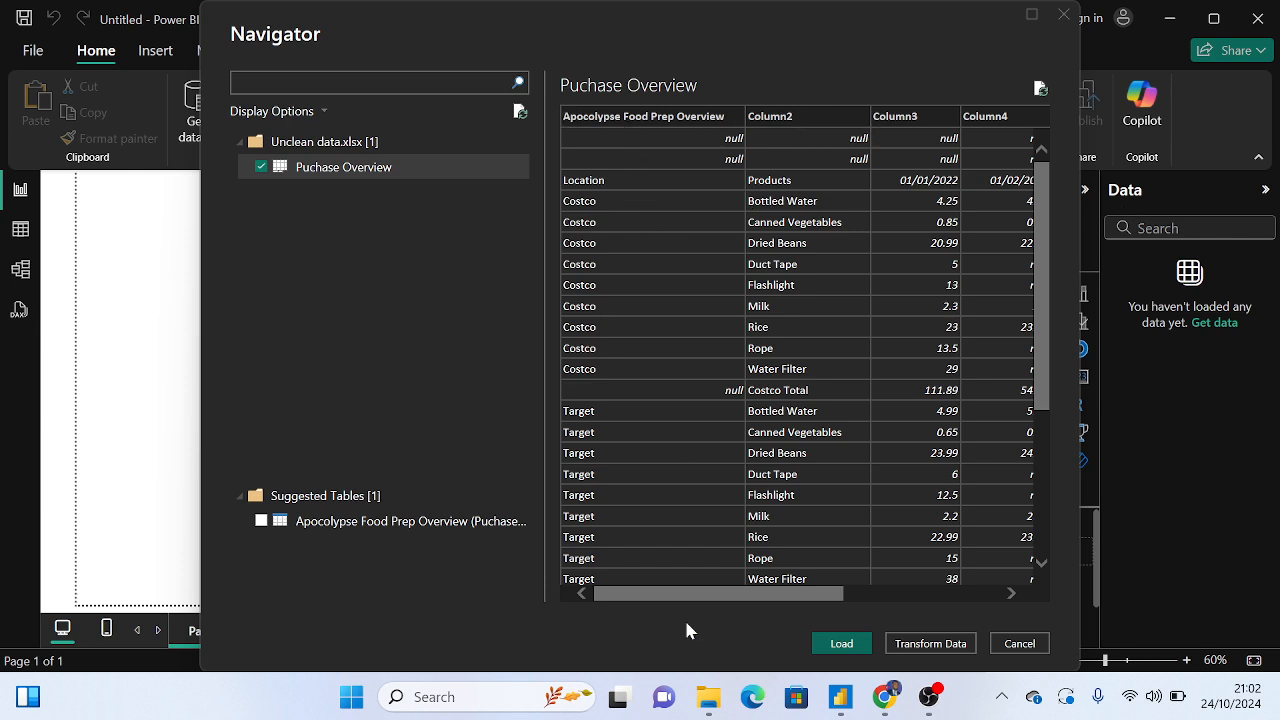
drag(686, 603, 857, 600)
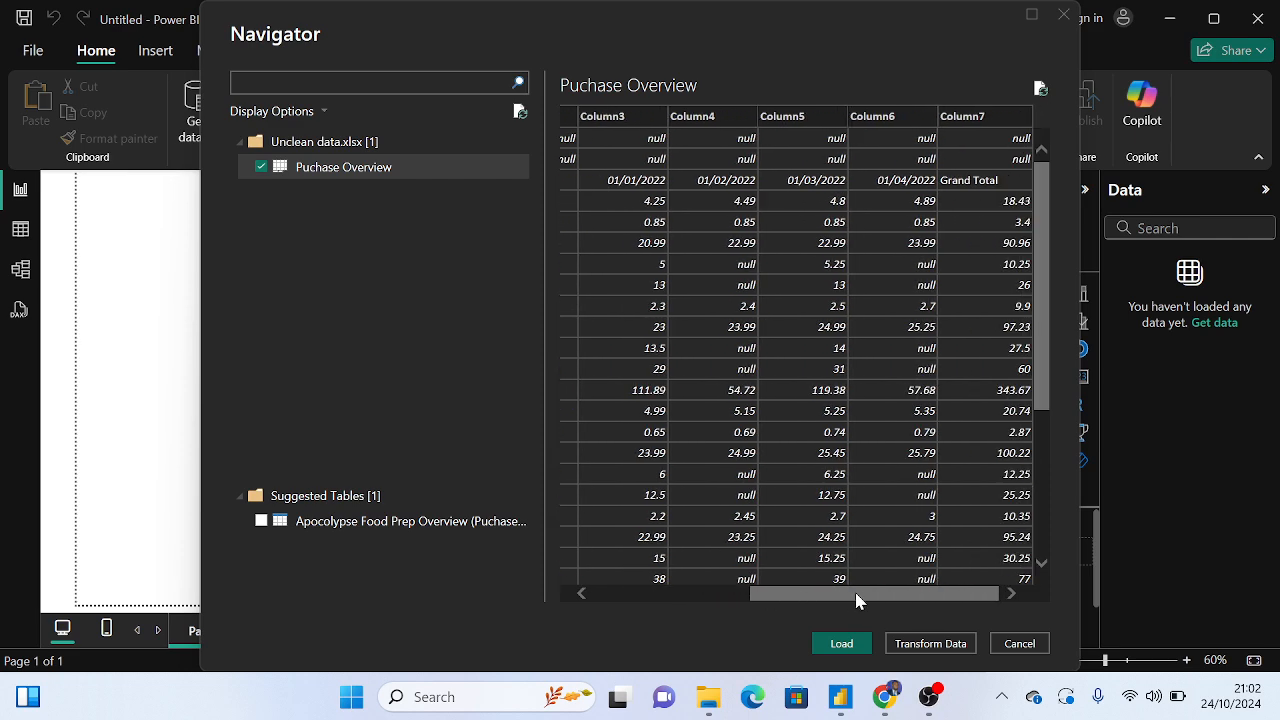
drag(857, 600, 646, 580)
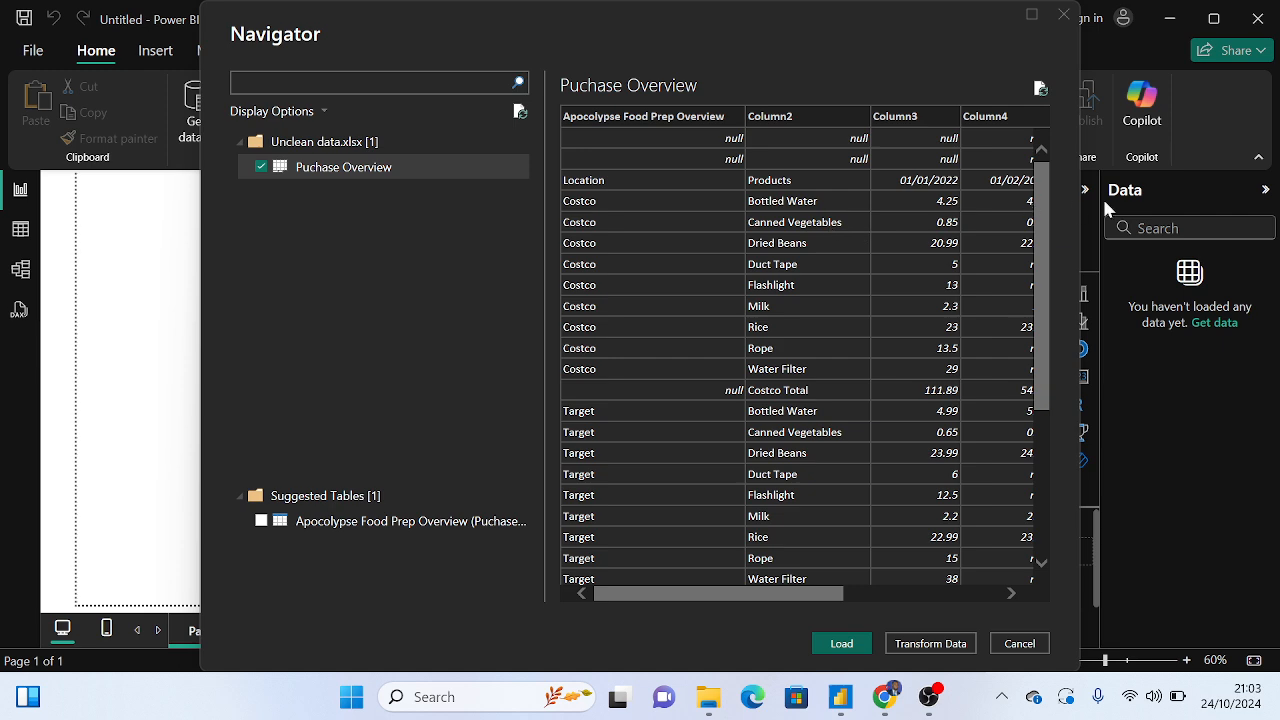
drag(752, 604, 621, 602)
drag(791, 592, 1102, 594)
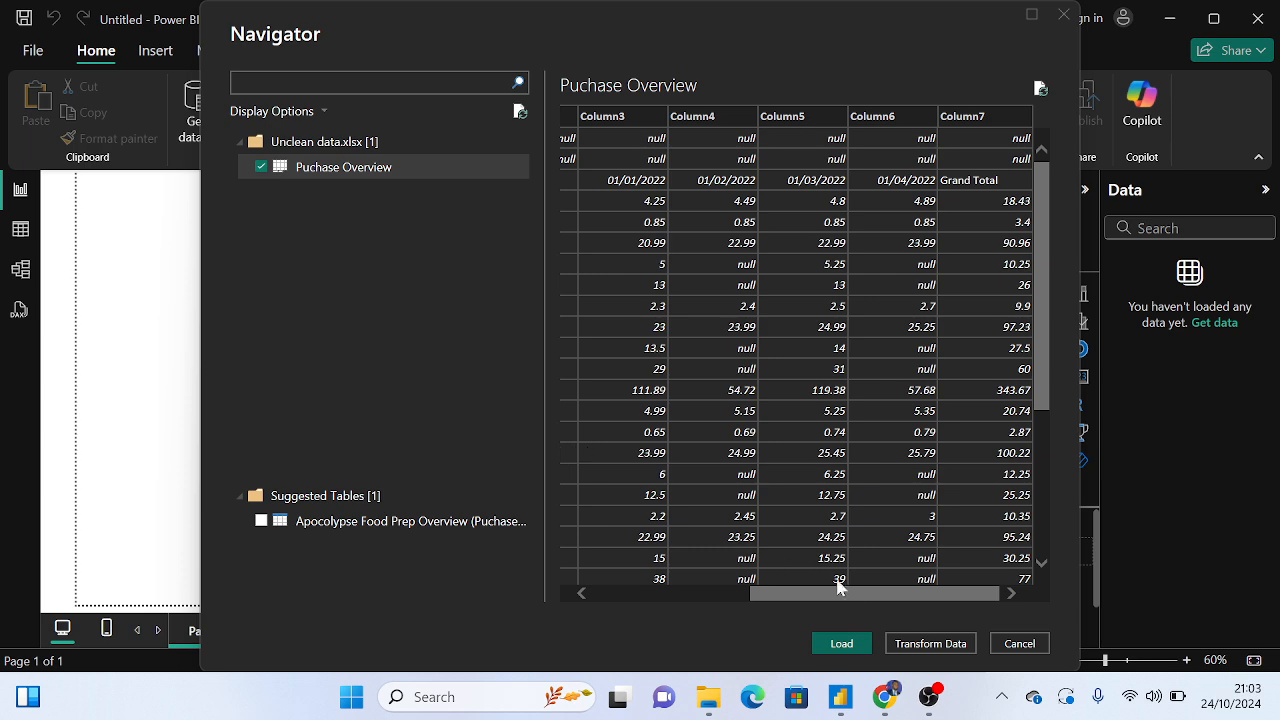
drag(842, 590, 49, 599)
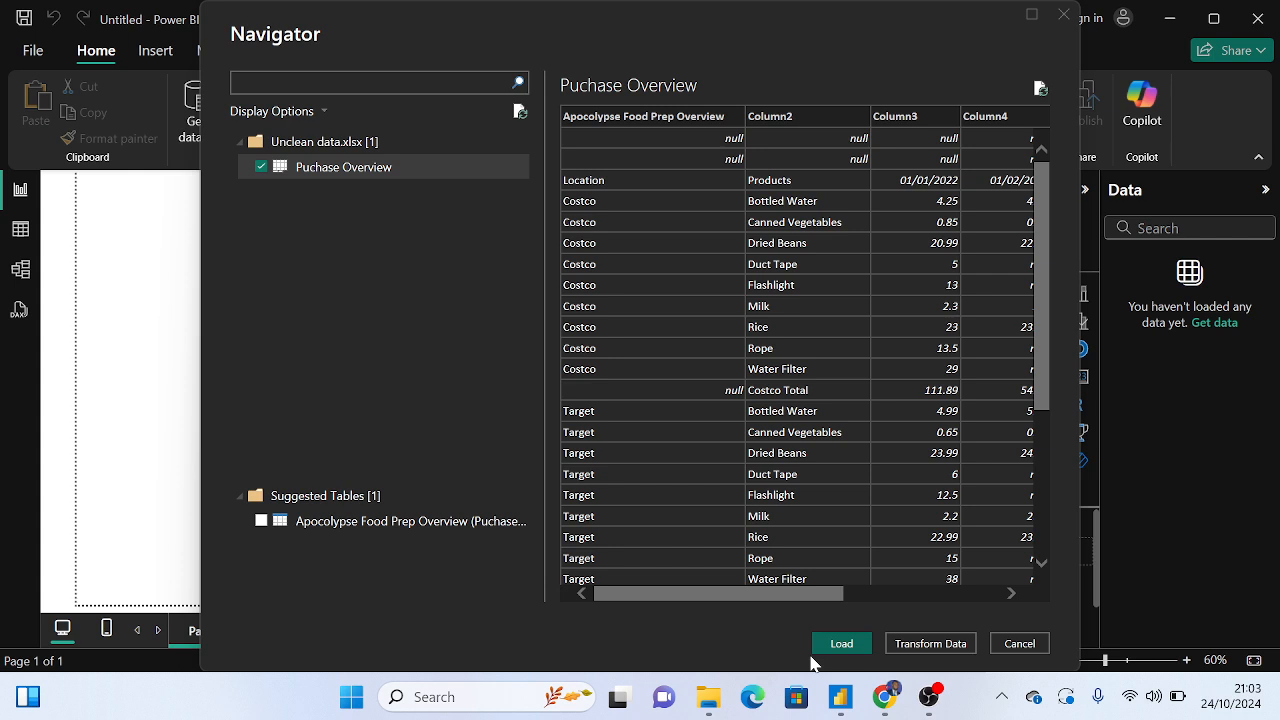
Open the Puchase Overview sheet in Power Query Editor for transformation and maximize the editor window
click(931, 645)
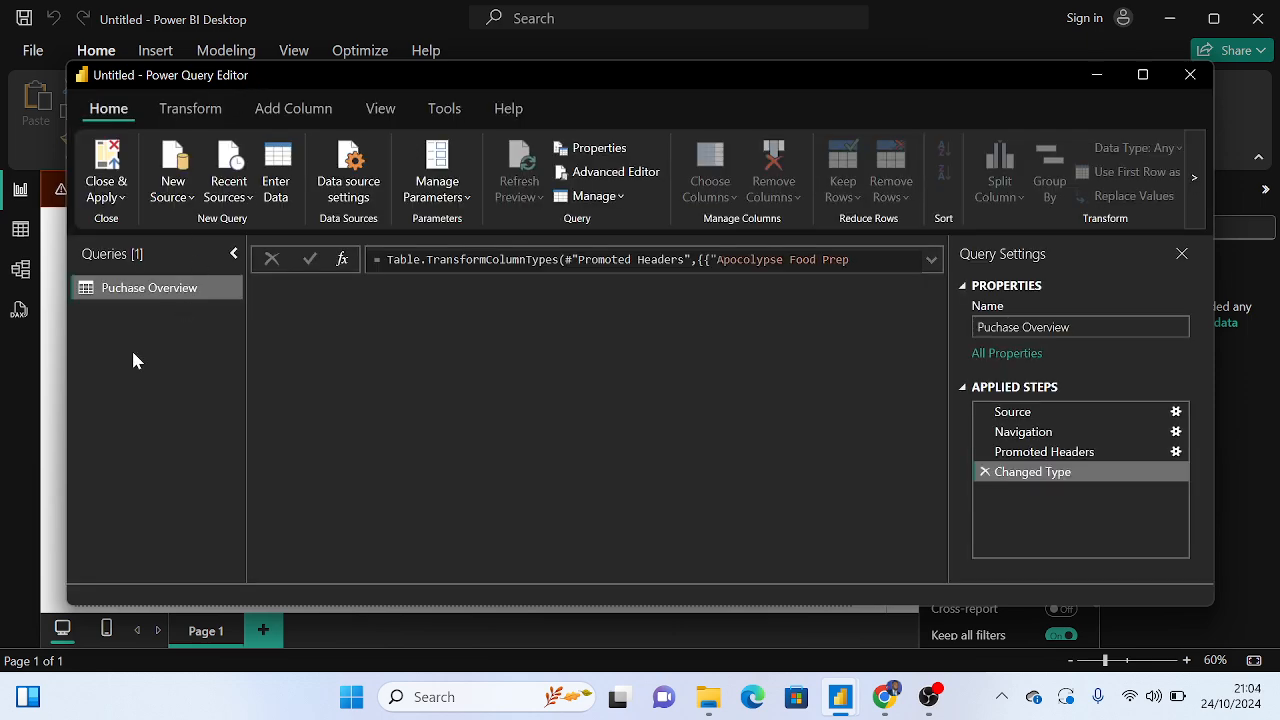
click(1143, 74)
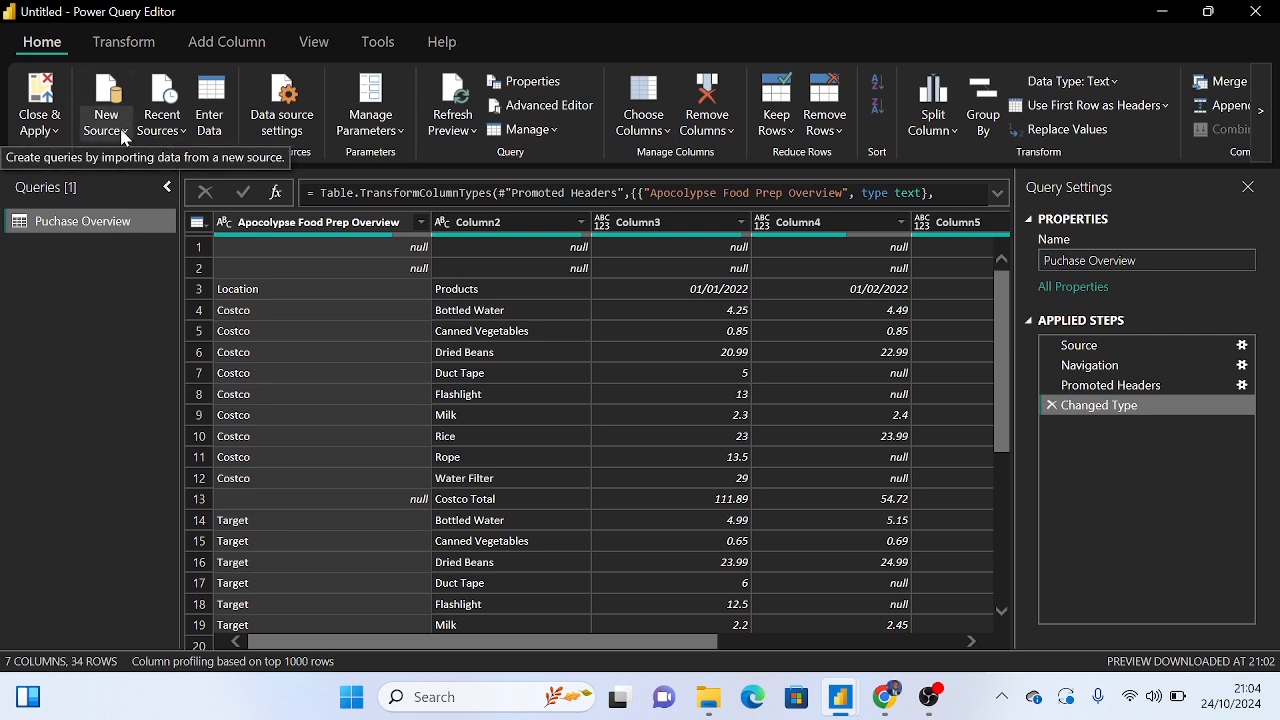
Review the recent sources and the current file's data source settings in Power Query Editor, and look through the Puchase Overview rows
click(184, 132)
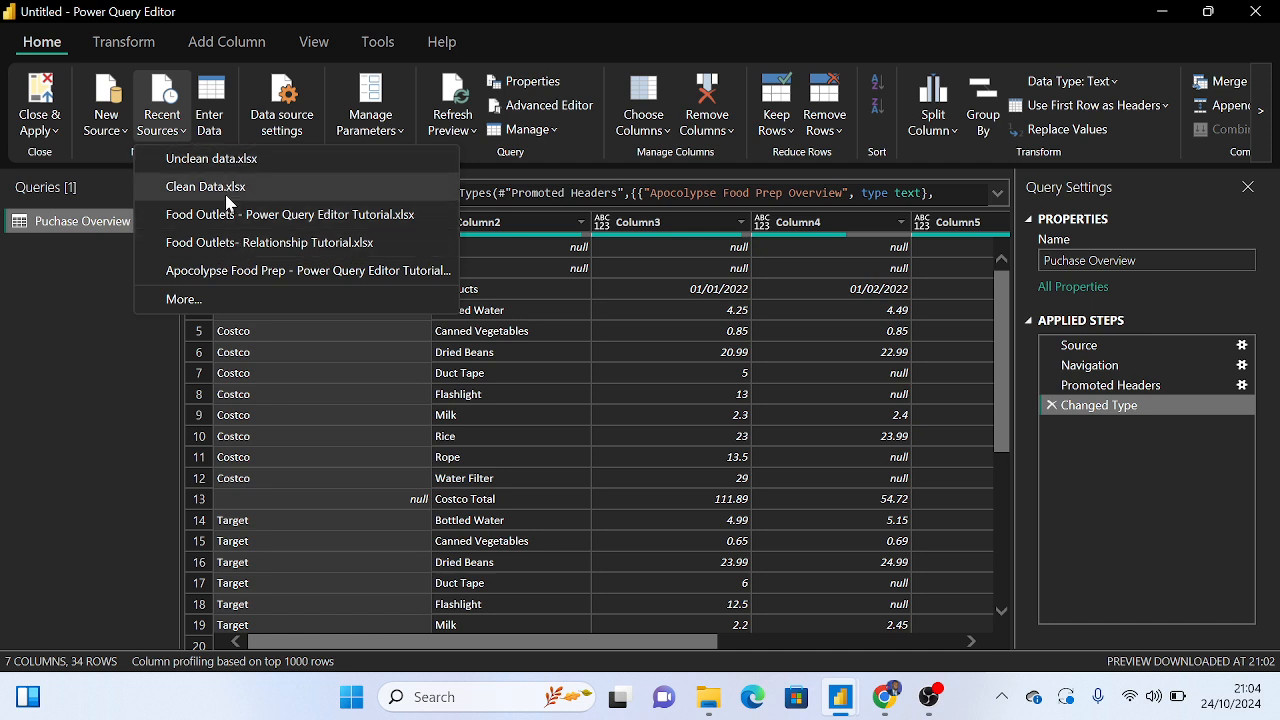
click(292, 120)
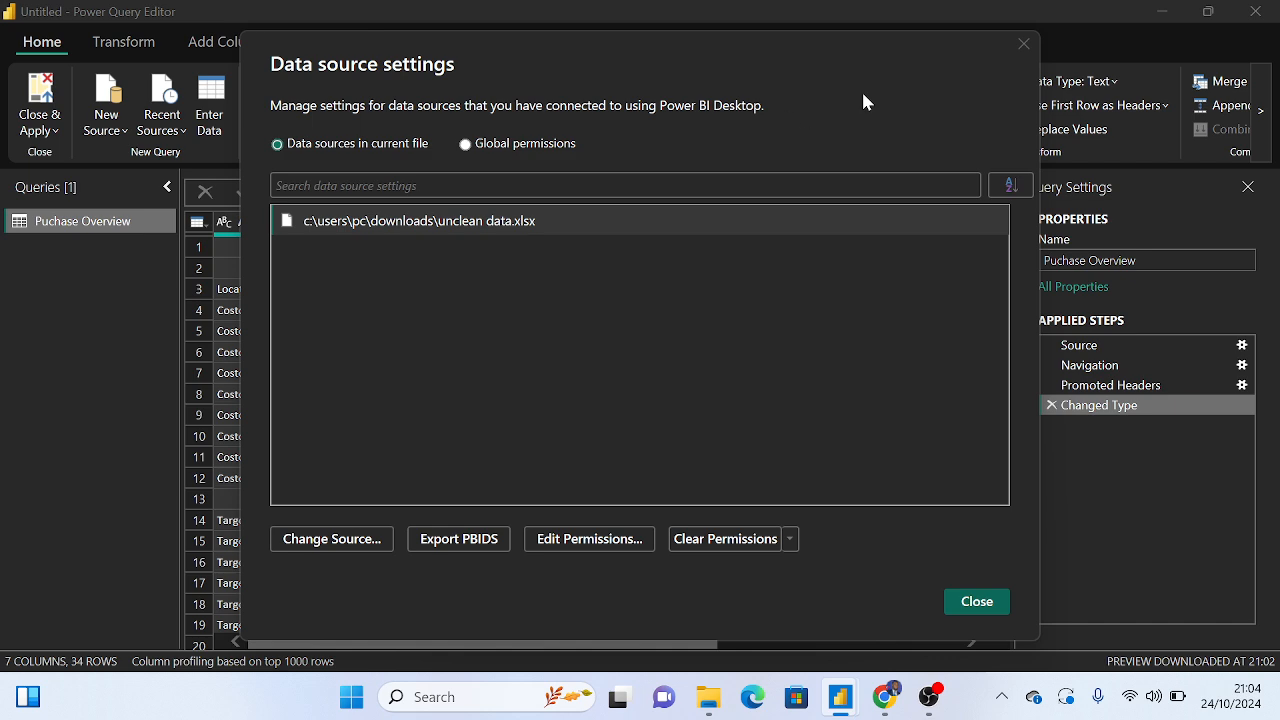
click(1022, 46)
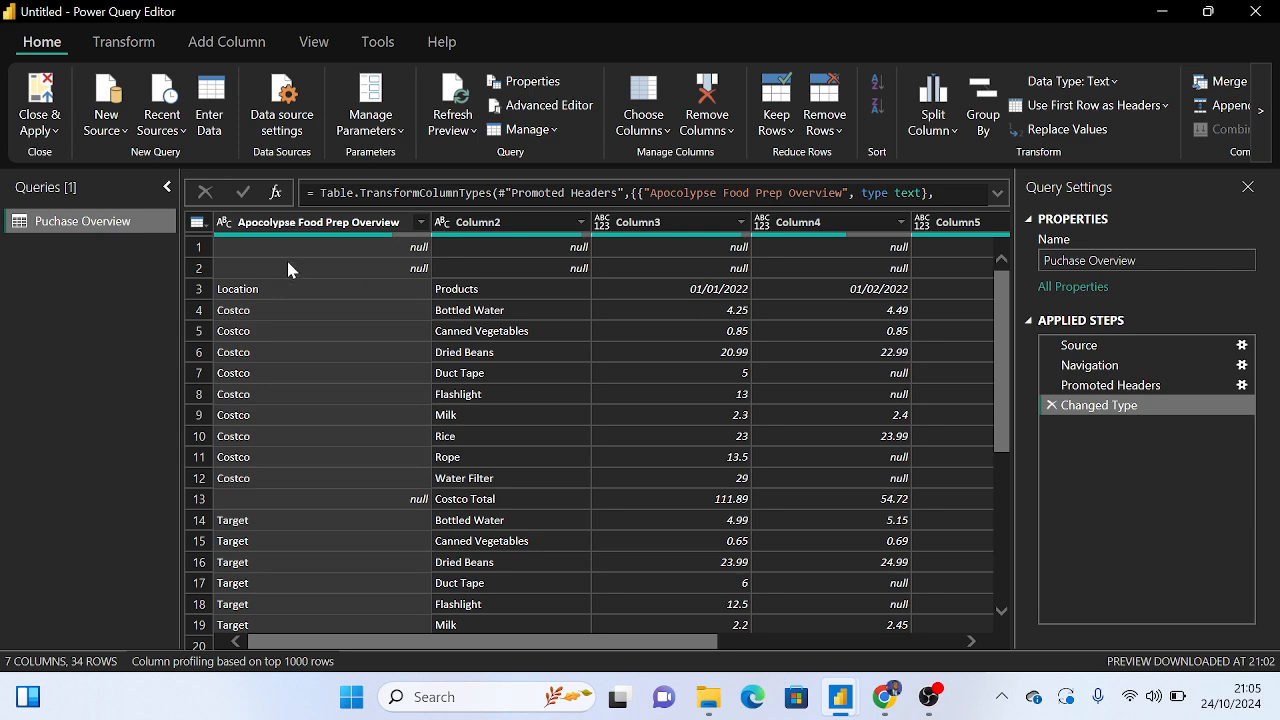
scroll(380, 500, down, 2)
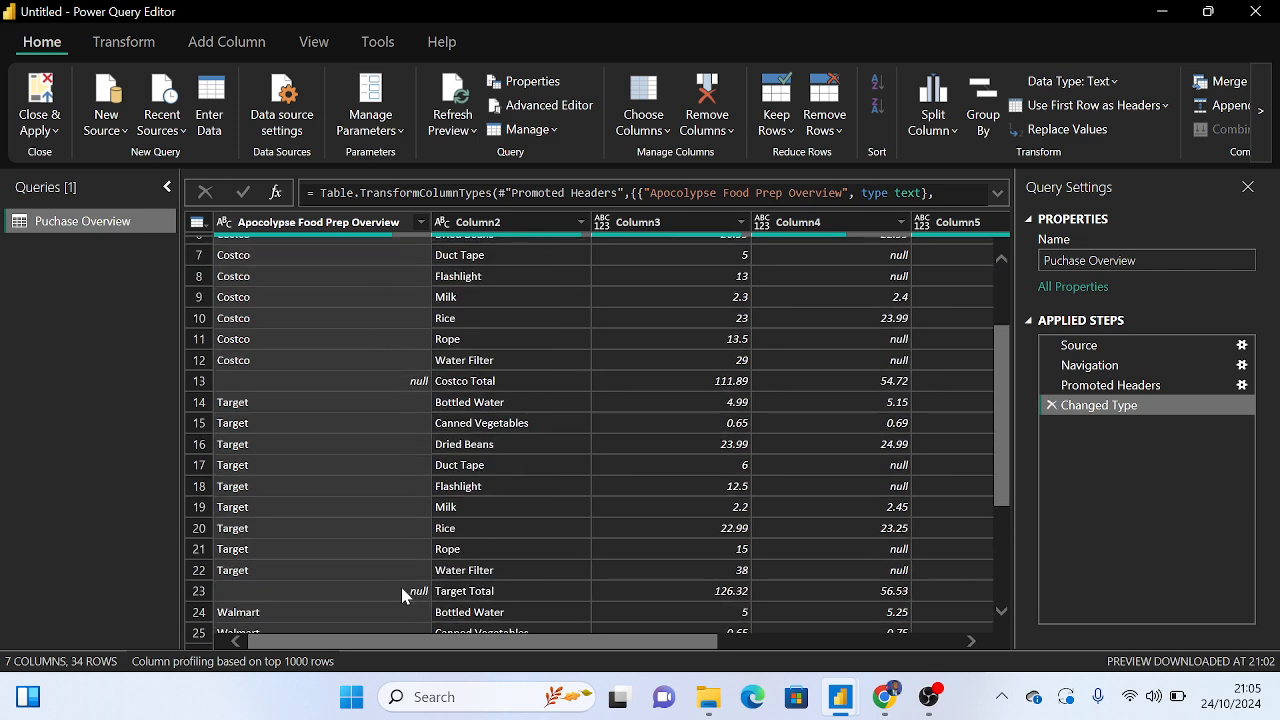
Look over the Puchase Overview rows and open the Unclean data workbook in Excel from File Explorer's recent files
scroll(390, 470, up, 2)
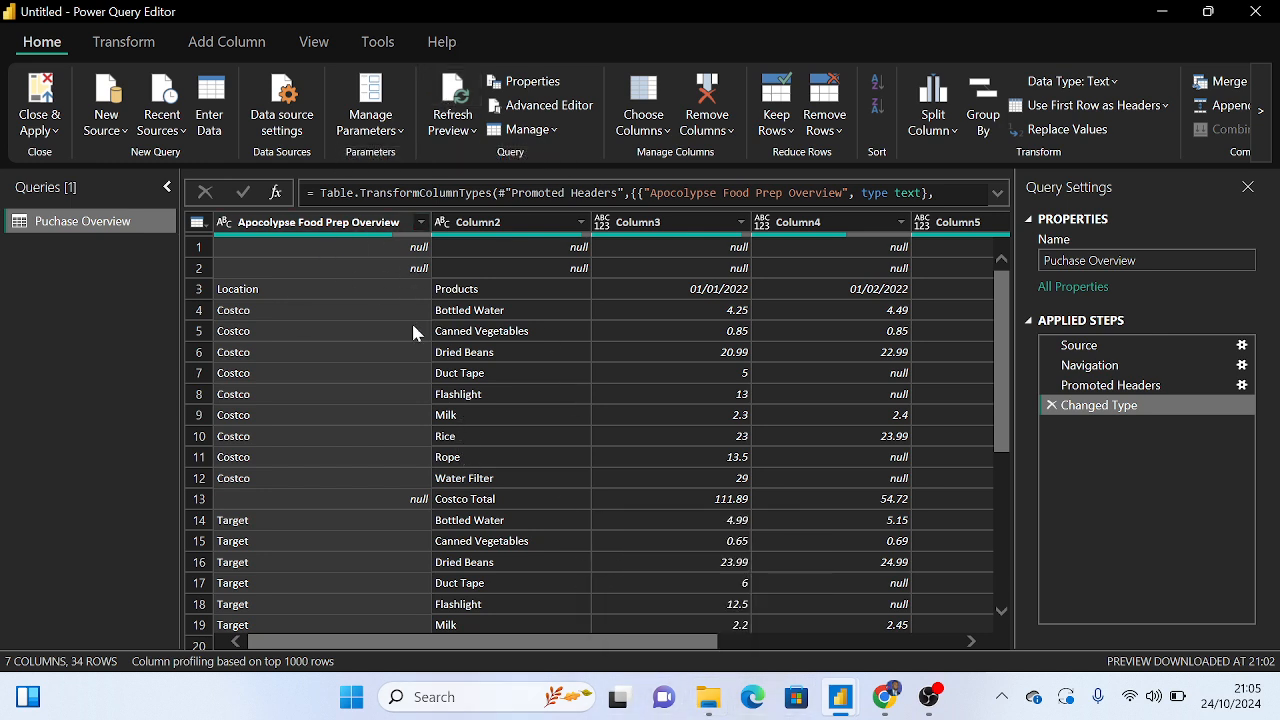
scroll(529, 450, down, 5)
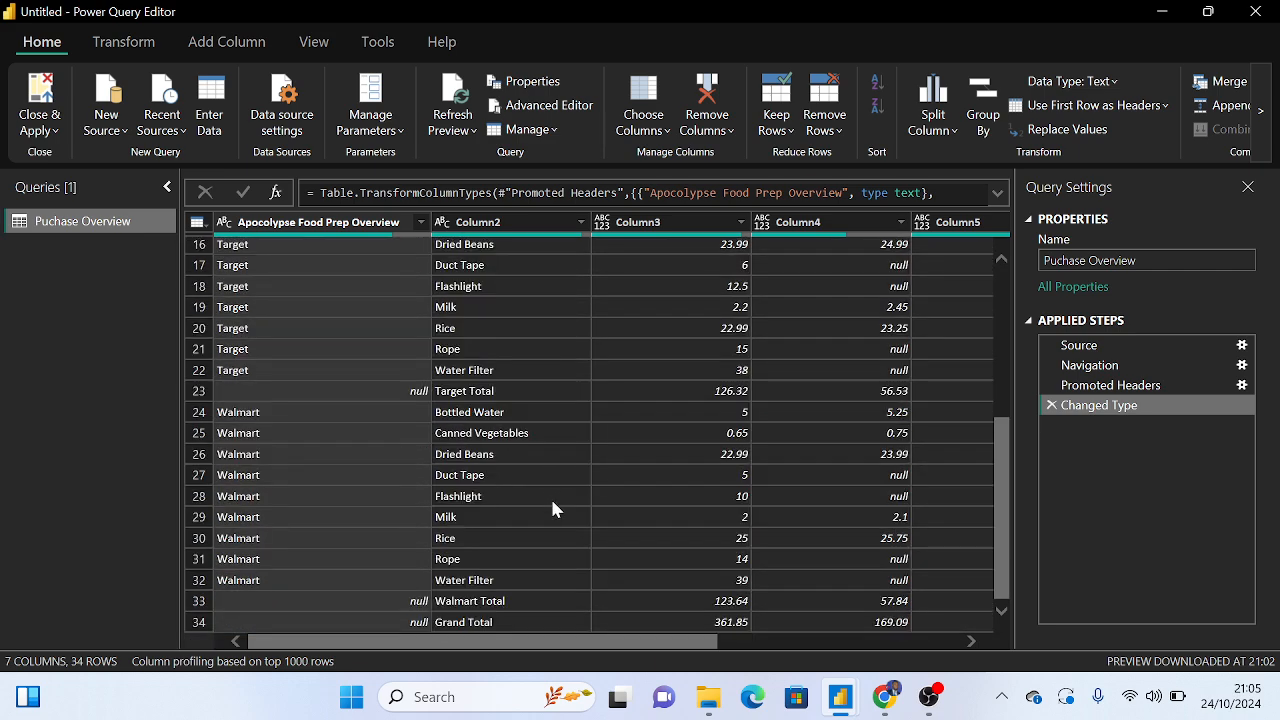
scroll(452, 365, up, 5)
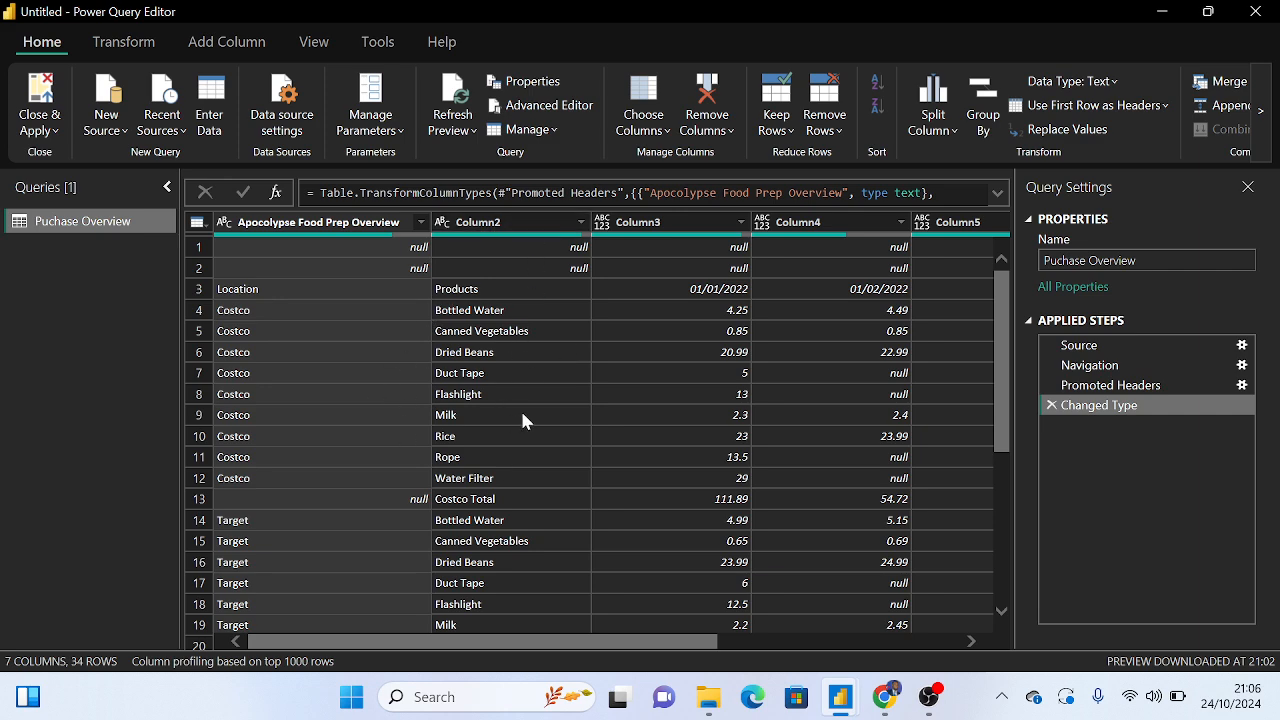
scroll(522, 420, down, 5)
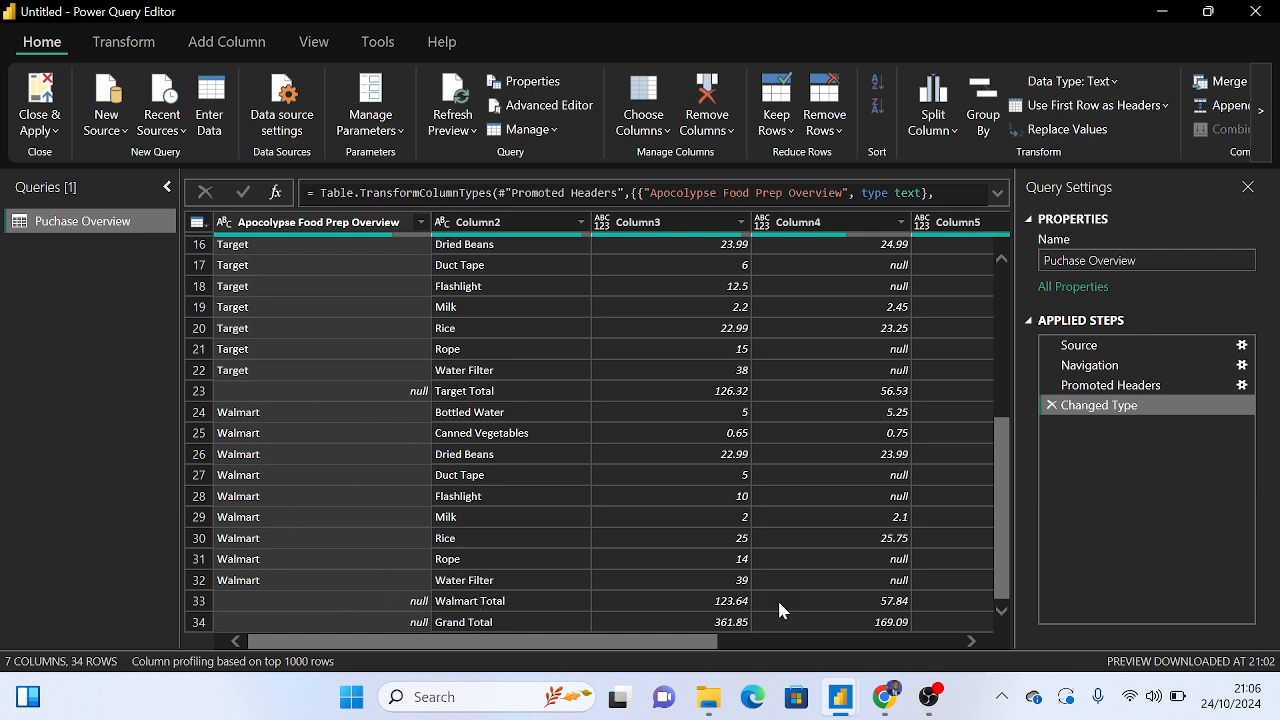
mouse_move(713, 703)
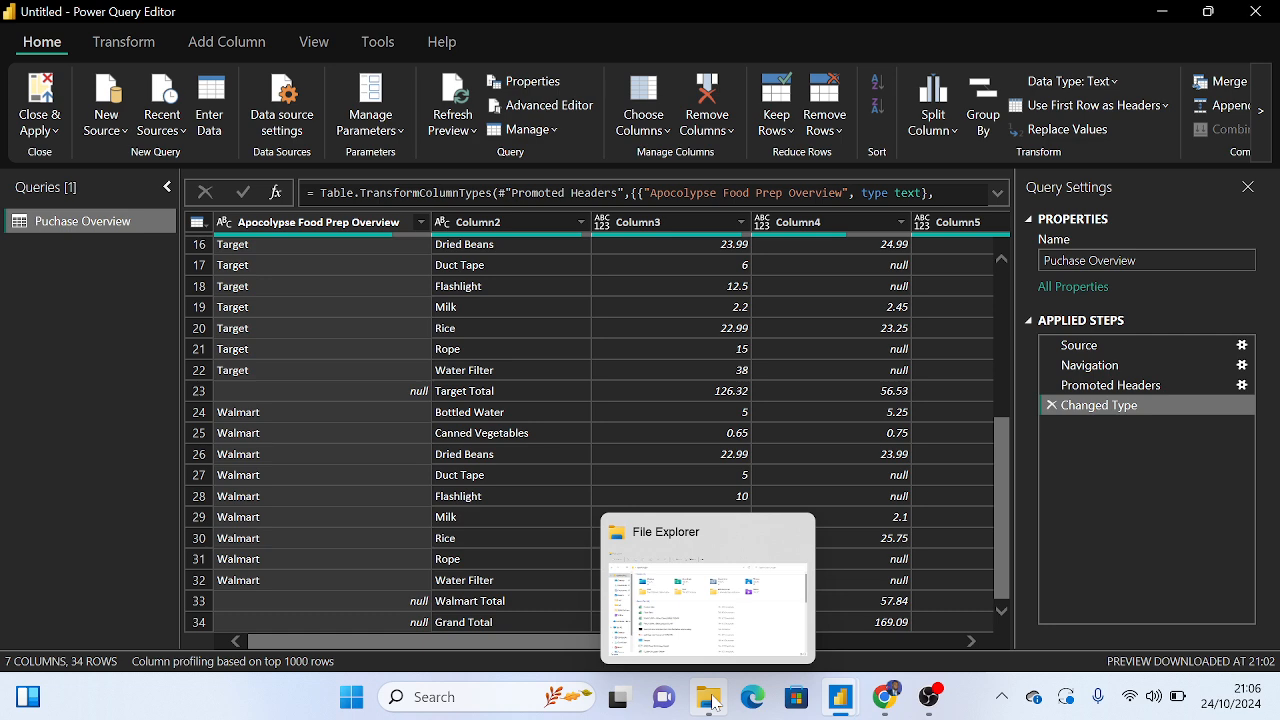
click(663, 640)
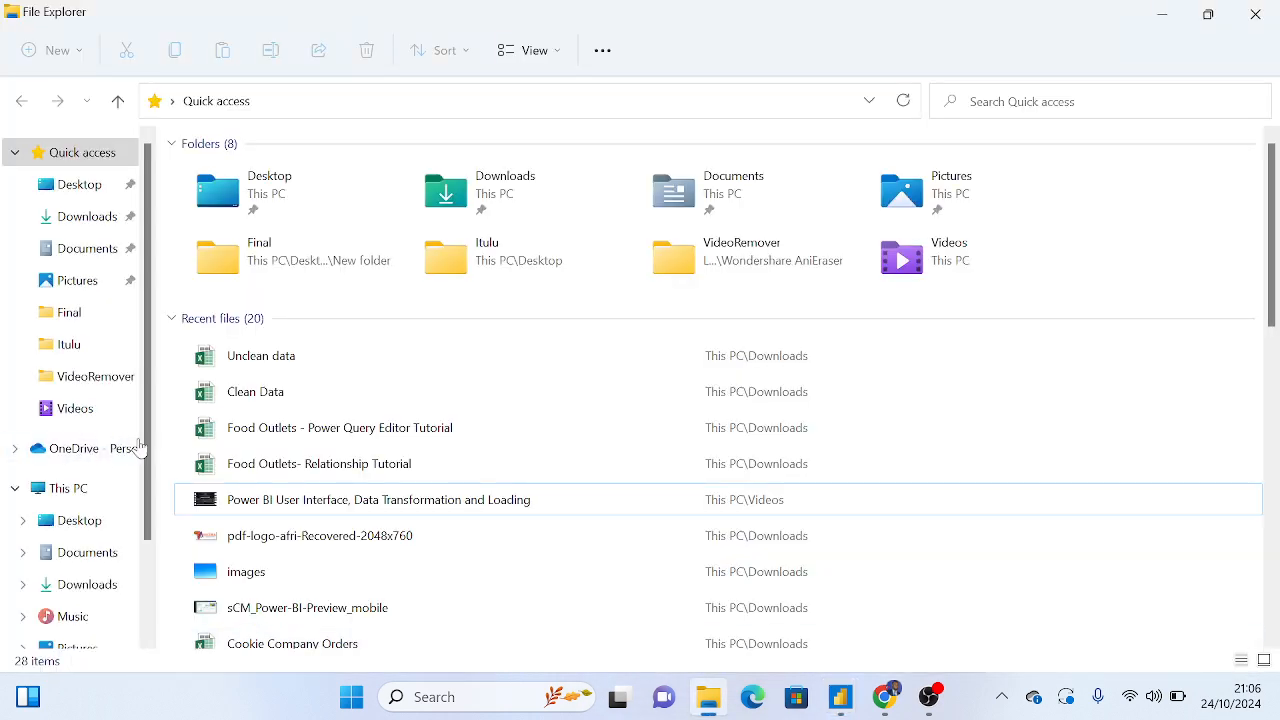
double_click(291, 360)
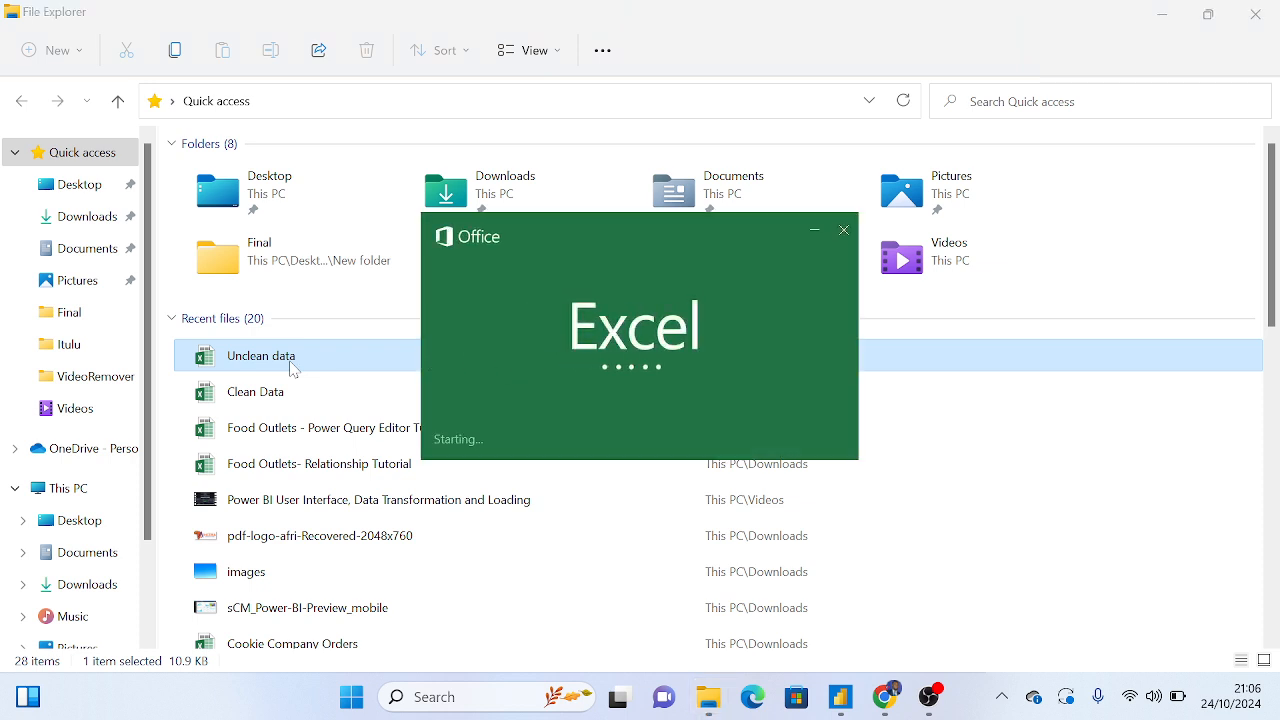
Copy the Walmart block with its total rows, A25:G35, and paste it directly below the table starting at A36
scroll(296, 400, down, 3)
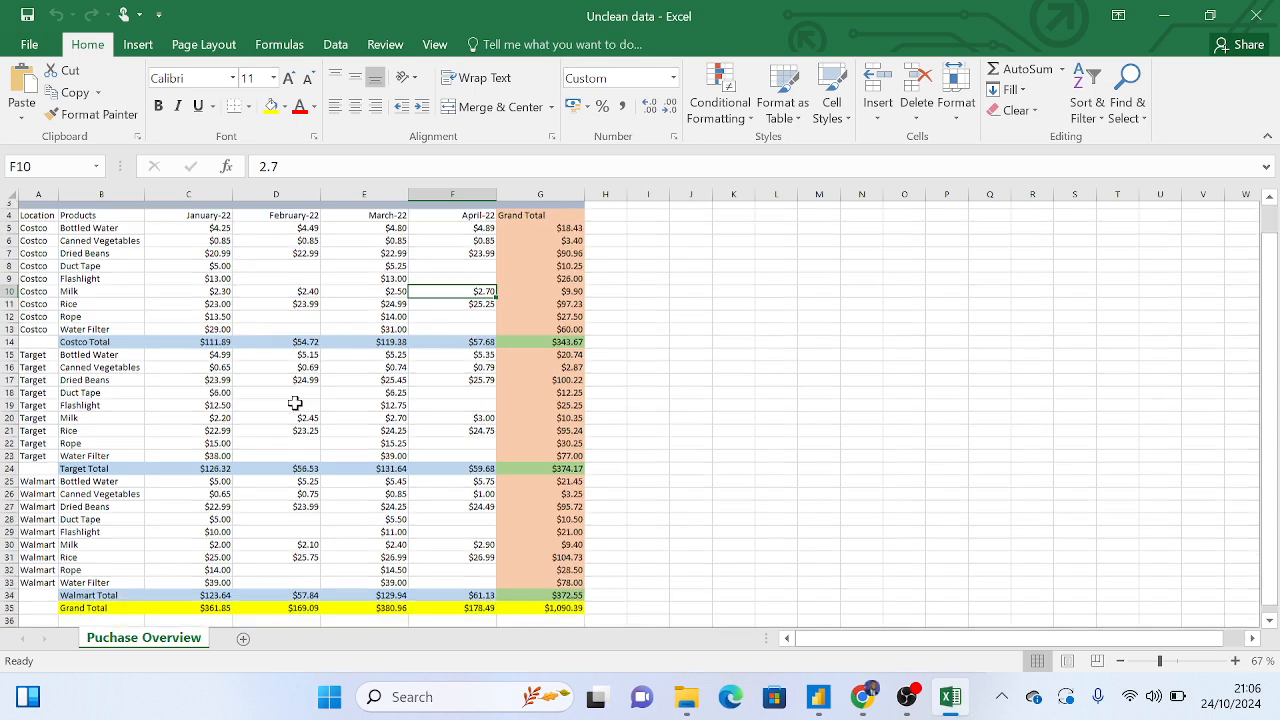
drag(48, 397, 40, 410)
drag(431, 471, 560, 522)
right_click(510, 450)
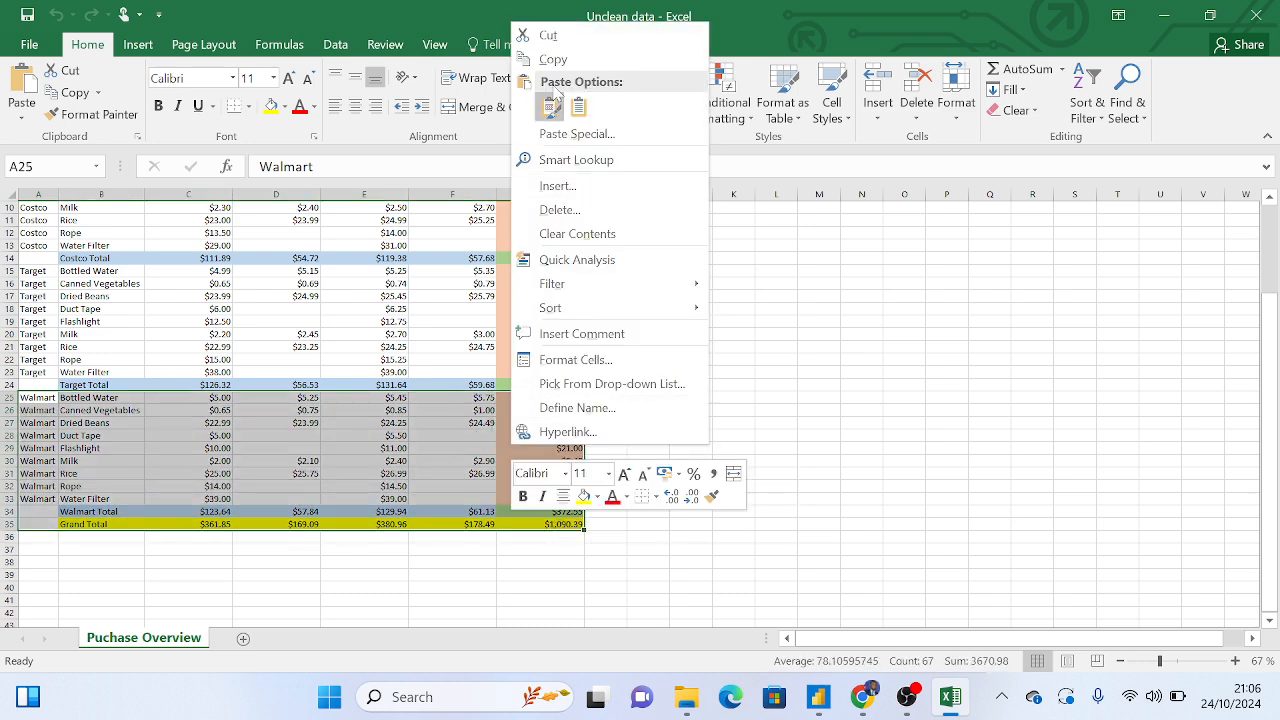
click(552, 59)
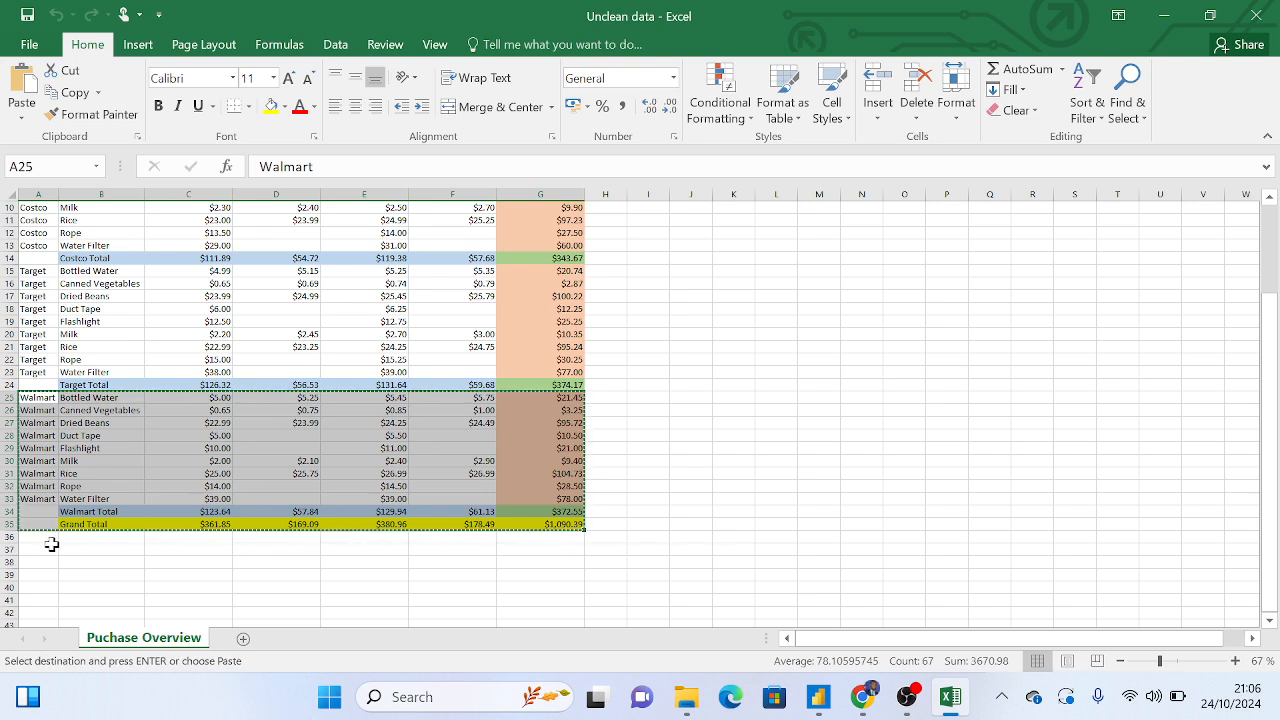
click(50, 538)
right_click(50, 538)
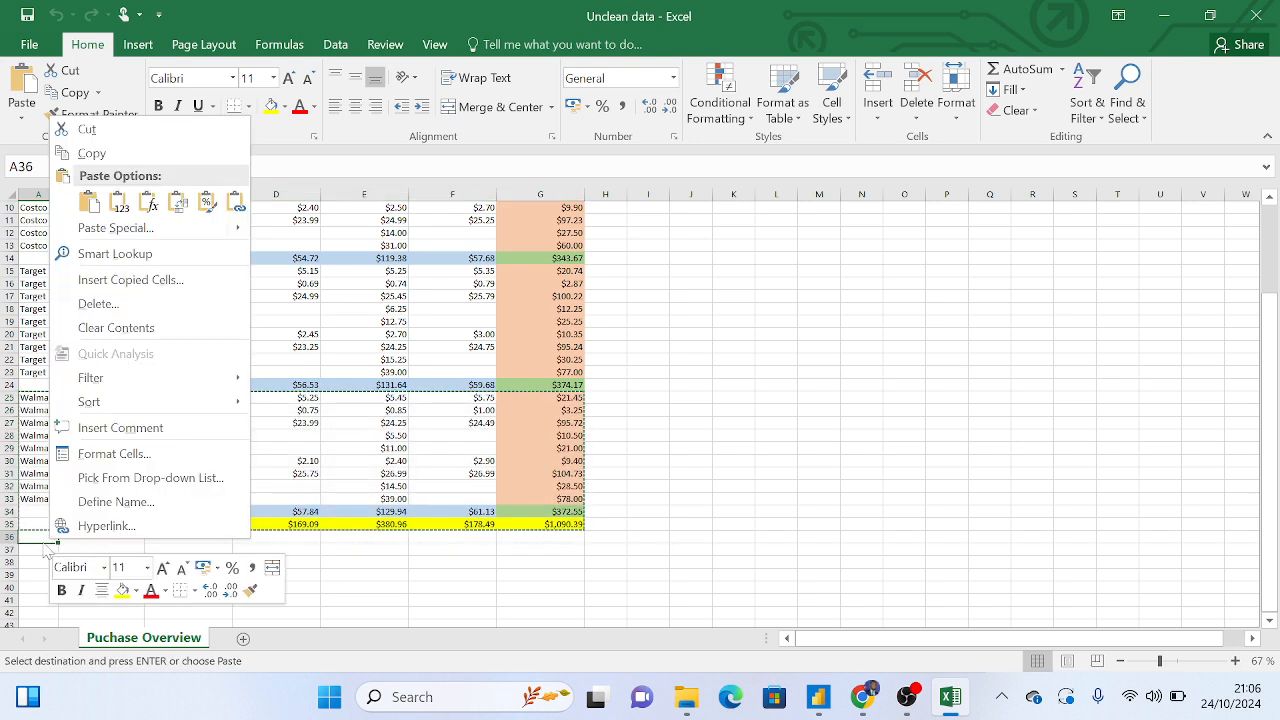
key(Escape)
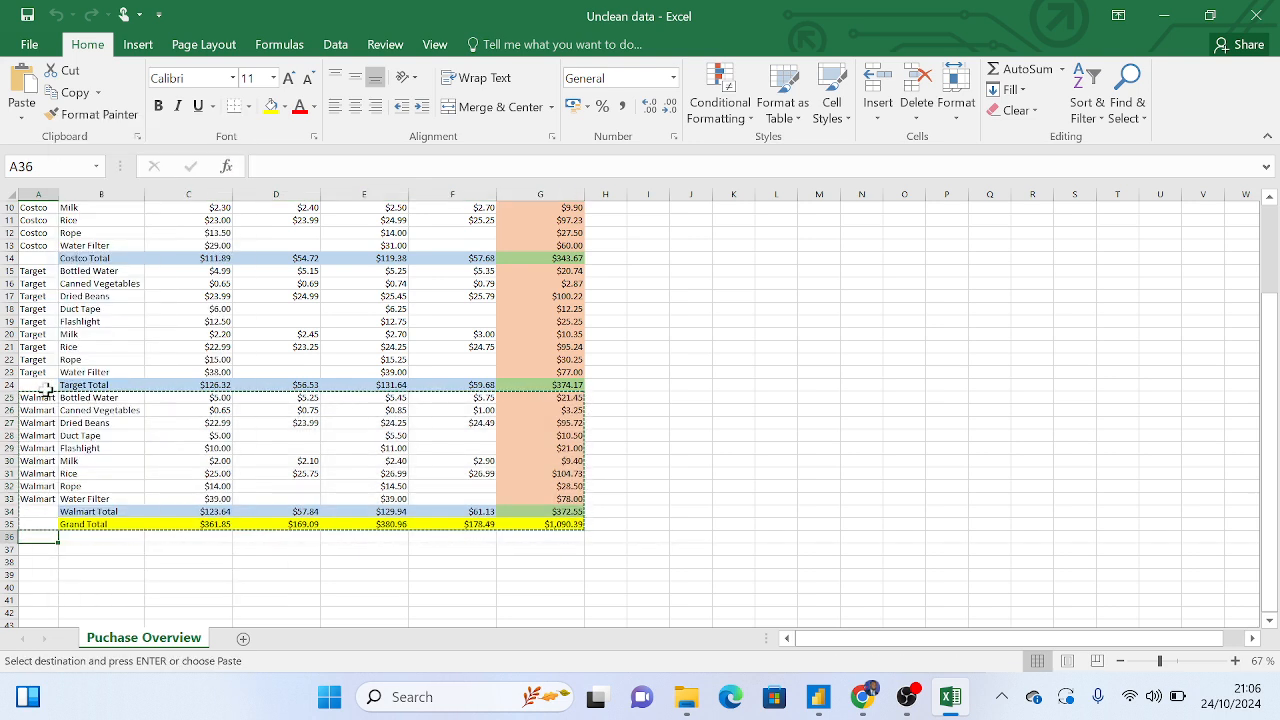
right_click(40, 540)
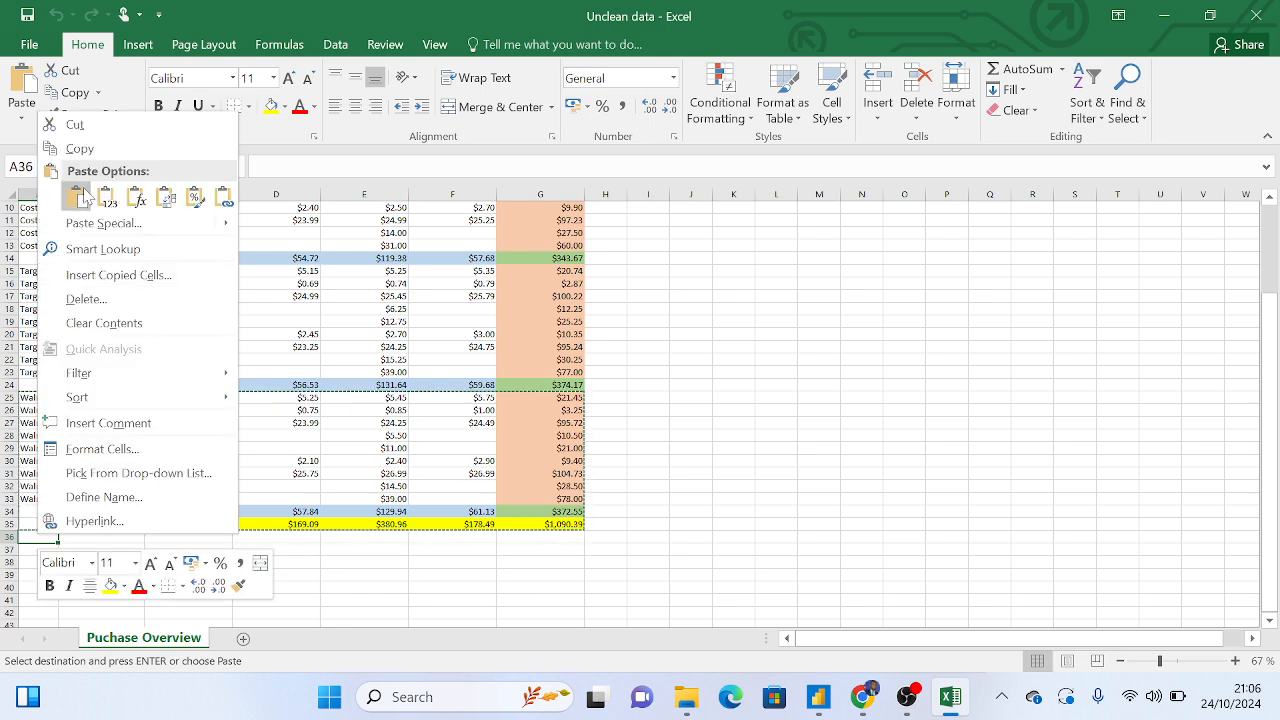
click(77, 197)
scroll(275, 395, down, 3)
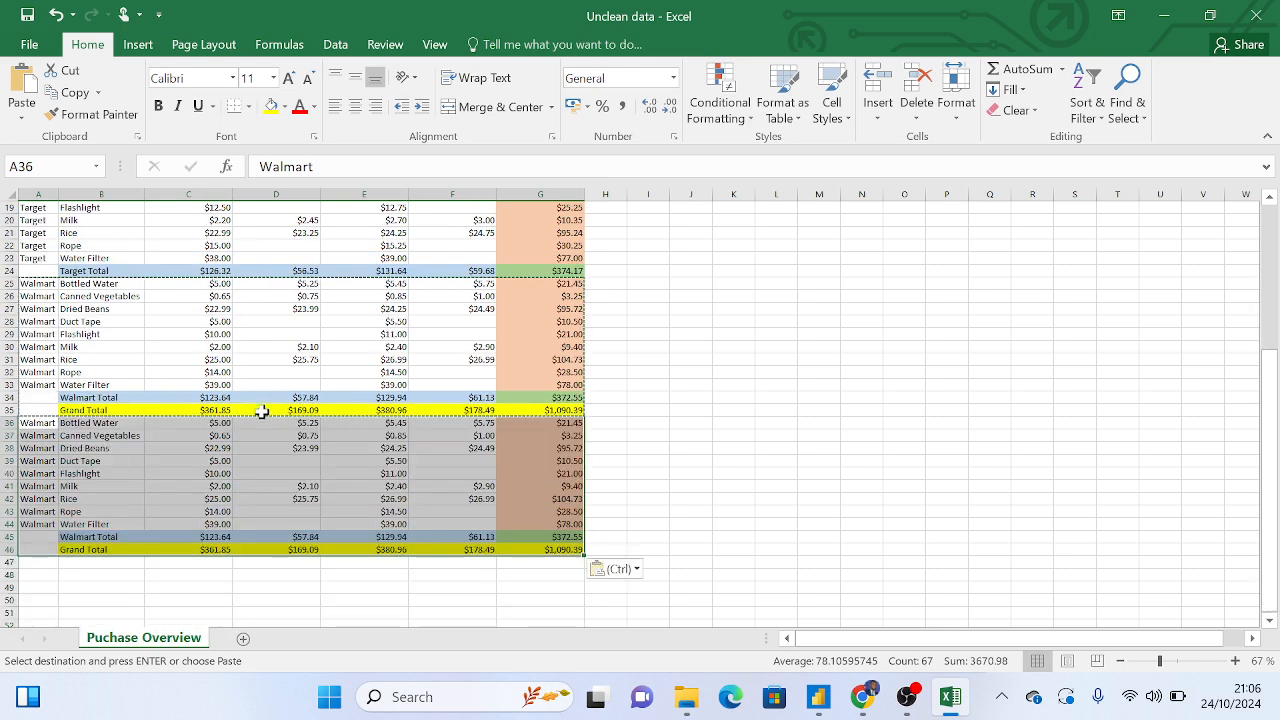
Set the location in A36 to Abu and fill it down through A44
click(33, 427)
text(Abu)
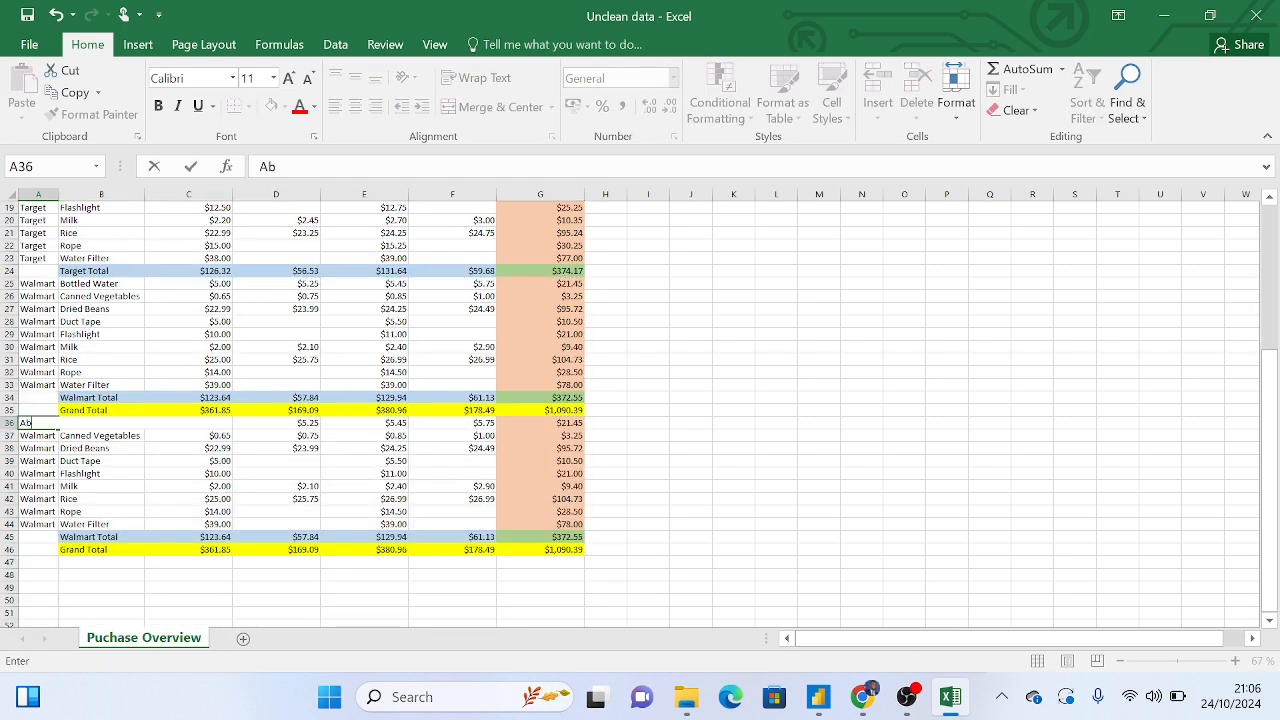
click(30, 448)
click(50, 426)
drag(50, 426, 50, 525)
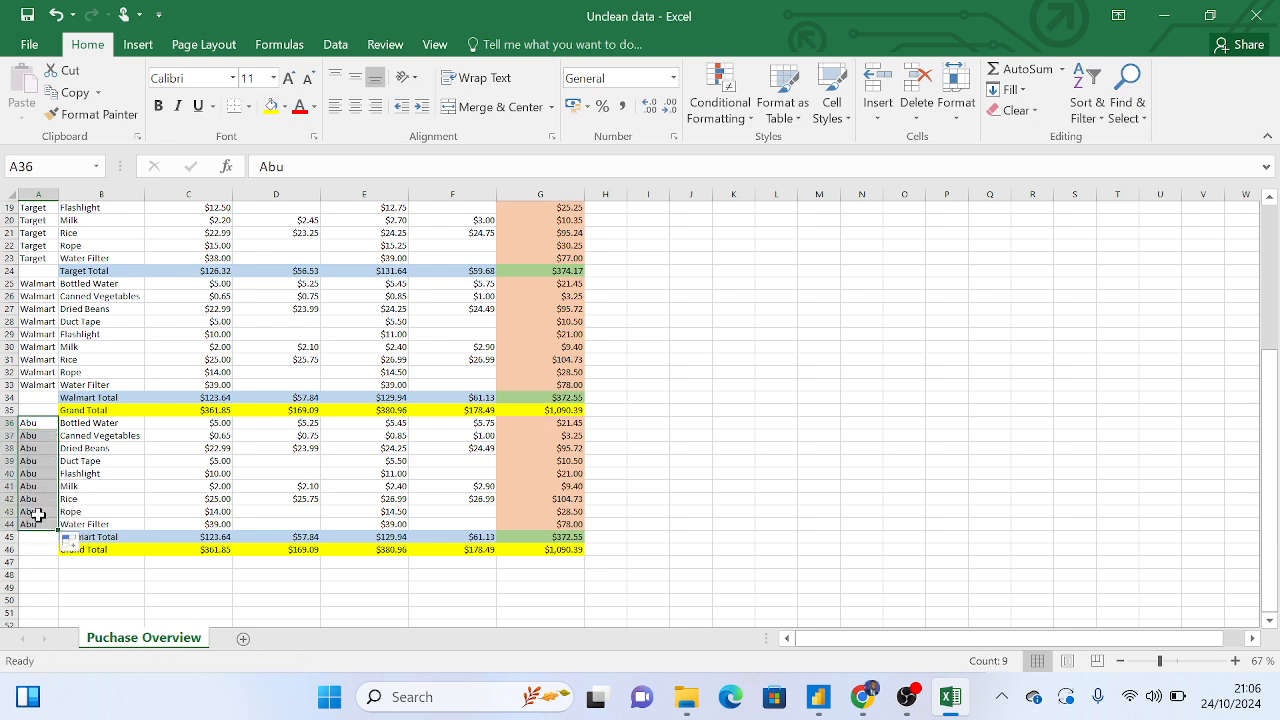
Change the pasted block's subtotal label in B45 to Abu Total
click(38, 511)
right_click(38, 511)
click(110, 133)
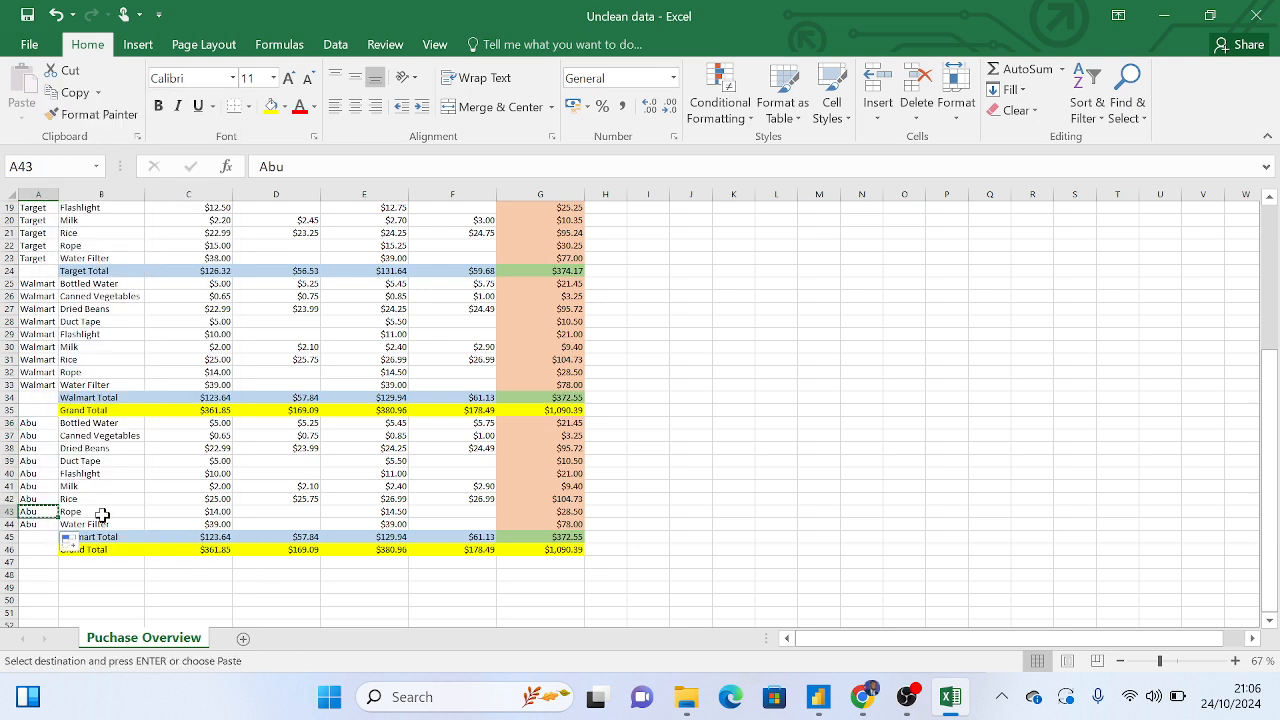
click(68, 540)
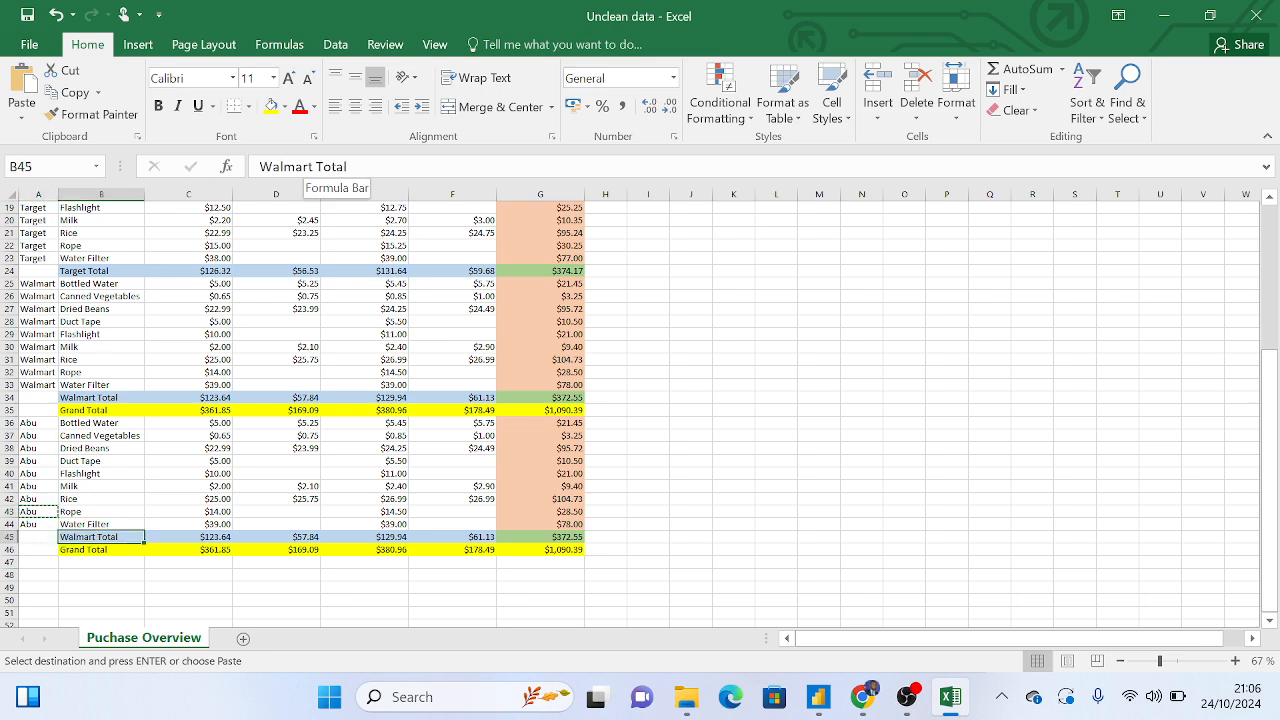
drag(313, 166, 256, 162)
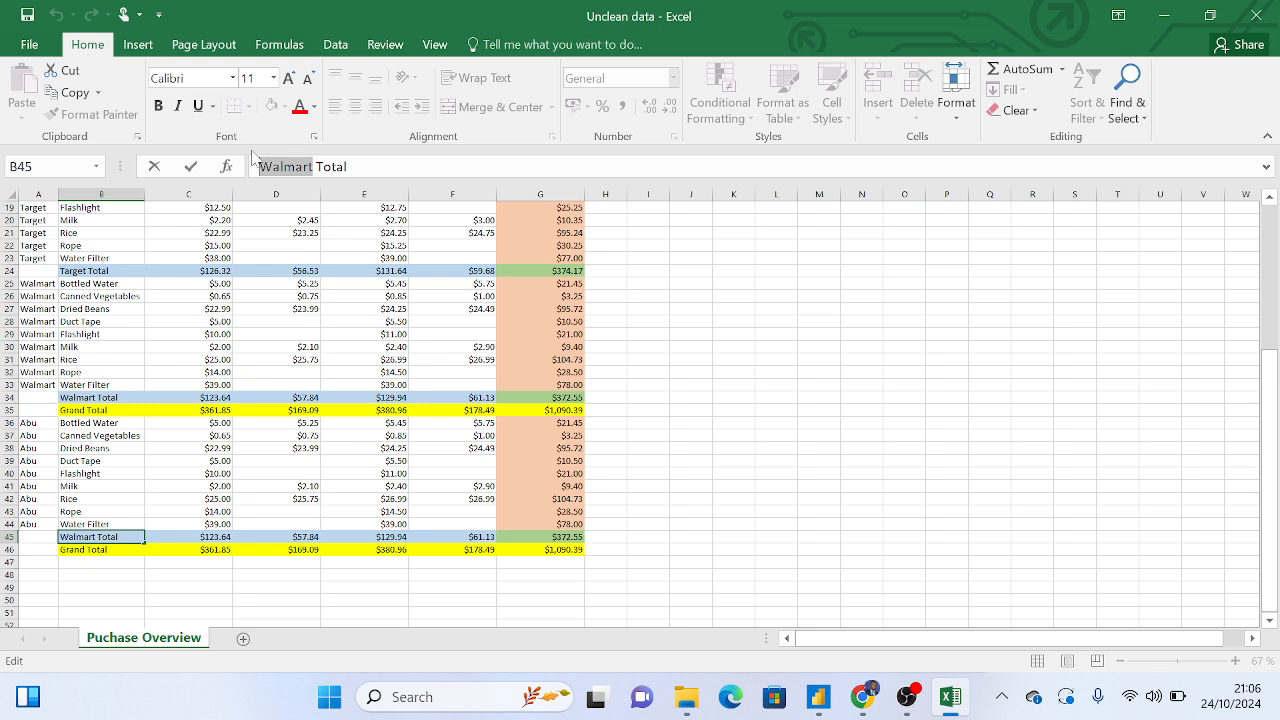
right_click(289, 166)
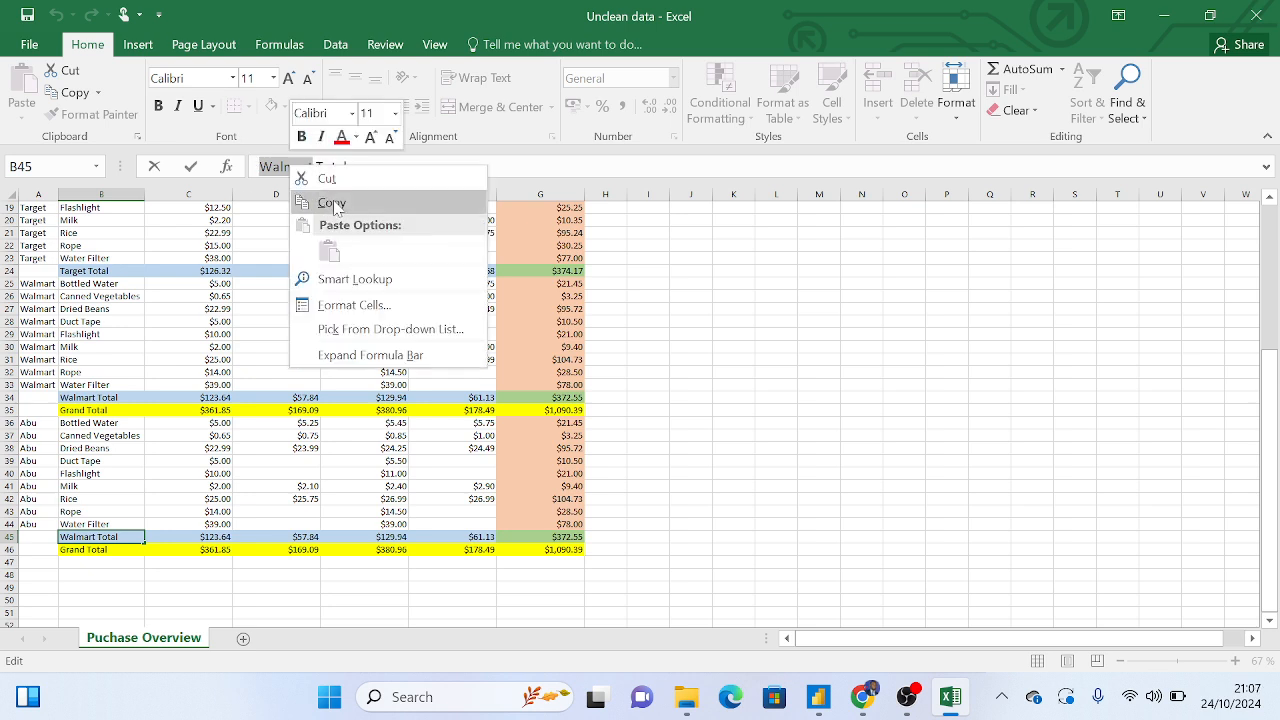
key(Escape)
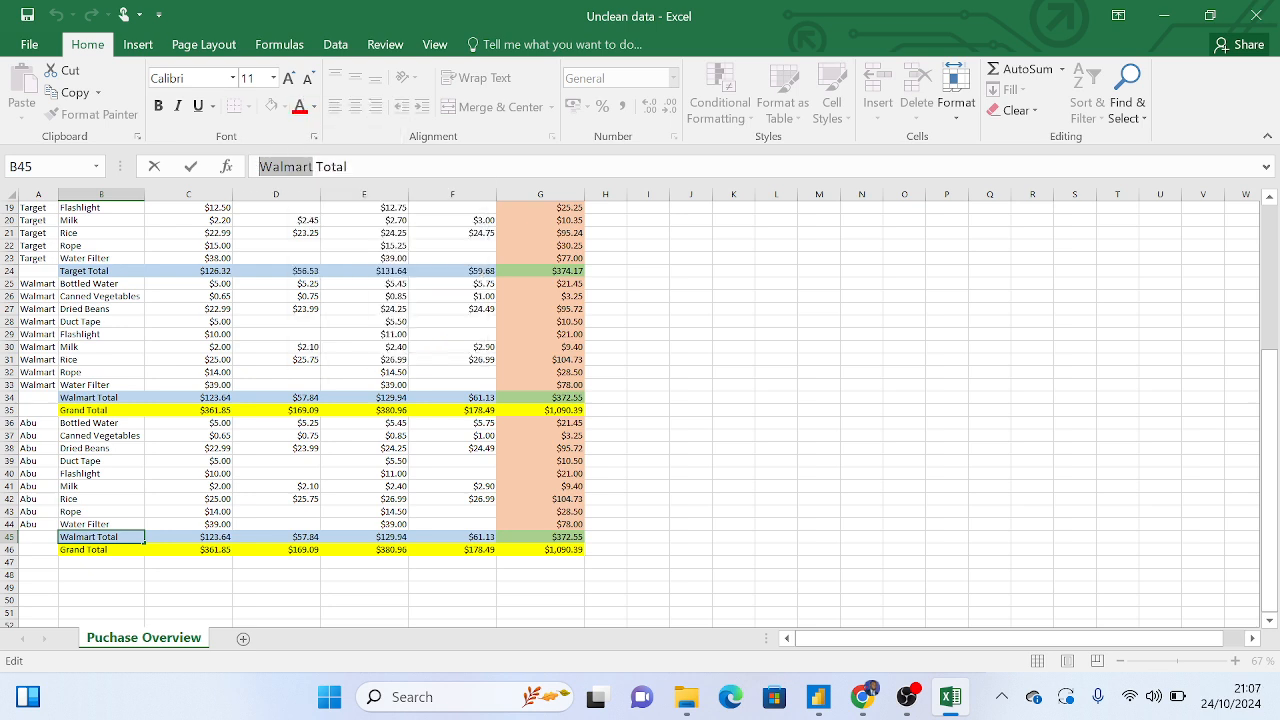
text(Abu)
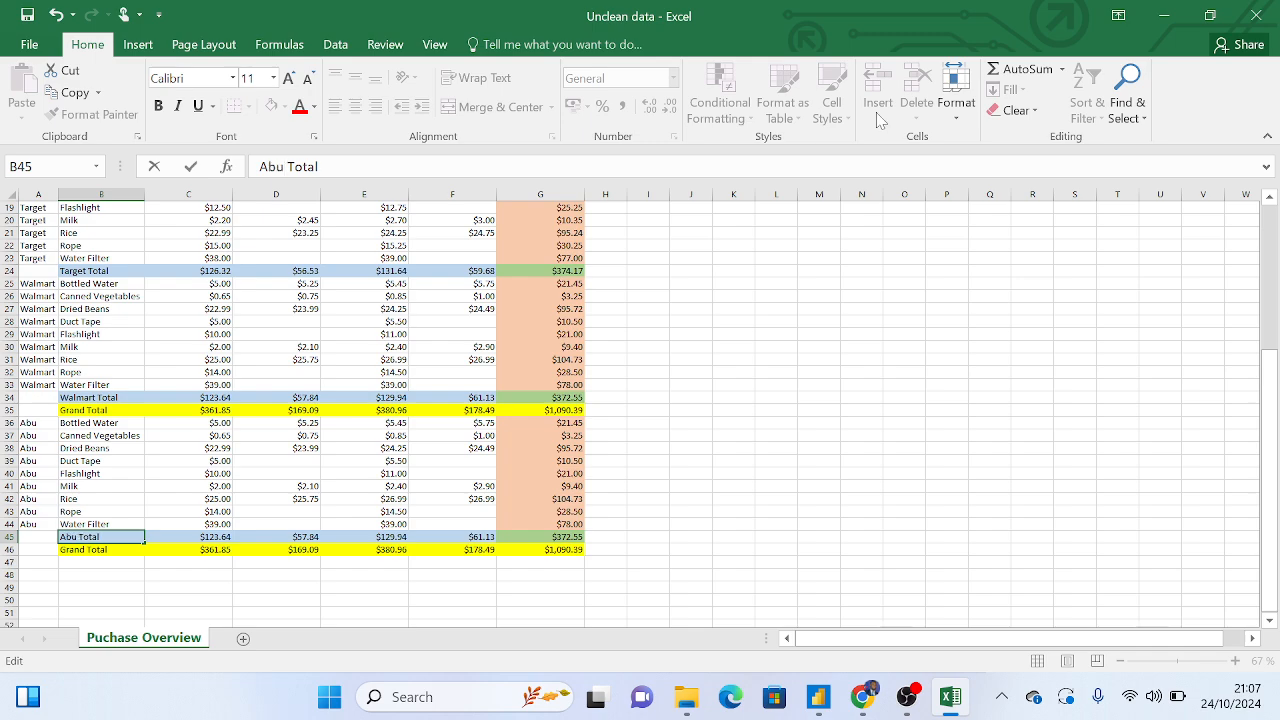
click(946, 382)
Delete the Grand Total row 35 between the Walmart and Abu blocks, and undo the deletion
scroll(520, 477, up, 4)
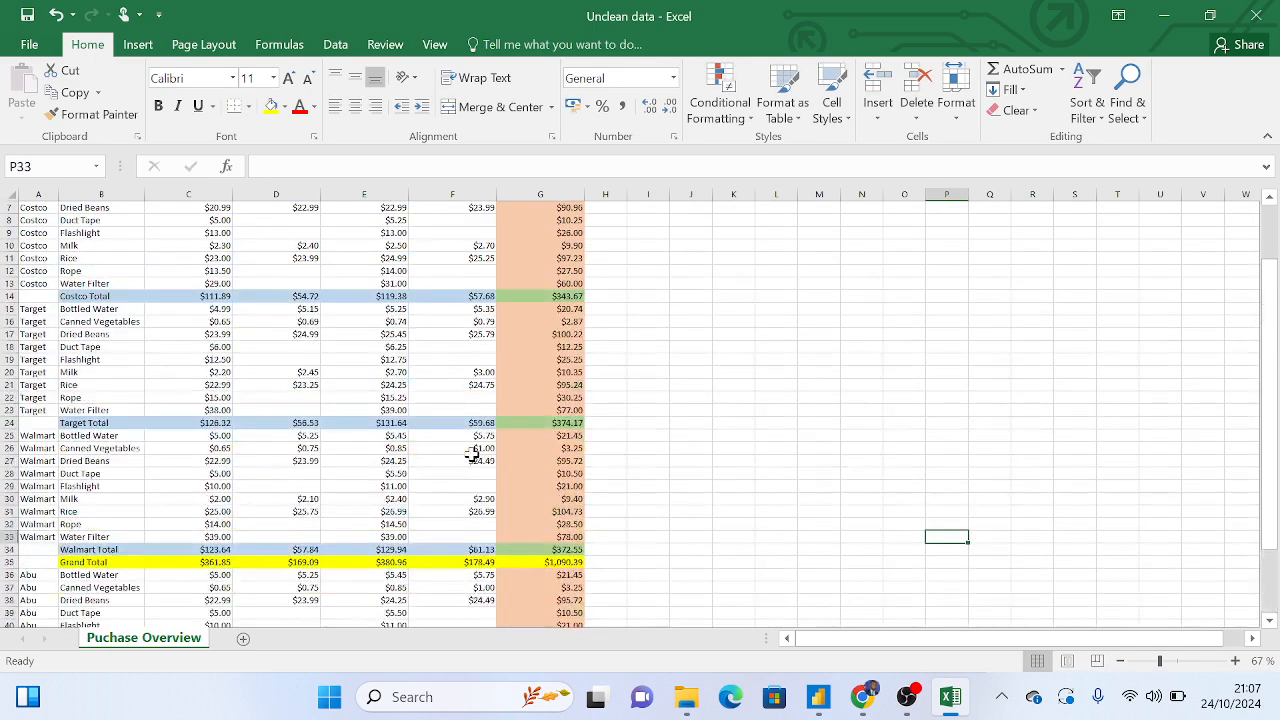
scroll(473, 453, up, 2)
scroll(469, 451, down, 6)
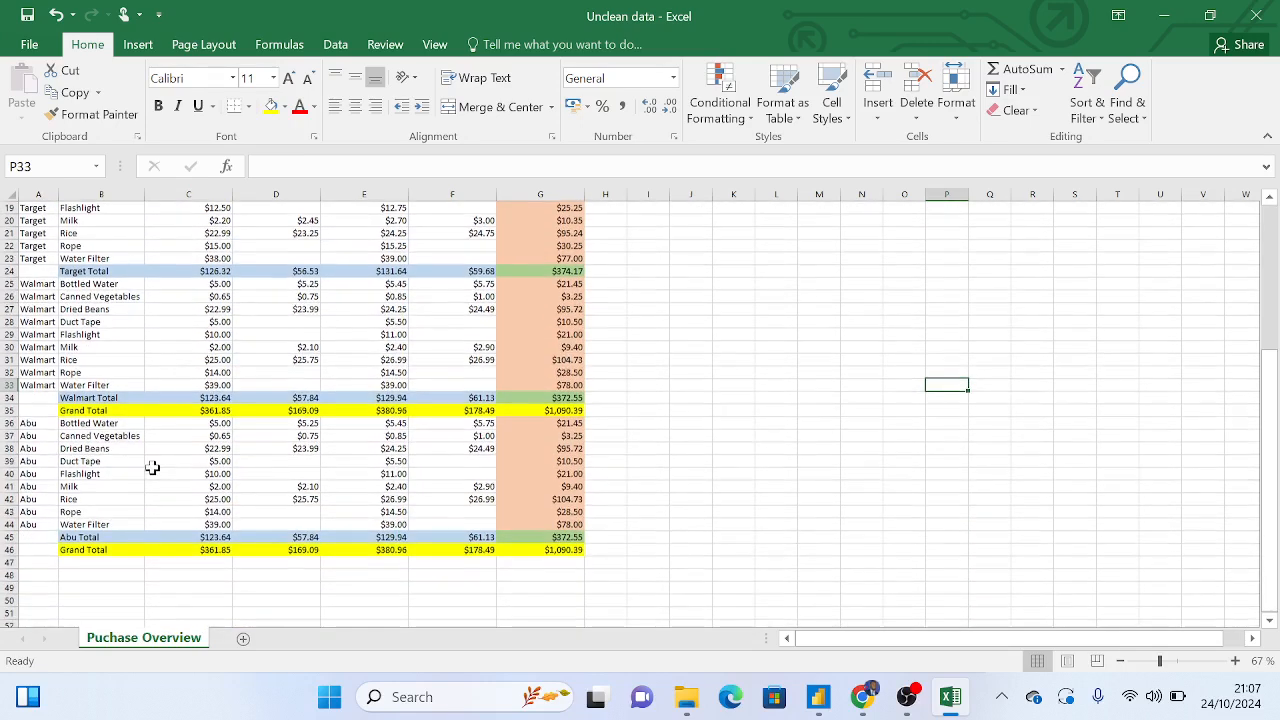
click(12, 410)
right_click(12, 410)
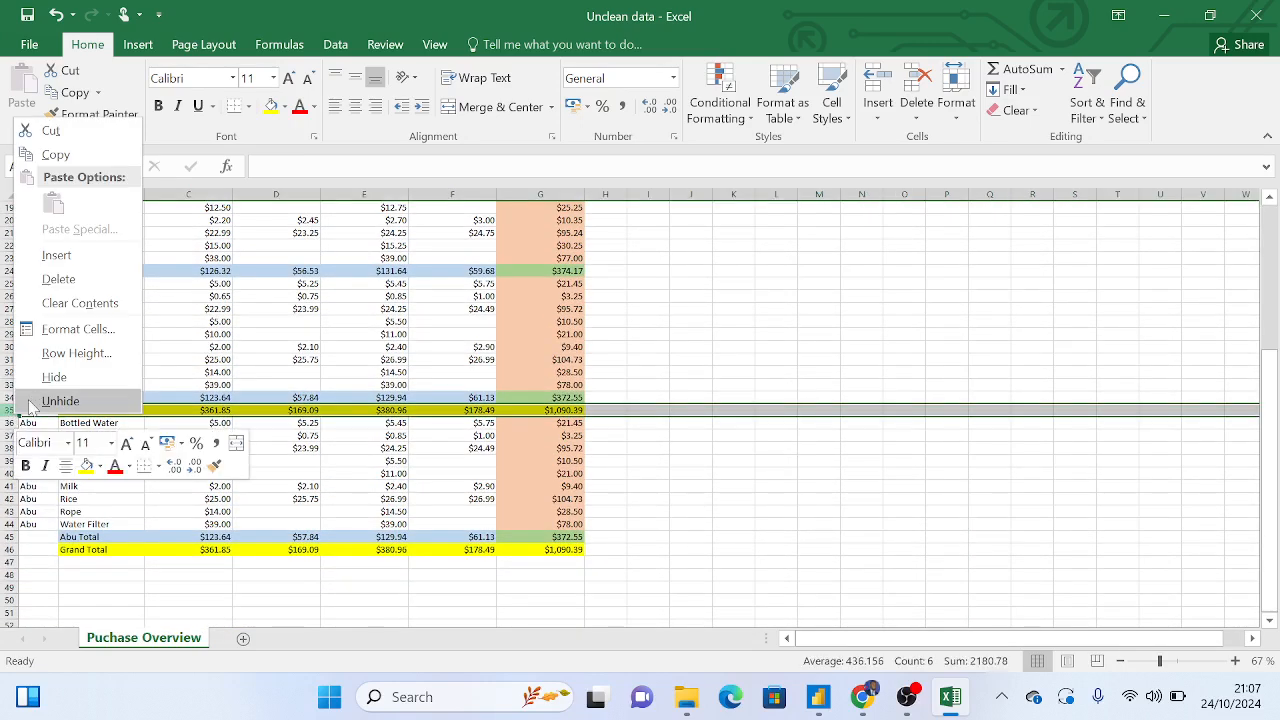
click(55, 281)
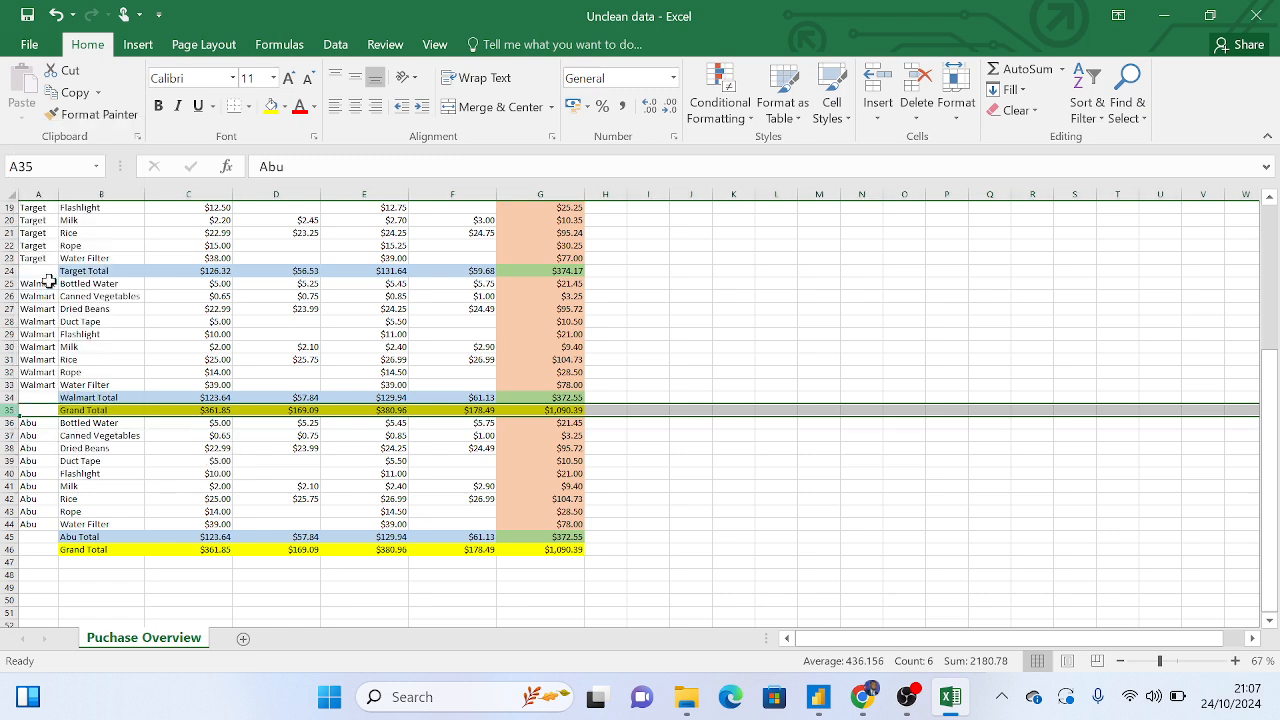
click(55, 15)
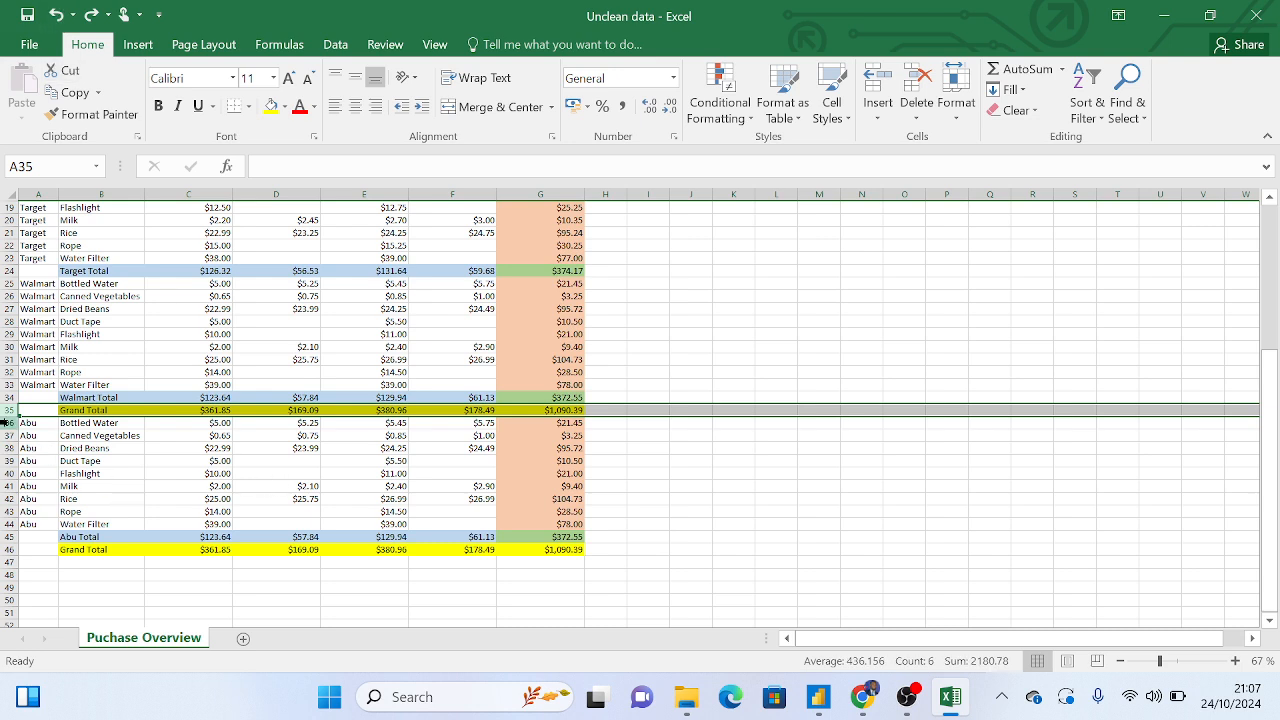
Select the added rows from row 36 down for review, and close the Unclean data workbook
drag(10, 422, 62, 575)
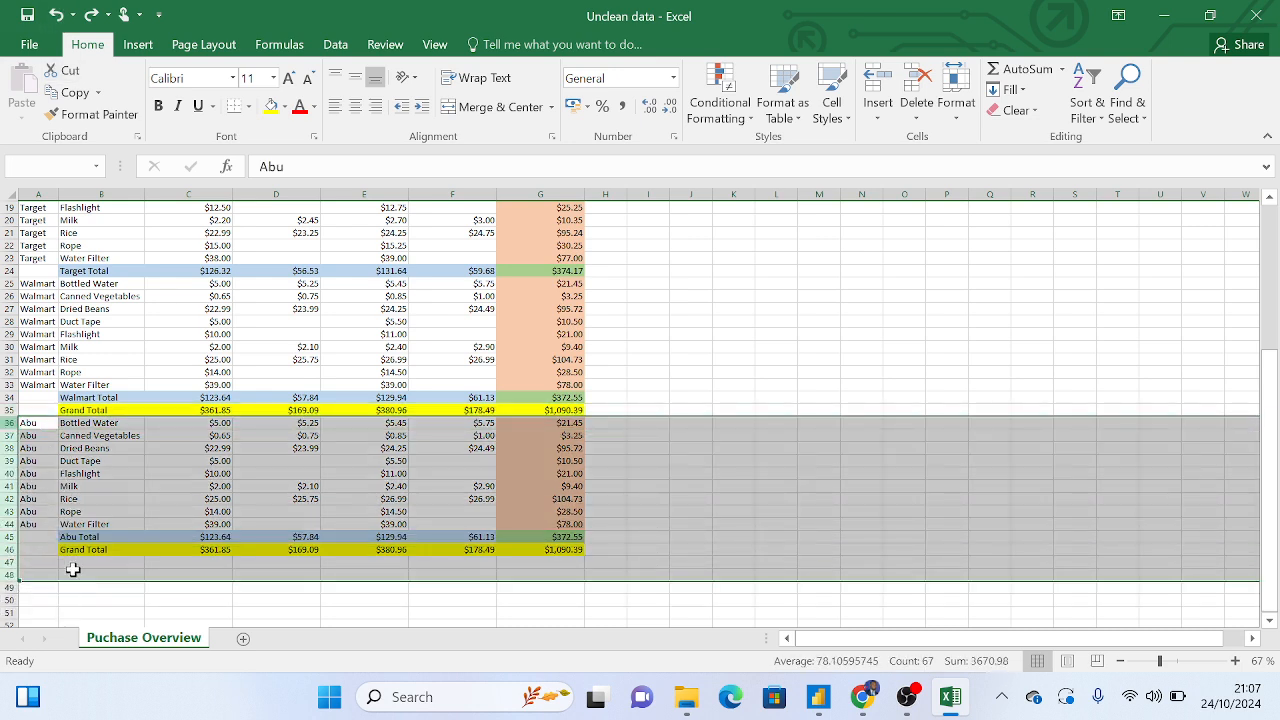
click(1256, 15)
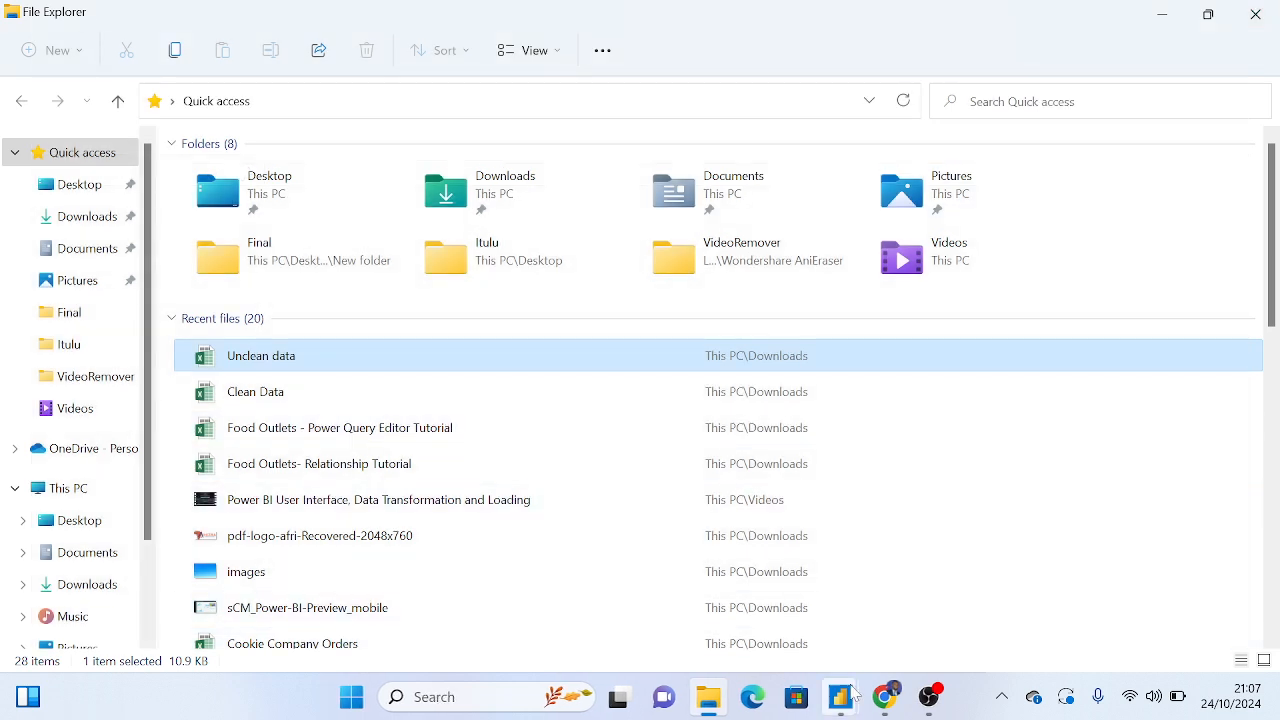
Switch back to Power Query Editor and refresh the Puchase Overview query's preview from the edited workbook
click(885, 697)
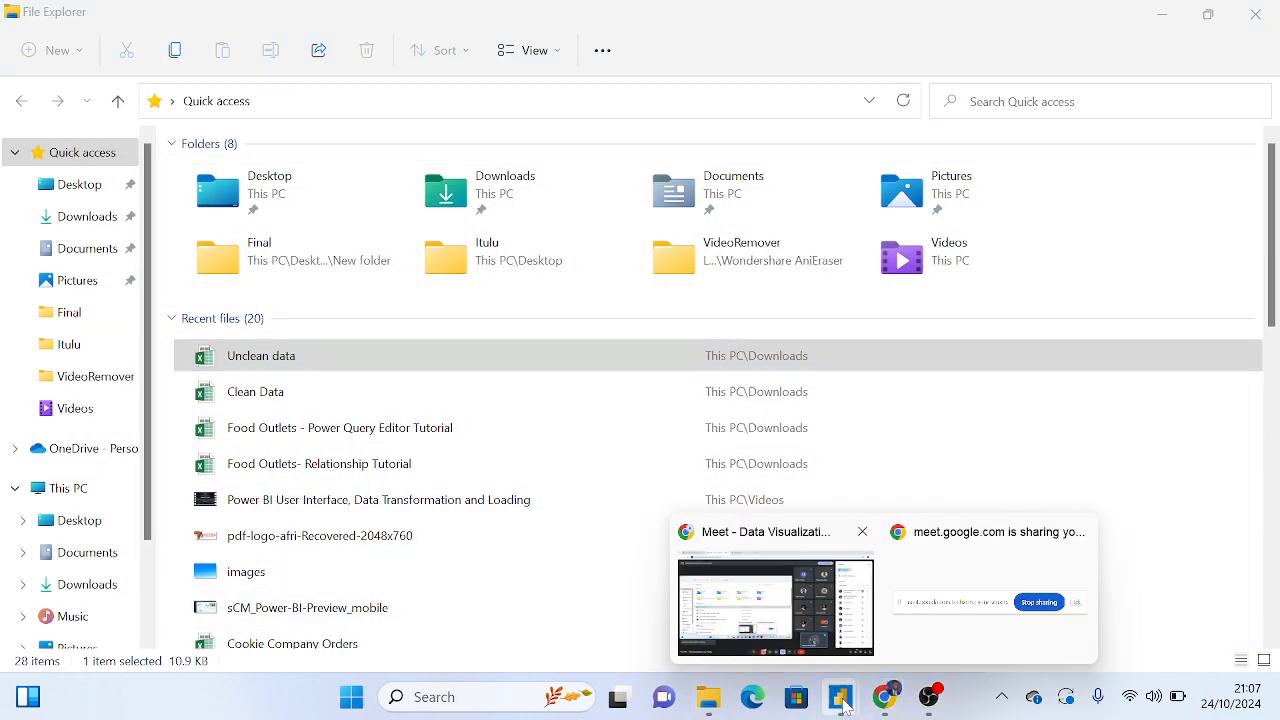
mouse_move(840, 697)
click(745, 620)
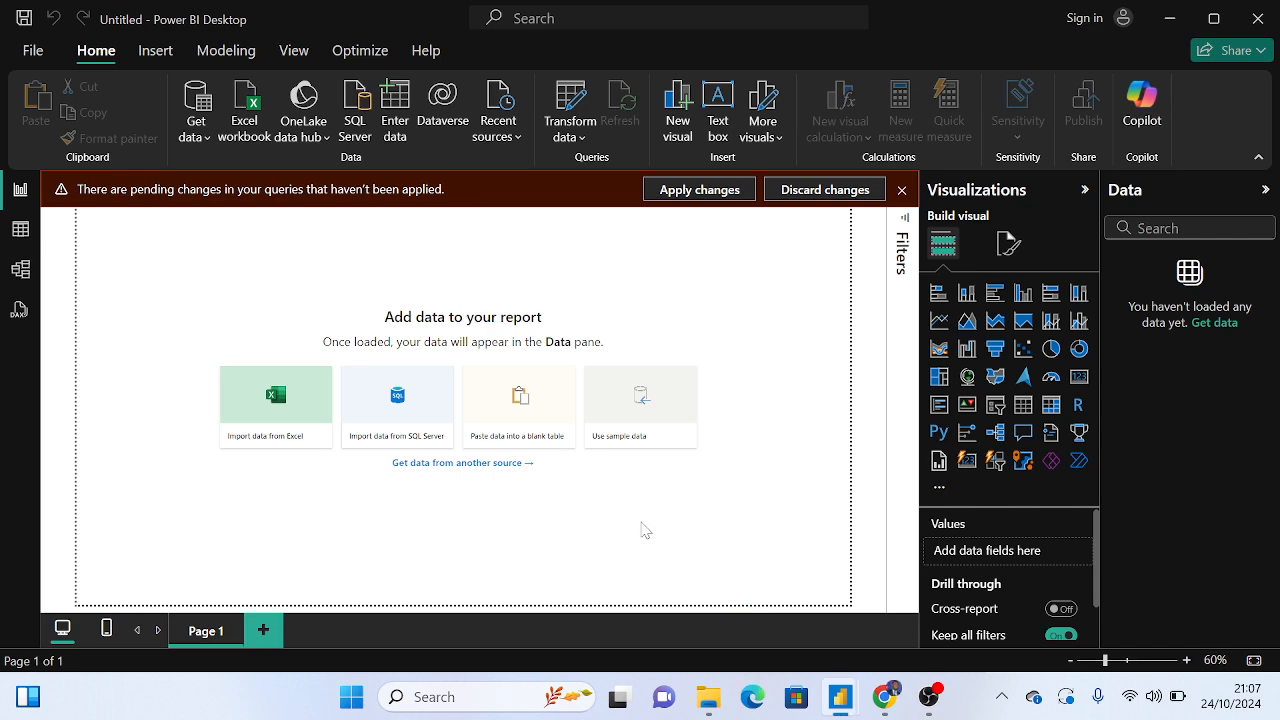
mouse_move(841, 700)
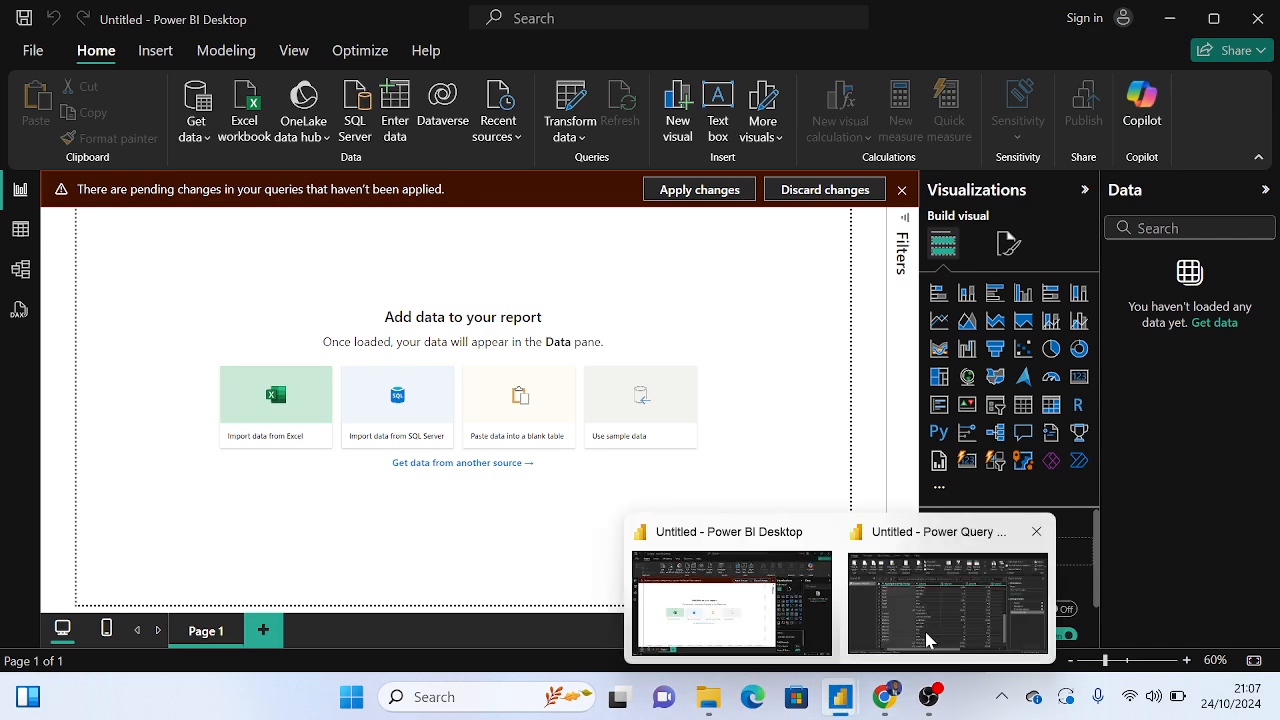
click(922, 625)
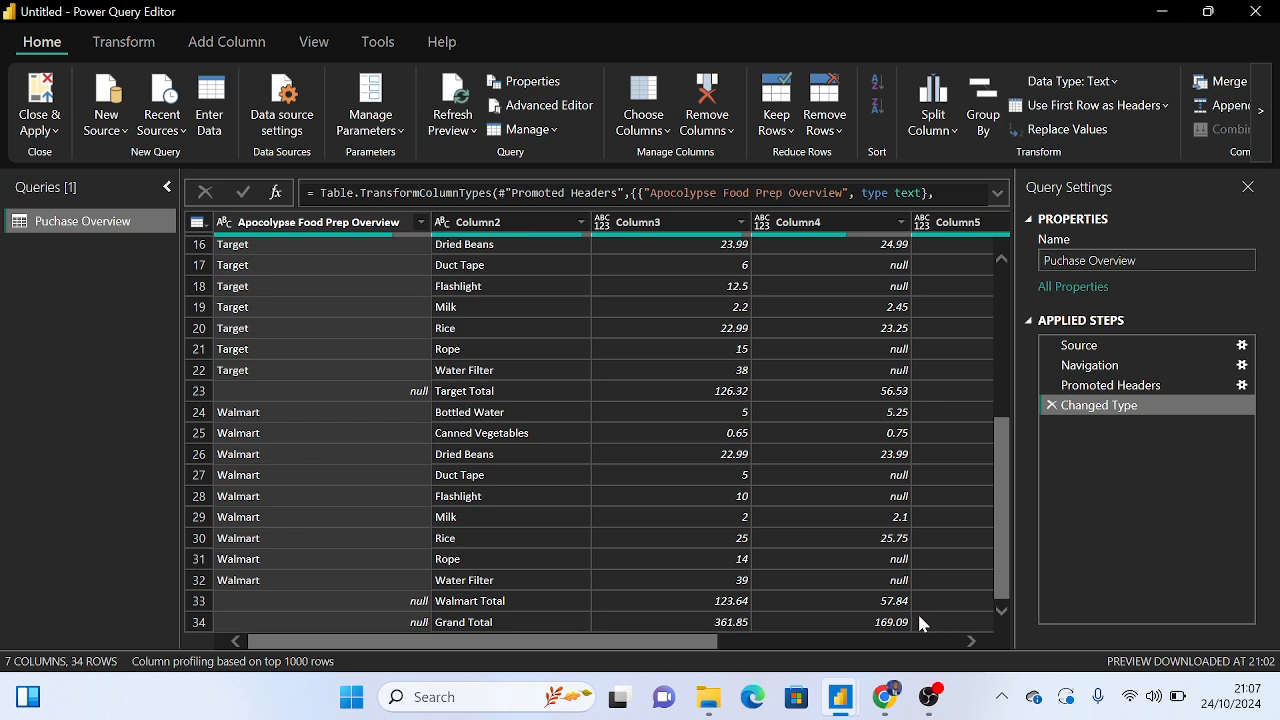
click(458, 98)
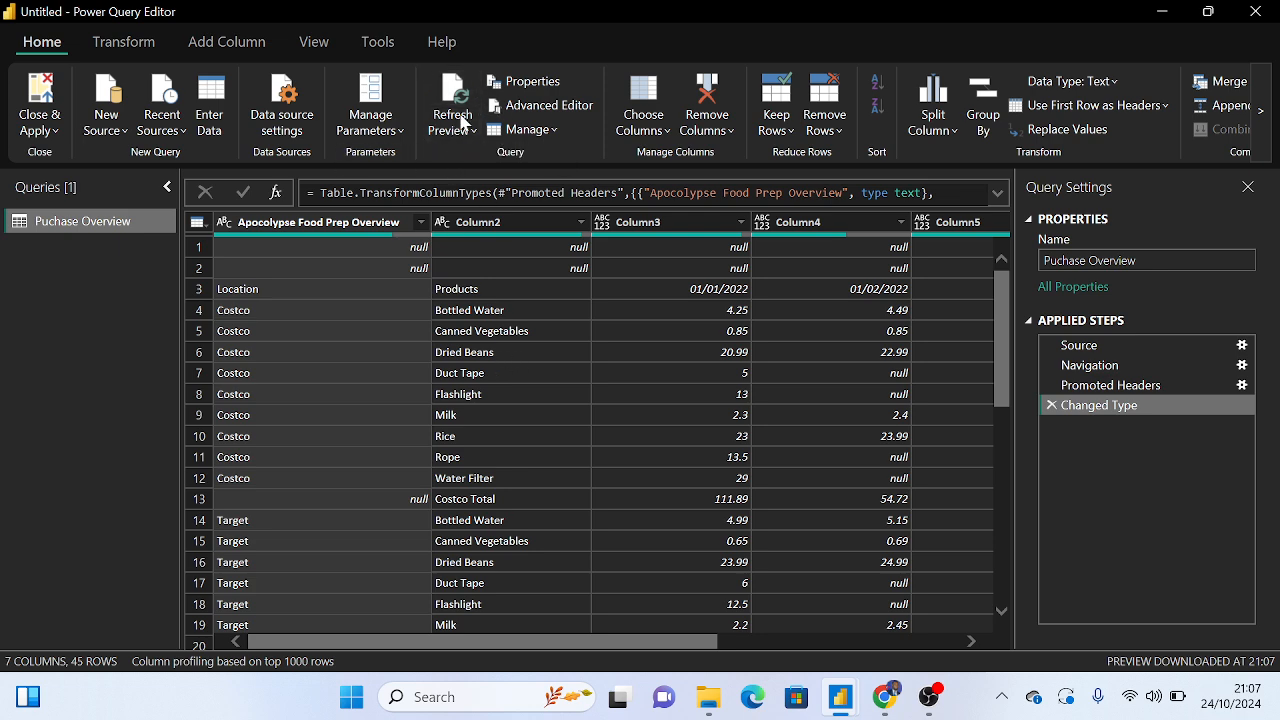
click(465, 103)
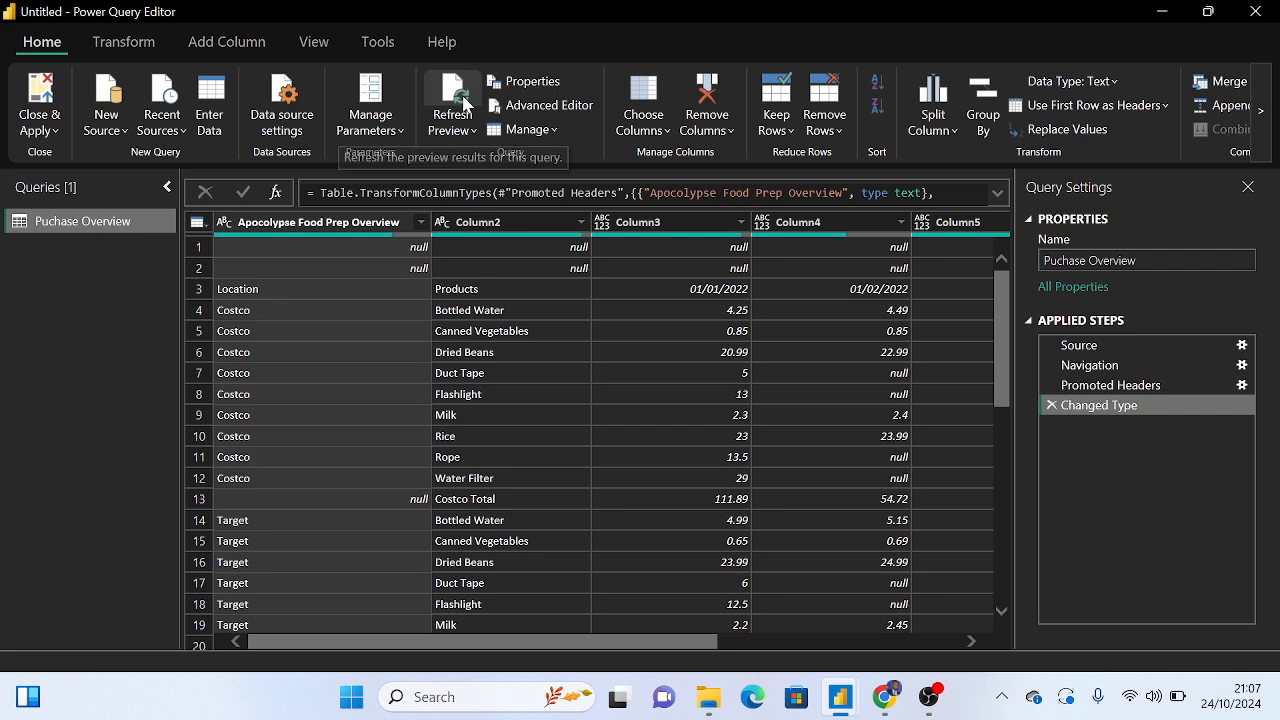
Reopen the Unclean data workbook, delete rows 36 to 48 holding the added Abu block, and save and close the file
scroll(540, 430, down, 9)
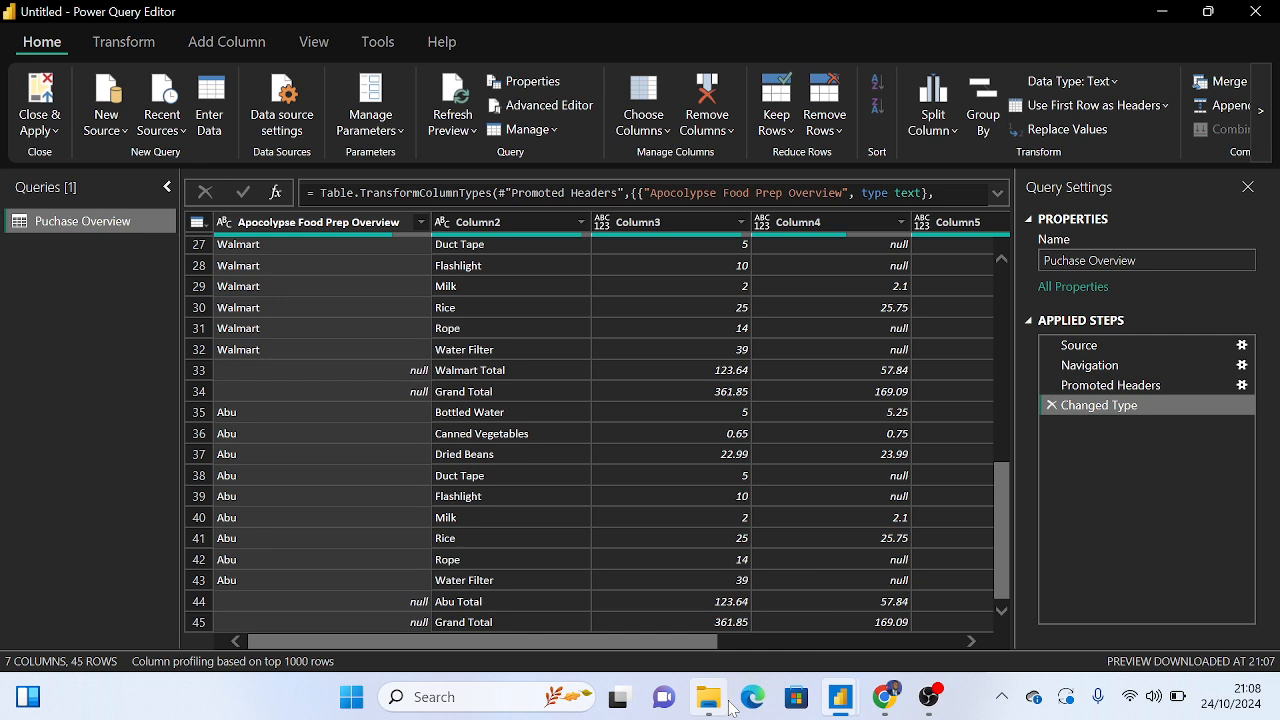
mouse_move(729, 709)
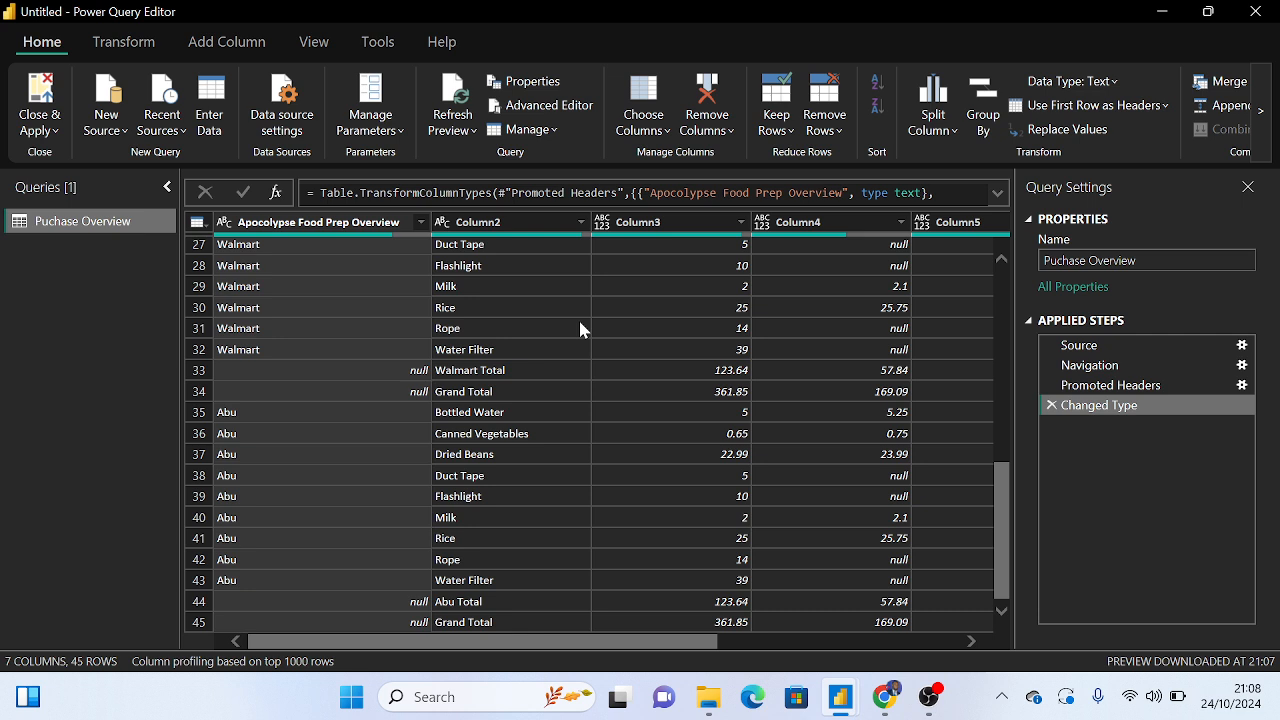
click(710, 702)
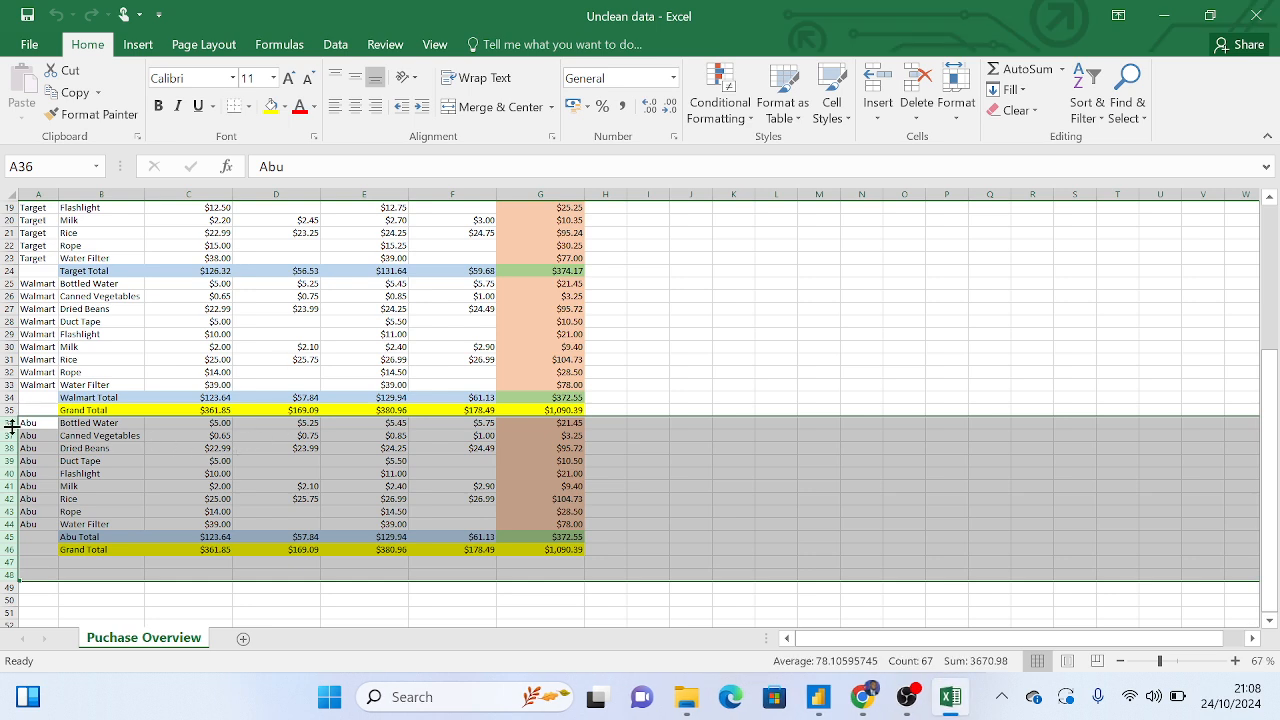
right_click(10, 425)
click(62, 293)
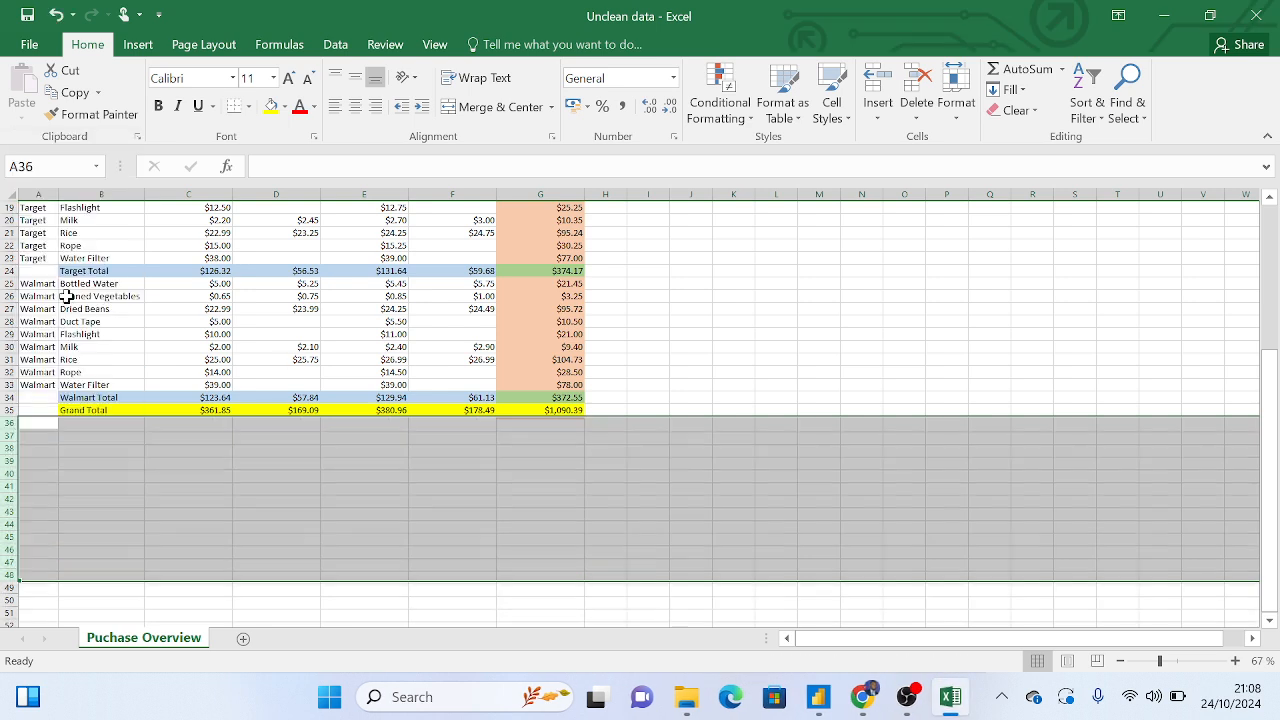
click(31, 14)
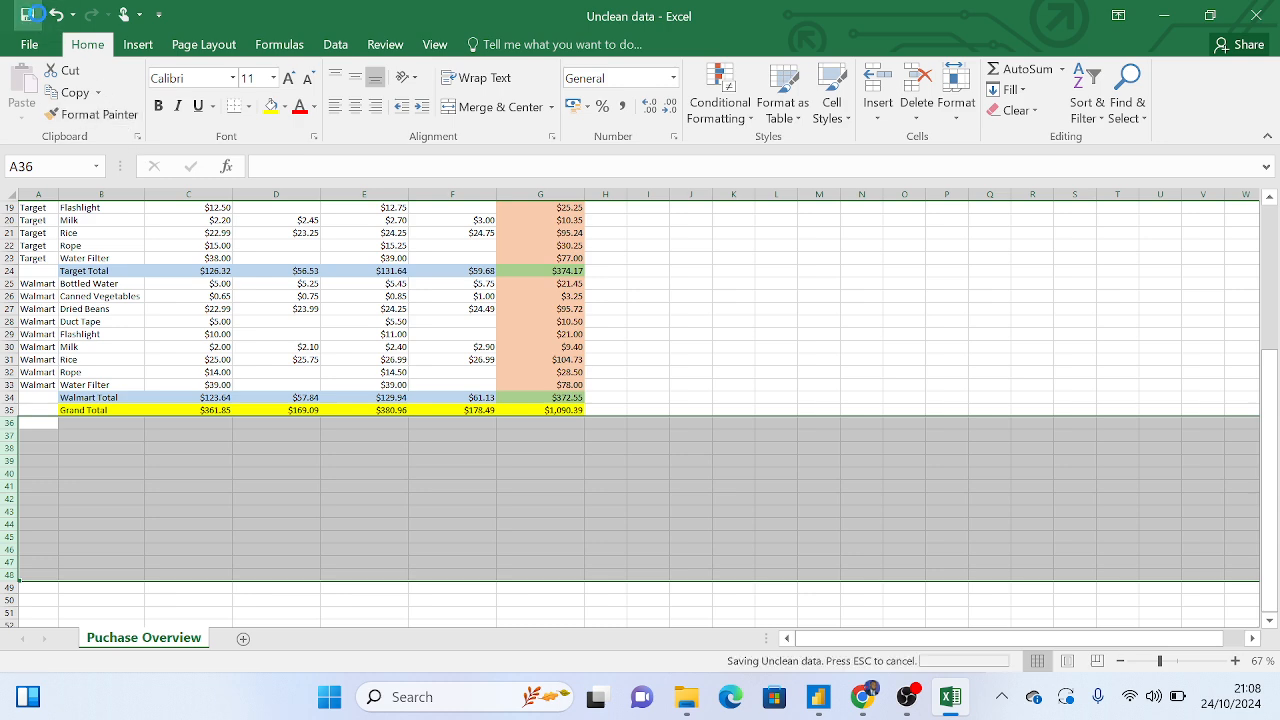
click(1256, 14)
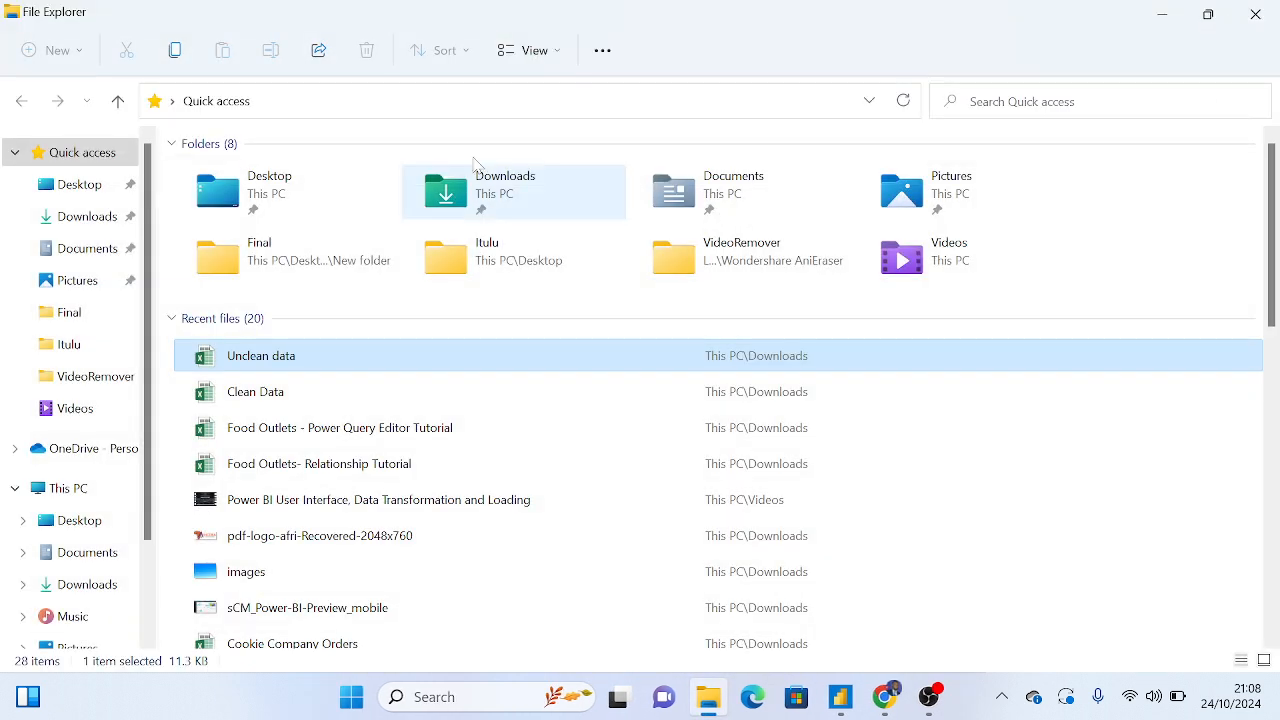
Switch back to Power Query Editor, refresh the Puchase Overview preview, and check the end of the table for the removed Abu rows
mouse_move(858, 690)
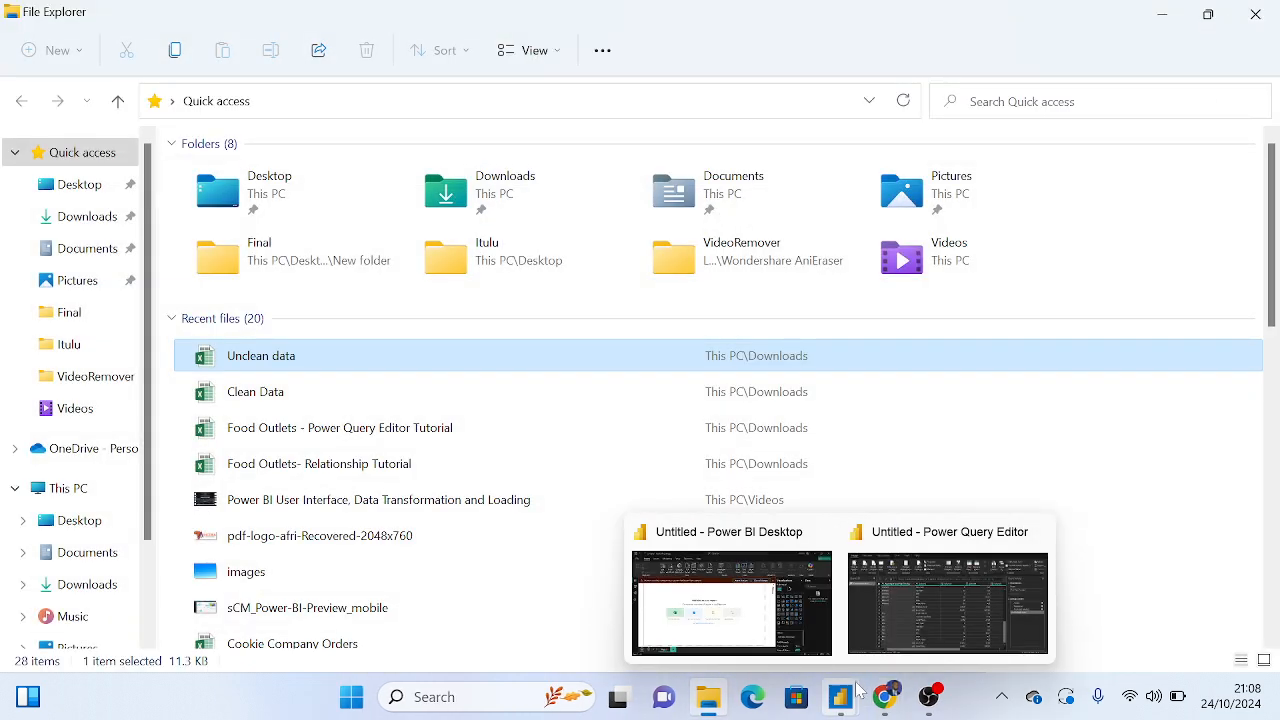
click(877, 620)
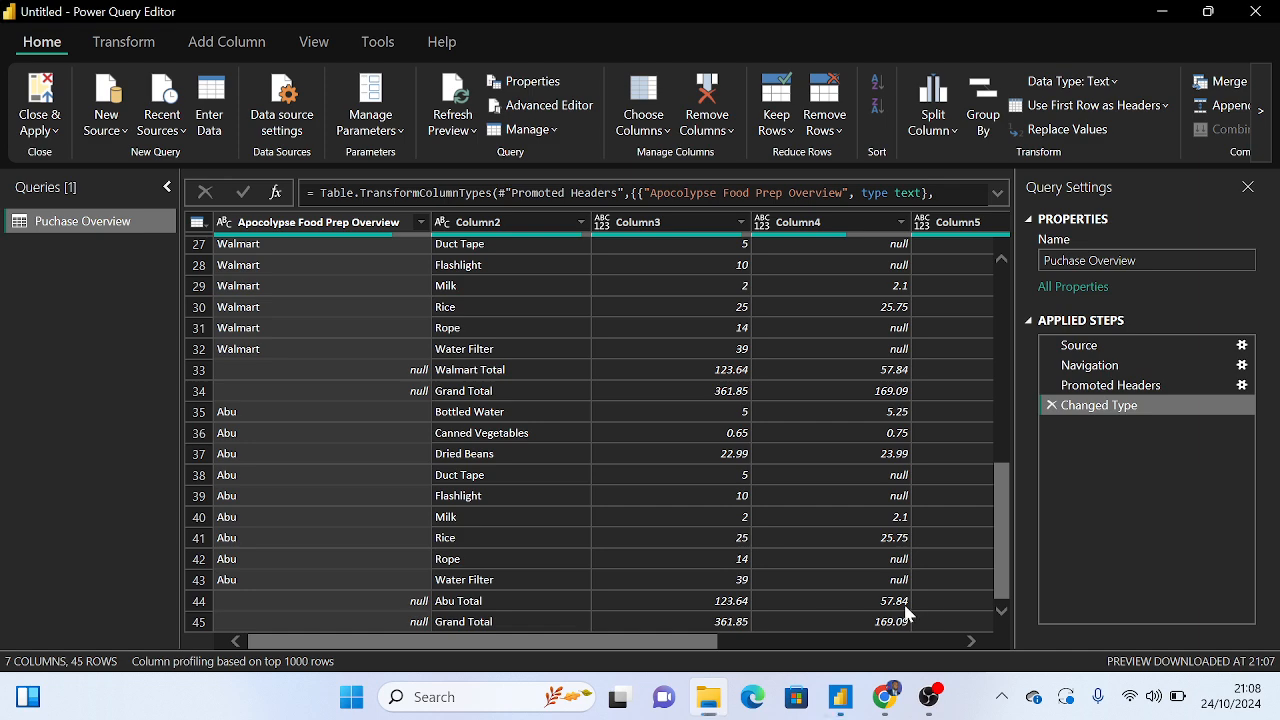
click(458, 93)
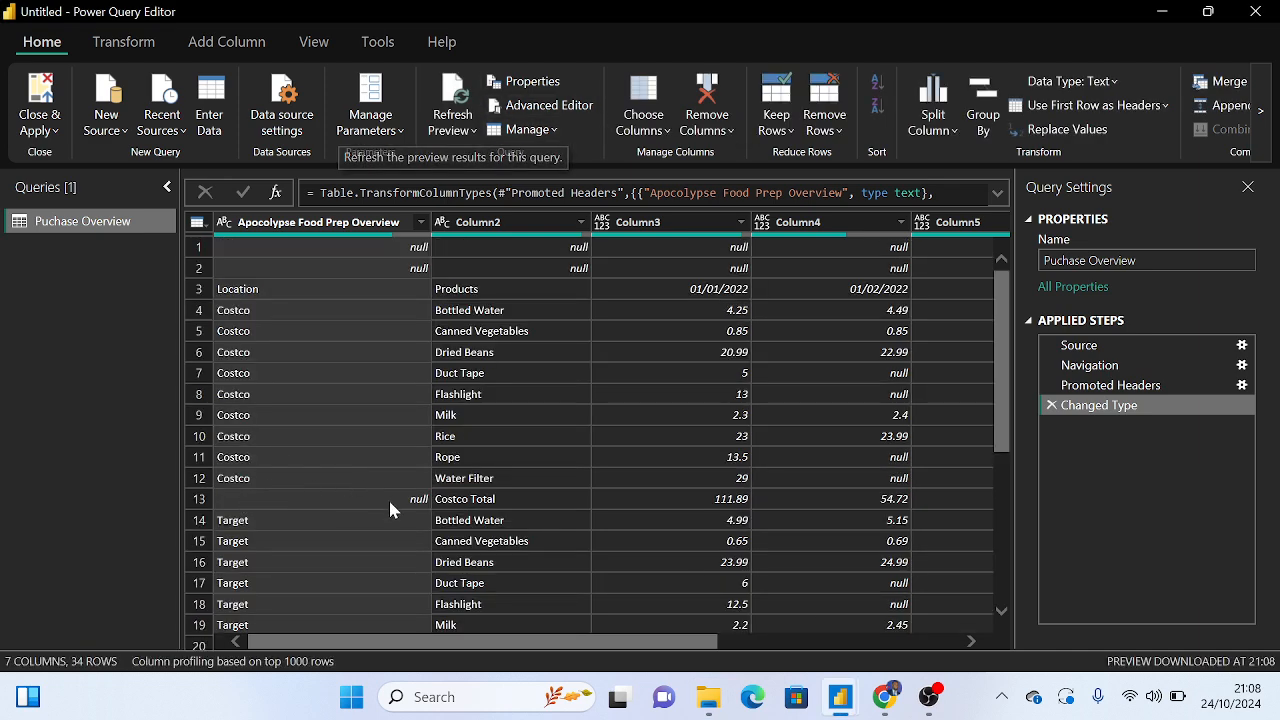
scroll(404, 536, down, 5)
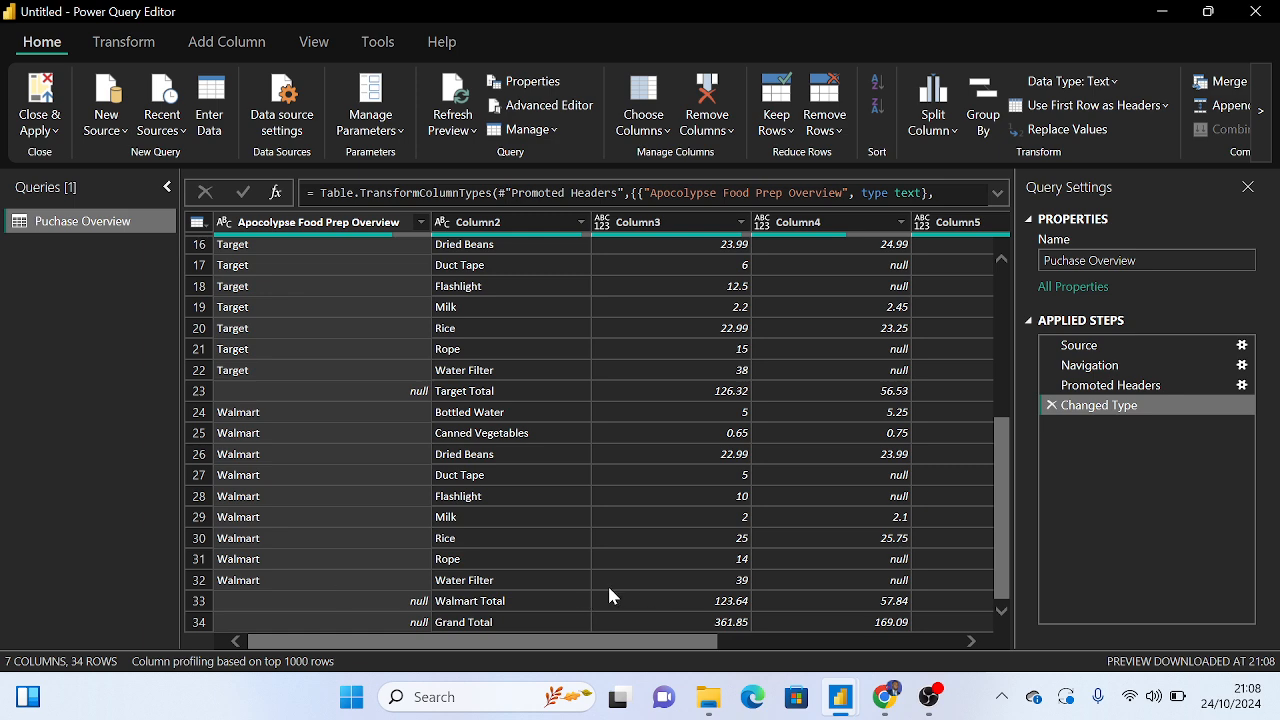
scroll(610, 595, up, 5)
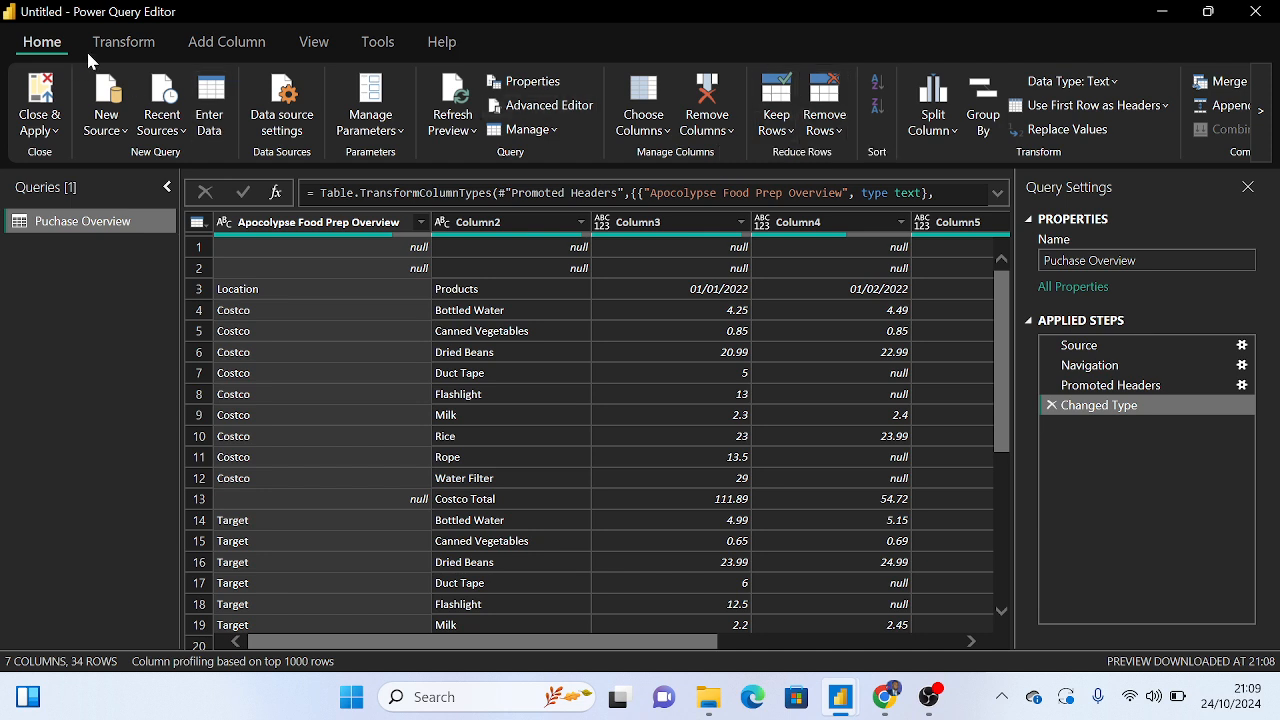
Open the Clean Data workbook and copy the product names in B14:B49 of the Purchase Tracker sheet, from Dried Beans through Canned Vegetables
click(118, 42)
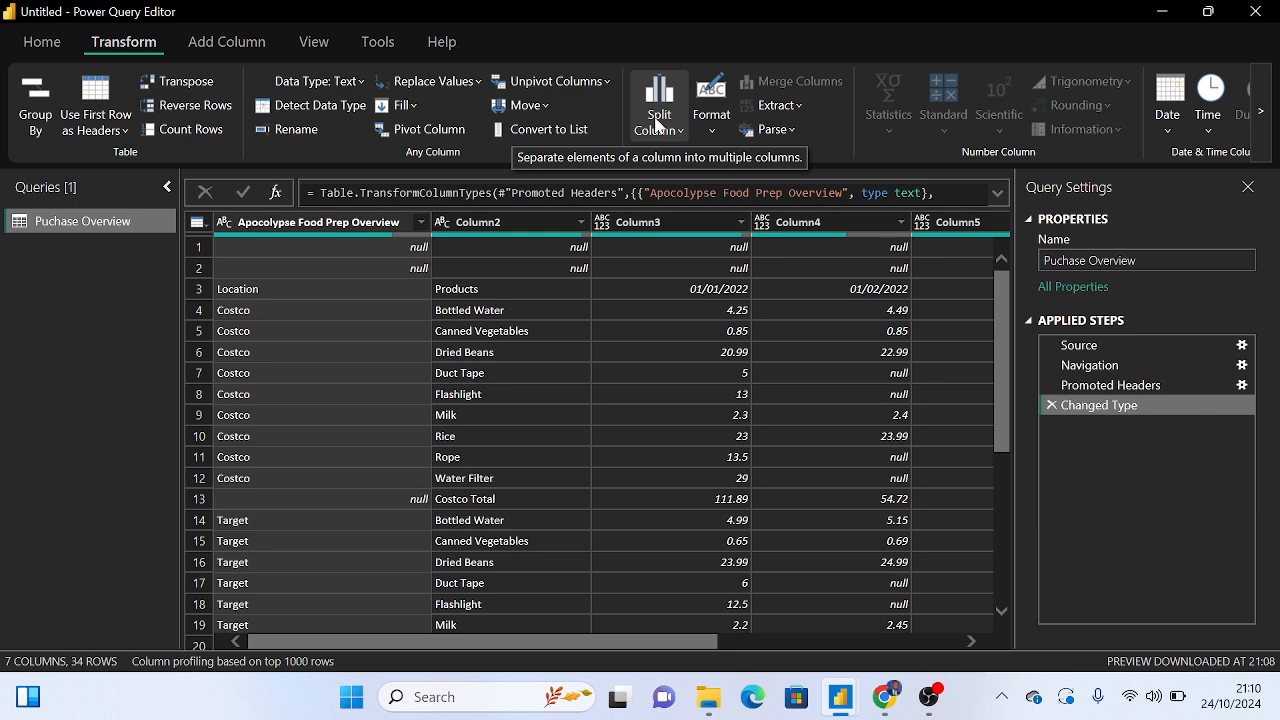
click(708, 697)
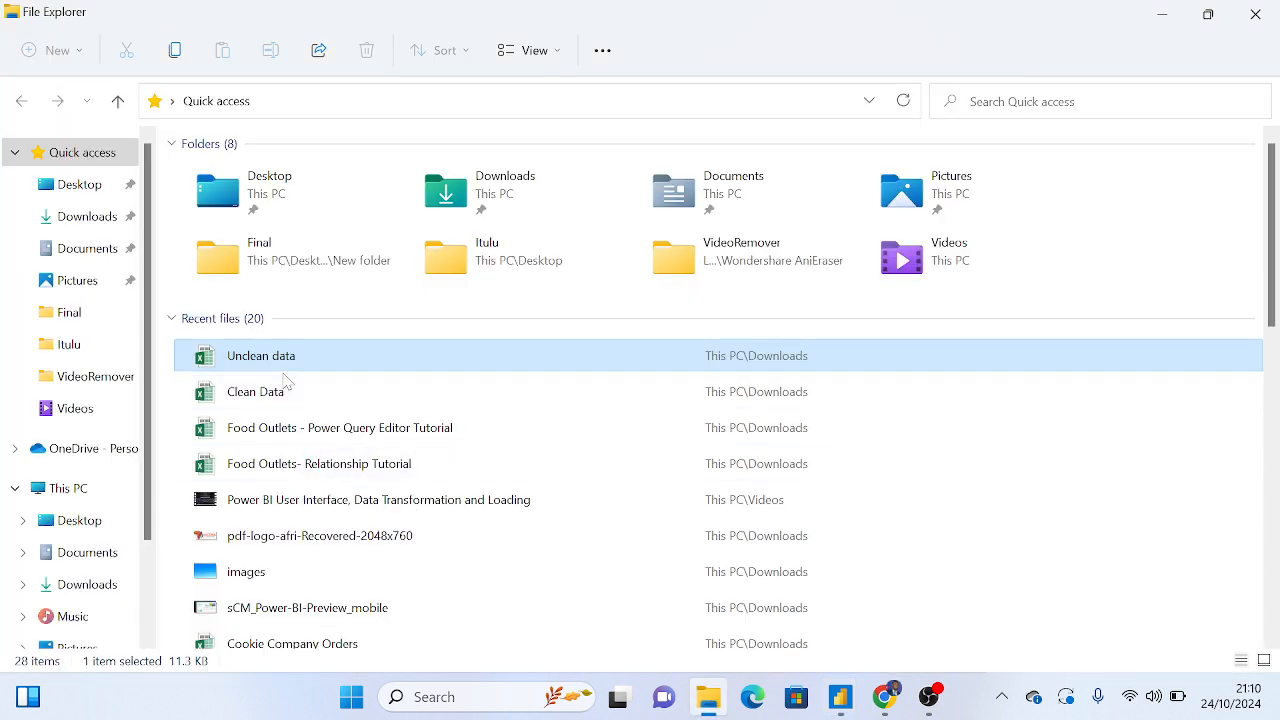
click(293, 404)
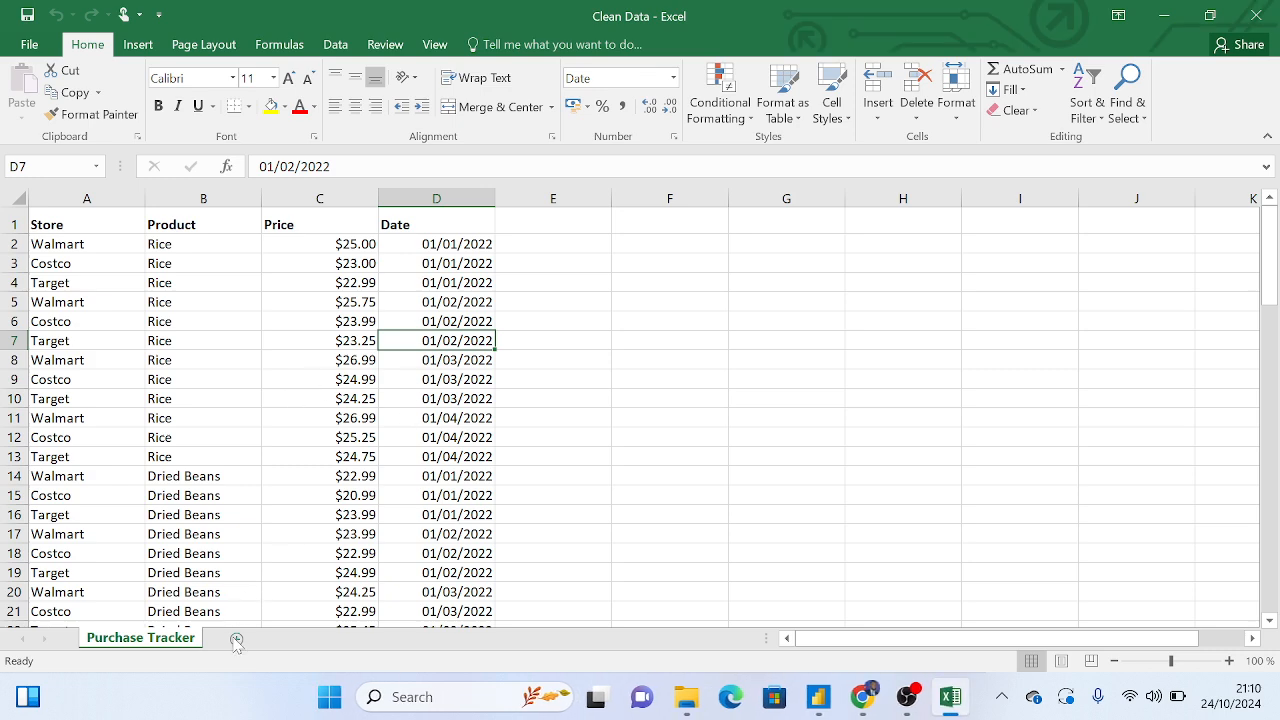
drag(209, 477, 229, 391)
right_click(223, 243)
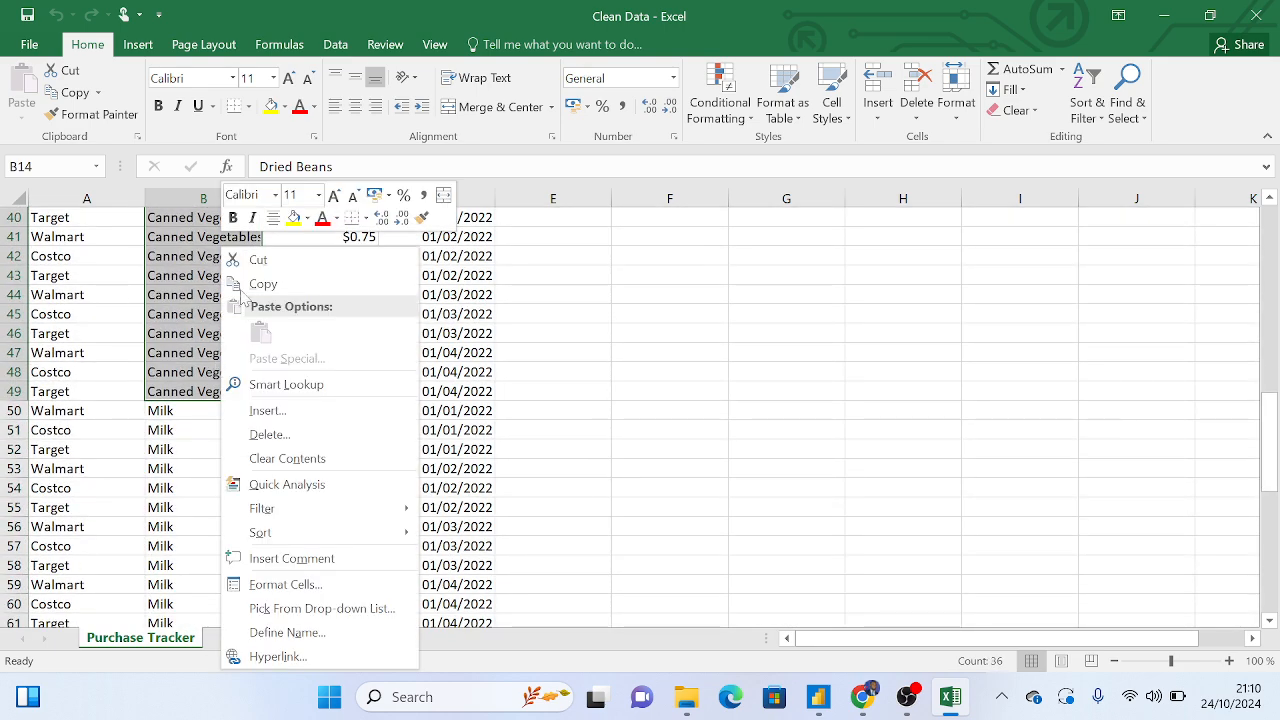
click(263, 284)
scroll(283, 591, up, 12)
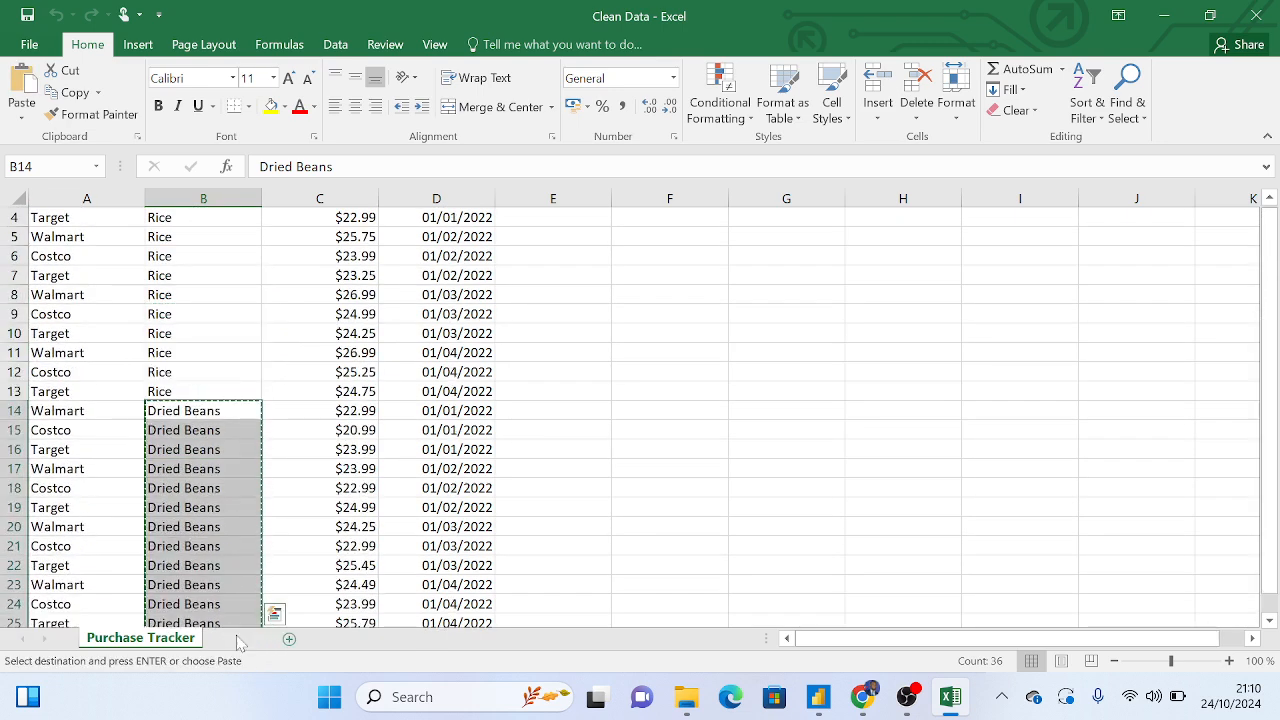
Add a new sheet, paste the copied product names into it from A1, and fit column A's width to its contents
click(246, 638)
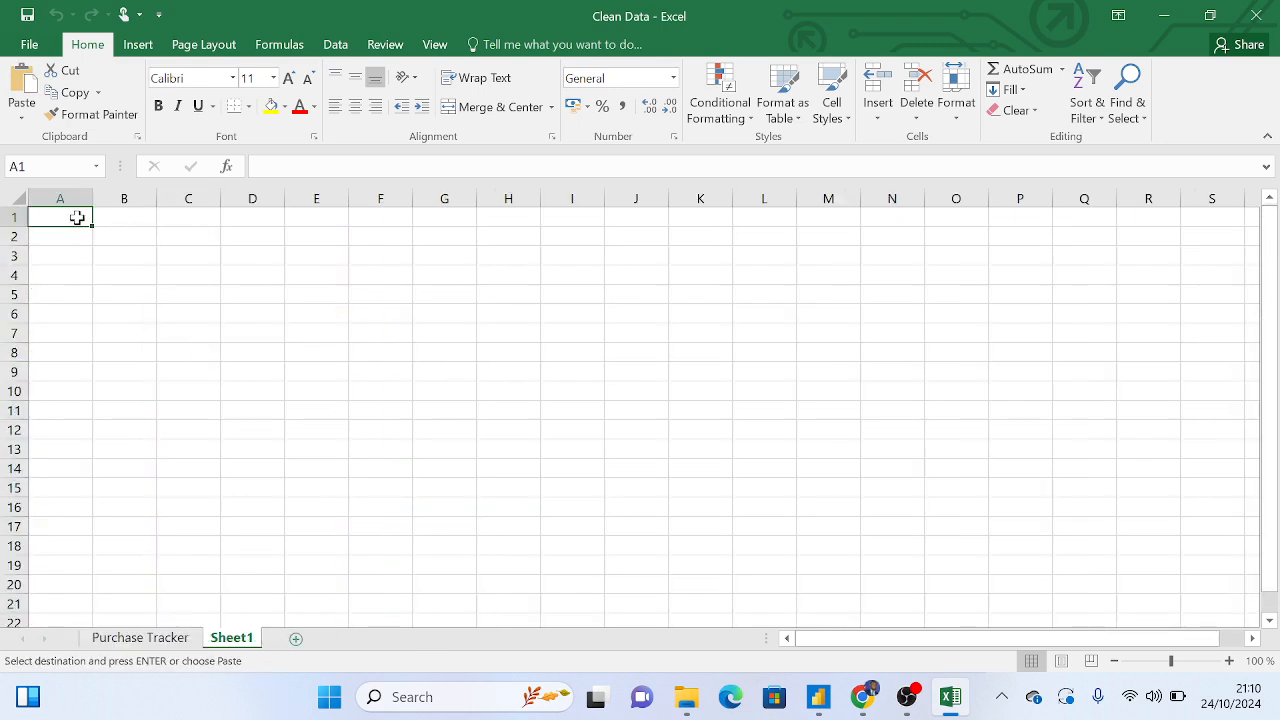
right_click(77, 217)
click(112, 302)
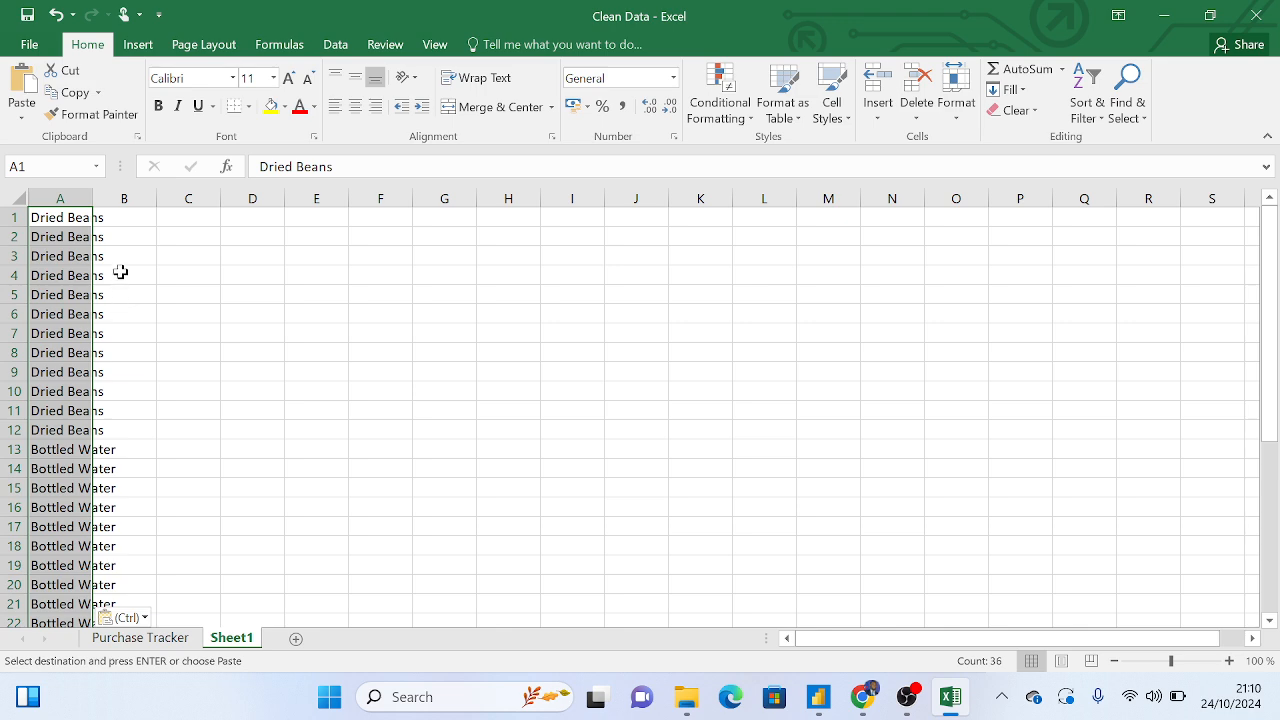
double_click(93, 198)
Examine the two-word product names in column A of Sheet1, from Dried Beans through Bottled Water to Canned Vegetables
scroll(95, 315, down, 1)
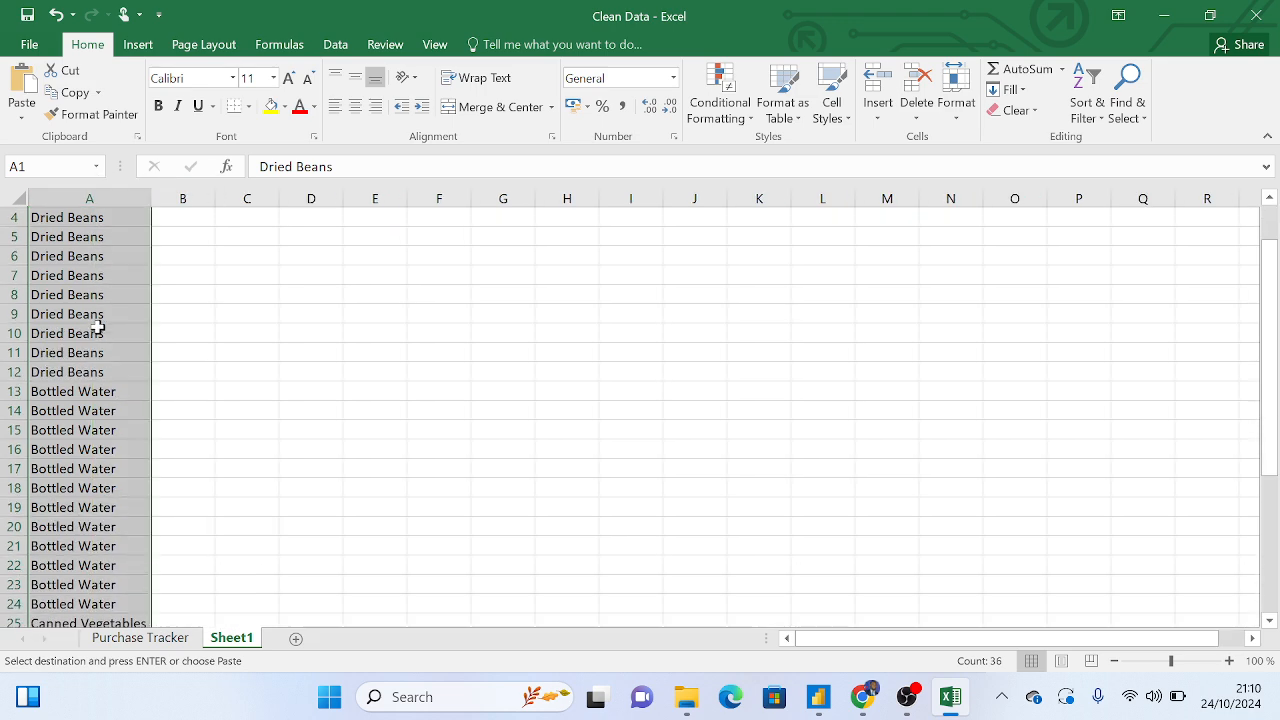
scroll(97, 327, down, 1)
scroll(70, 410, up, 2)
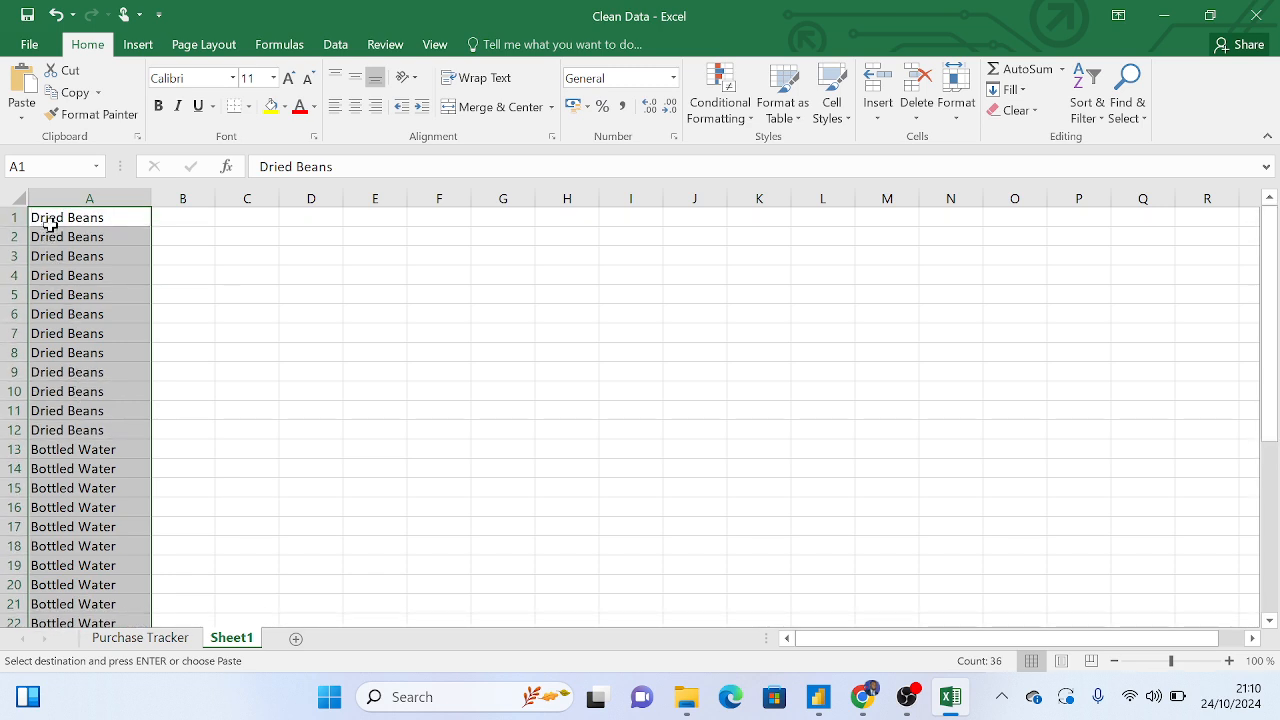
scroll(55, 235, down, 1)
scroll(55, 235, up, 1)
click(43, 222)
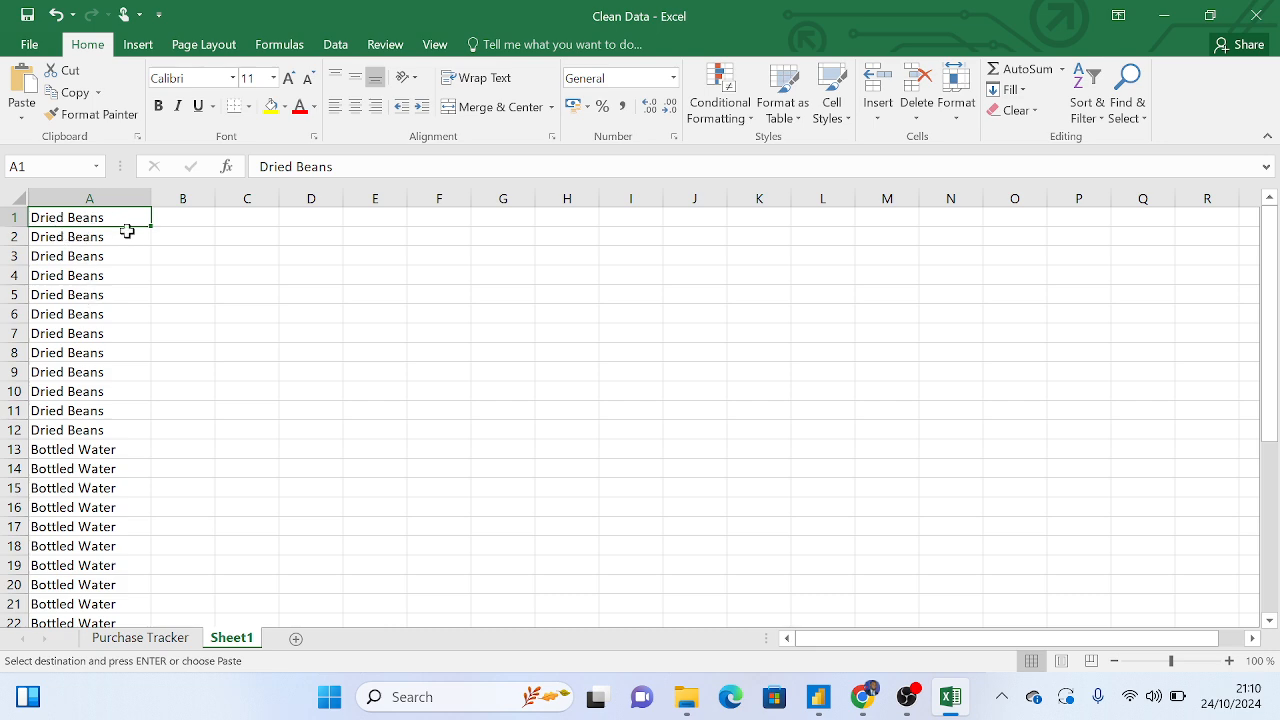
scroll(126, 231, down, 2)
click(74, 338)
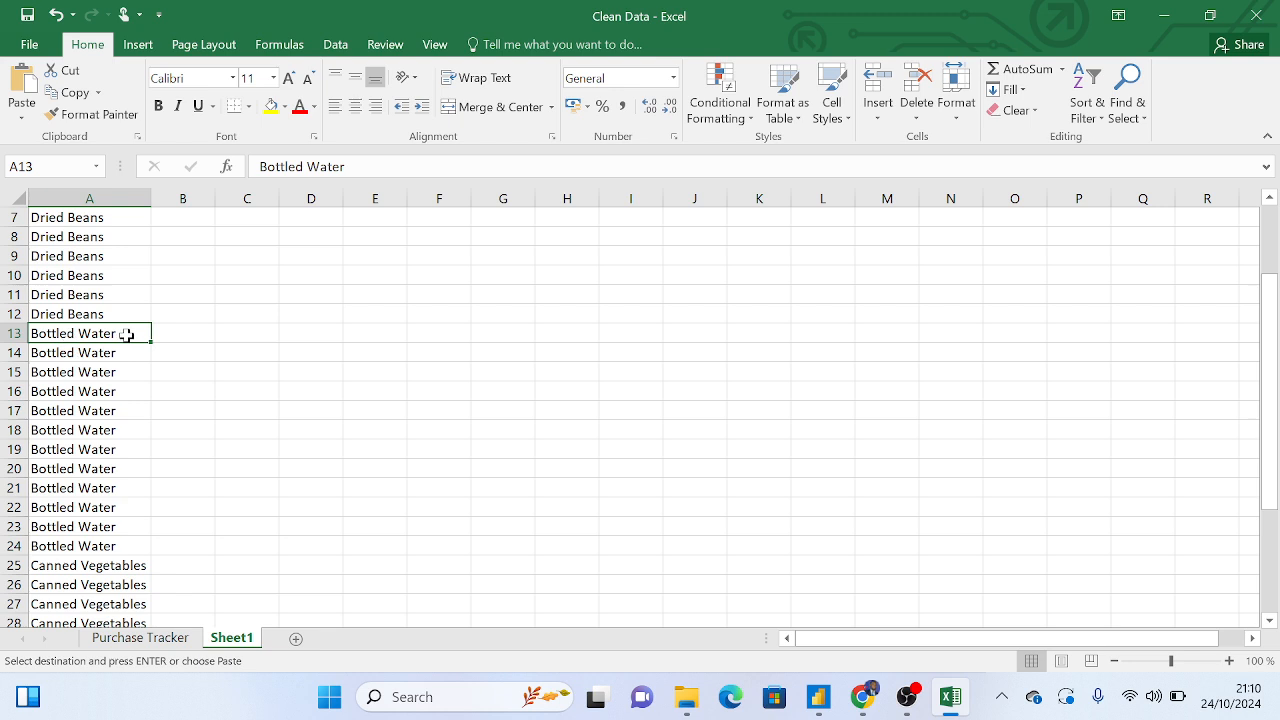
scroll(78, 403, down, 3)
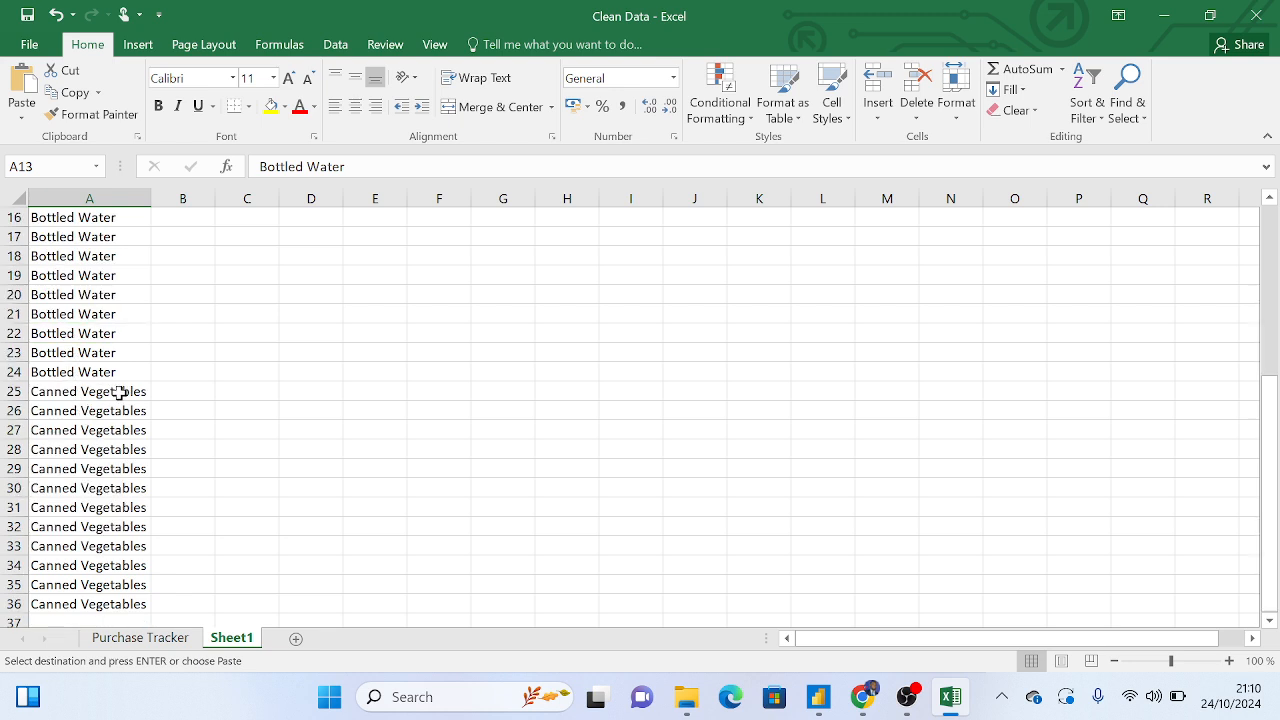
scroll(131, 390, up, 5)
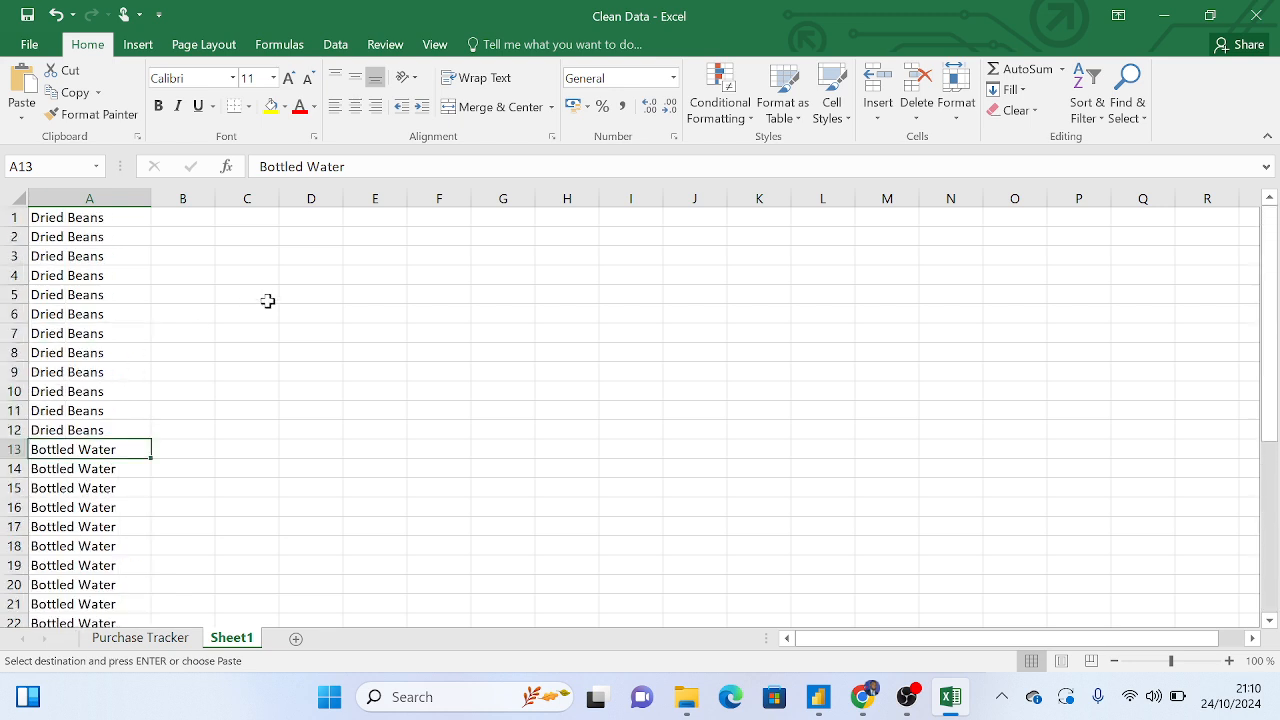
Split column A of Sheet1 with Text to Columns as delimited data, adding Space as a delimiter and keeping the General format
click(90, 193)
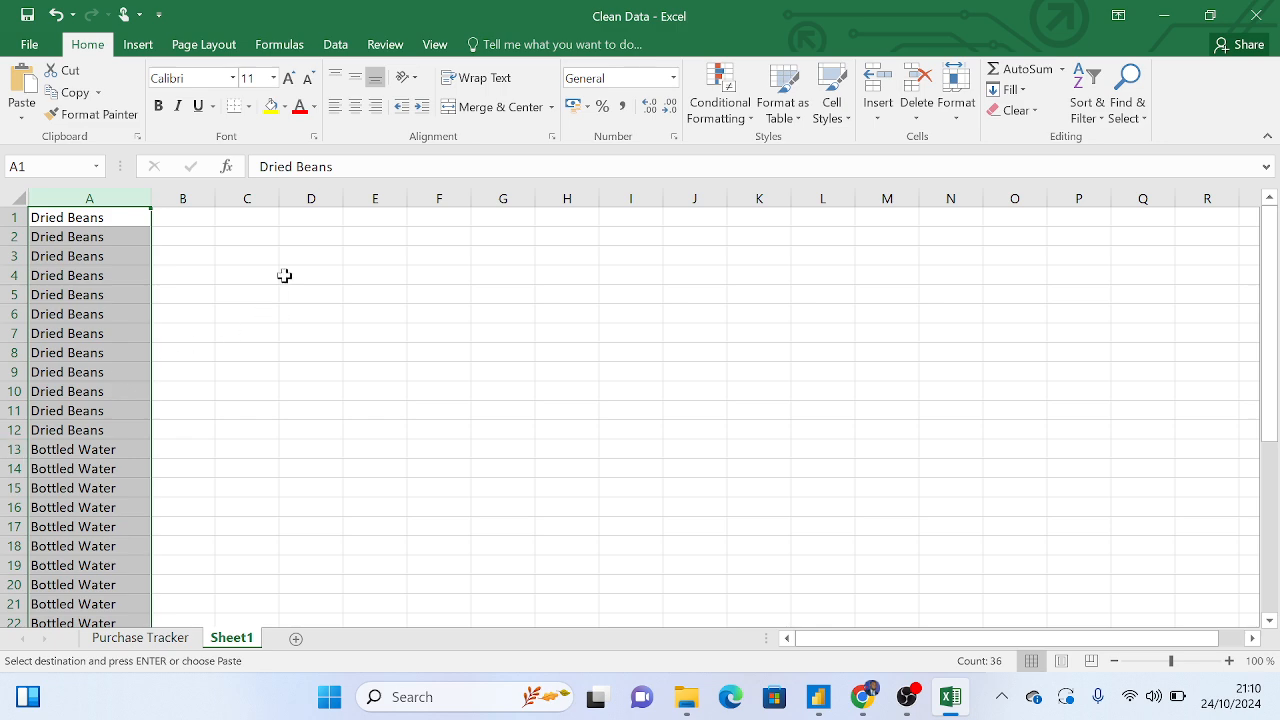
click(345, 44)
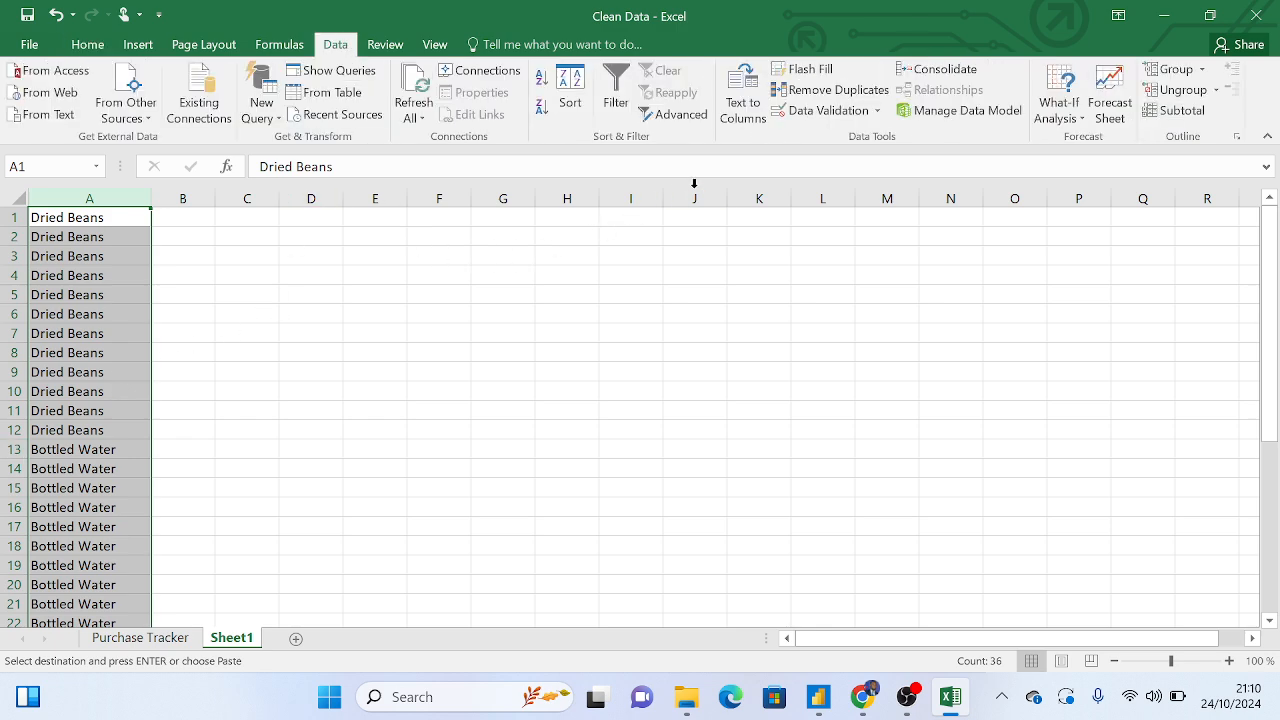
click(742, 108)
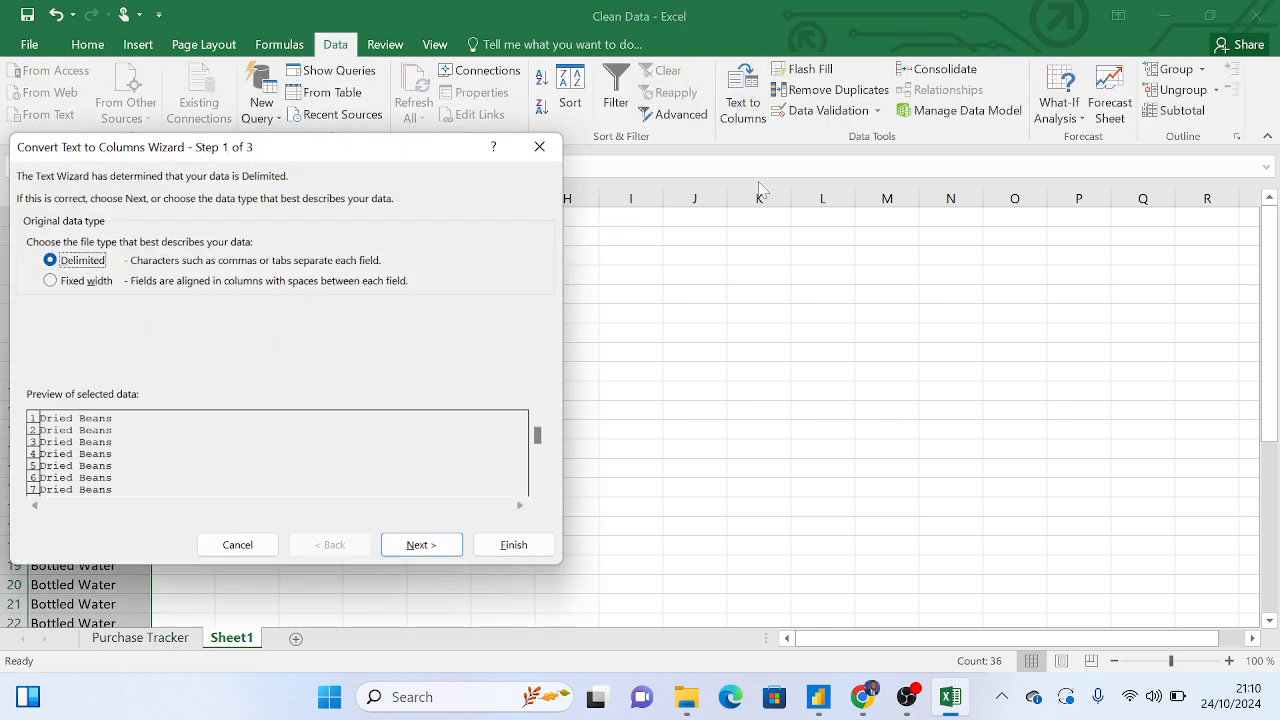
click(422, 549)
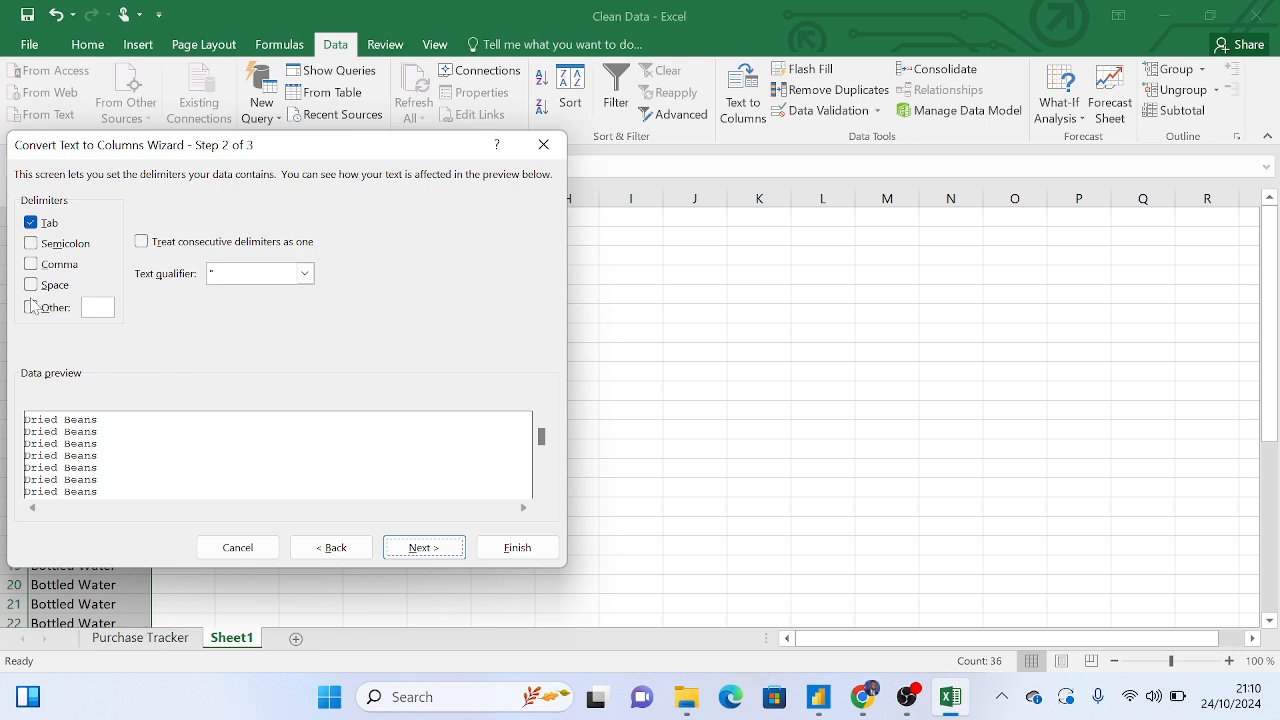
click(31, 285)
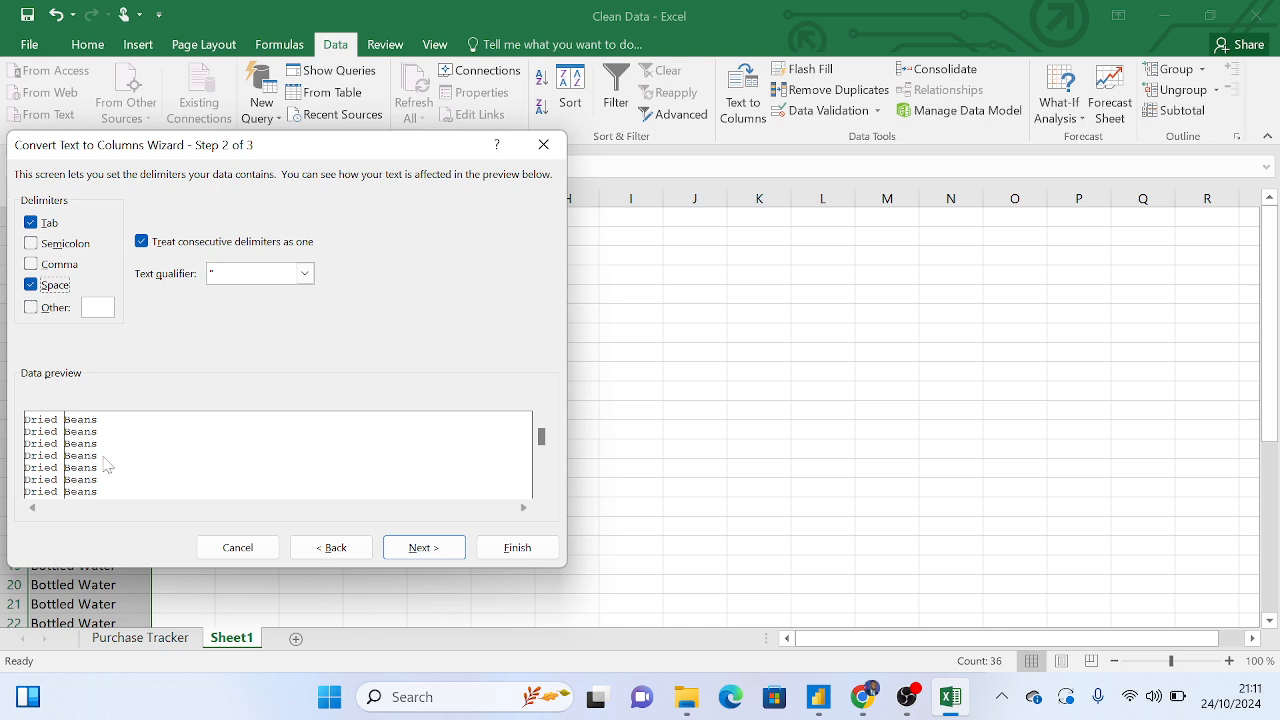
click(459, 557)
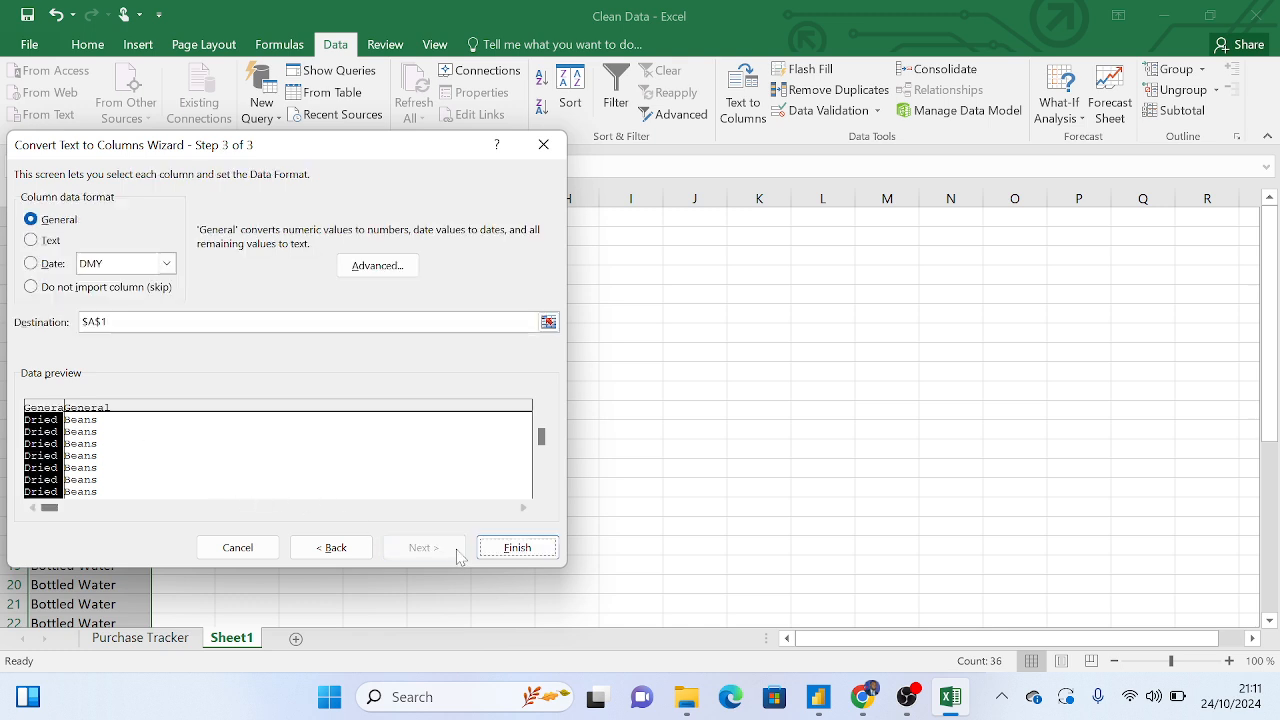
click(503, 547)
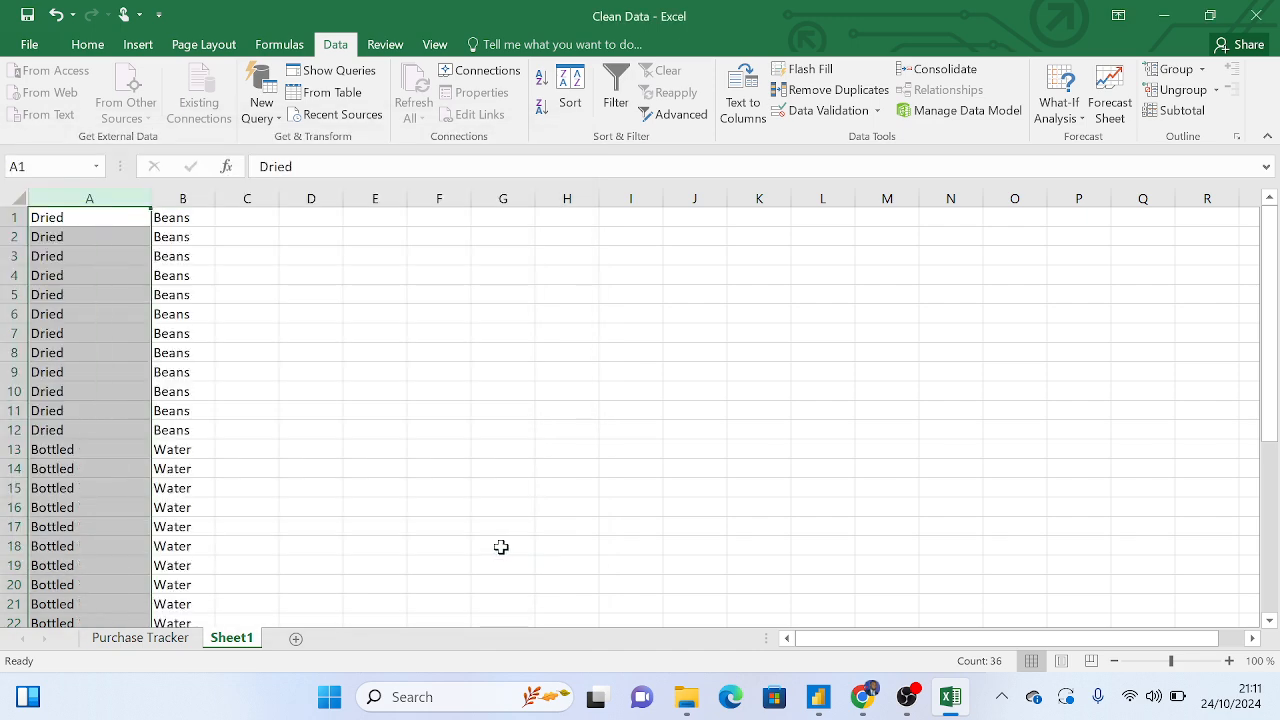
Compare the split product words in columns A and B of Sheet1
scroll(160, 333, down, 3)
scroll(160, 333, up, 3)
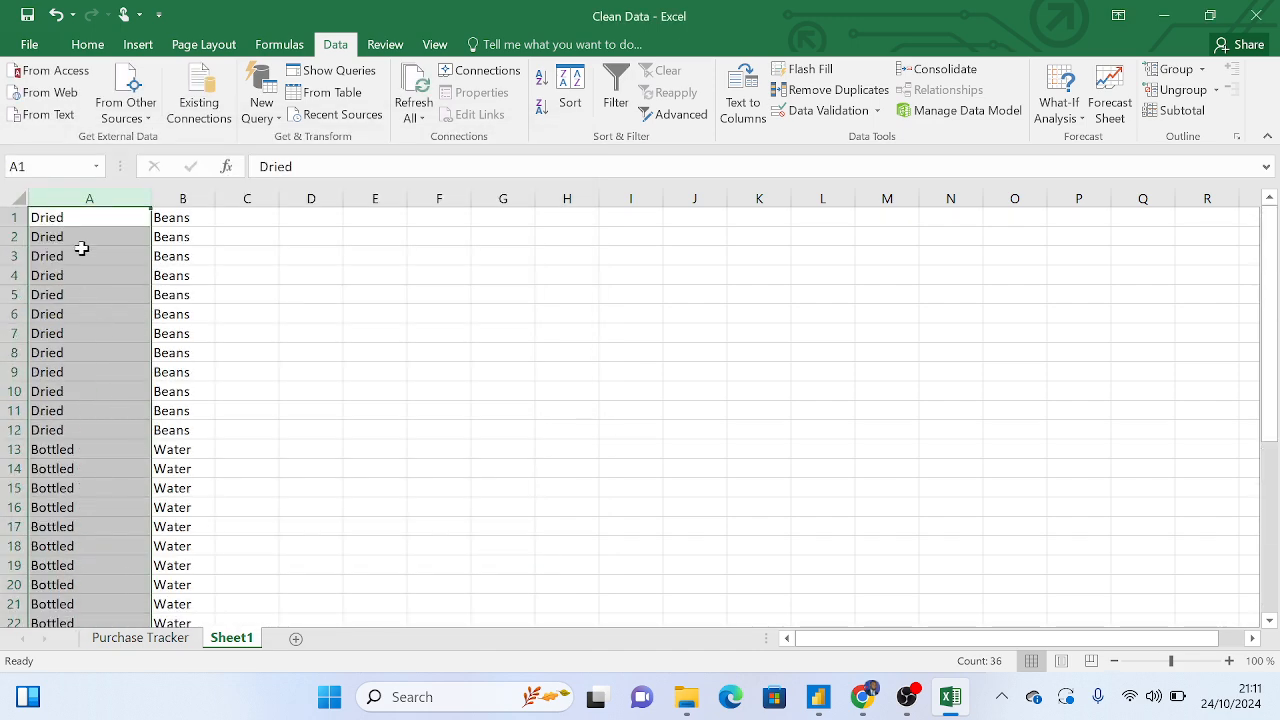
click(188, 198)
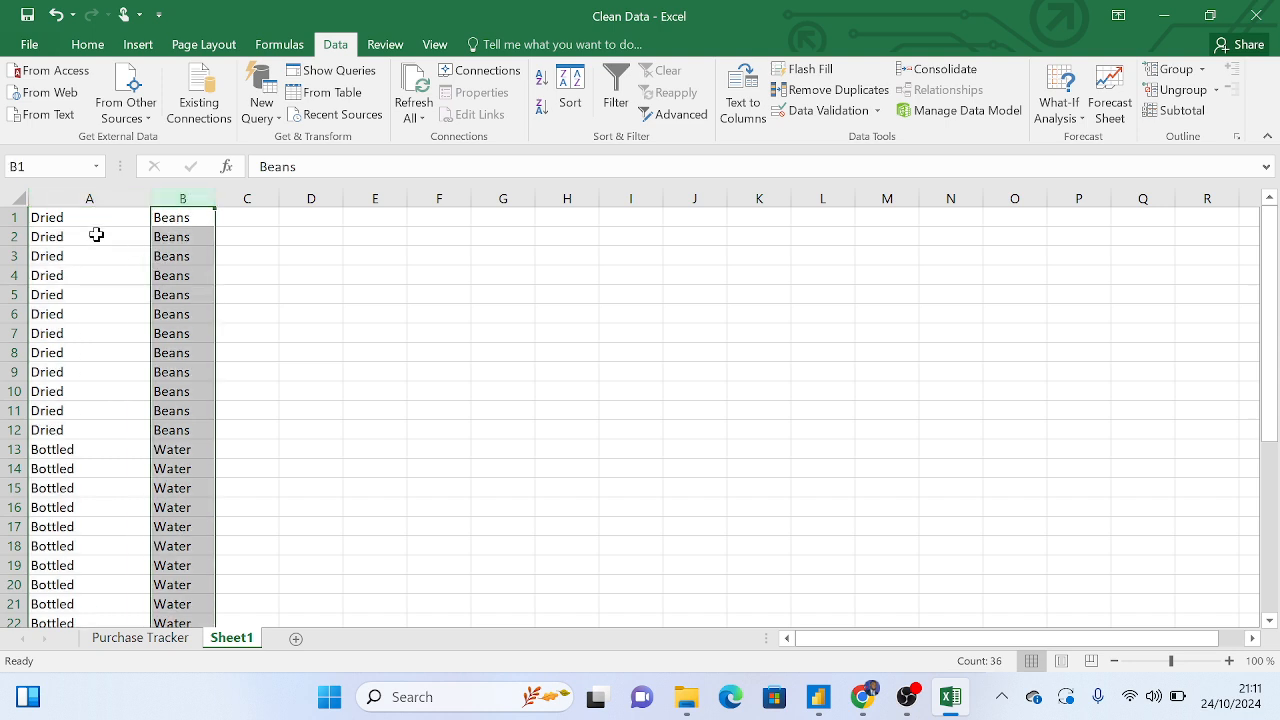
click(96, 198)
click(178, 214)
click(182, 198)
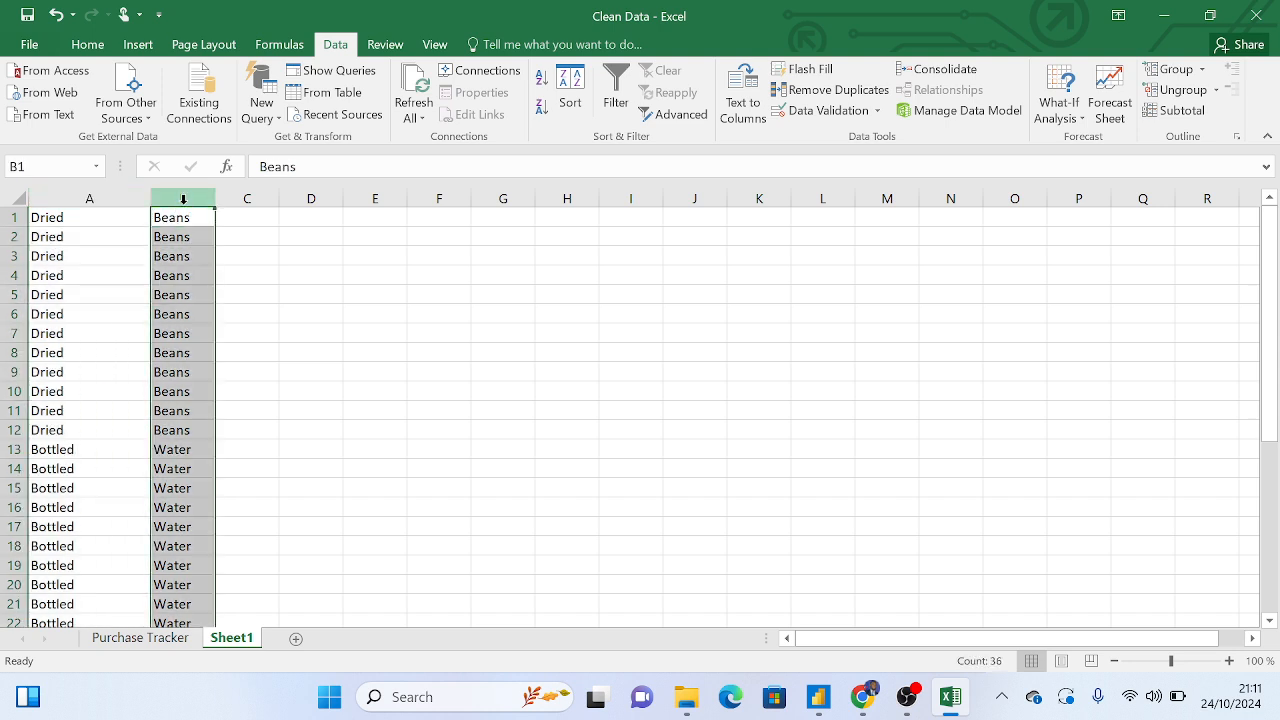
Close the Clean Data workbook without saving its changes and switch to Power Query Editor
click(1257, 16)
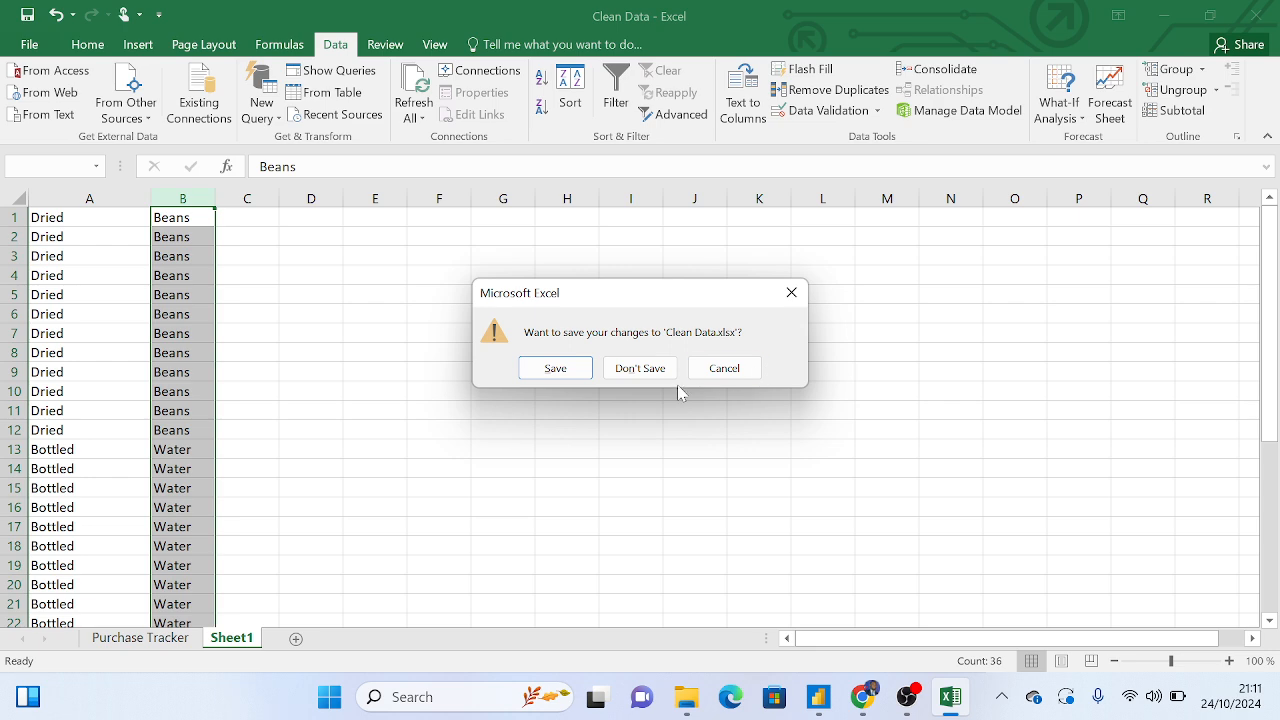
click(638, 366)
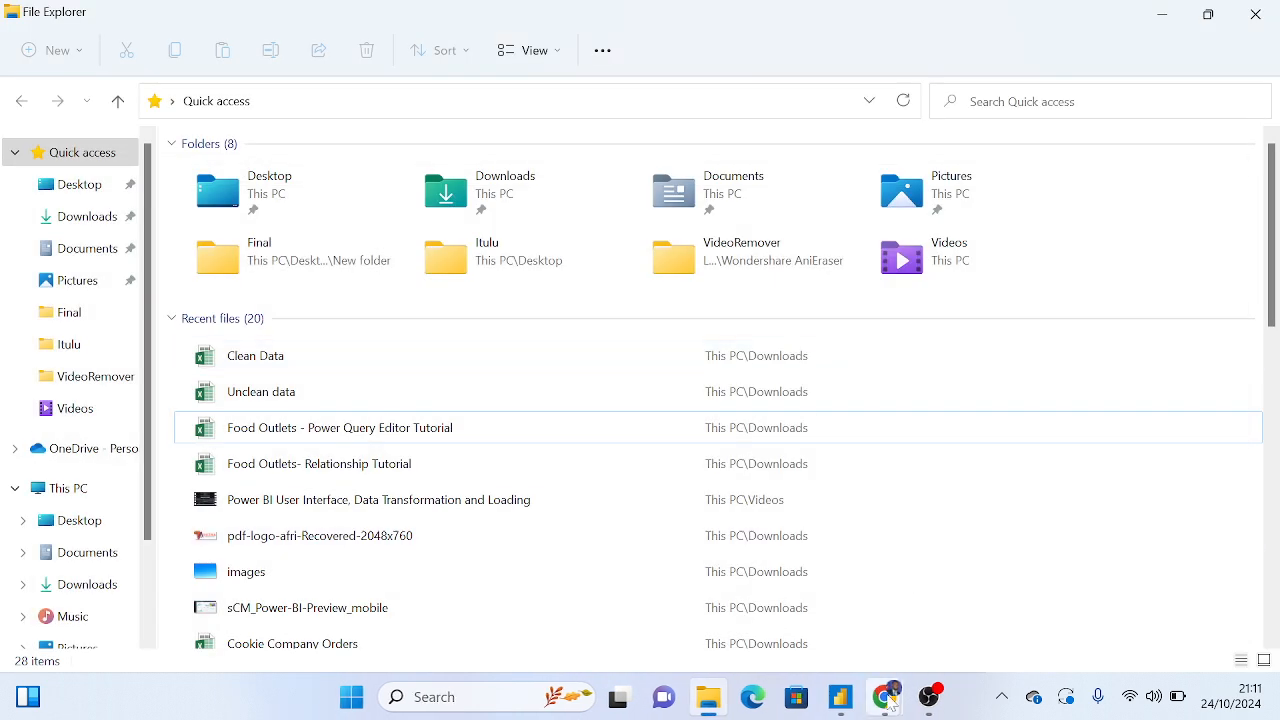
mouse_move(840, 697)
click(916, 614)
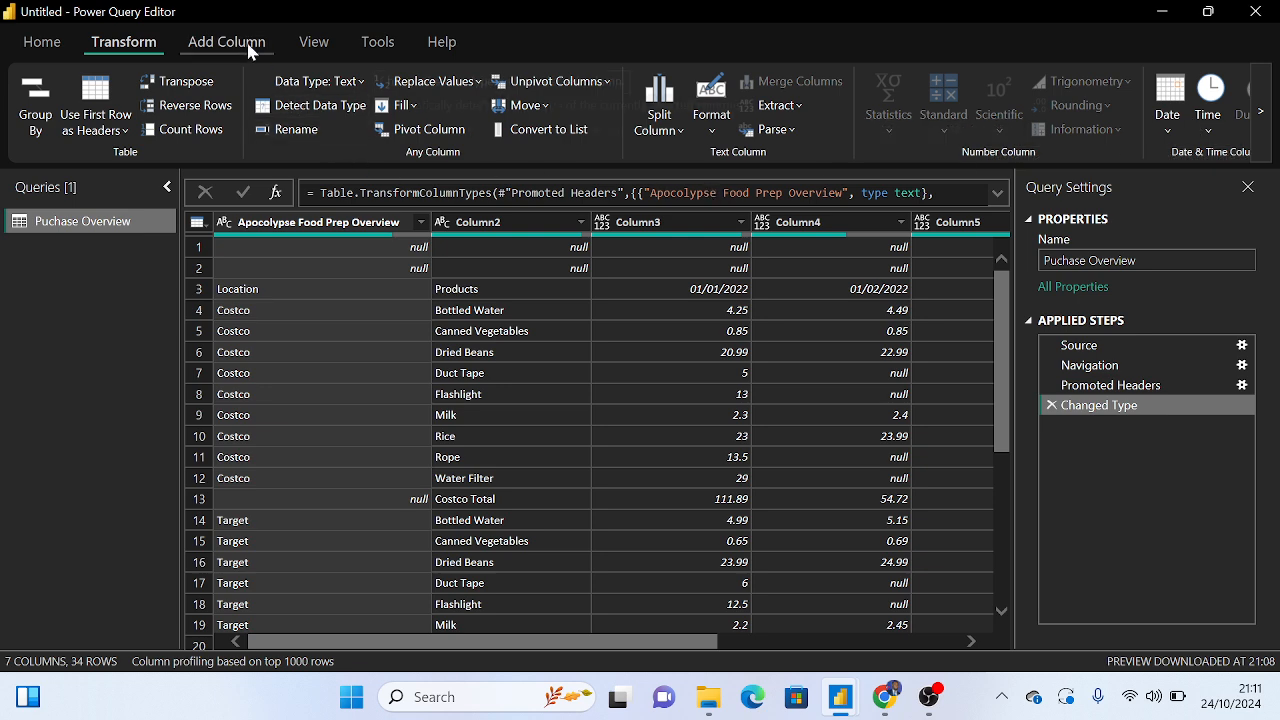
click(205, 43)
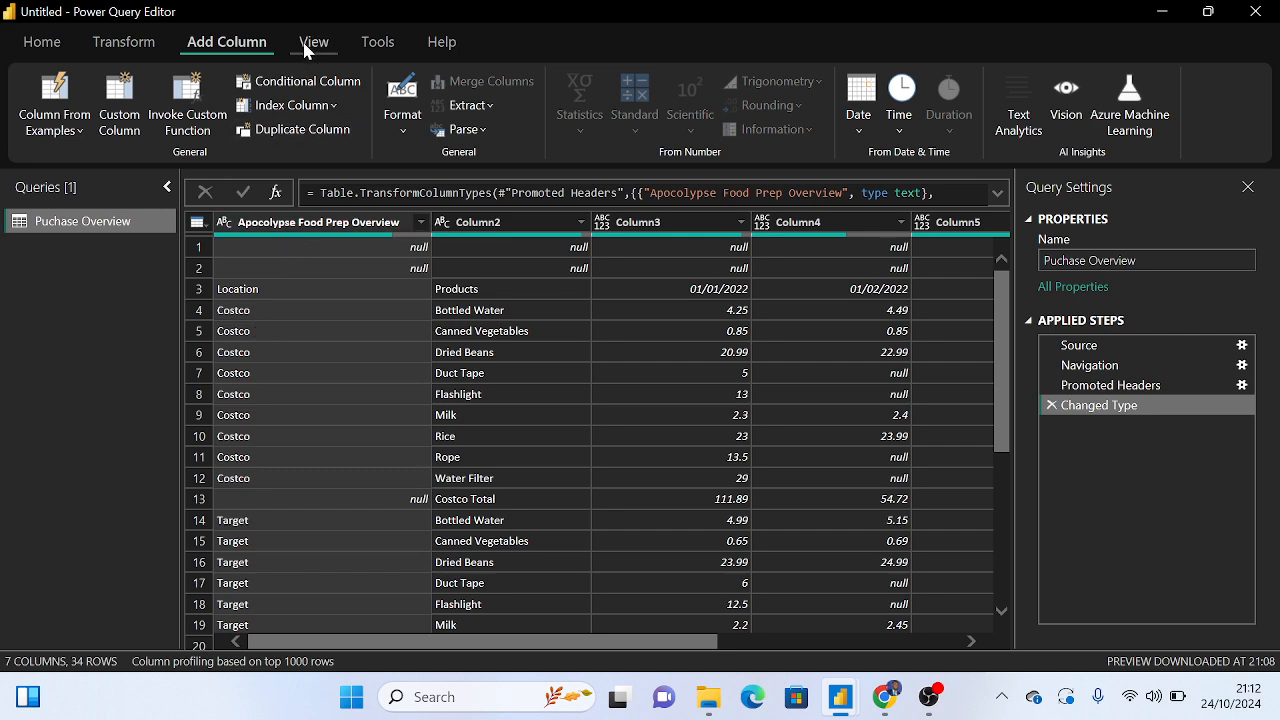
click(138, 48)
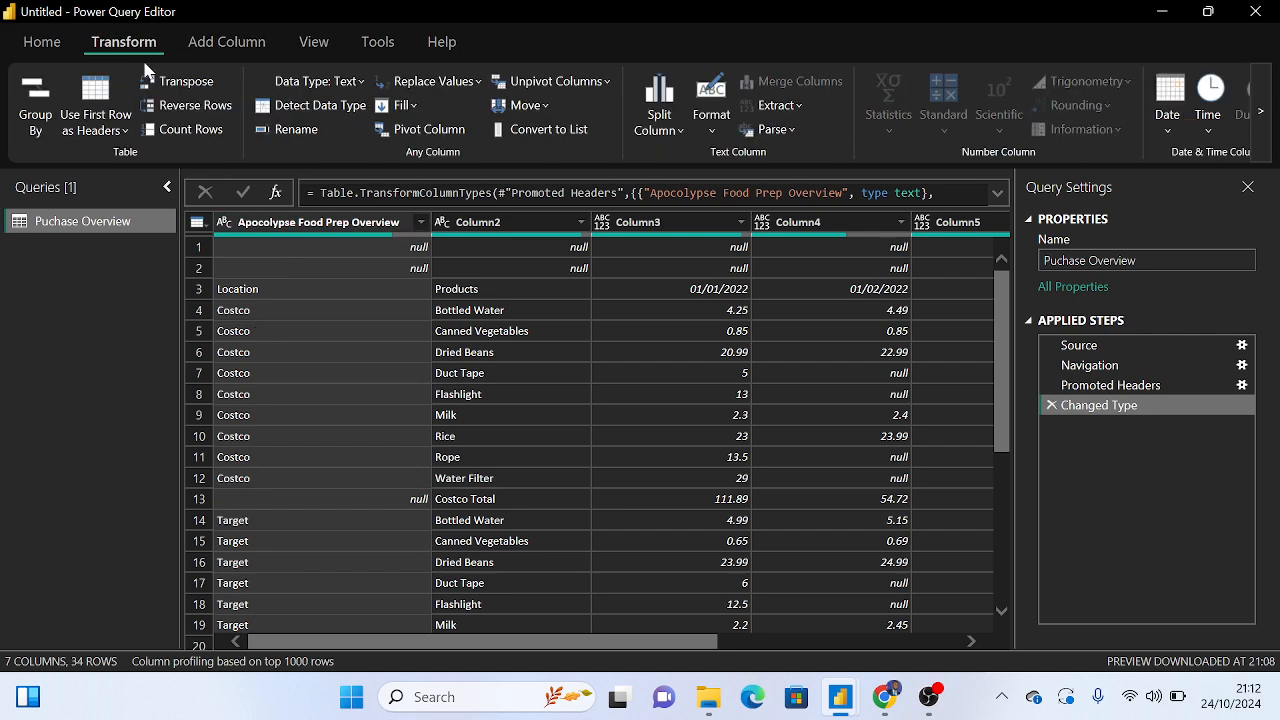
click(58, 50)
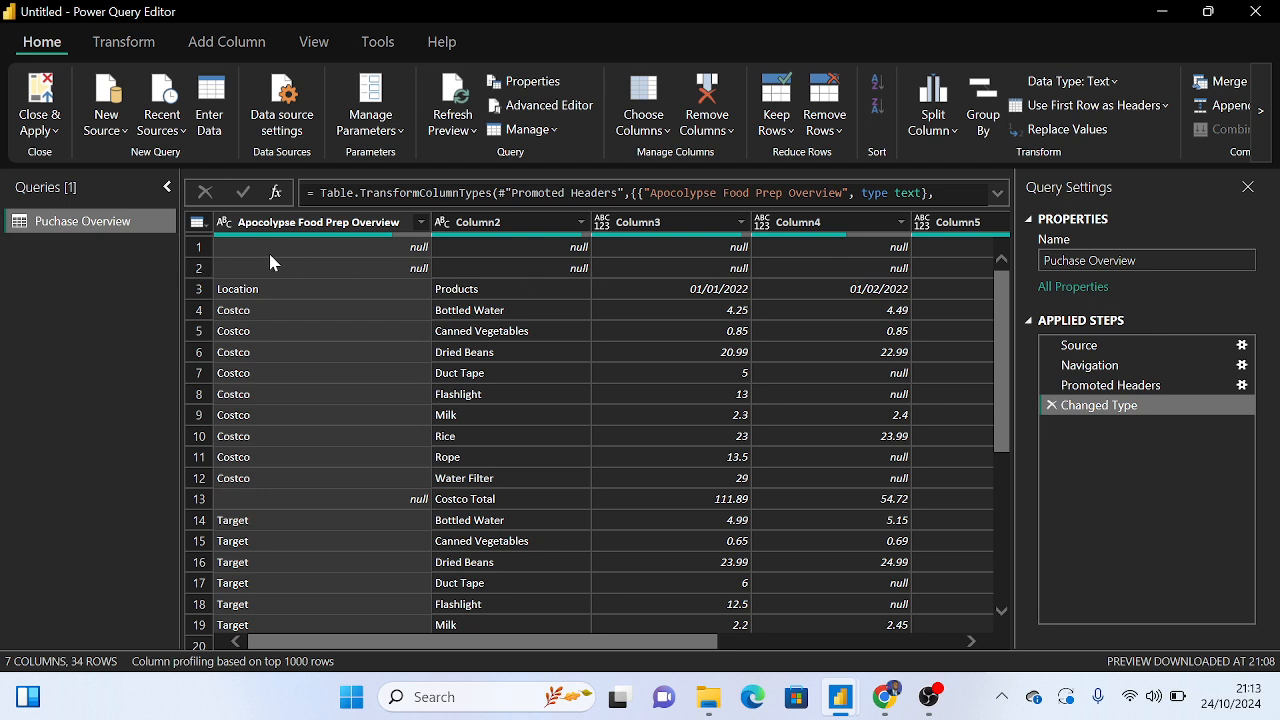
Examine row 3 of the Puchase Overview query and the store, product and total rows beneath it
click(198, 289)
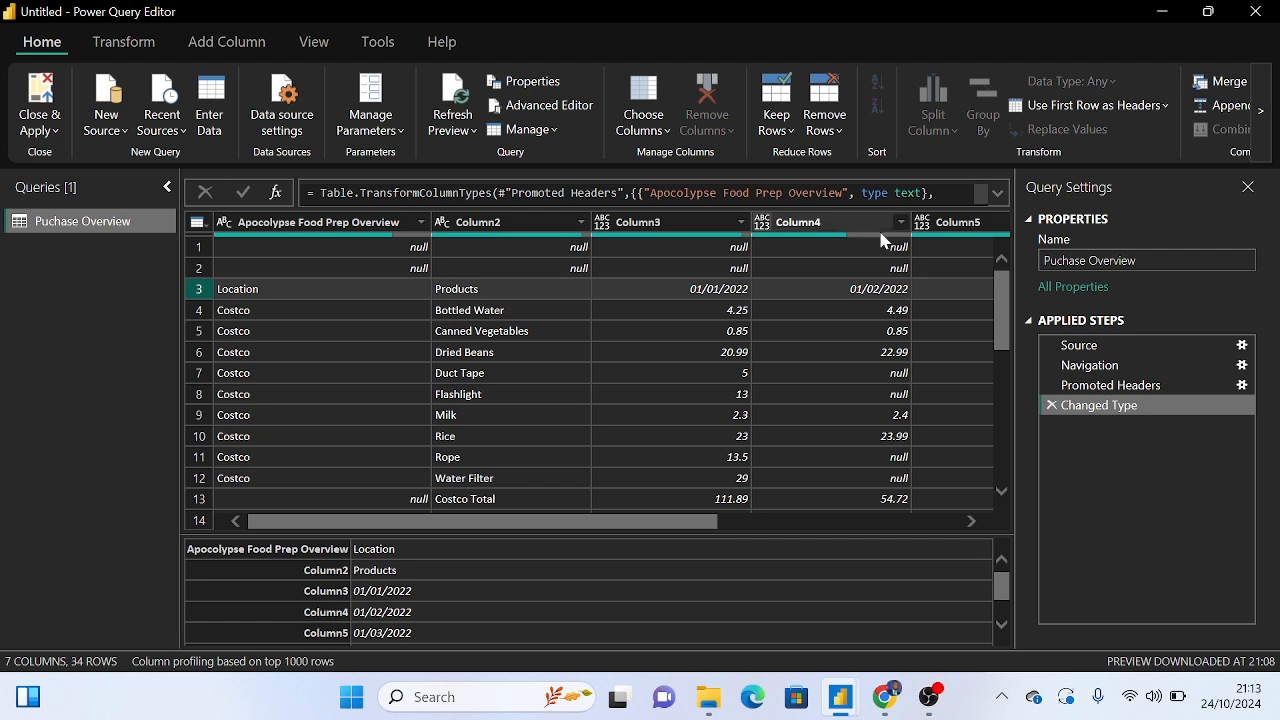
scroll(298, 425, down, 1)
scroll(298, 425, down, 1)
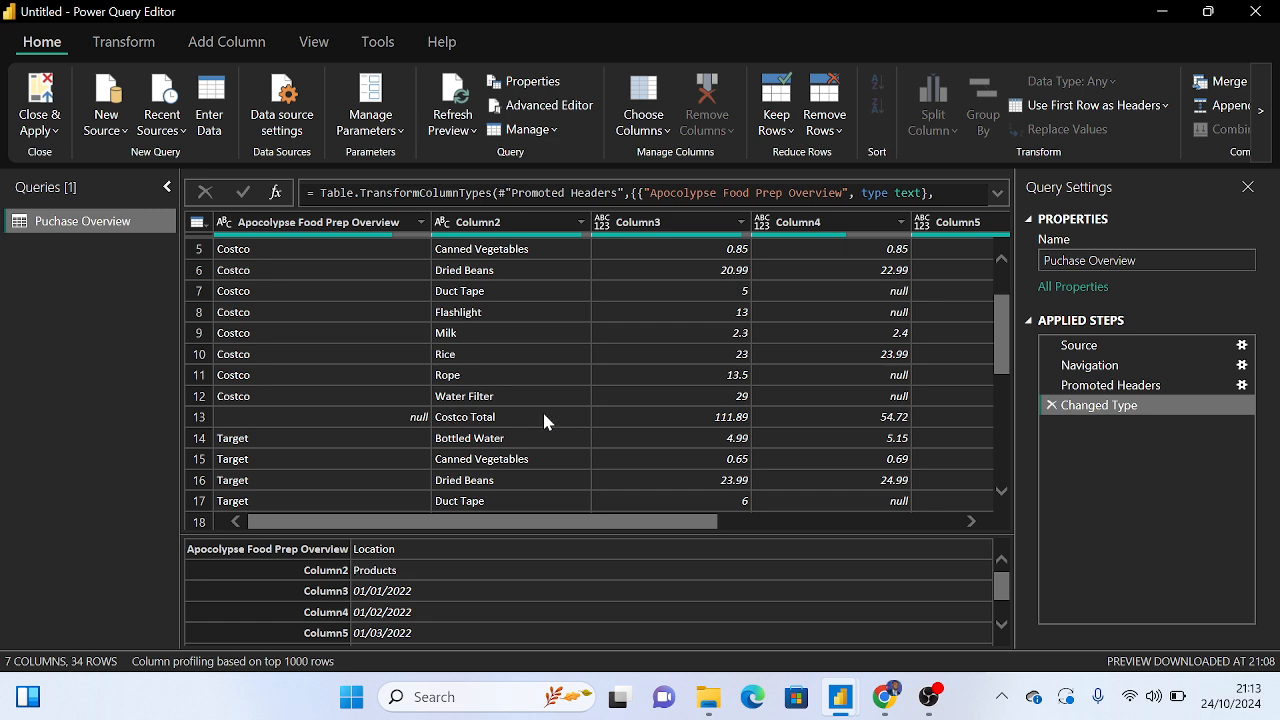
scroll(490, 415, down, 5)
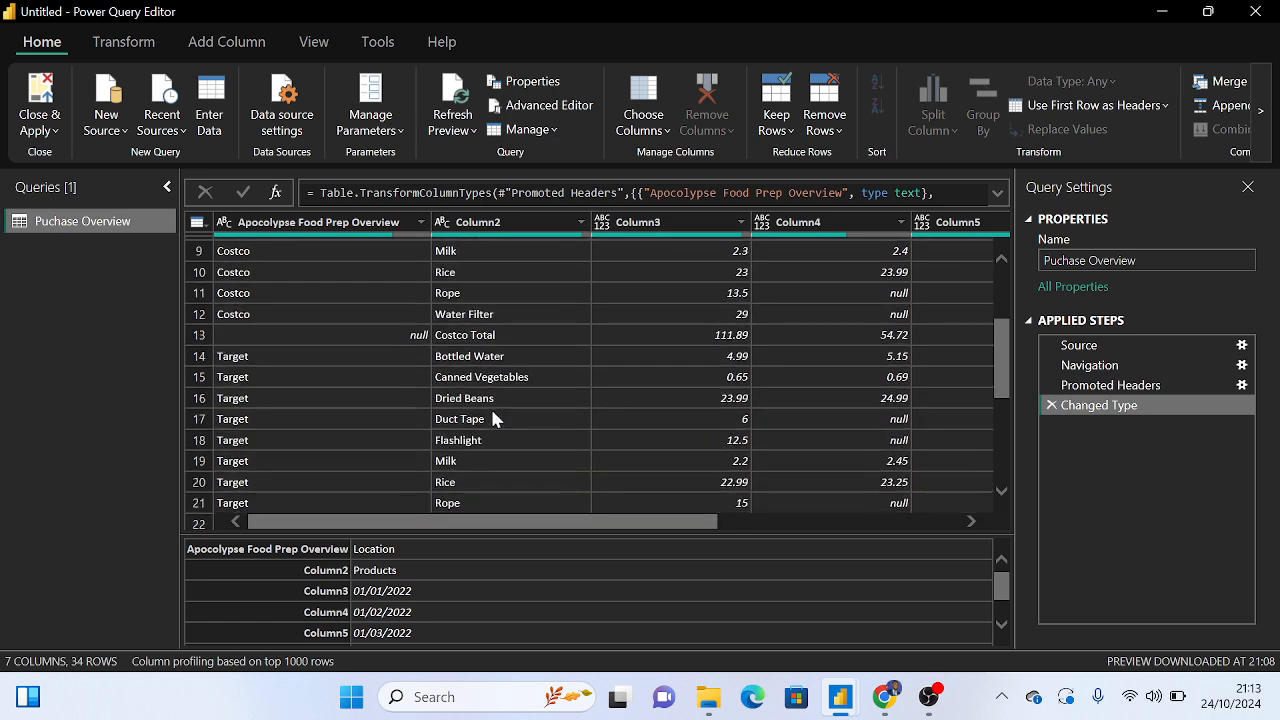
scroll(498, 428, down, 1)
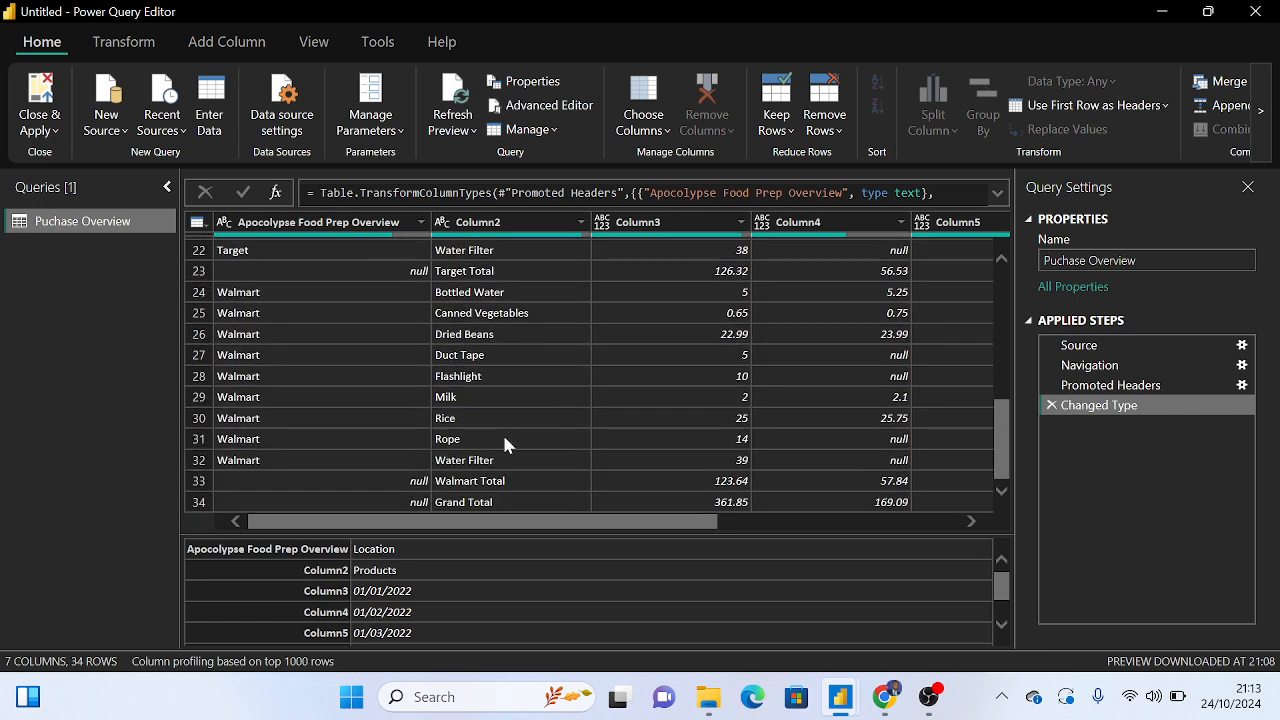
scroll(512, 448, up, 7)
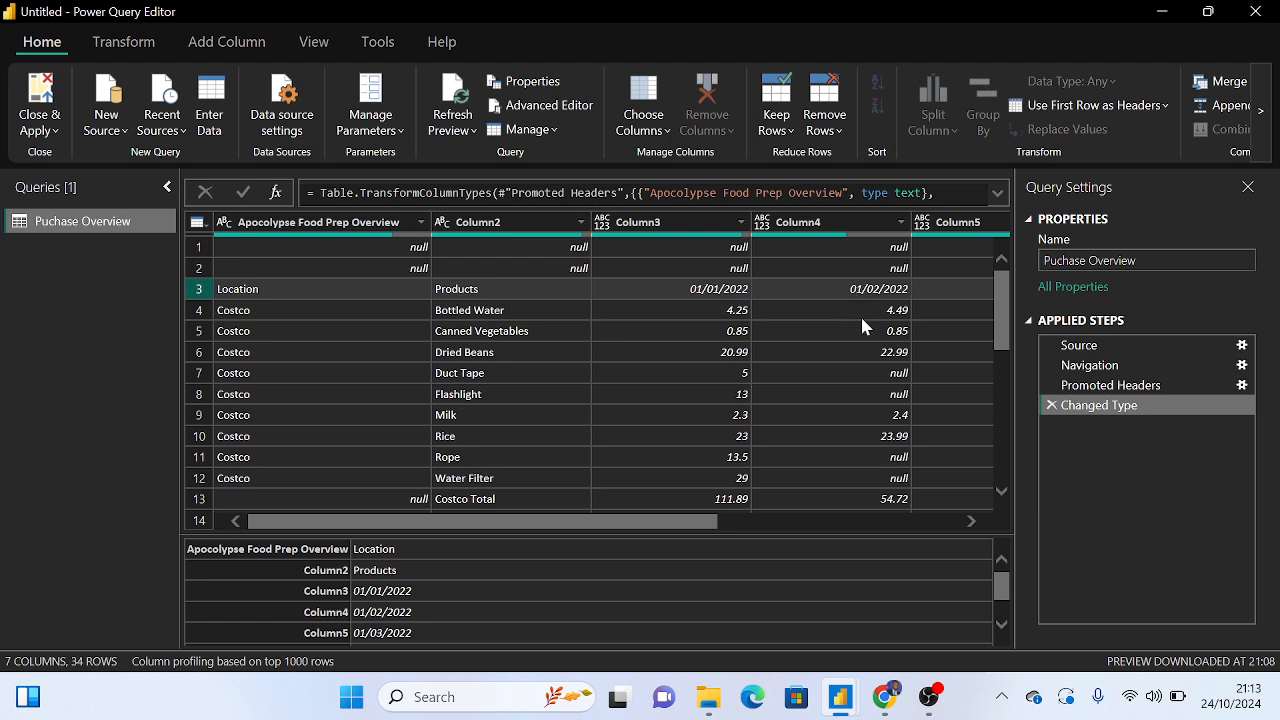
Open the Clean Data workbook, review its Store, Product, Price and Date columns, and minimize it
click(708, 700)
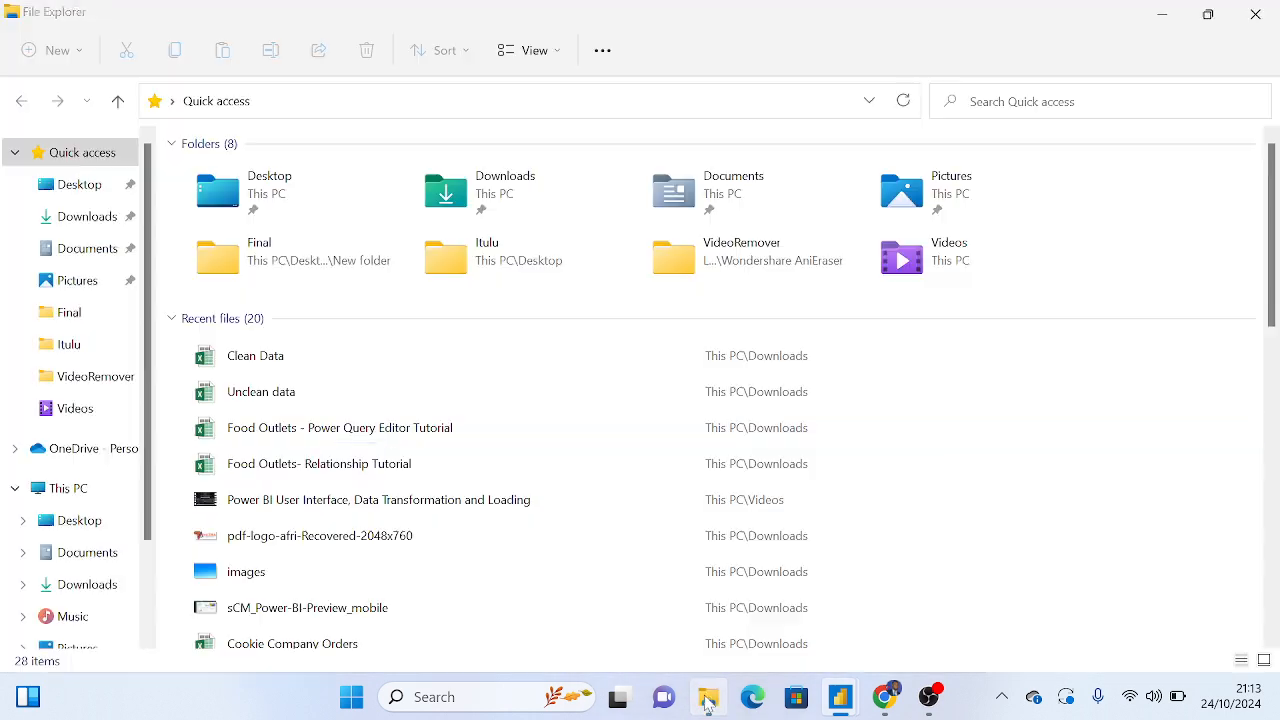
double_click(327, 366)
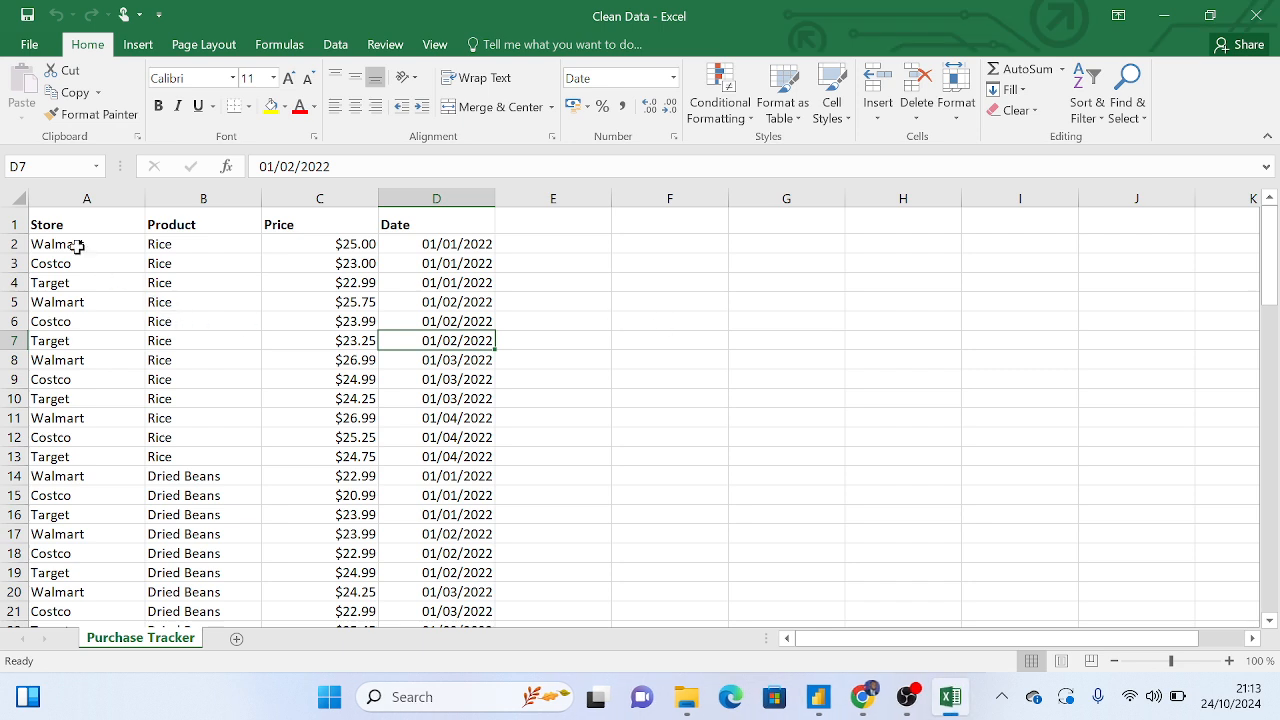
click(80, 197)
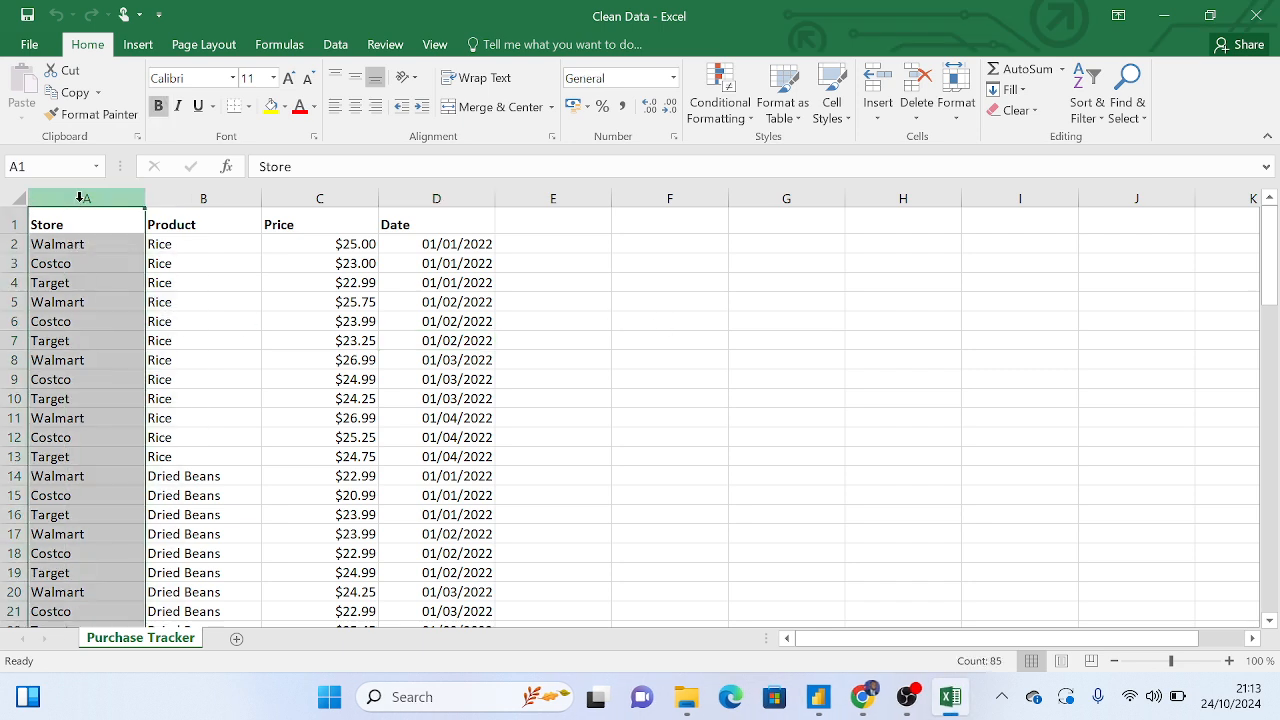
click(203, 198)
click(320, 196)
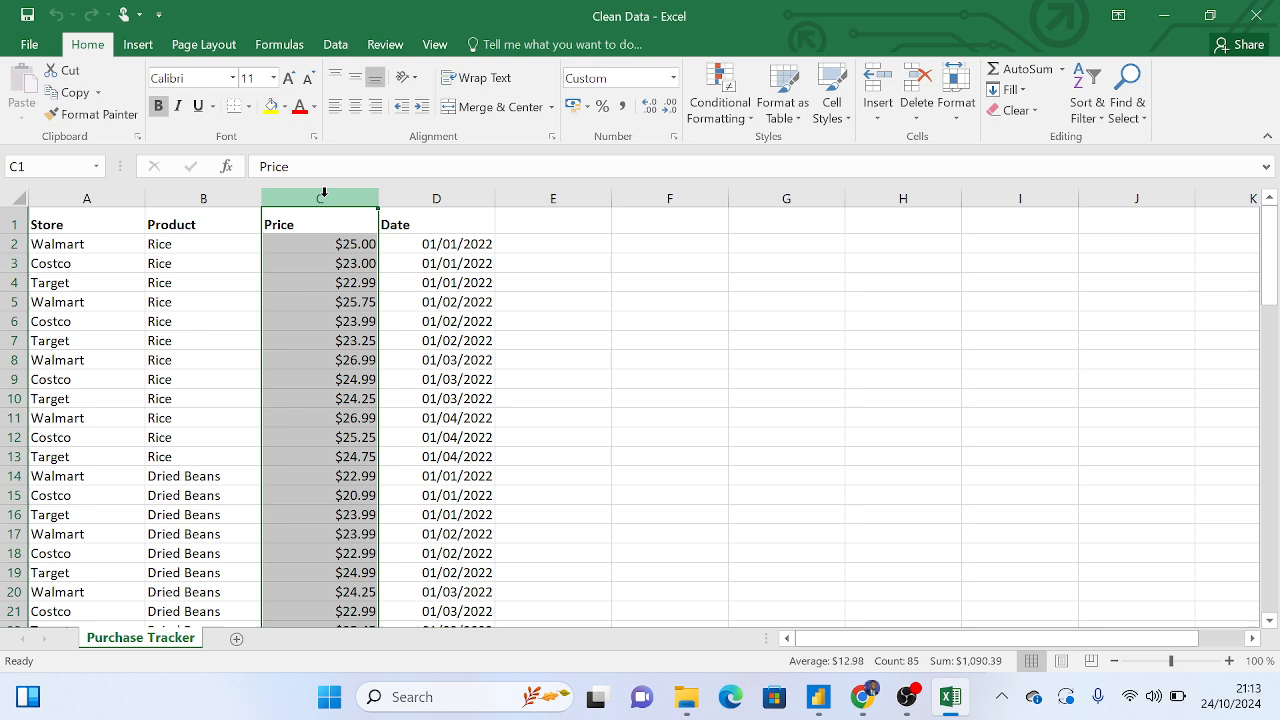
click(452, 200)
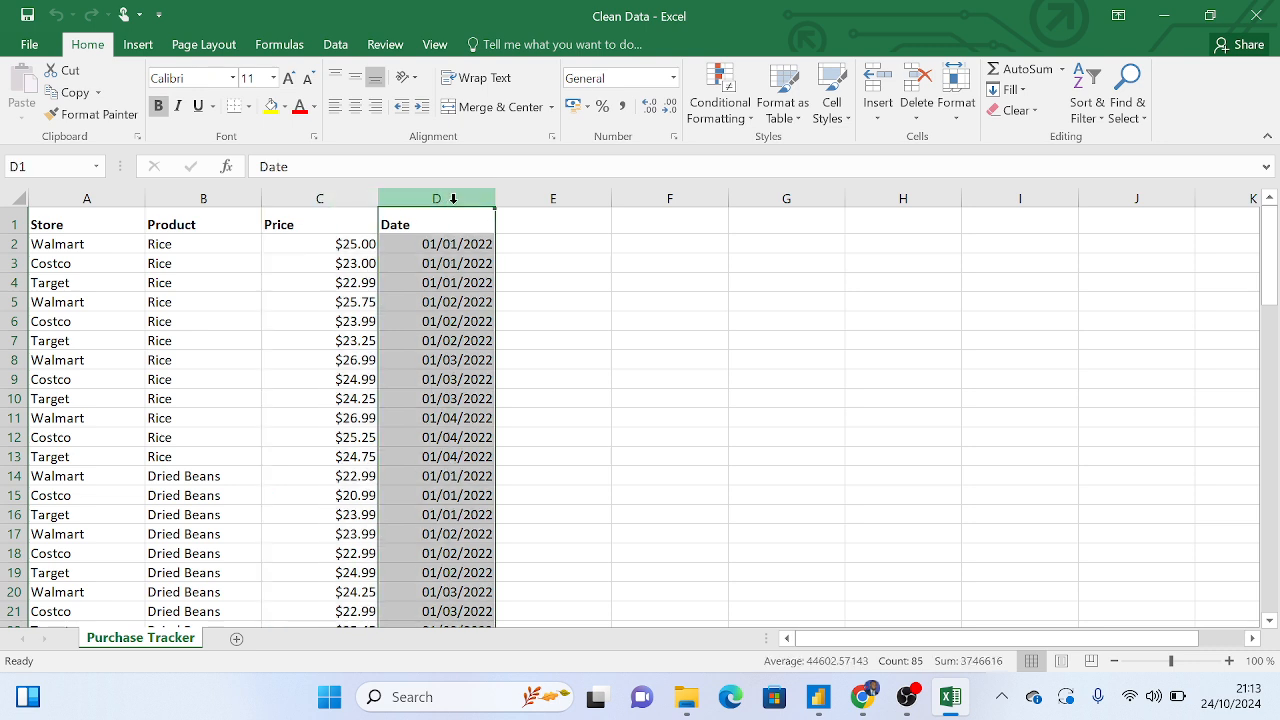
click(1166, 18)
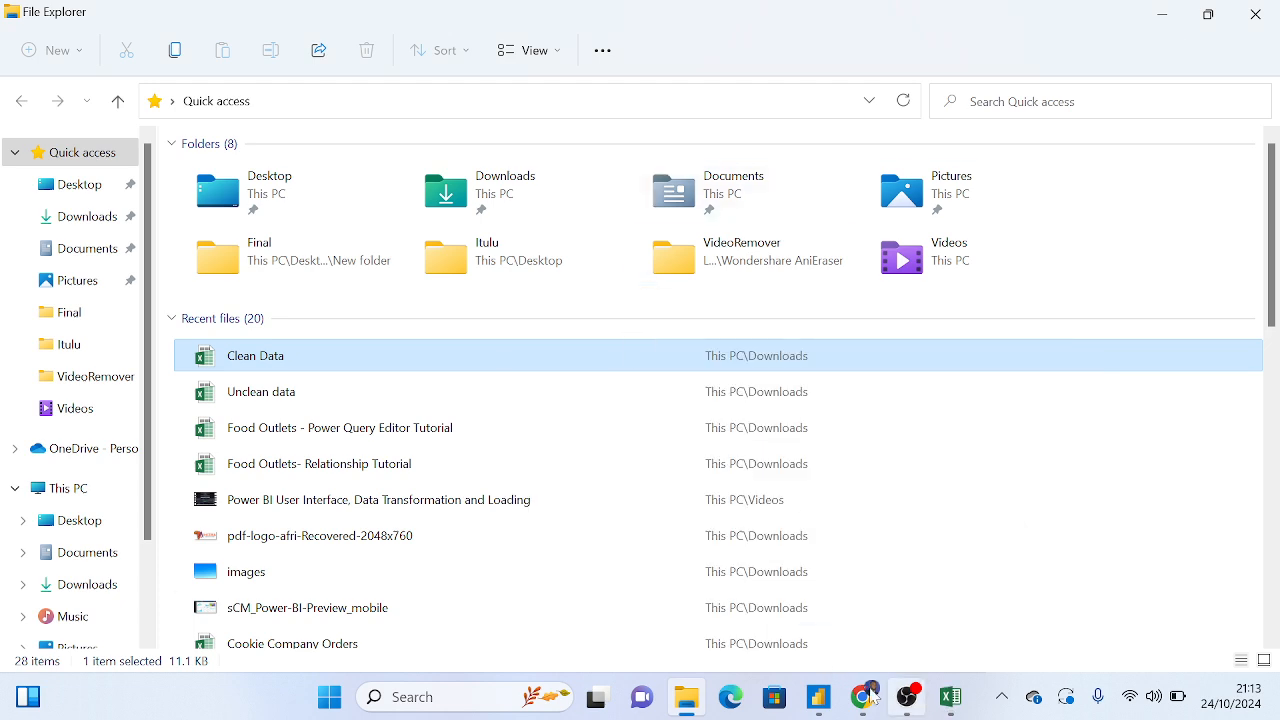
Switch back to Power Query Editor and inspect rows 1 and 2 of the Puchase Overview query
mouse_move(829, 701)
click(886, 597)
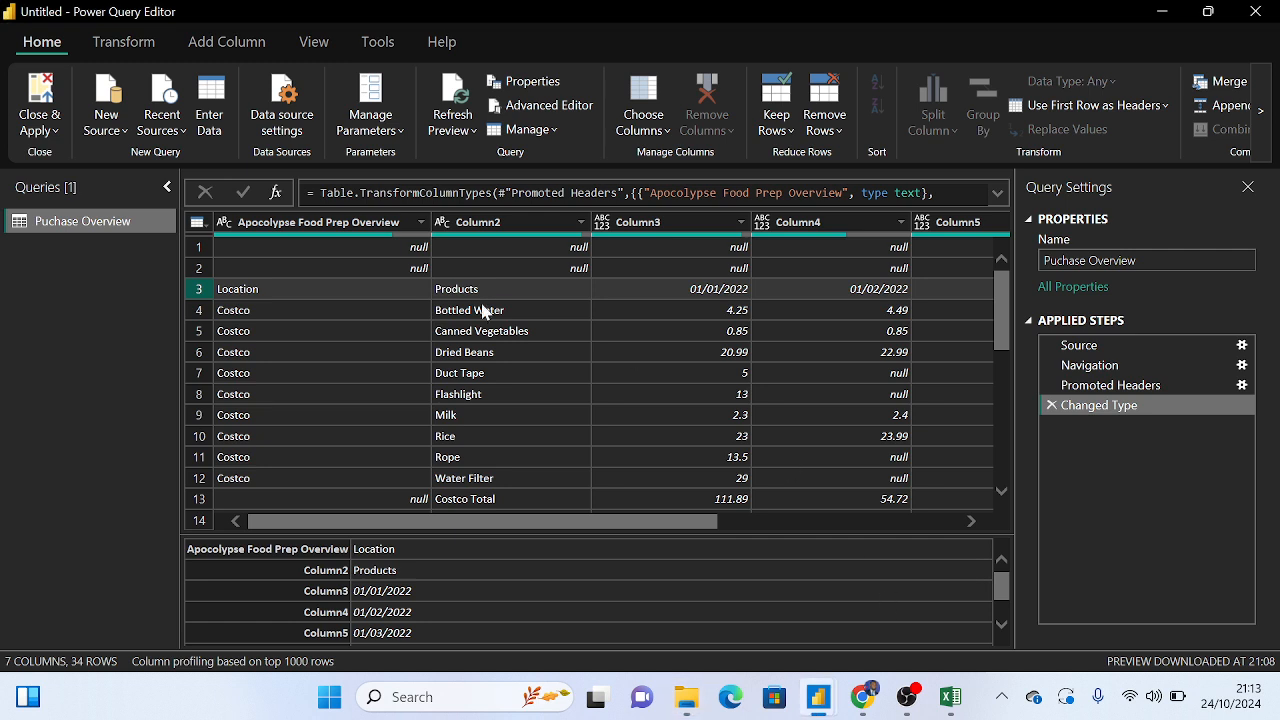
click(201, 246)
click(200, 266)
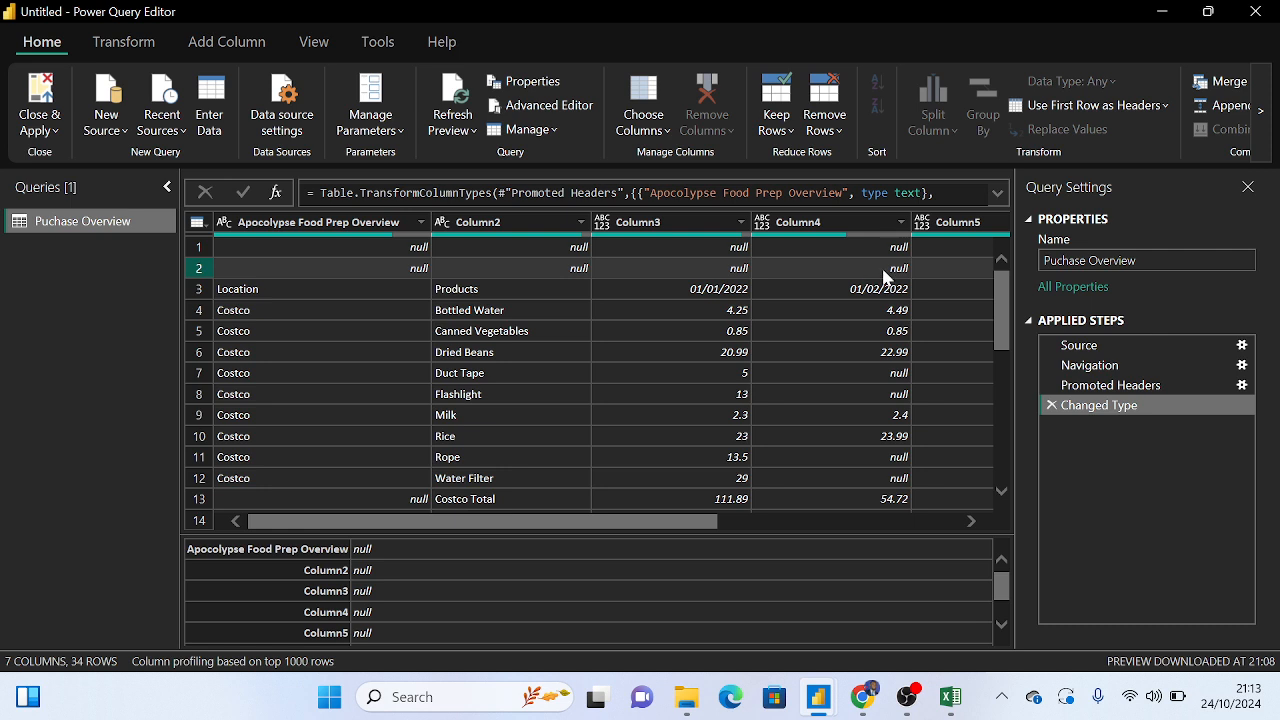
click(950, 222)
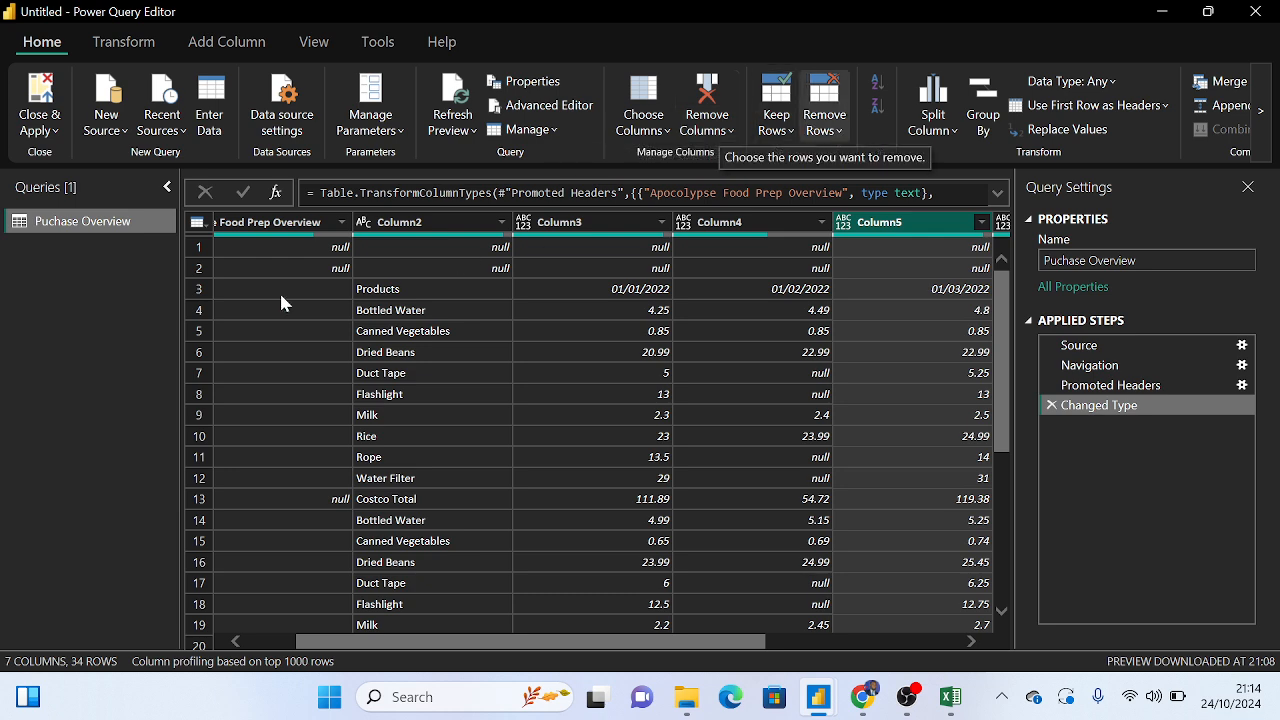
Remove the top 2 rows from the Puchase Overview query
click(196, 248)
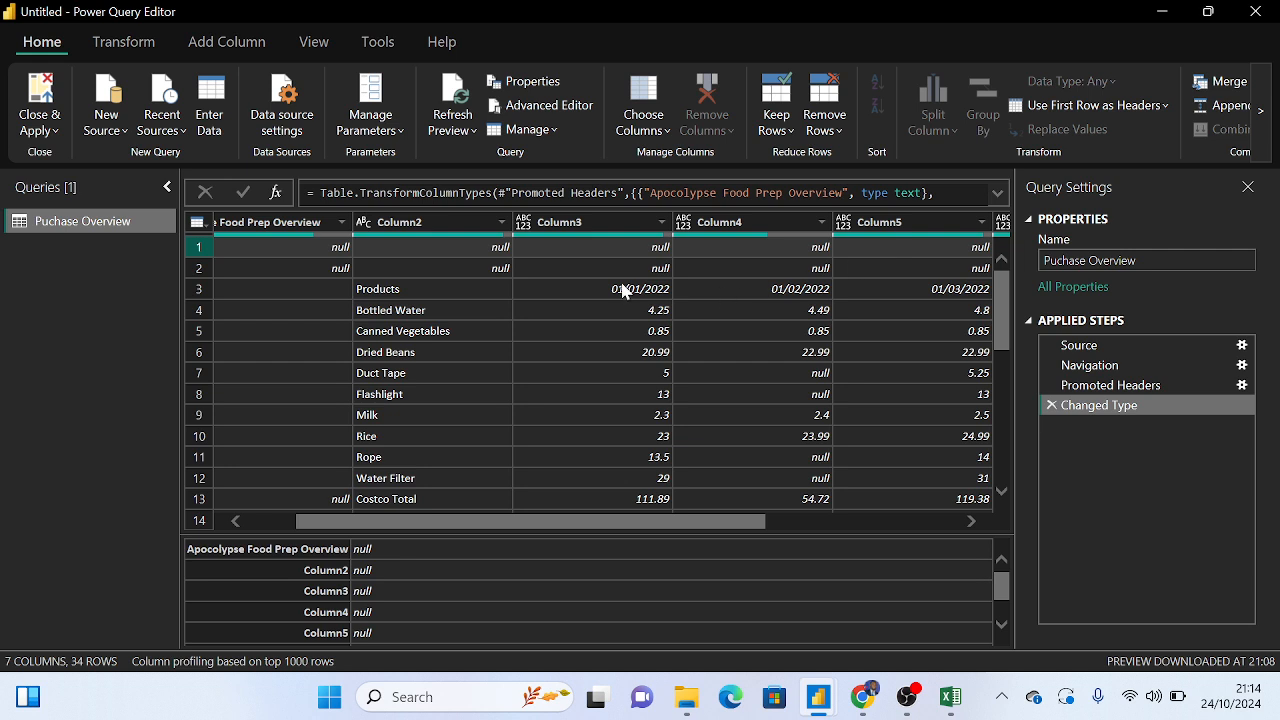
click(833, 134)
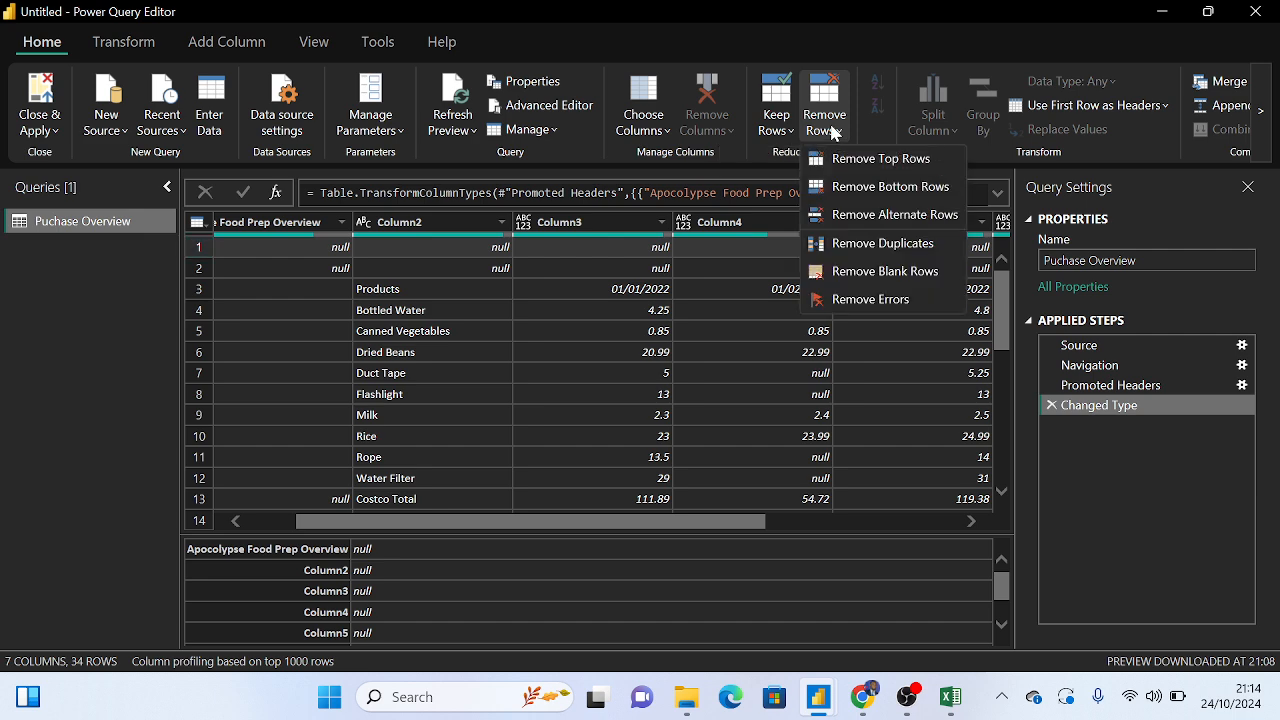
click(868, 166)
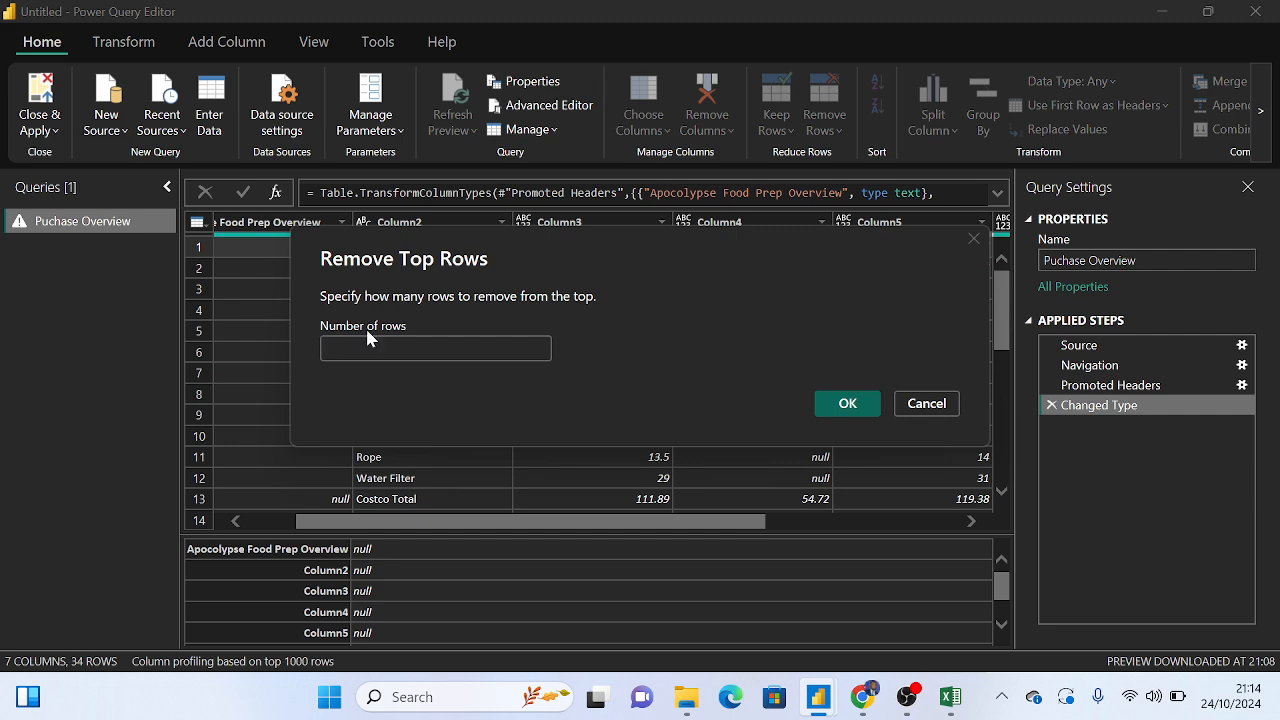
text(2)
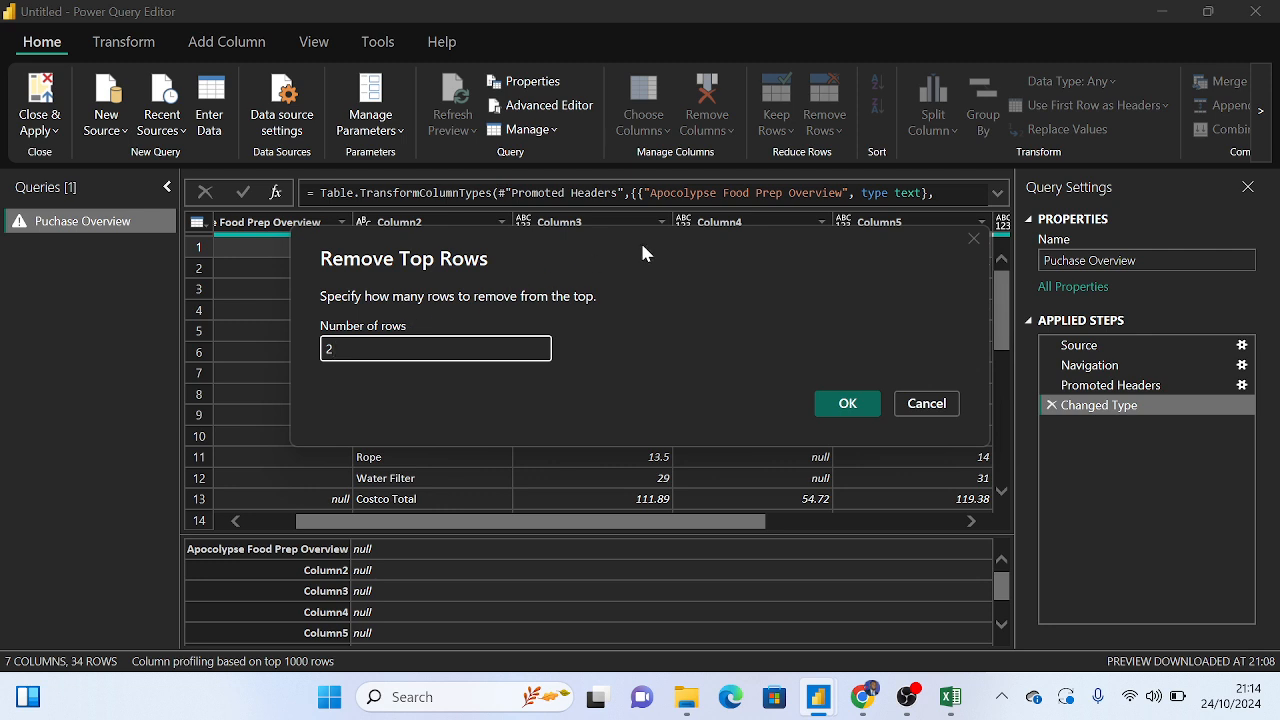
drag(640, 240, 777, 237)
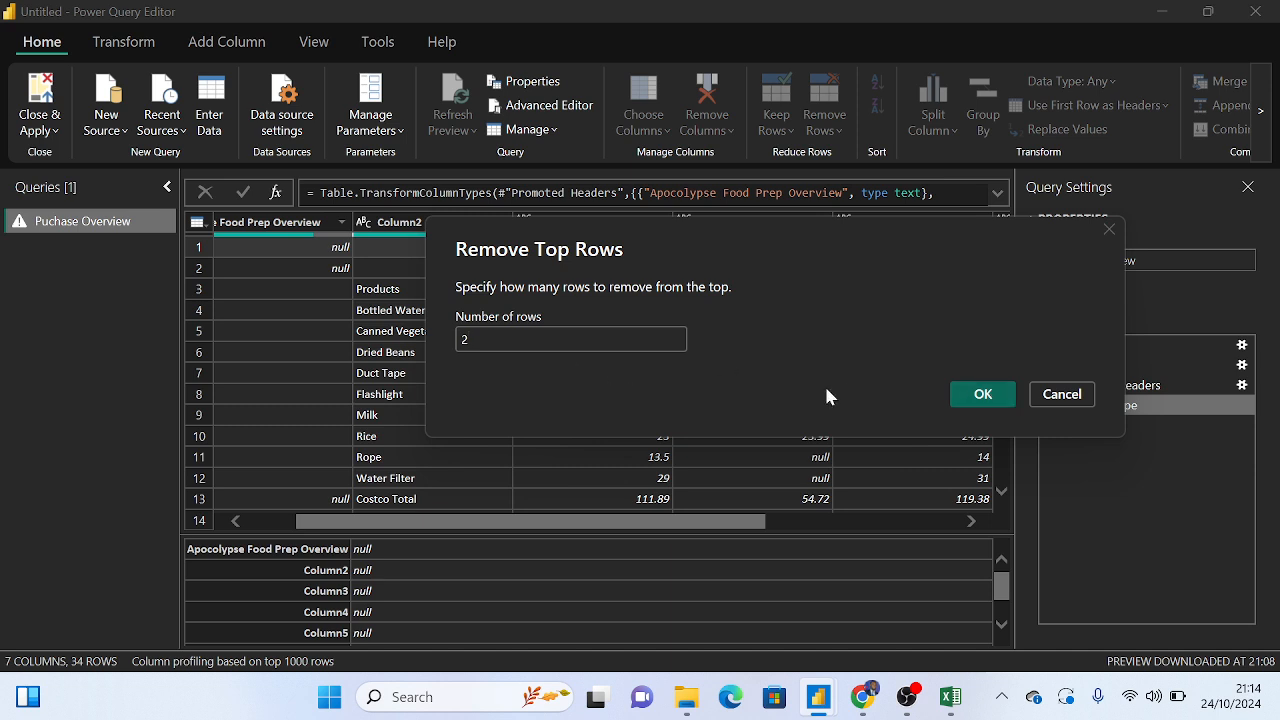
click(981, 397)
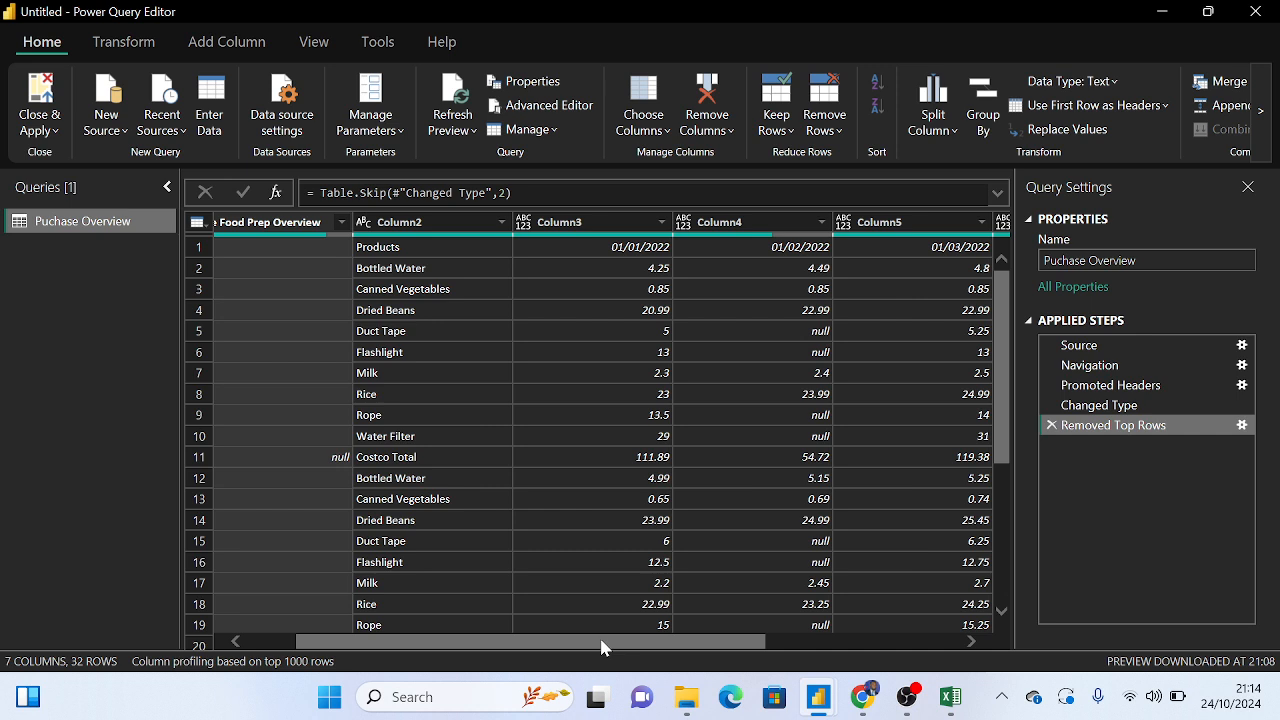
drag(600, 638, 389, 609)
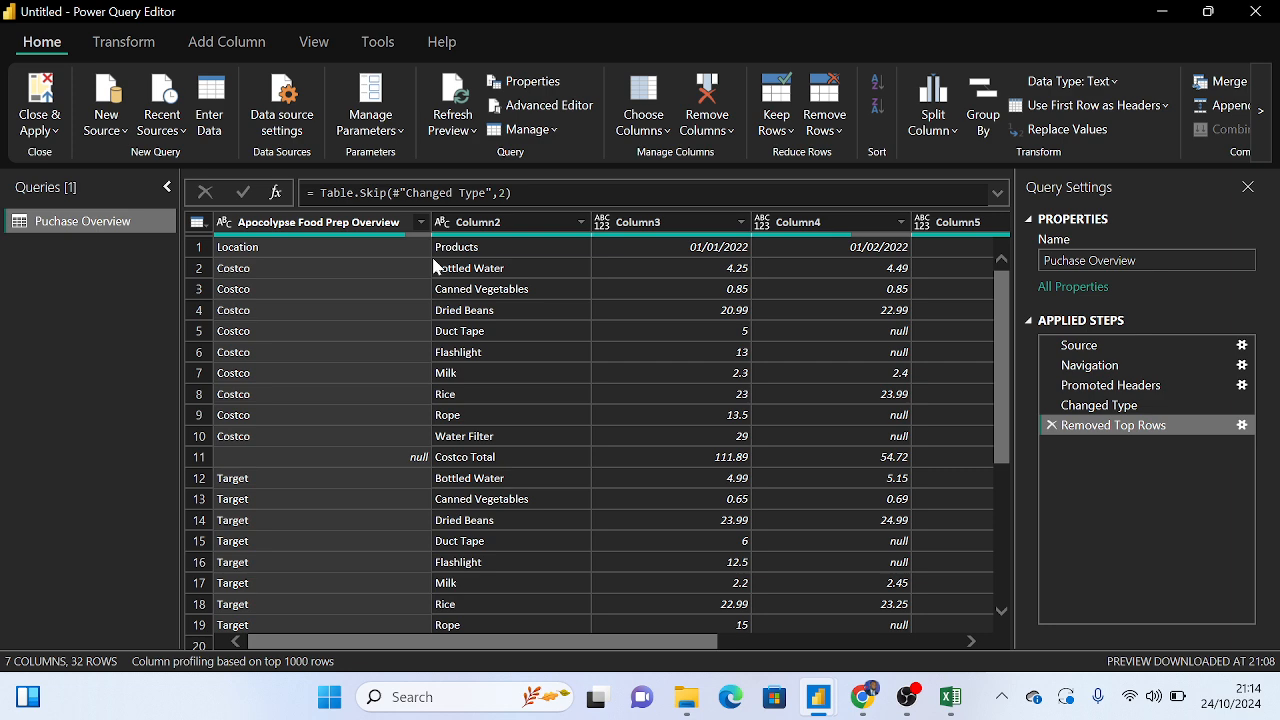
Inspect the first row, and delete the Removed Top Rows step from the query's applied steps
click(197, 257)
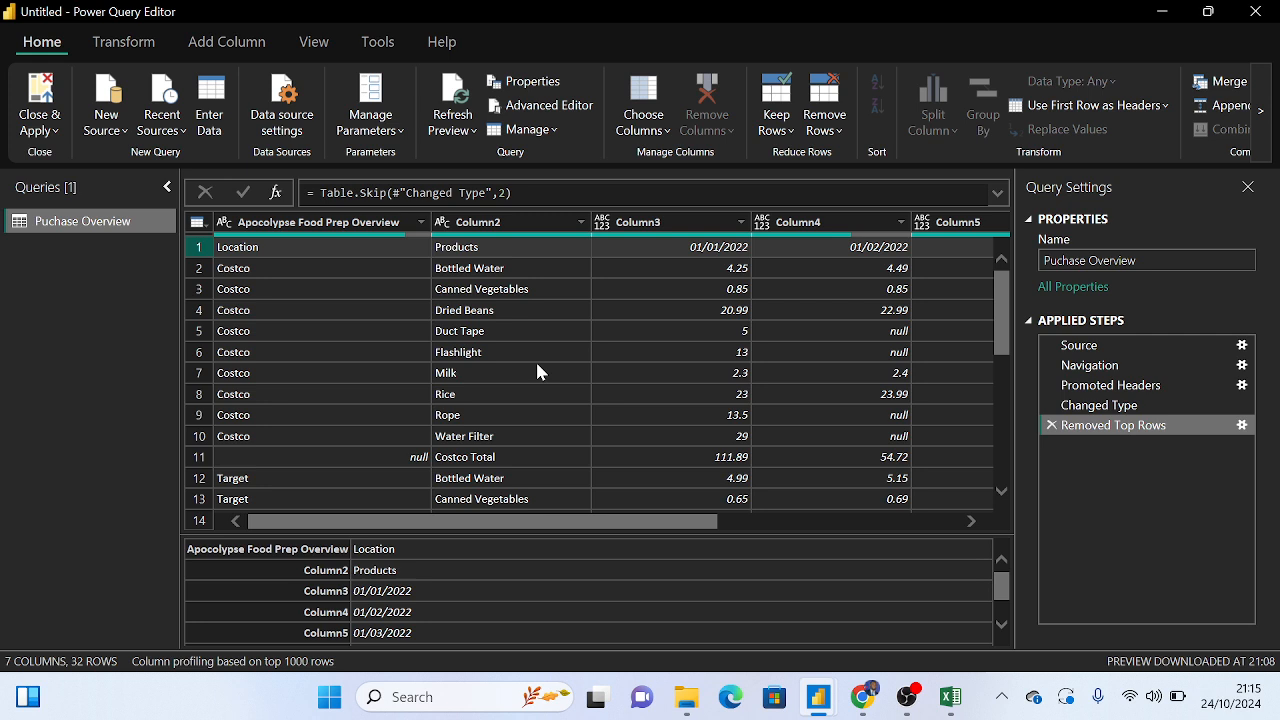
click(1051, 425)
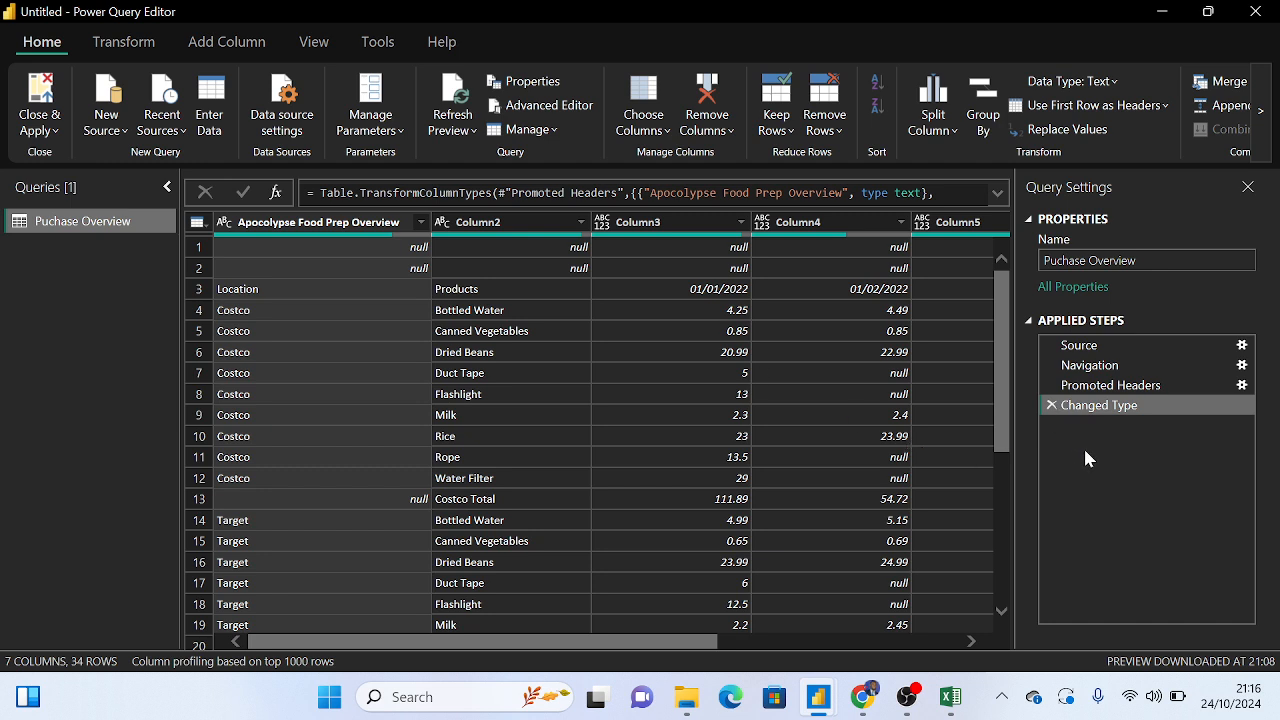
Reapply Remove Top Rows to the Puchase Overview query with 2 as the number of rows
click(198, 247)
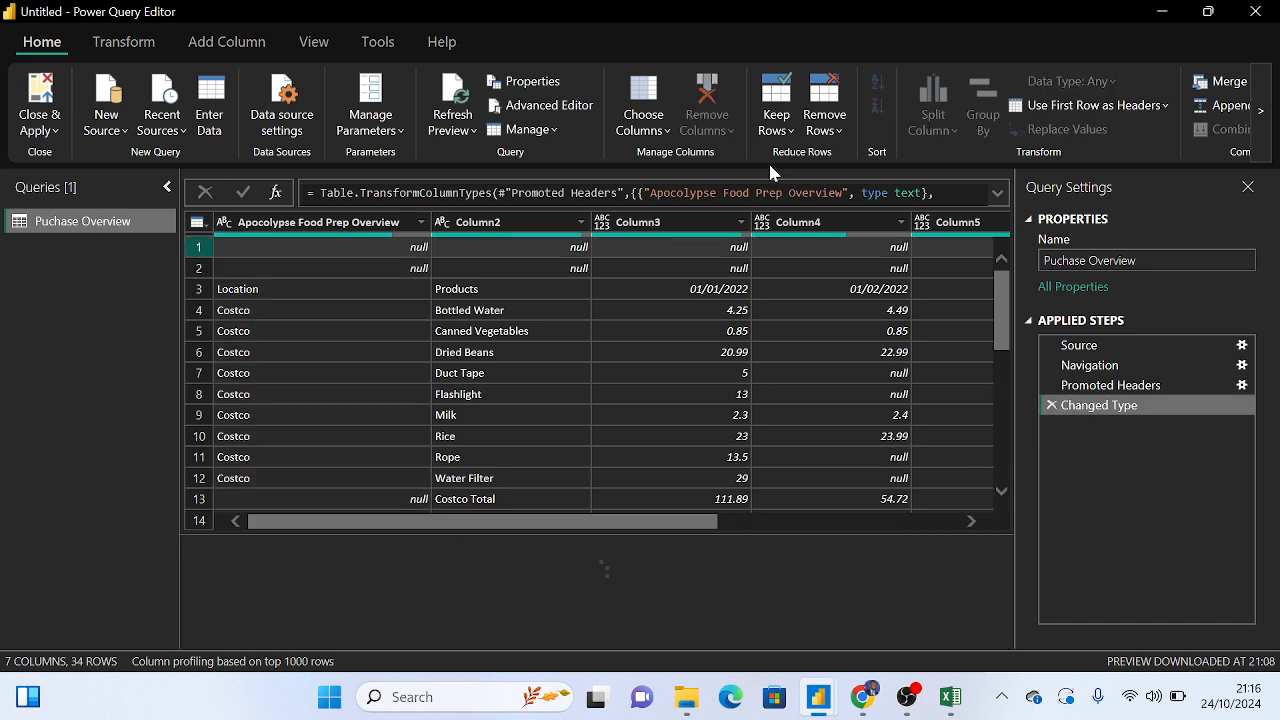
click(823, 140)
click(870, 164)
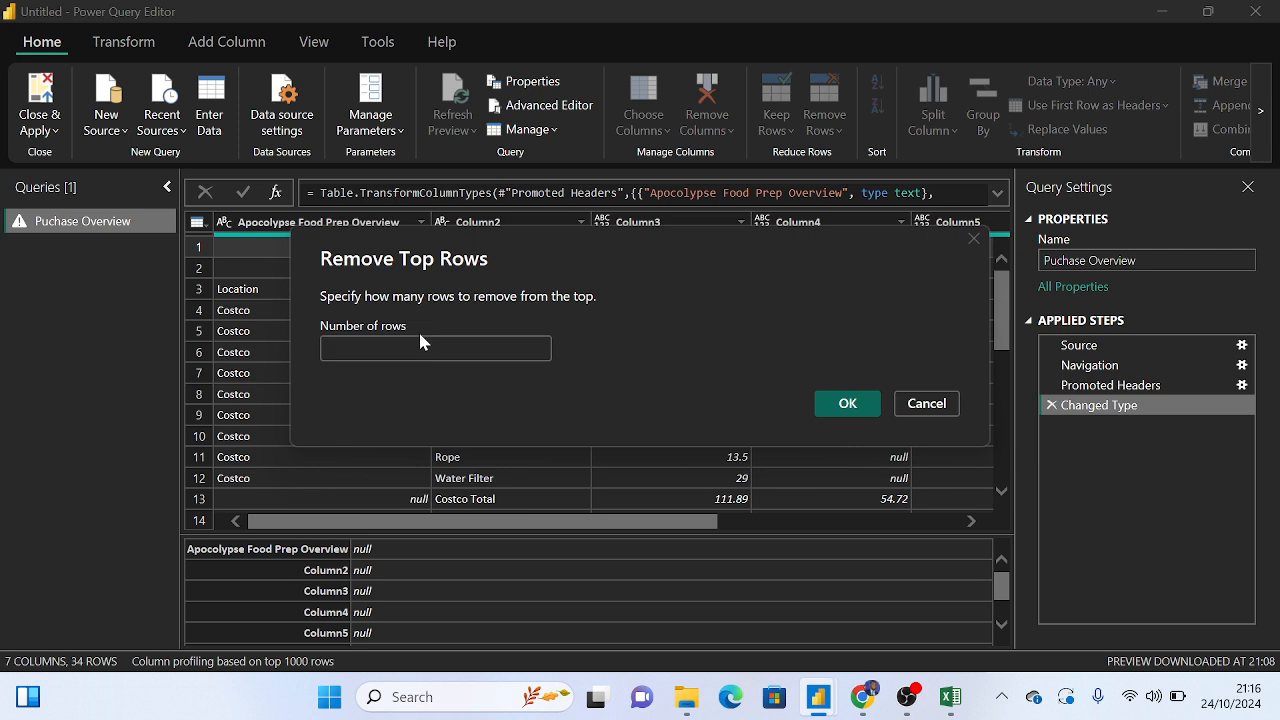
text(2)
click(812, 400)
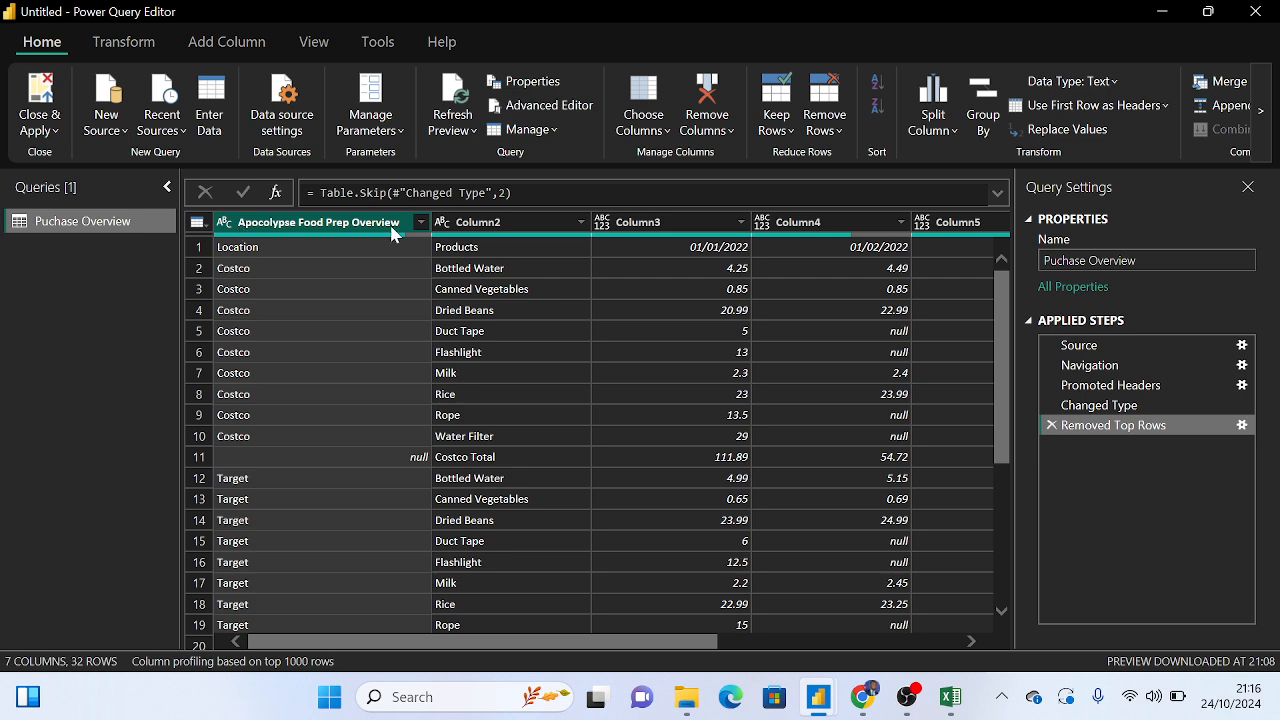
Promote the first row, containing Location, Products and the dates, to the query's column headers
click(121, 43)
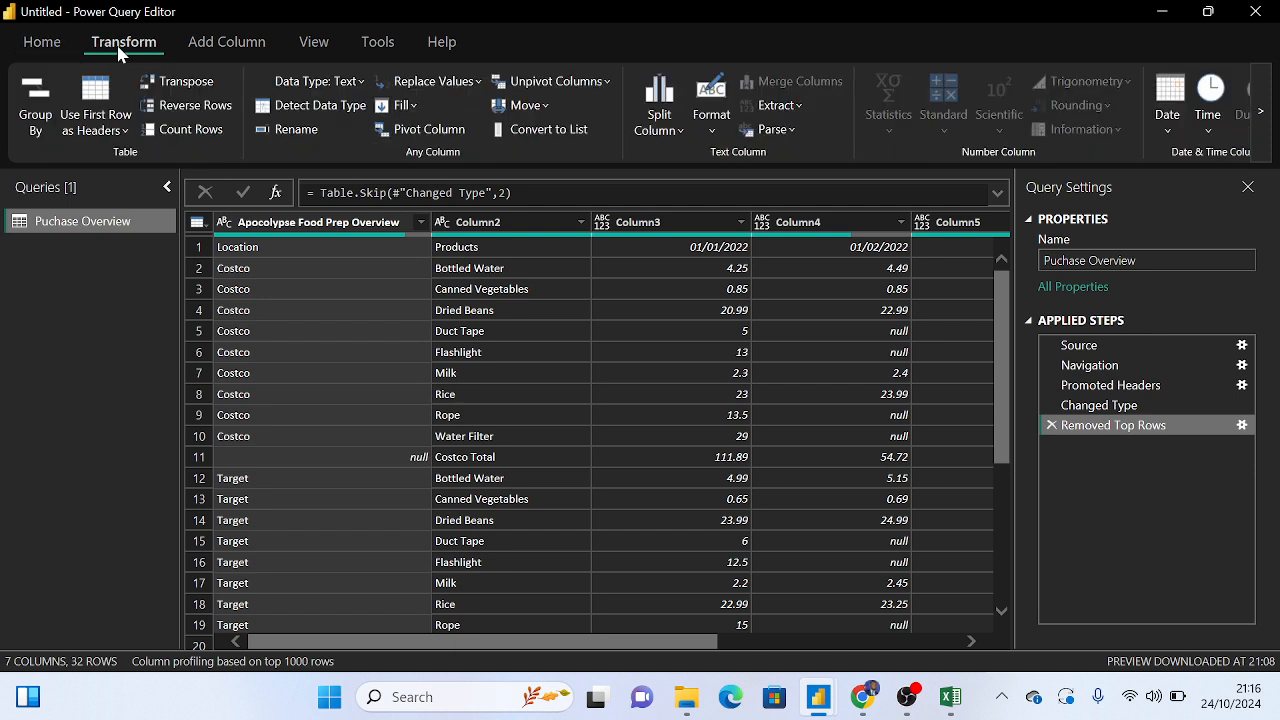
click(126, 134)
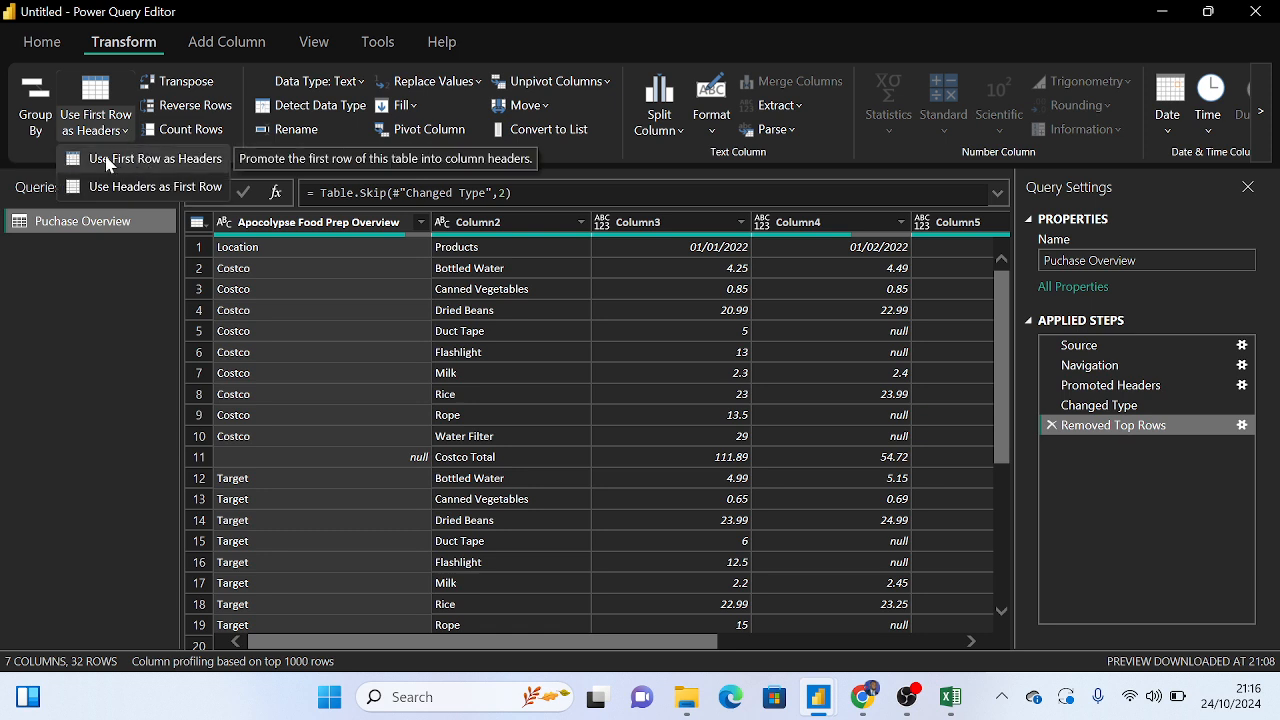
click(181, 165)
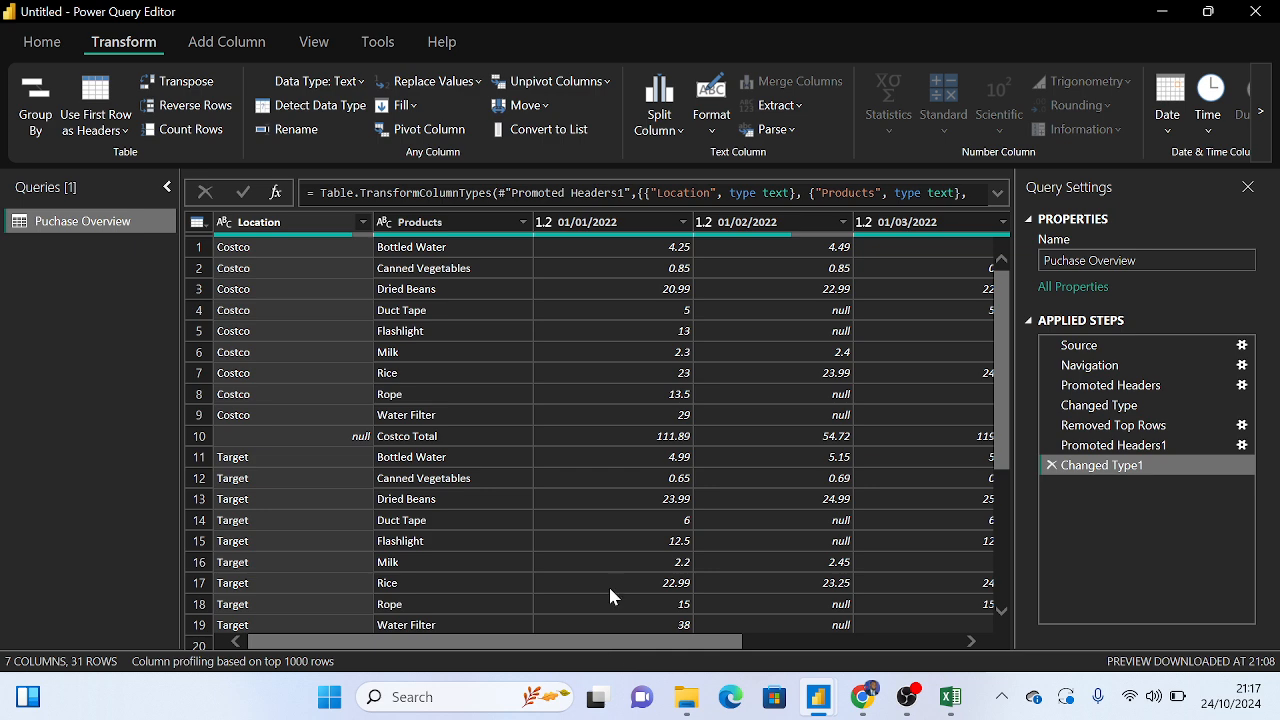
Remove the rows with an empty value in the Location column, and delete that filter step again
click(61, 40)
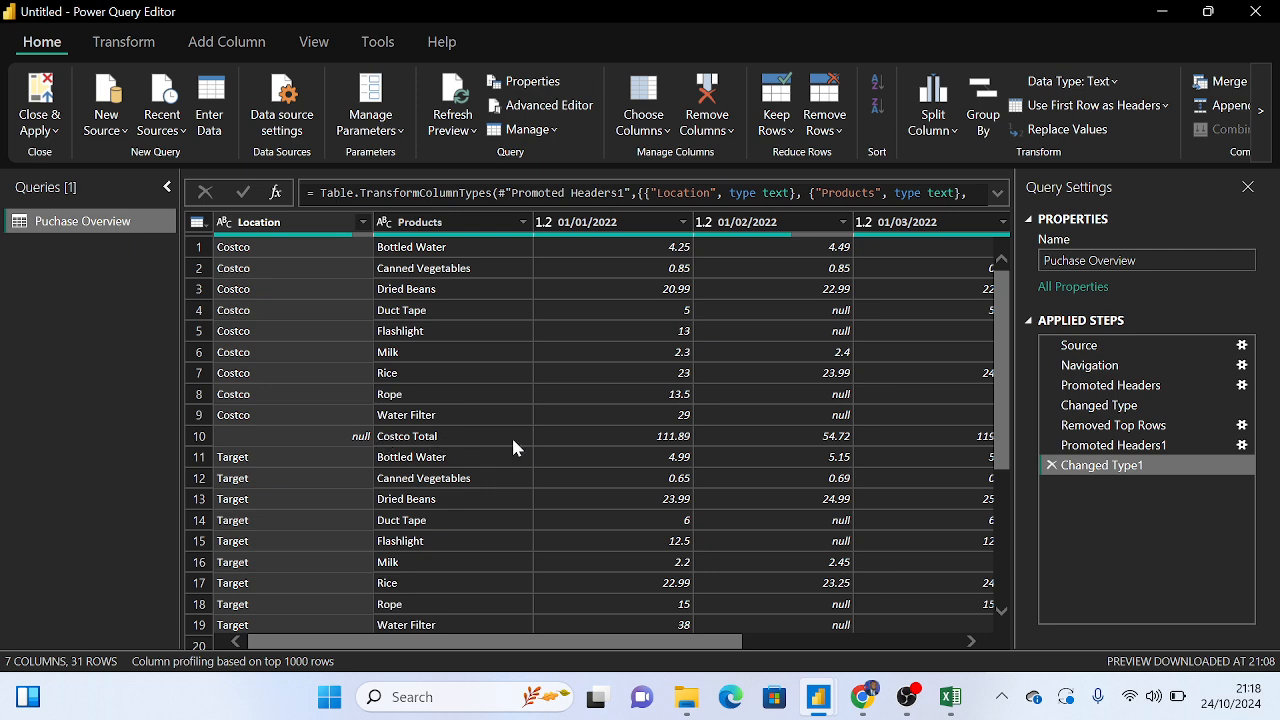
scroll(271, 454, down, 3)
scroll(304, 470, down, 2)
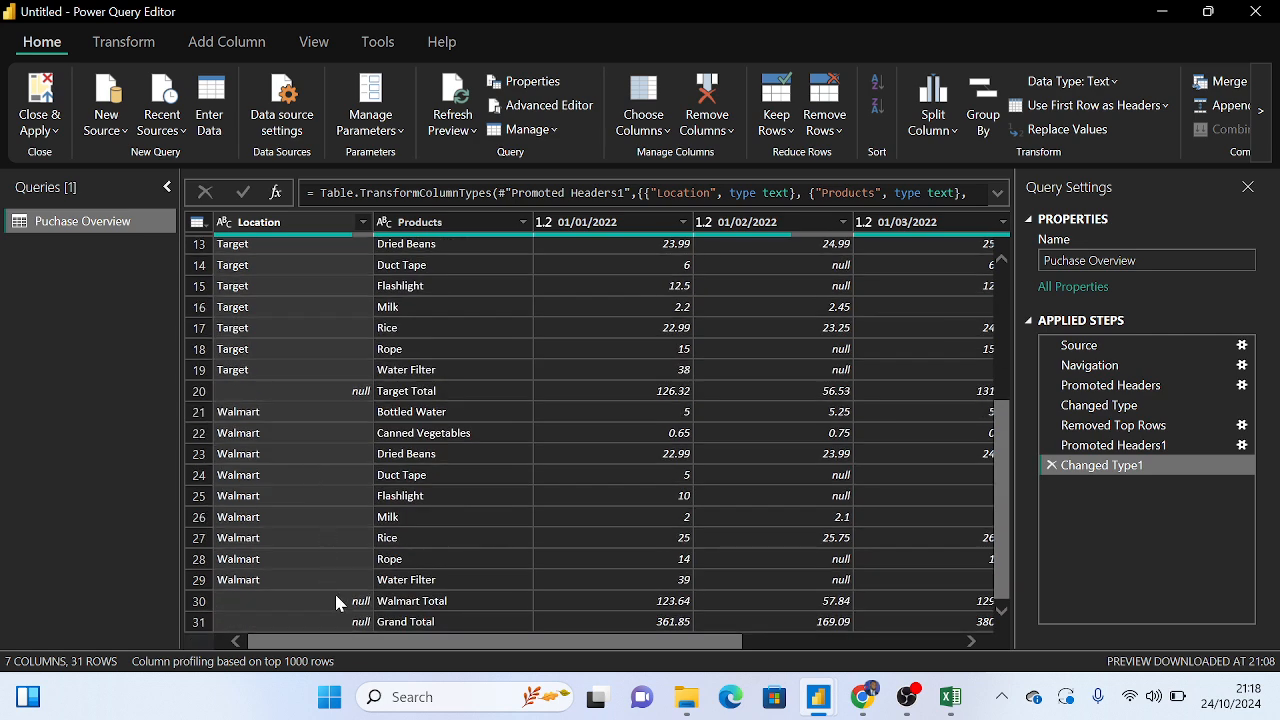
scroll(333, 538, up, 1)
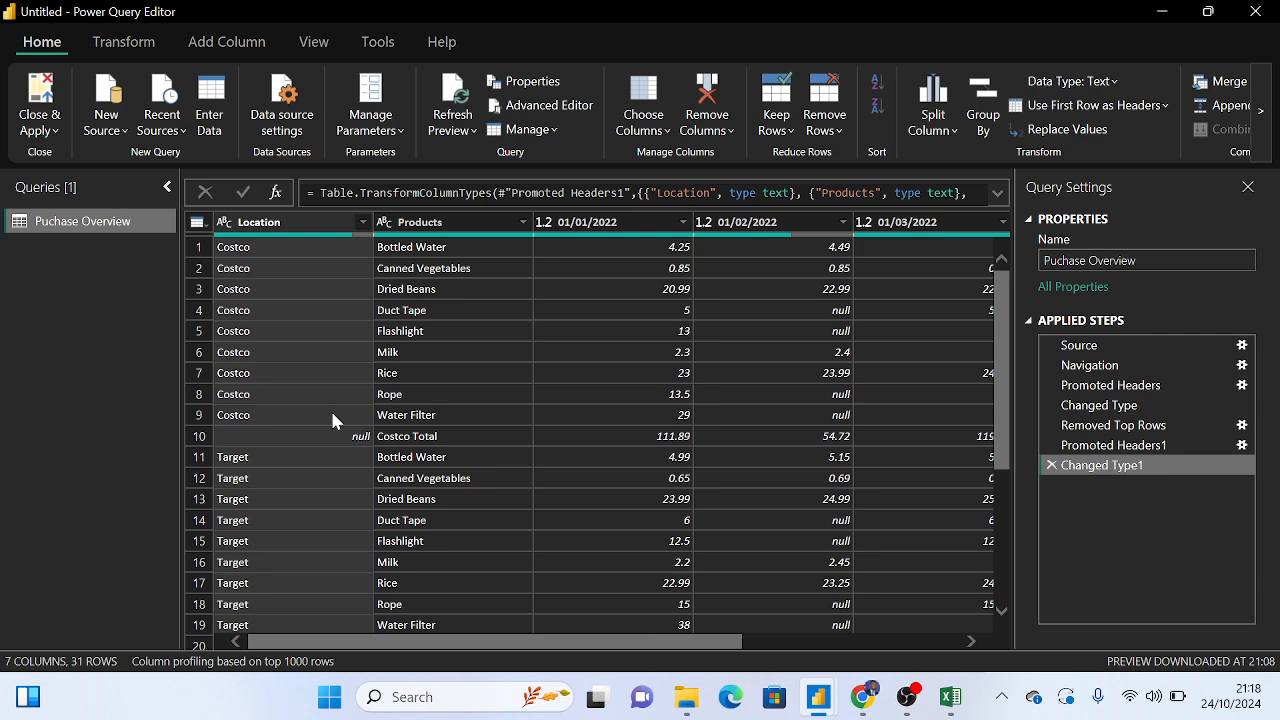
click(363, 224)
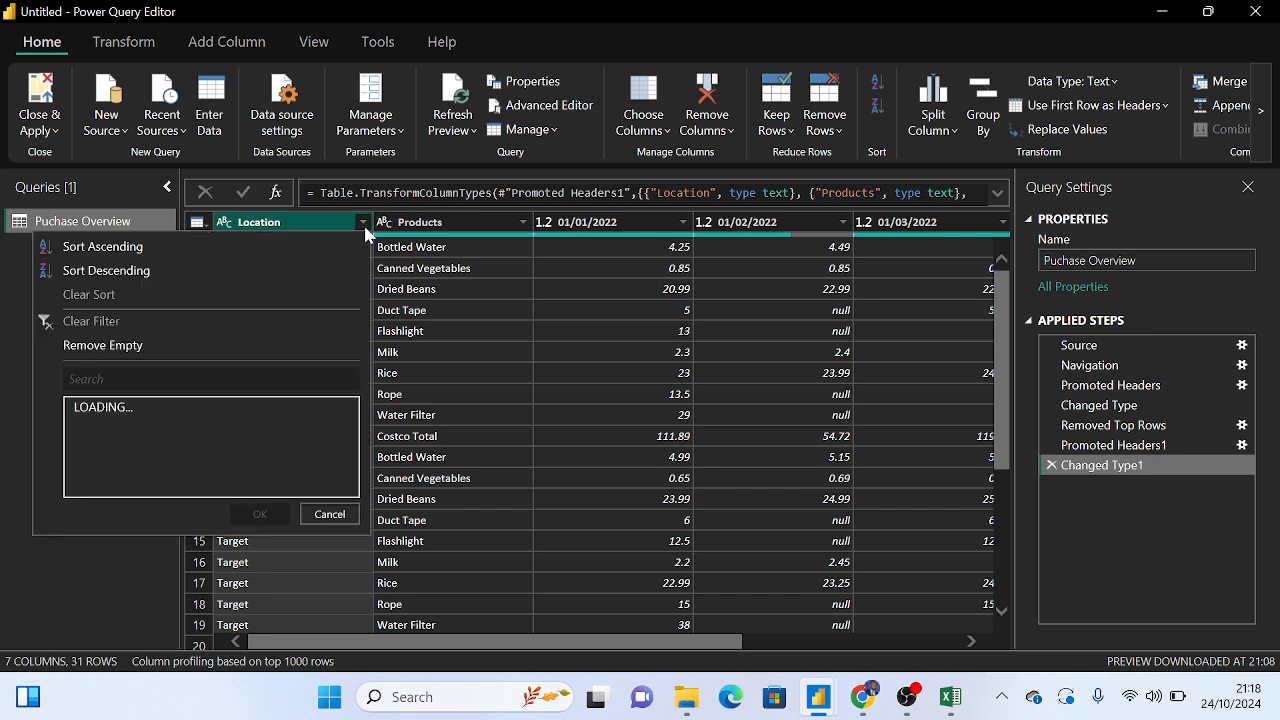
click(103, 345)
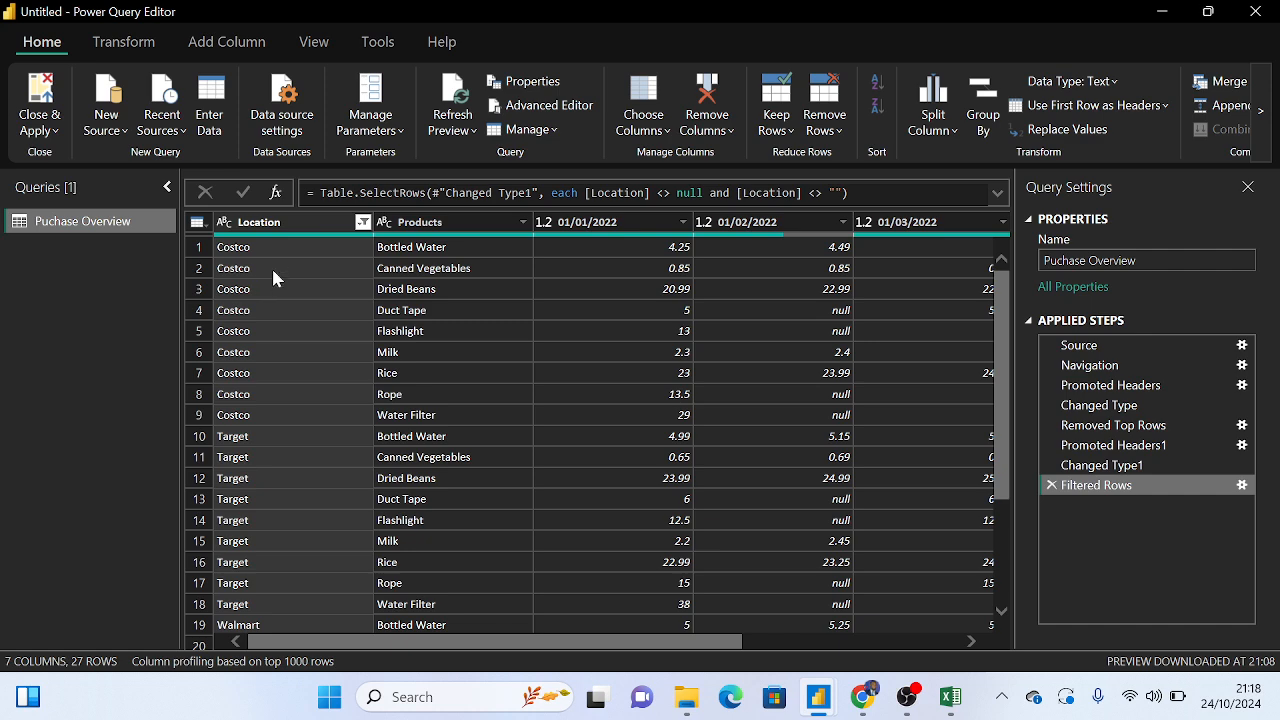
scroll(286, 309, down, 3)
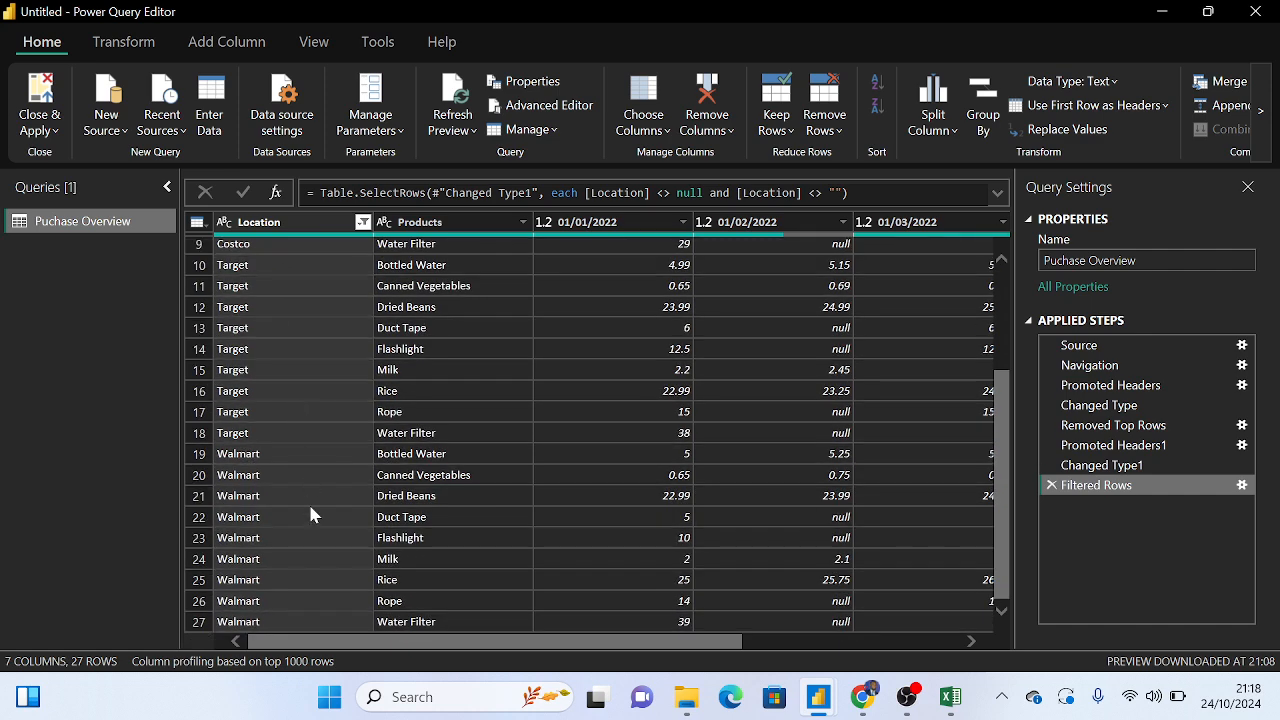
scroll(311, 514, up, 3)
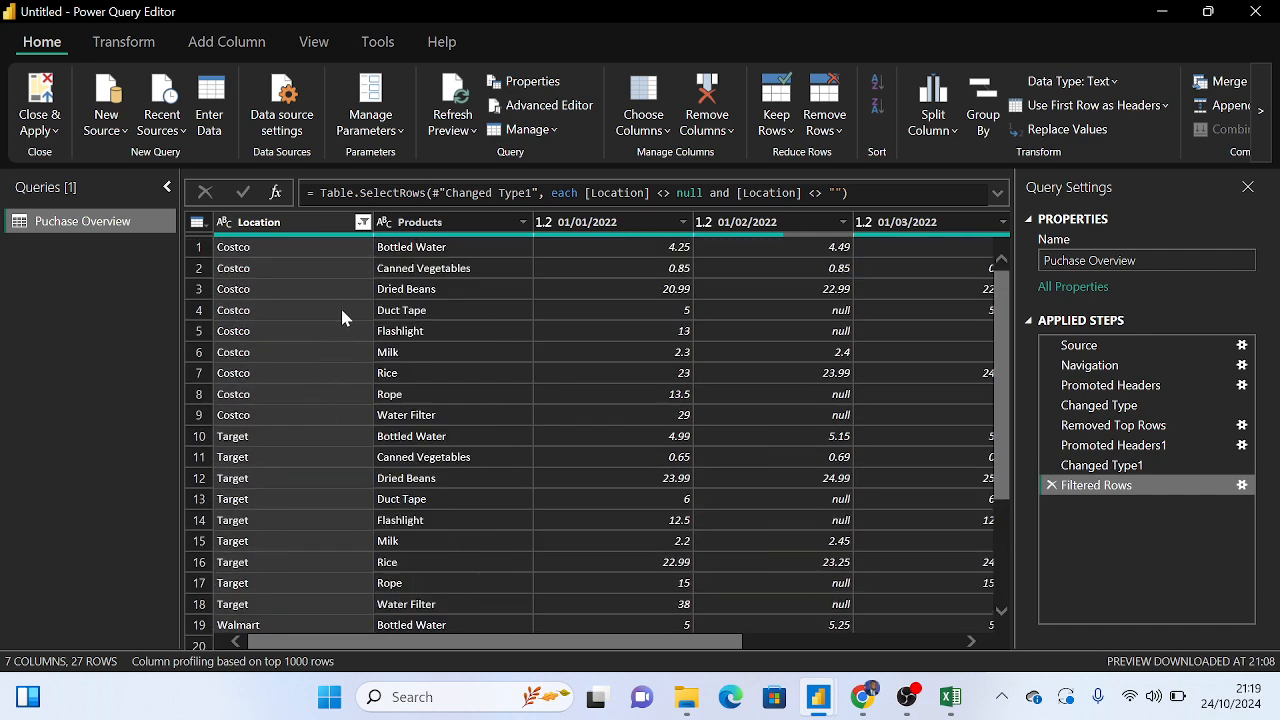
click(1051, 485)
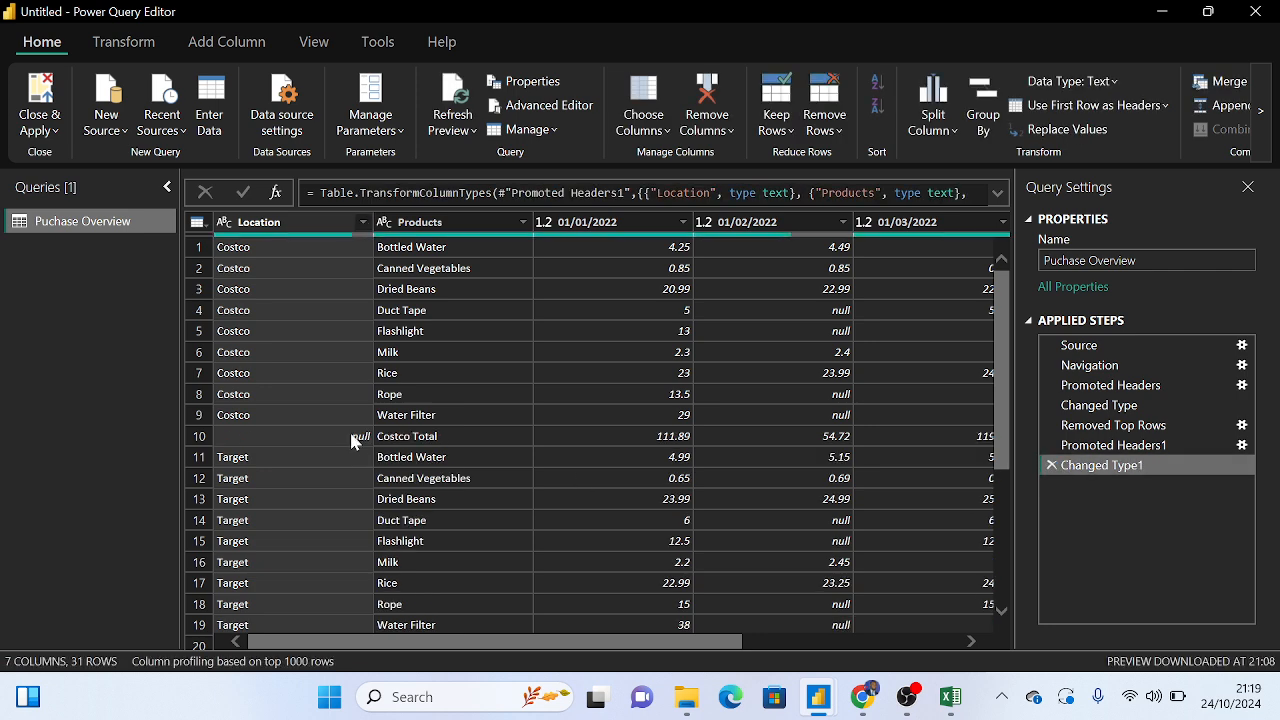
Filter the Location column to exclude the (null) value
click(362, 222)
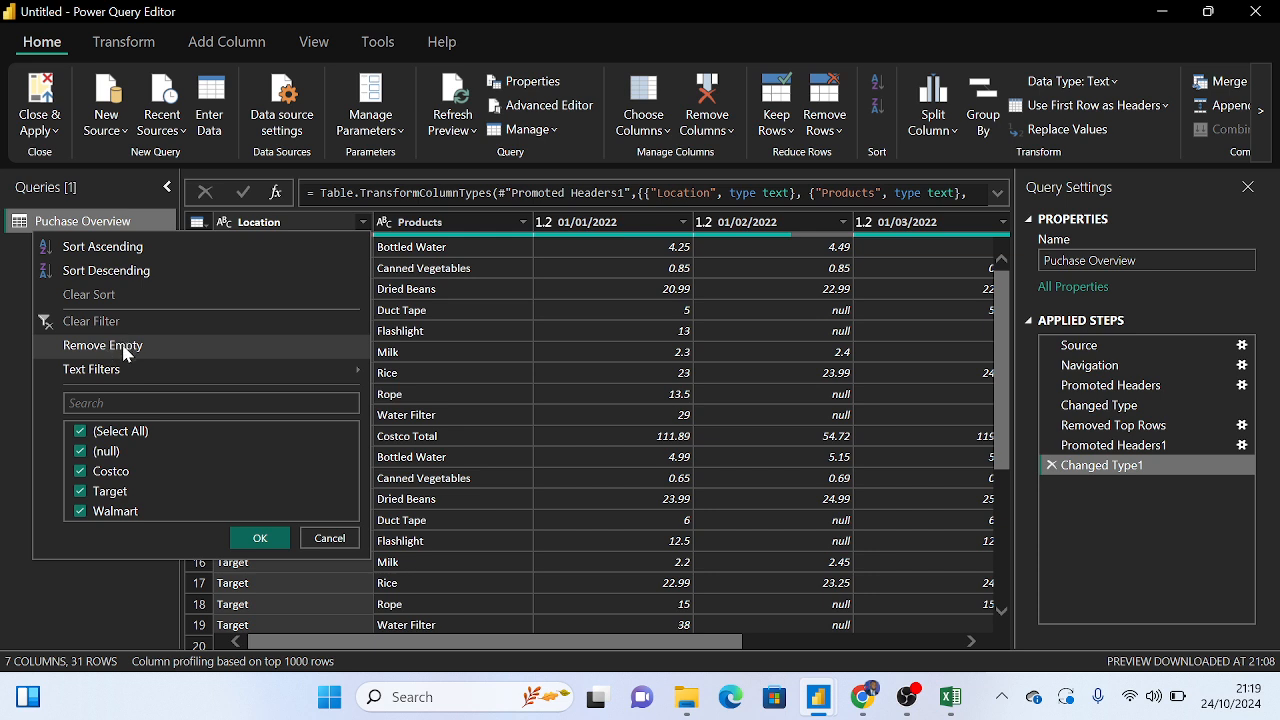
click(86, 456)
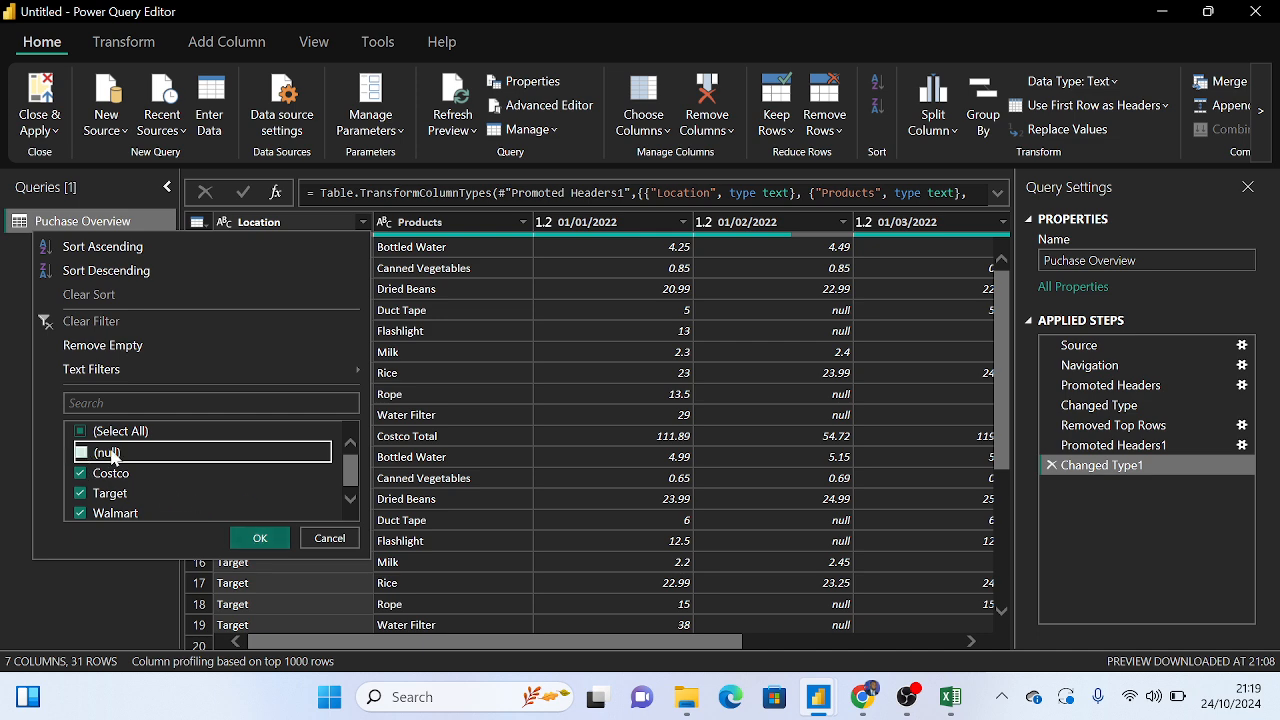
click(259, 540)
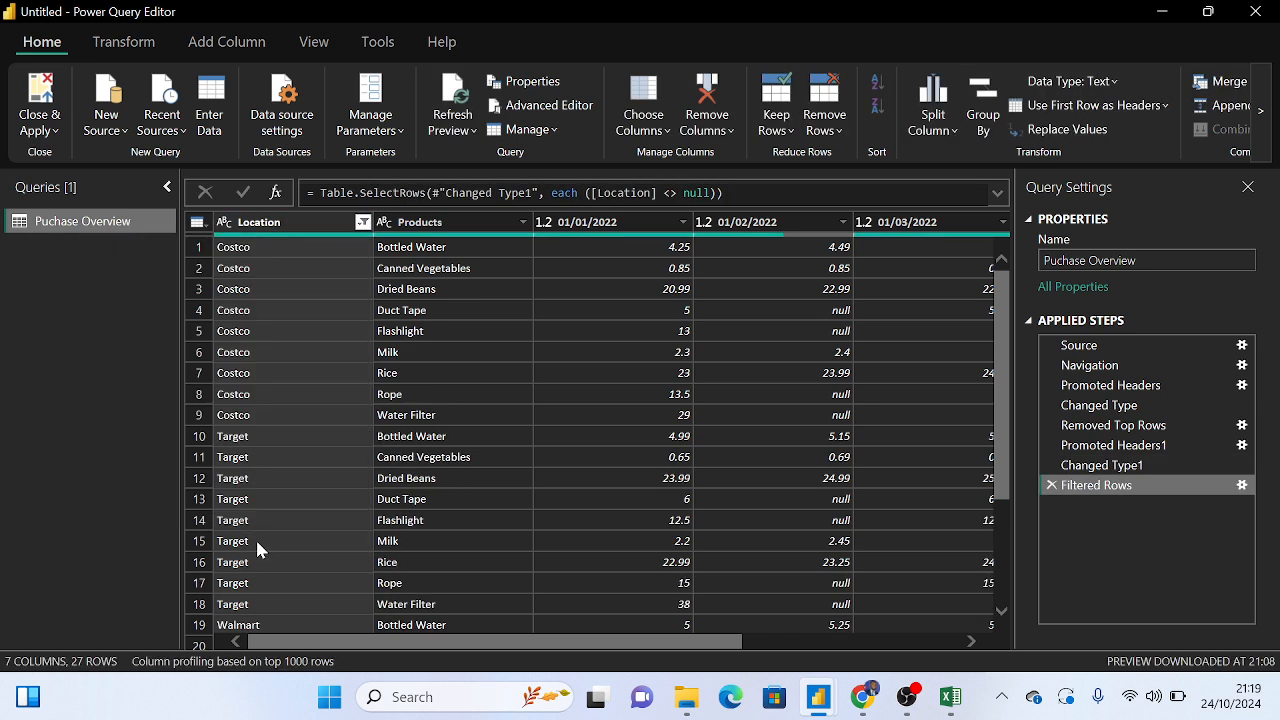
Include the (null) value in the Location column filter again
click(362, 222)
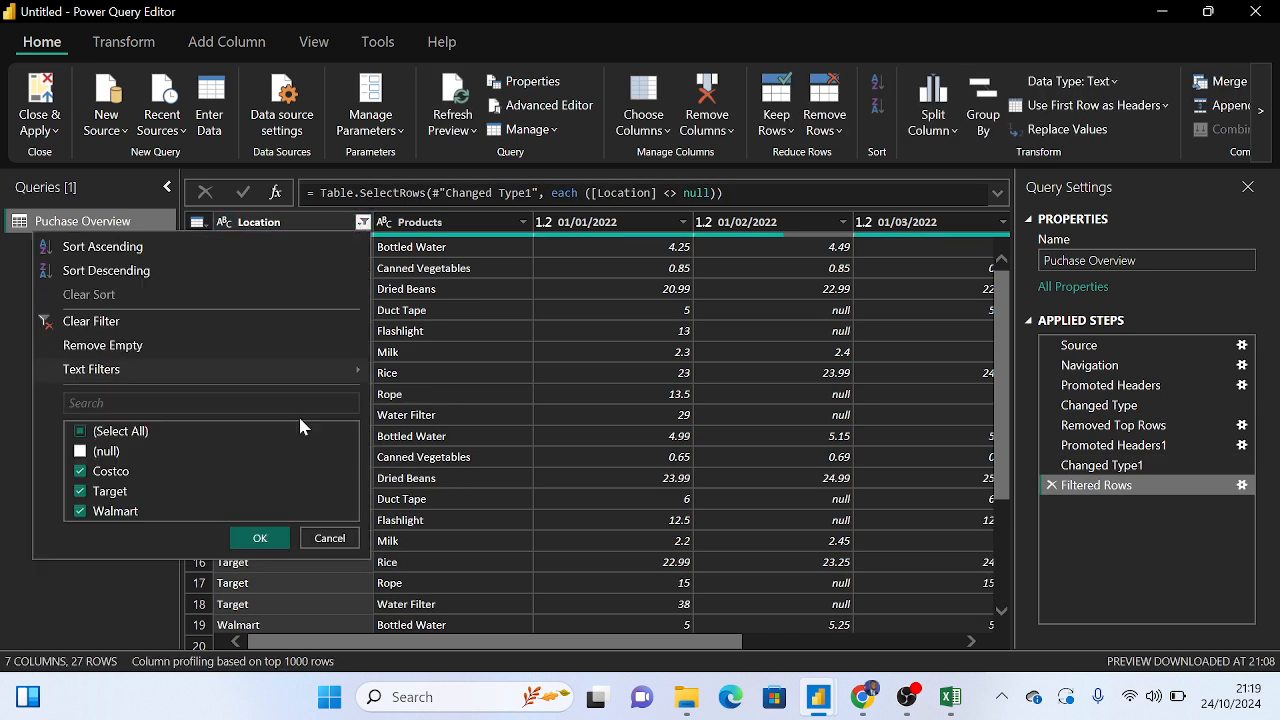
click(88, 453)
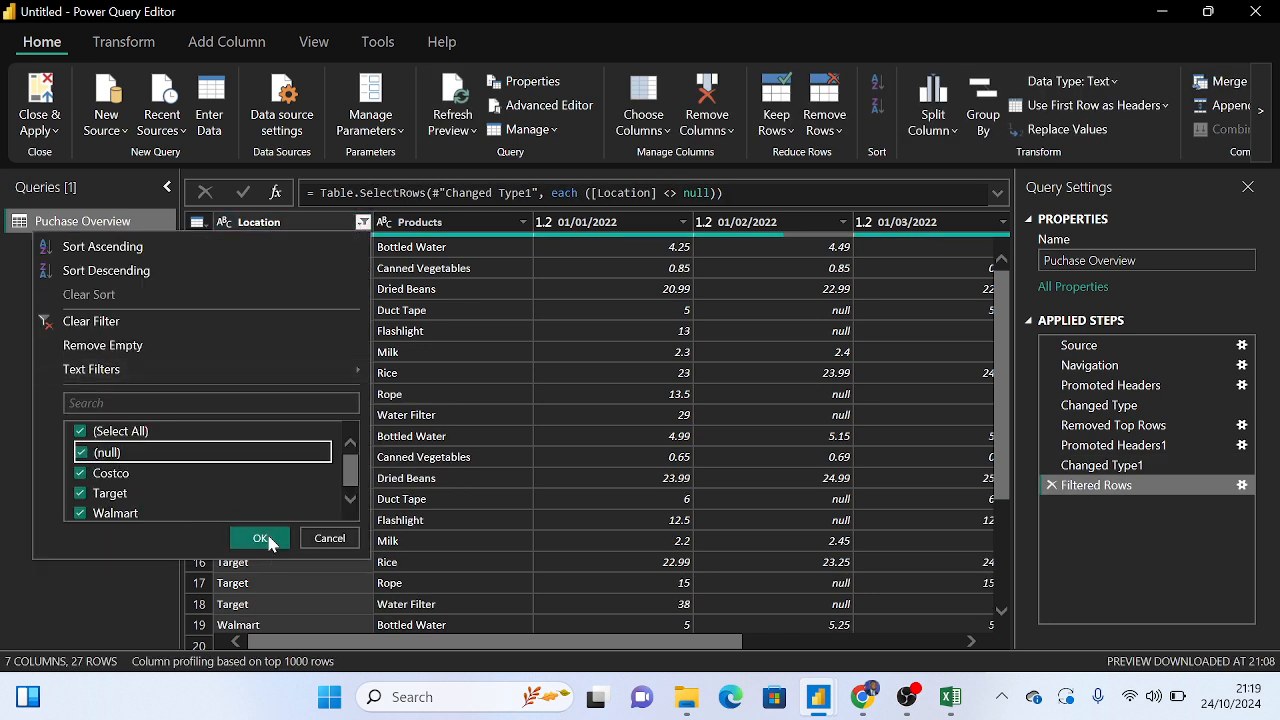
click(259, 539)
scroll(331, 474, down, 4)
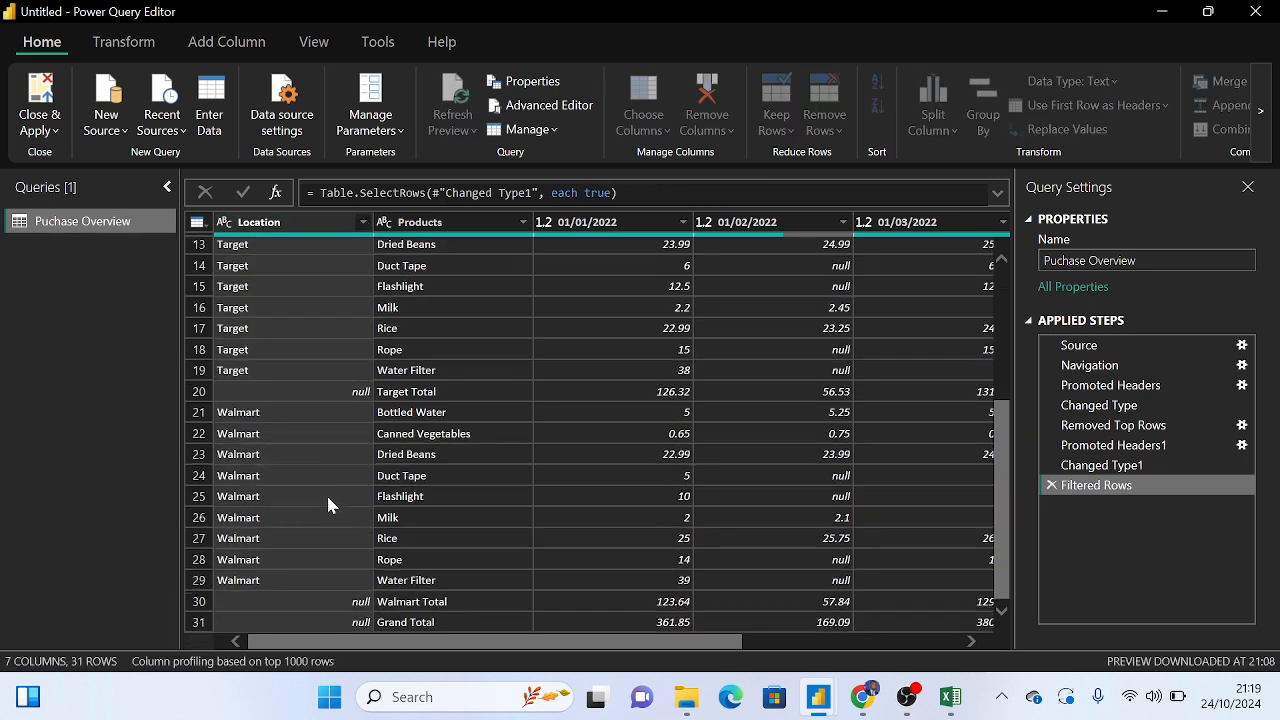
scroll(325, 515, up, 4)
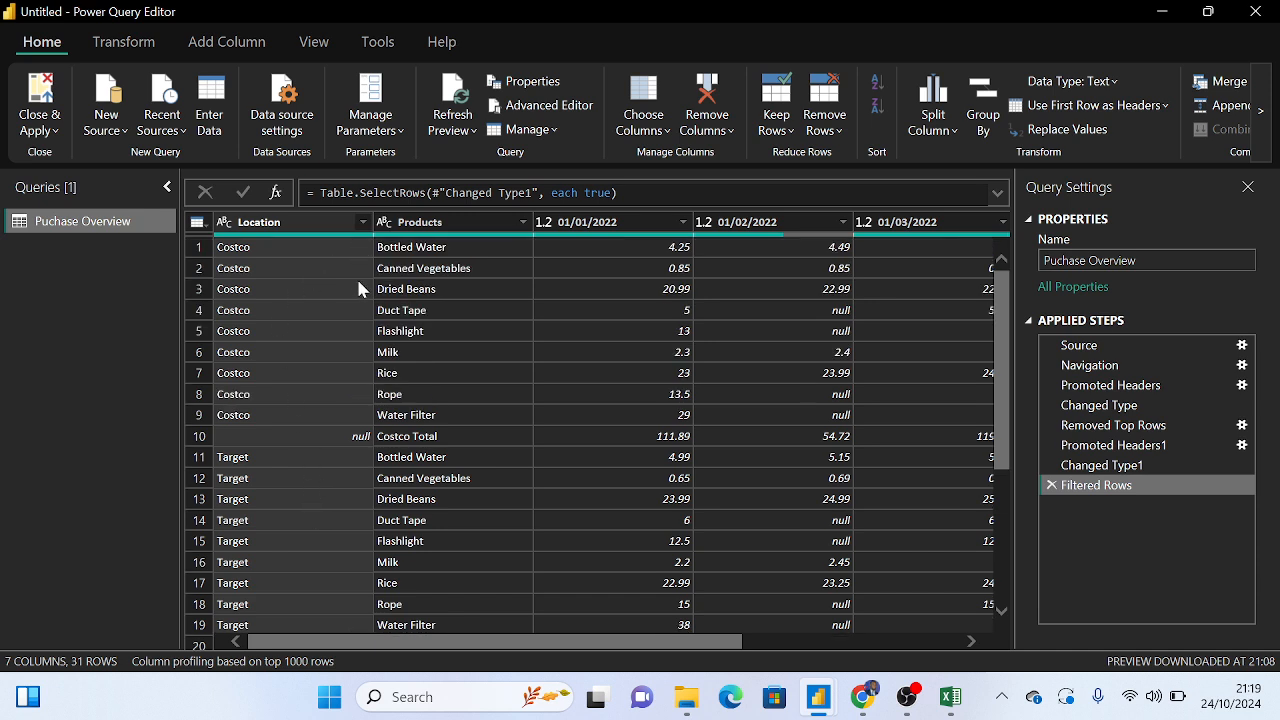
Apply Remove Empty to the Location column, check the remaining rows, and delete the added filter step
click(363, 222)
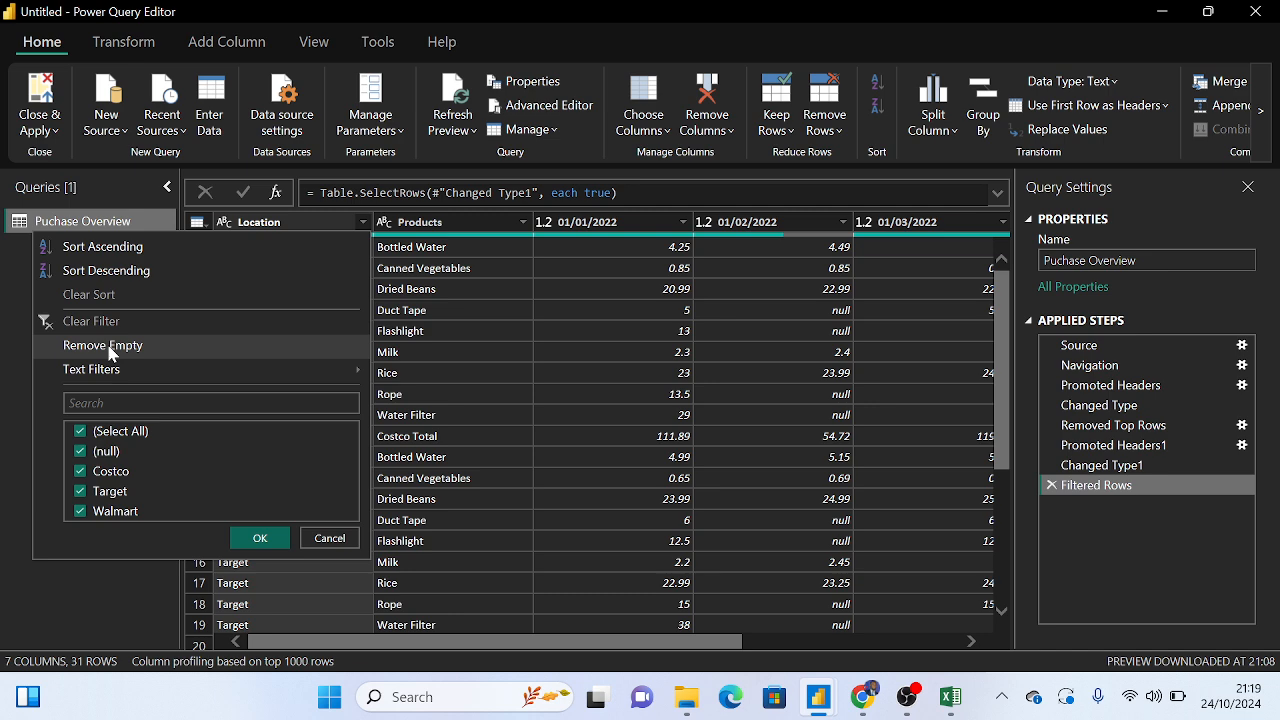
click(109, 350)
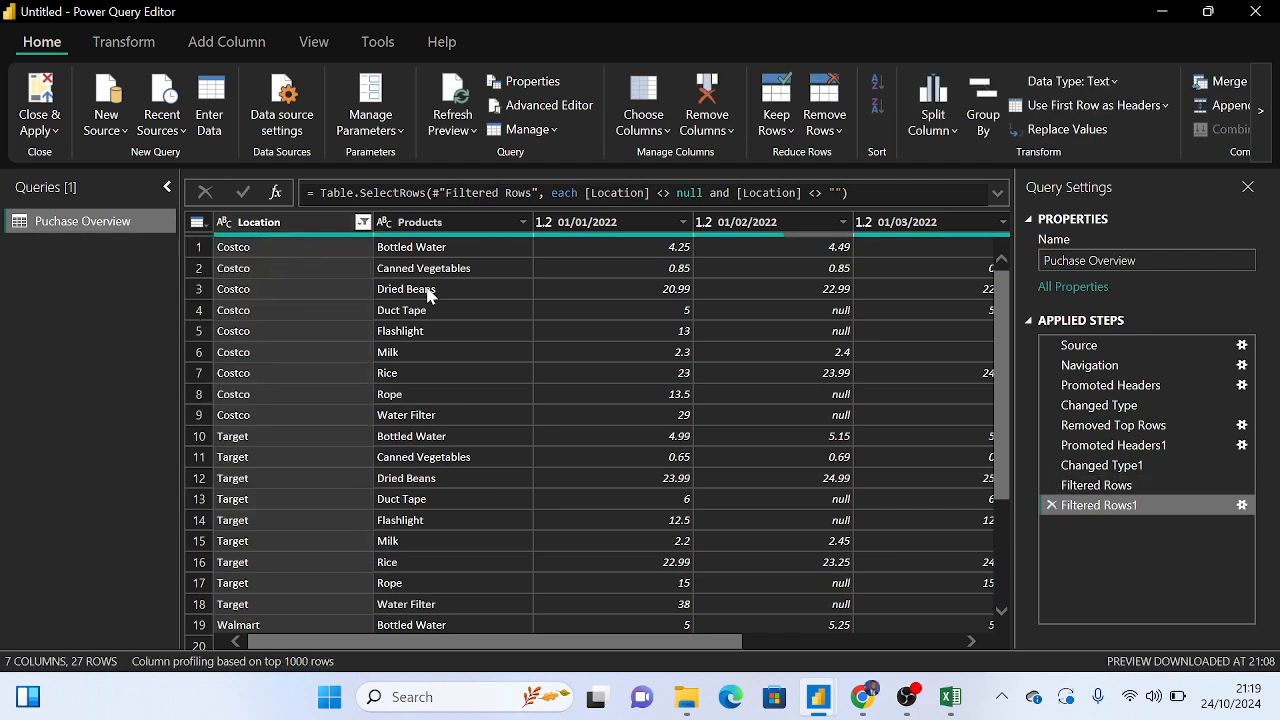
scroll(440, 450, down, 3)
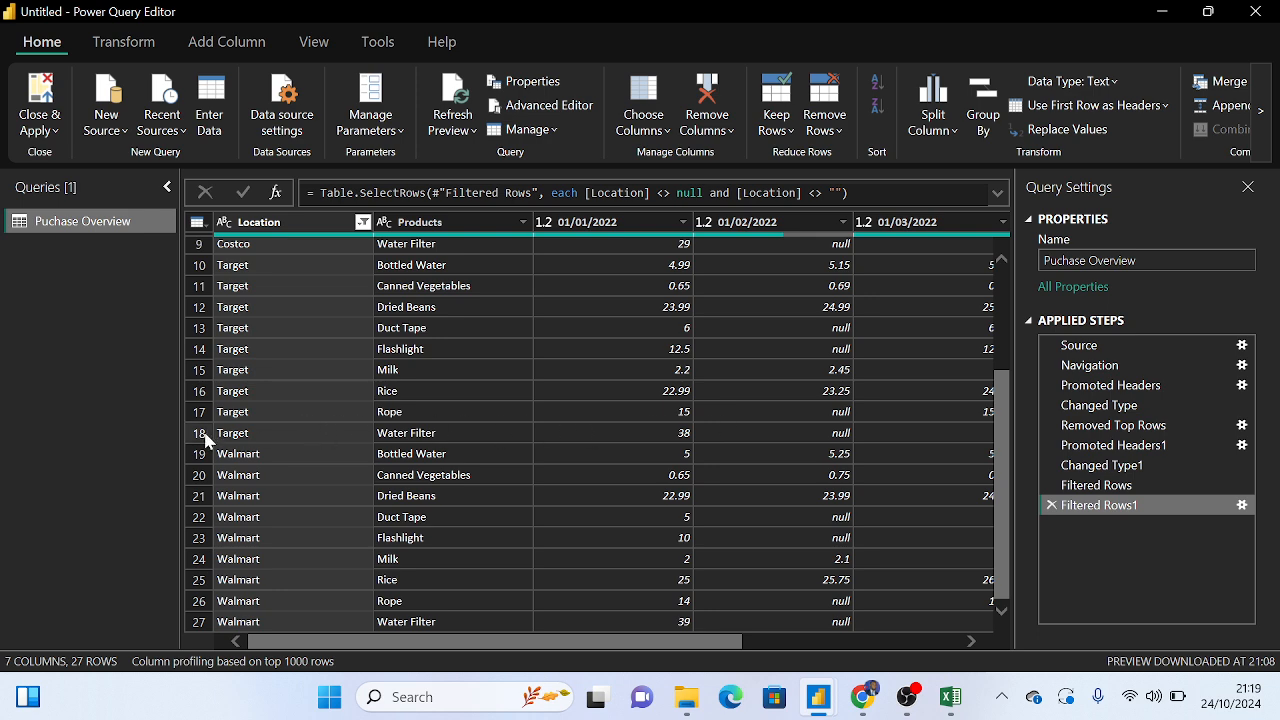
scroll(500, 516, up, 3)
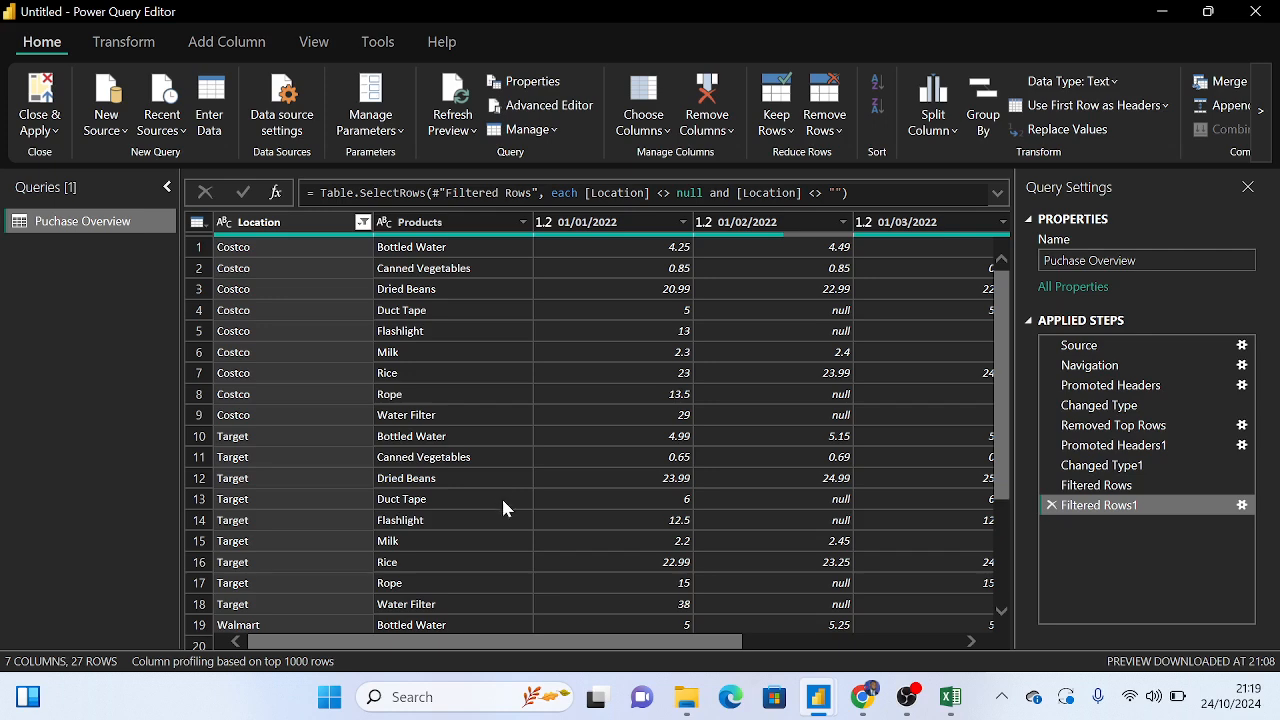
scroll(457, 380, down, 3)
scroll(490, 485, up, 3)
click(1051, 505)
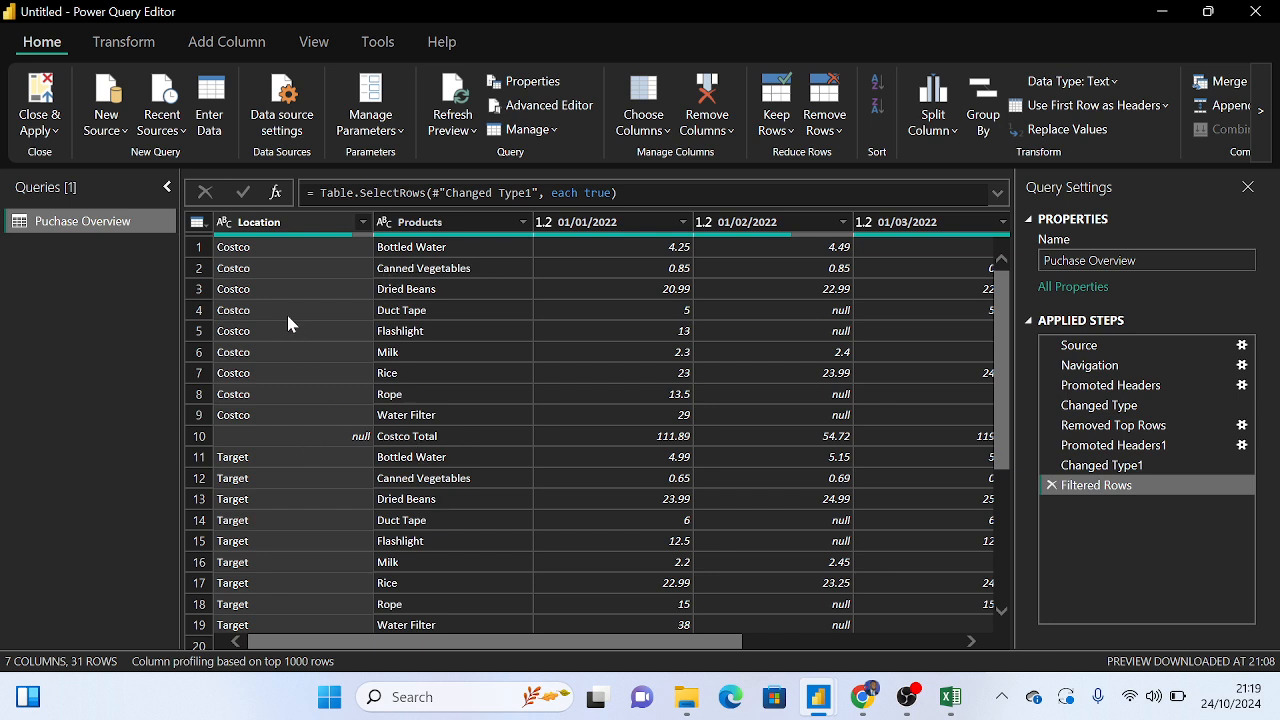
scroll(470, 430, down, 4)
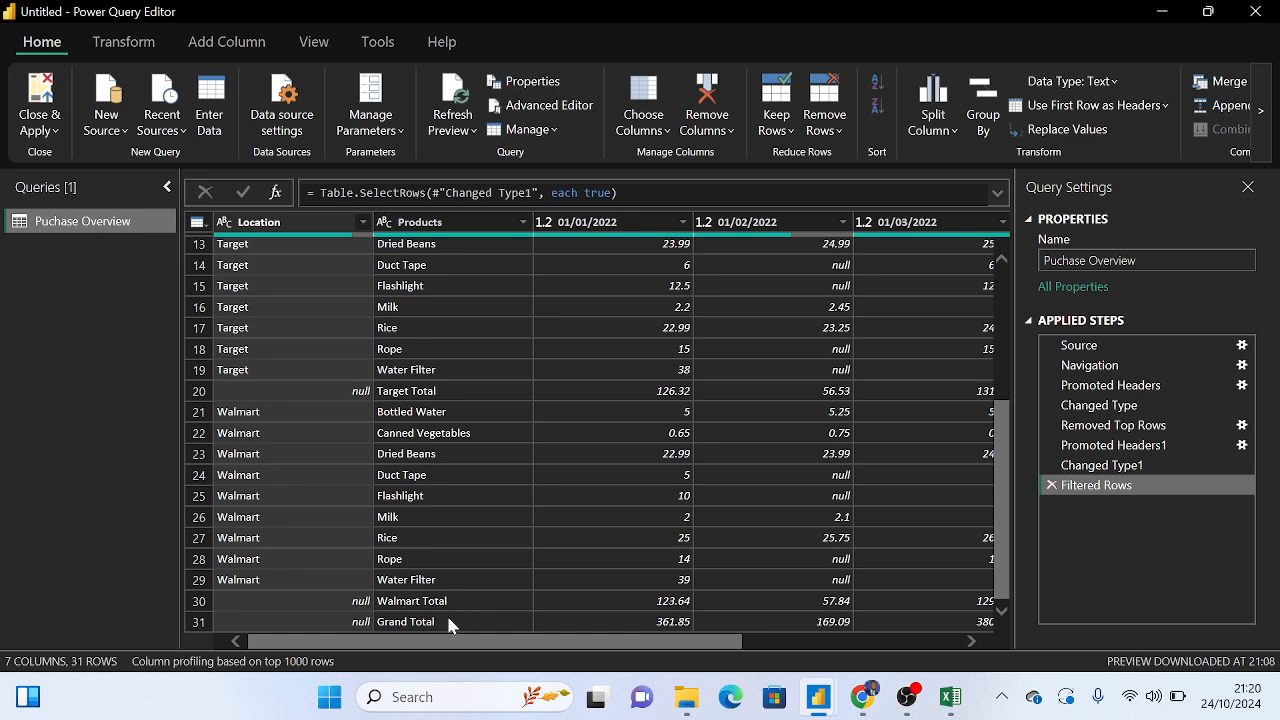
scroll(457, 457, up, 4)
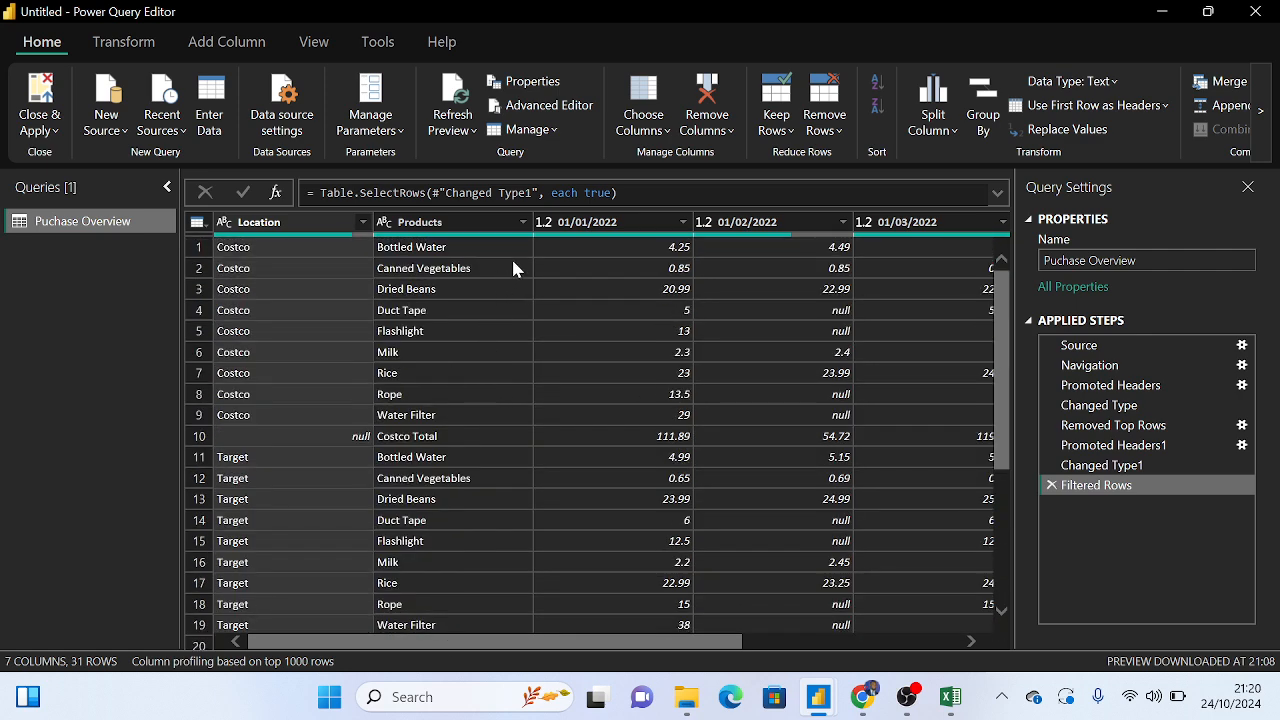
click(523, 224)
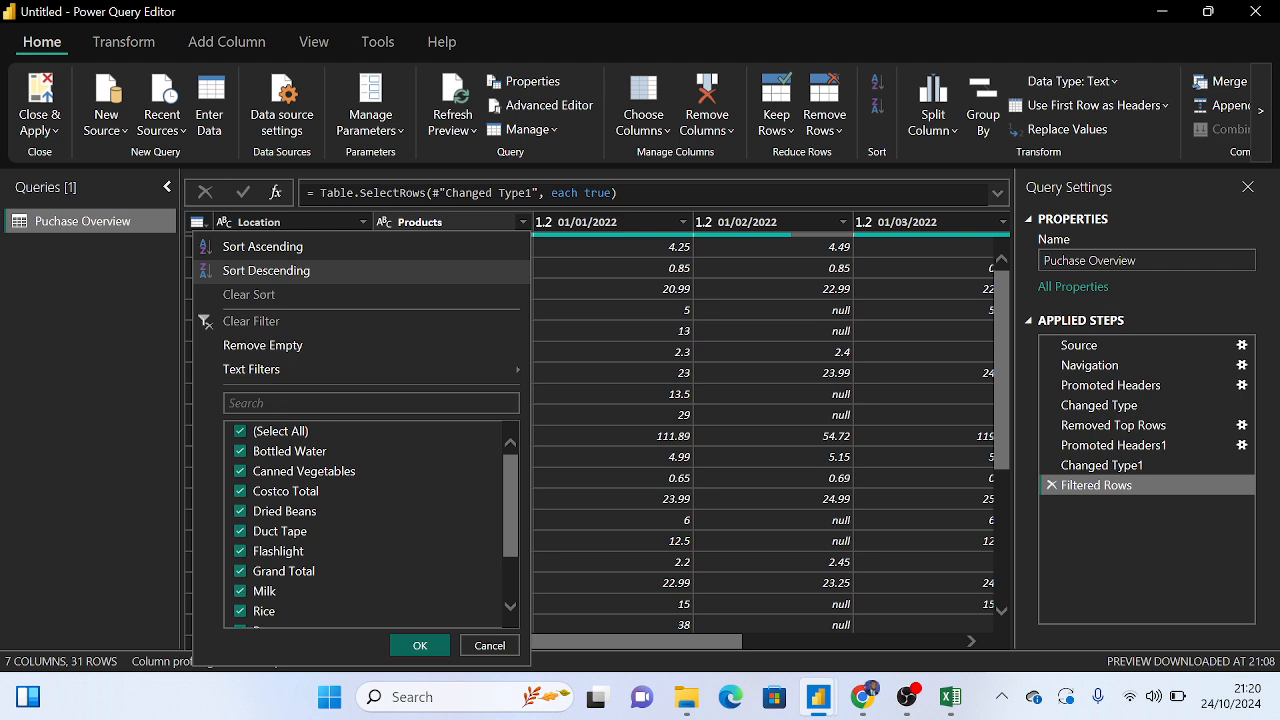
click(240, 492)
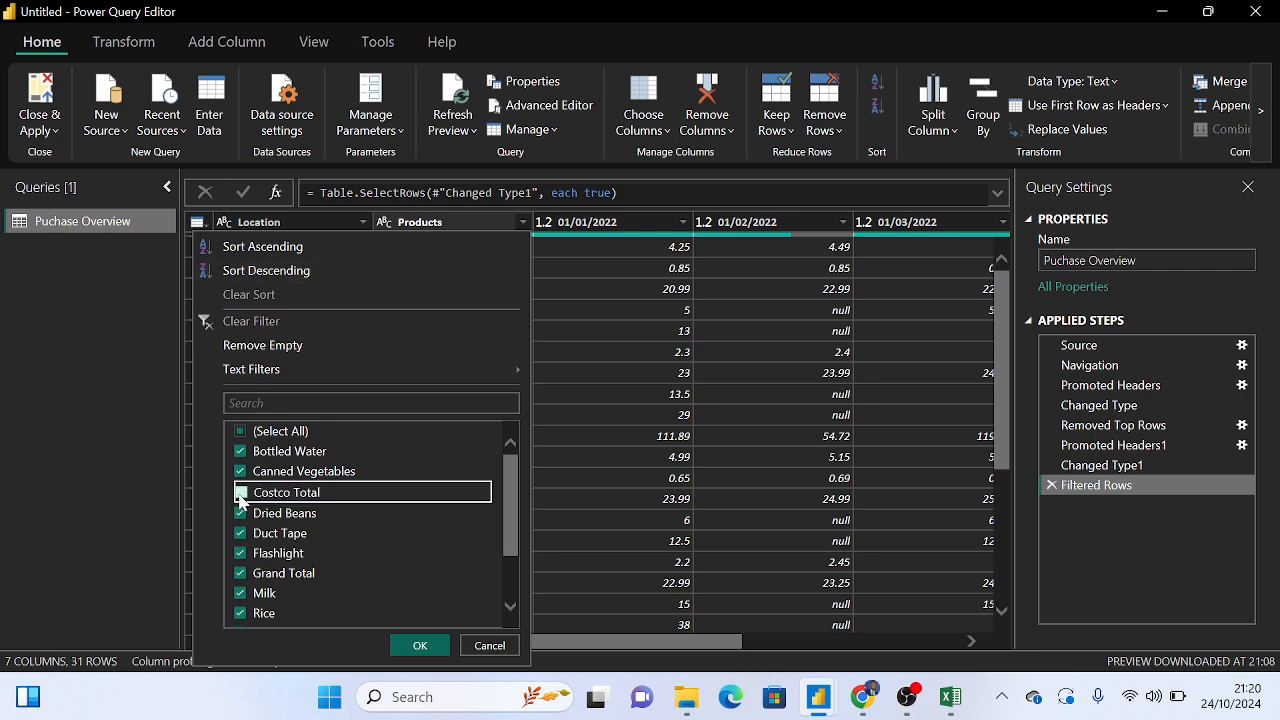
click(240, 573)
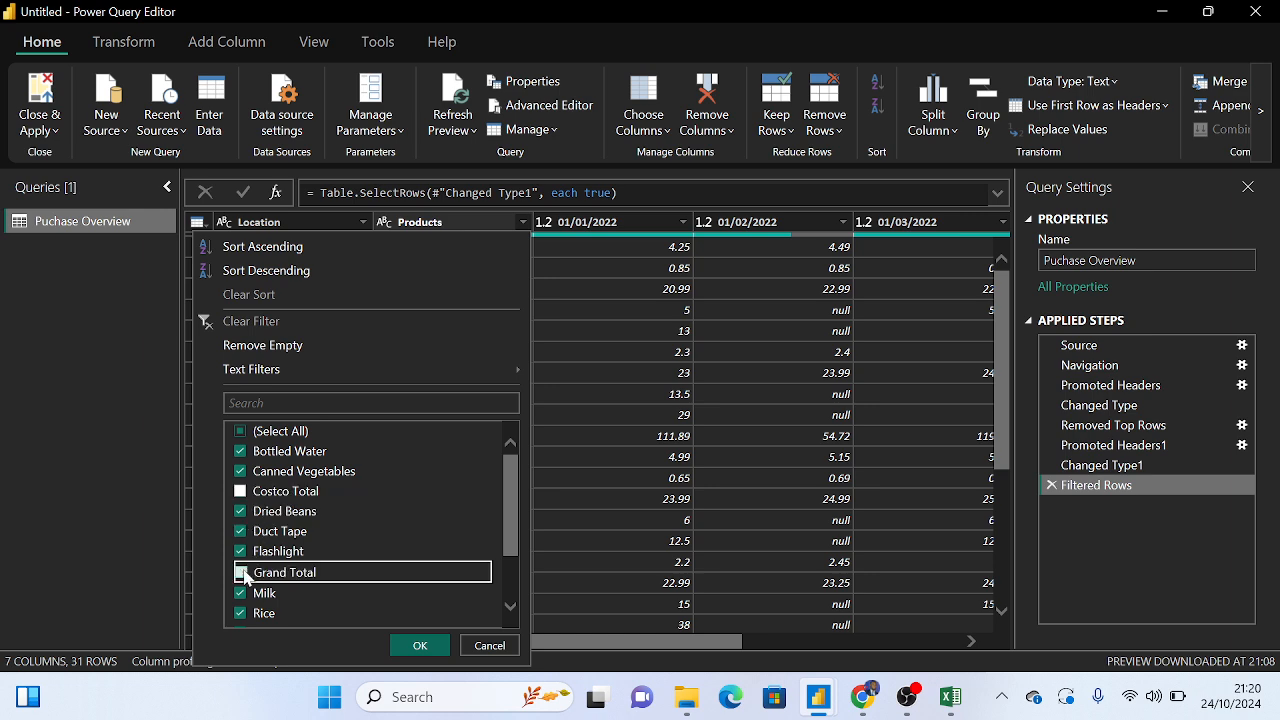
scroll(246, 577, down, 2)
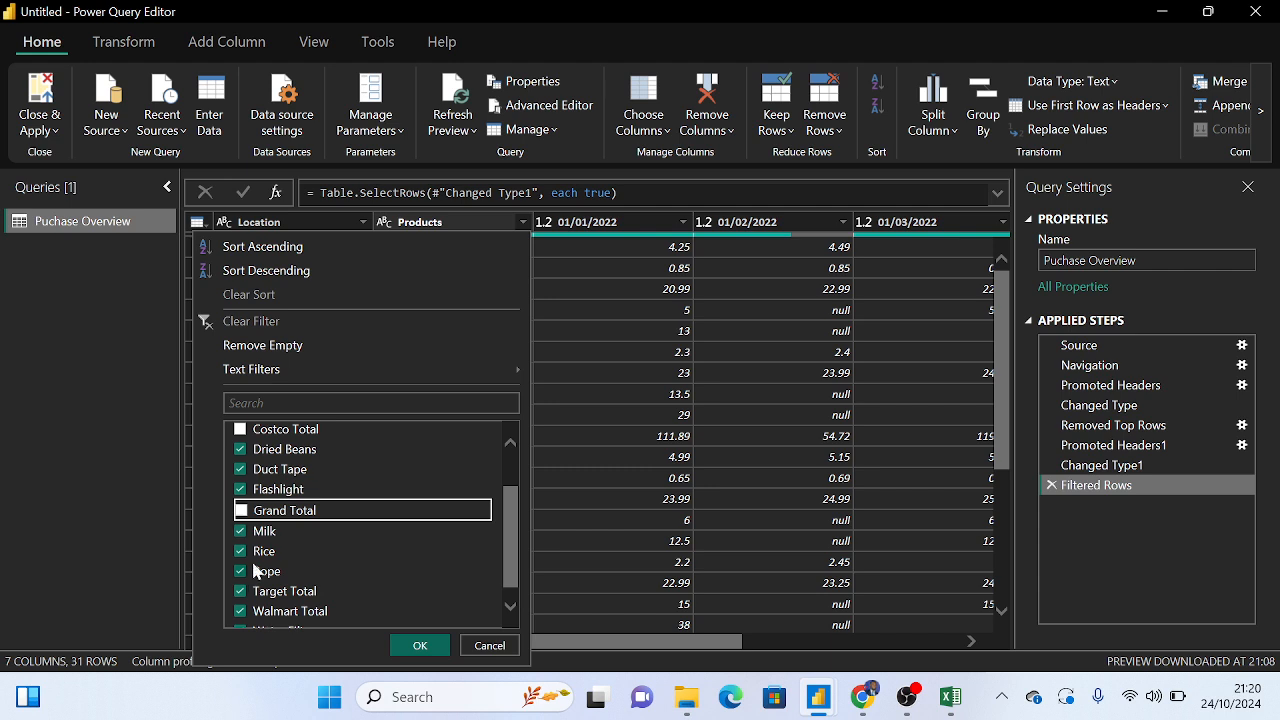
click(243, 518)
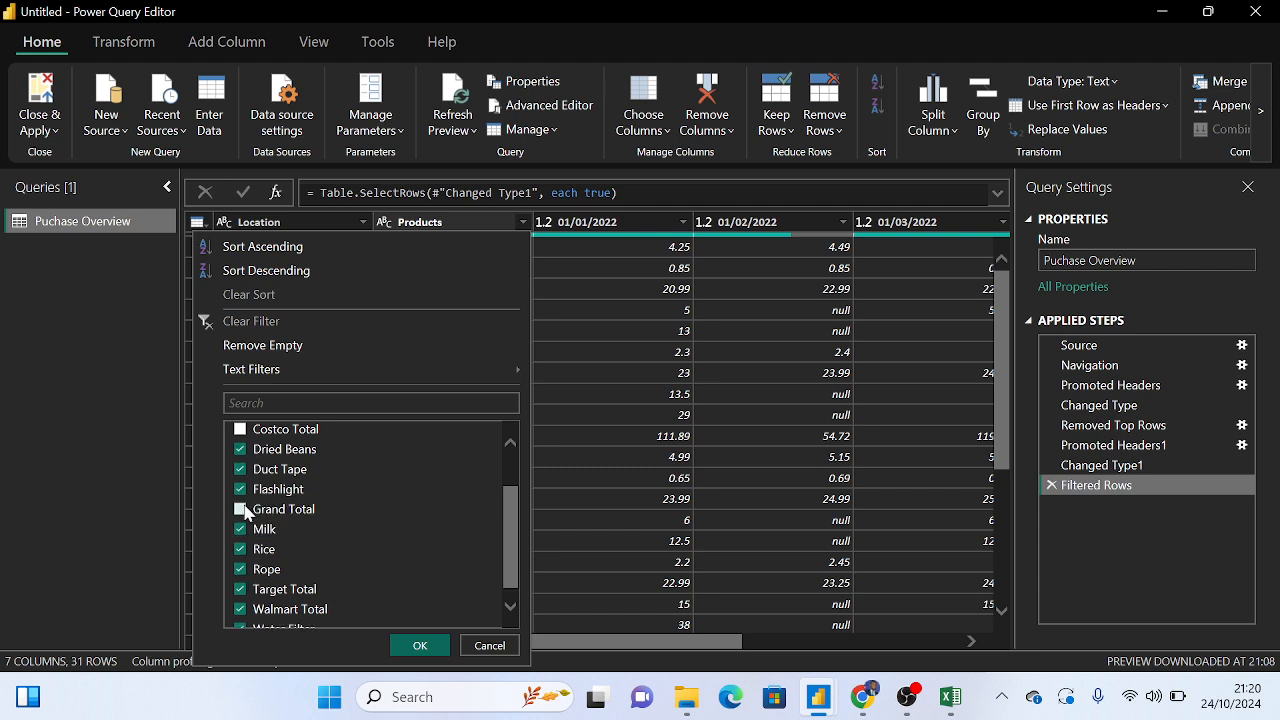
click(240, 509)
click(240, 429)
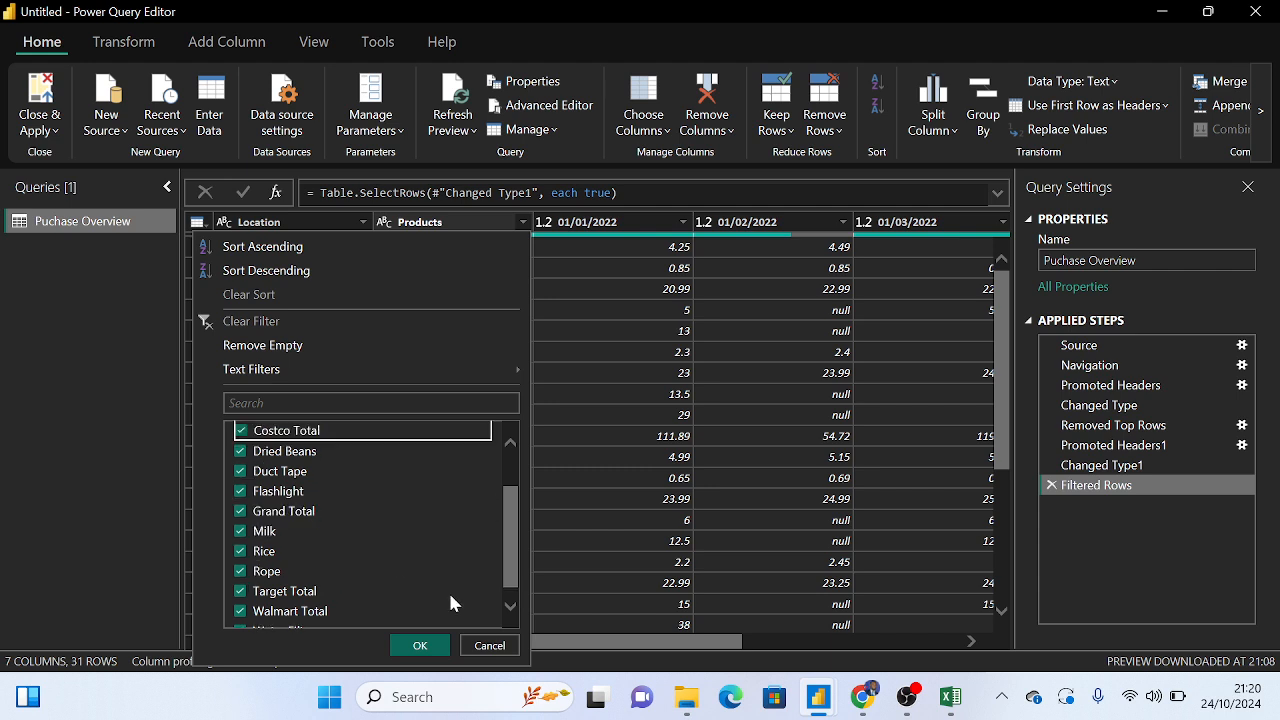
click(489, 645)
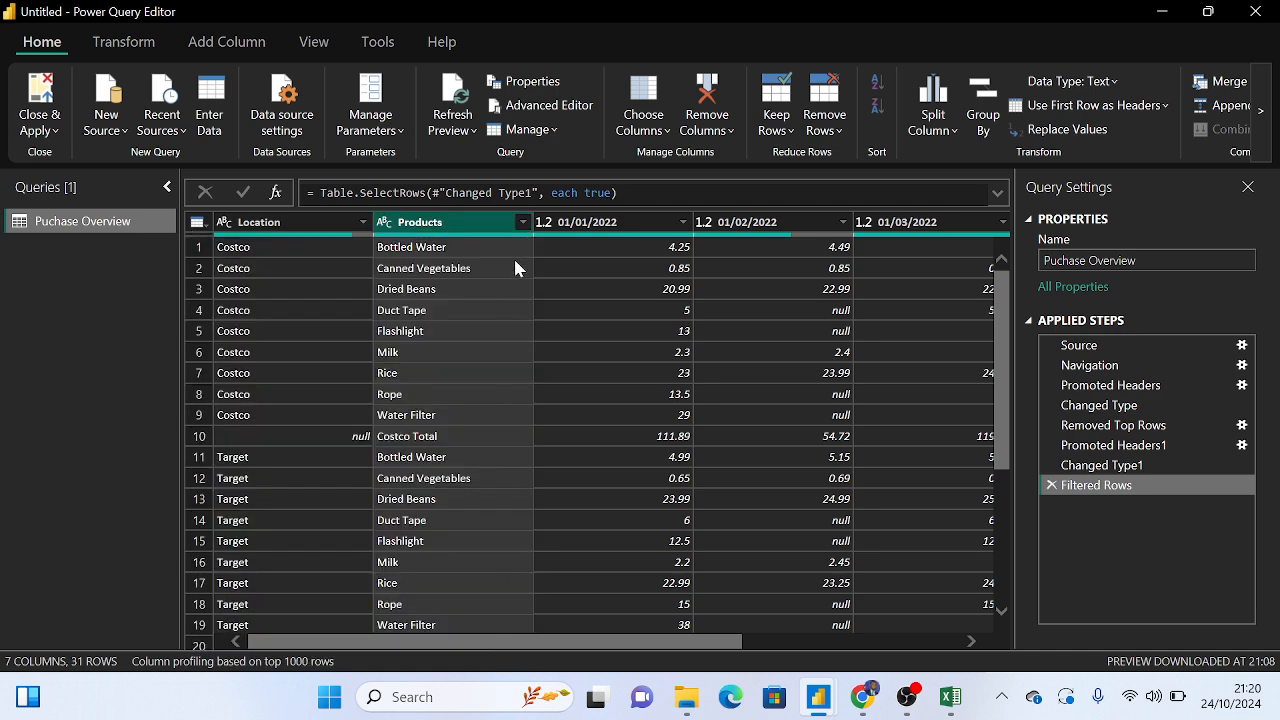
Apply a text filter to the Products column that keeps the rows containing "total"
click(522, 224)
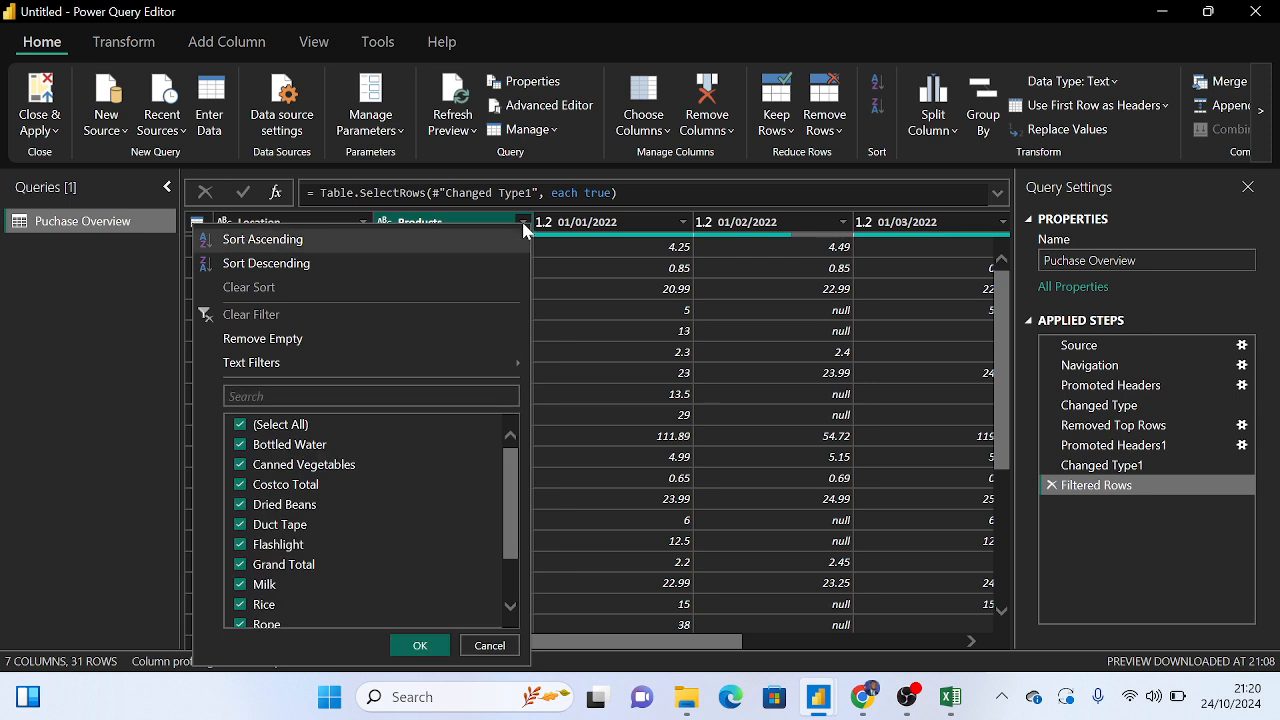
mouse_move(280, 369)
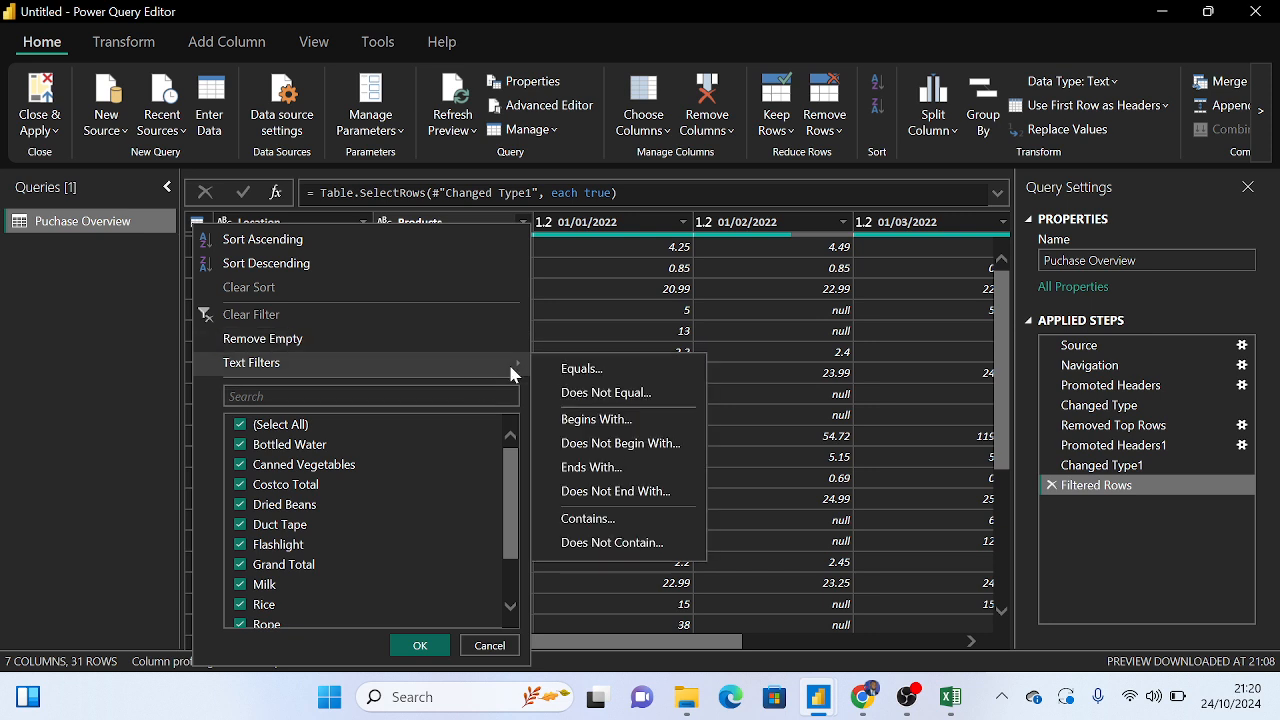
click(585, 518)
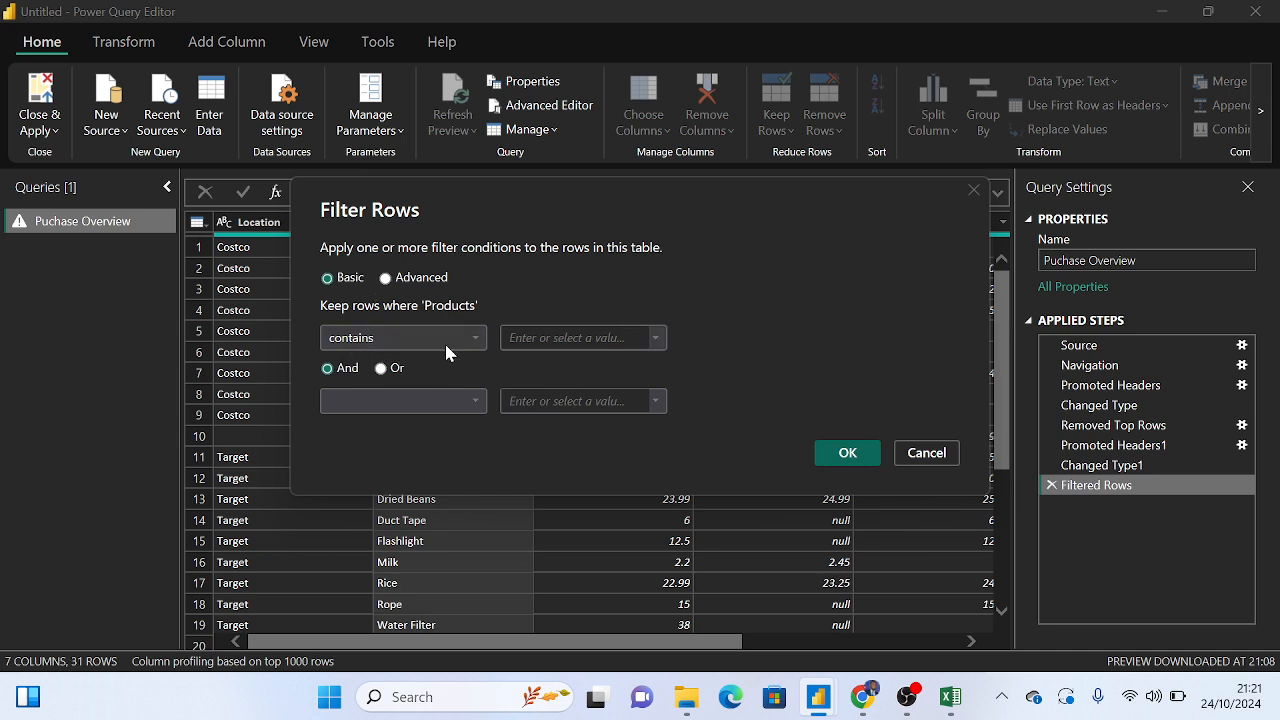
click(565, 338)
text(tota)
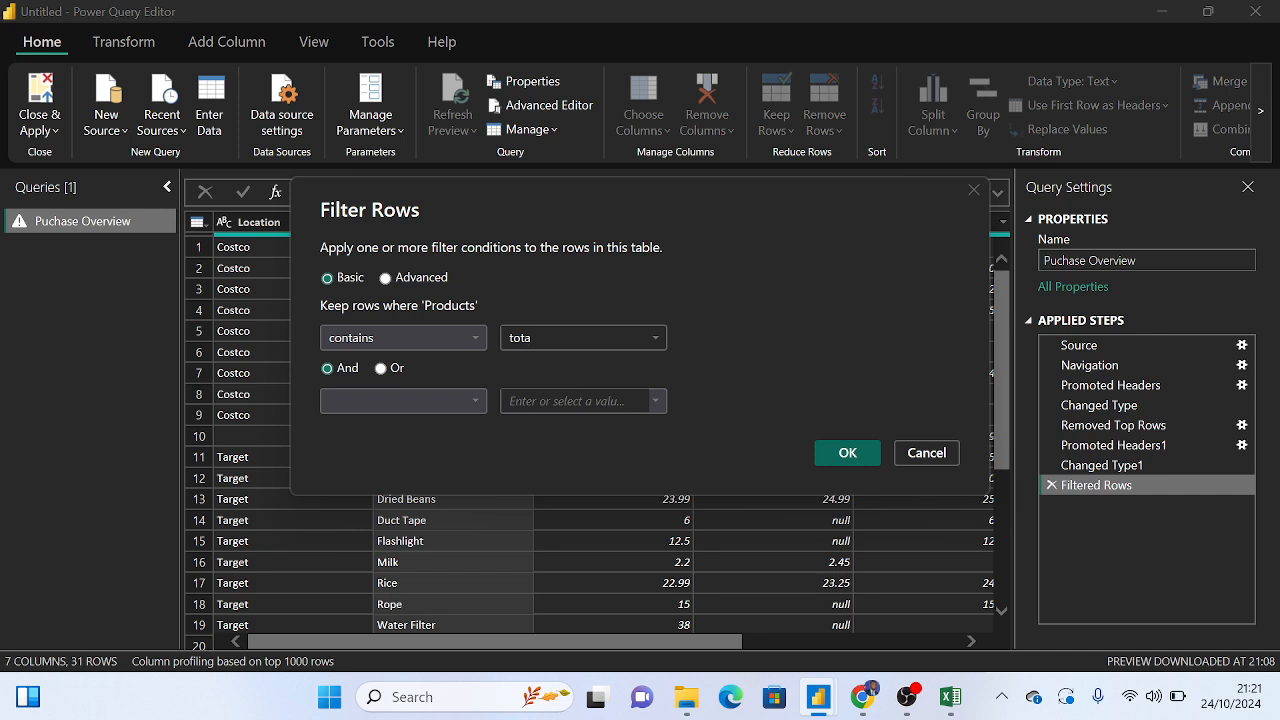
text(l)
click(858, 455)
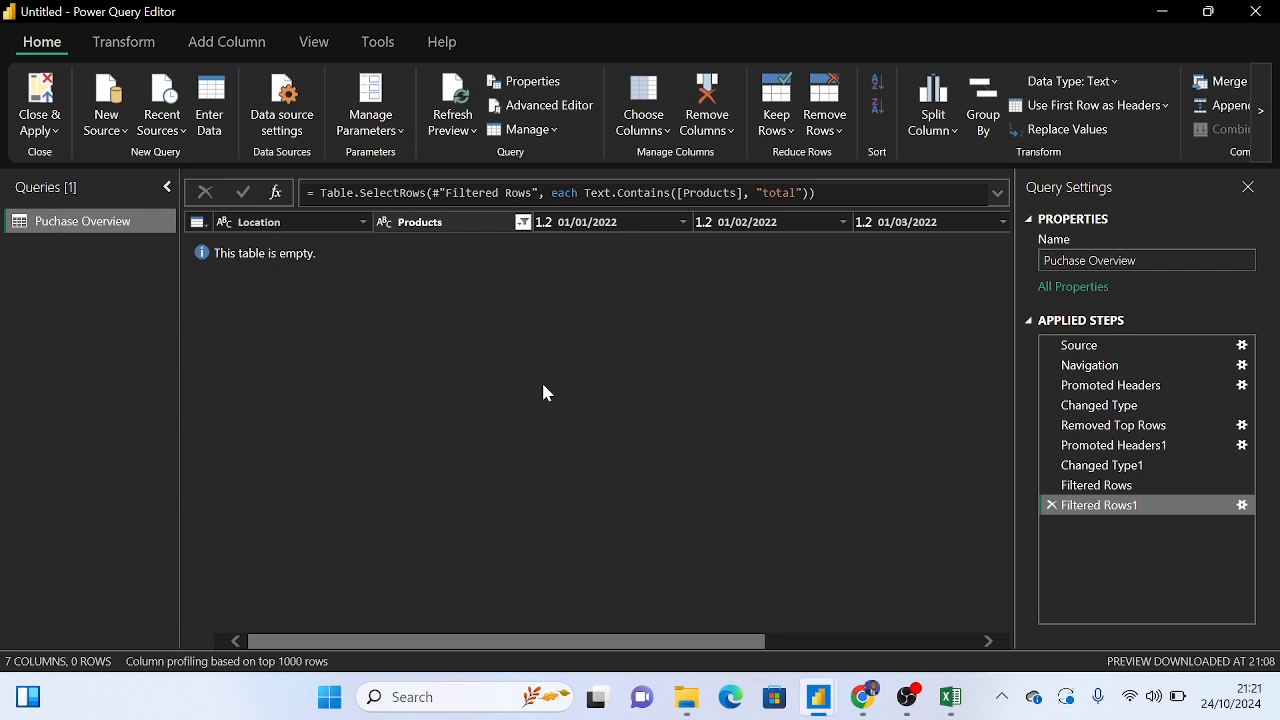
Delete the applied step that keeps only Products containing "total", and look through the restored rows
click(522, 221)
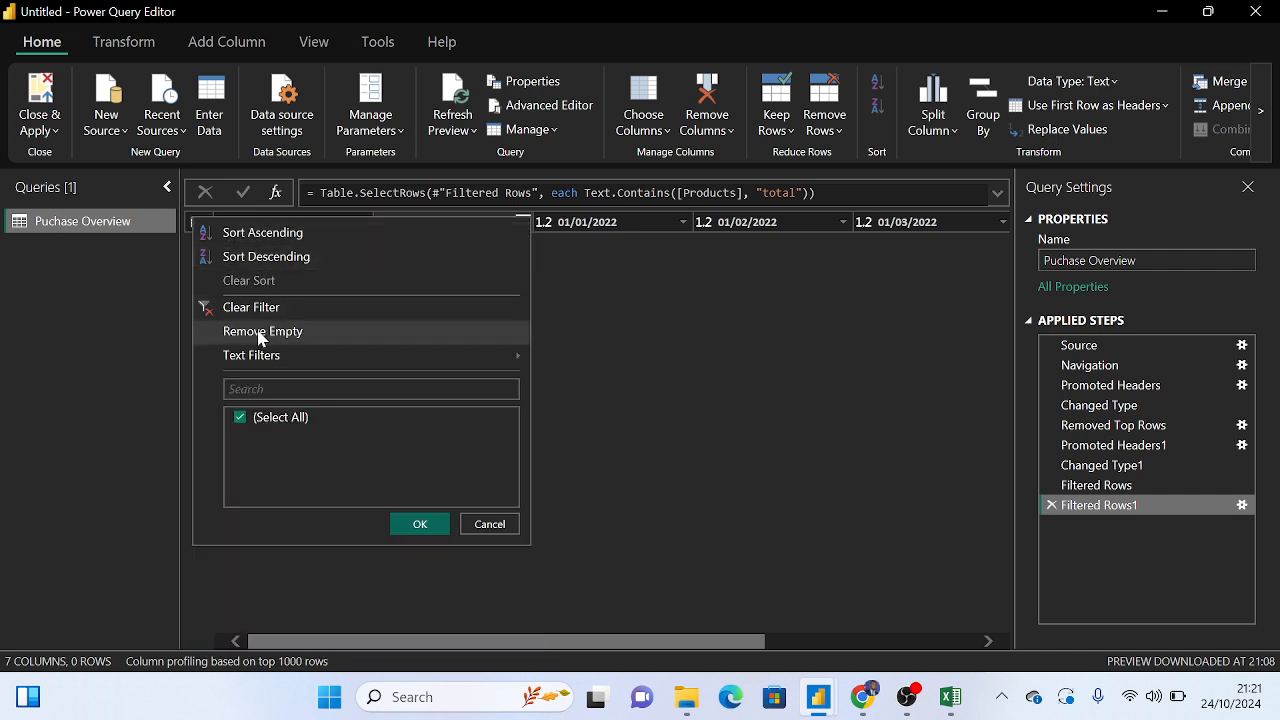
click(1052, 506)
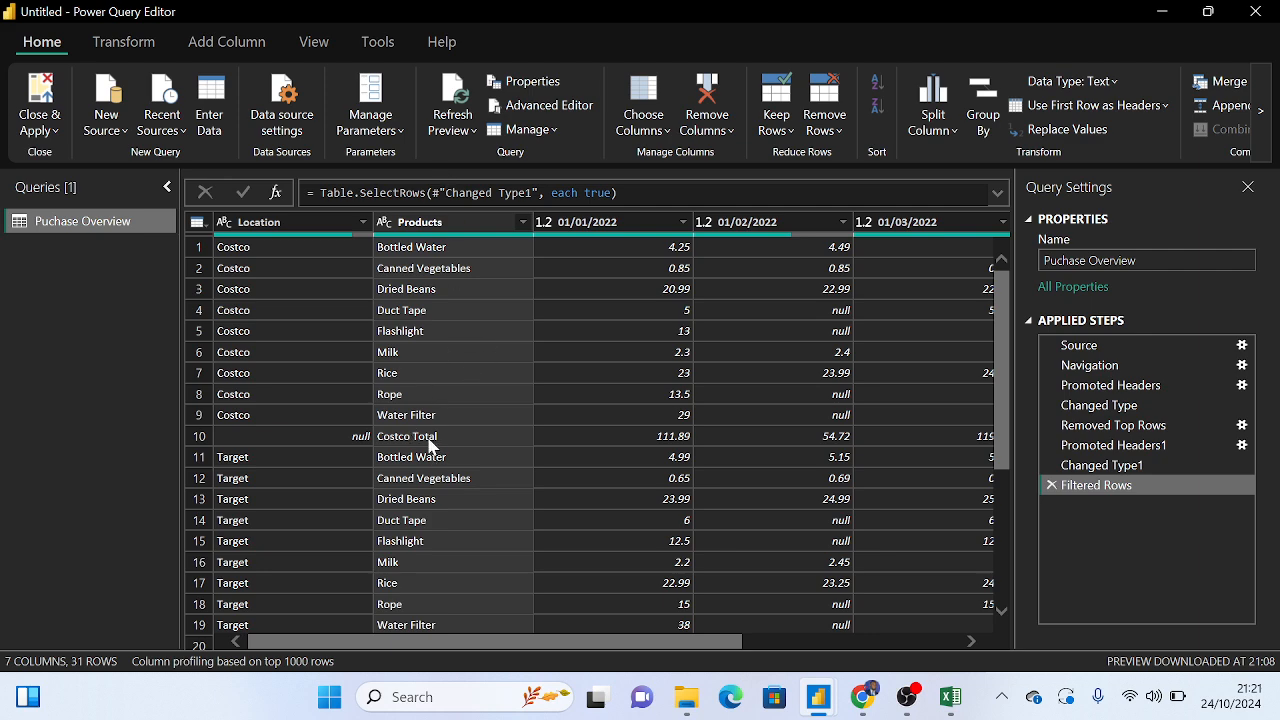
scroll(432, 445, down, 4)
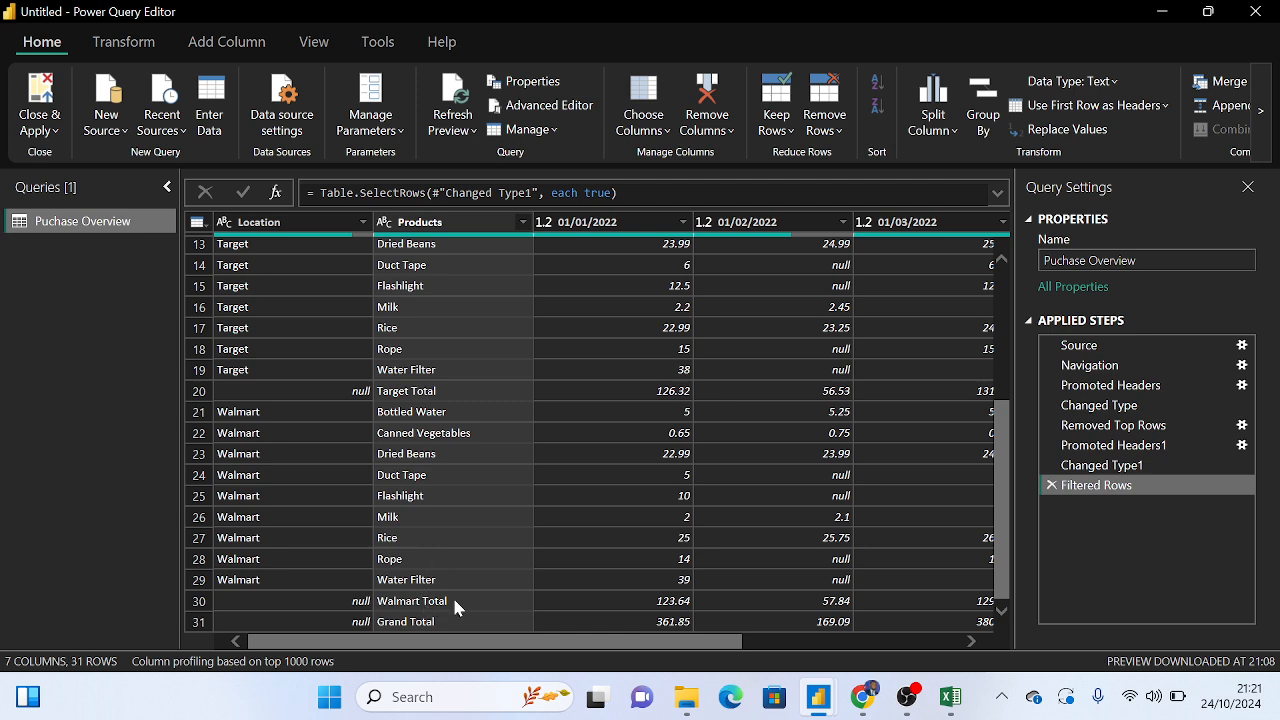
scroll(513, 420, up, 1)
scroll(510, 380, up, 4)
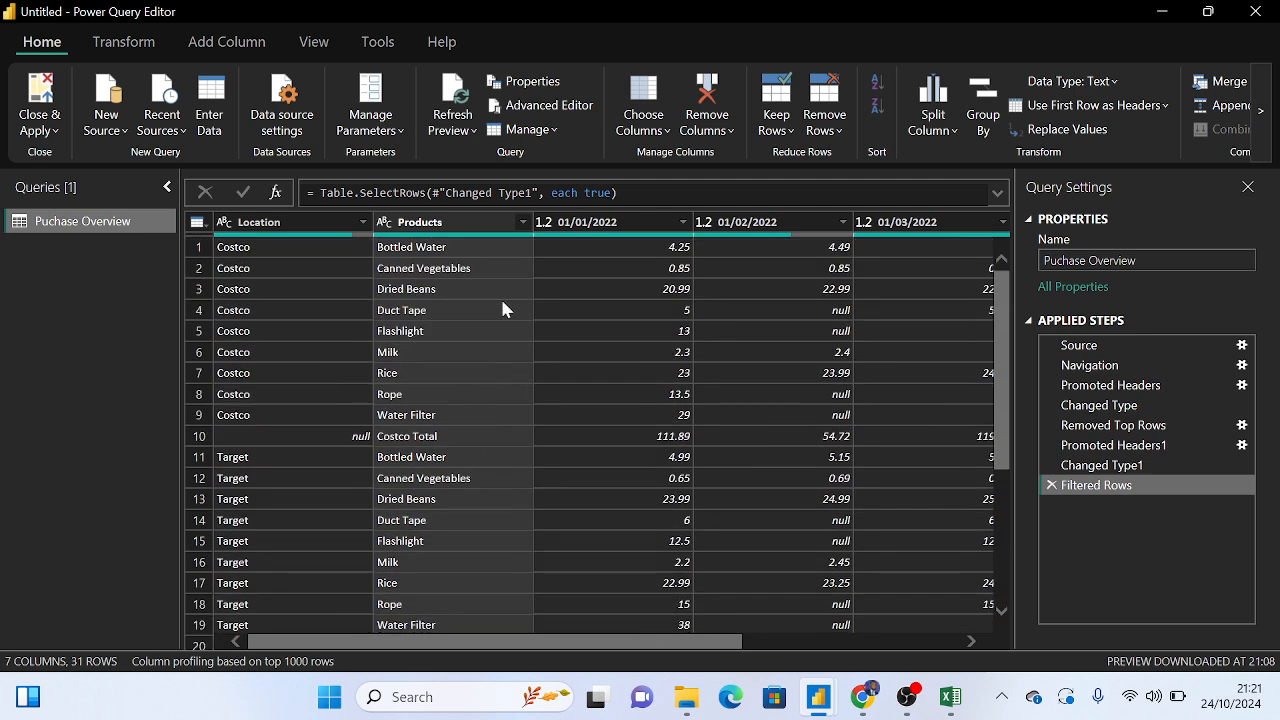
Apply a text filter to the Products column that keeps rows that do not contain "total", and check the rows
click(522, 222)
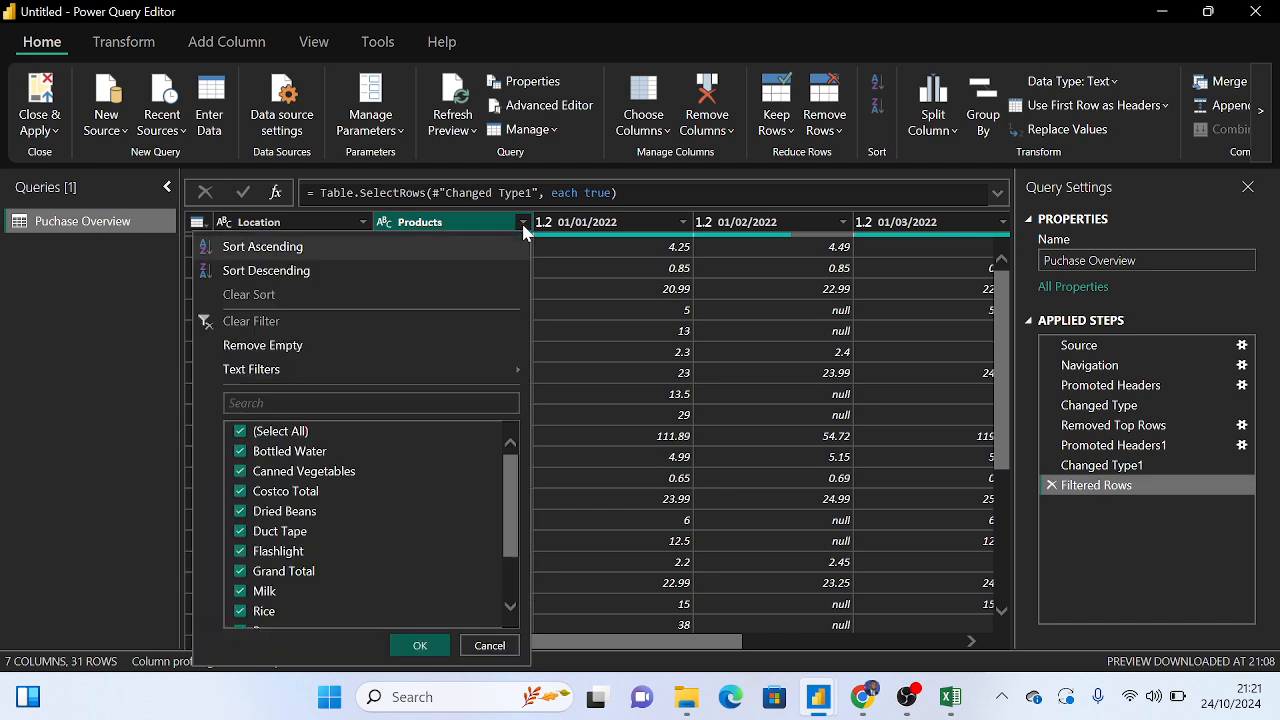
mouse_move(277, 376)
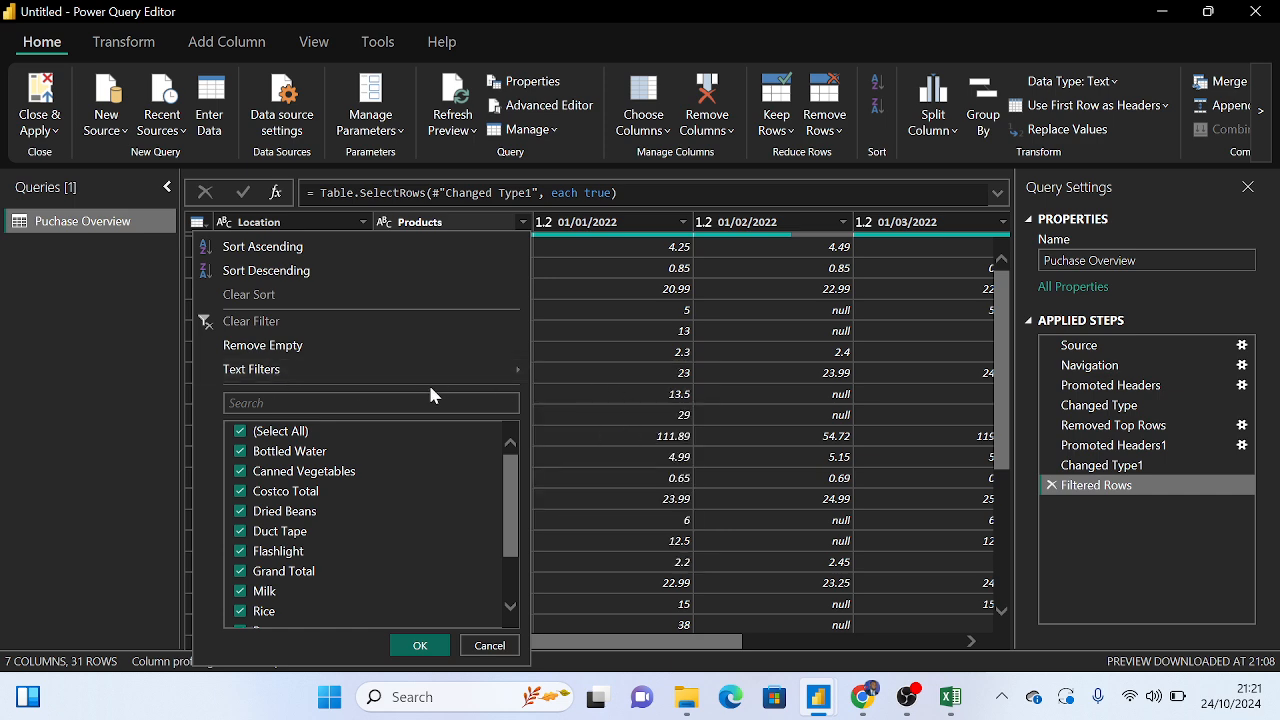
mouse_move(430, 370)
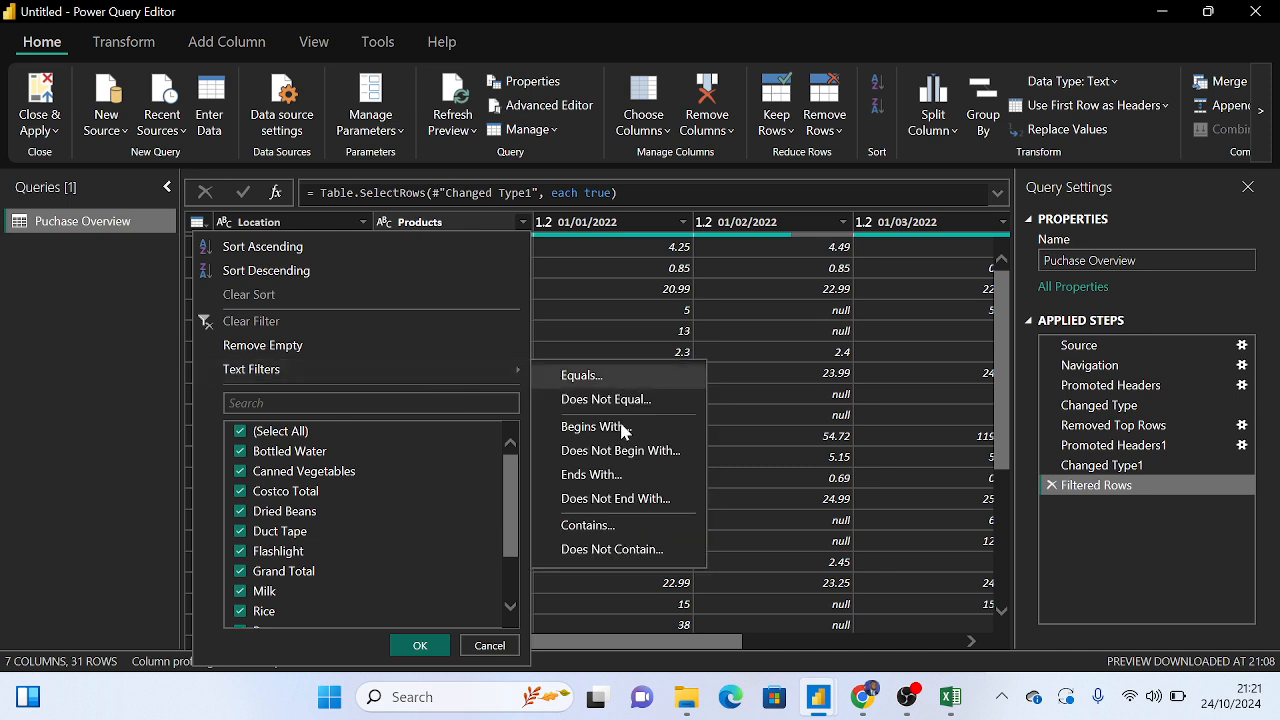
click(587, 530)
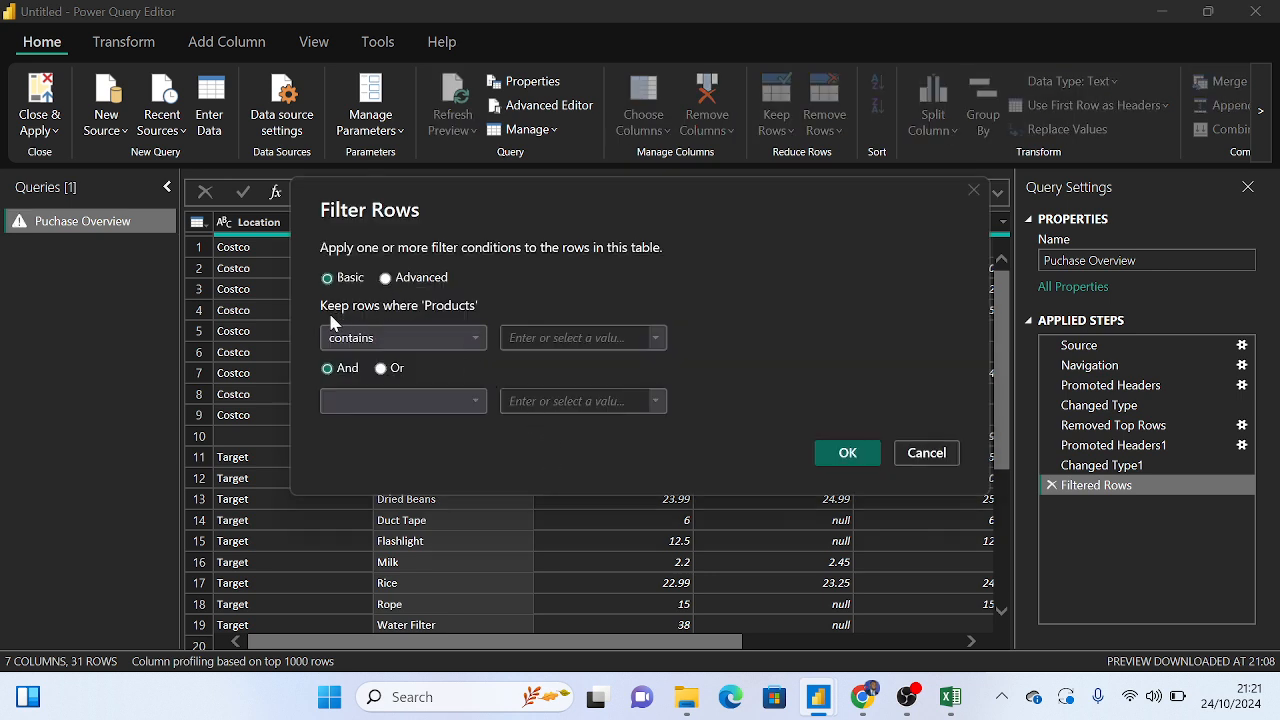
click(475, 341)
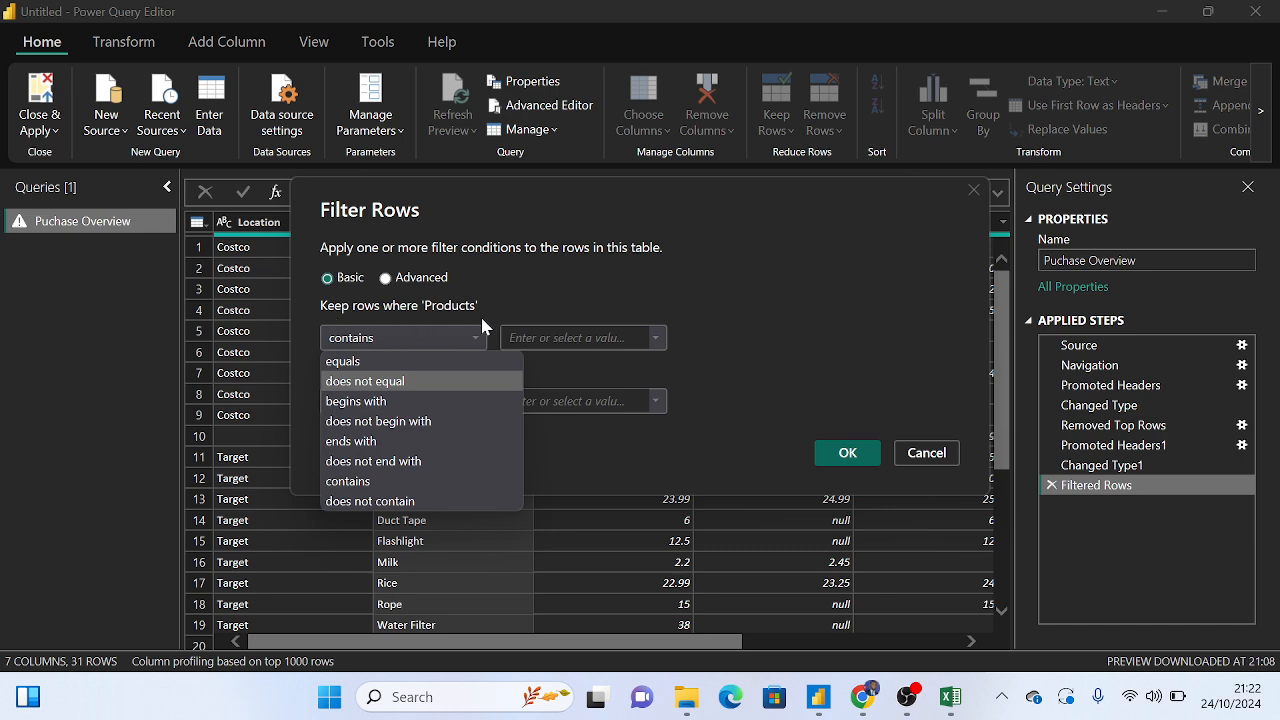
click(406, 502)
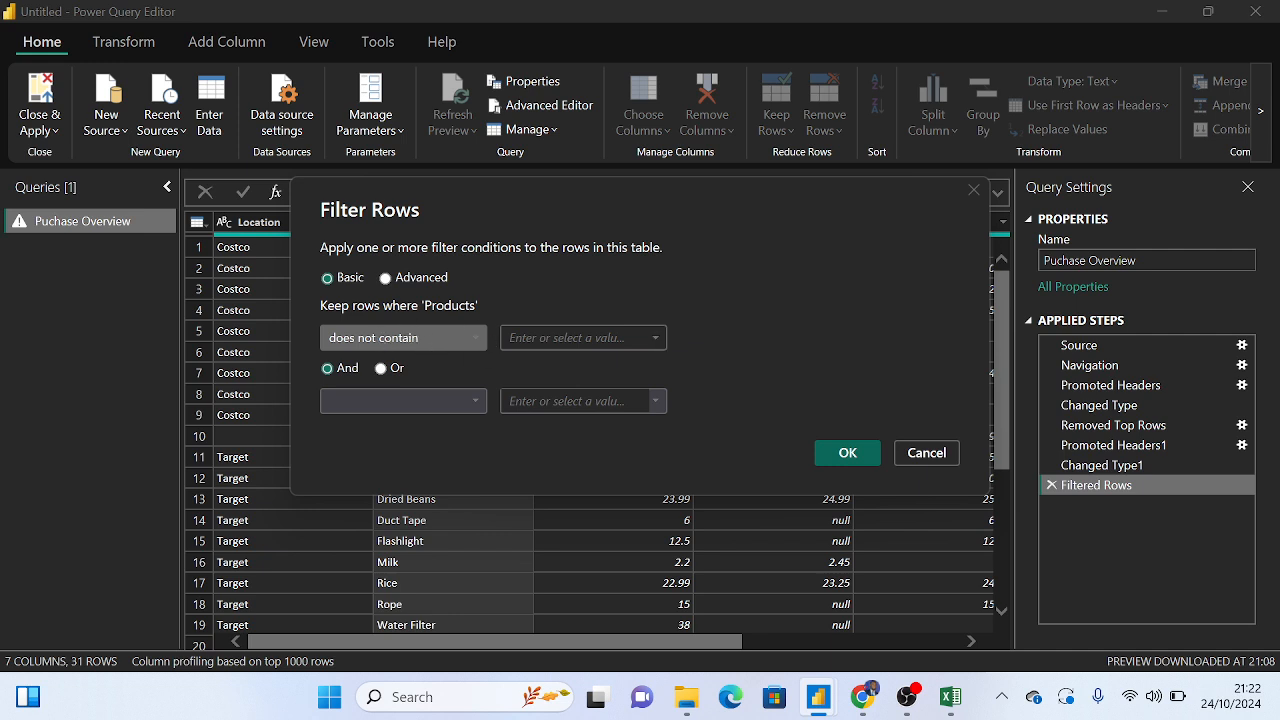
click(572, 338)
text(to)
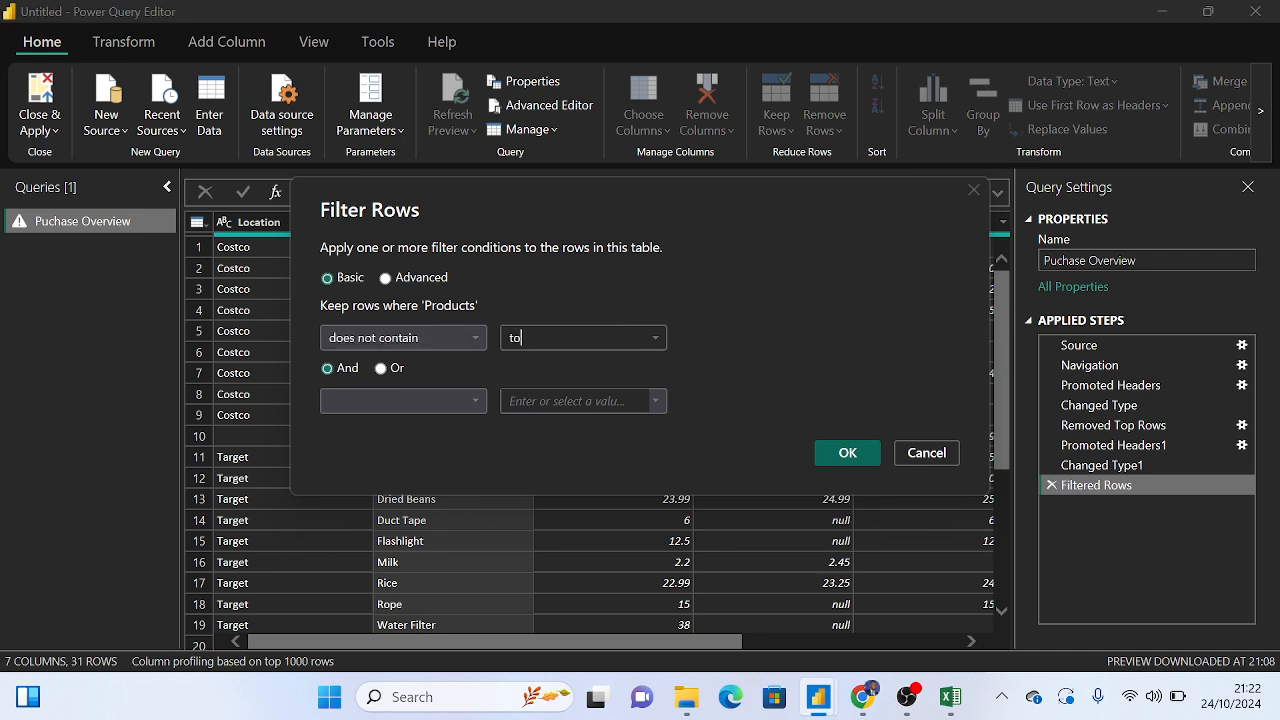
text(tal)
click(476, 340)
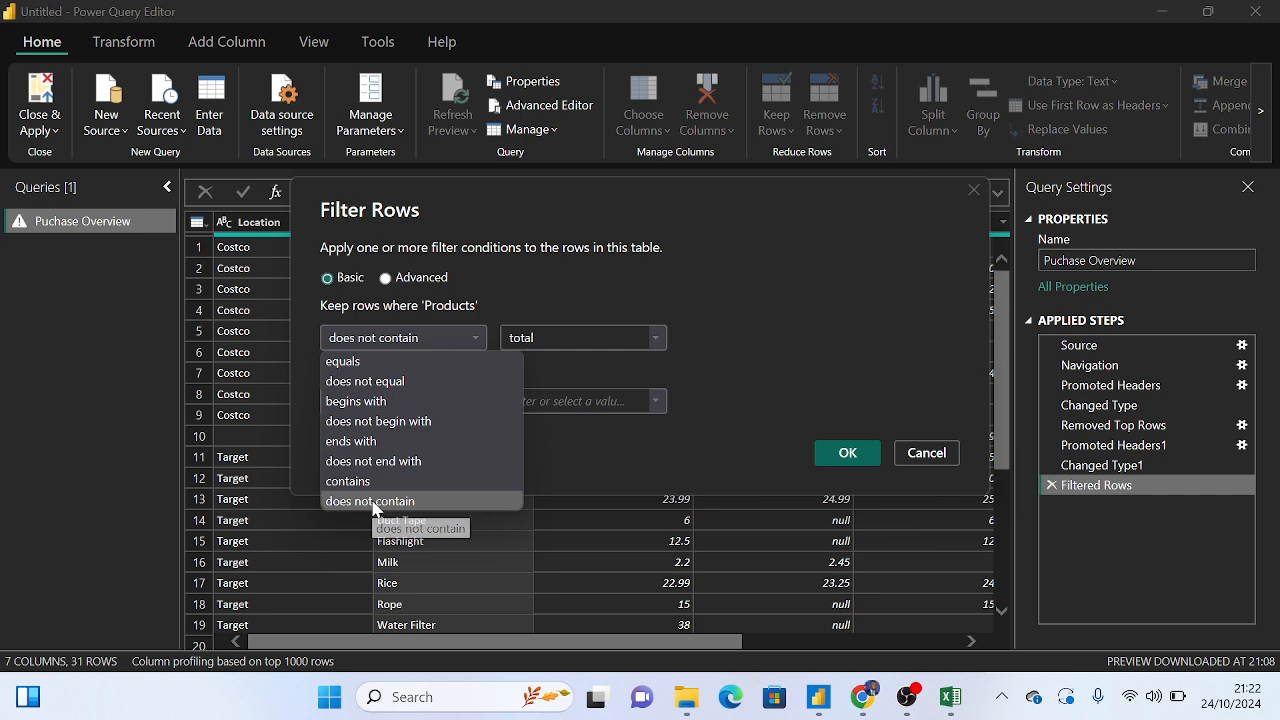
click(373, 502)
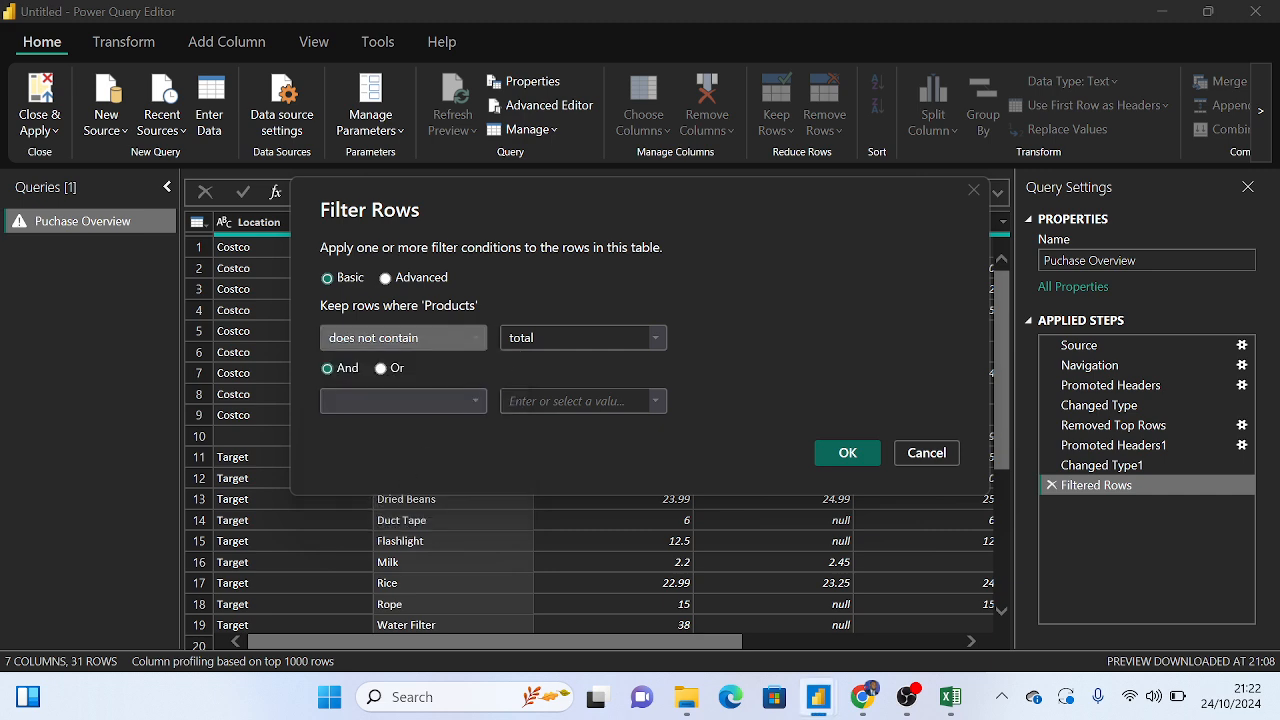
click(847, 455)
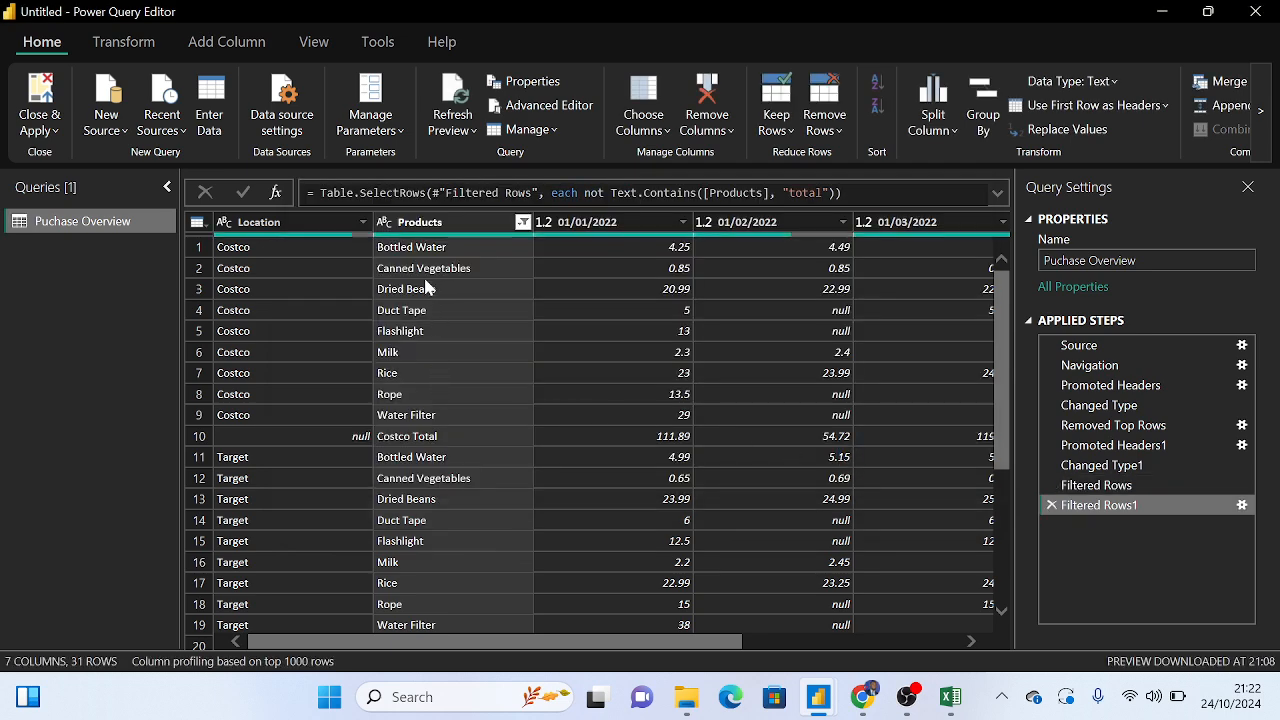
scroll(418, 450, down, 4)
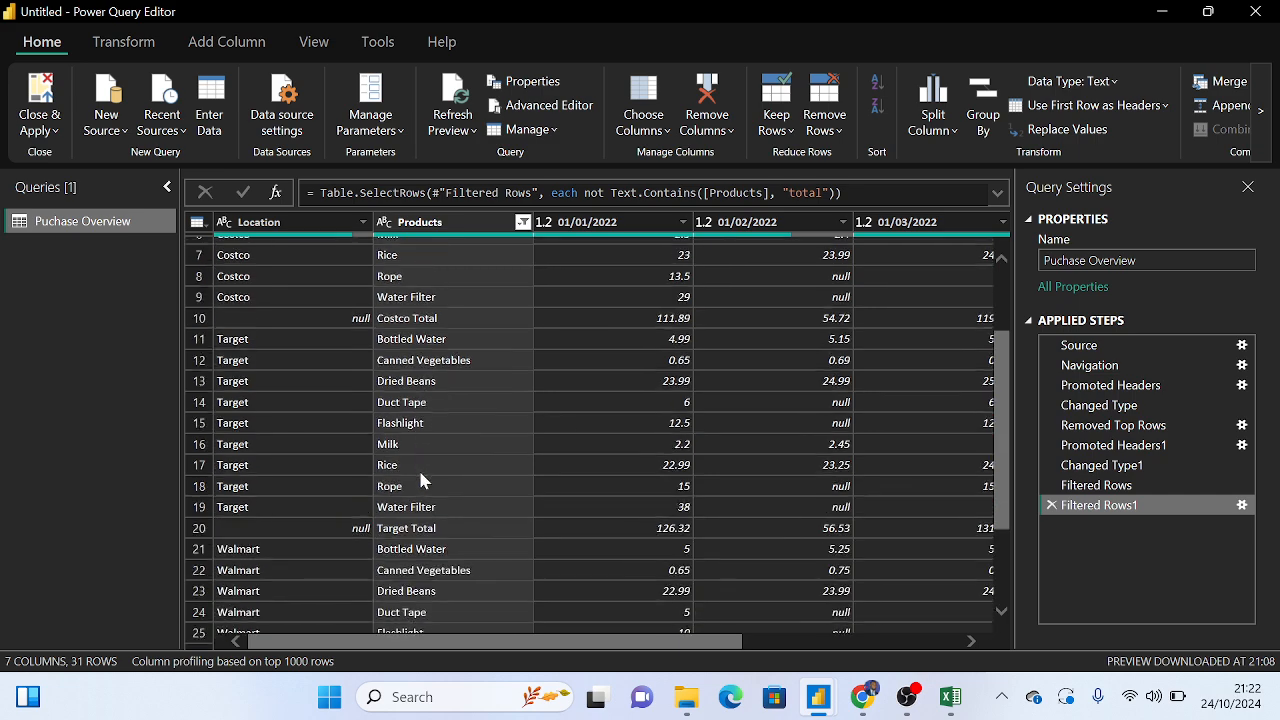
scroll(498, 258, up, 4)
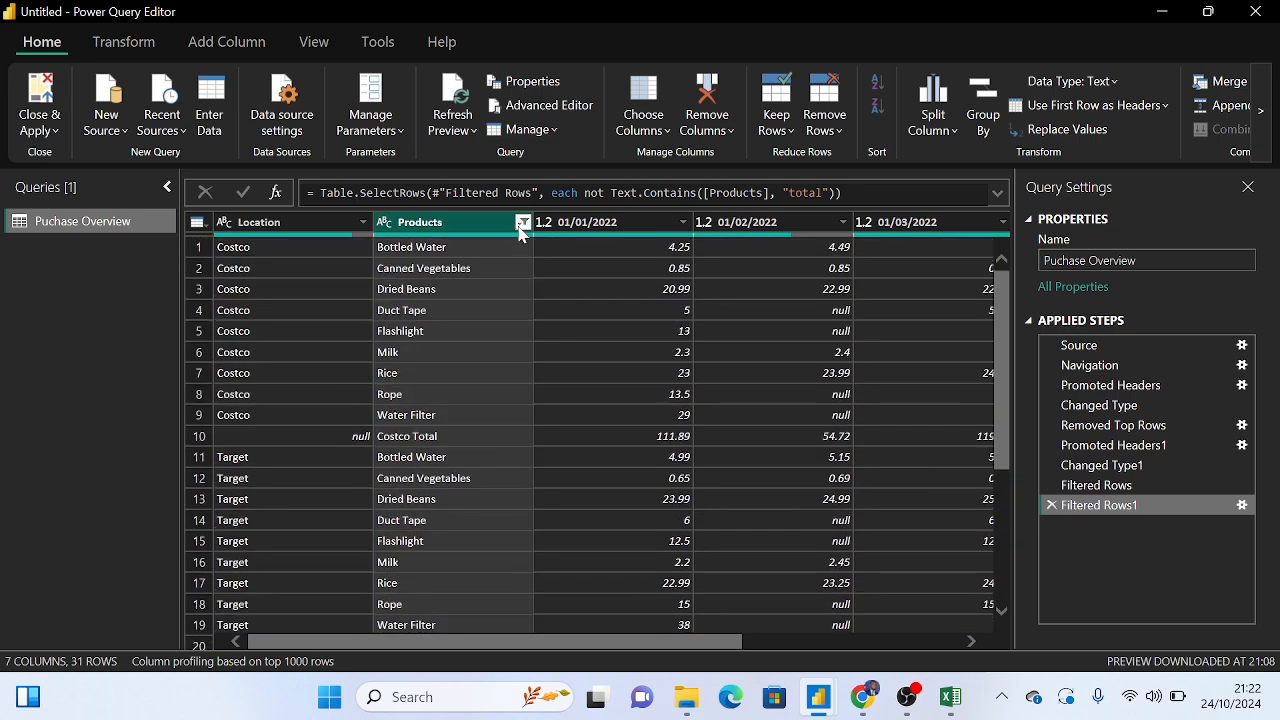
Change the Products filter value to "Total" with a capital T and check the remaining rows
double_click(1094, 507)
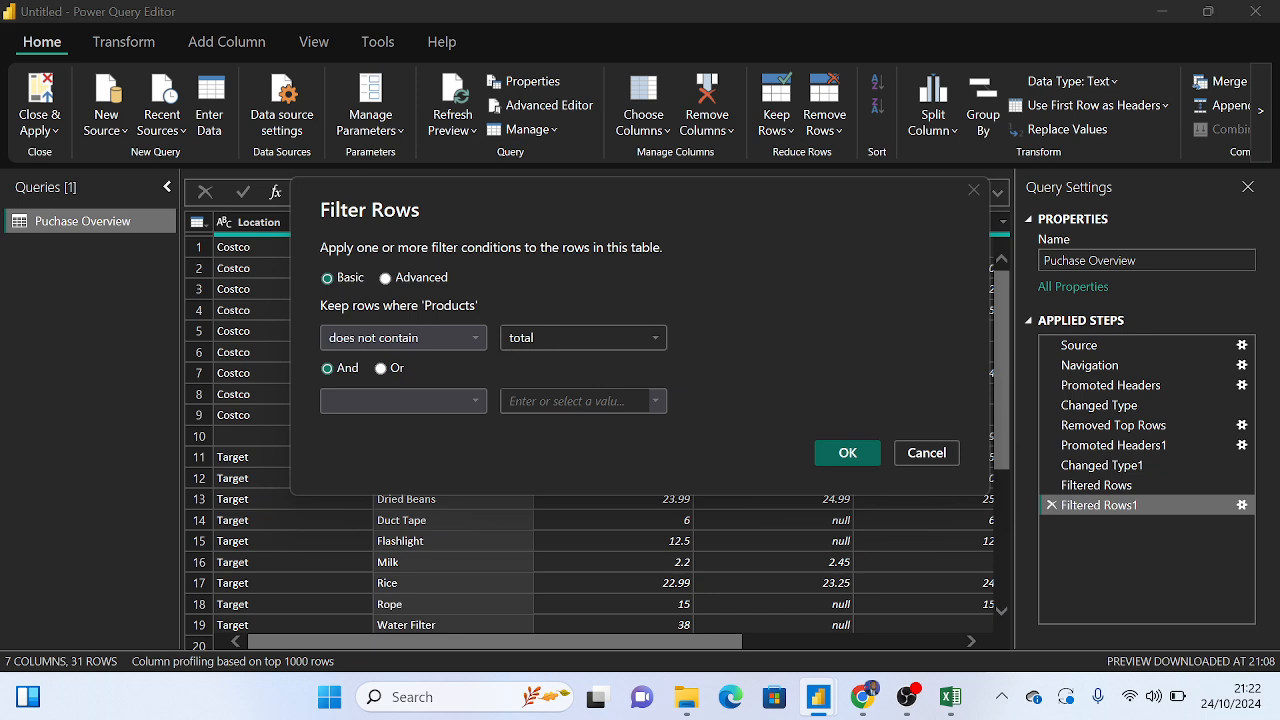
key(BackSpace)
text(T)
click(847, 455)
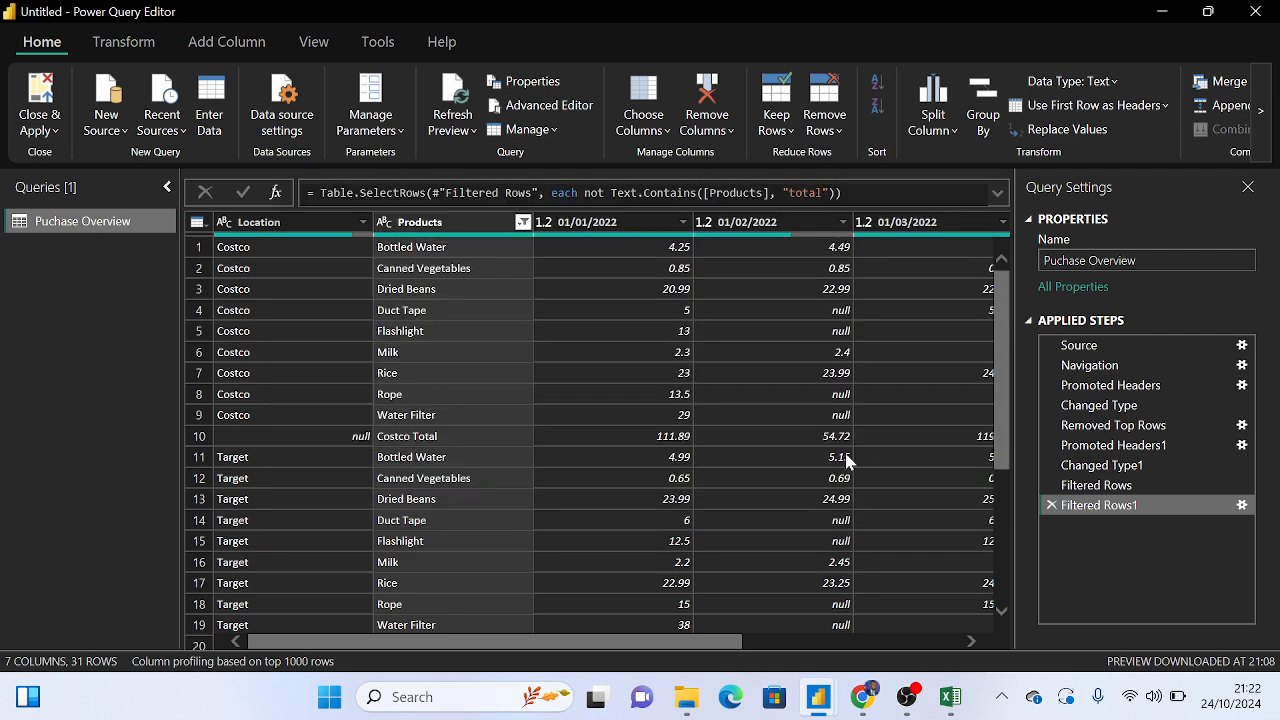
scroll(467, 300, down, 3)
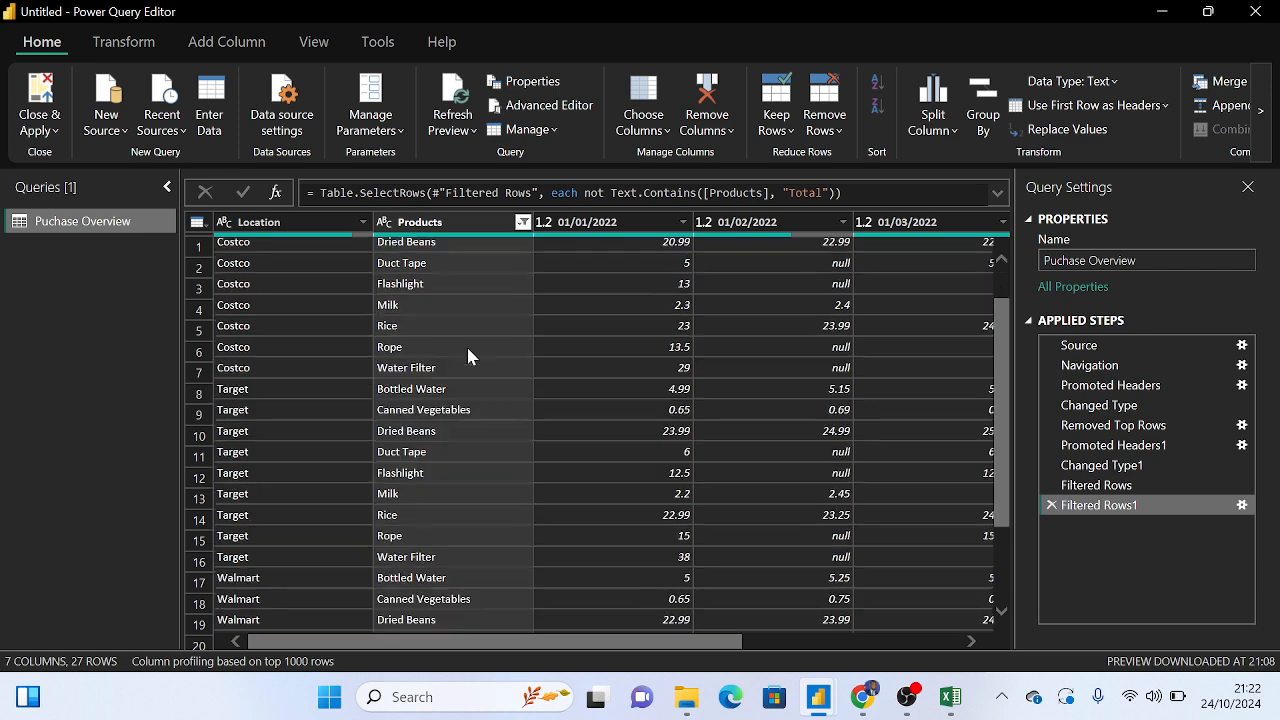
scroll(438, 593, up, 3)
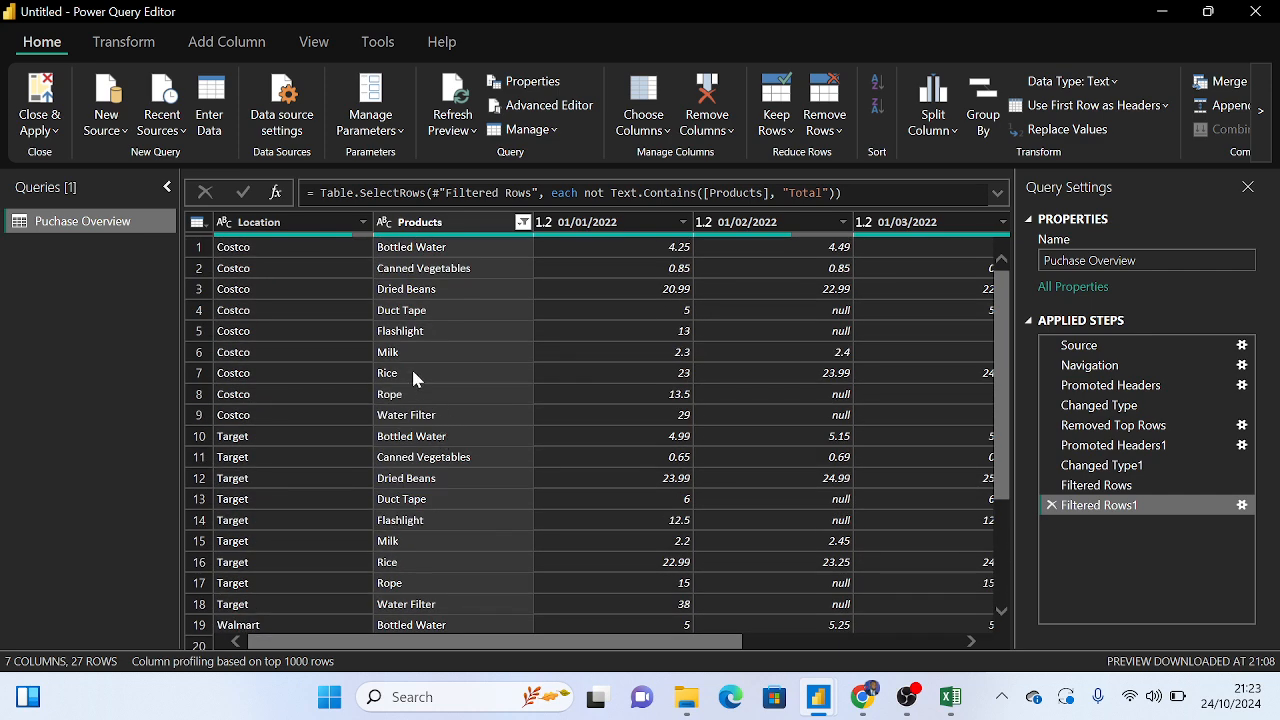
scroll(427, 300, down, 3)
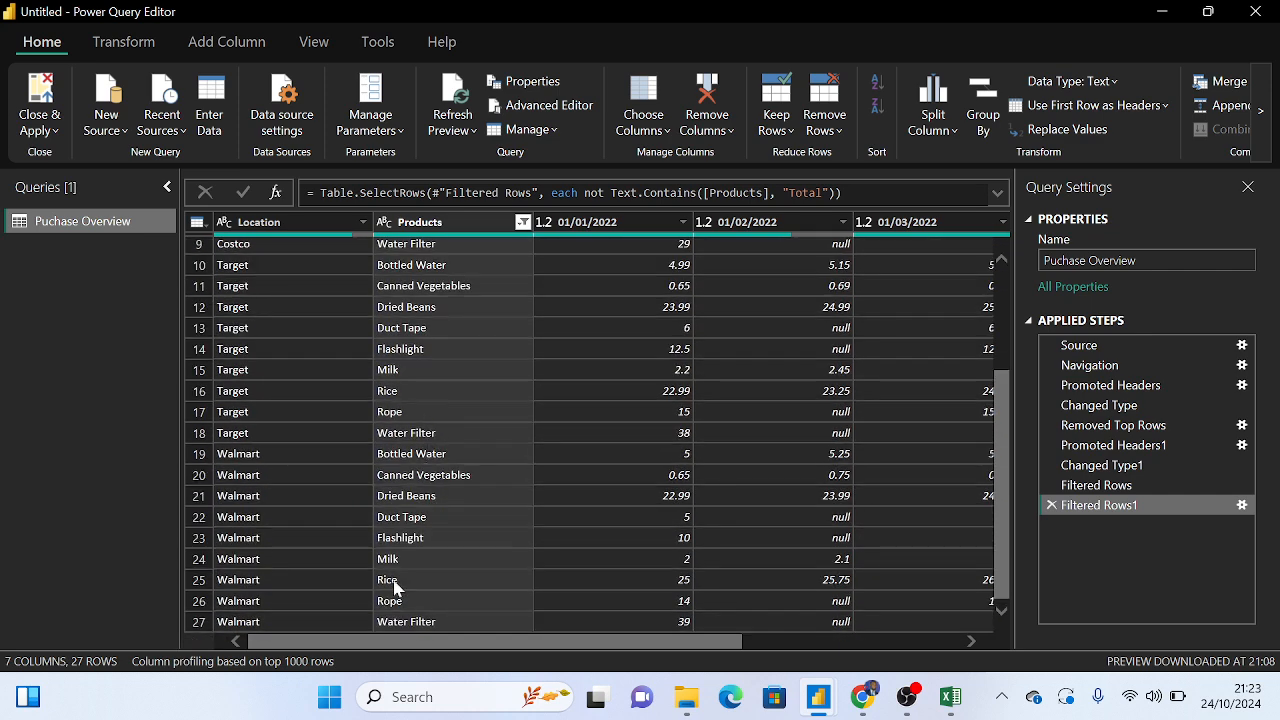
scroll(432, 432, up, 3)
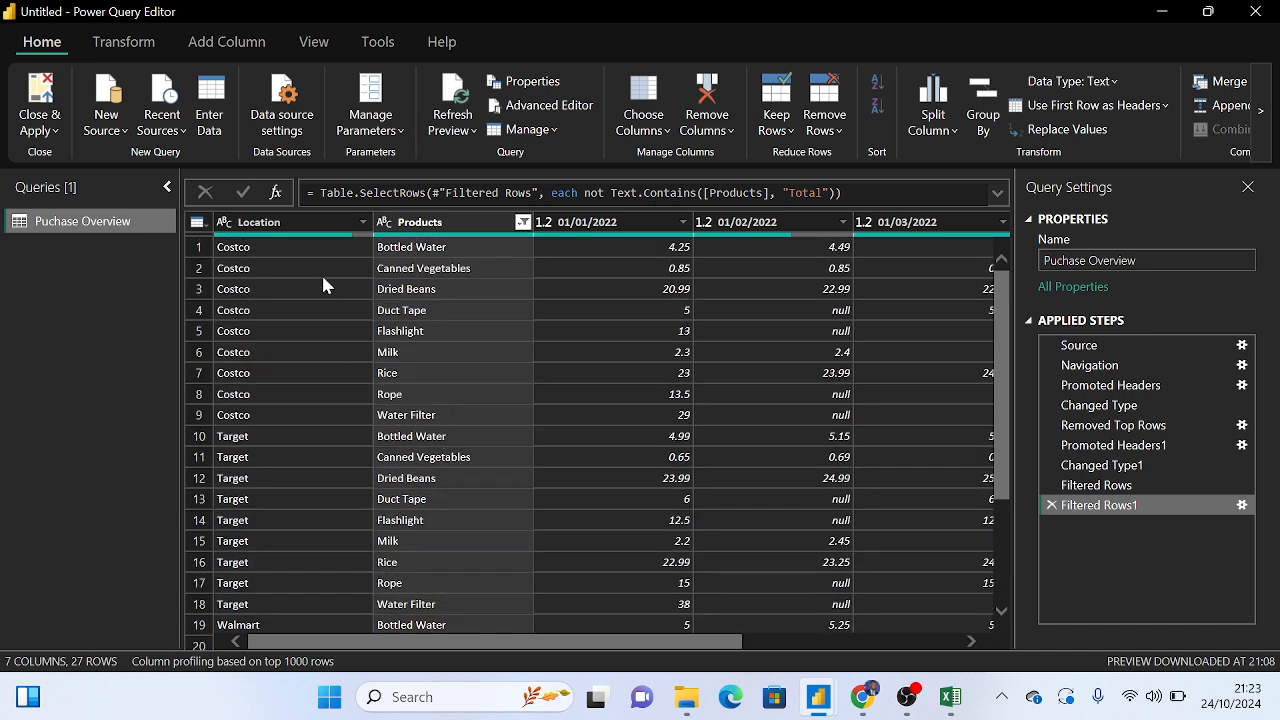
scroll(294, 407, down, 3)
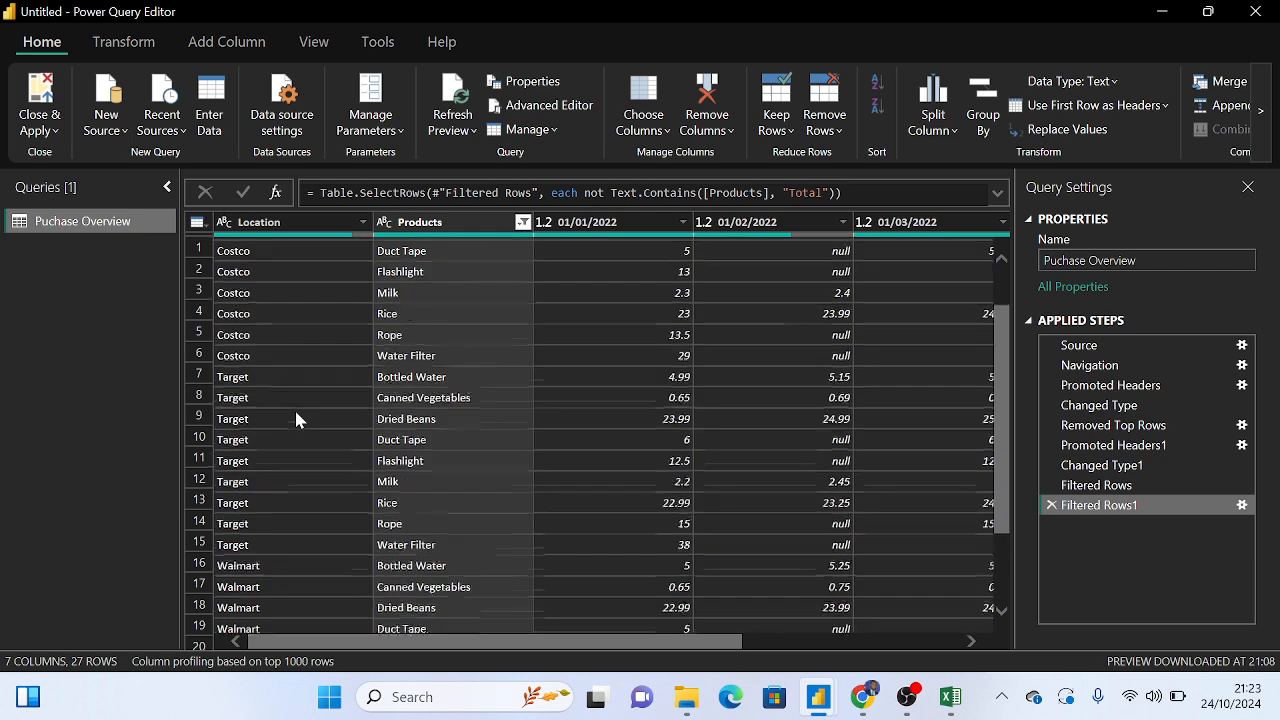
scroll(280, 460, up, 3)
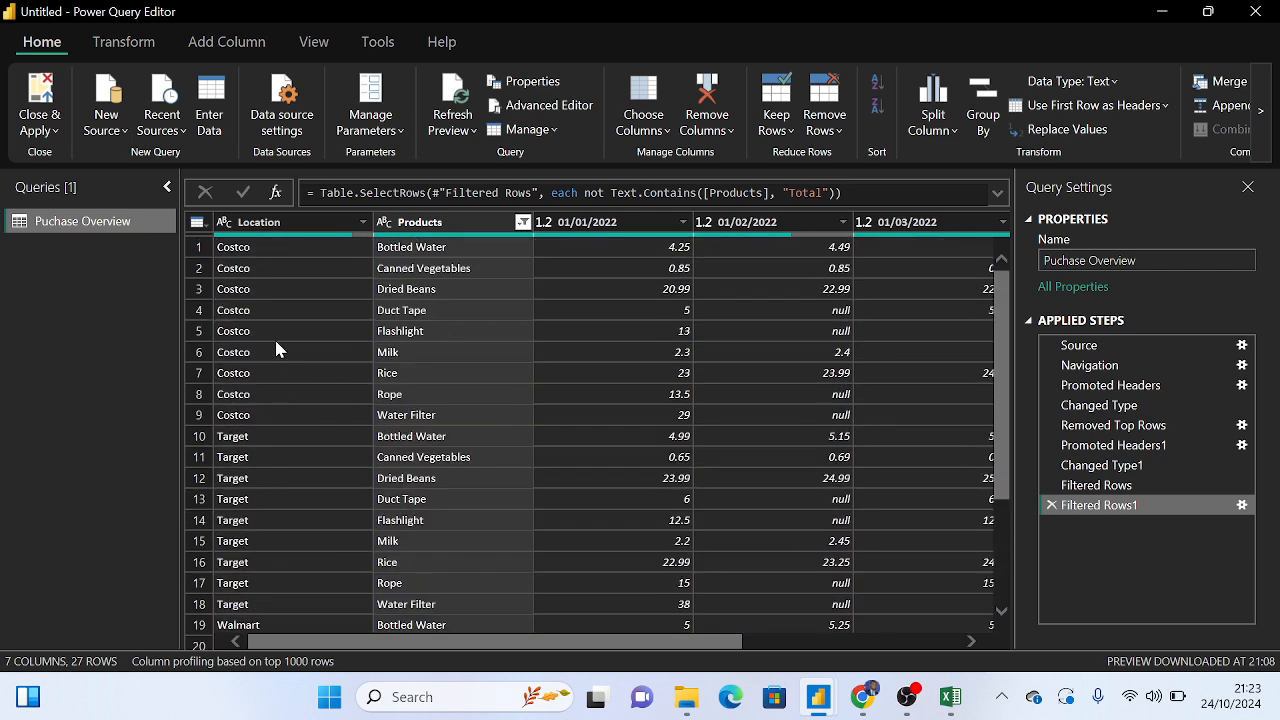
scroll(278, 349, down, 3)
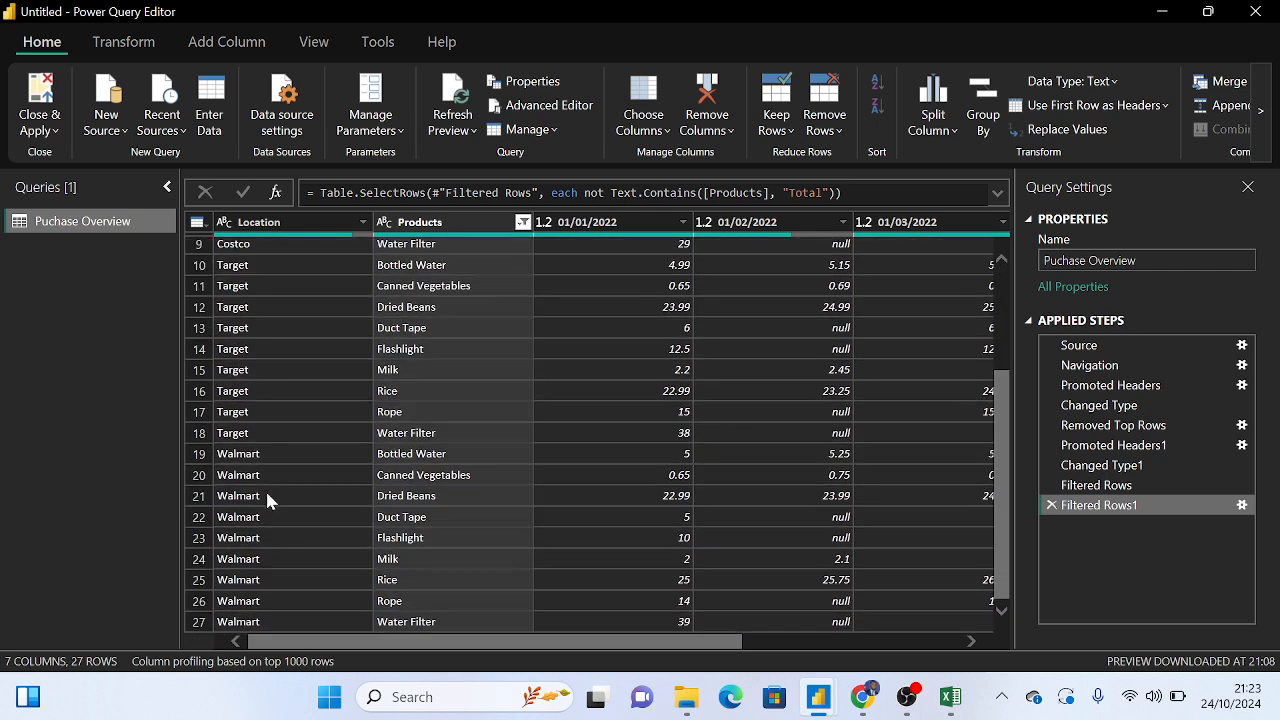
Replace the Products text filter with Remove Empty on the Location column, and look through the remaining rows and columns
click(1051, 506)
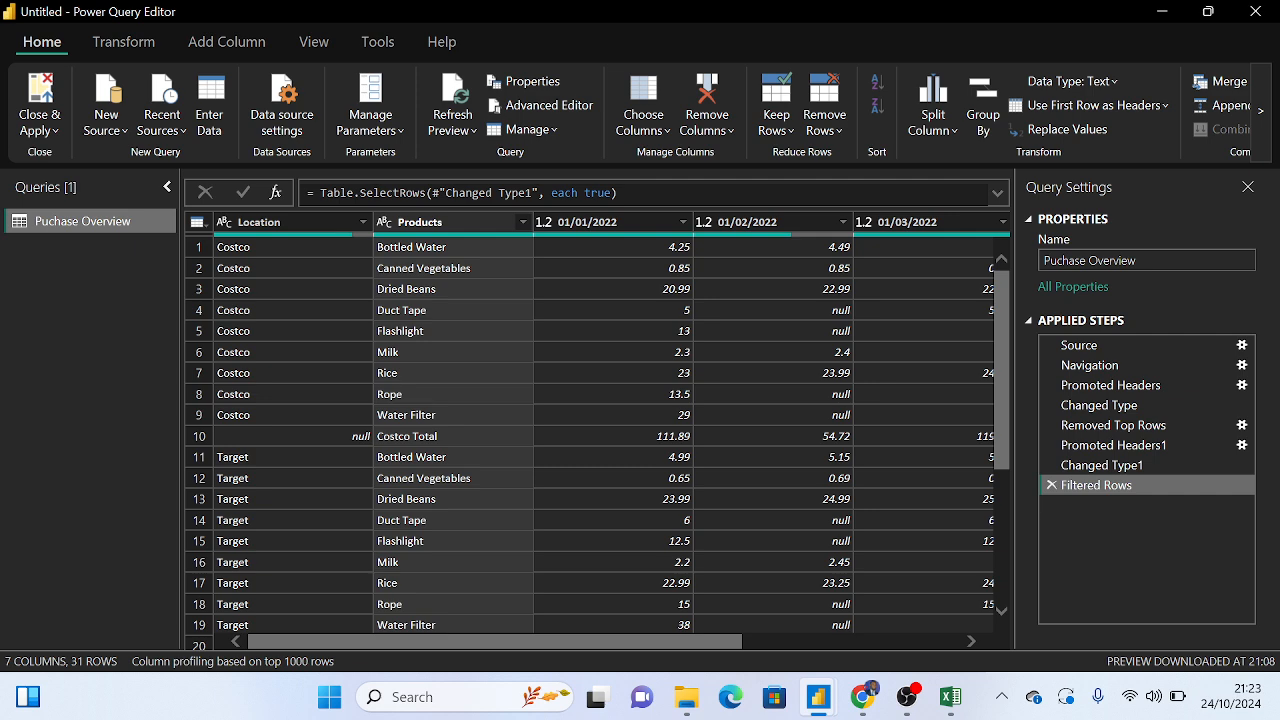
click(362, 222)
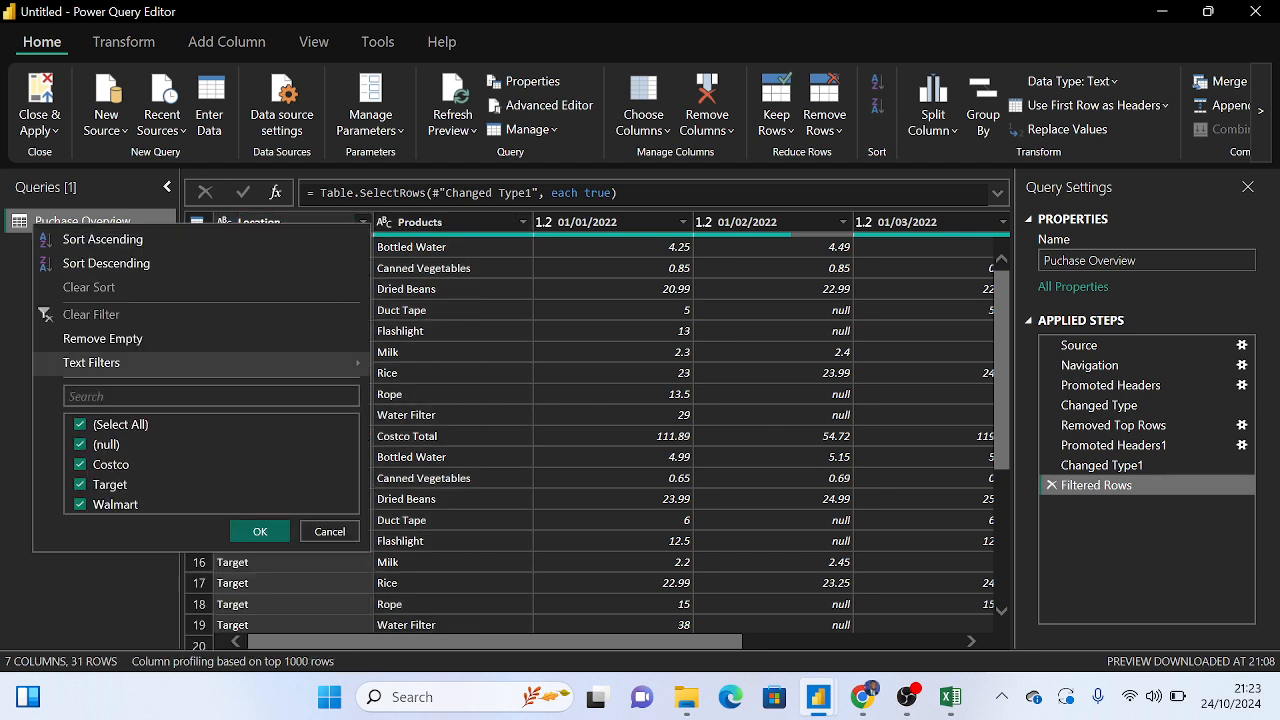
click(121, 345)
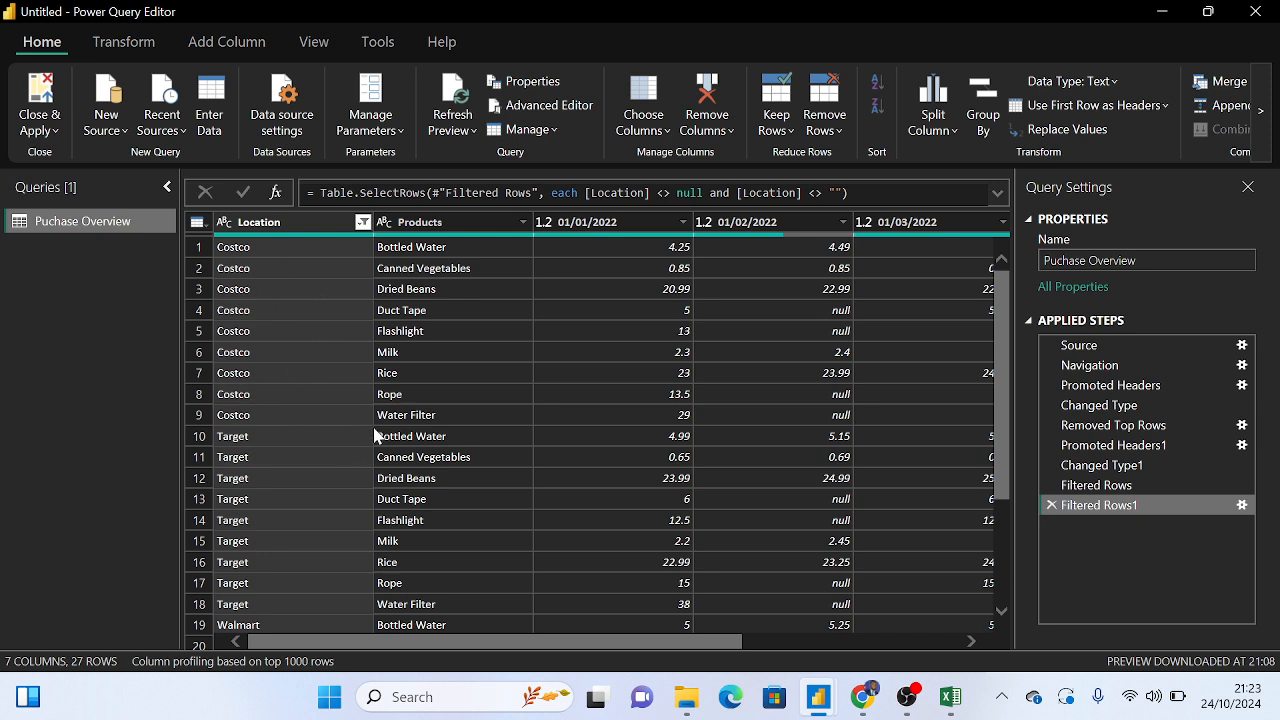
scroll(443, 432, down, 2)
scroll(648, 452, up, 3)
drag(666, 643, 971, 651)
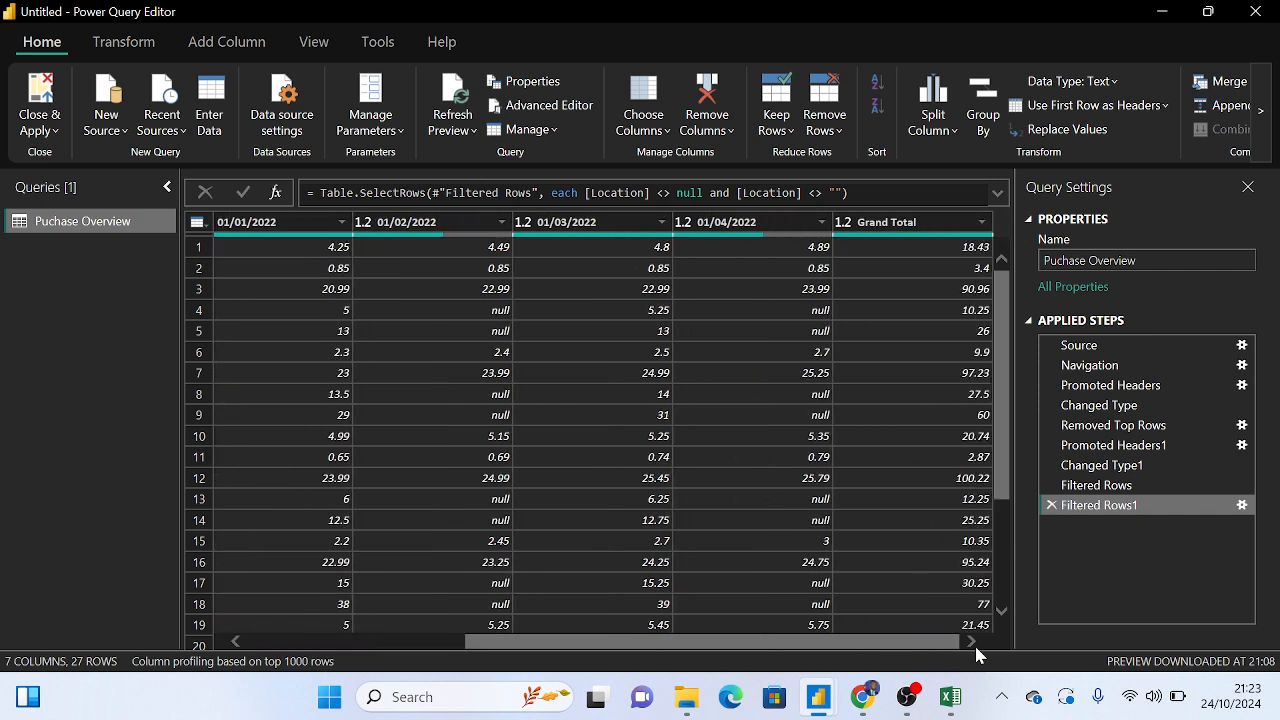
drag(868, 655, 434, 609)
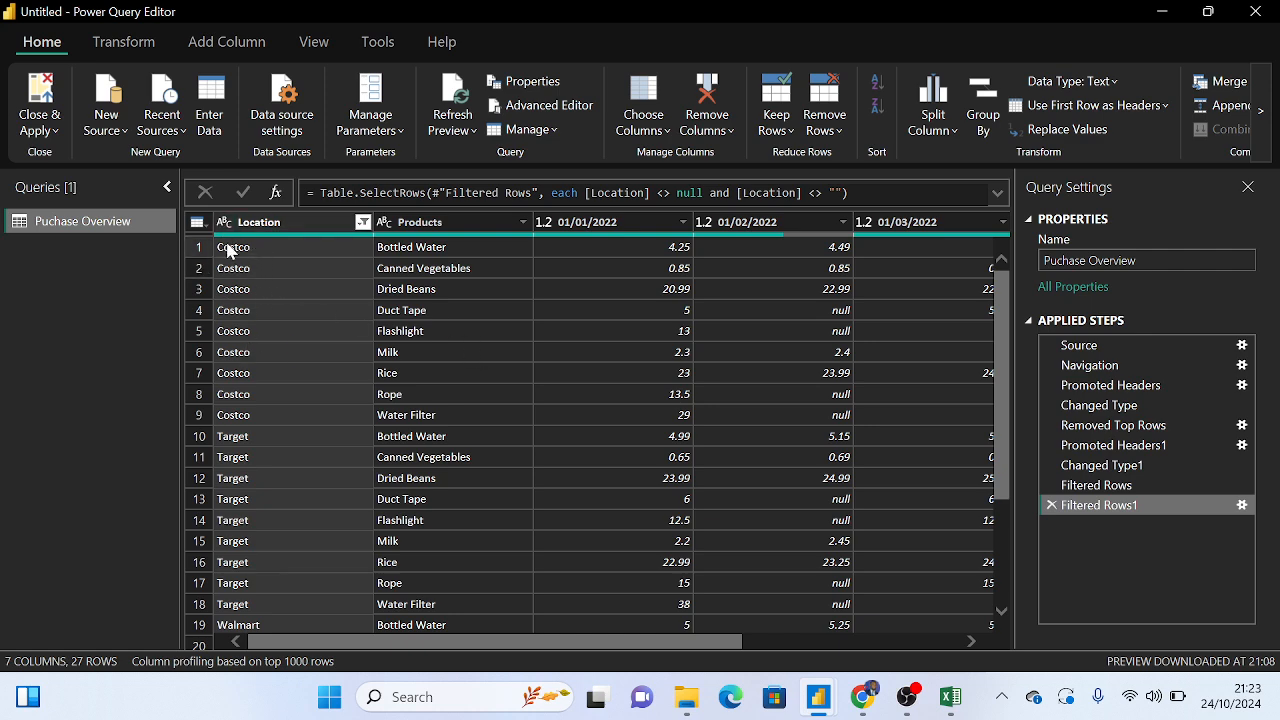
scroll(258, 400, down, 3)
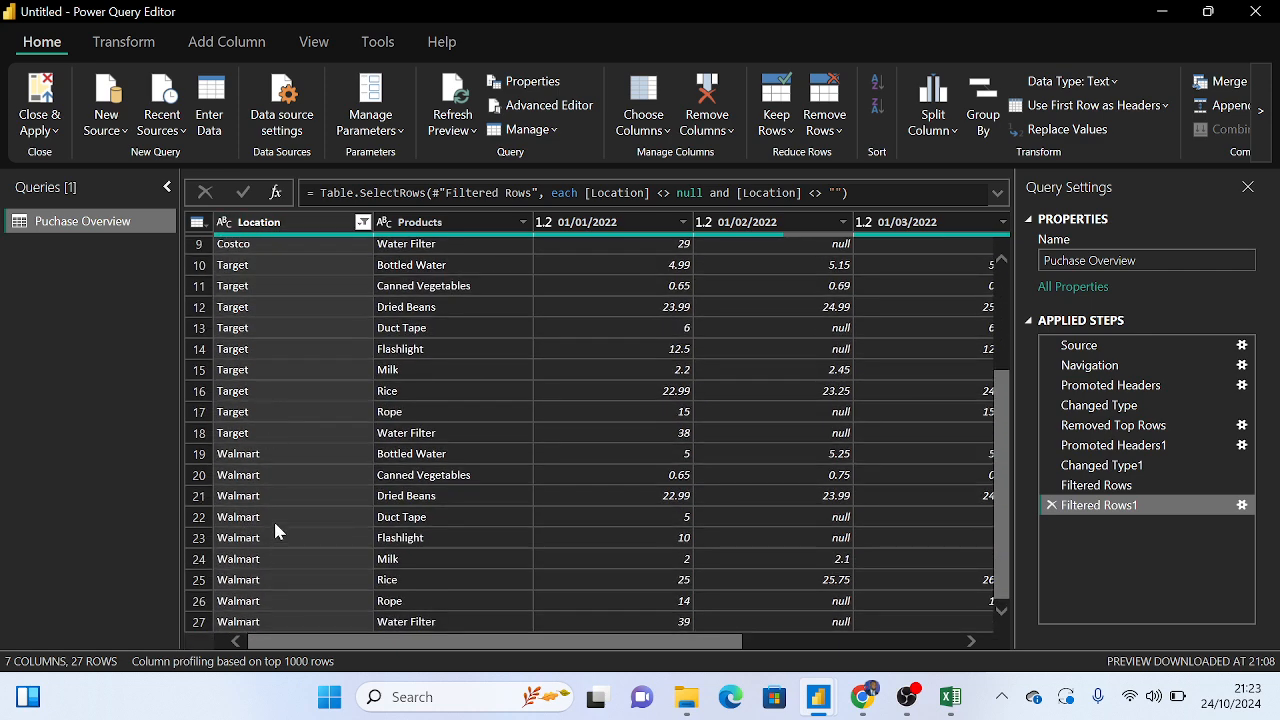
scroll(273, 518, up, 3)
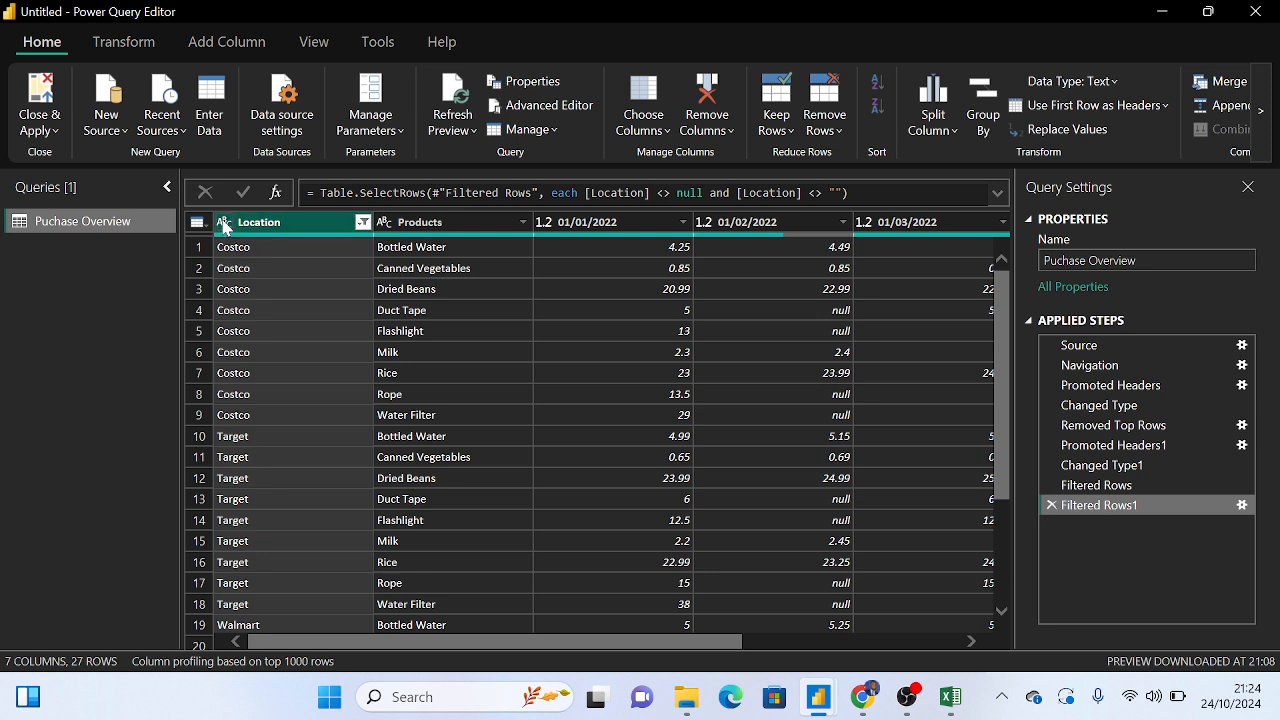
Change the data type of the Location column to Whole Number and look through its values
click(224, 224)
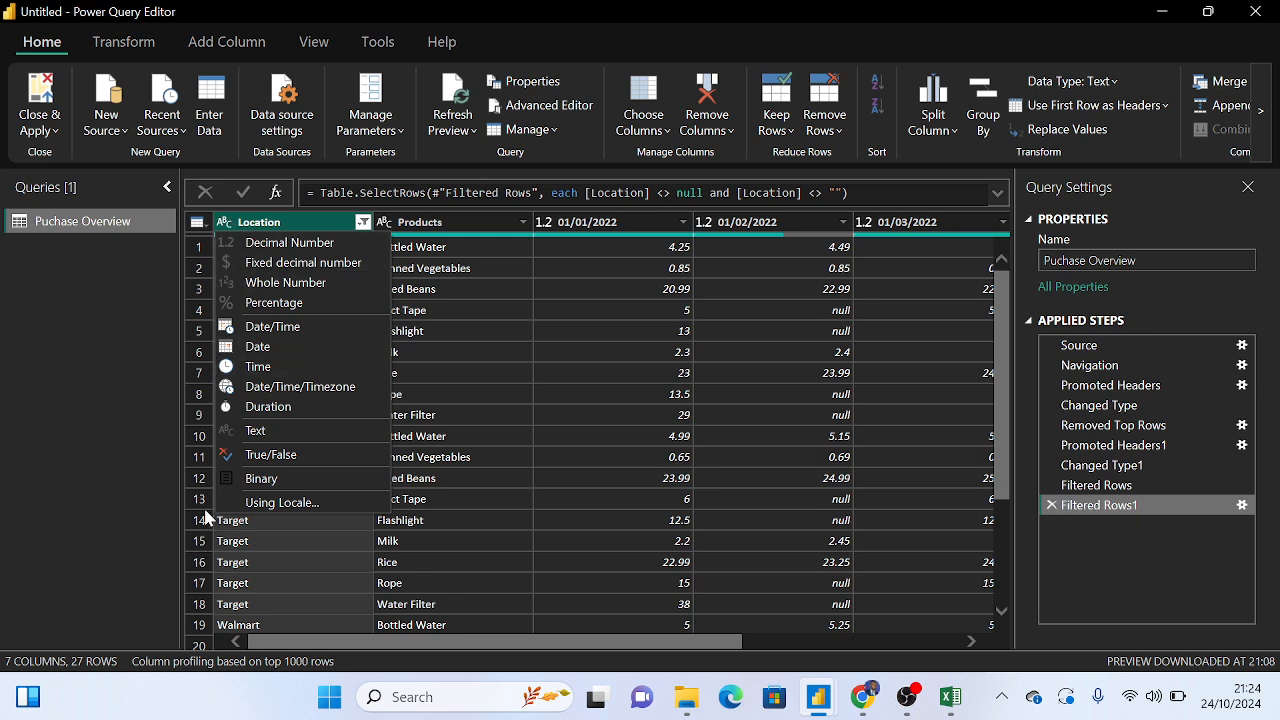
click(284, 283)
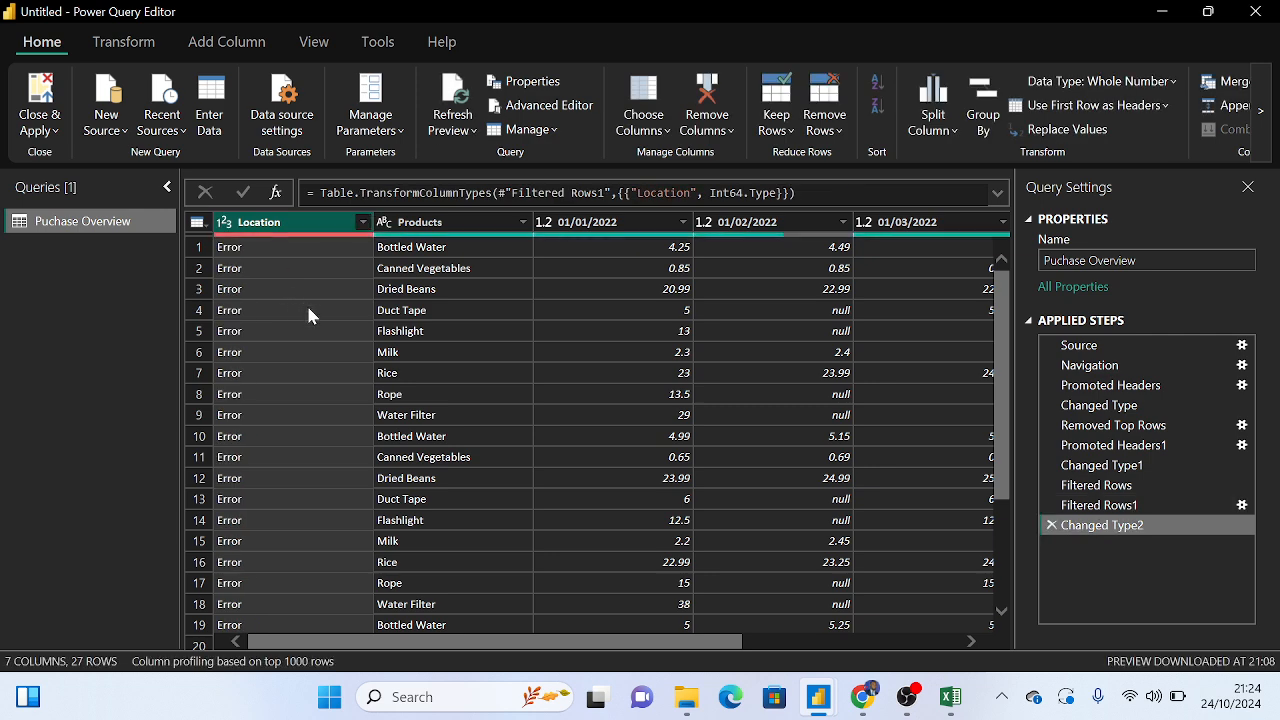
scroll(263, 420, down, 3)
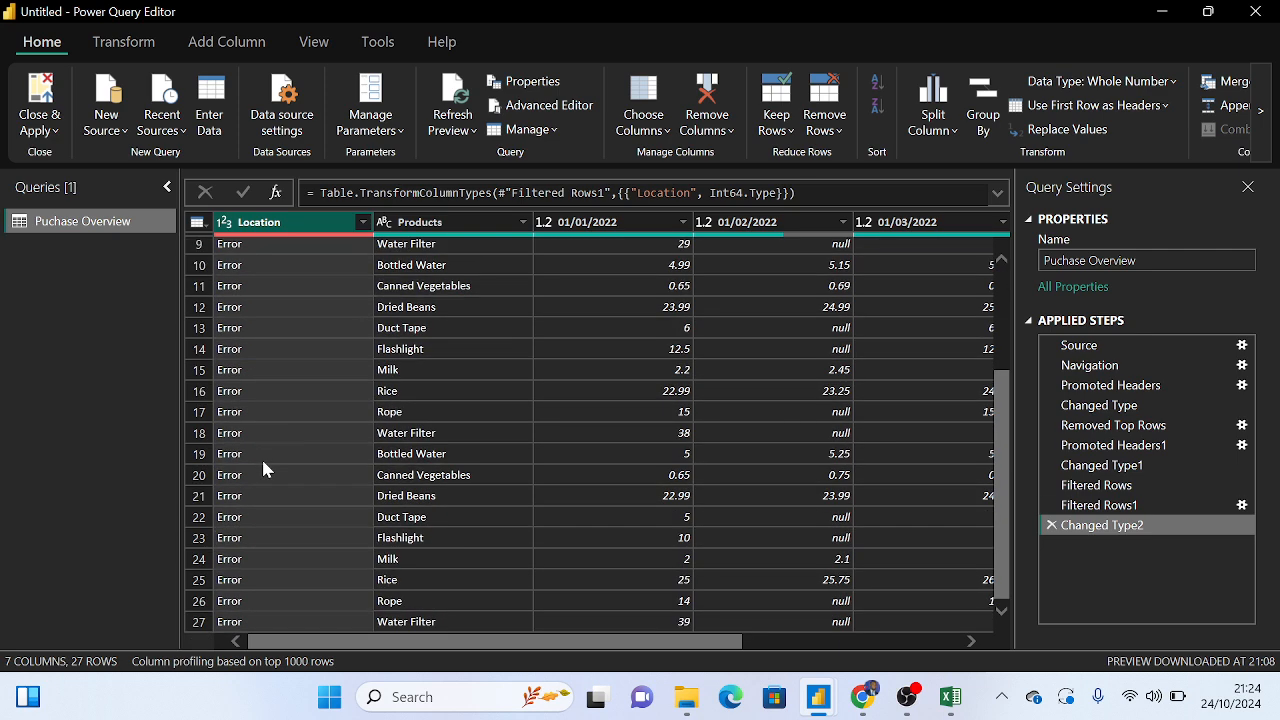
Remove the applied step that changed the Location column to Whole Number
scroll(263, 469, up, 3)
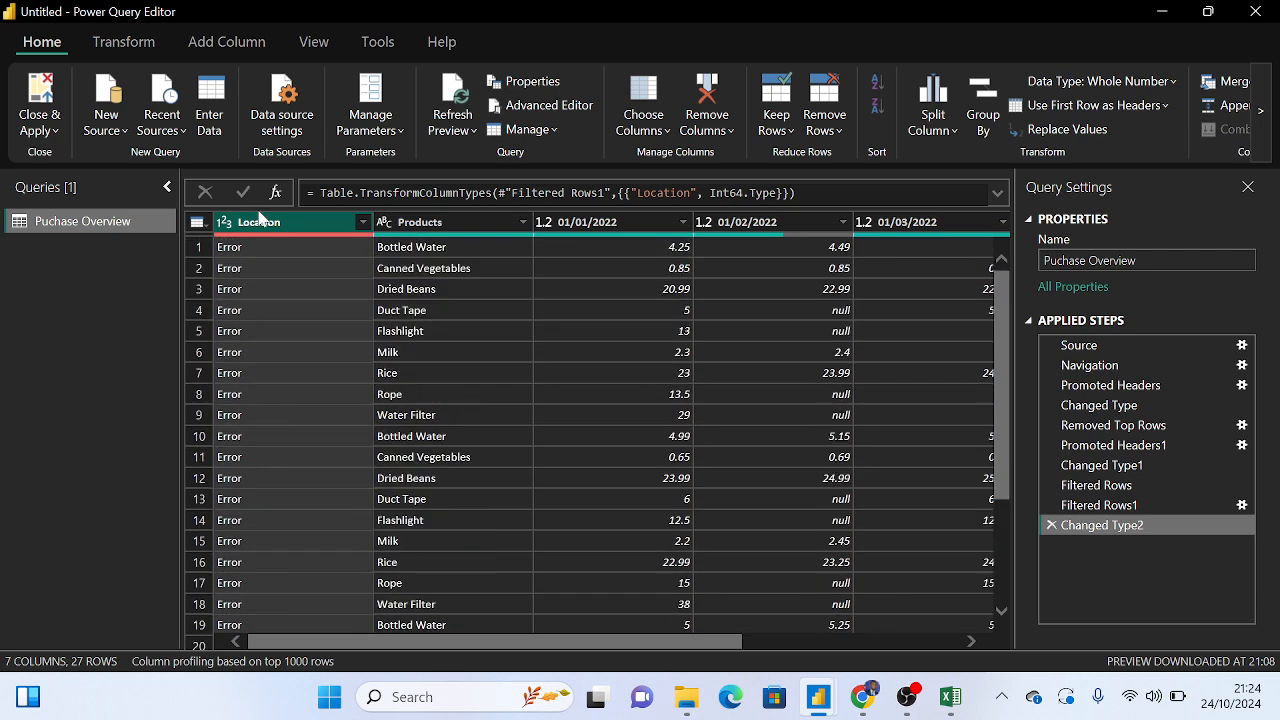
click(1052, 526)
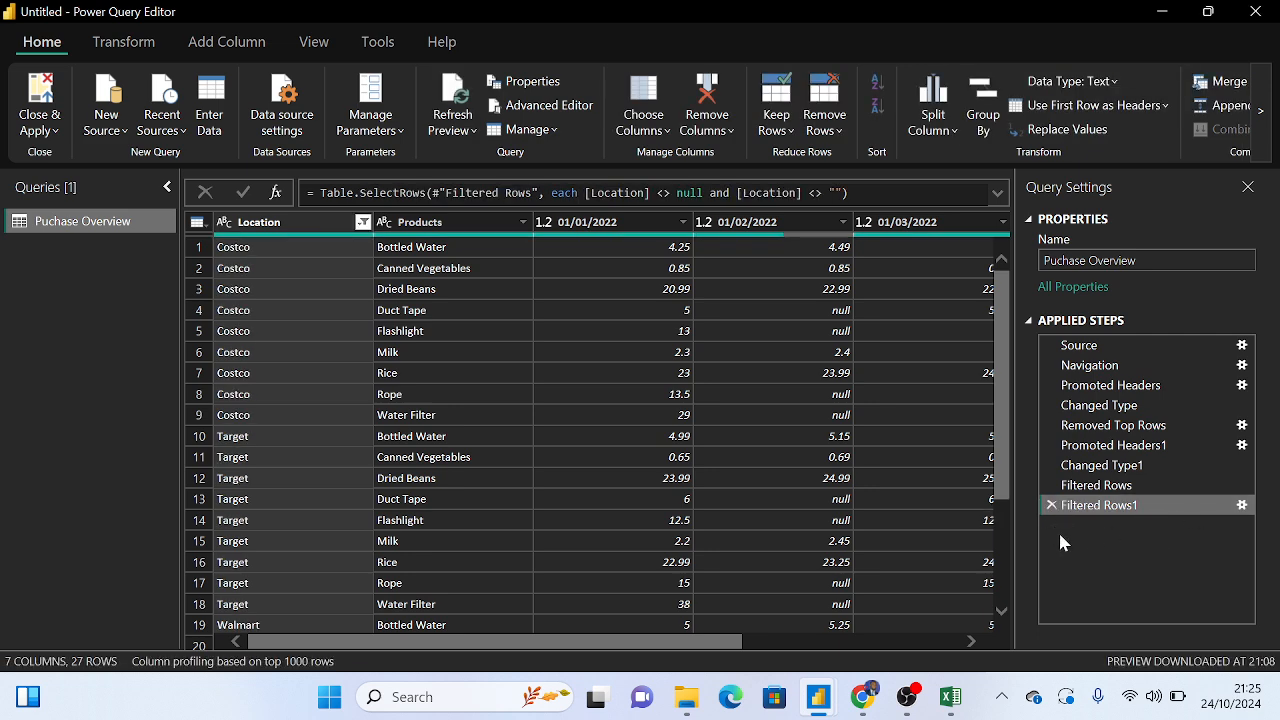
Look through the data type options for the Products column and the 01/01/2022 column
click(383, 225)
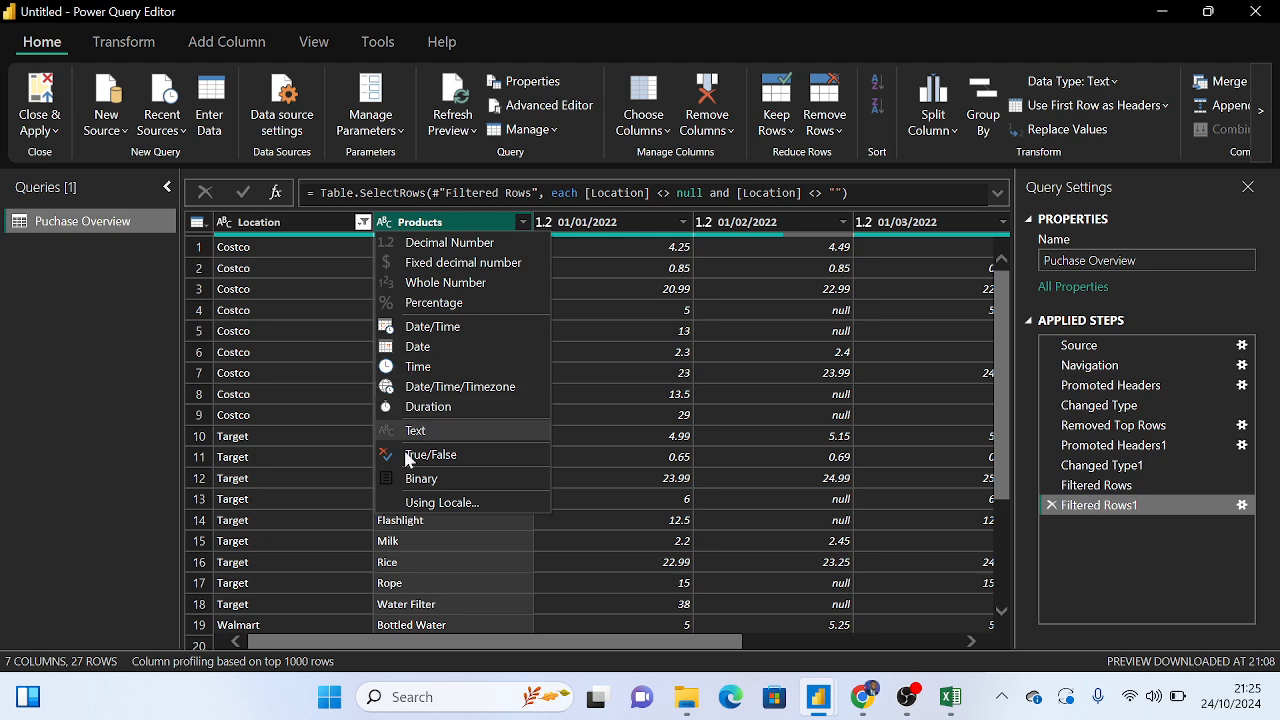
click(545, 222)
click(119, 378)
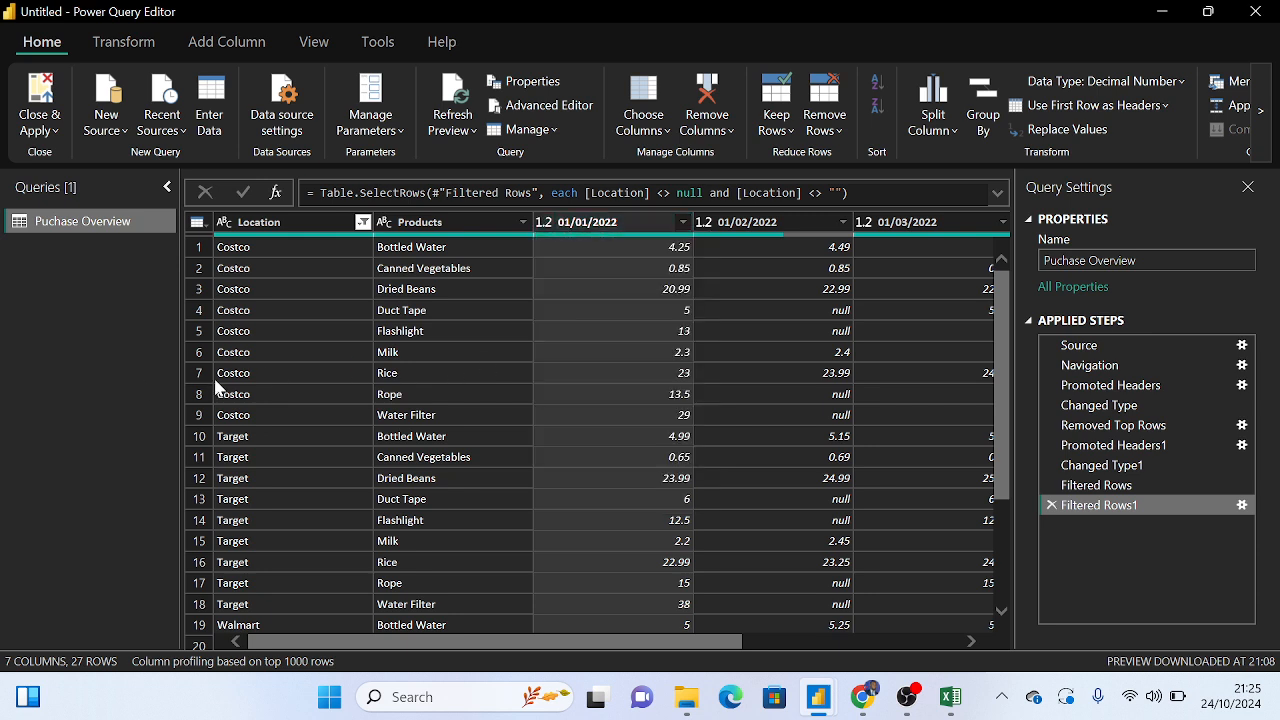
click(546, 223)
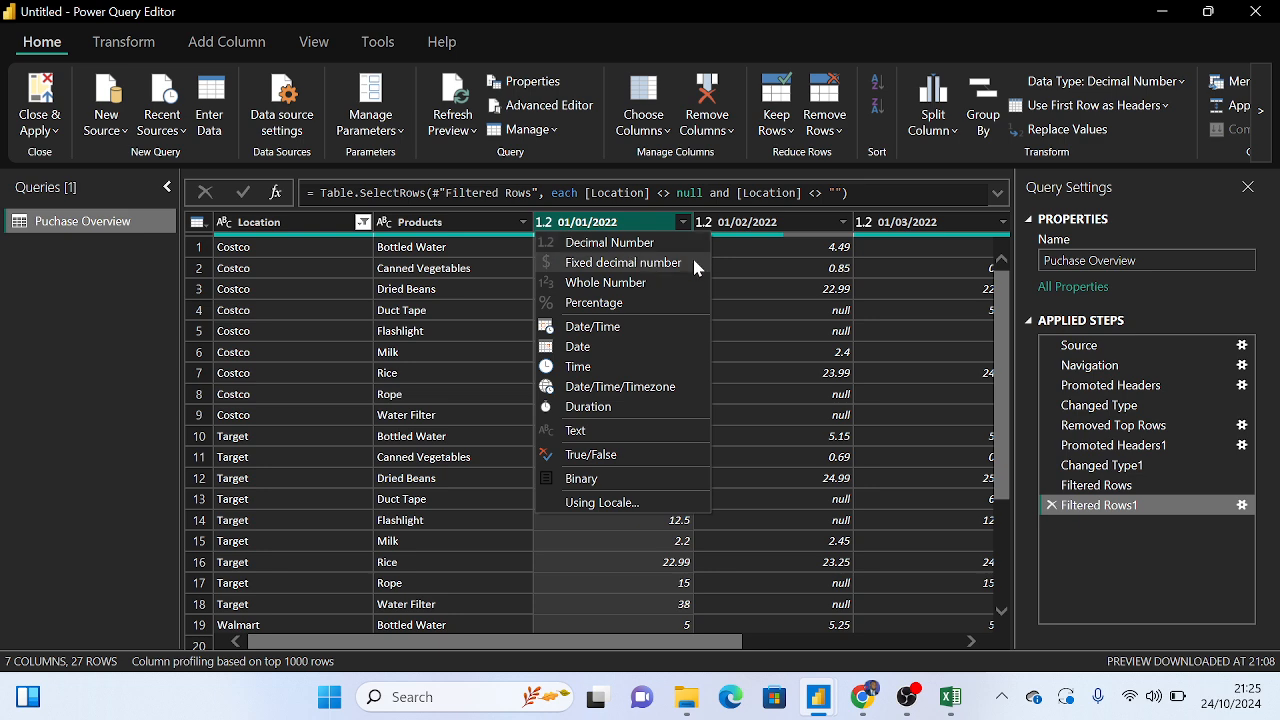
Switch to the Clean Data workbook in Excel, examine how the Price column is formatted, and return to Power Query Editor
click(950, 697)
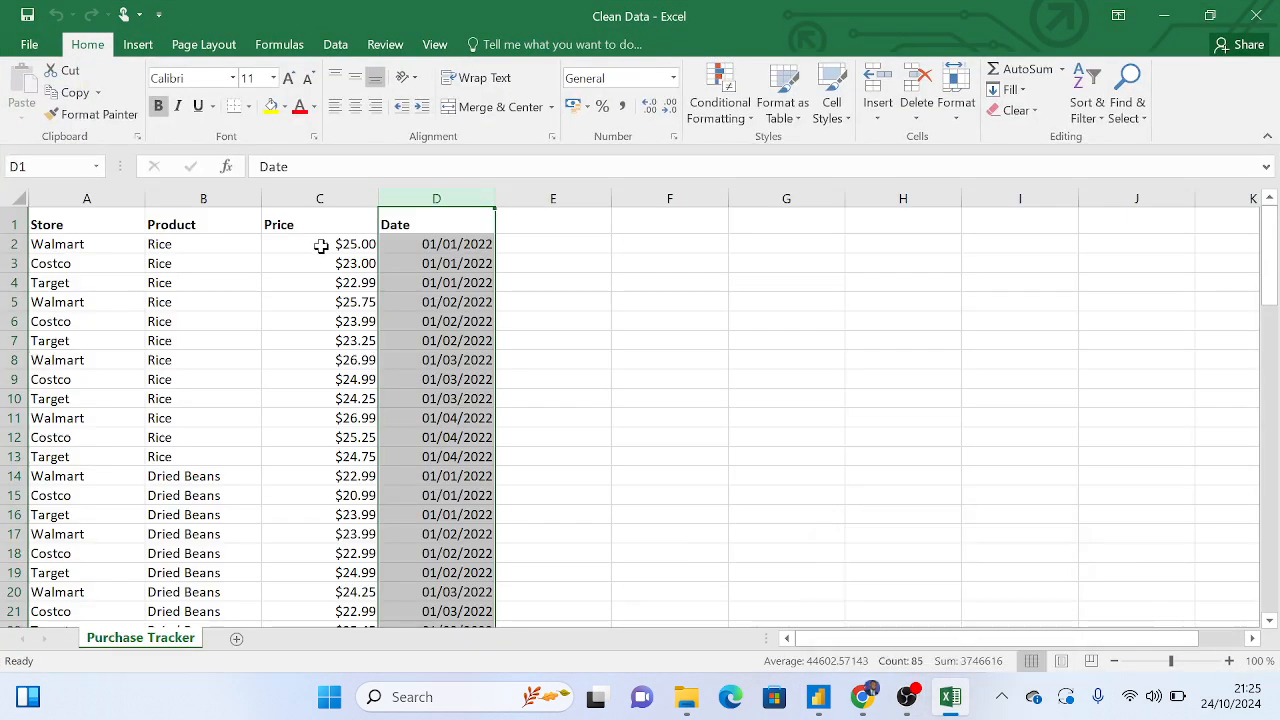
drag(330, 247, 351, 534)
click(315, 335)
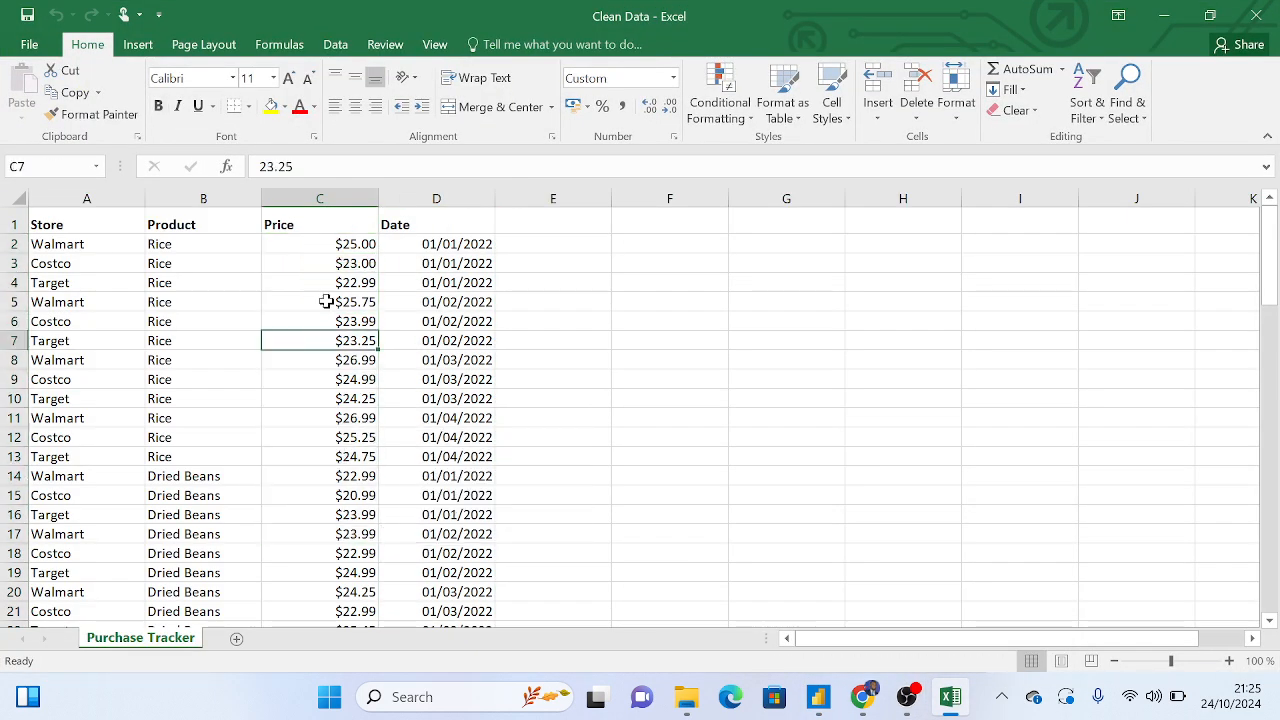
click(323, 302)
scroll(330, 400, down, 7)
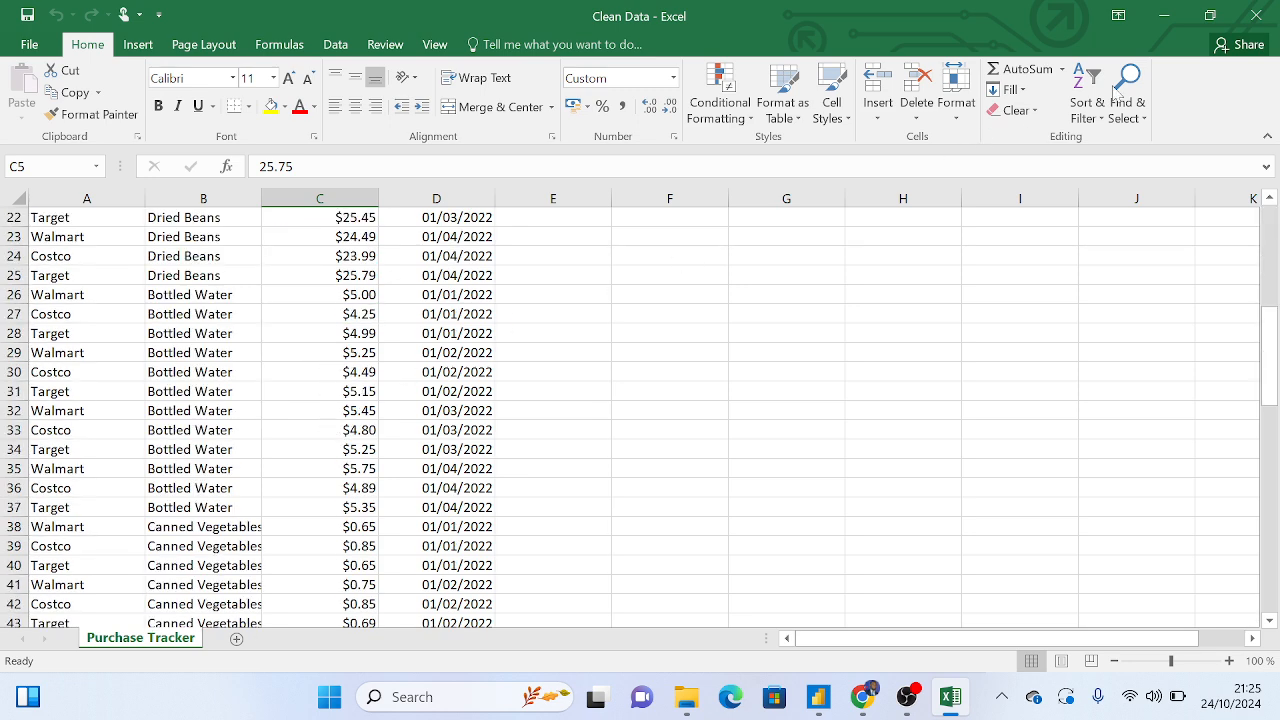
click(1164, 15)
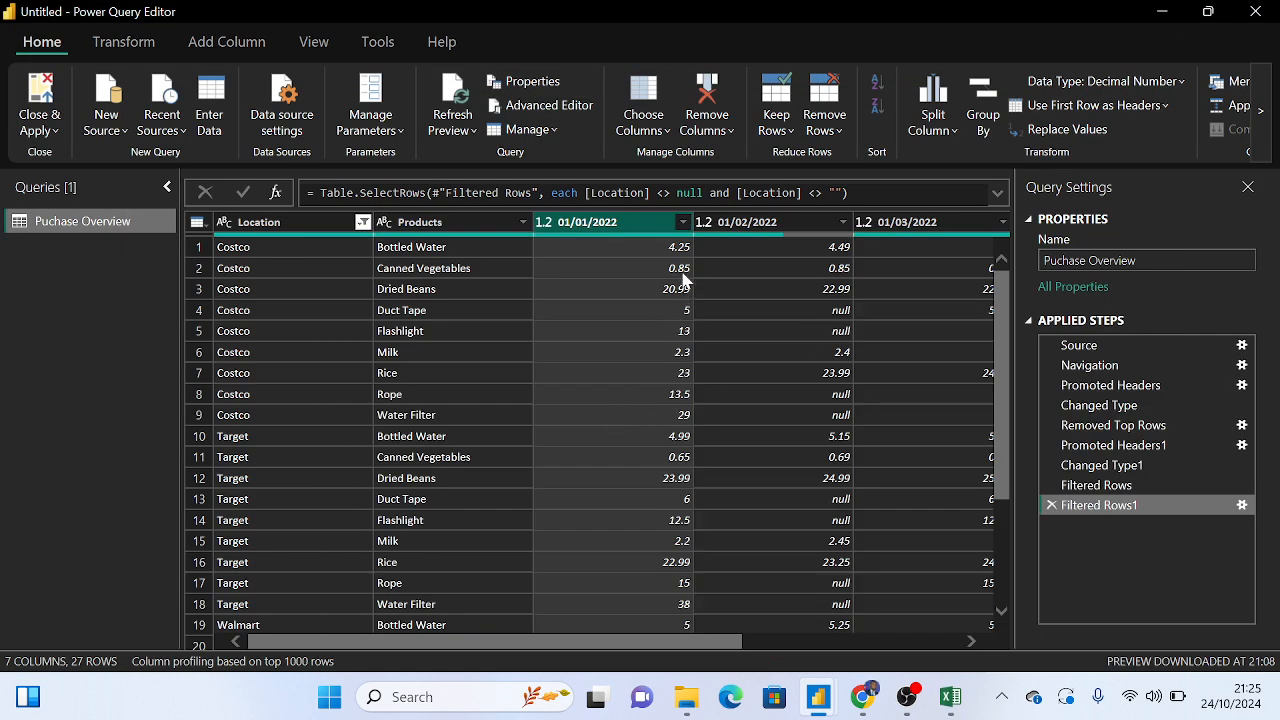
Change the data type of the 01/01/2022 column to Fixed decimal number and look through its values
click(543, 222)
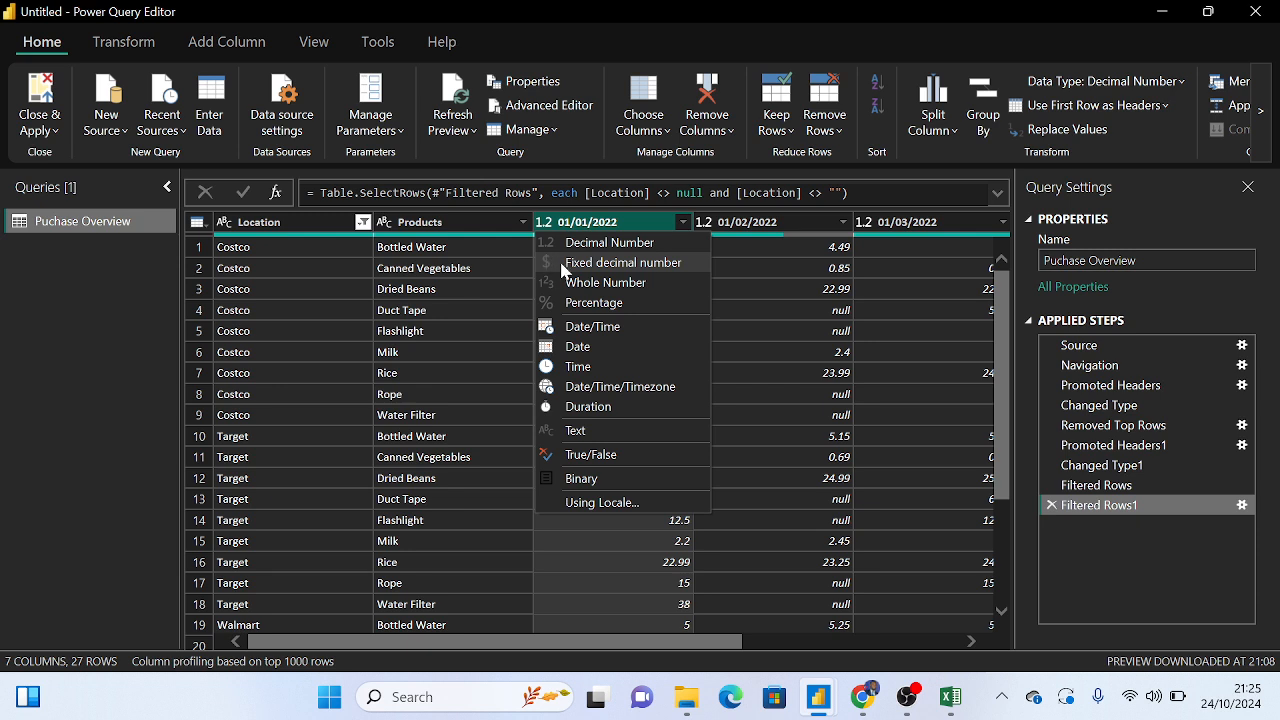
click(563, 266)
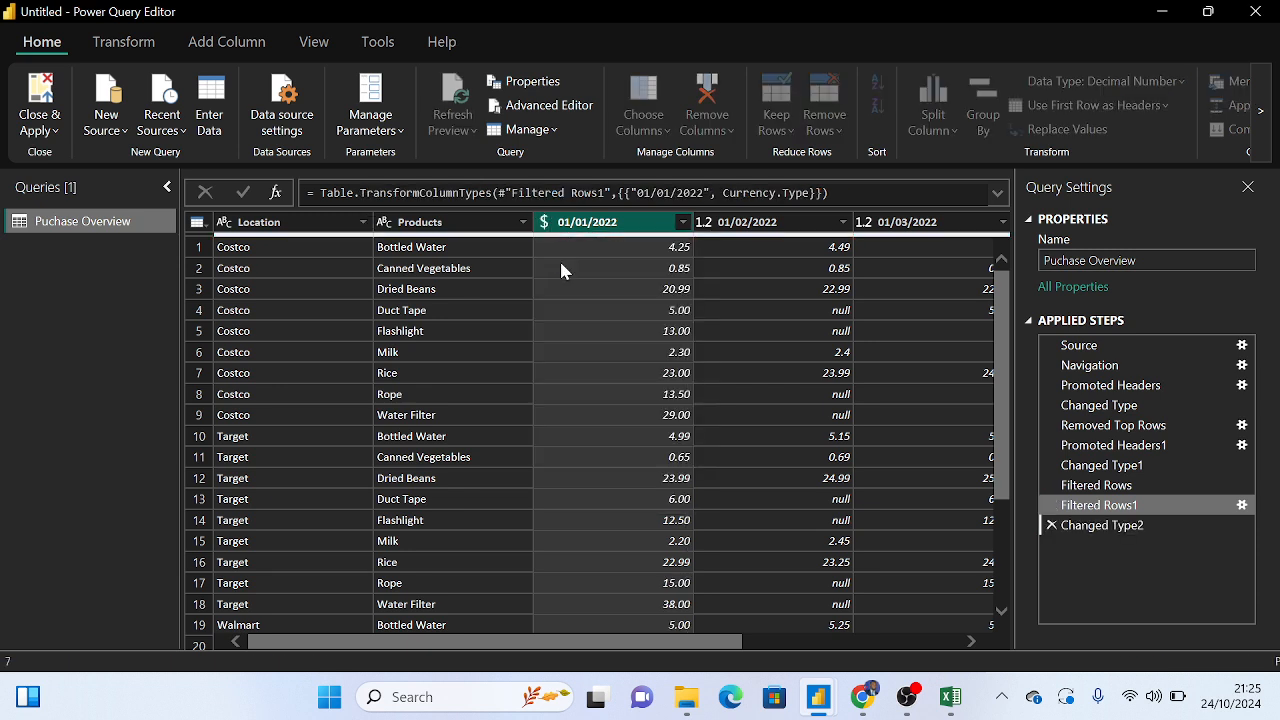
scroll(666, 494, down, 2)
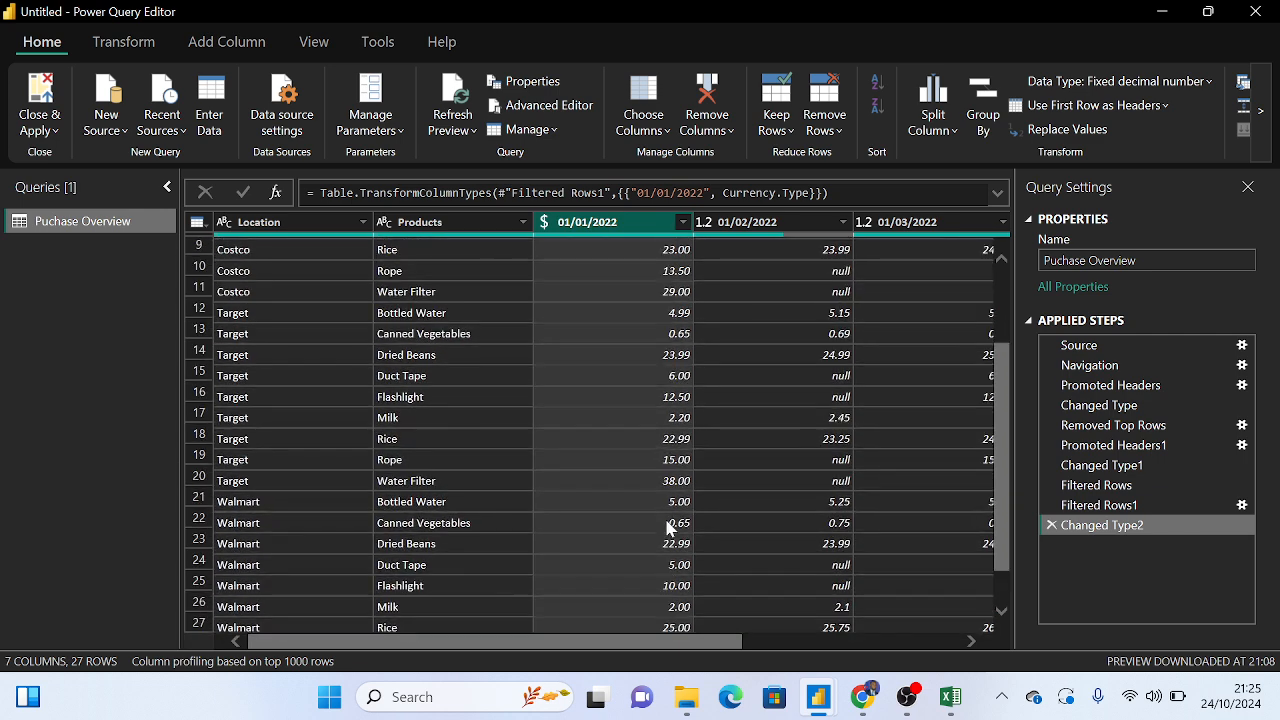
scroll(668, 510, up, 2)
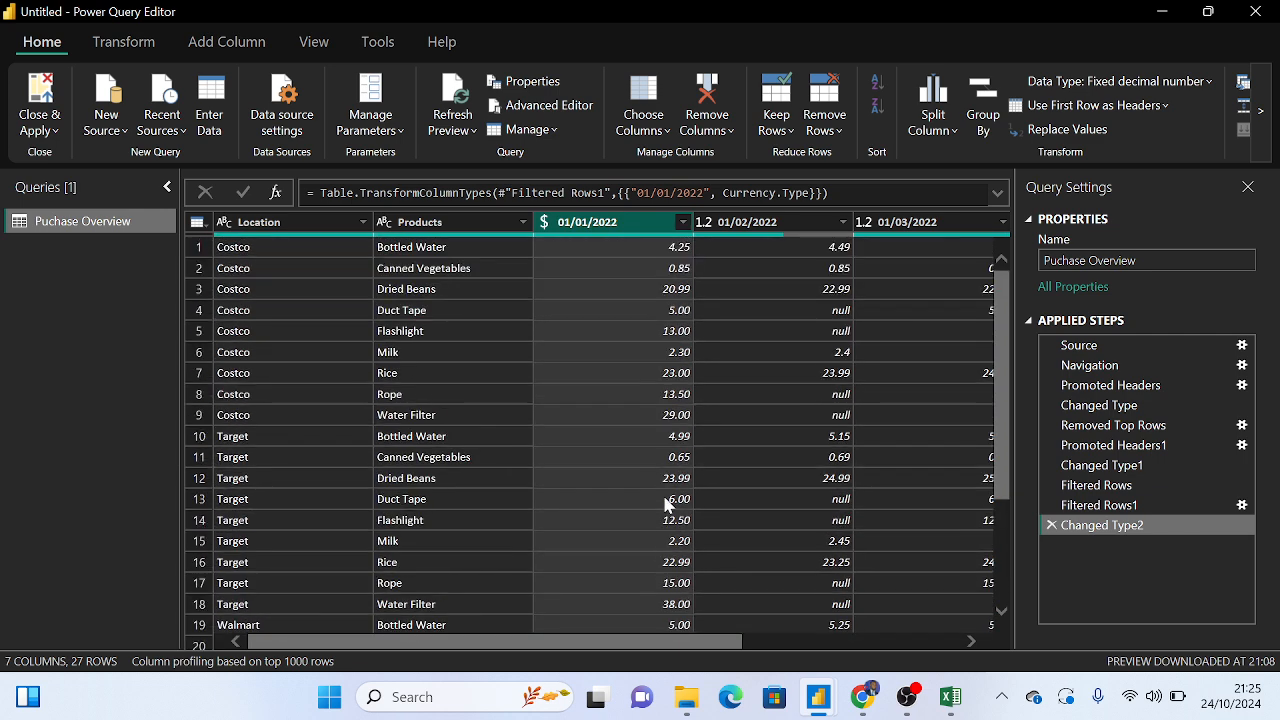
Change the 01/01/2022 column to Whole Number, replacing the existing type conversion
click(543, 223)
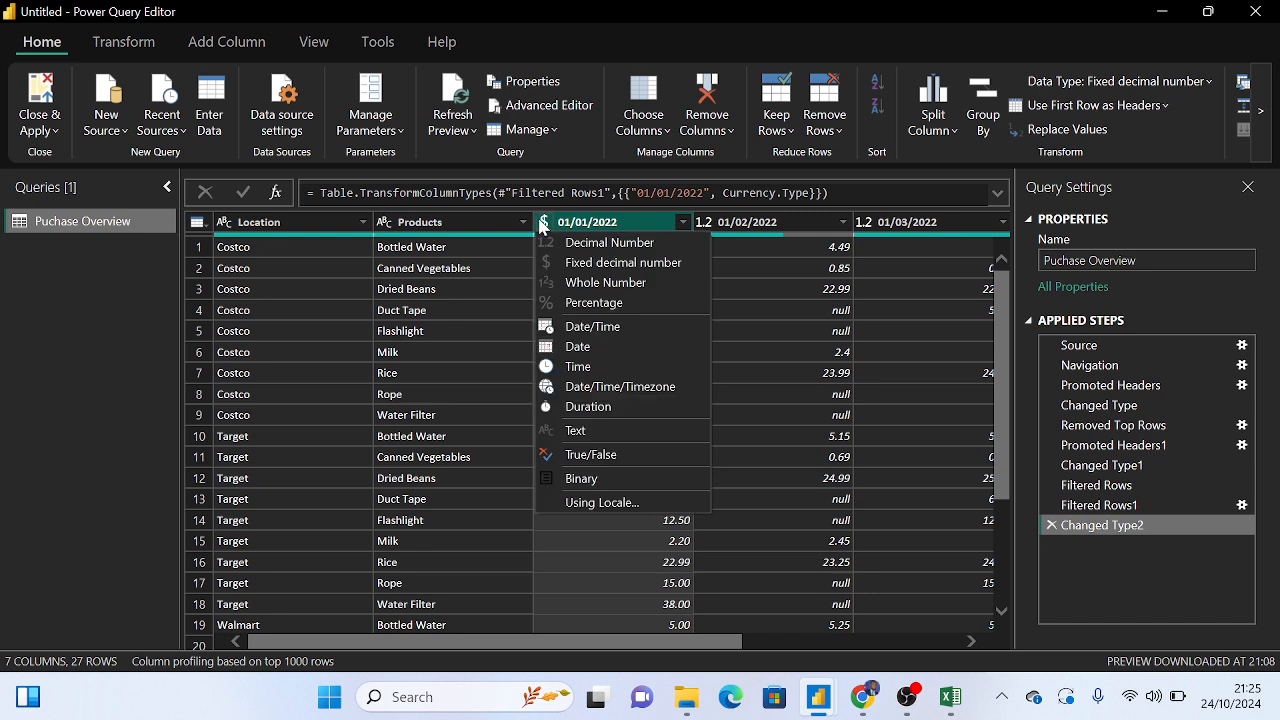
click(622, 284)
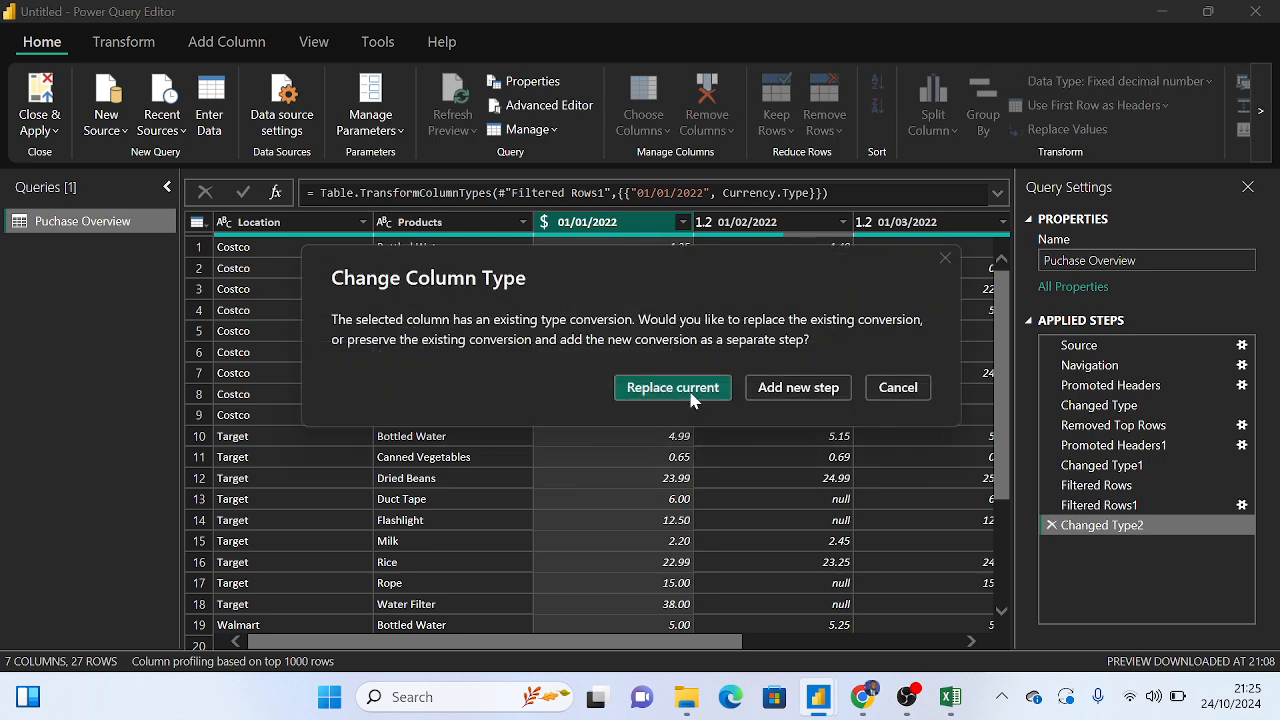
click(688, 396)
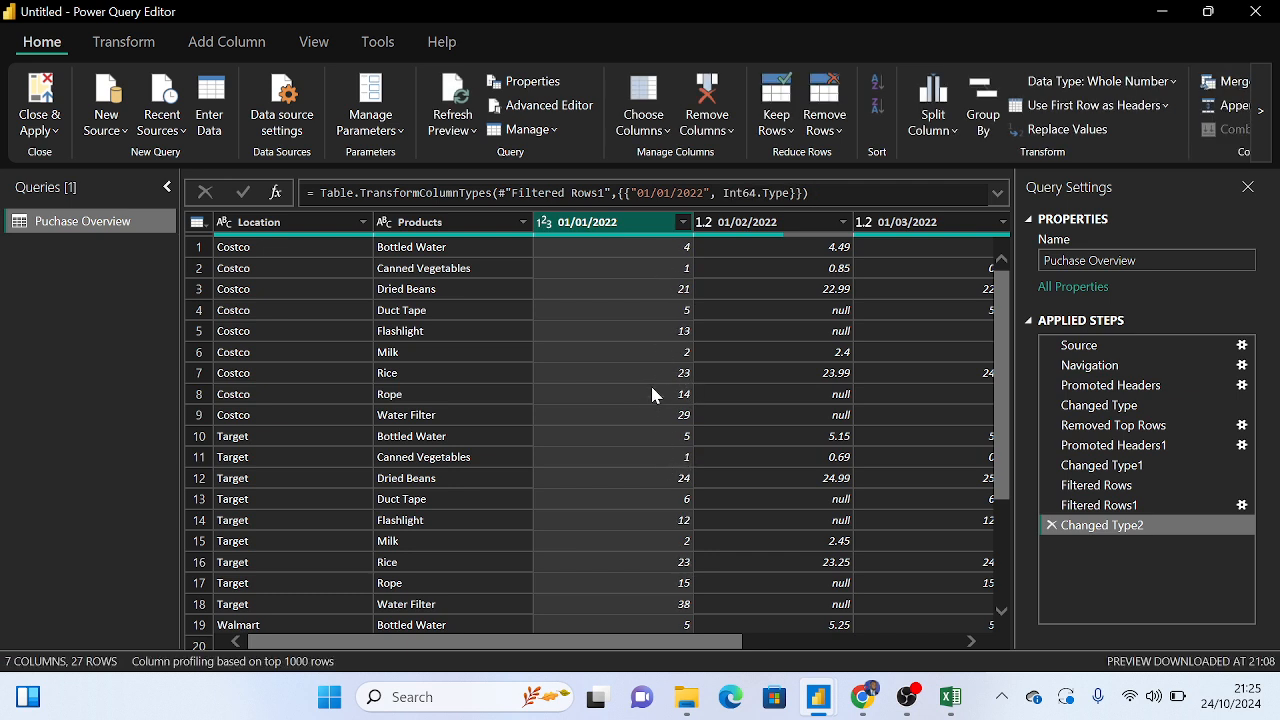
Set the 01/01/2022 column back to Fixed decimal number, replacing the current conversion, and check its values
click(544, 222)
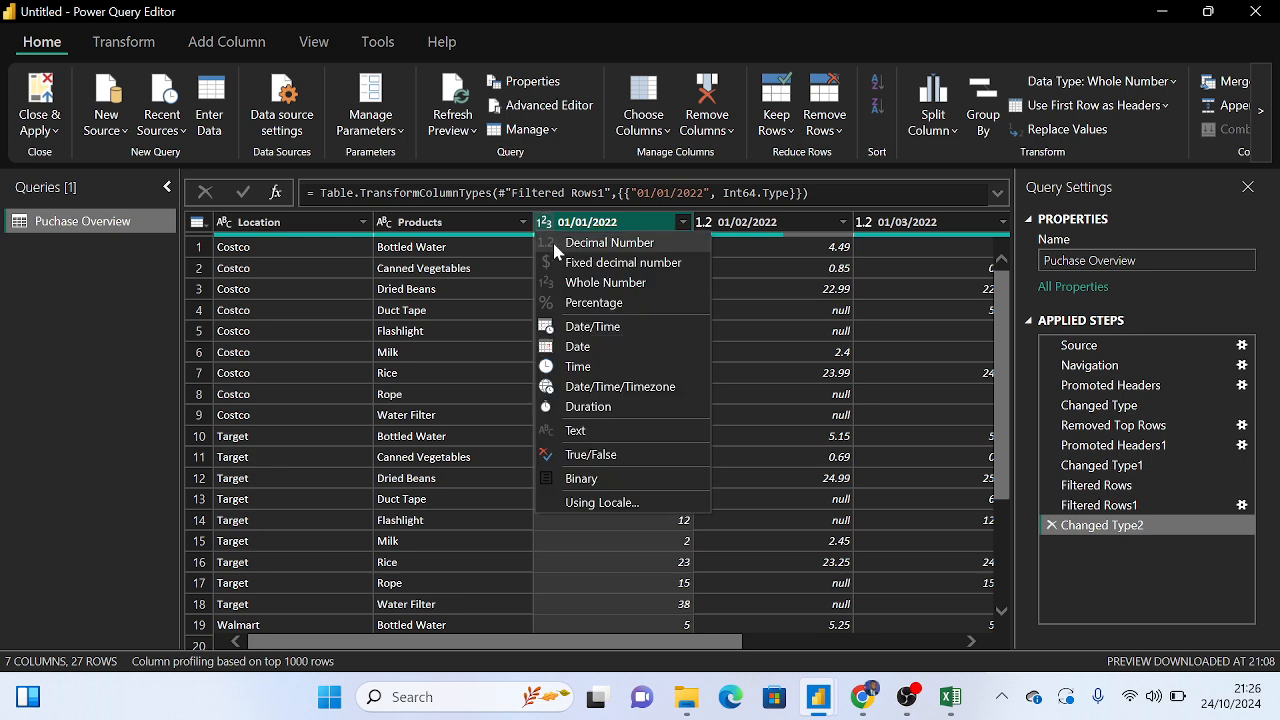
click(595, 265)
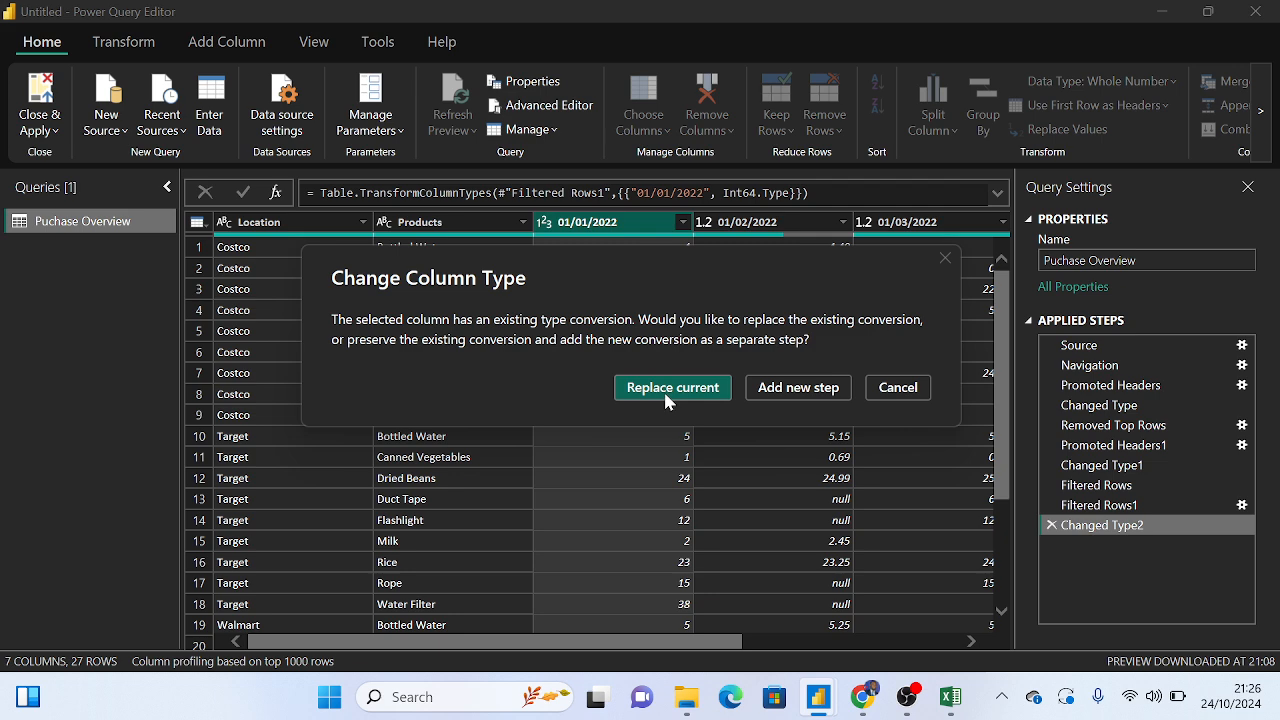
click(658, 396)
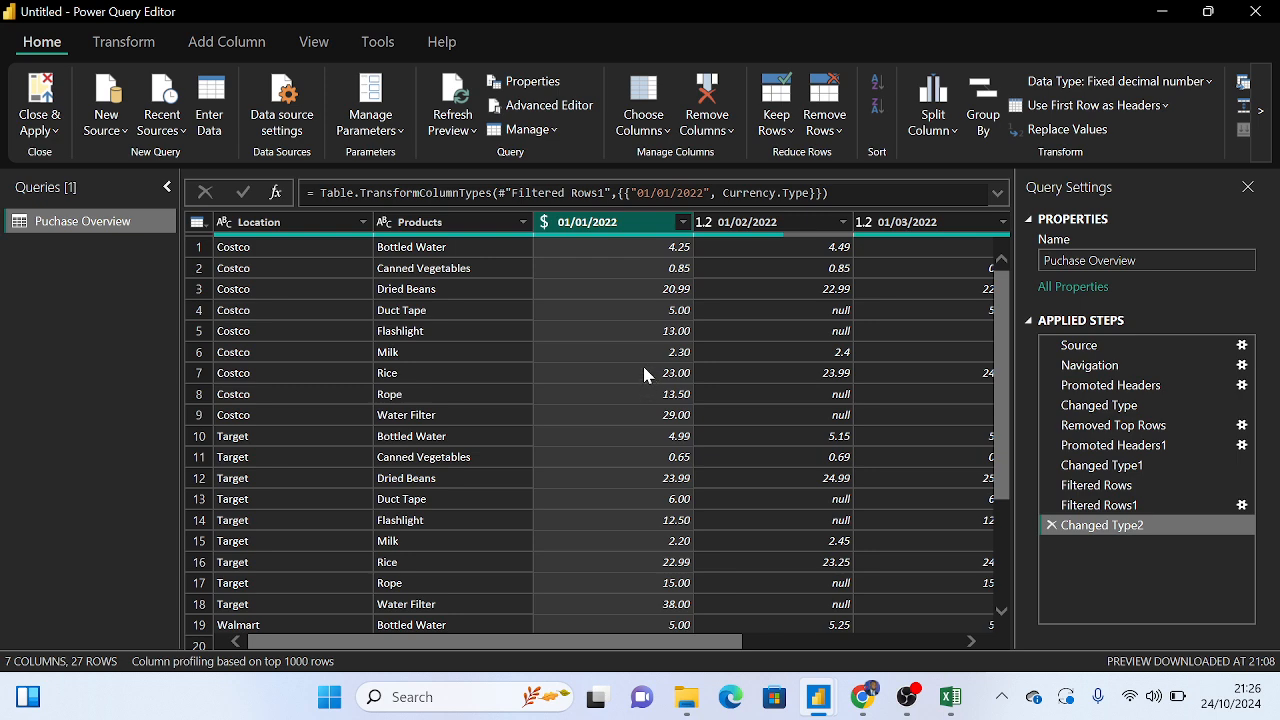
scroll(640, 300, down, 2)
scroll(718, 262, up, 2)
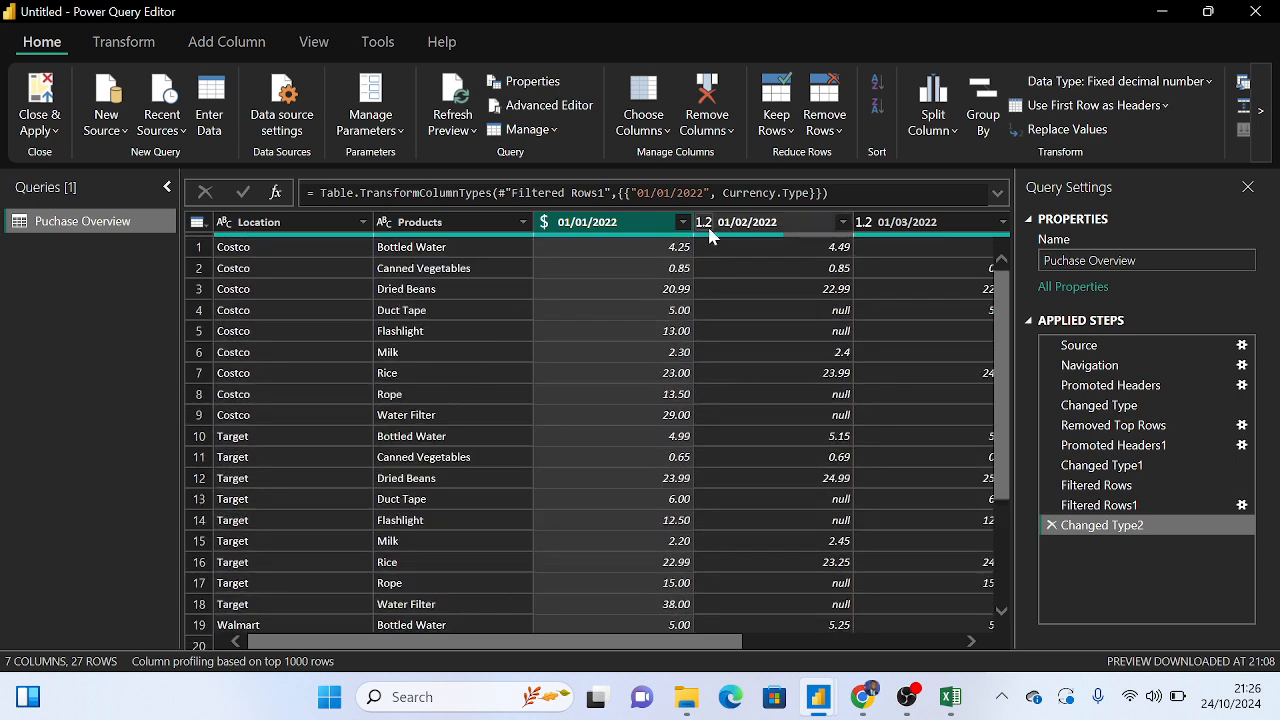
Change the data type of the 01/02/2022 and 01/03/2022 columns to Fixed decimal number
click(703, 222)
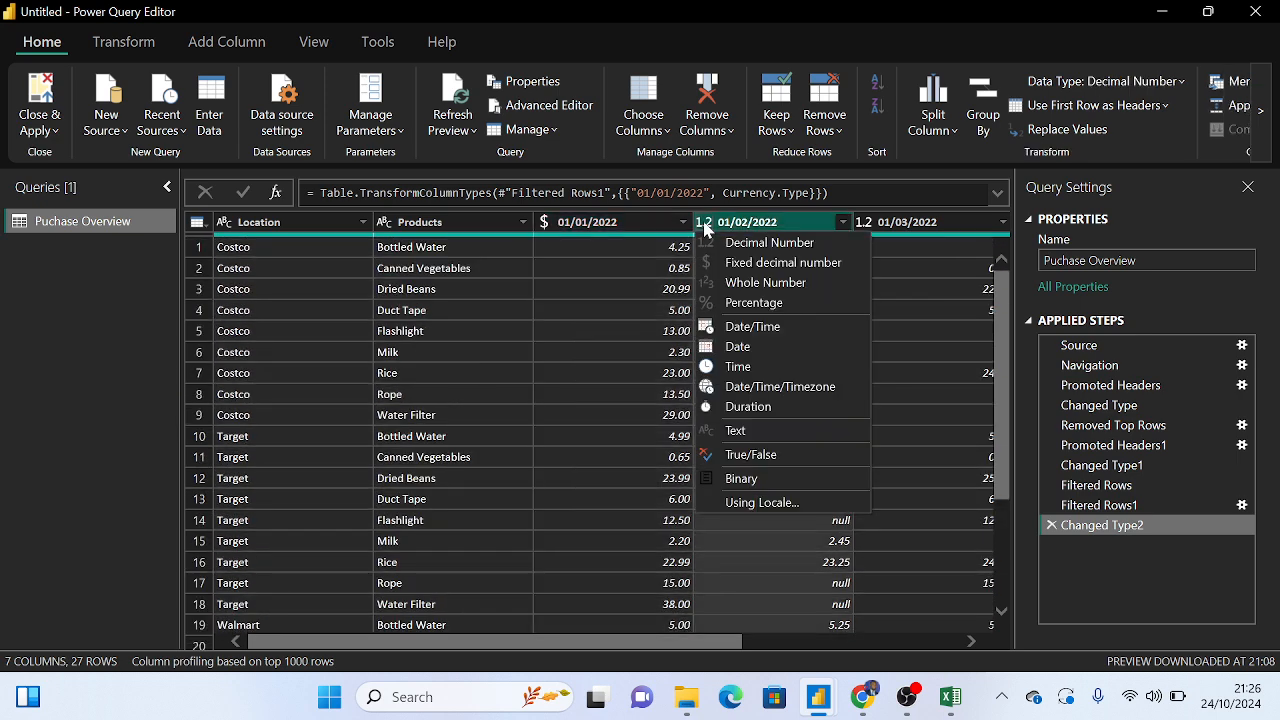
click(768, 262)
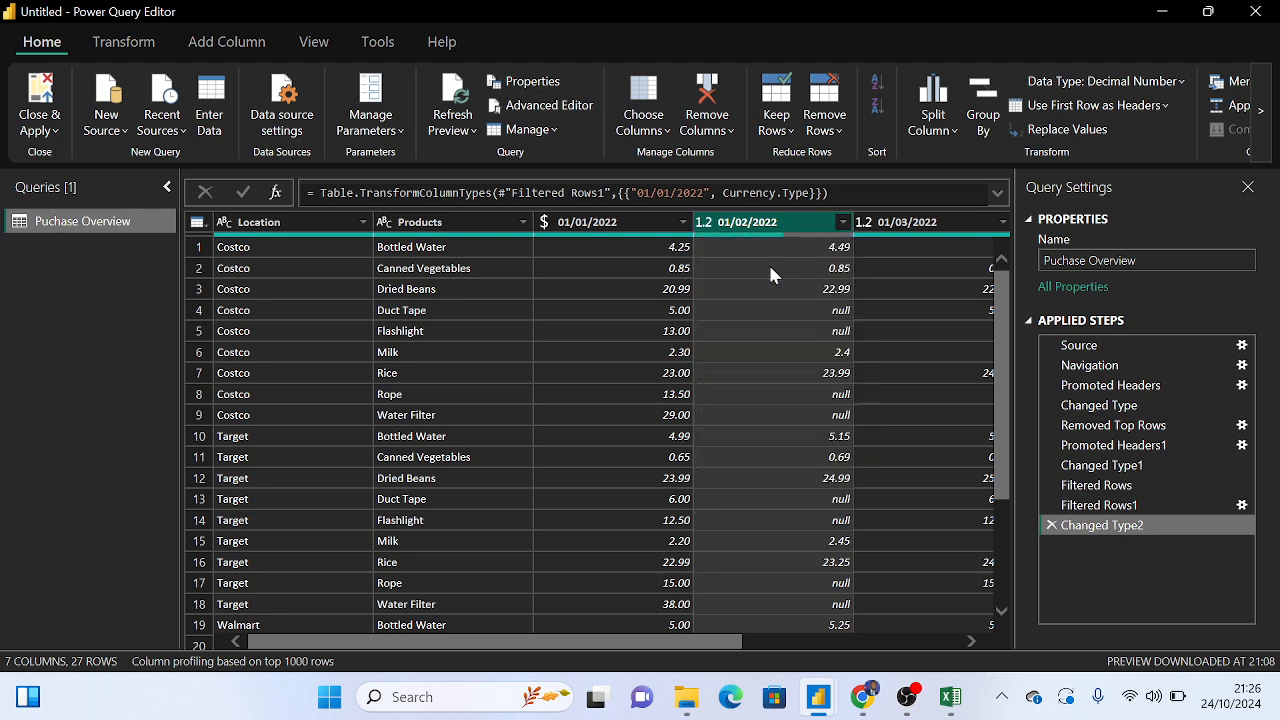
click(866, 222)
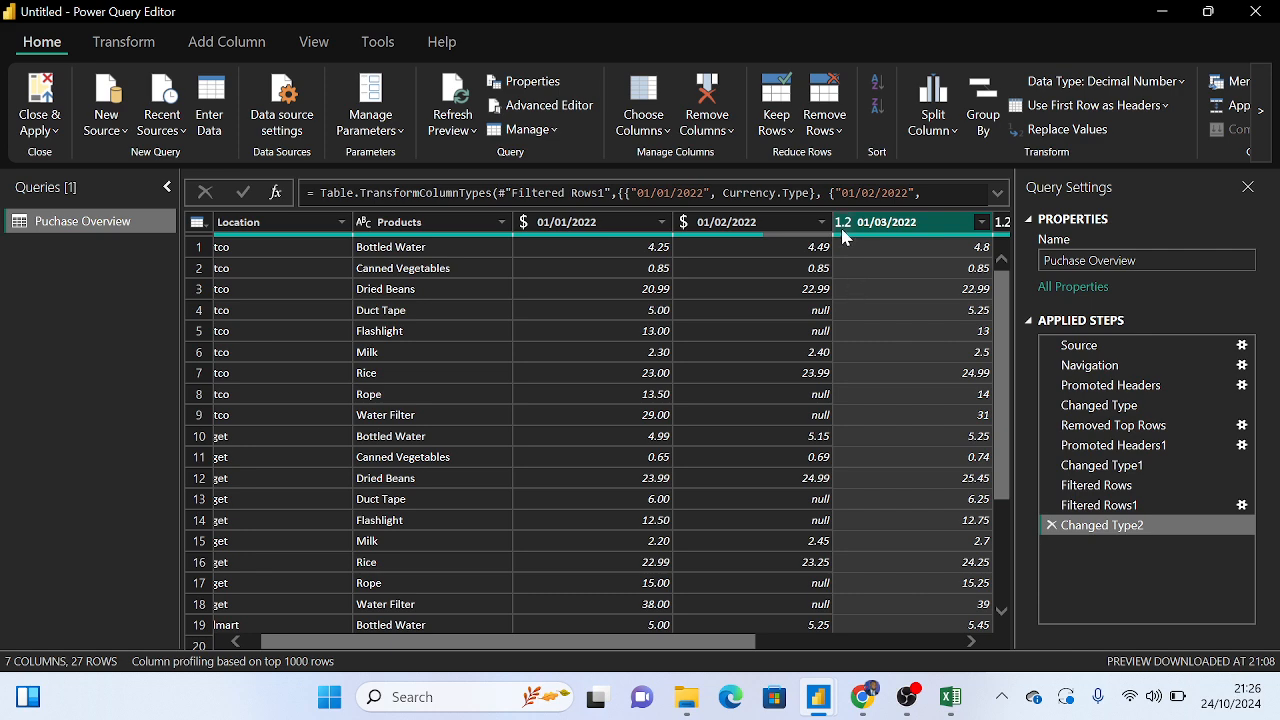
click(843, 222)
click(893, 265)
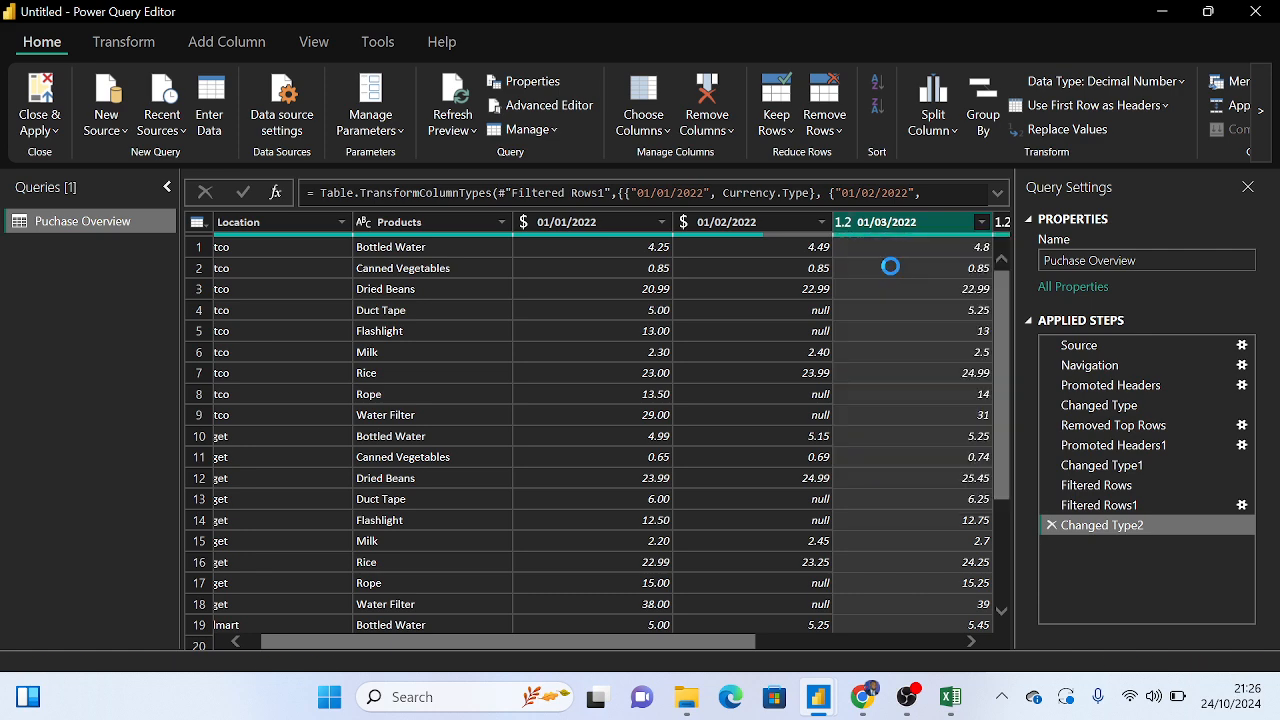
Change the data type of the 01/04/2022 and Grand Total columns to Fixed decimal number
drag(677, 641, 838, 659)
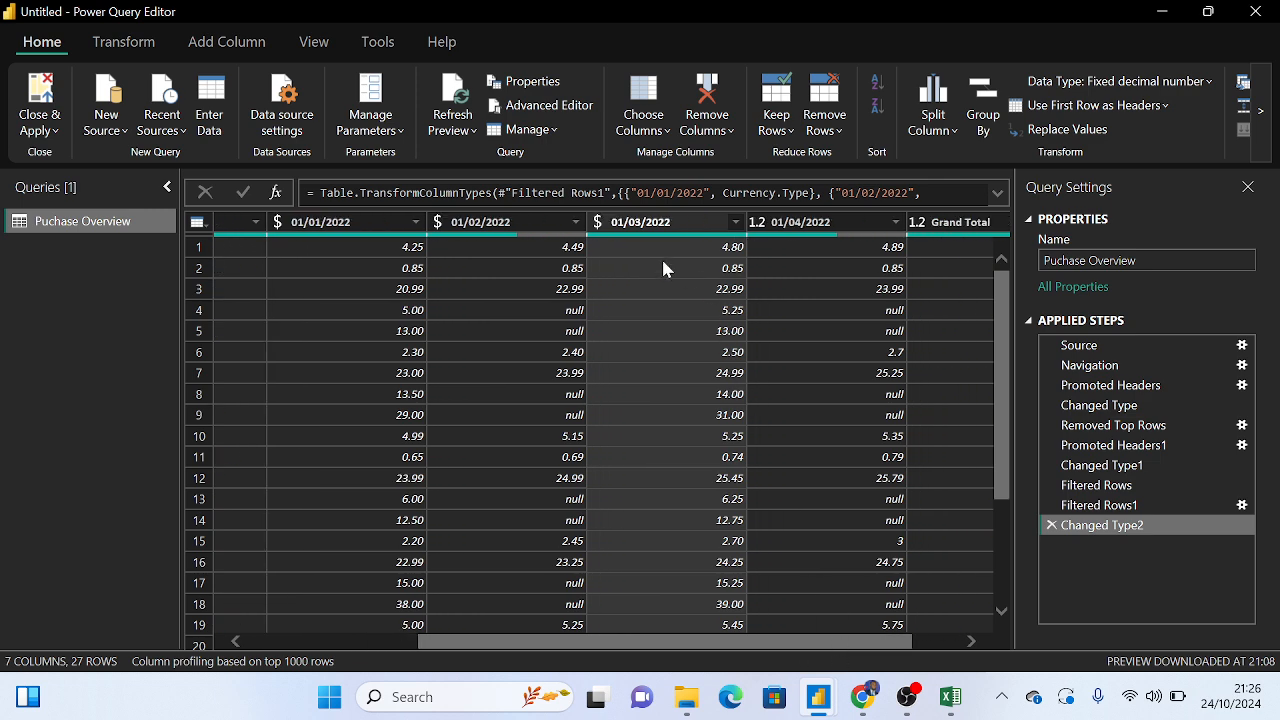
click(757, 222)
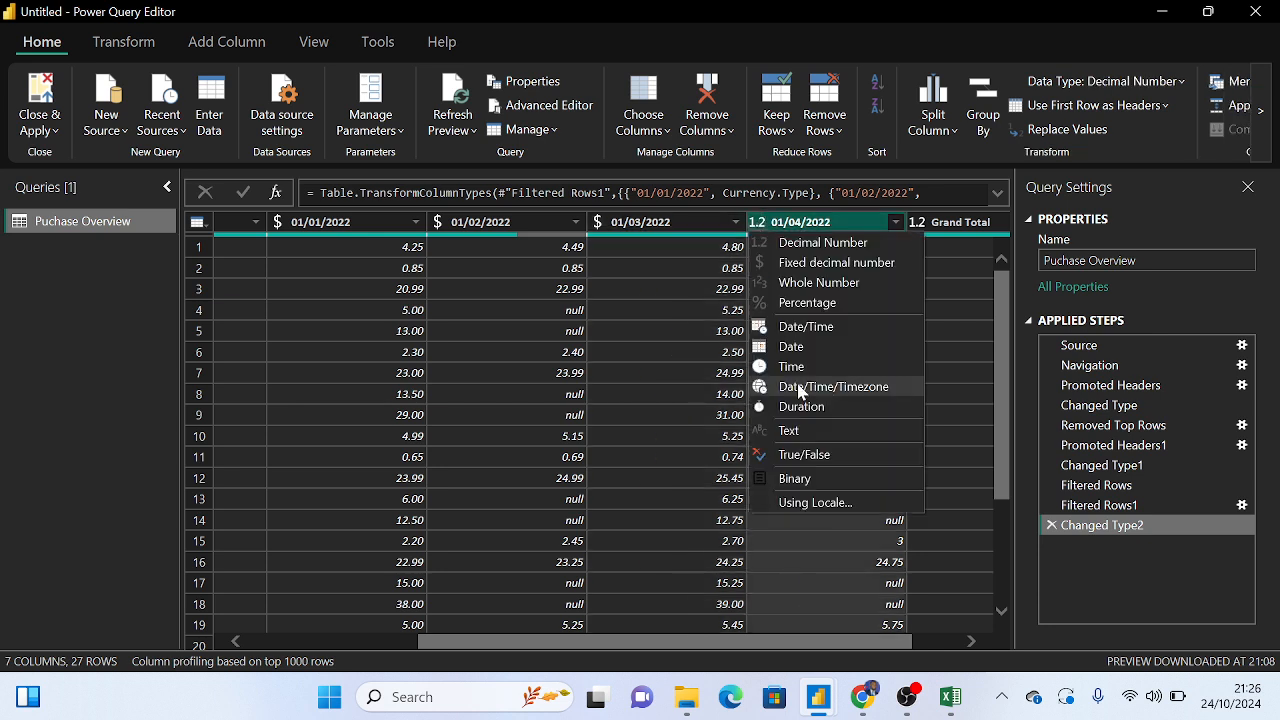
click(830, 262)
click(920, 224)
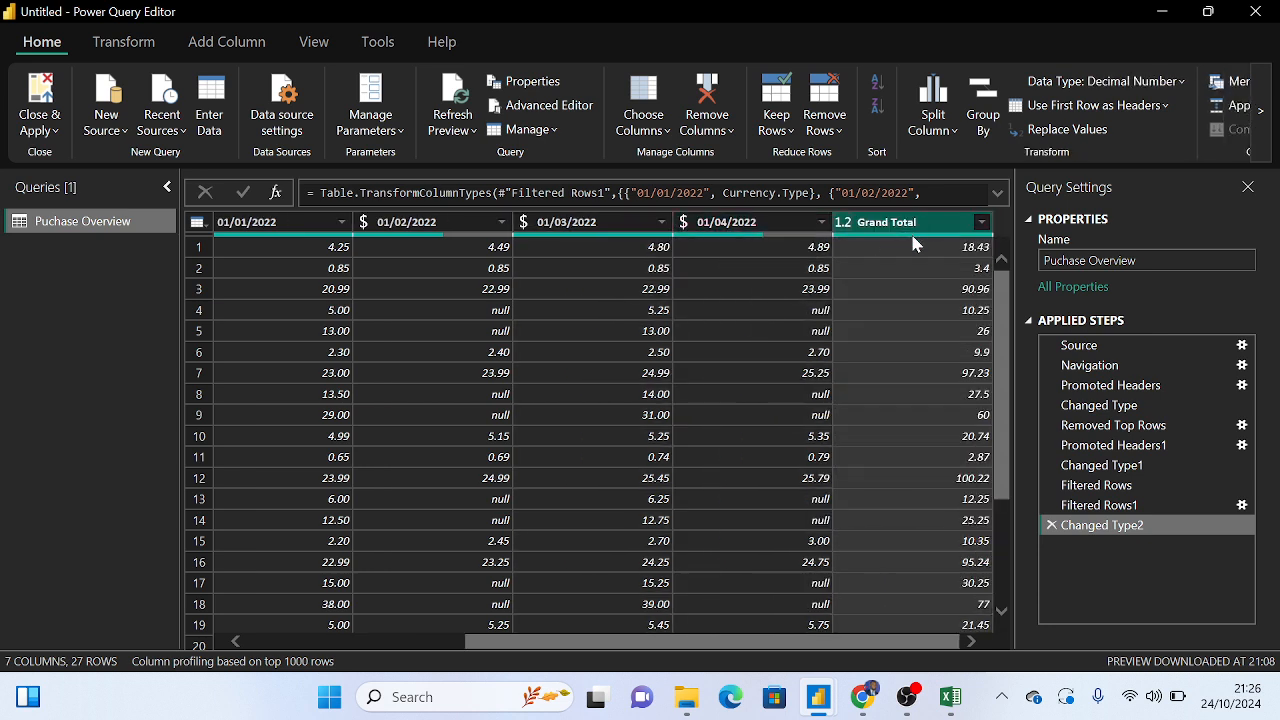
click(847, 224)
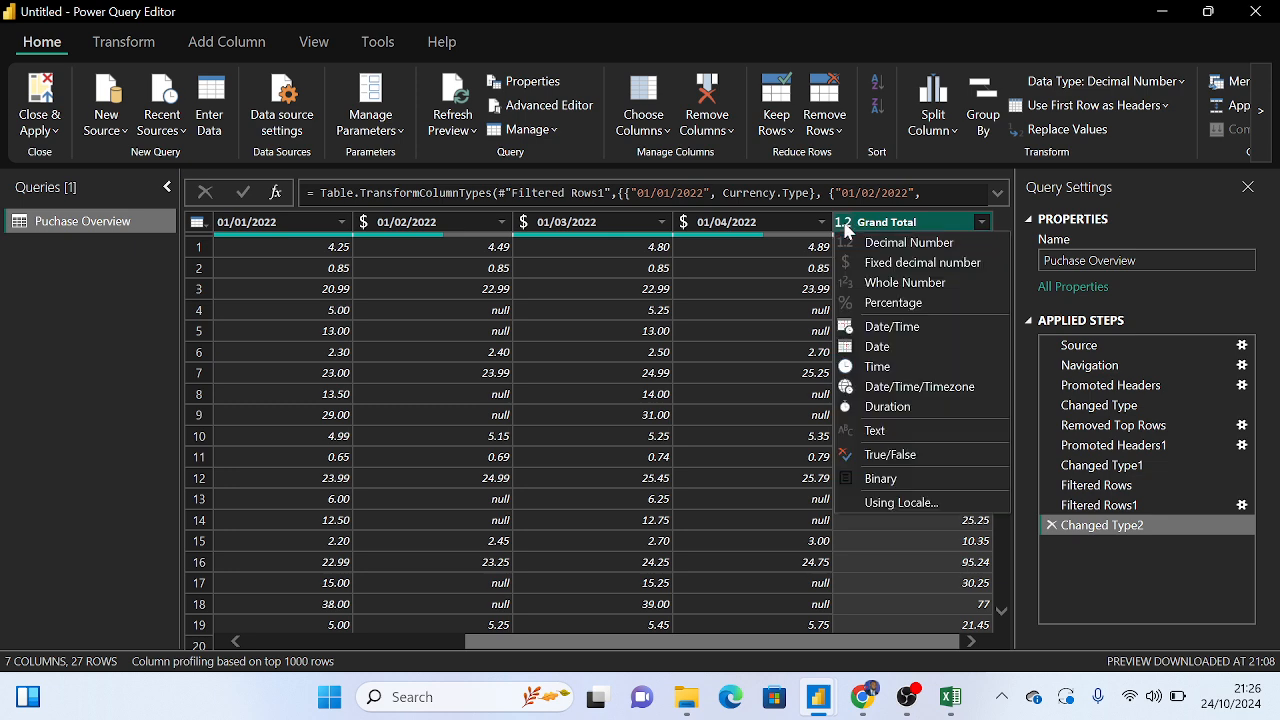
click(903, 262)
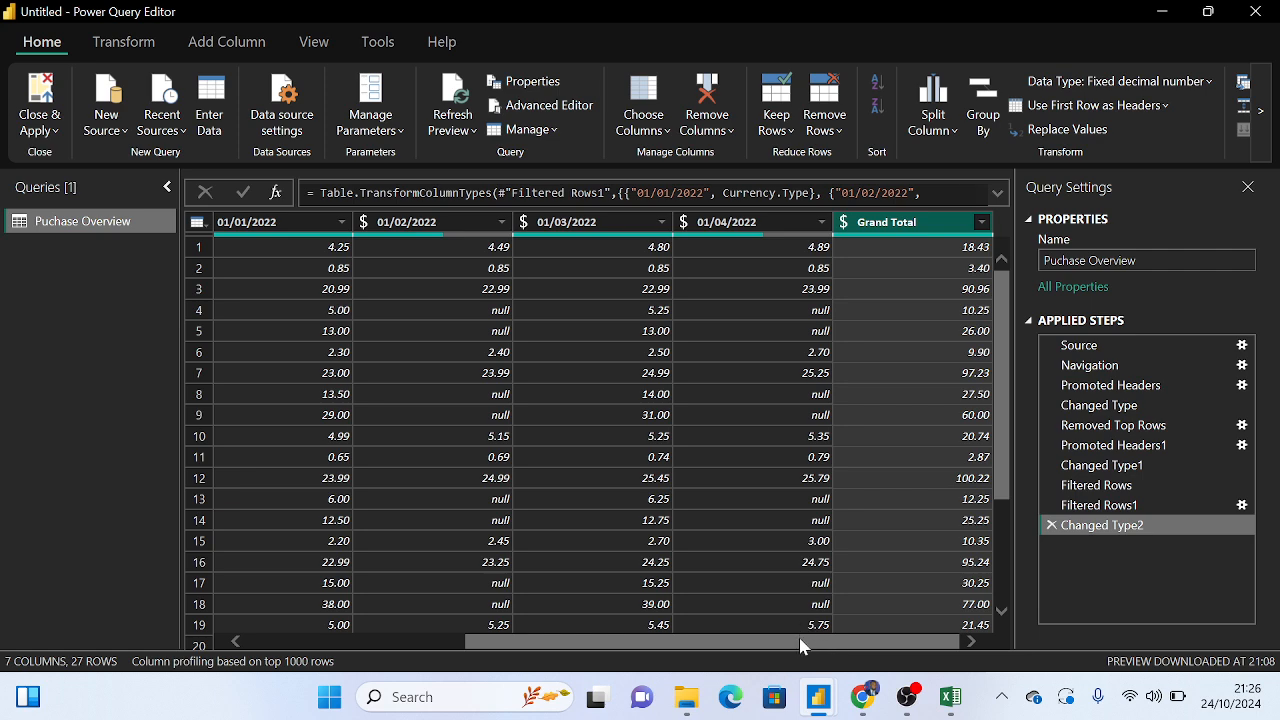
Review the cleaned table from Location through Grand Total, checking the column types and the rows for each store
drag(860, 646, 565, 667)
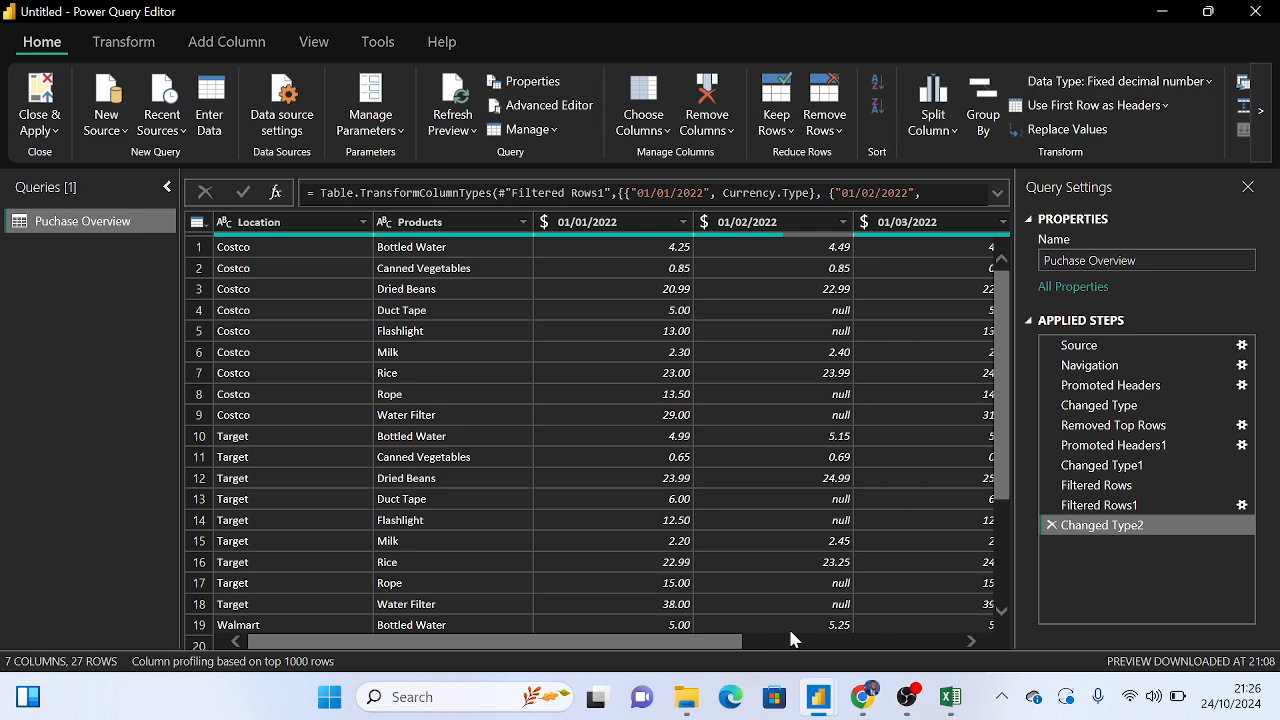
drag(700, 646, 930, 645)
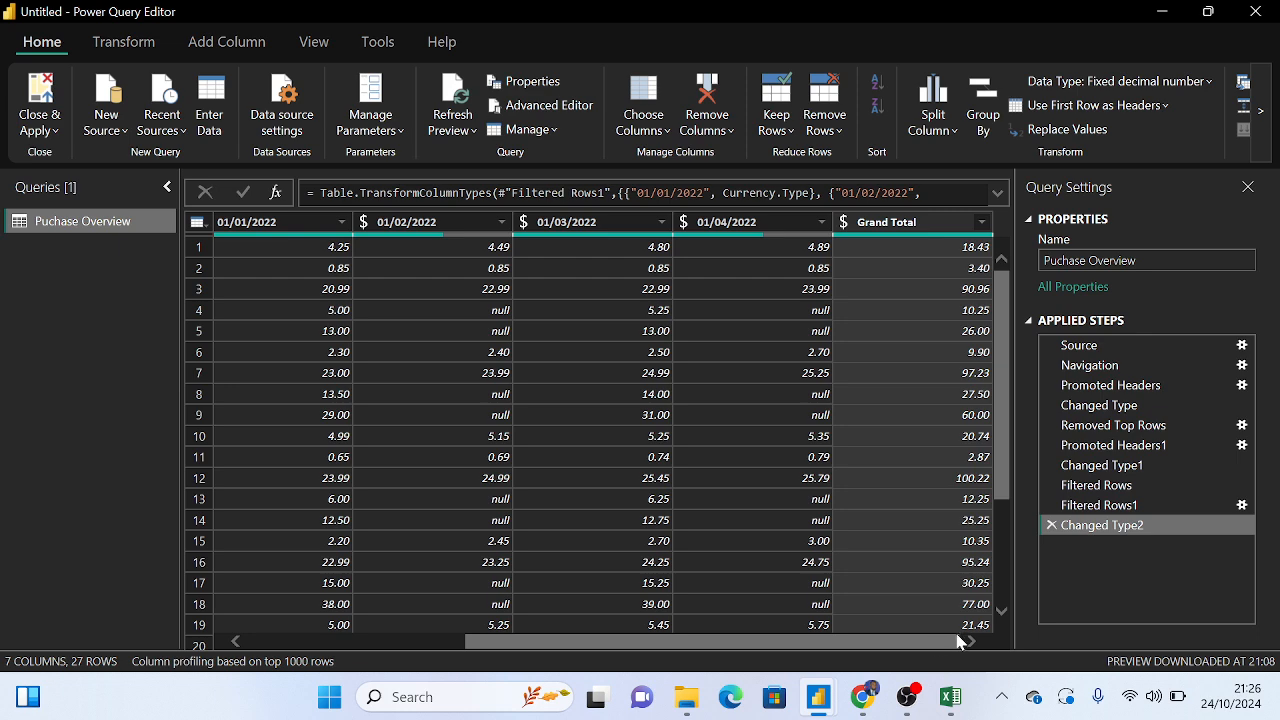
mouse_move(939, 637)
mouse_down()
mouse_move(503, 636)
mouse_move(937, 640)
mouse_up()
click(910, 224)
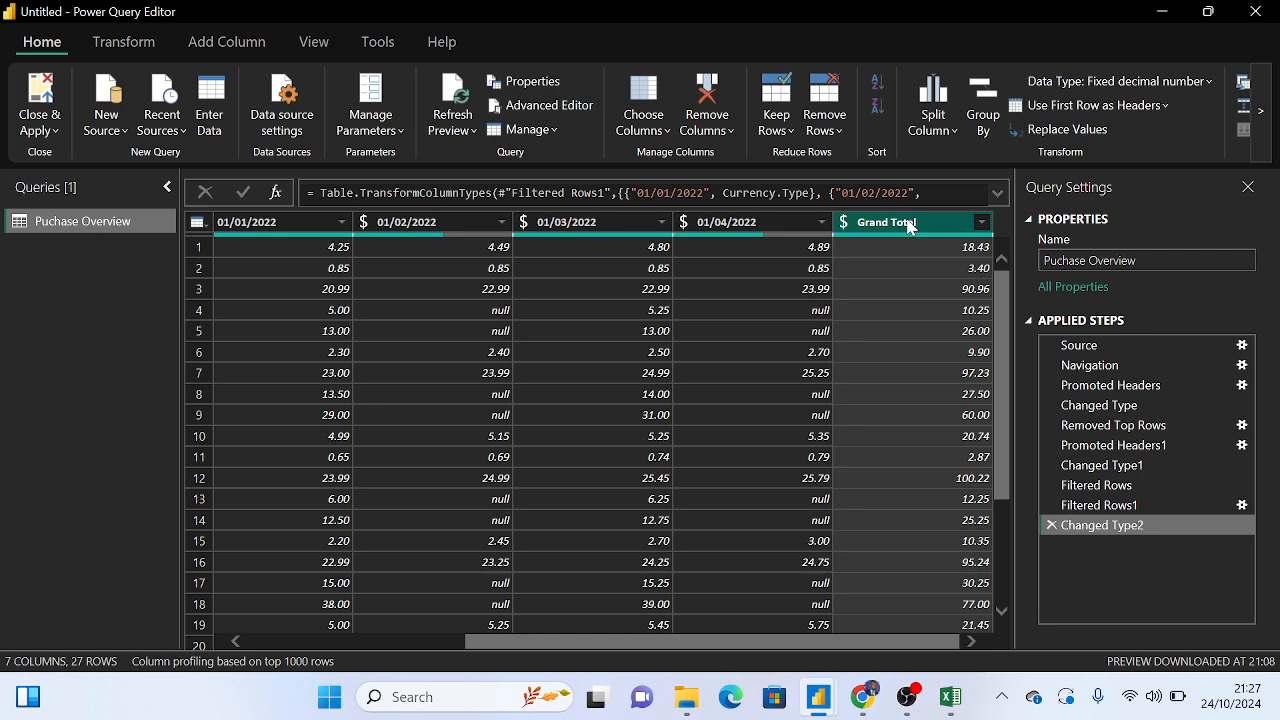
drag(660, 650, 279, 650)
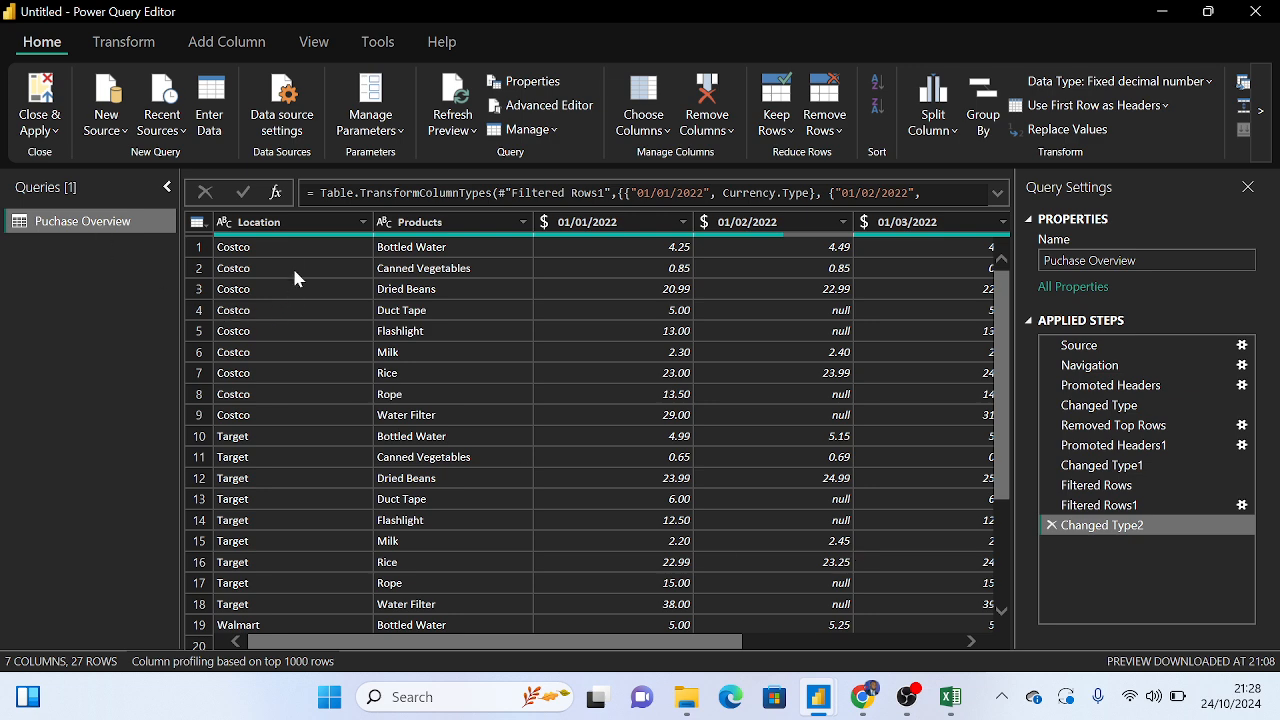
scroll(268, 280, down, 3)
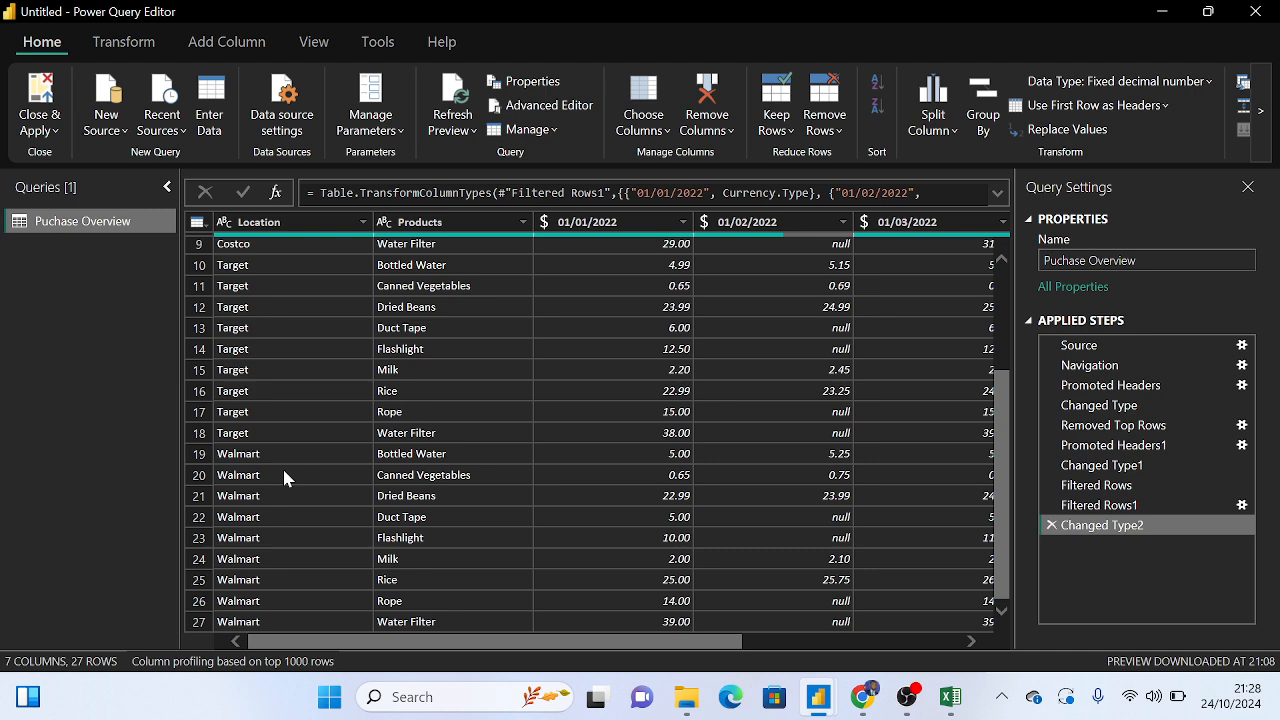
scroll(790, 400, up, 1)
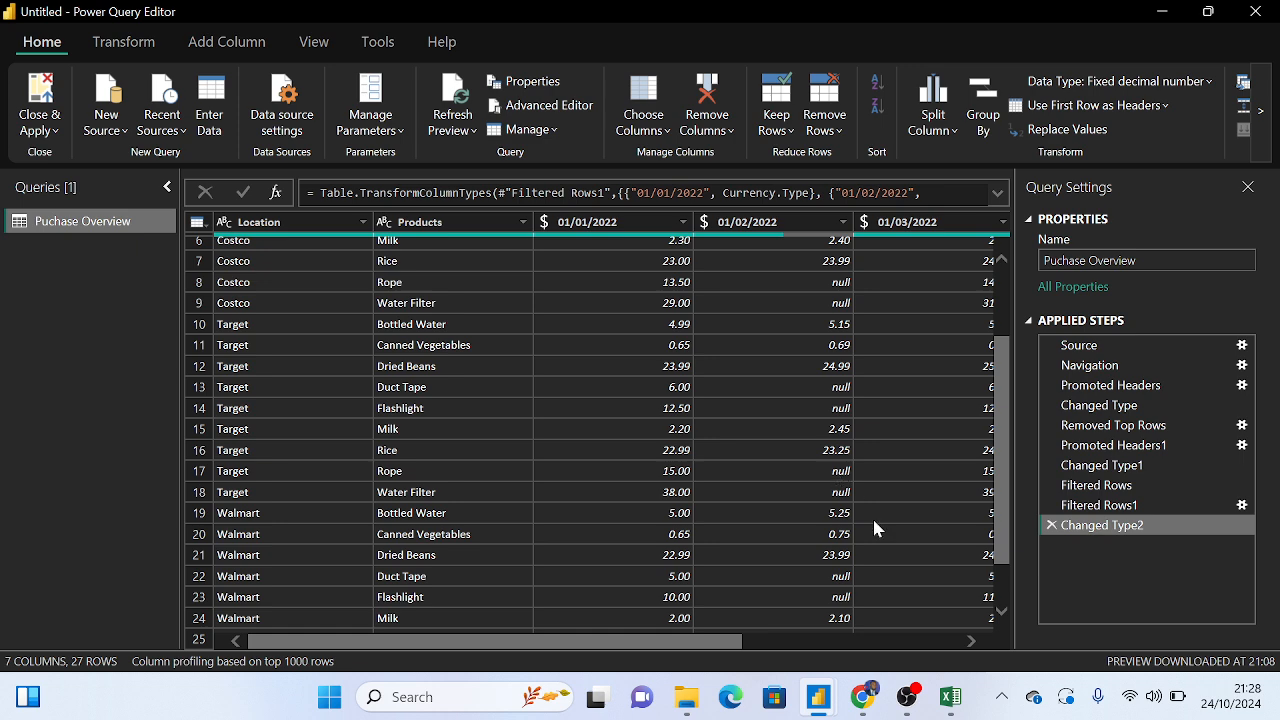
Switch to the Clean Data workbook in Excel and add filters to the Purchase Tracker header row
mouse_move(953, 698)
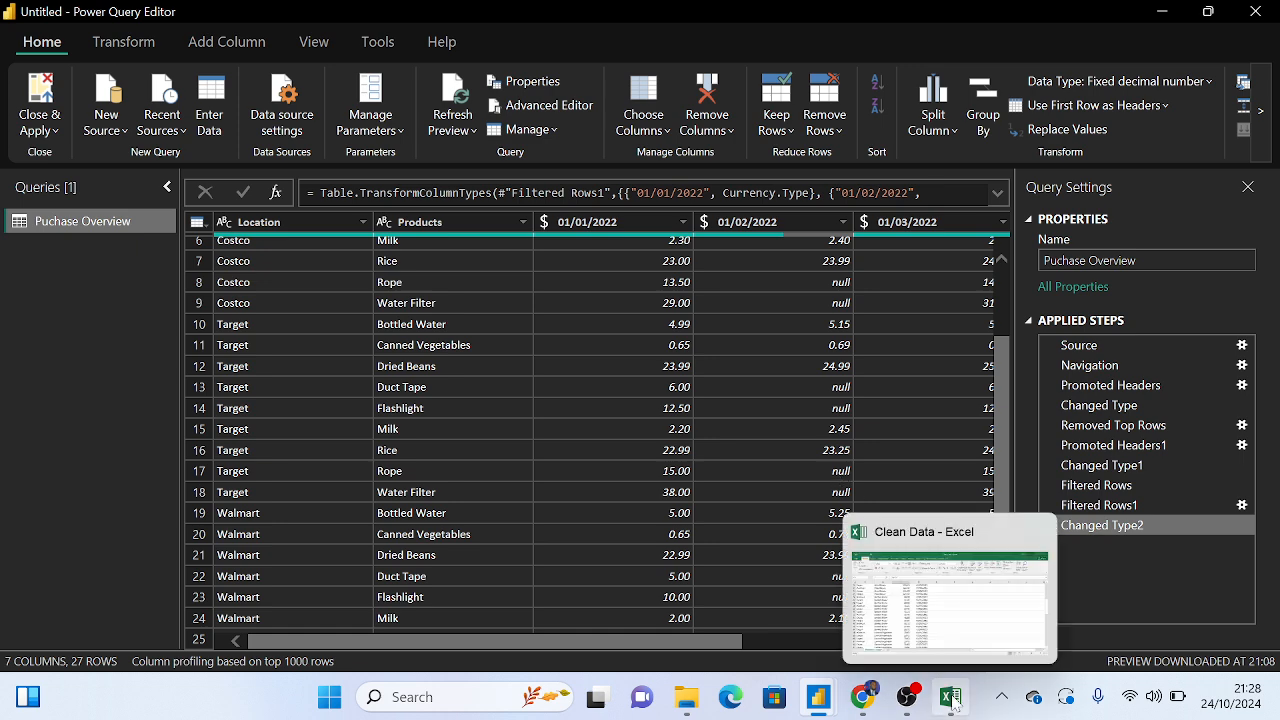
click(934, 564)
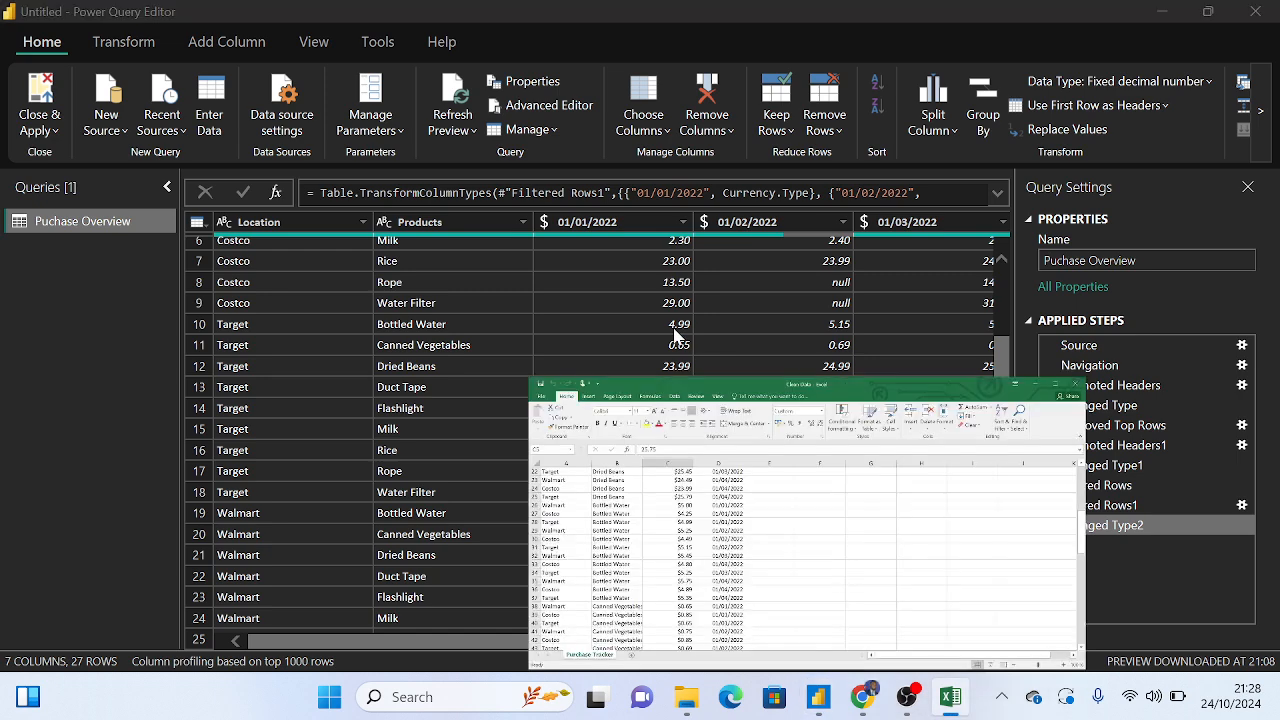
scroll(651, 406, up, 6)
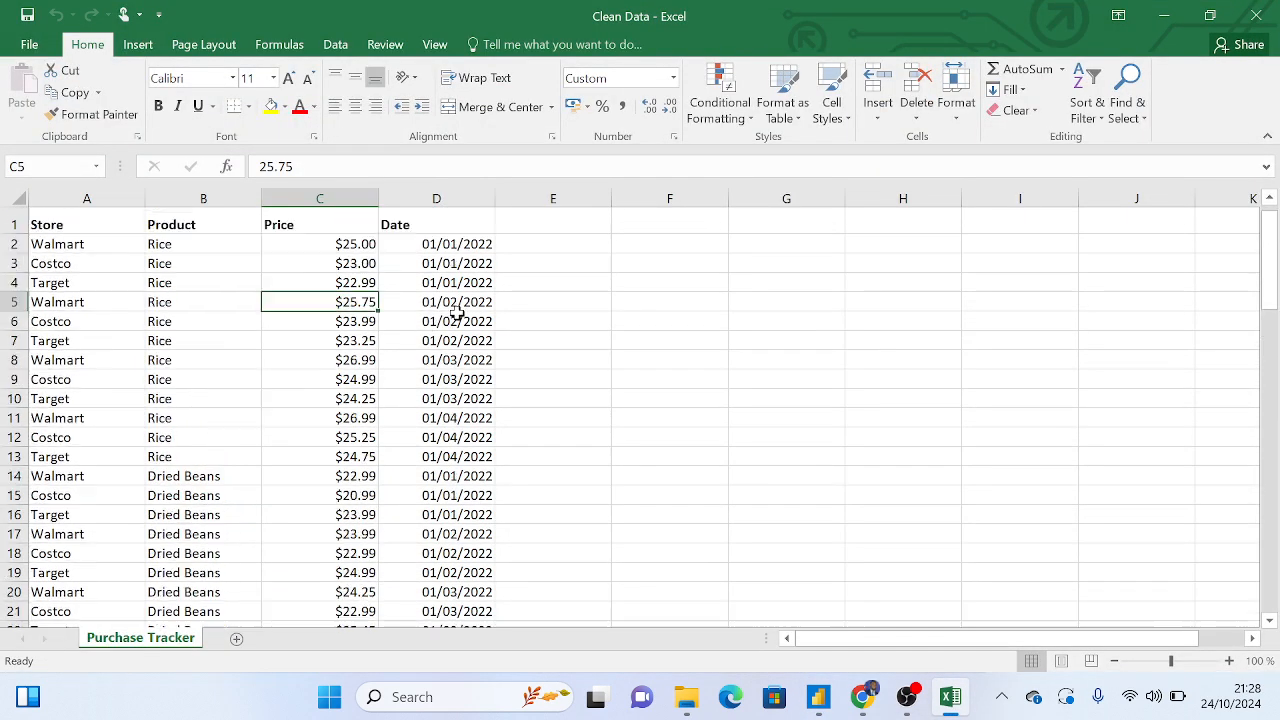
click(422, 226)
click(1088, 95)
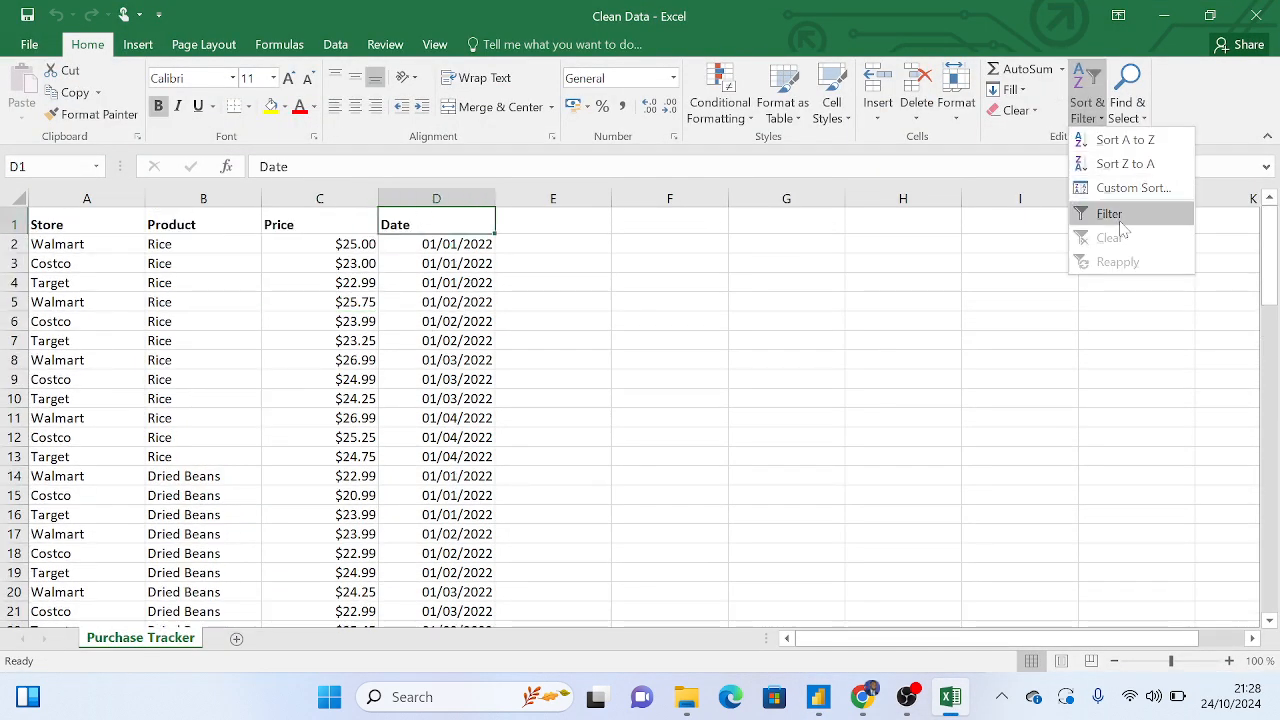
click(1100, 211)
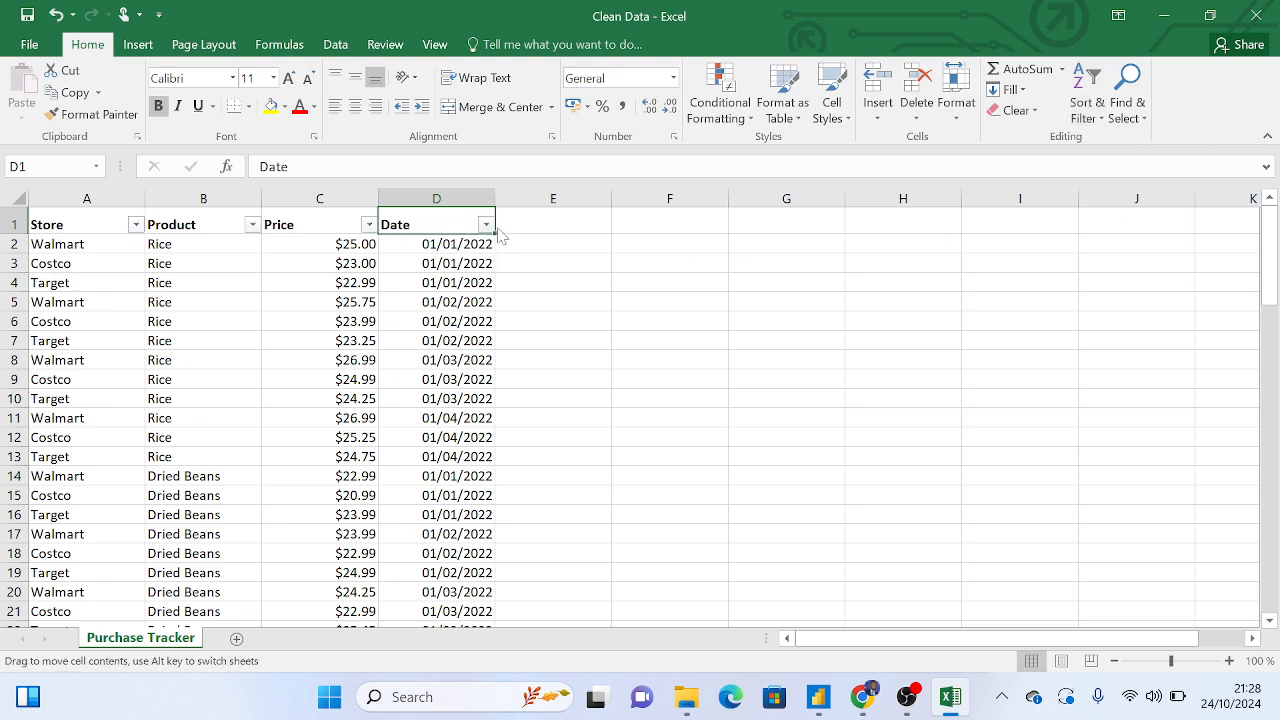
Filter the Date column to show only the February 2022 records
click(485, 224)
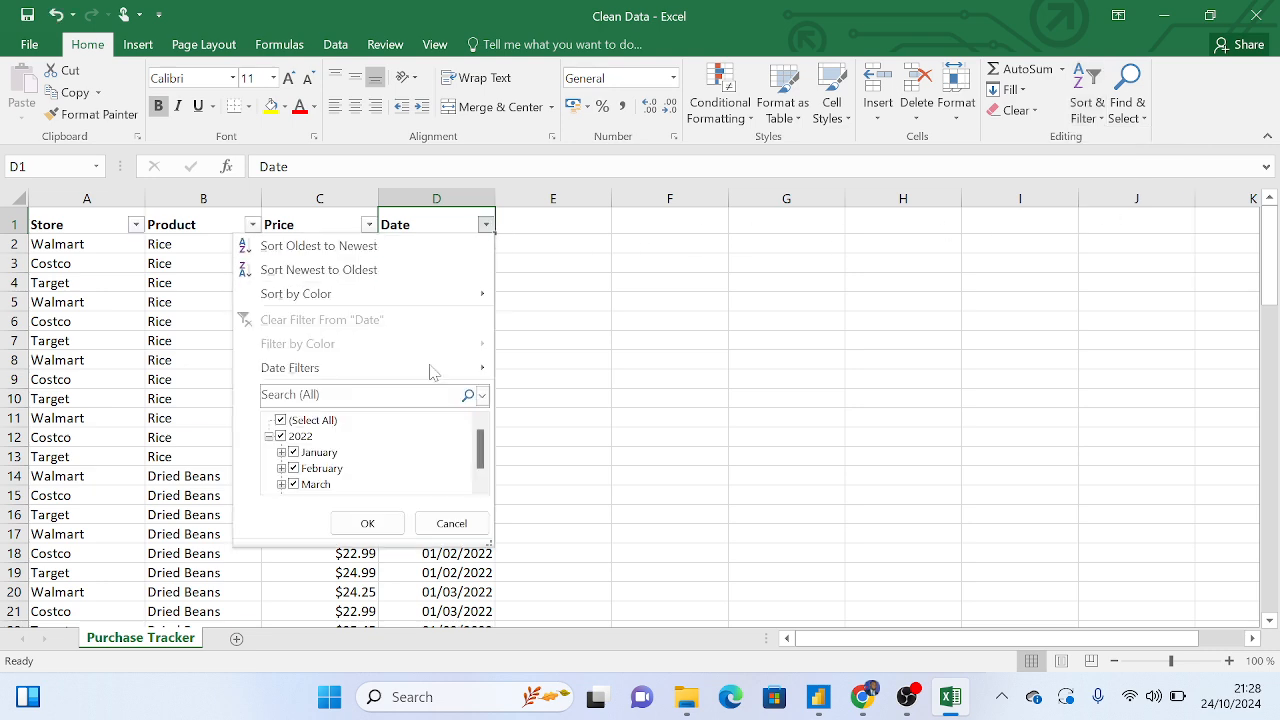
click(285, 421)
click(304, 470)
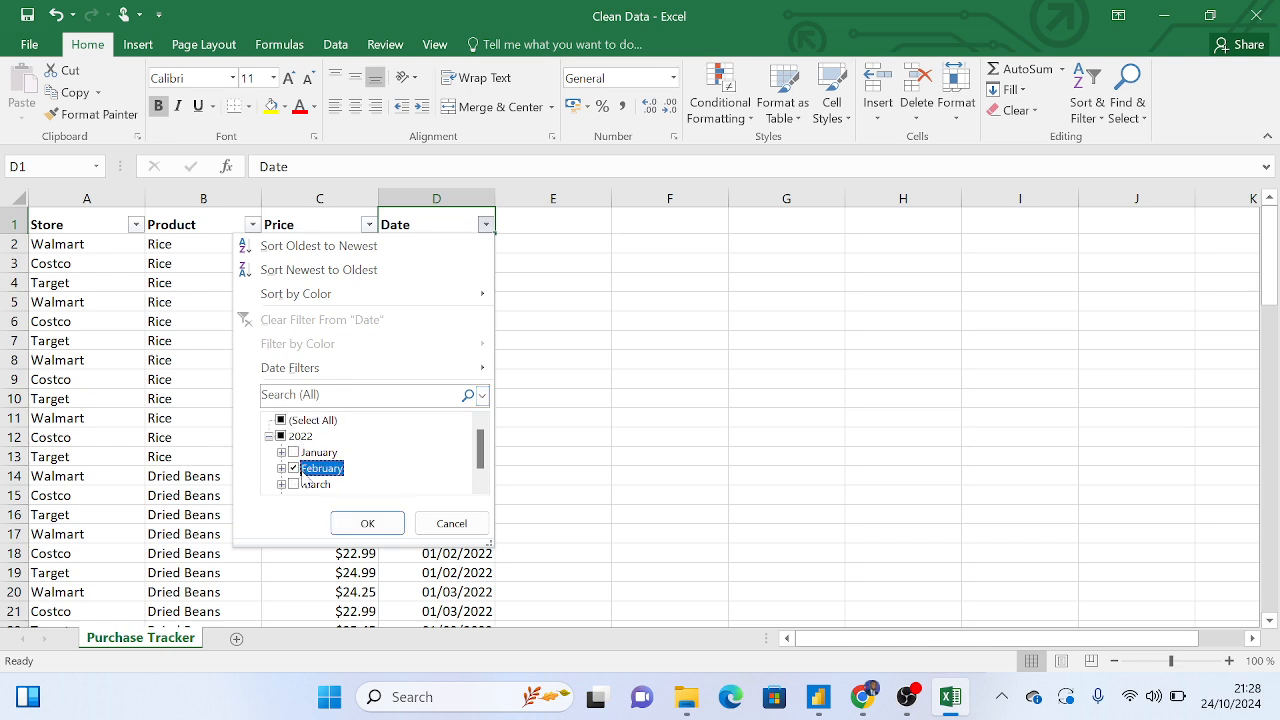
click(355, 520)
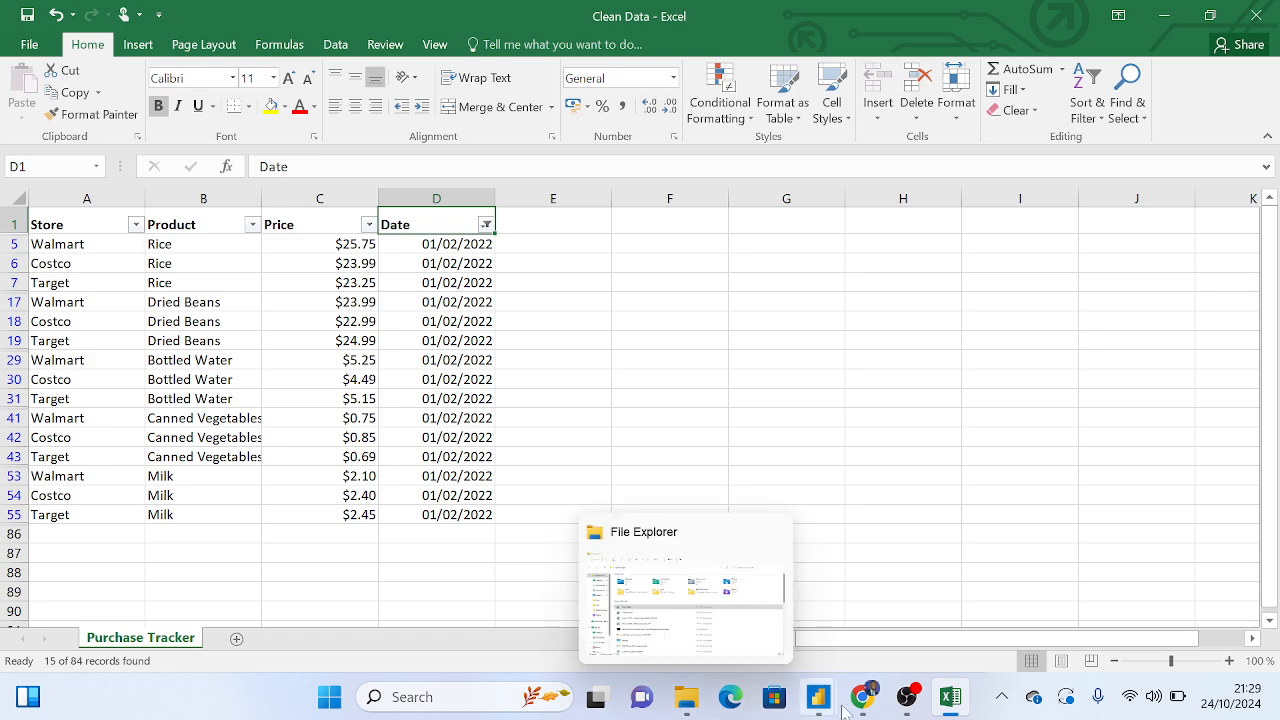
Compare the filtered records with the 01/02/2022 column in Power Query Editor, and return to the Excel workbook
mouse_move(936, 707)
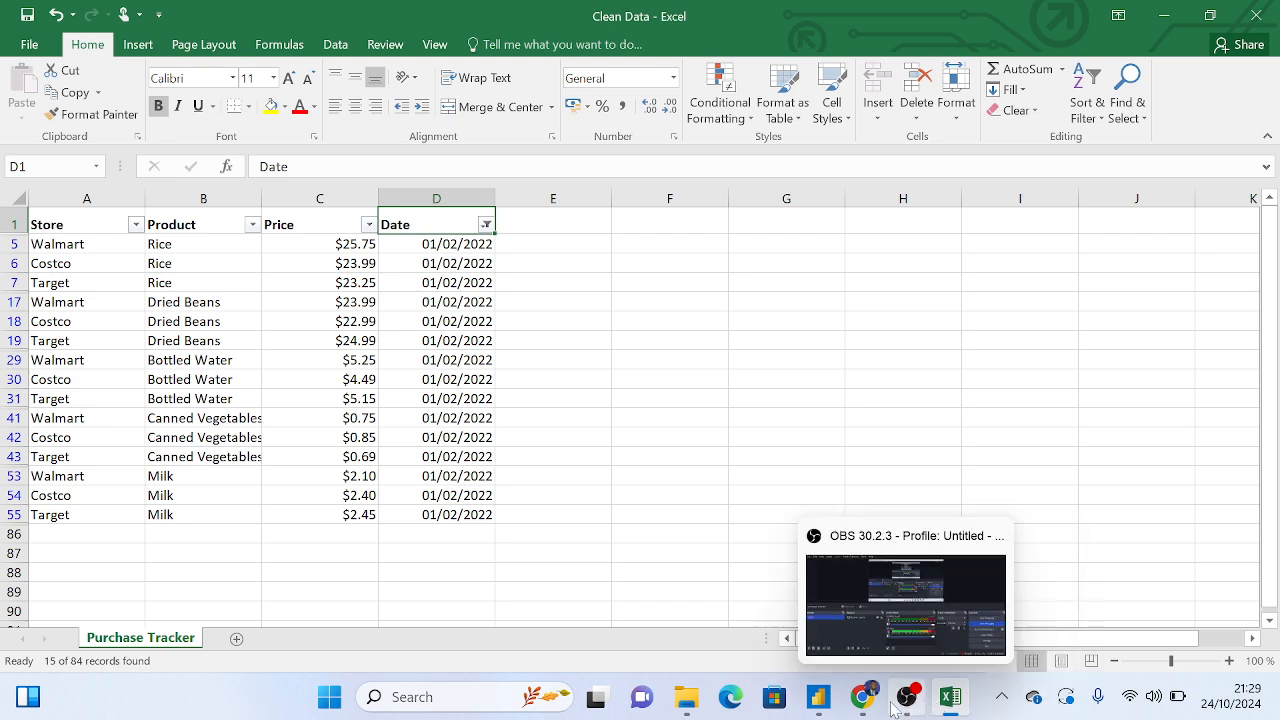
click(820, 704)
click(941, 620)
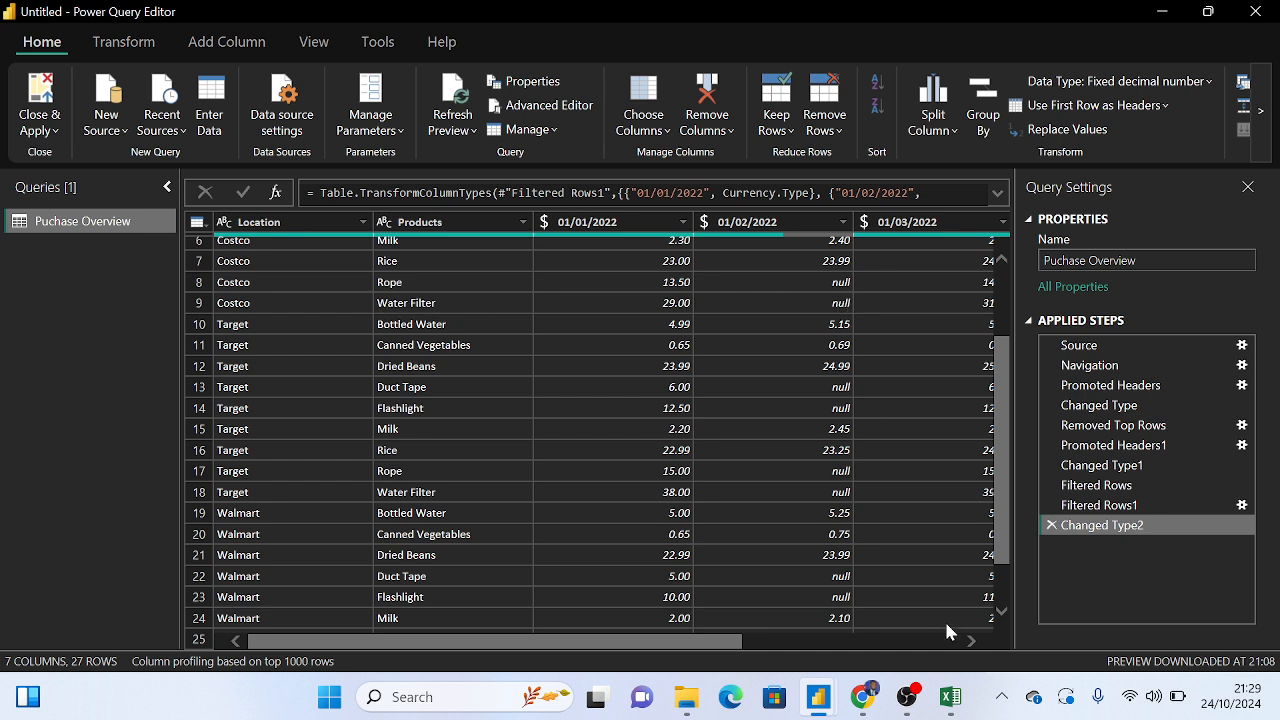
click(950, 697)
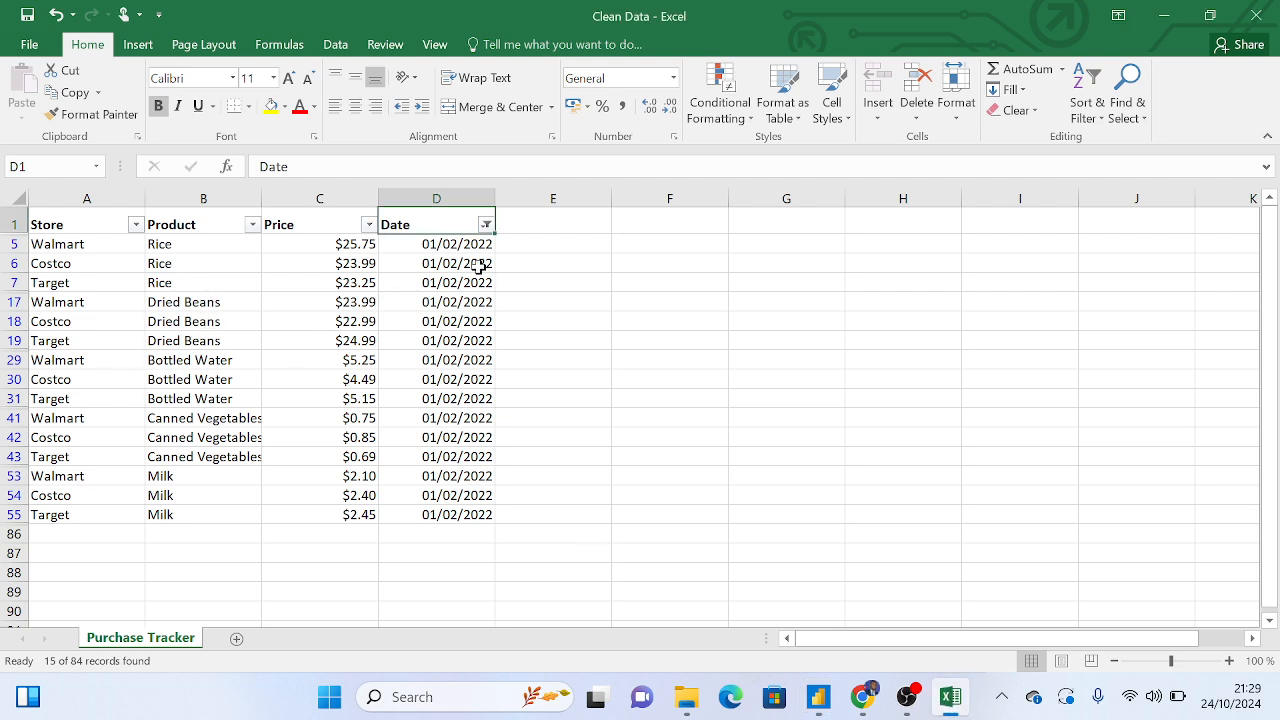
Filter the Store column to Costco only and select its listed products to check which ones have a February price
click(58, 263)
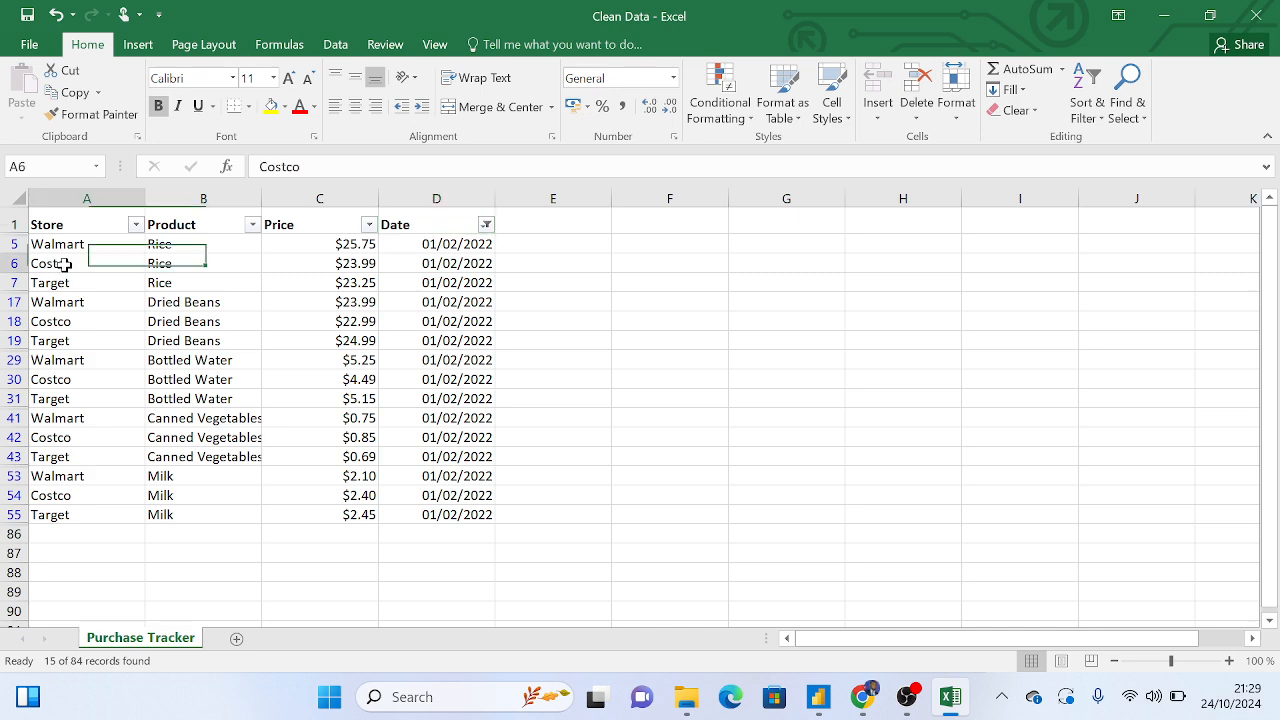
click(135, 224)
click(72, 420)
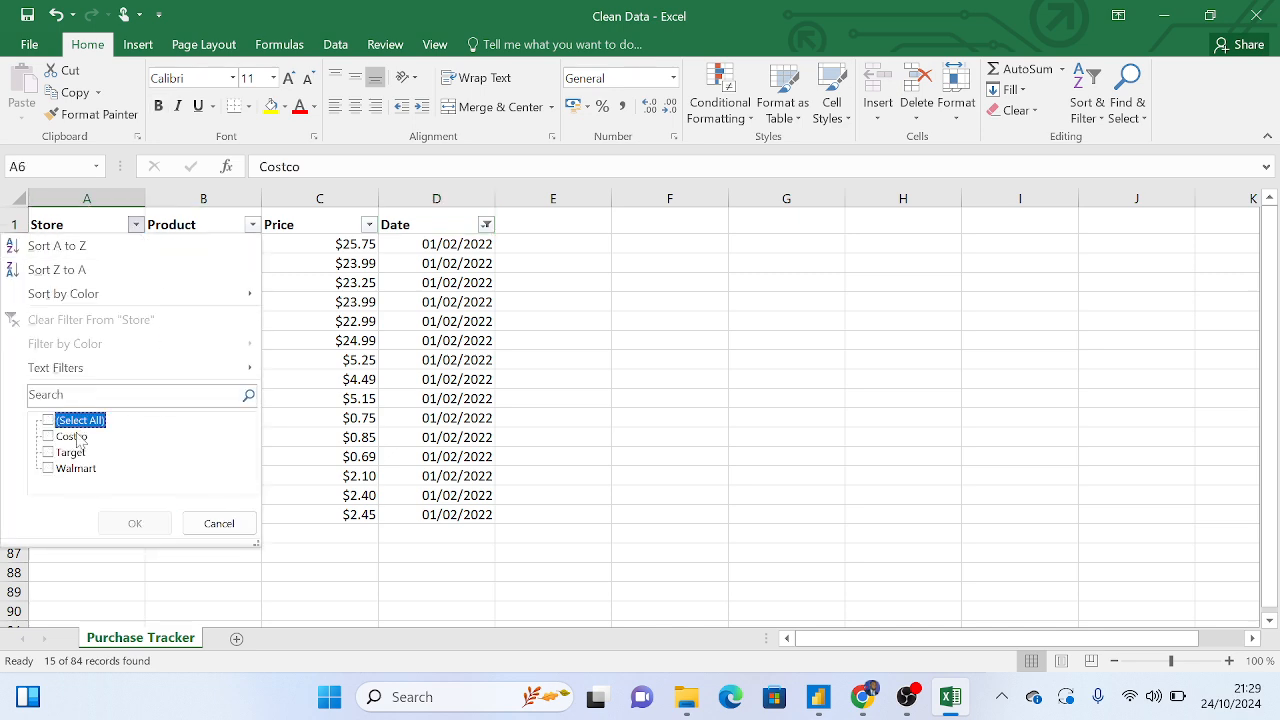
click(70, 436)
click(130, 523)
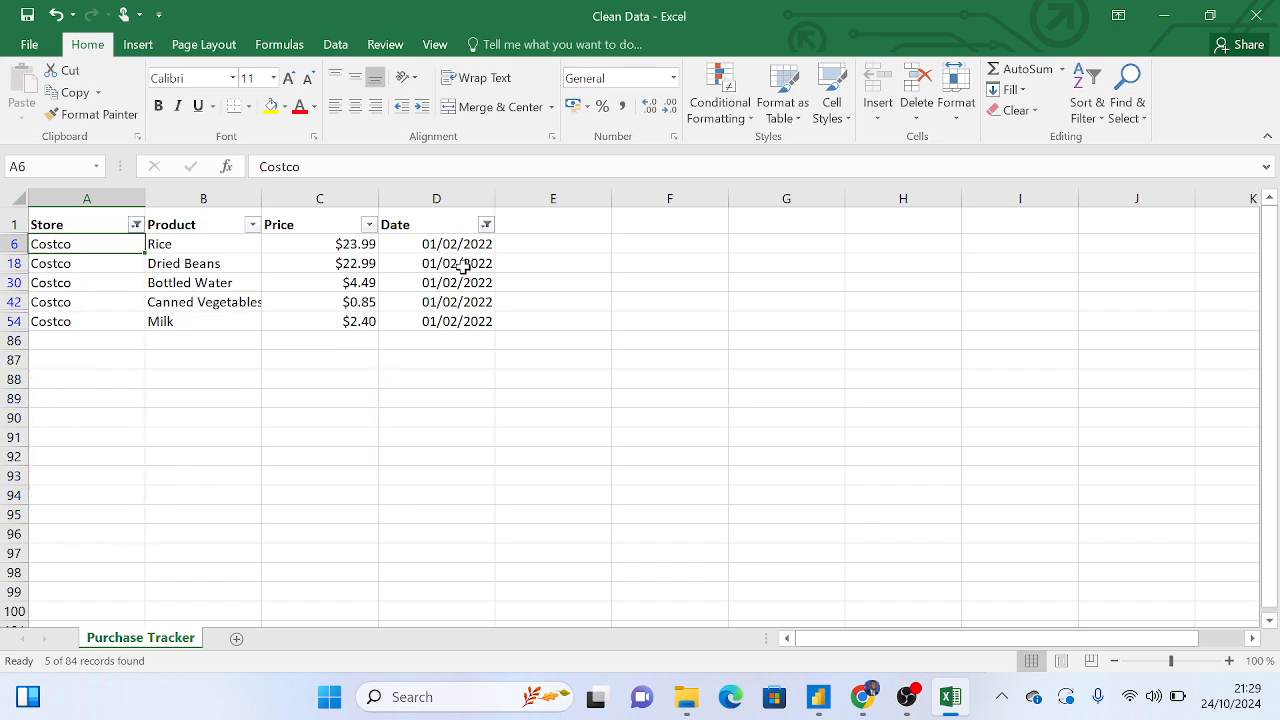
drag(194, 250, 191, 322)
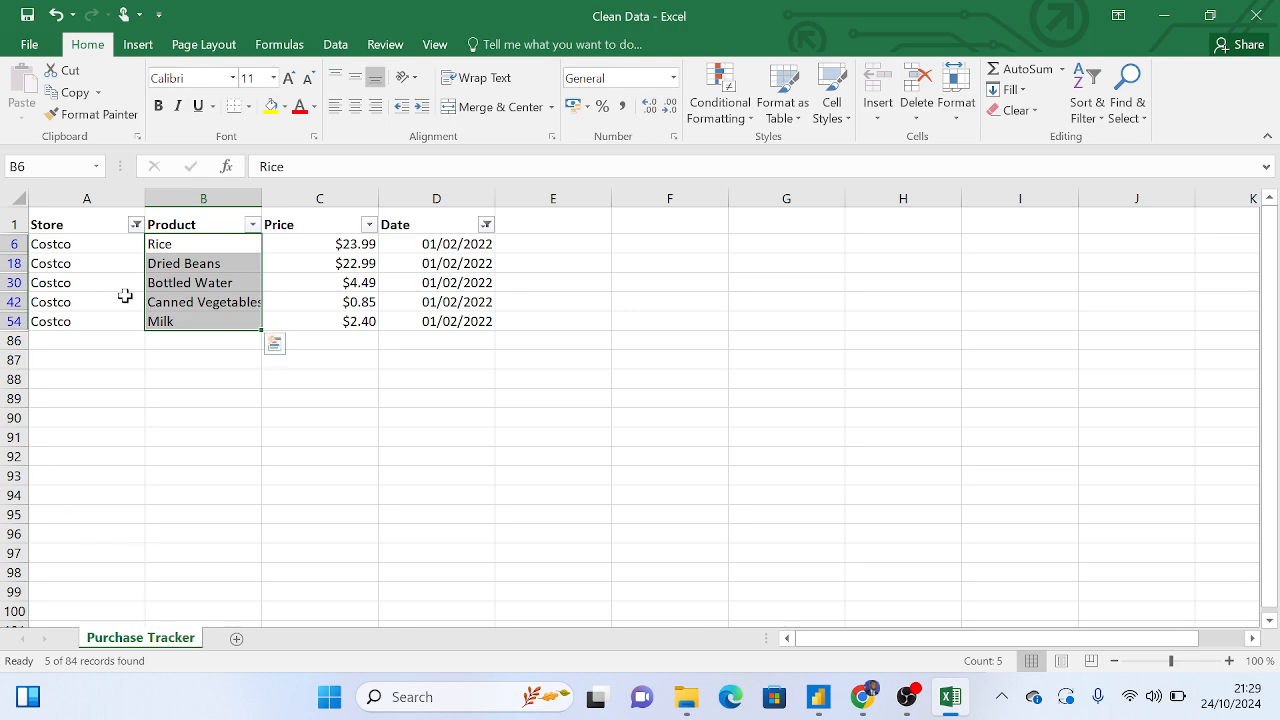
Reset the Store and Date filters so that all stores and all dates are included
click(137, 226)
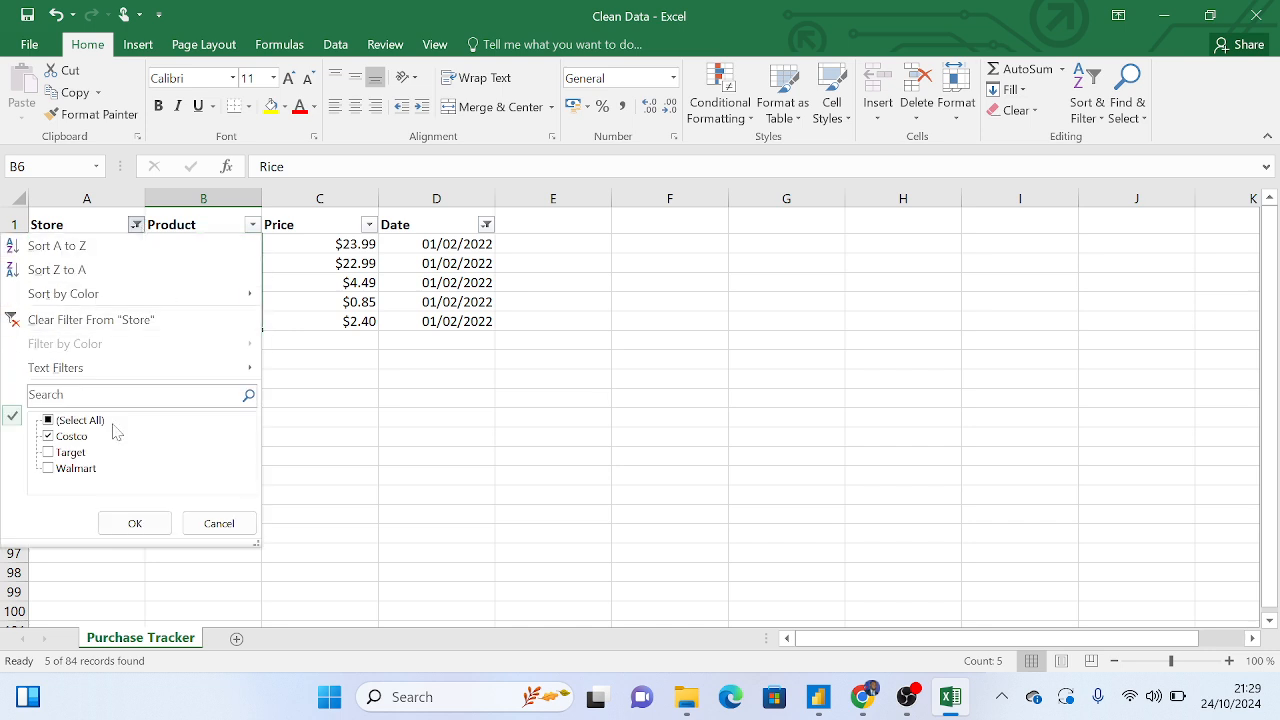
click(80, 421)
click(134, 523)
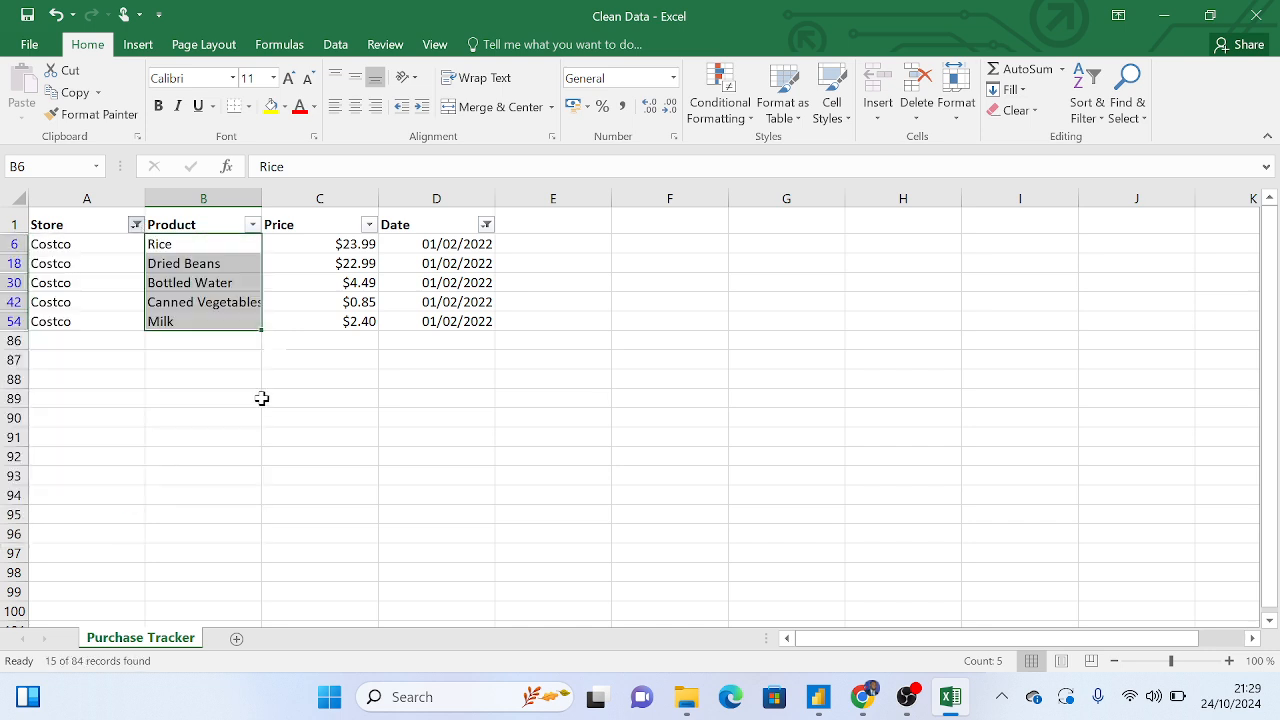
click(486, 225)
click(292, 421)
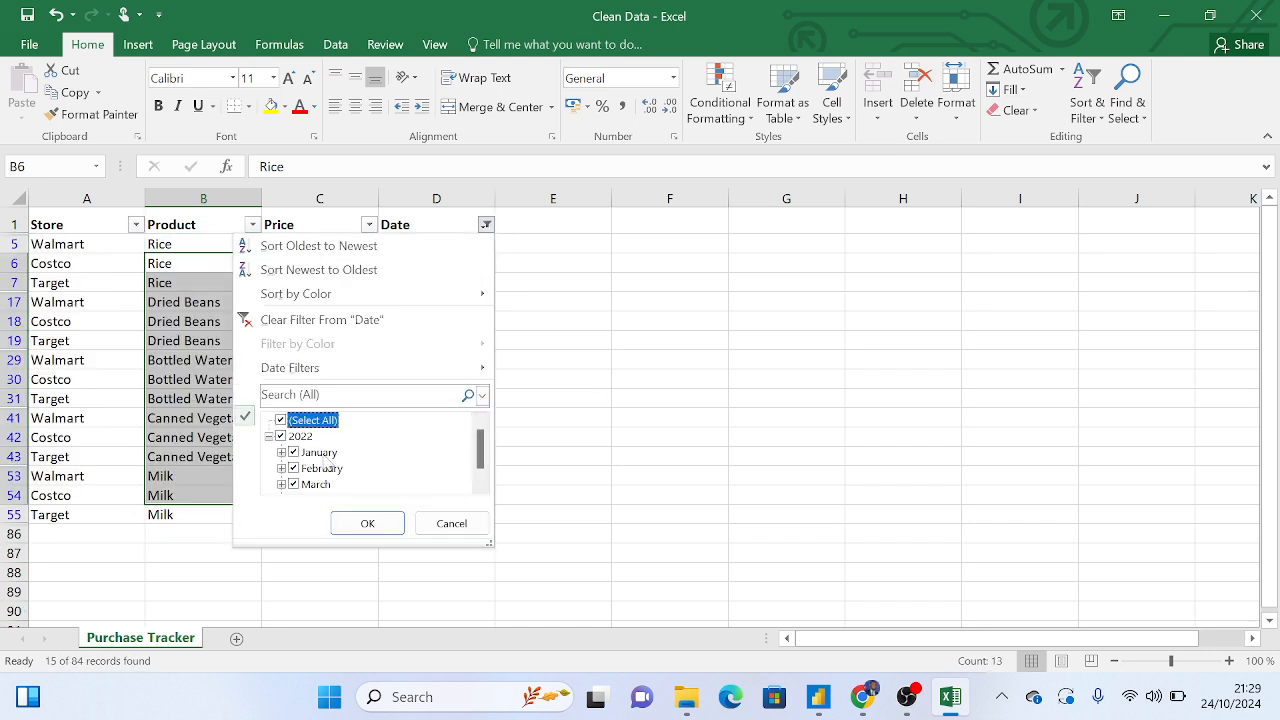
click(367, 523)
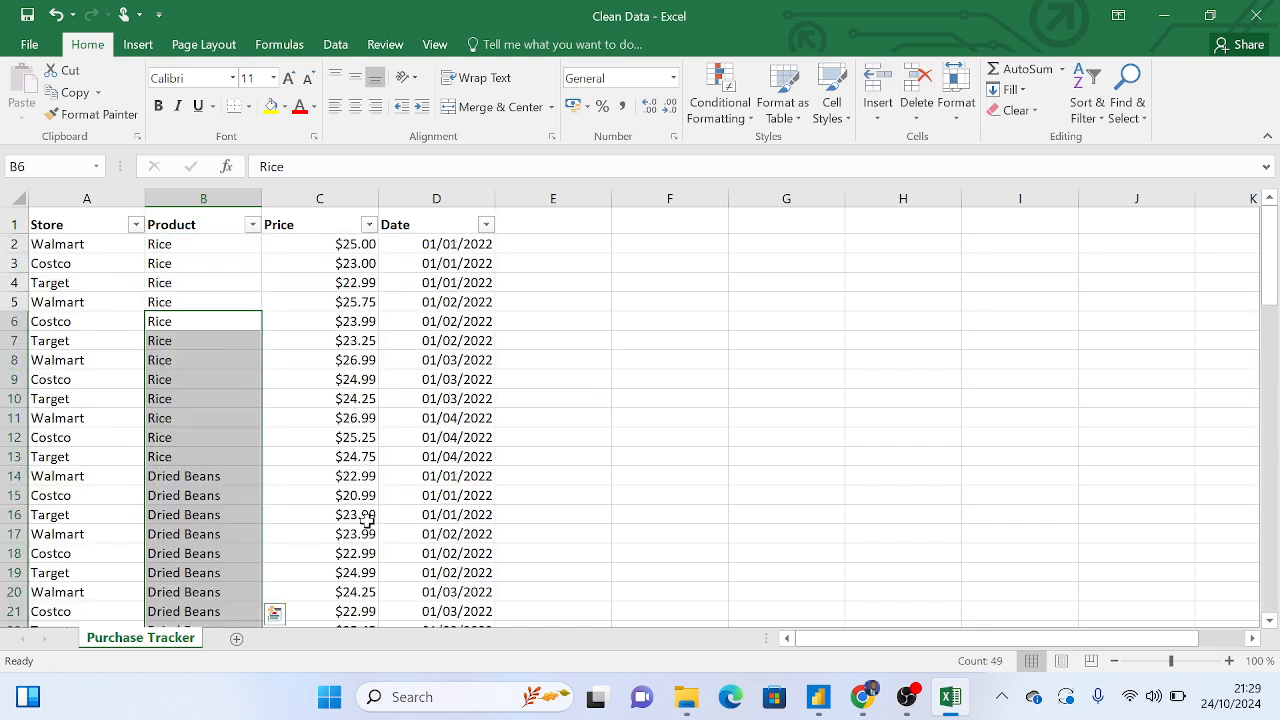
Return to Power Query Editor and remove the Grand Total column from the Puchase Overview query
click(1163, 15)
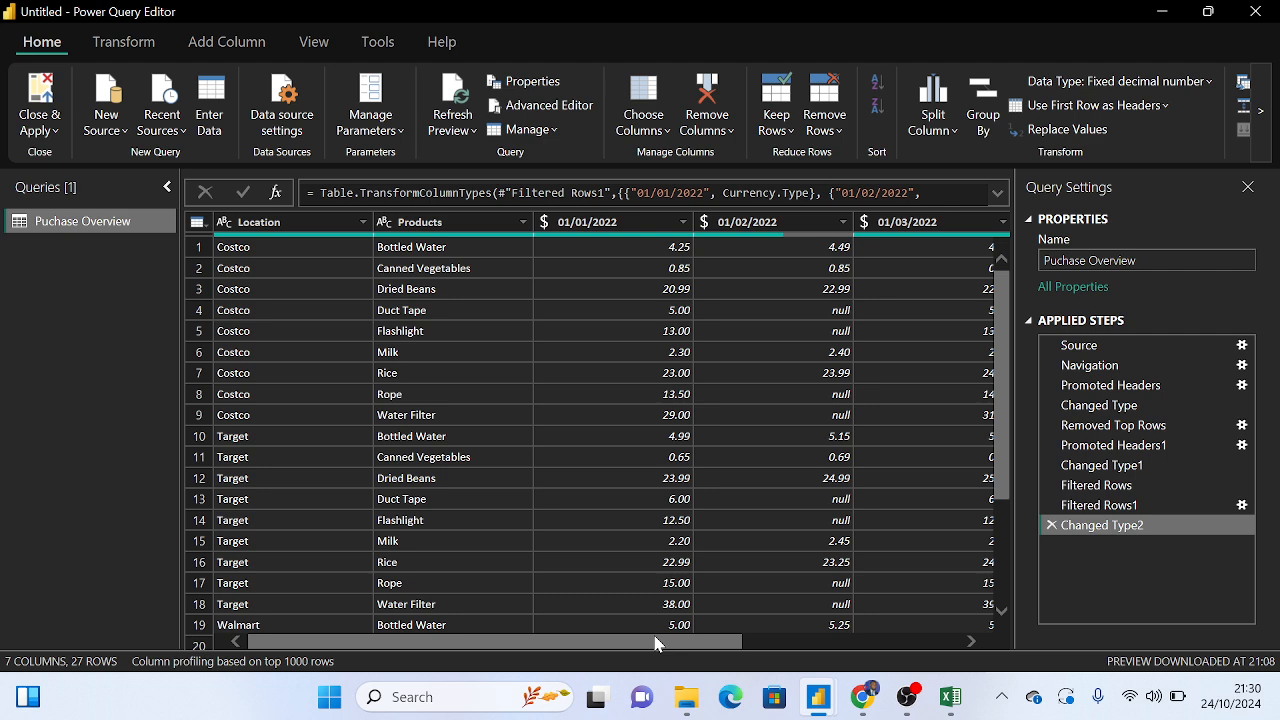
mouse_move(657, 643)
mouse_down()
mouse_move(800, 643)
mouse_move(660, 643)
mouse_up()
drag(581, 643, 826, 670)
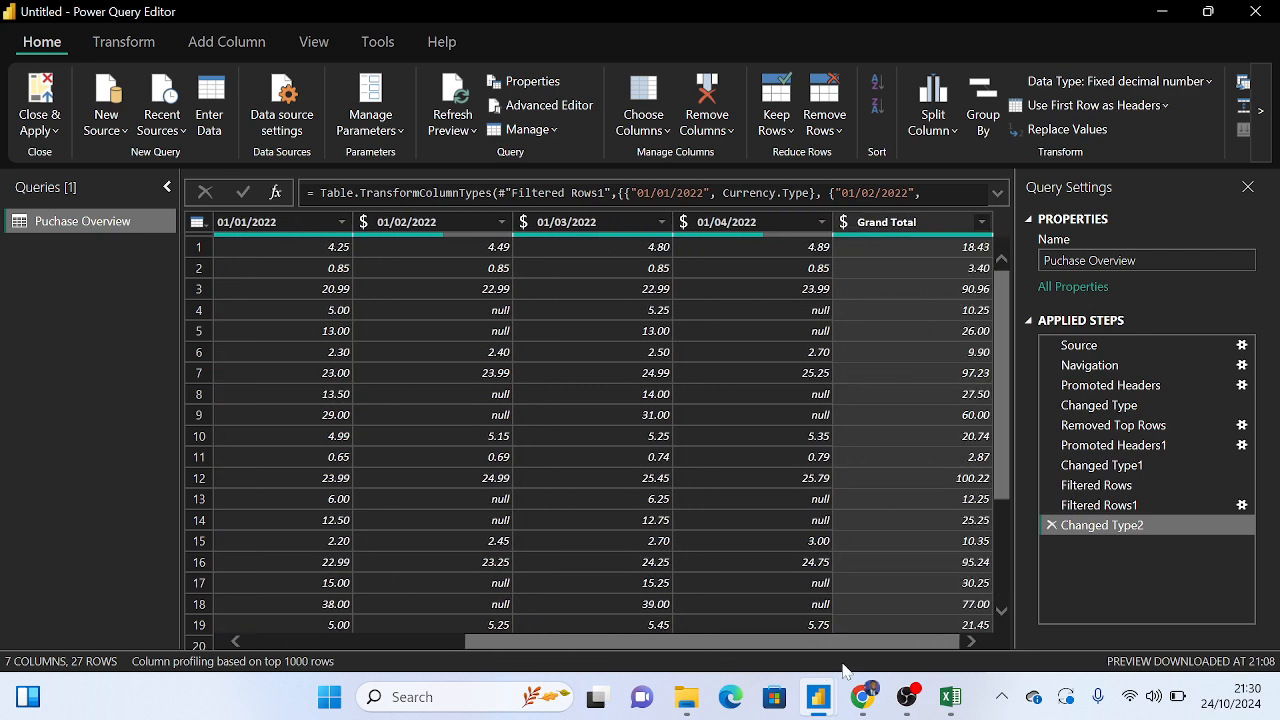
click(897, 226)
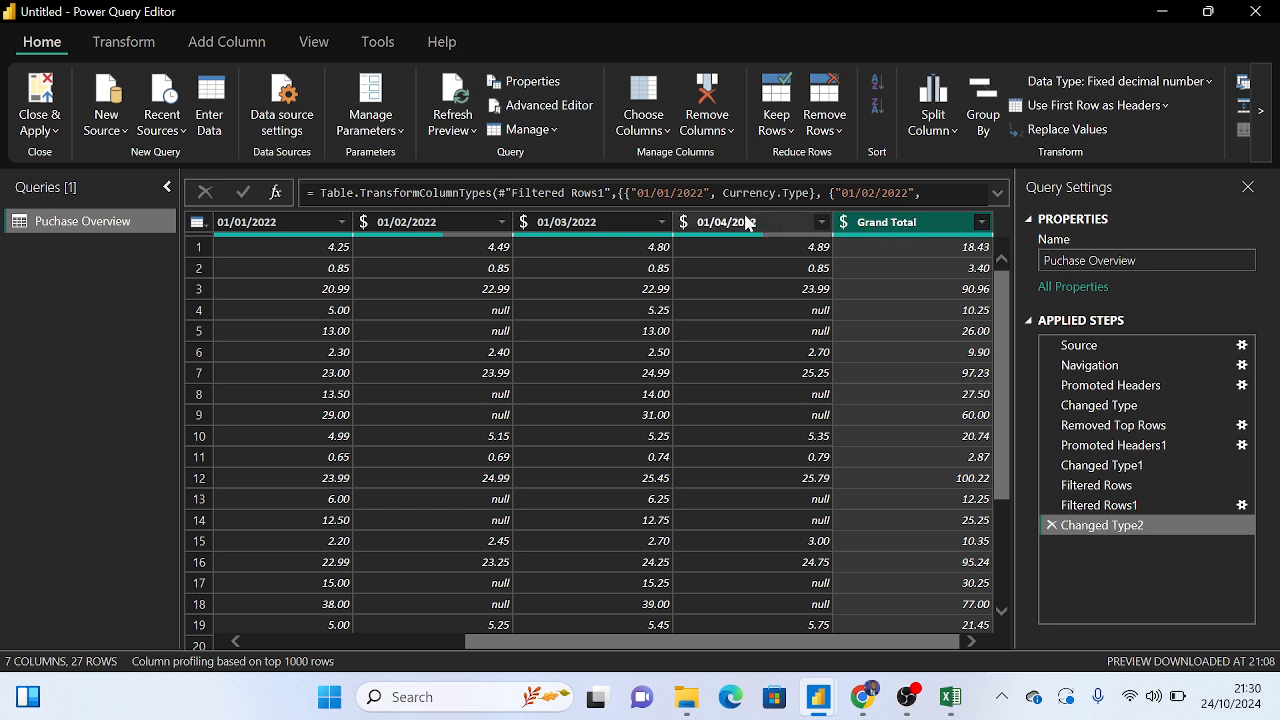
click(708, 100)
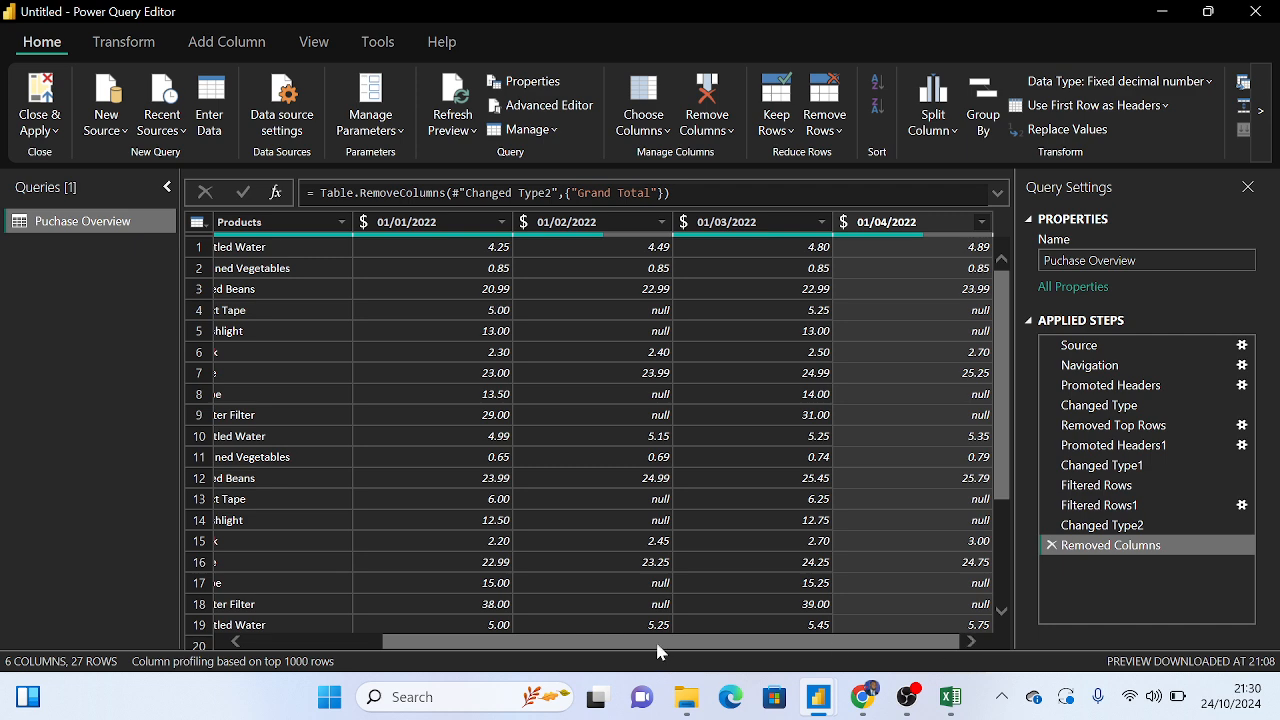
Try to select the date columns from 01/01/2022 through 01/04/2022 together
drag(672, 642, 371, 677)
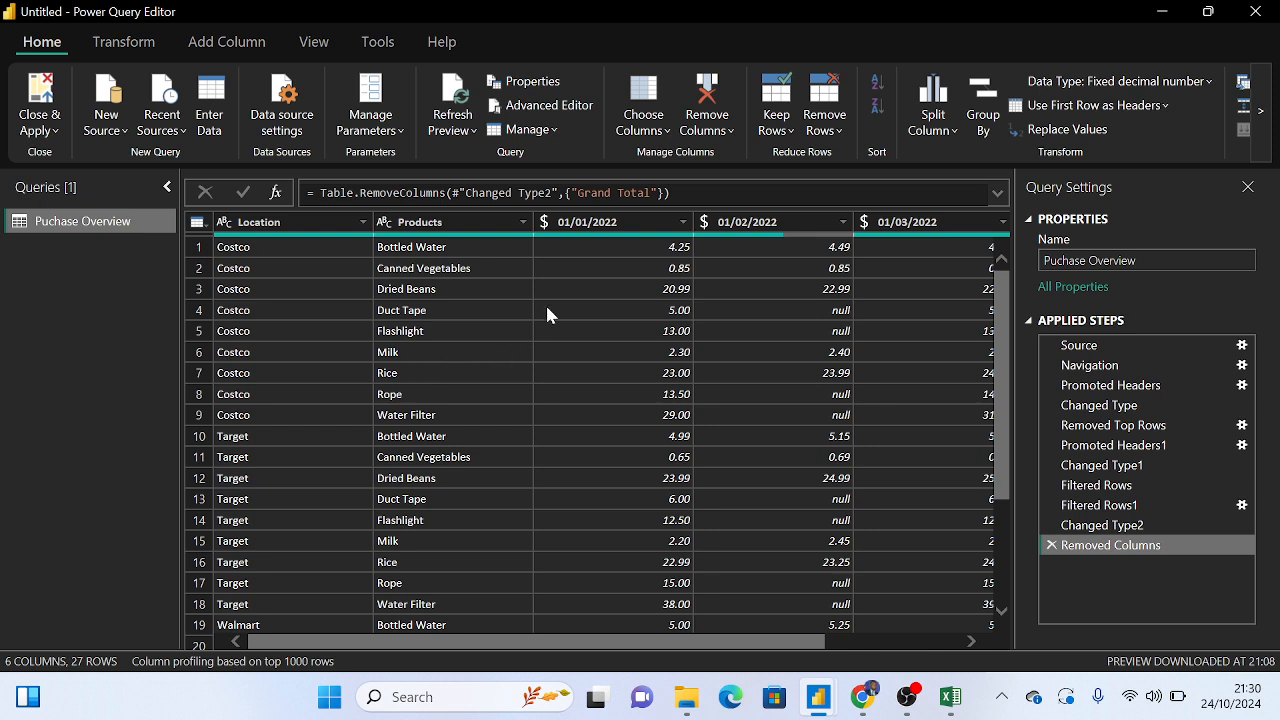
click(603, 225)
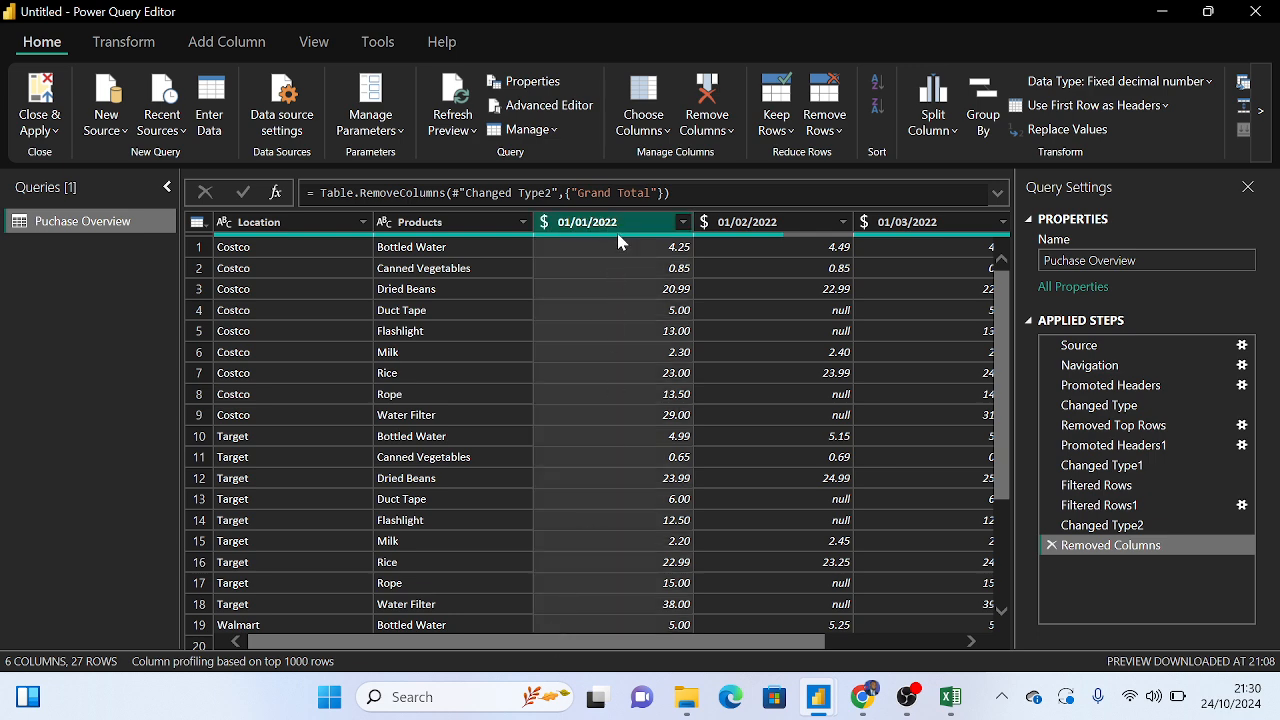
ctrl+click(752, 222)
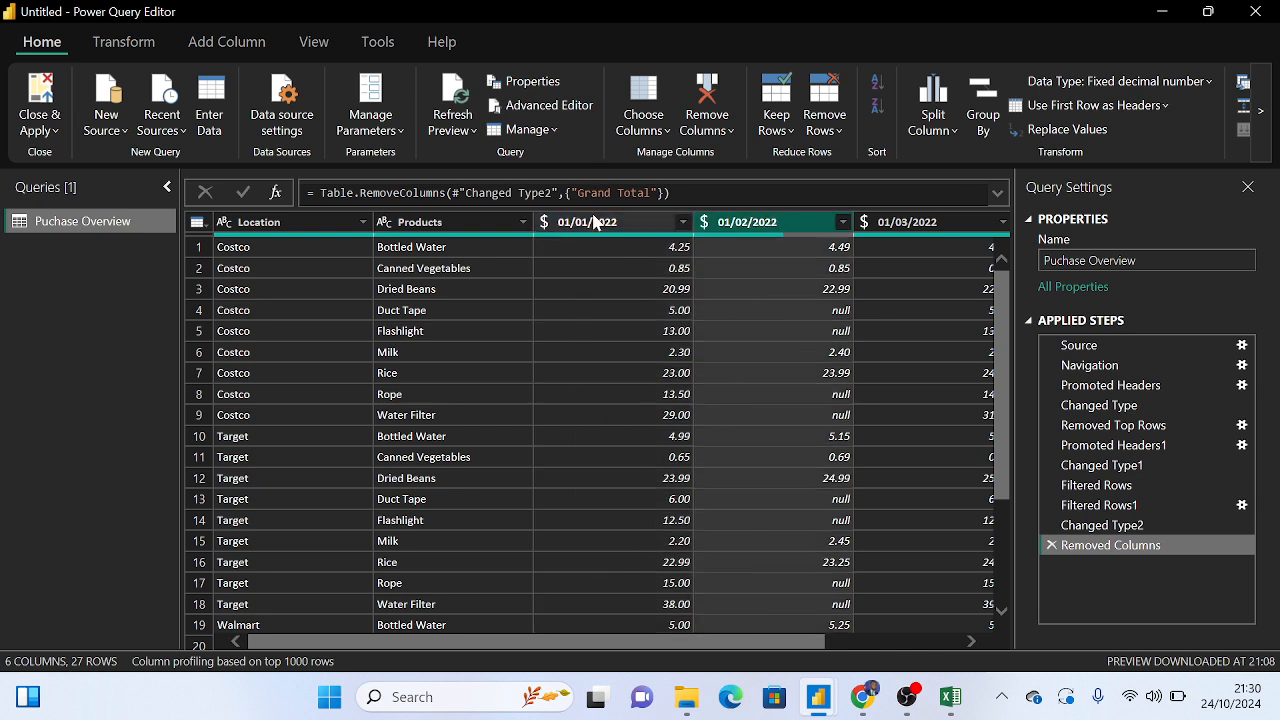
click(594, 222)
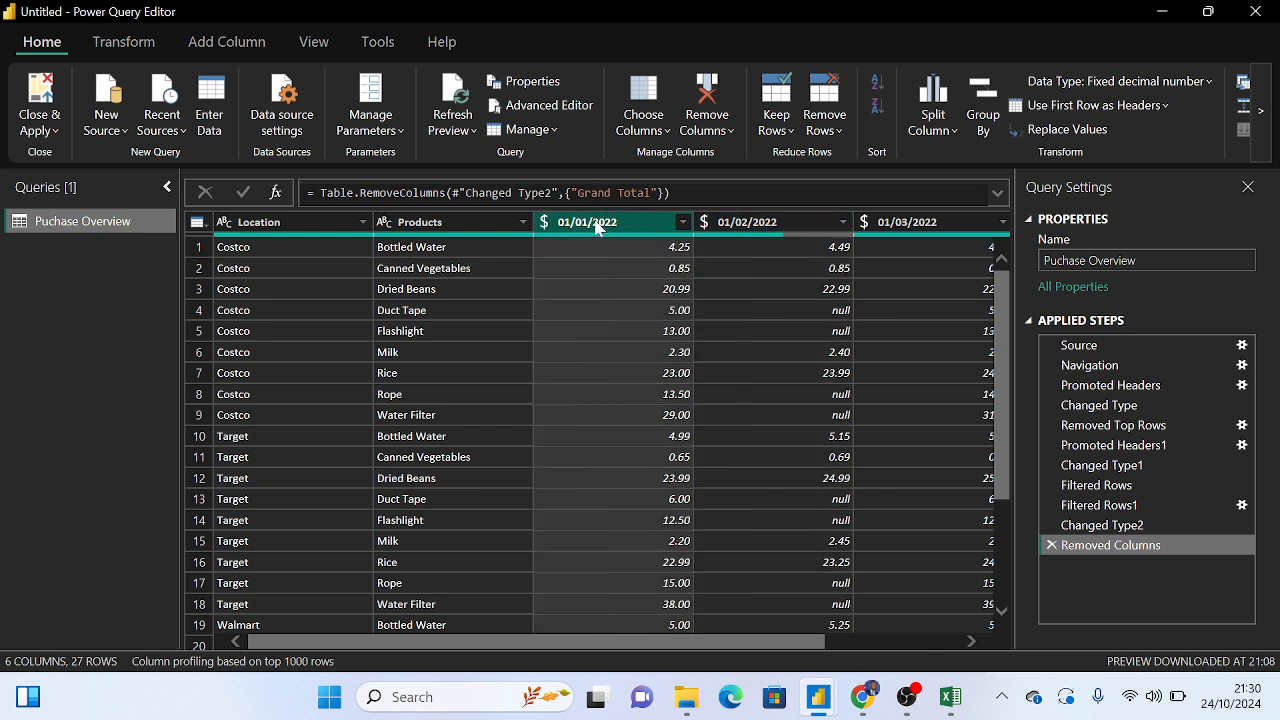
click(750, 222)
ctrl+click(925, 222)
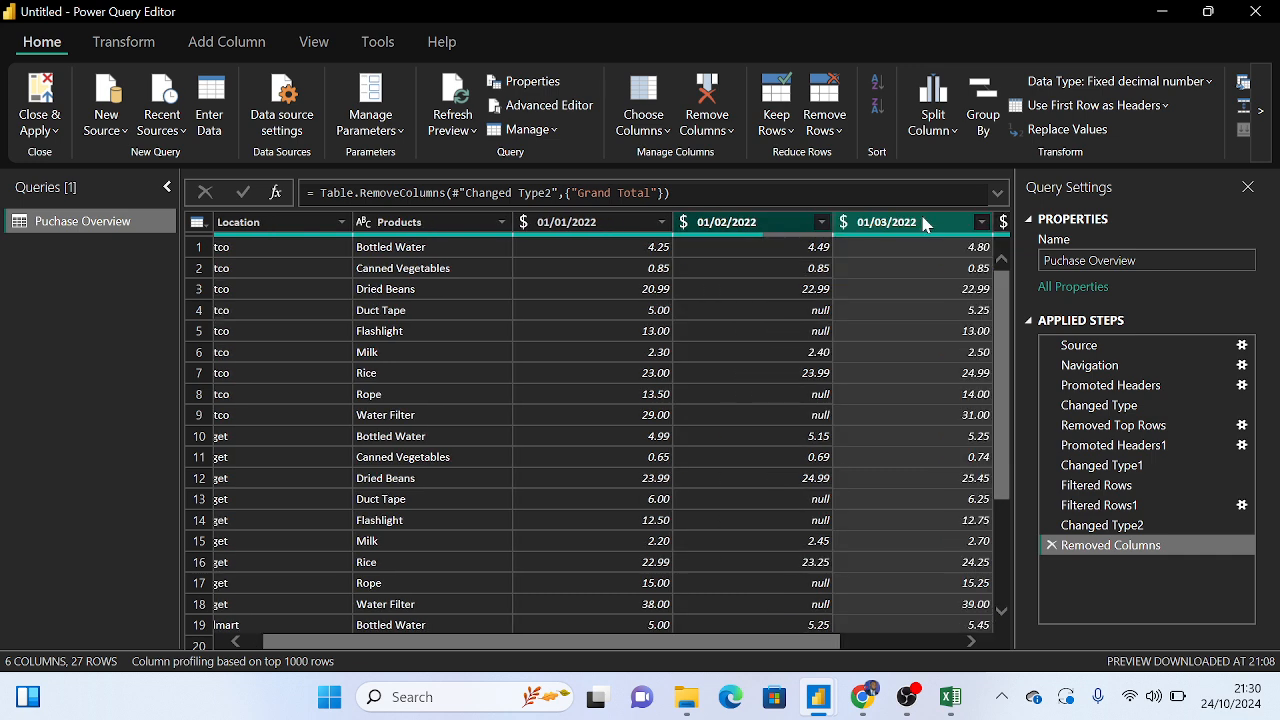
click(925, 222)
drag(598, 641, 718, 641)
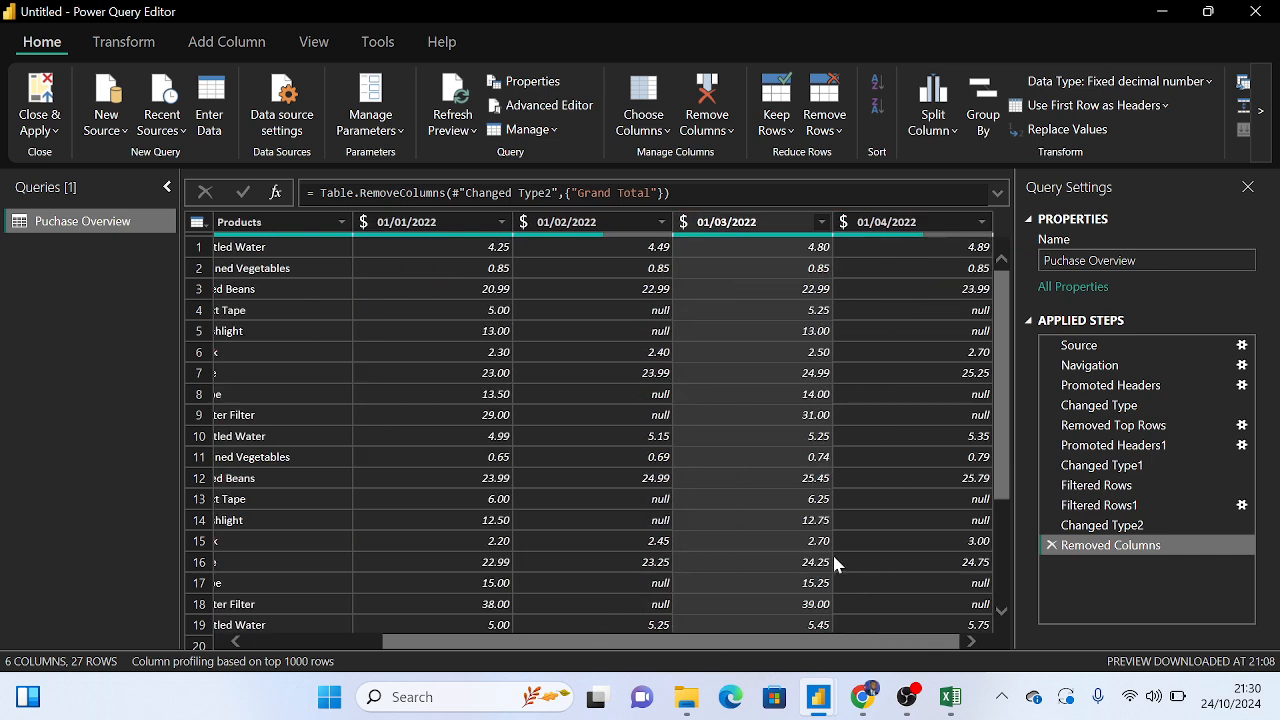
click(867, 221)
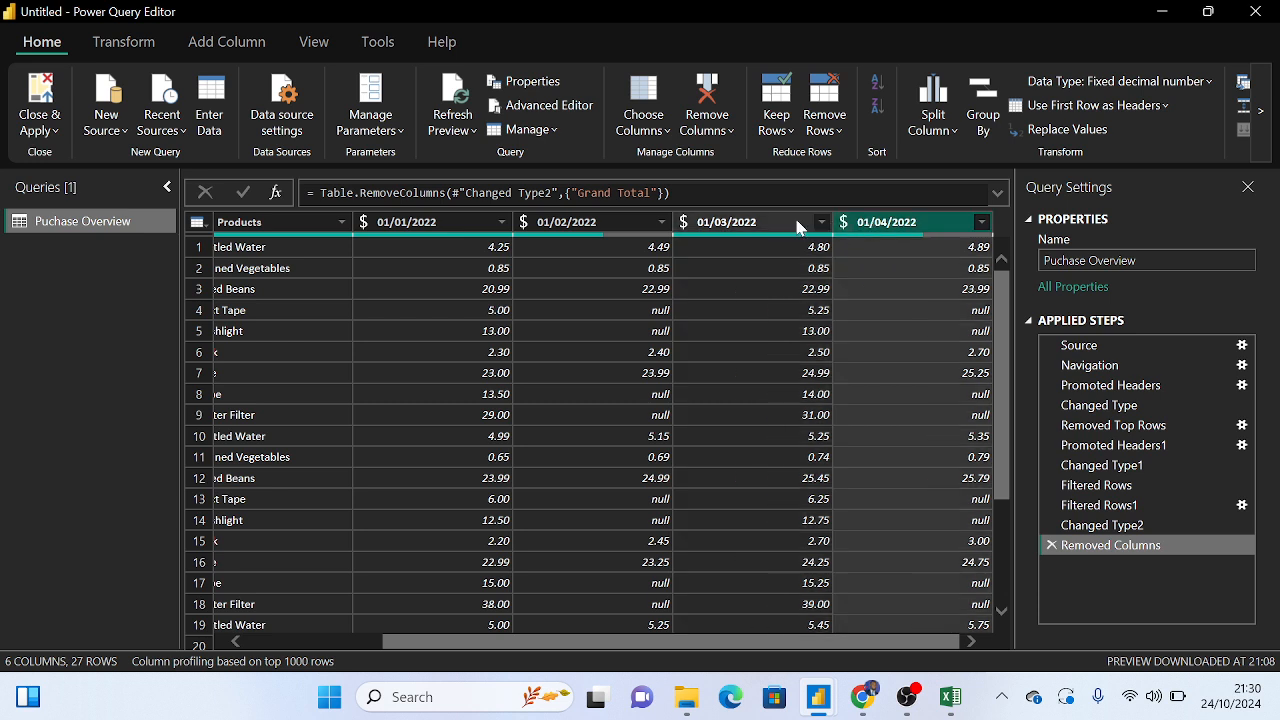
click(796, 226)
drag(694, 643, 571, 643)
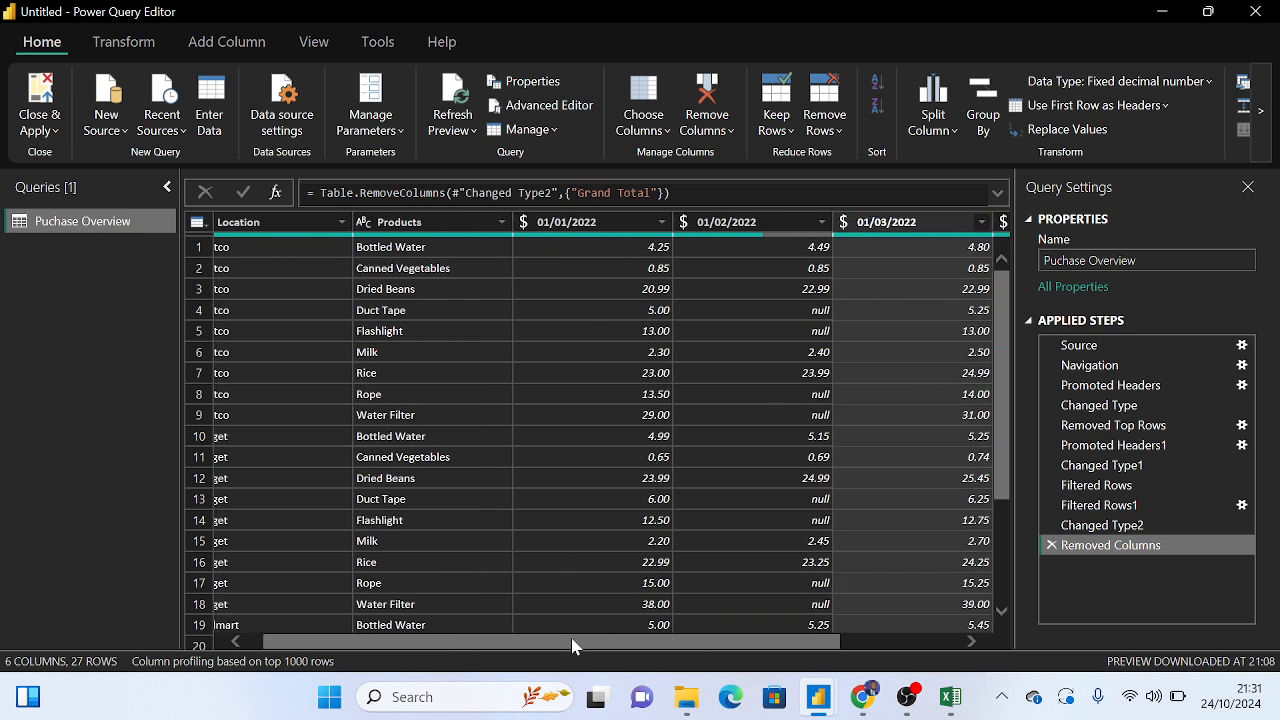
Try selecting the 01/01/2022 and 01/02/2022 columns together in the Puchase Overview query
click(599, 221)
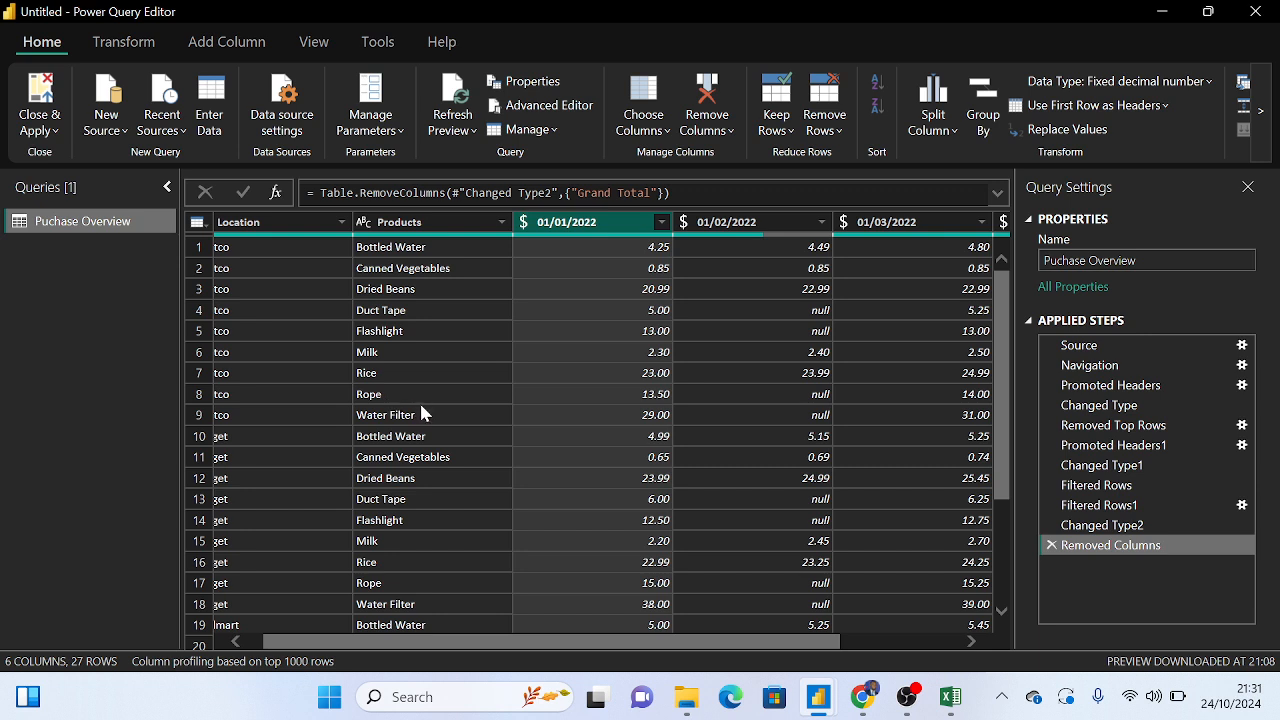
click(753, 228)
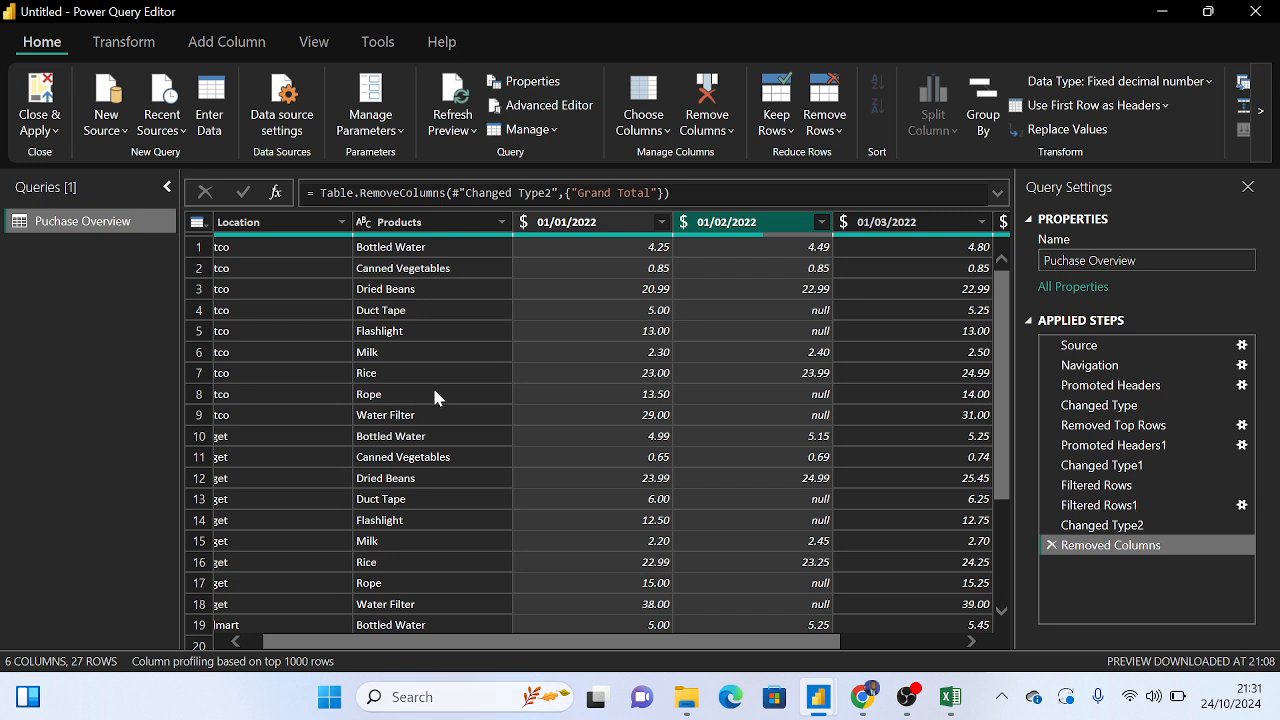
click(569, 226)
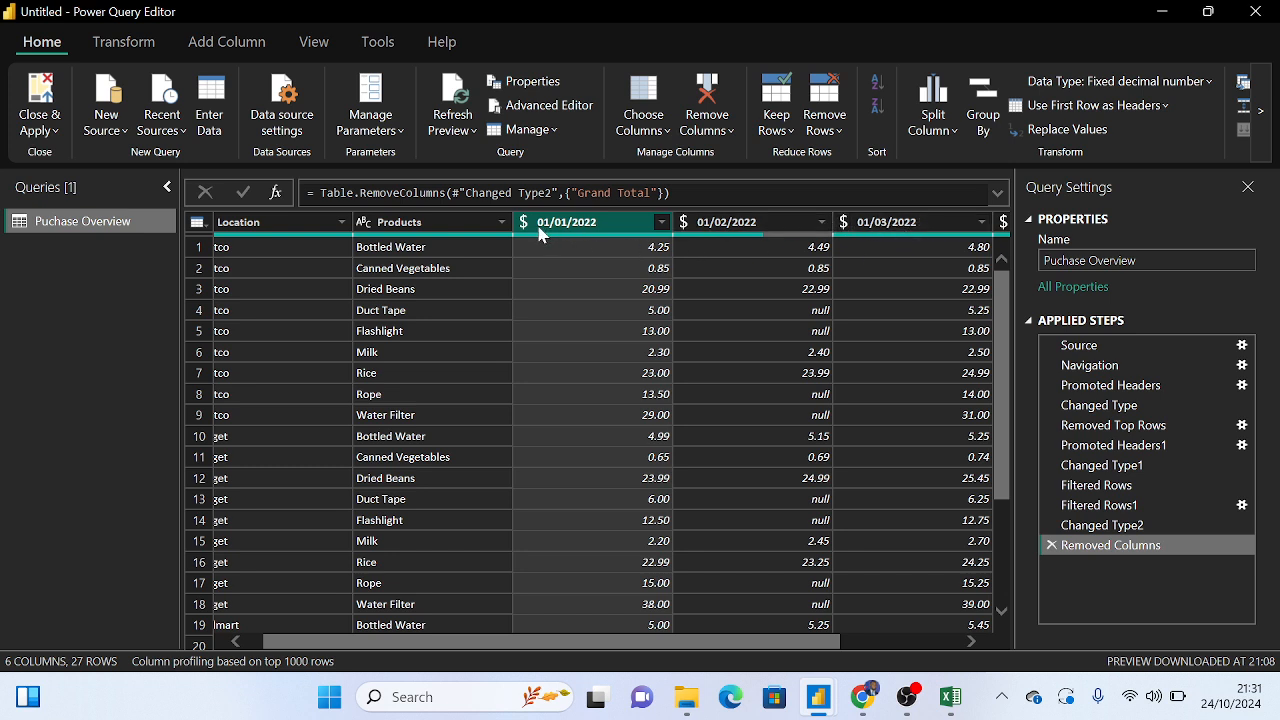
ctrl+click(920, 224)
click(768, 222)
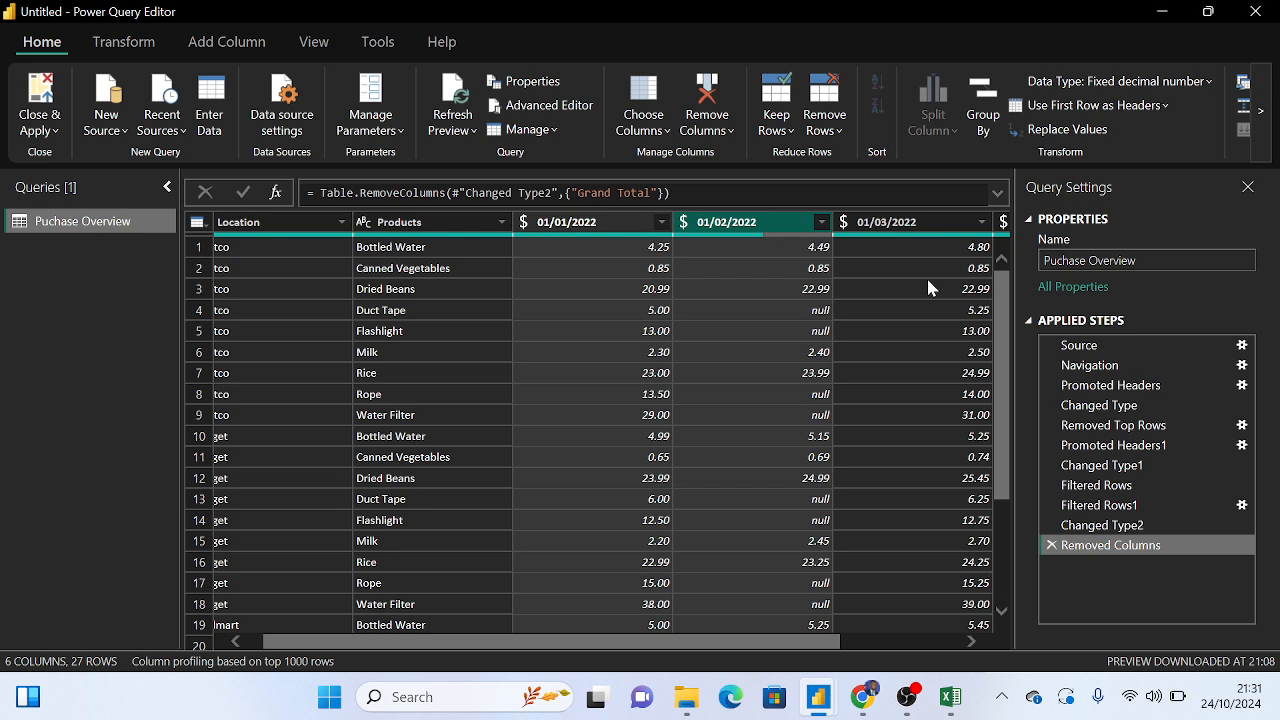
ctrl+click(600, 224)
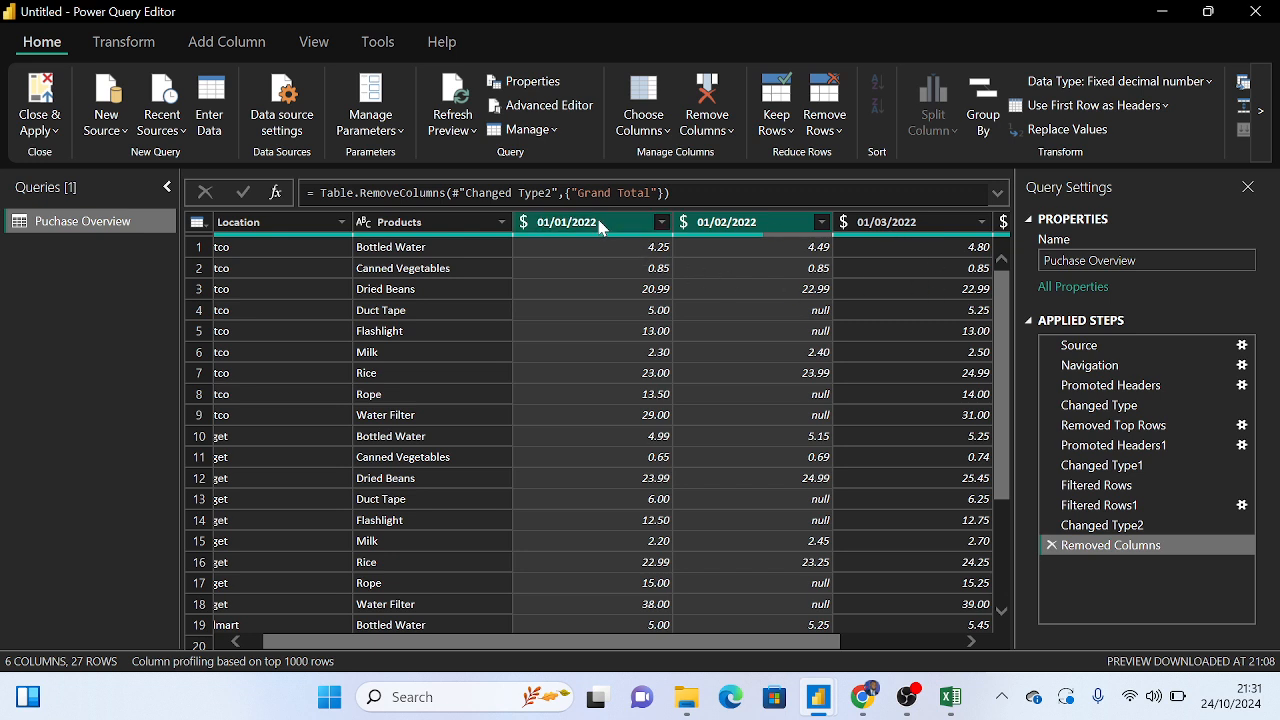
Try selecting the column range from 01/01/2022 through 01/03/2022
click(600, 224)
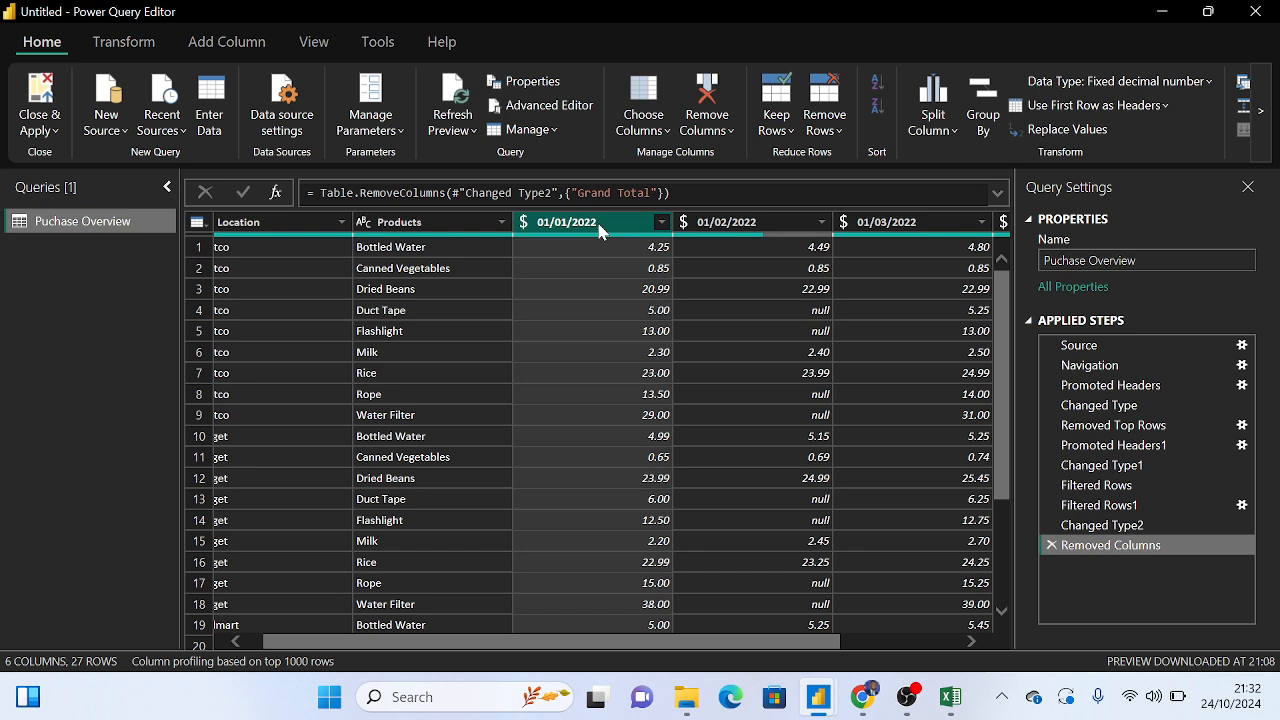
shift+click(914, 222)
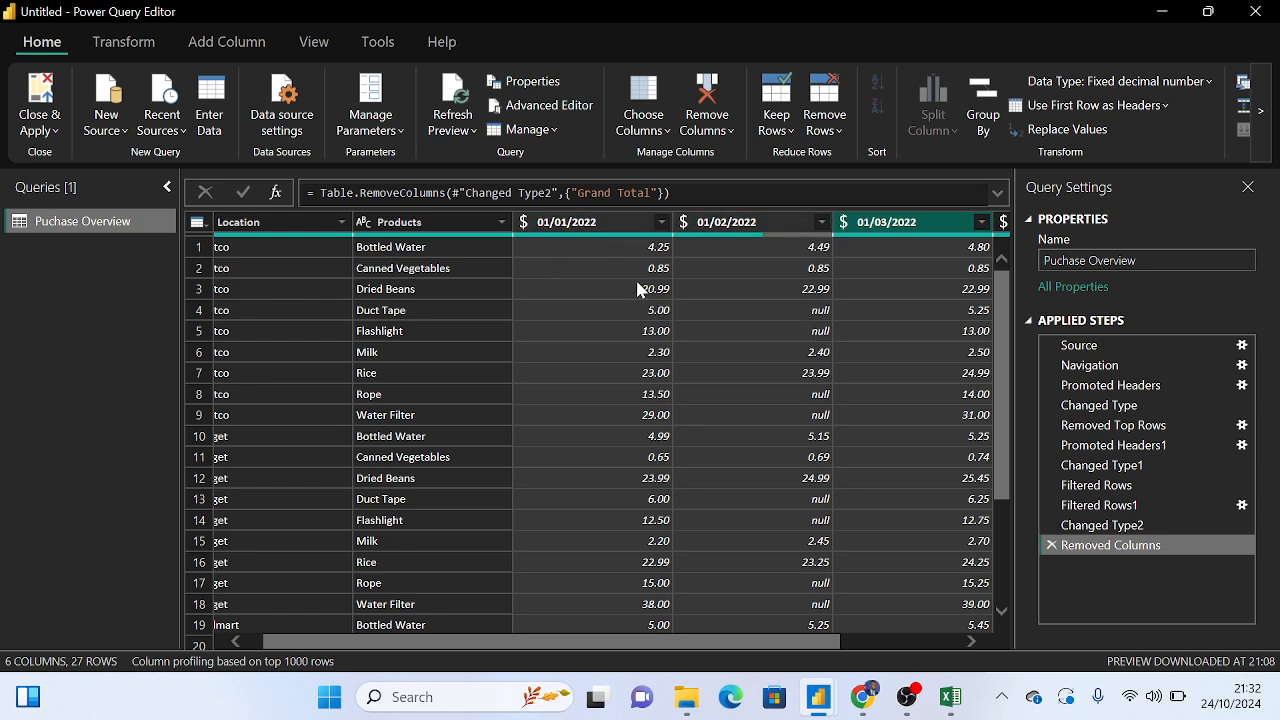
click(901, 222)
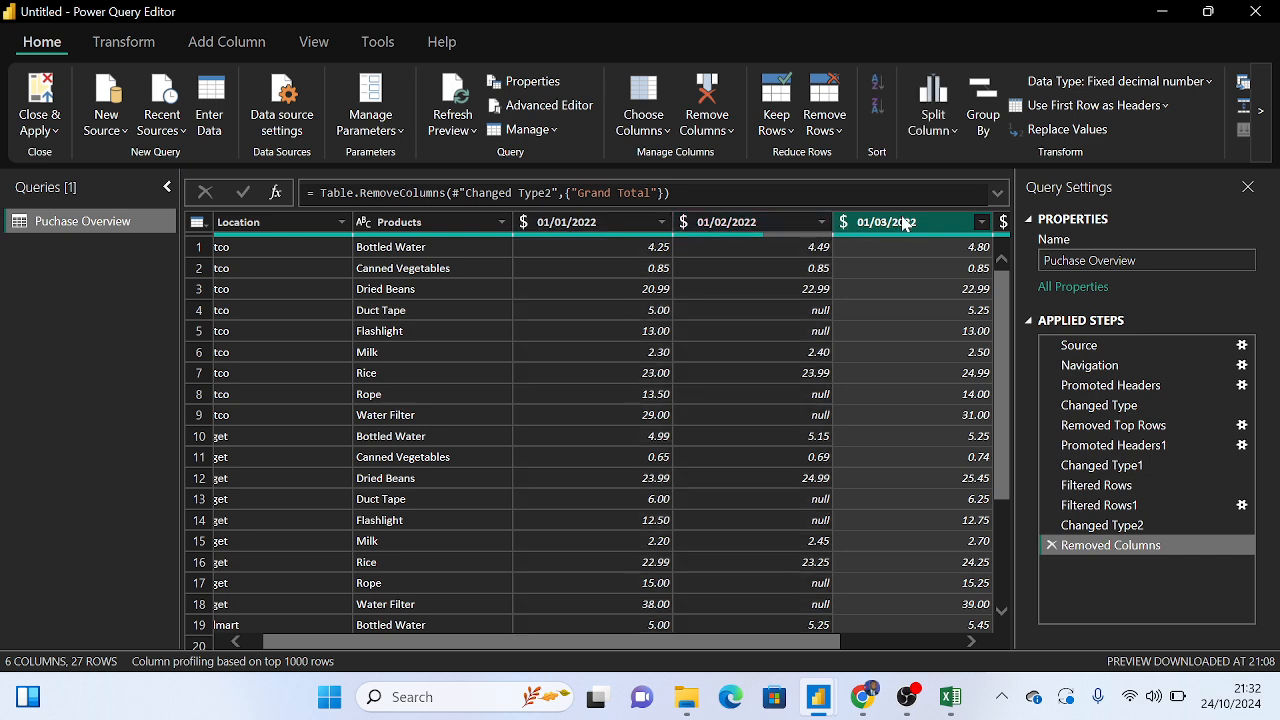
Select all four date columns from 01/01/2022 through 01/04/2022 as one range
click(565, 224)
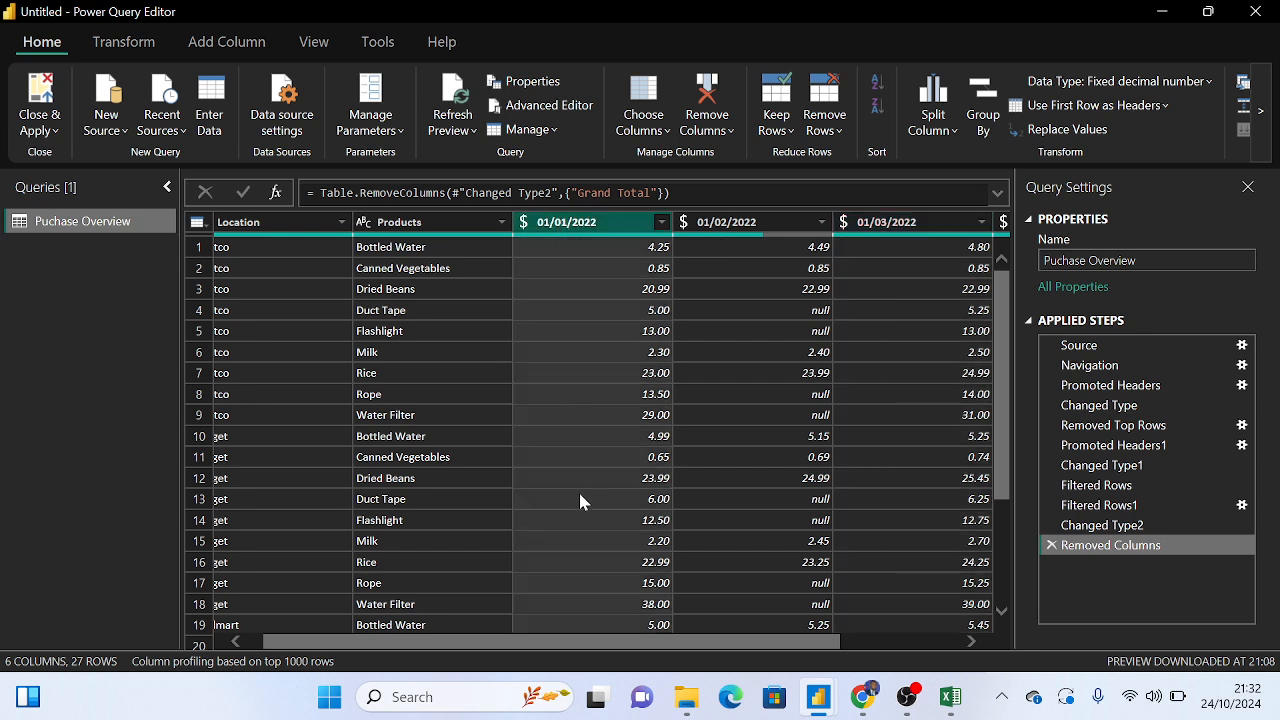
drag(525, 650, 870, 647)
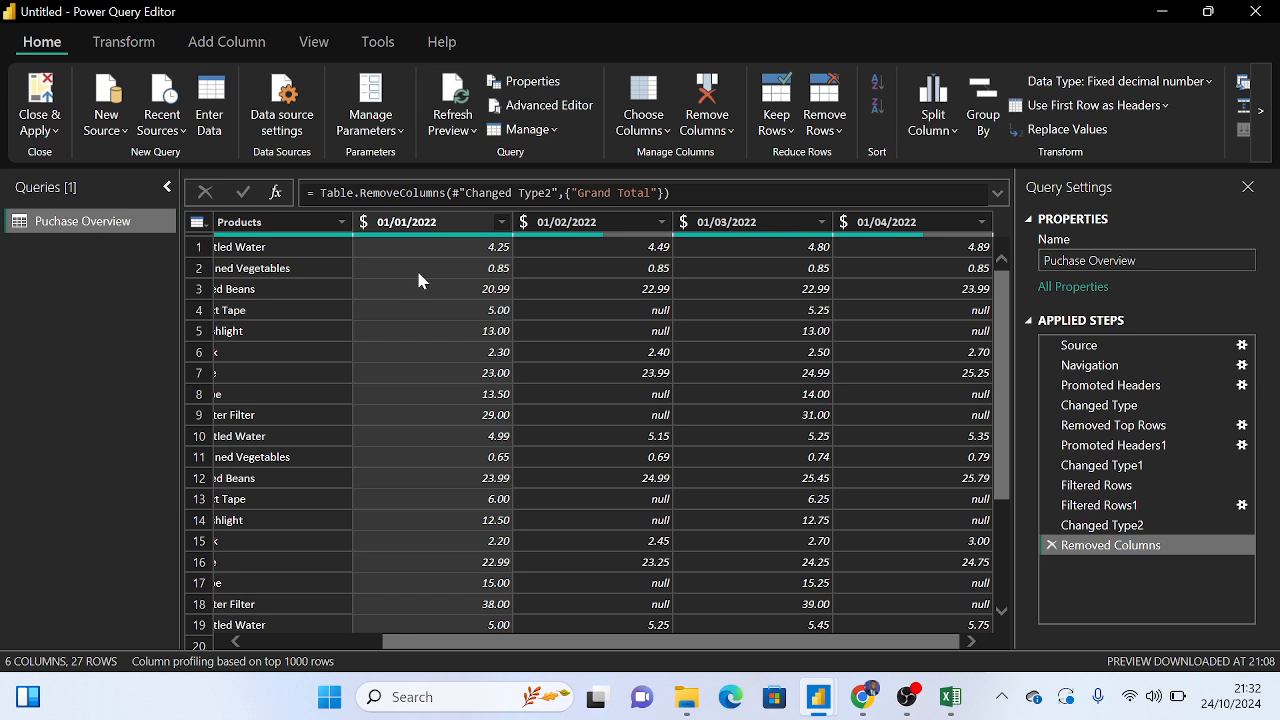
click(947, 220)
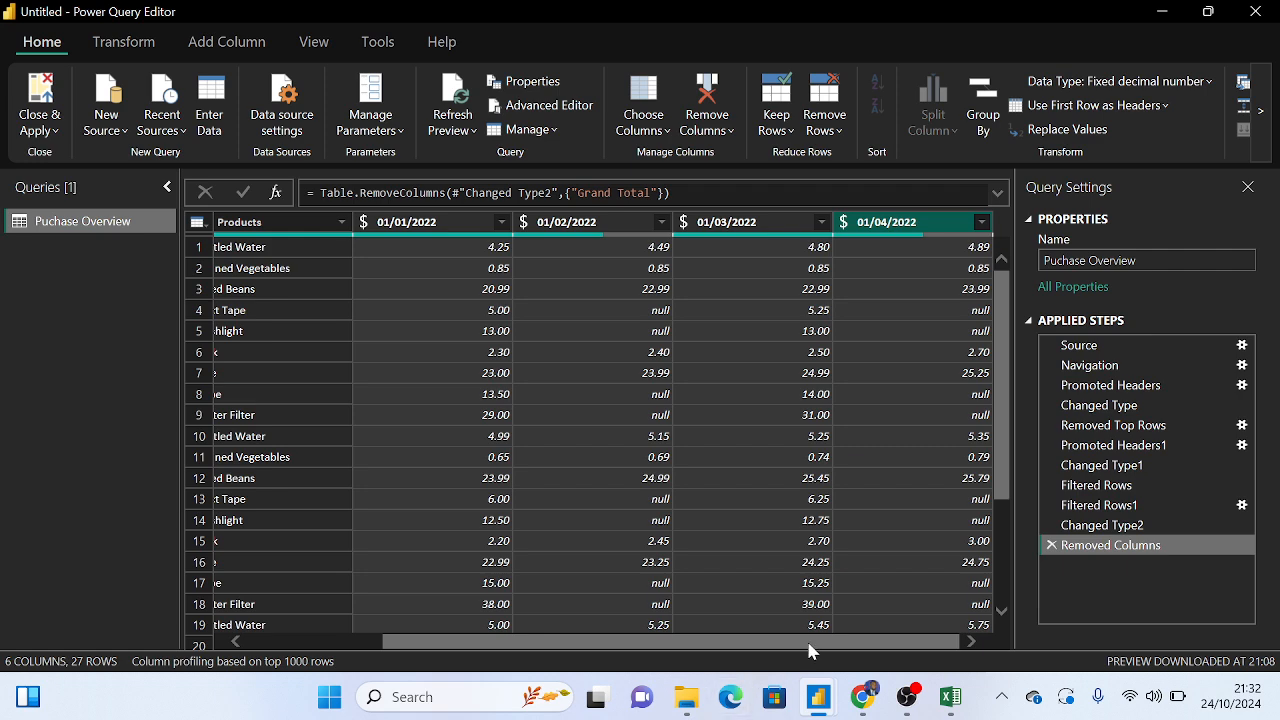
drag(808, 643, 554, 646)
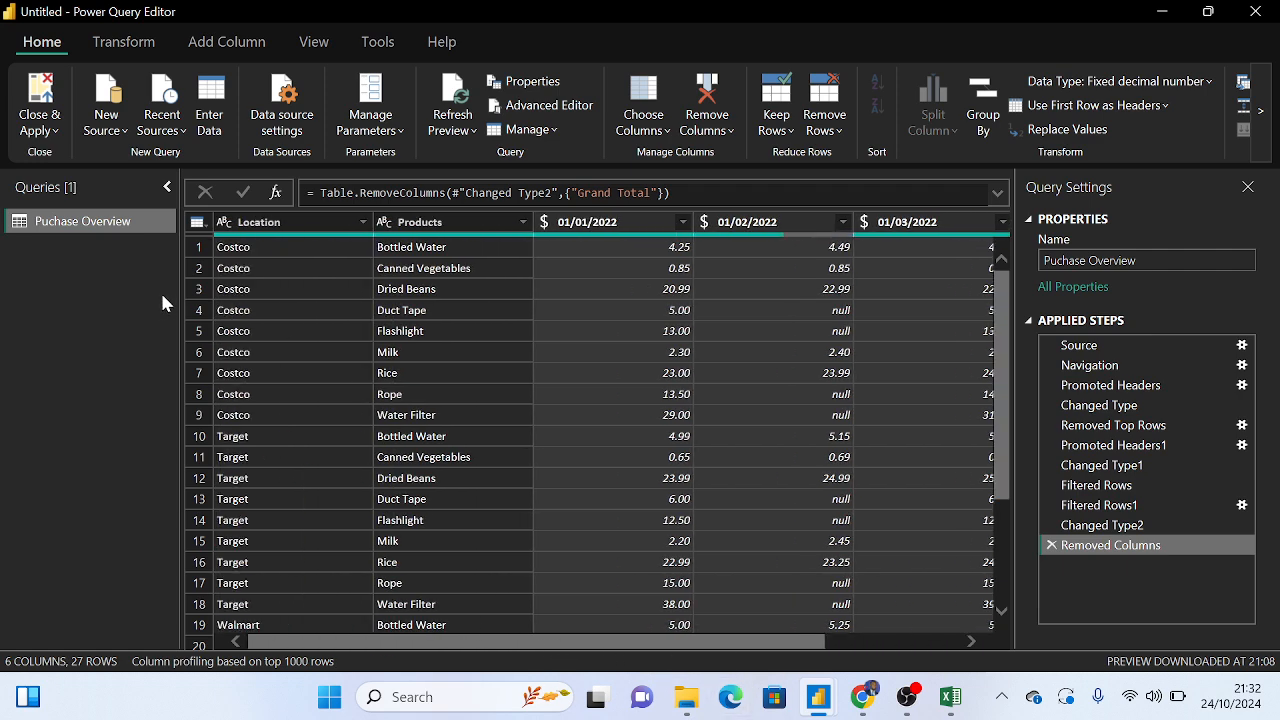
Unpivot the four selected date columns into attribute-value pairs with Unpivot Columns
click(115, 46)
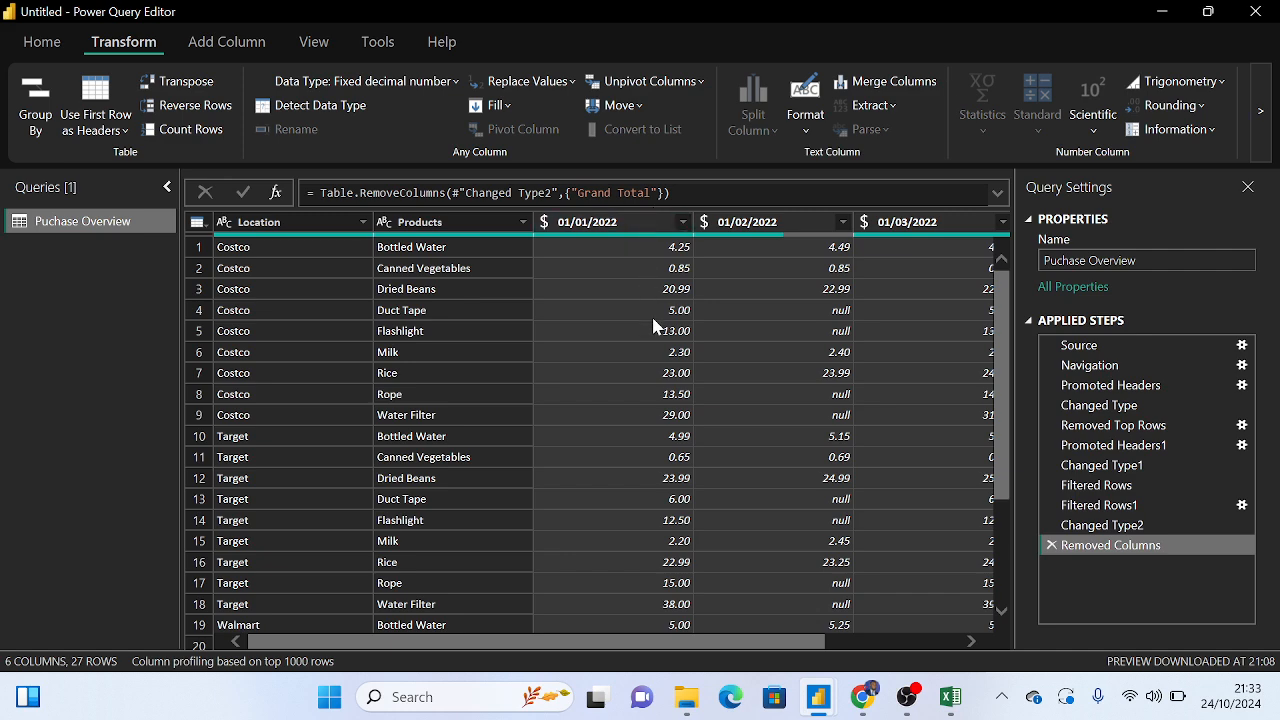
scroll(652, 316, down, 1)
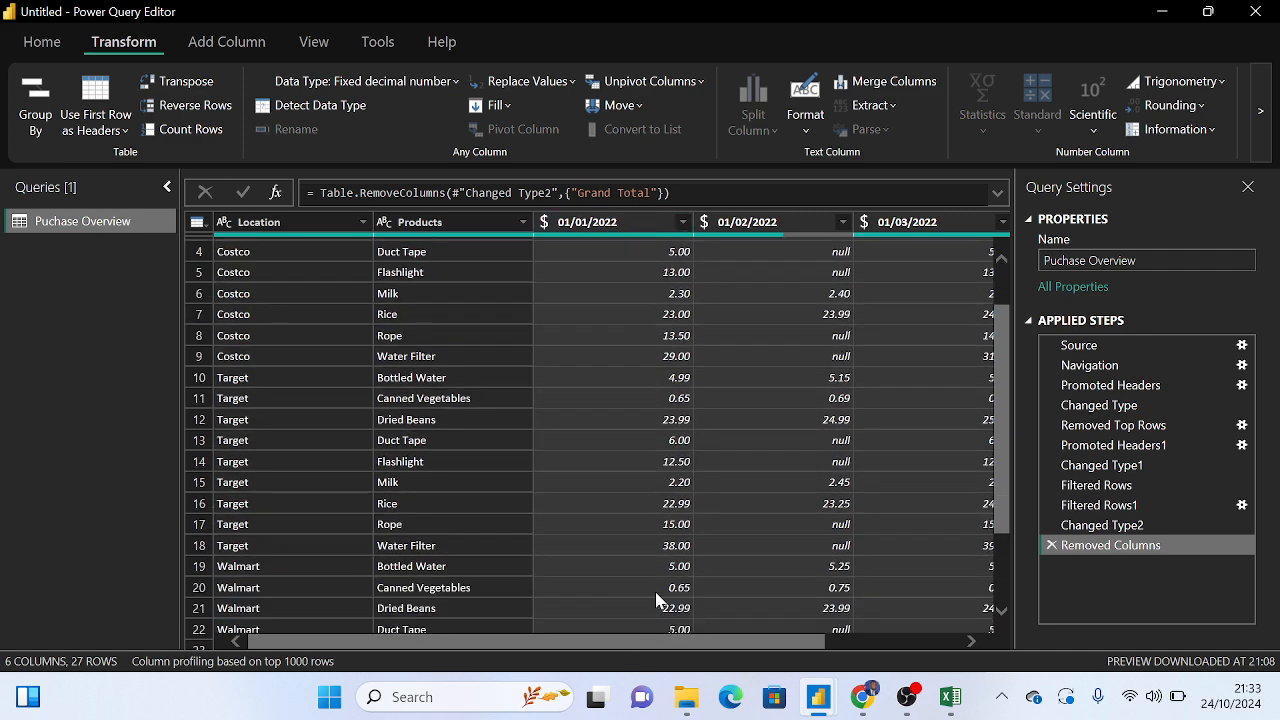
scroll(636, 507, up, 1)
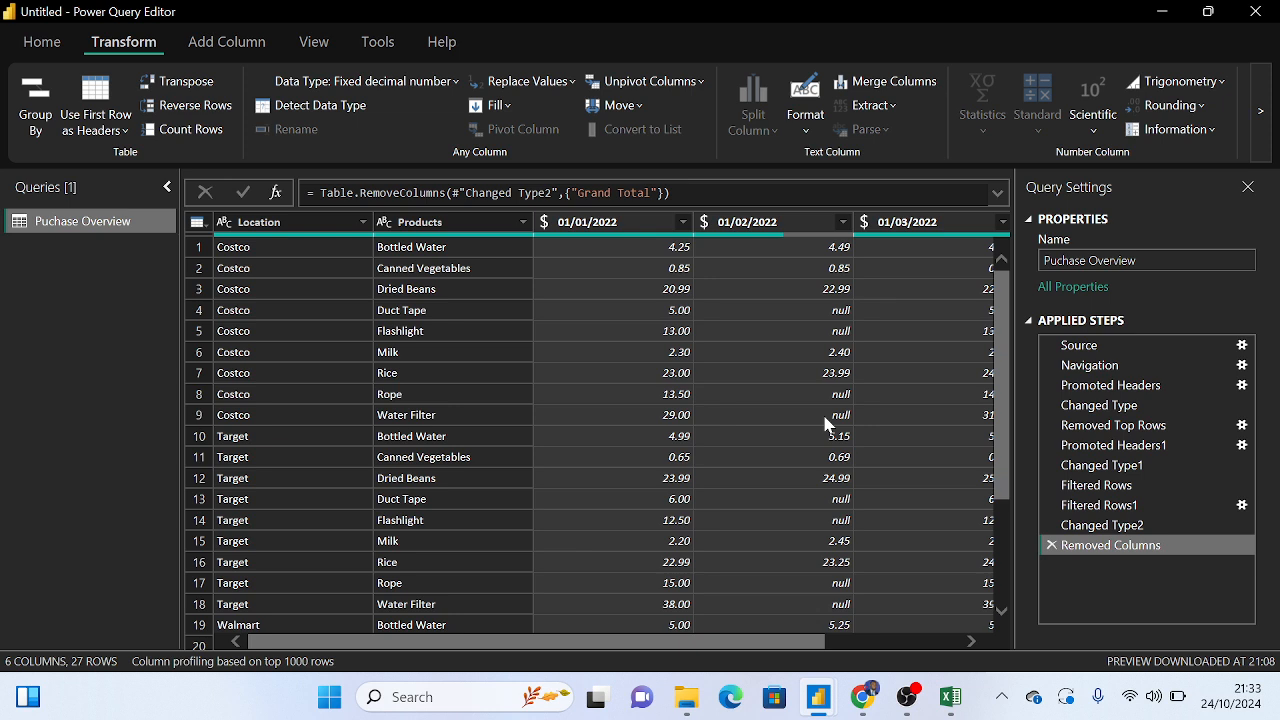
click(640, 84)
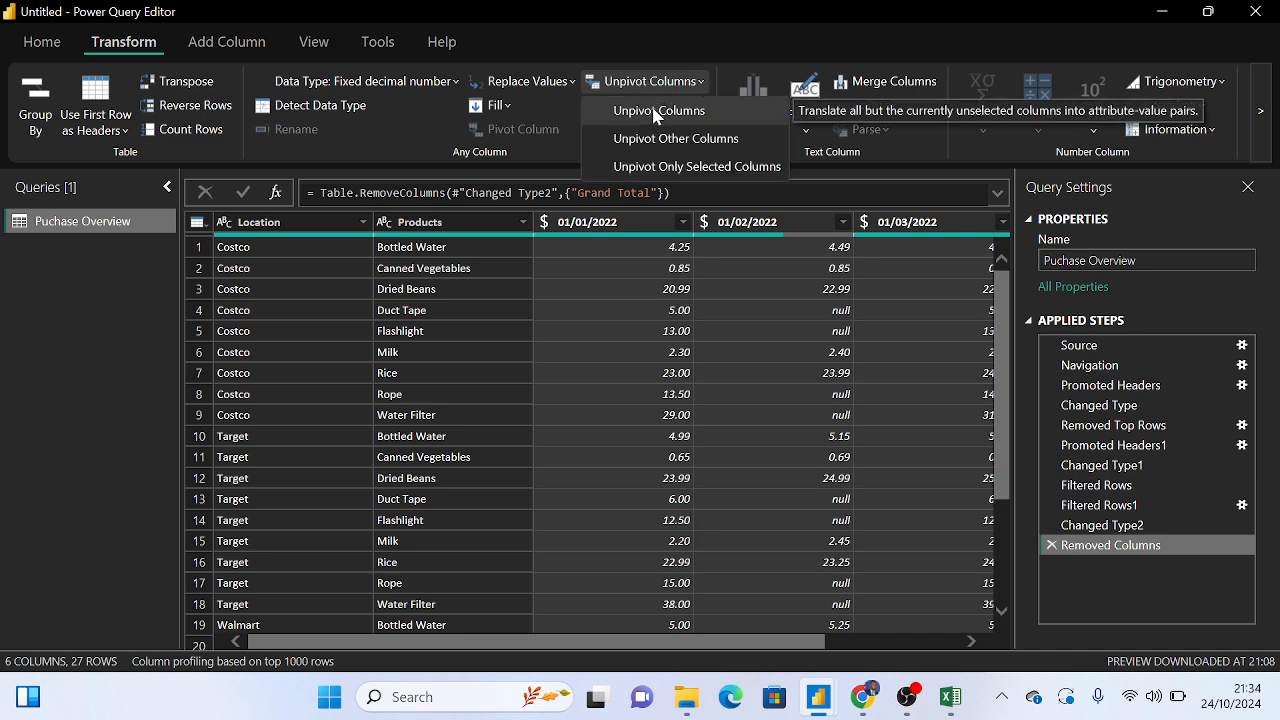
click(655, 111)
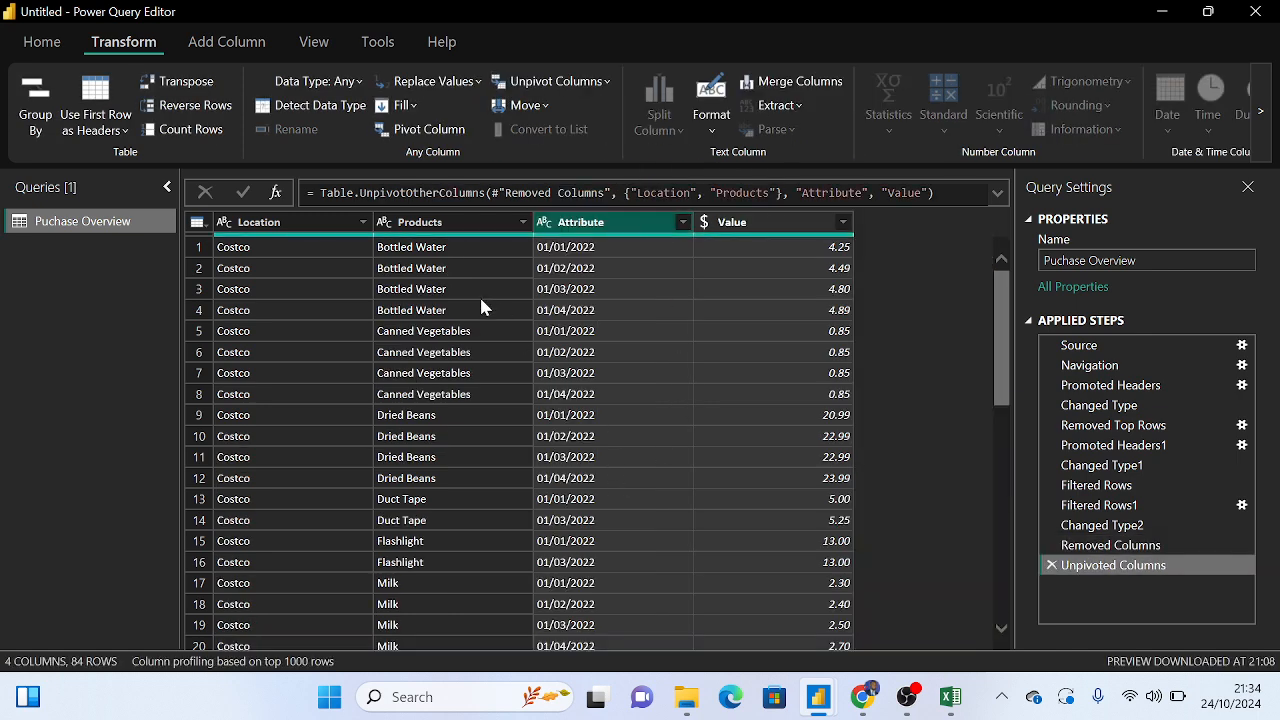
Look through the unpivoted rows of the query for all three store locations
scroll(748, 612, down, 1)
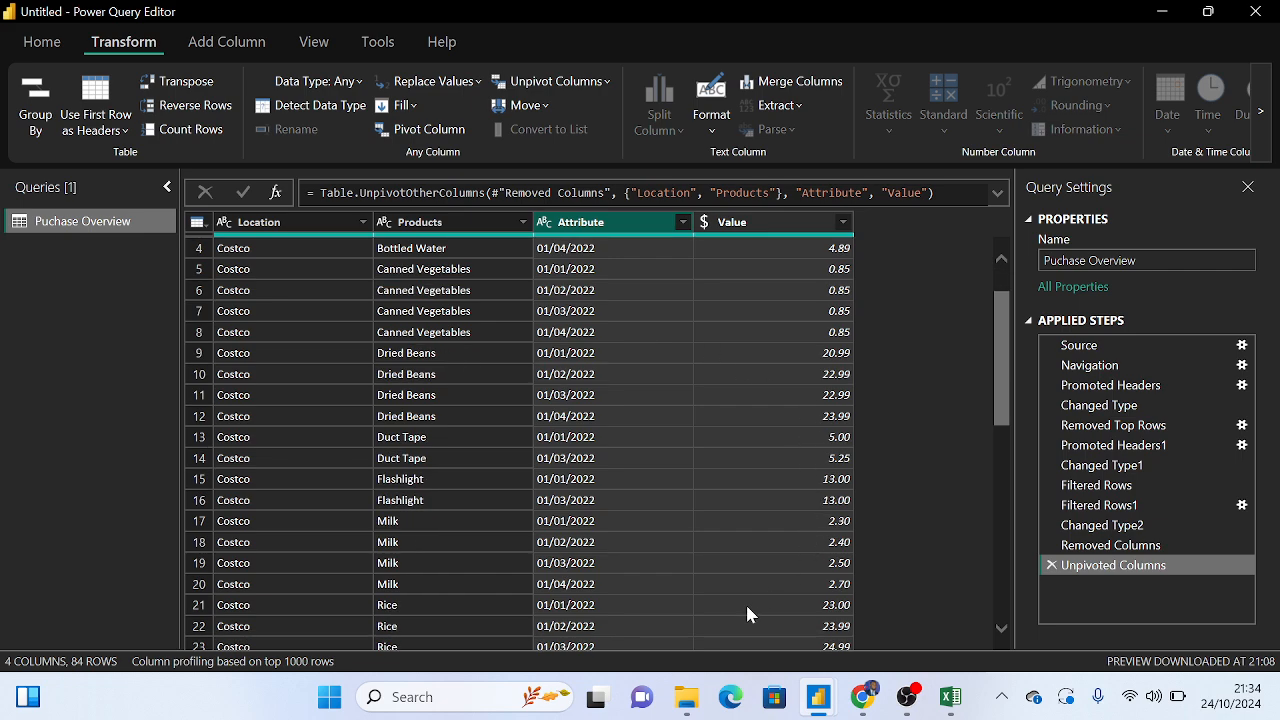
scroll(780, 560, down, 13)
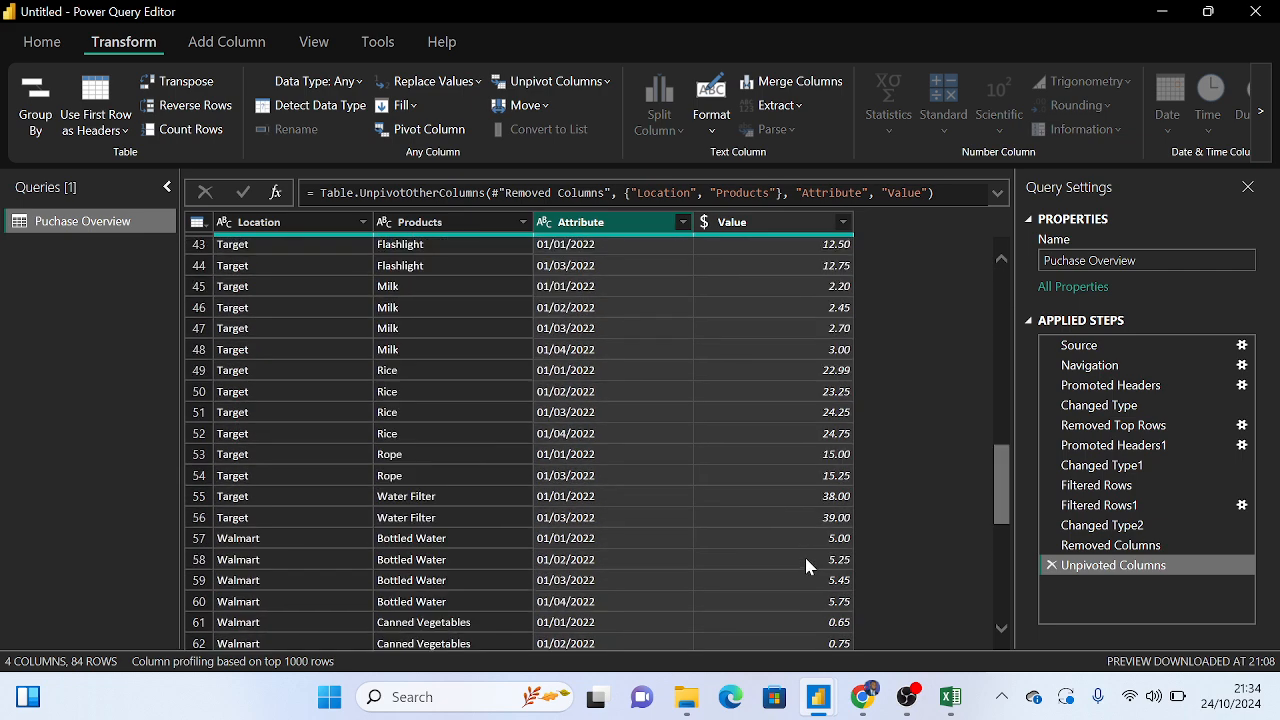
scroll(804, 556, down, 7)
scroll(810, 523, up, 6)
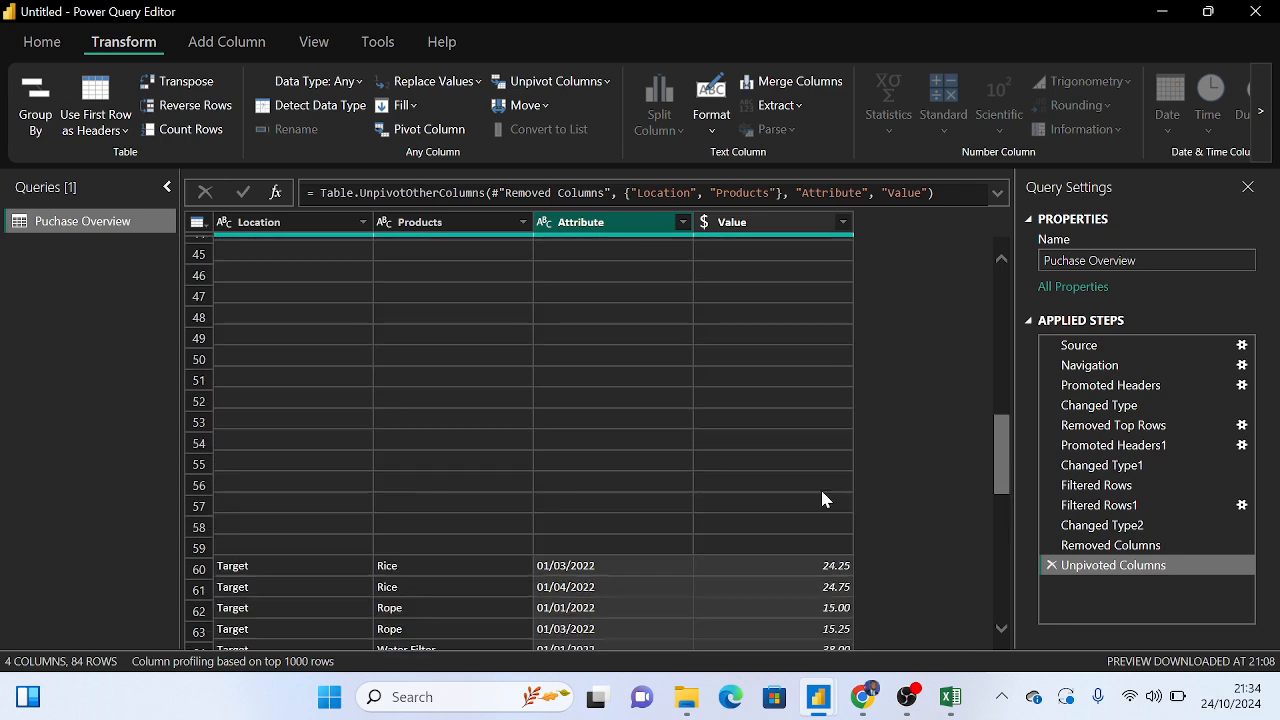
scroll(830, 485, up, 15)
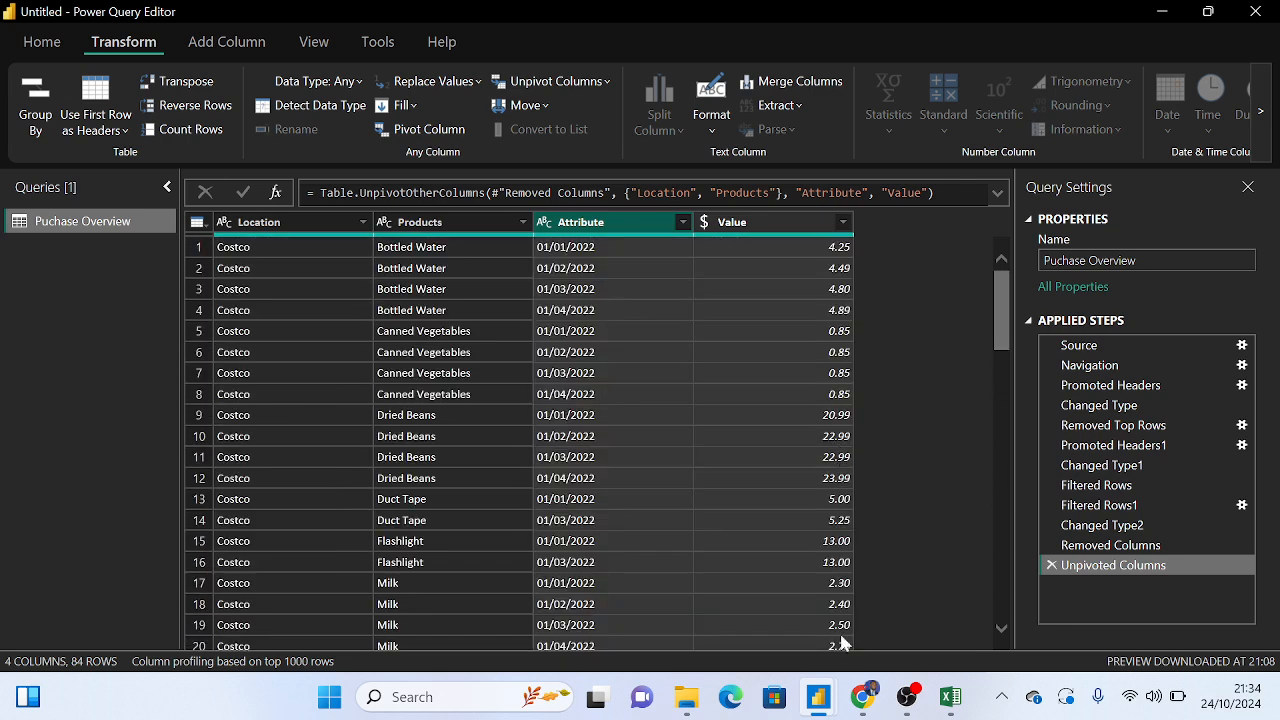
Switch to the Clean Data workbook in Excel and compare its layout side by side with the unpivoted query, then put it away
click(952, 700)
click(957, 707)
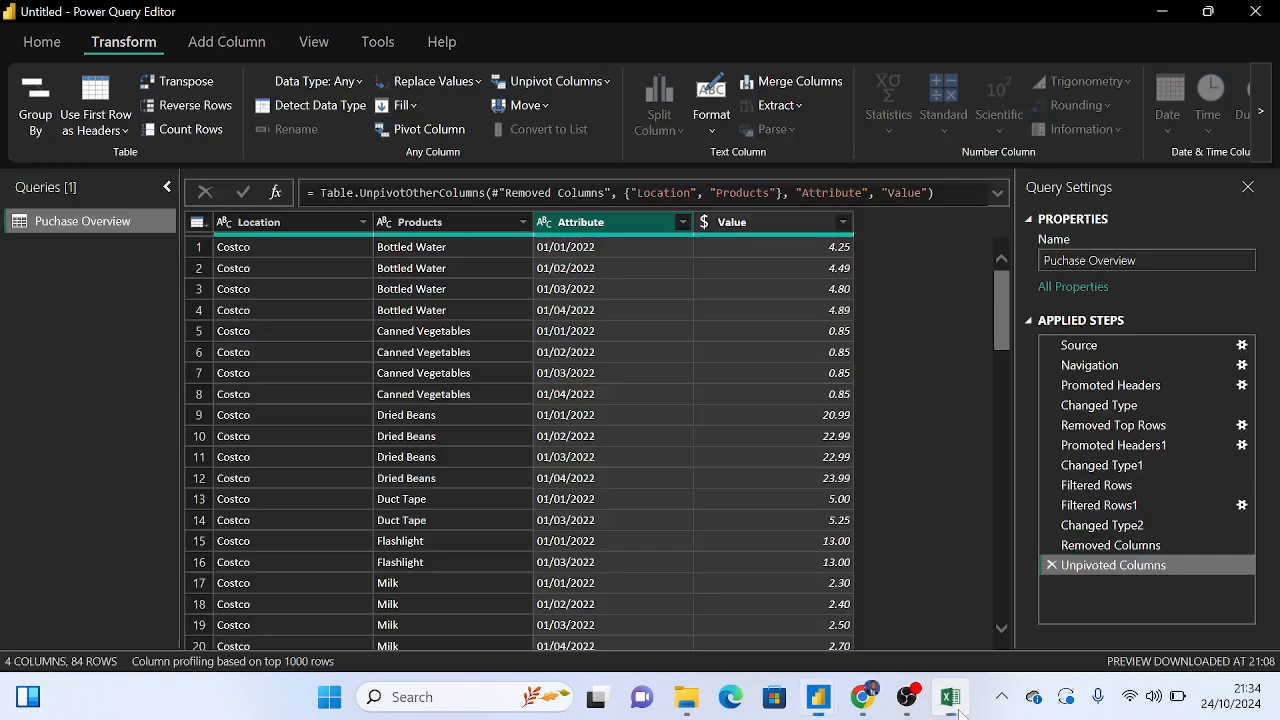
click(949, 704)
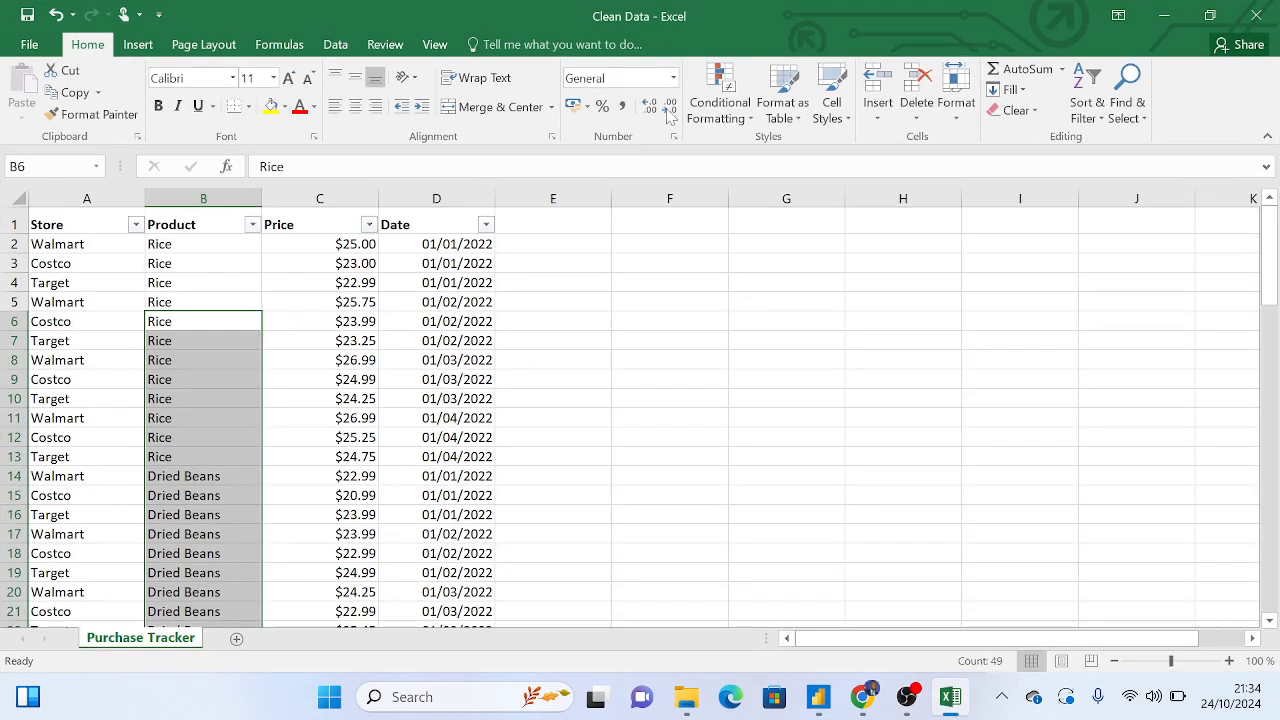
drag(736, 21, 1155, 212)
drag(972, 195, 1068, 170)
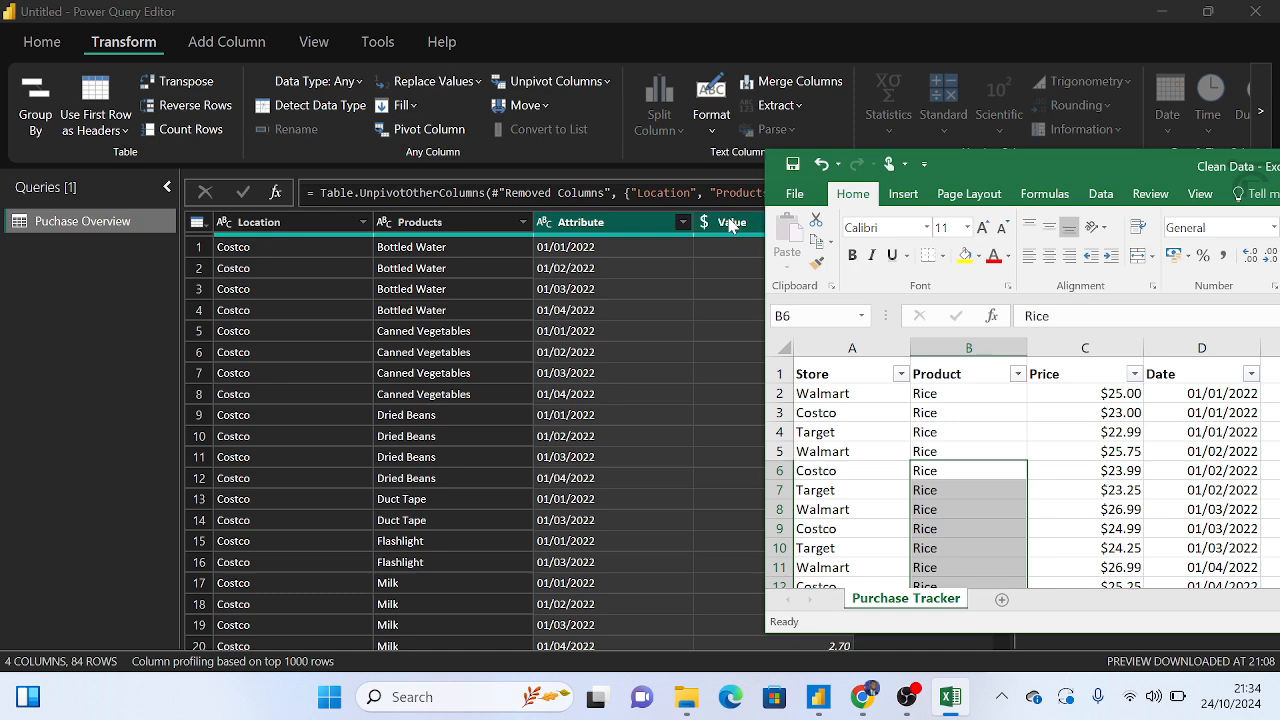
drag(980, 157, 1063, 161)
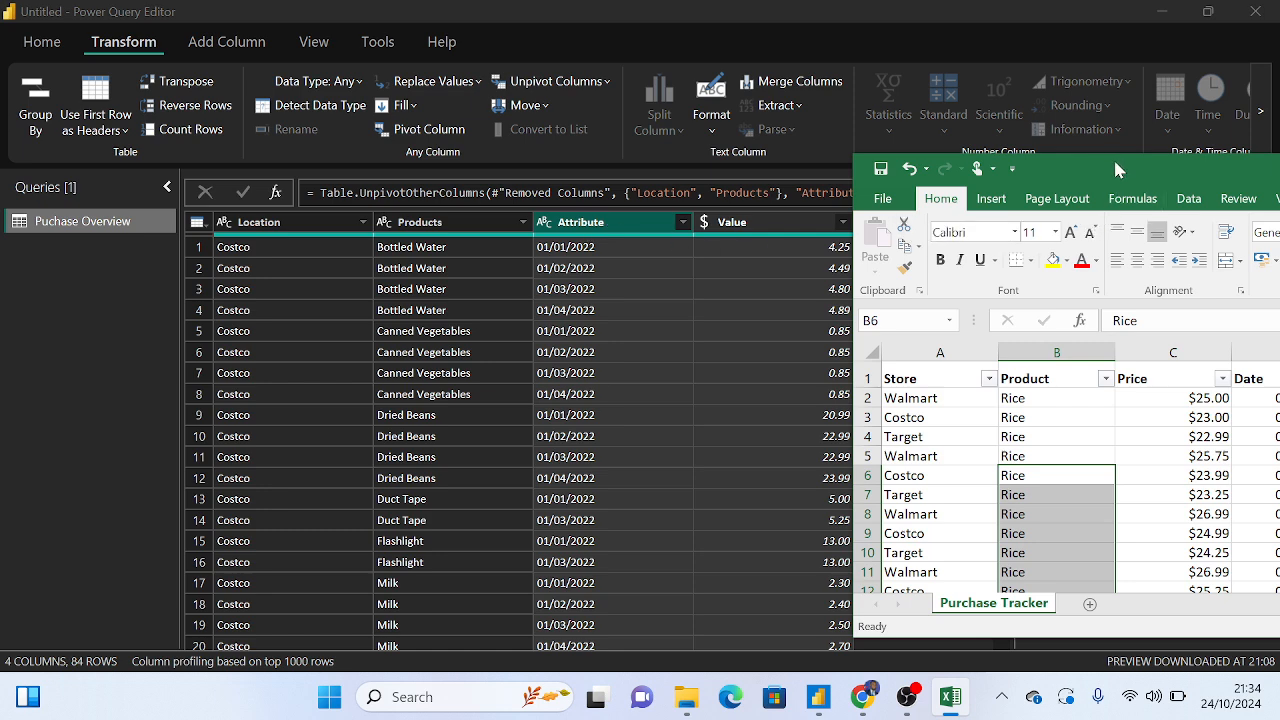
drag(1115, 158, 511, 193)
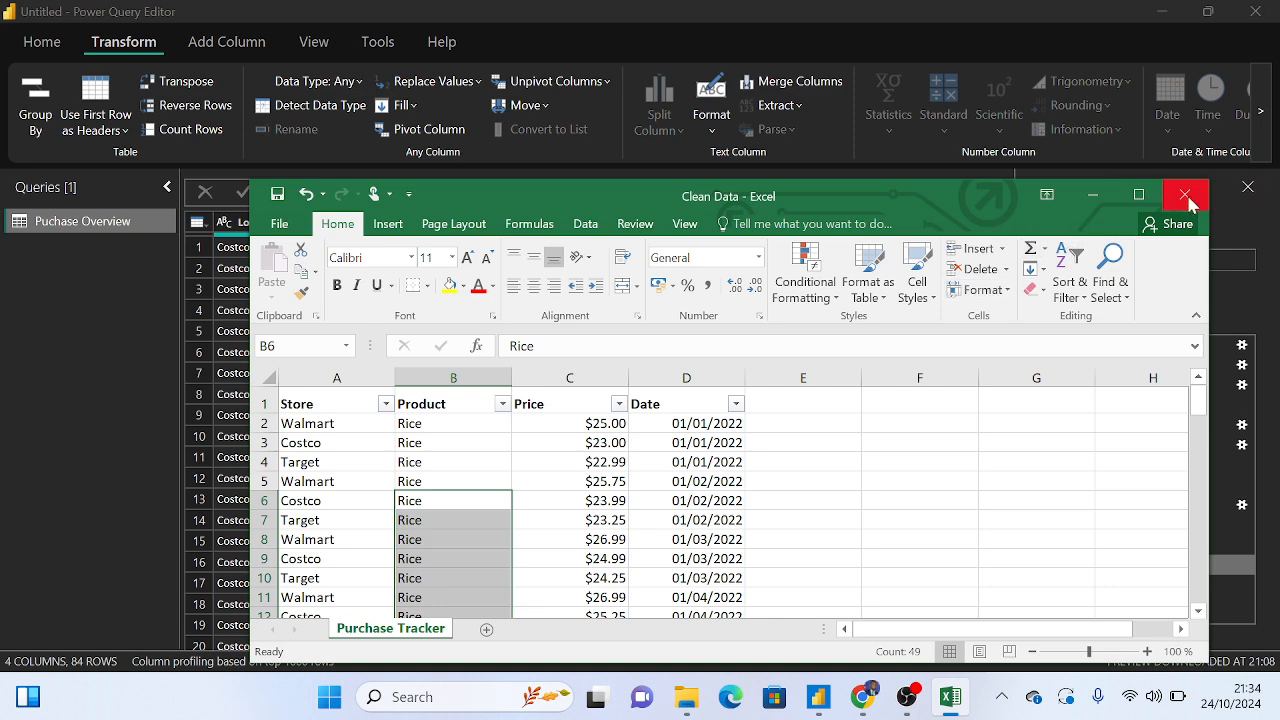
click(1093, 196)
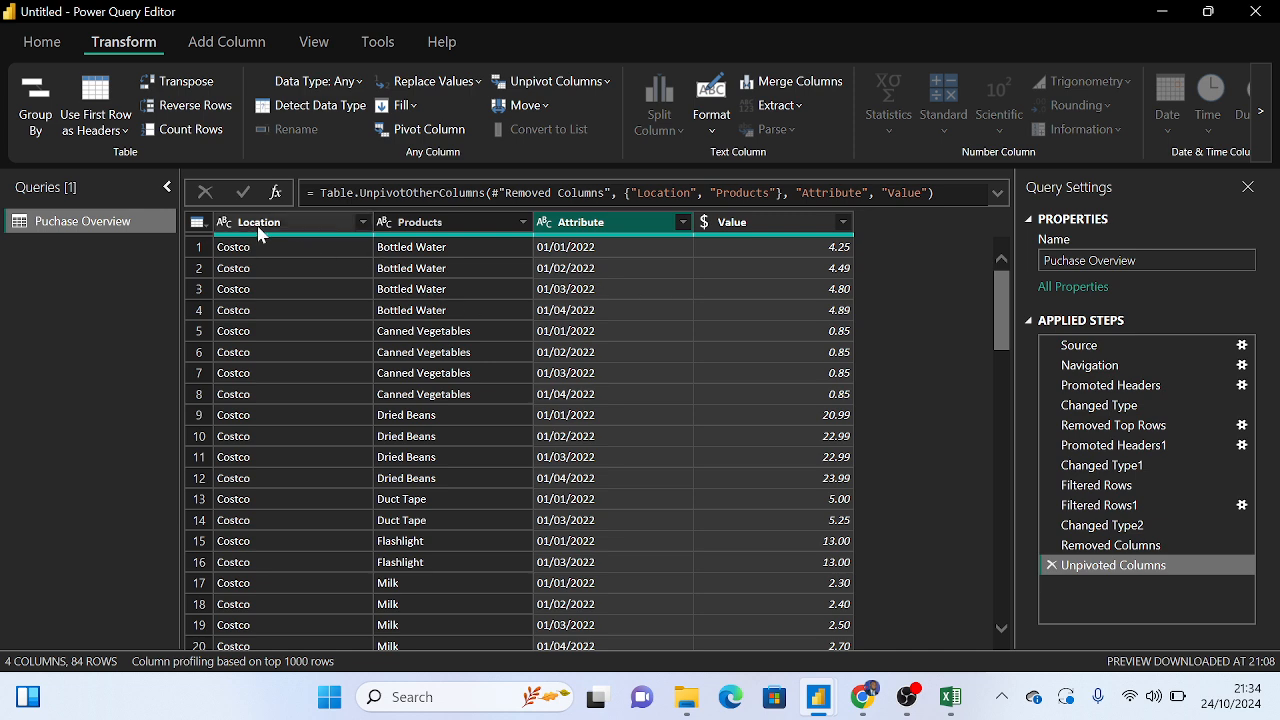
Check the order of the Store, Product, Price and Date columns in the Clean Data workbook against the query's Attribute column
click(600, 223)
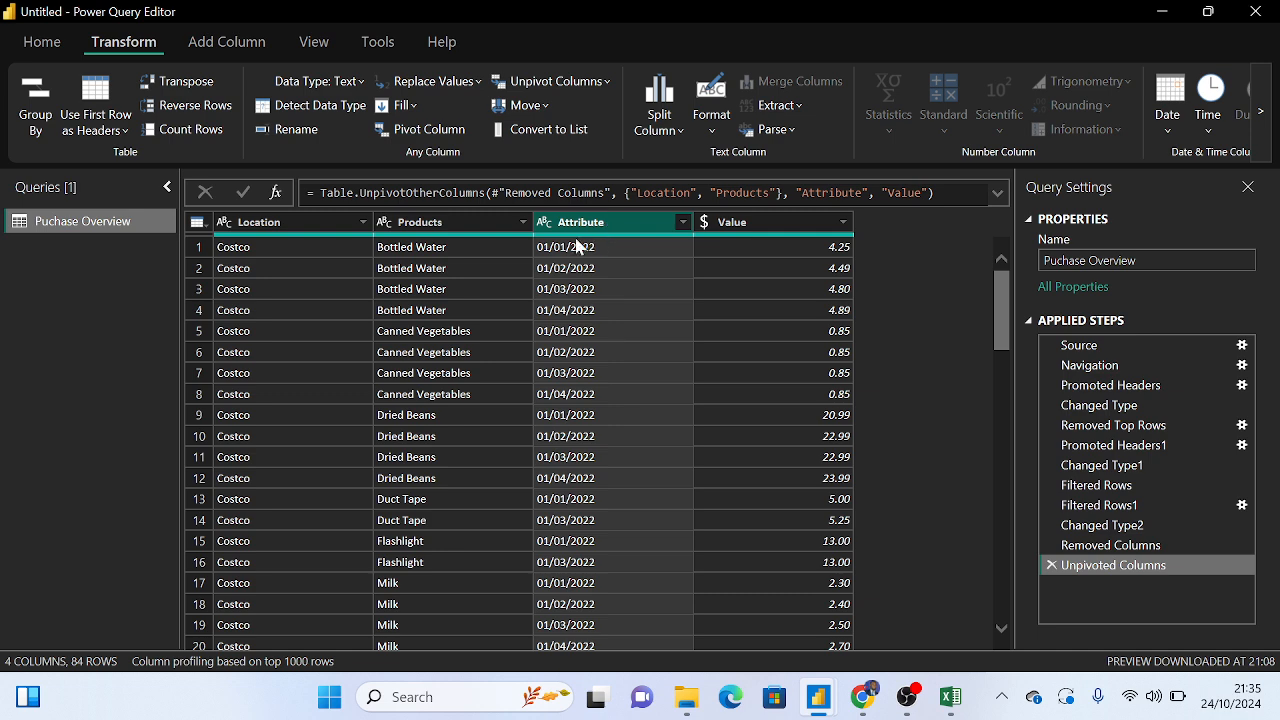
click(948, 700)
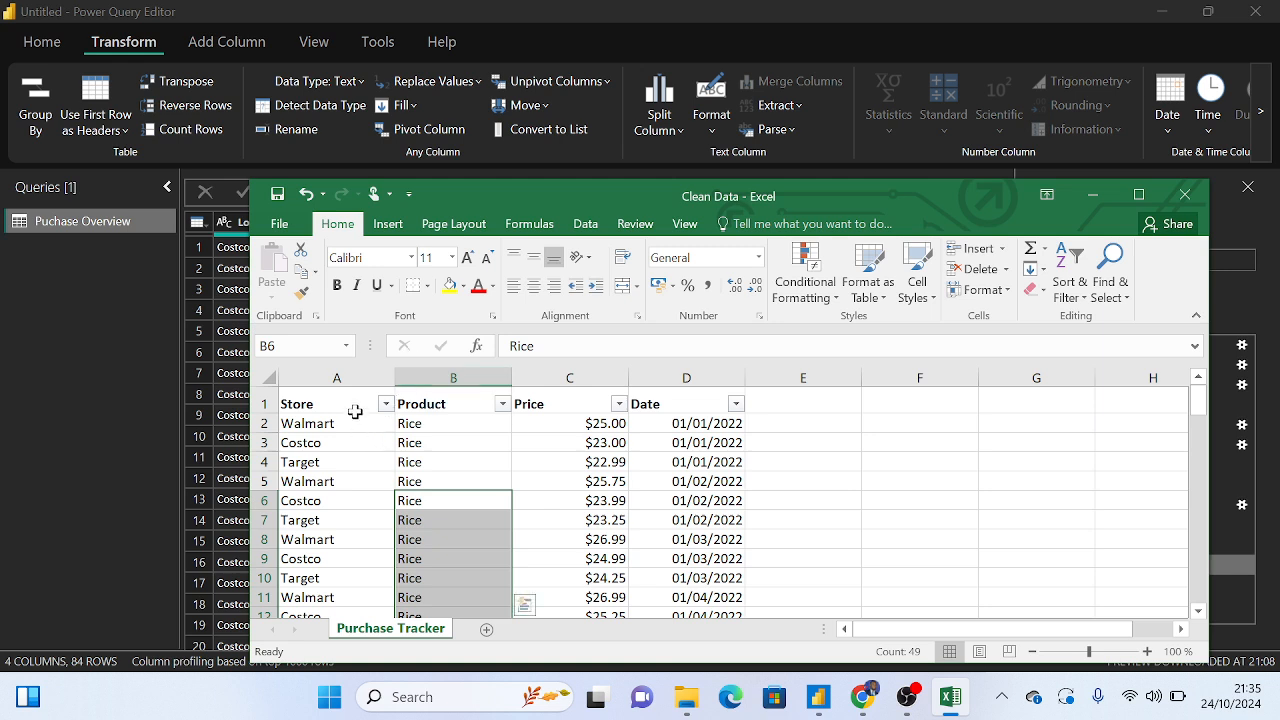
click(340, 378)
drag(395, 386, 450, 380)
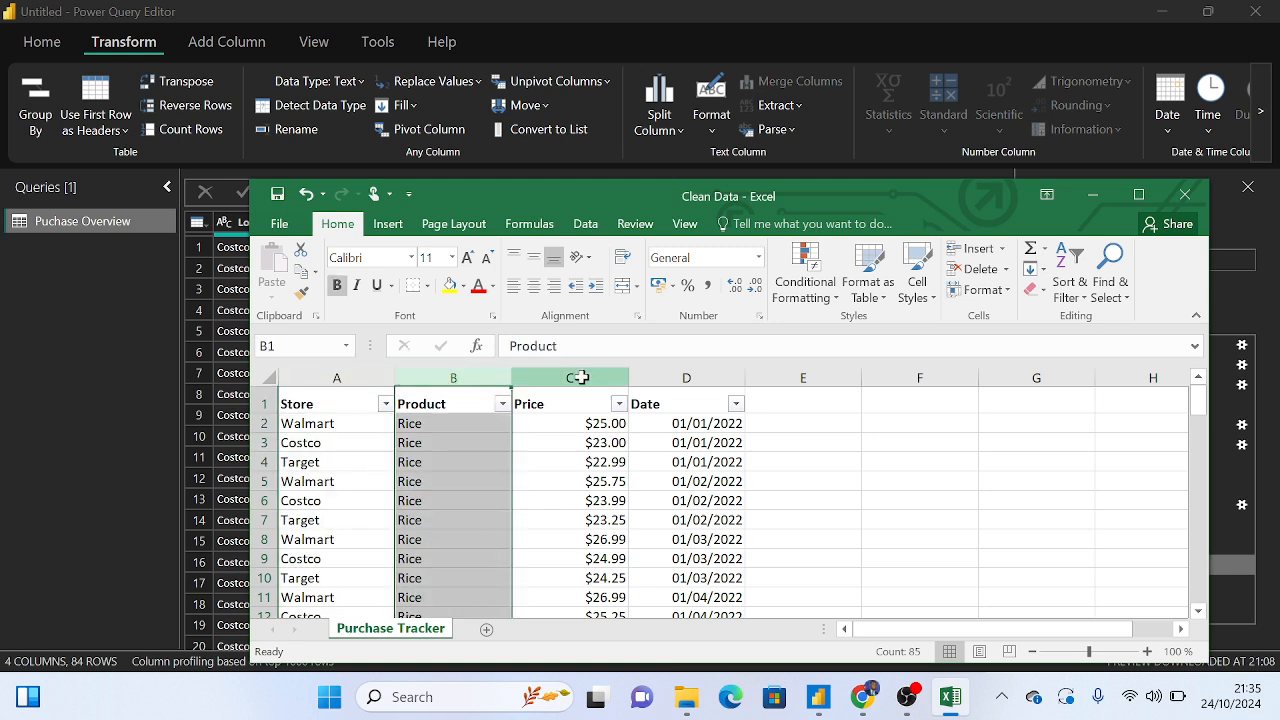
click(580, 377)
click(690, 377)
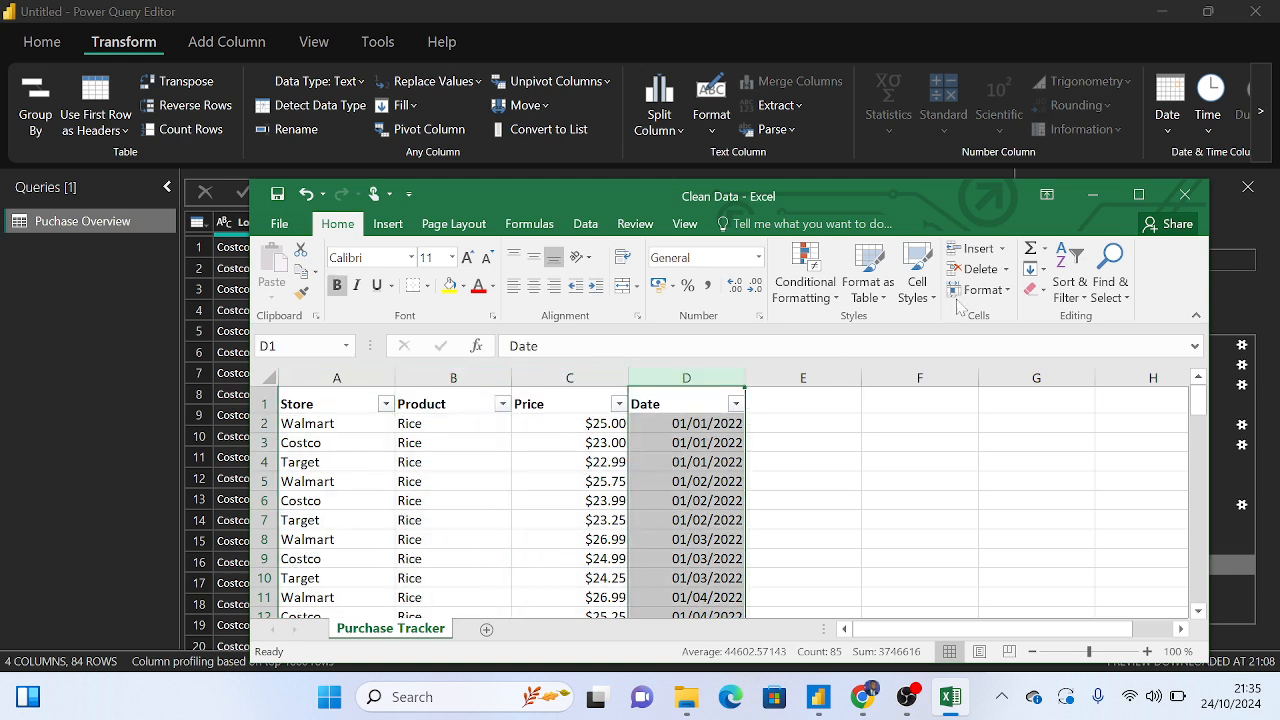
click(1093, 195)
Reorder the query columns so that Attribute comes last, after Value
mouse_move(587, 226)
mouse_down()
mouse_move(884, 222)
mouse_move(600, 222)
mouse_move(795, 230)
mouse_move(512, 236)
mouse_move(709, 240)
mouse_move(600, 237)
mouse_up()
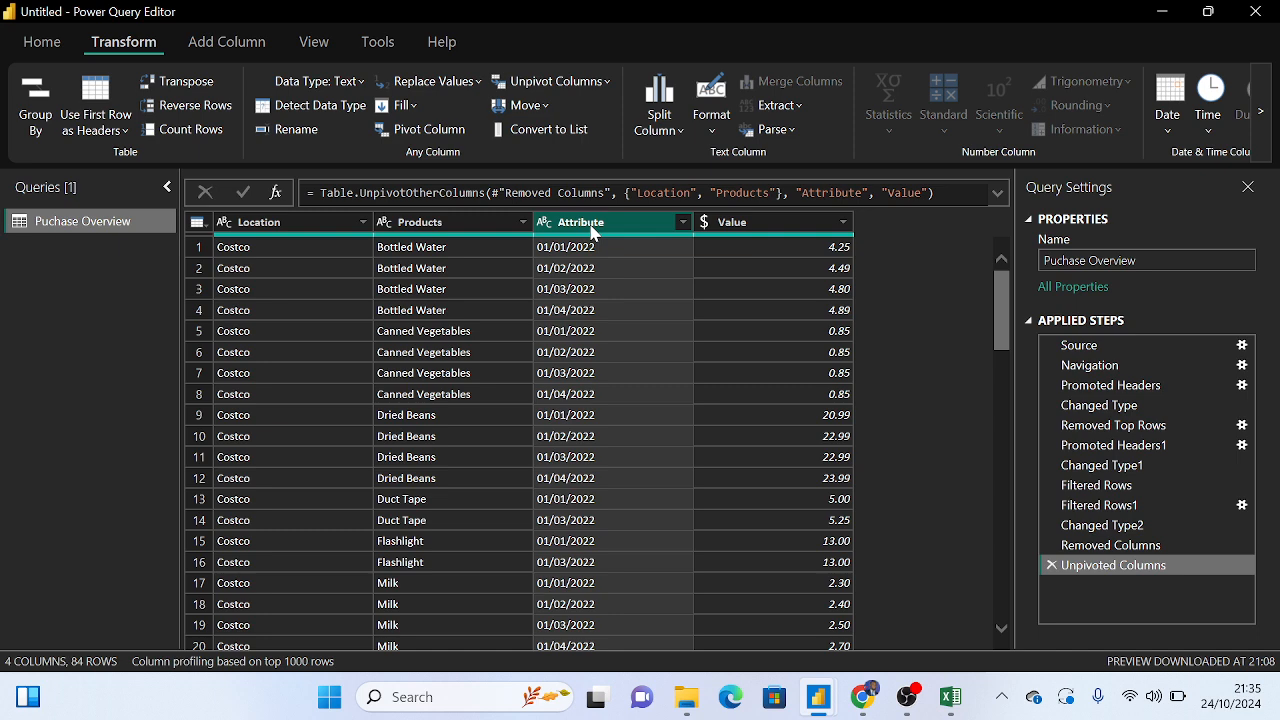
drag(591, 230, 910, 237)
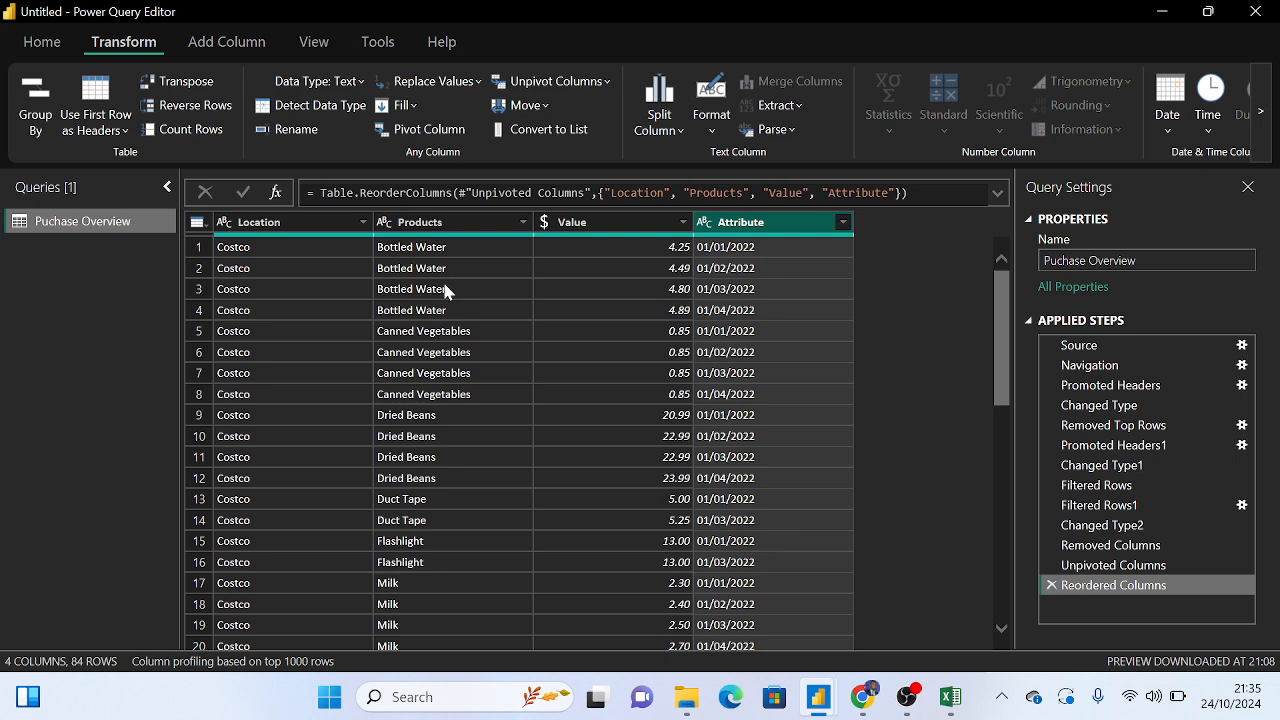
drag(766, 222, 371, 244)
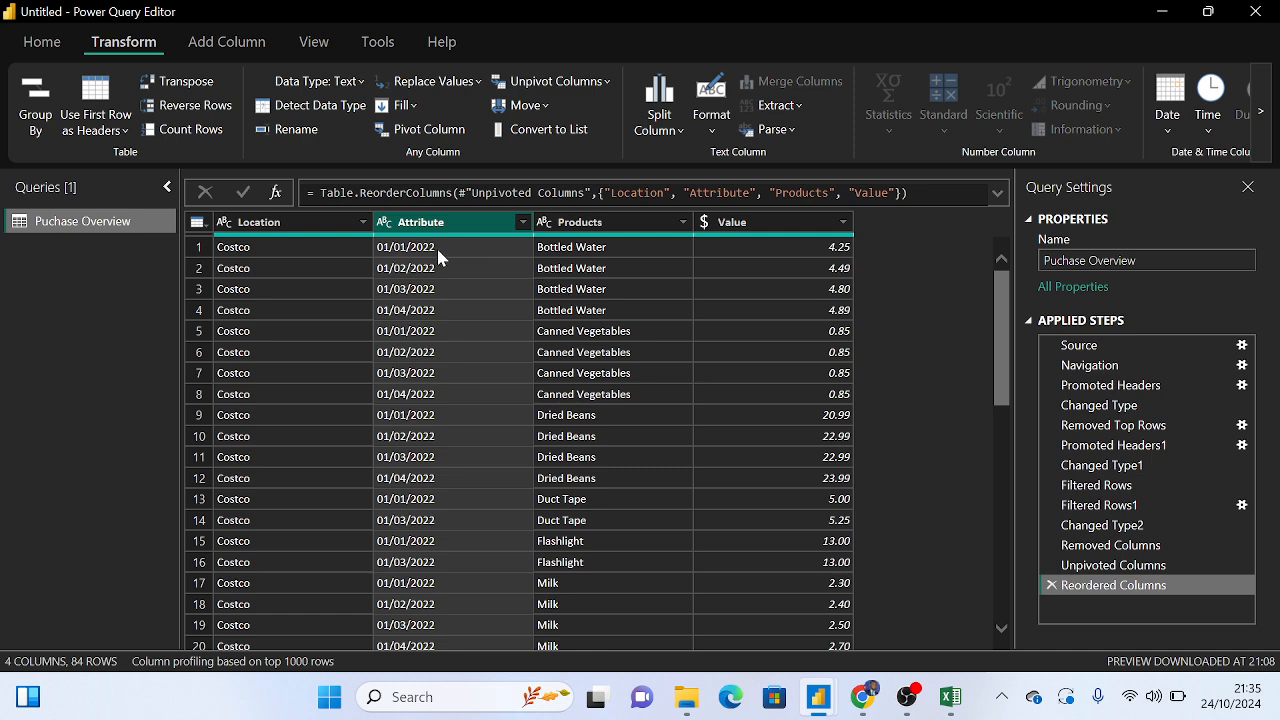
drag(434, 229, 866, 229)
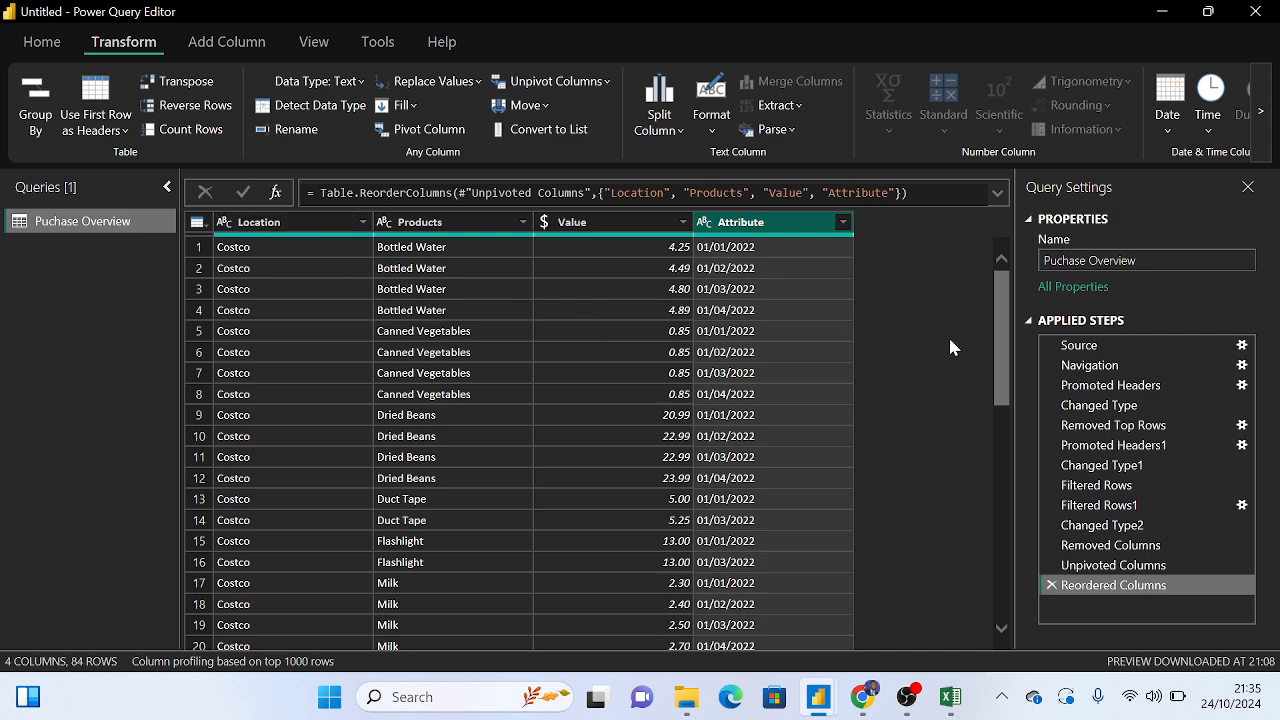
Rename the query's Location column to Store
click(265, 229)
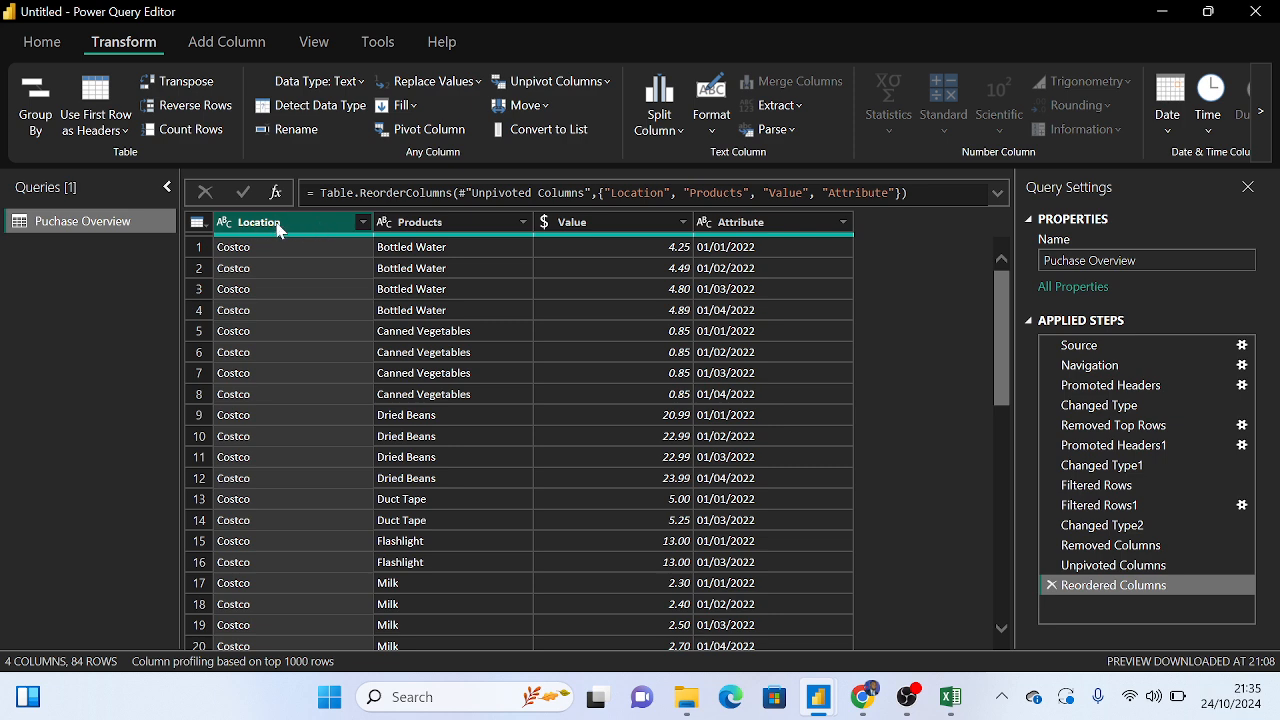
double_click(278, 229)
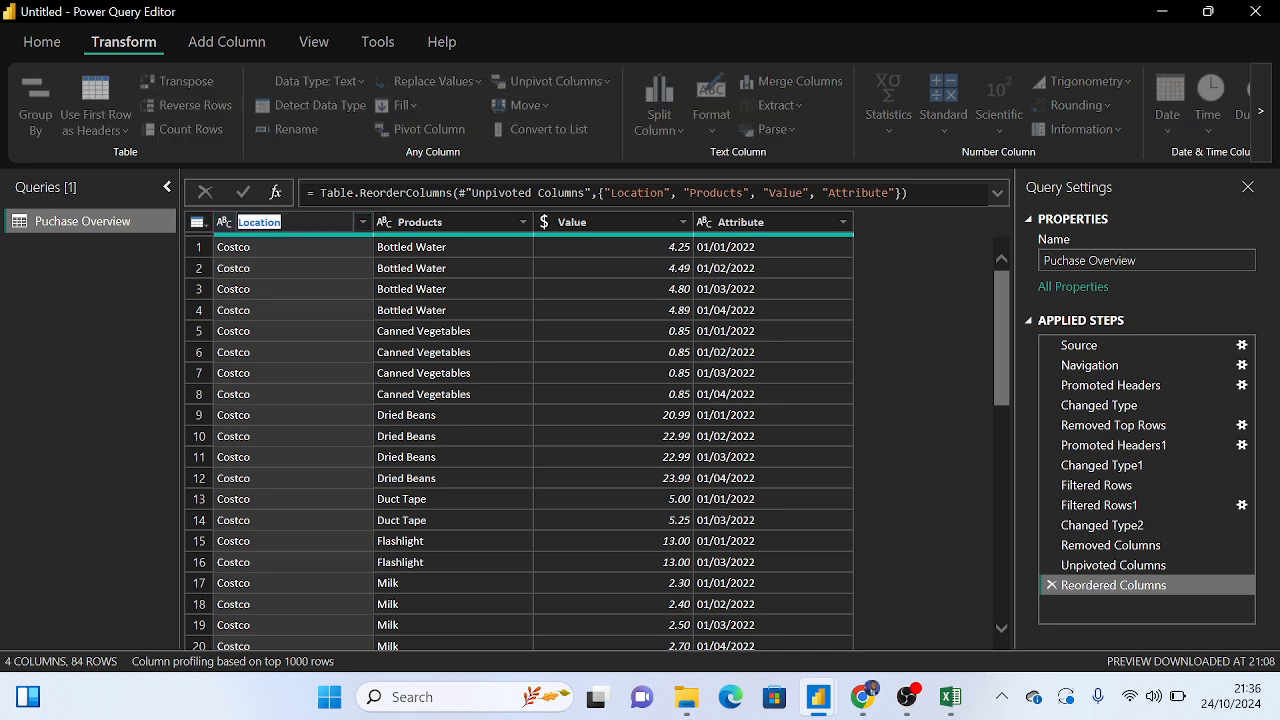
key(BackSpace)
text(Store)
key(Return)
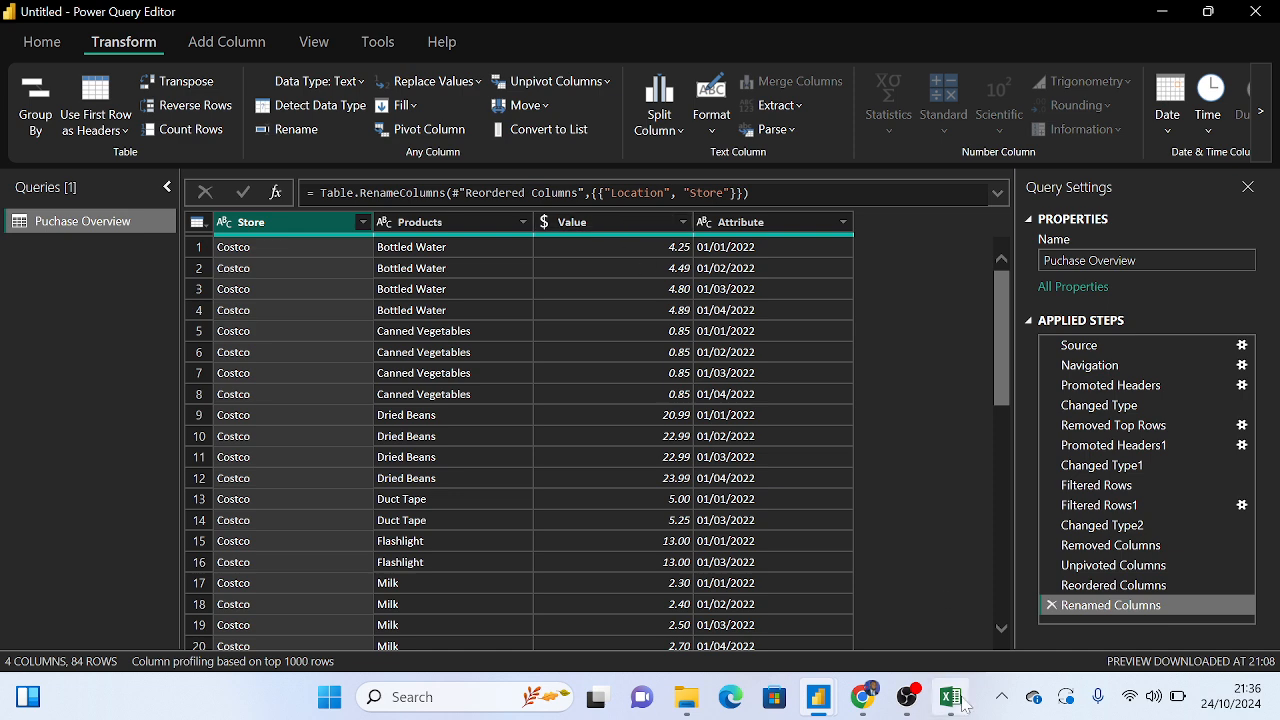
Check the column headers in the Clean Data workbook in Excel, then rename the query's Value column to Price
click(886, 523)
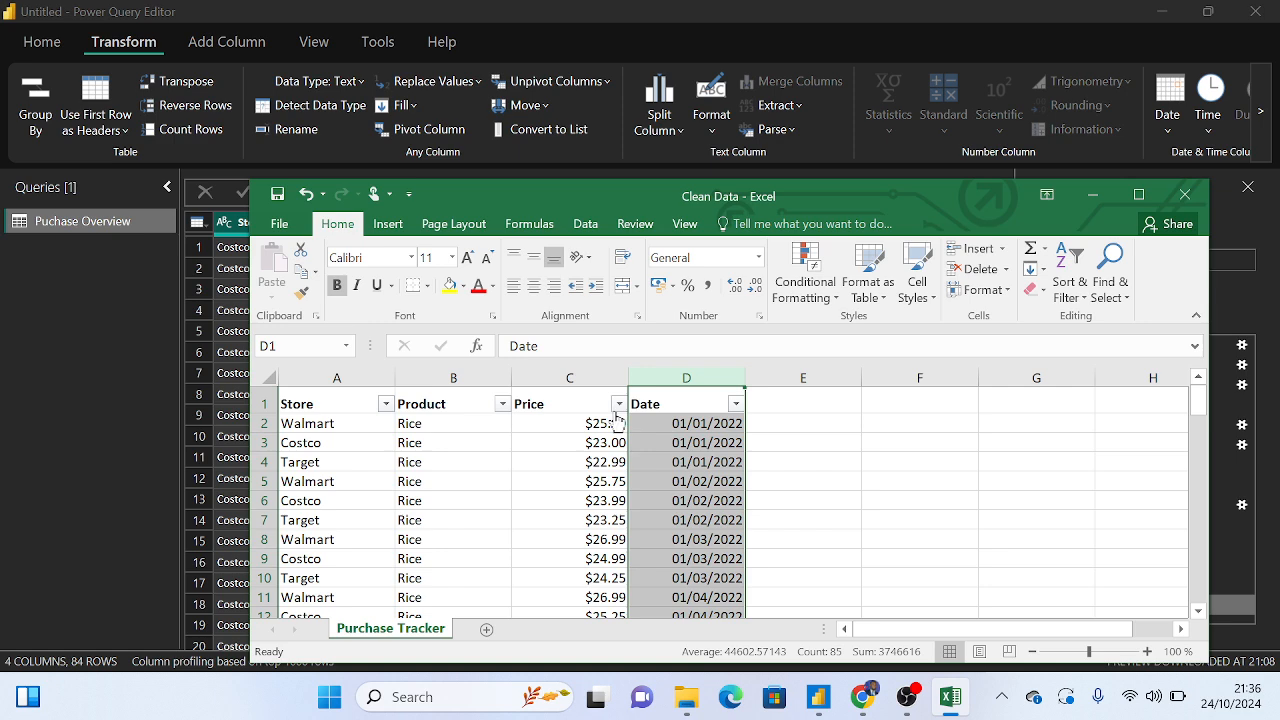
click(1092, 194)
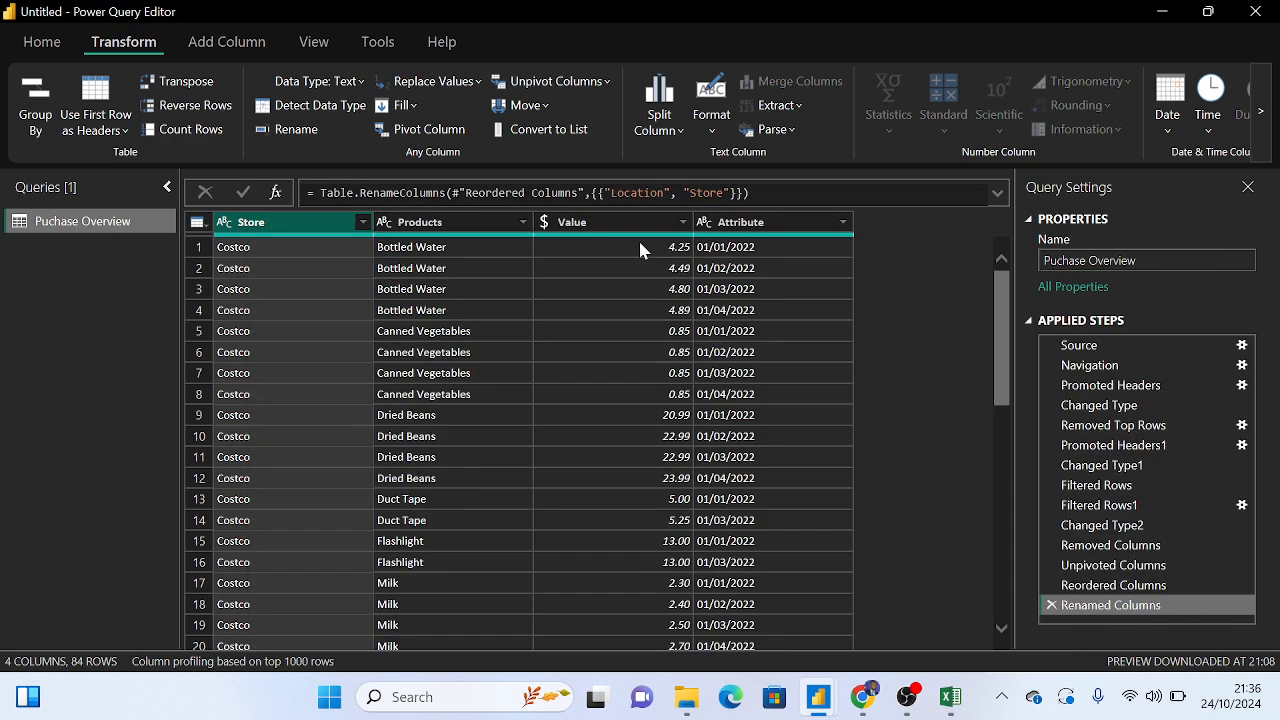
double_click(598, 224)
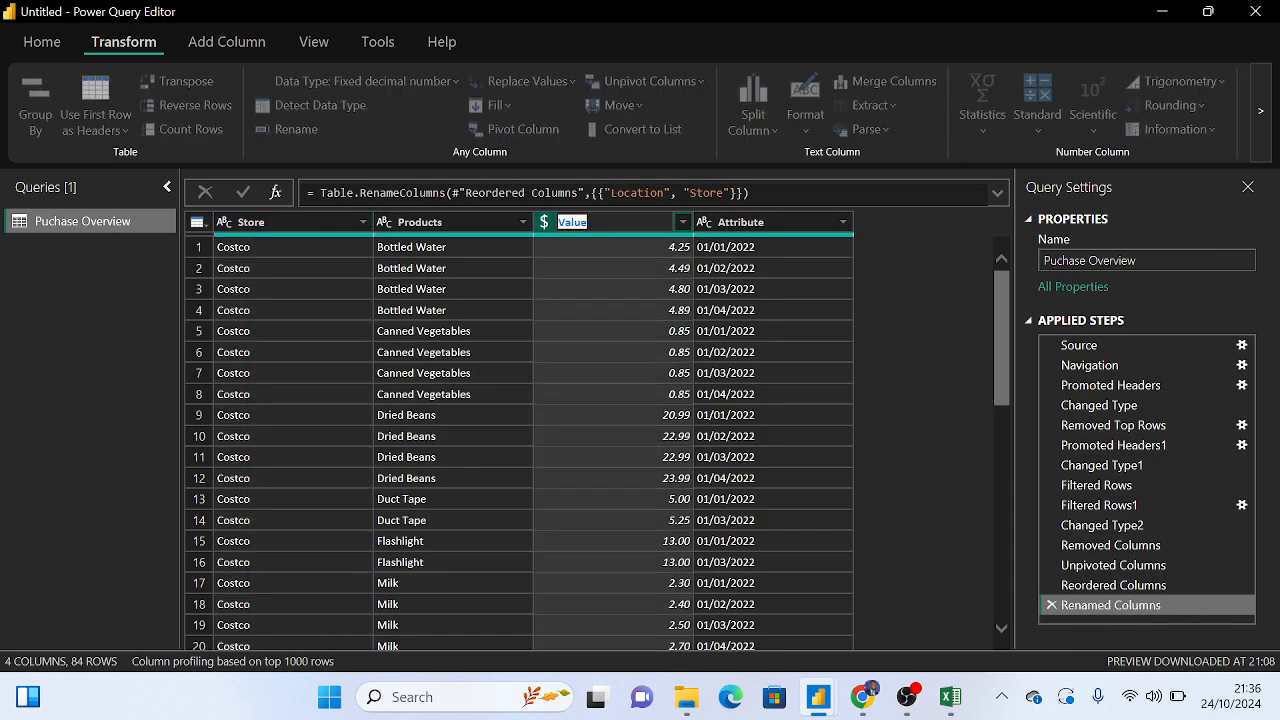
text(Price)
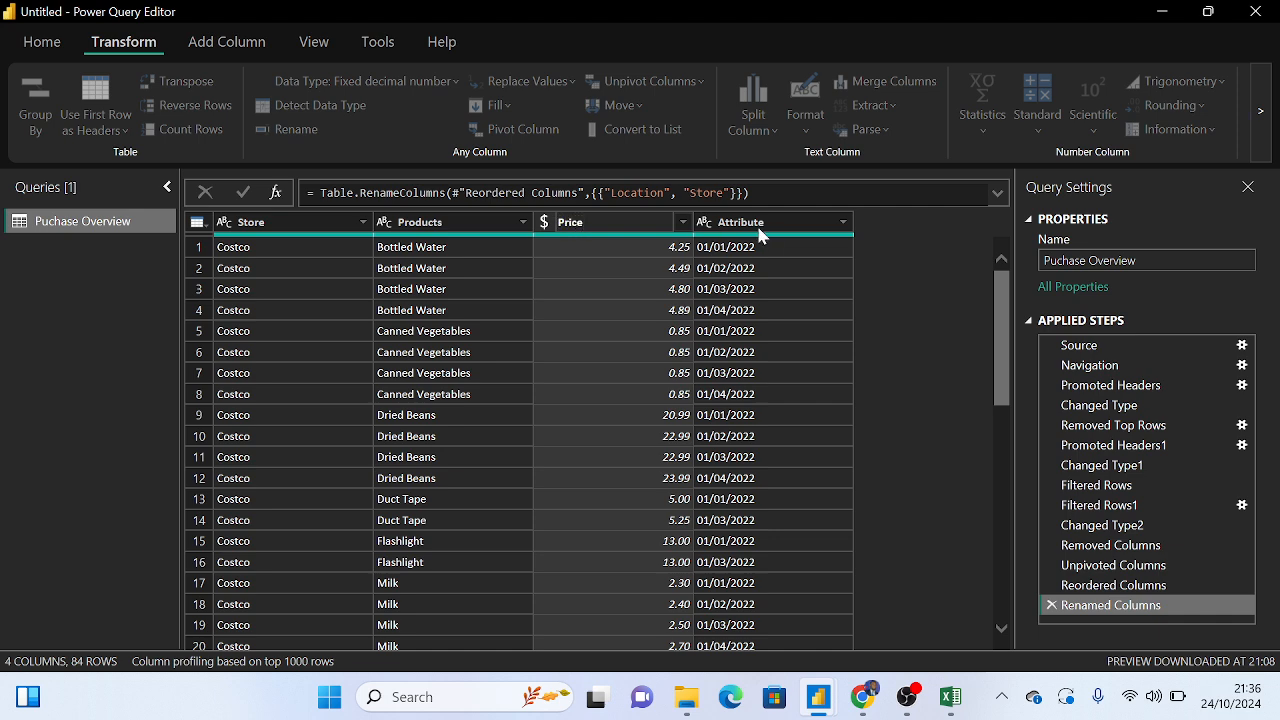
key(Escape)
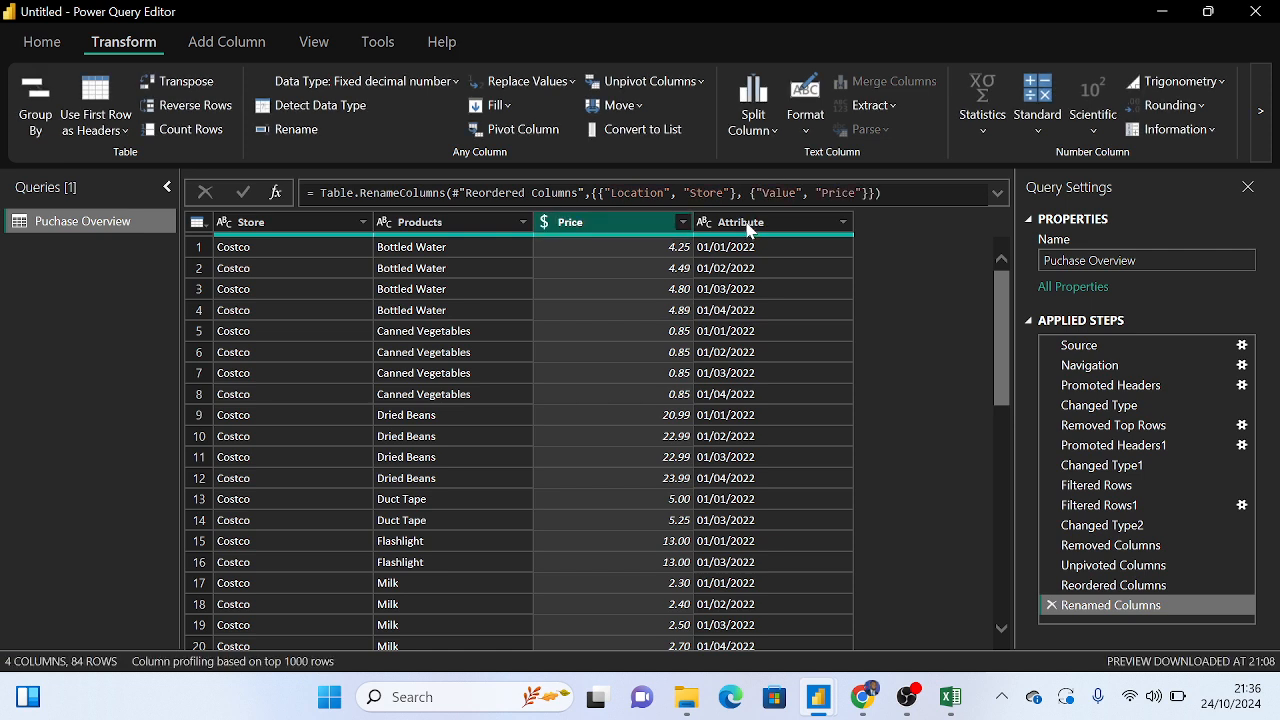
Rename the query's Attribute column to Date
double_click(748, 228)
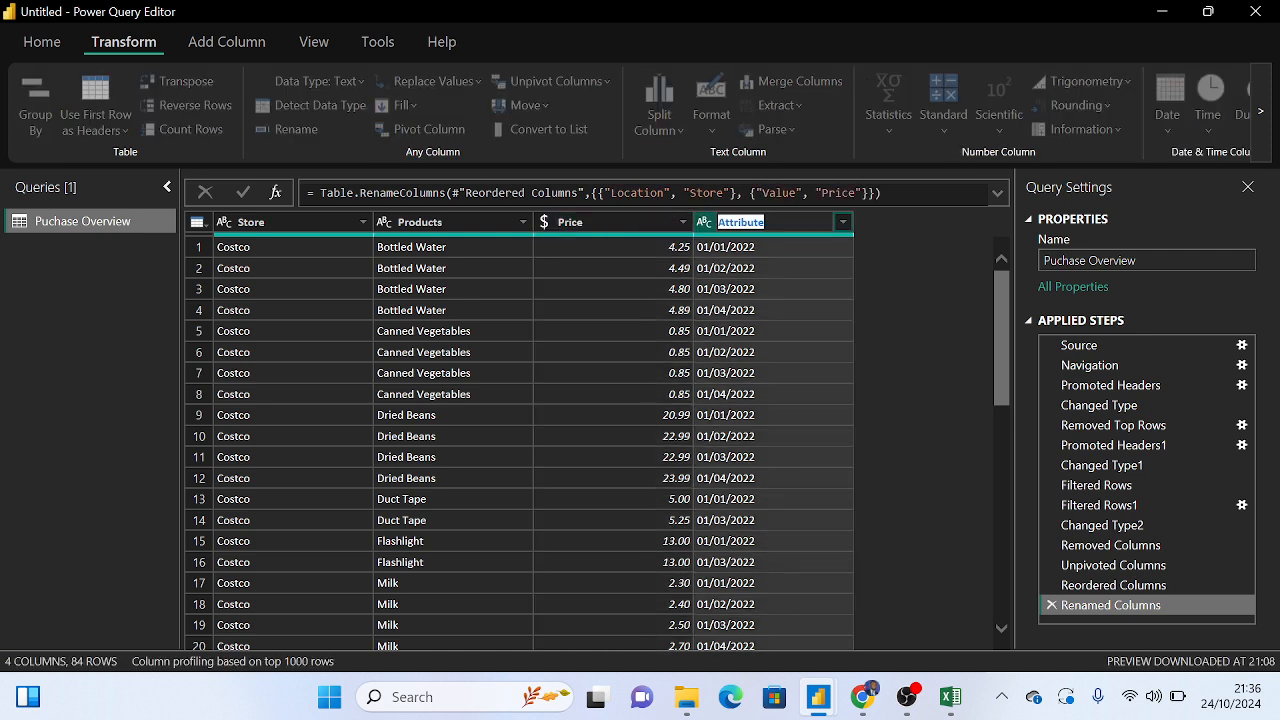
text(Dates)
key(BackSpace)
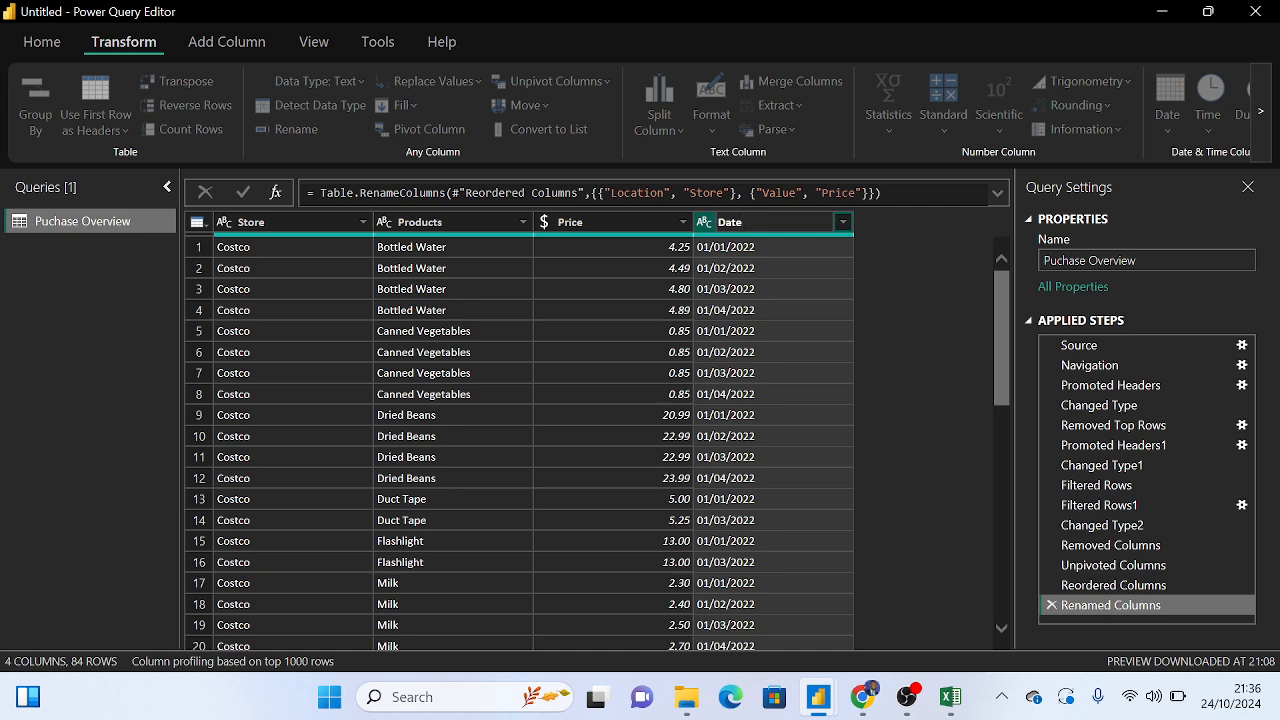
click(931, 238)
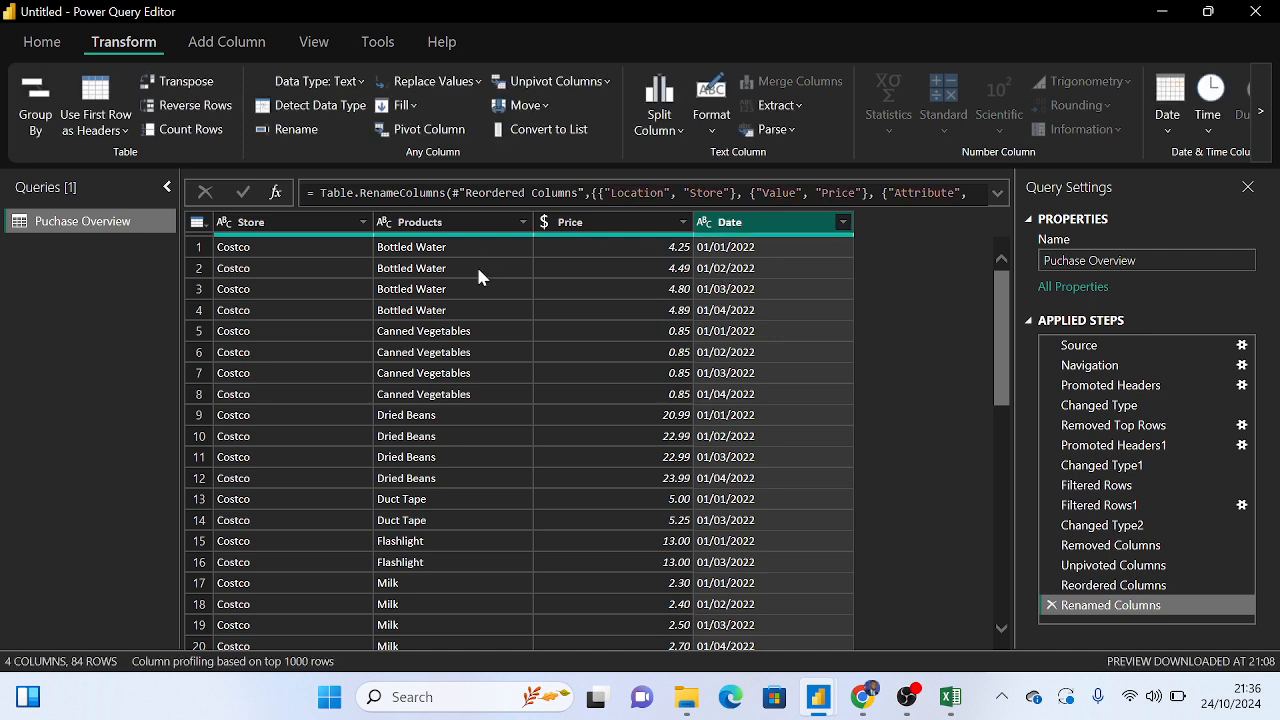
Set the Date column's data type to Date and look through the converted rows down to the last Walmart entries
click(705, 224)
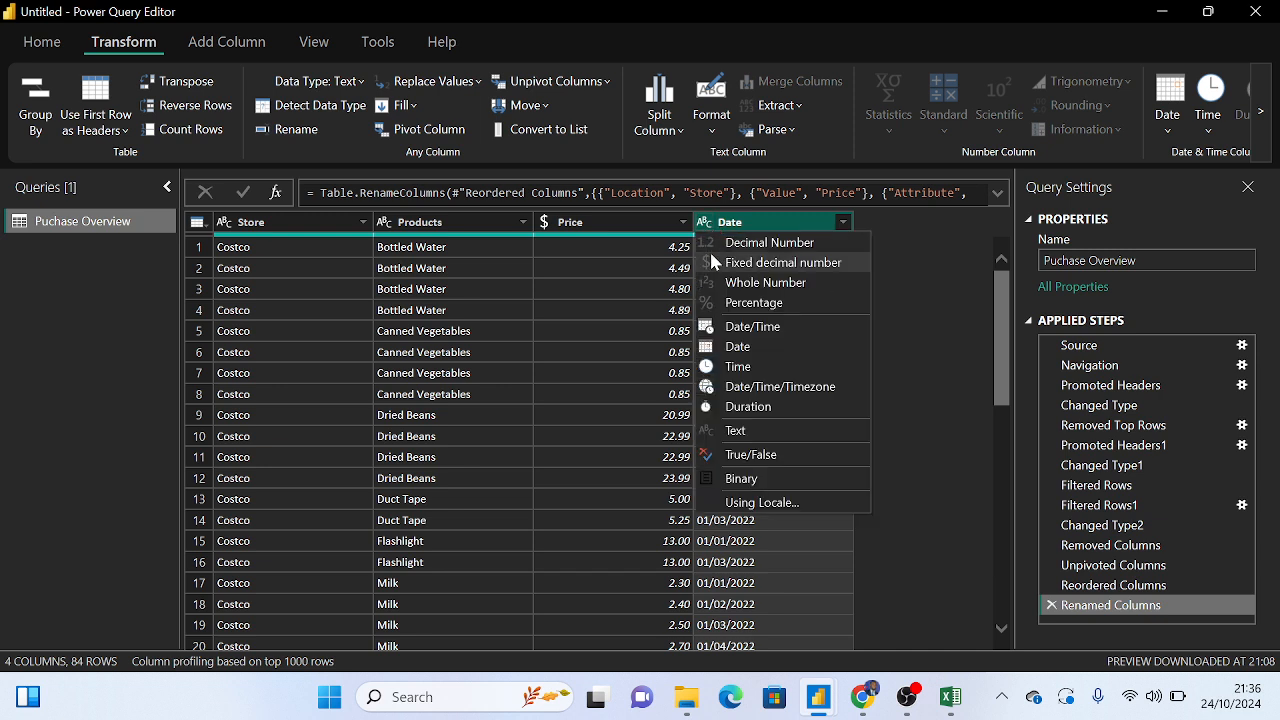
click(737, 348)
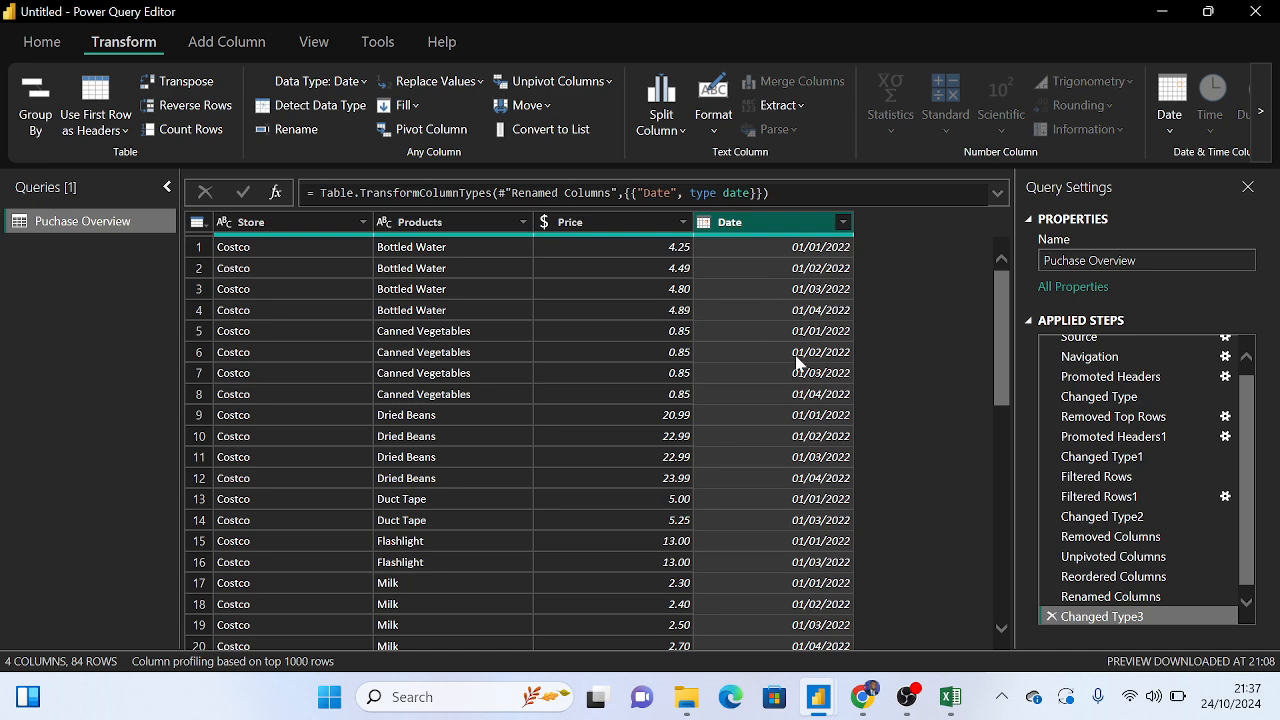
scroll(797, 362, down, 7)
scroll(831, 483, up, 7)
scroll(607, 508, down, 15)
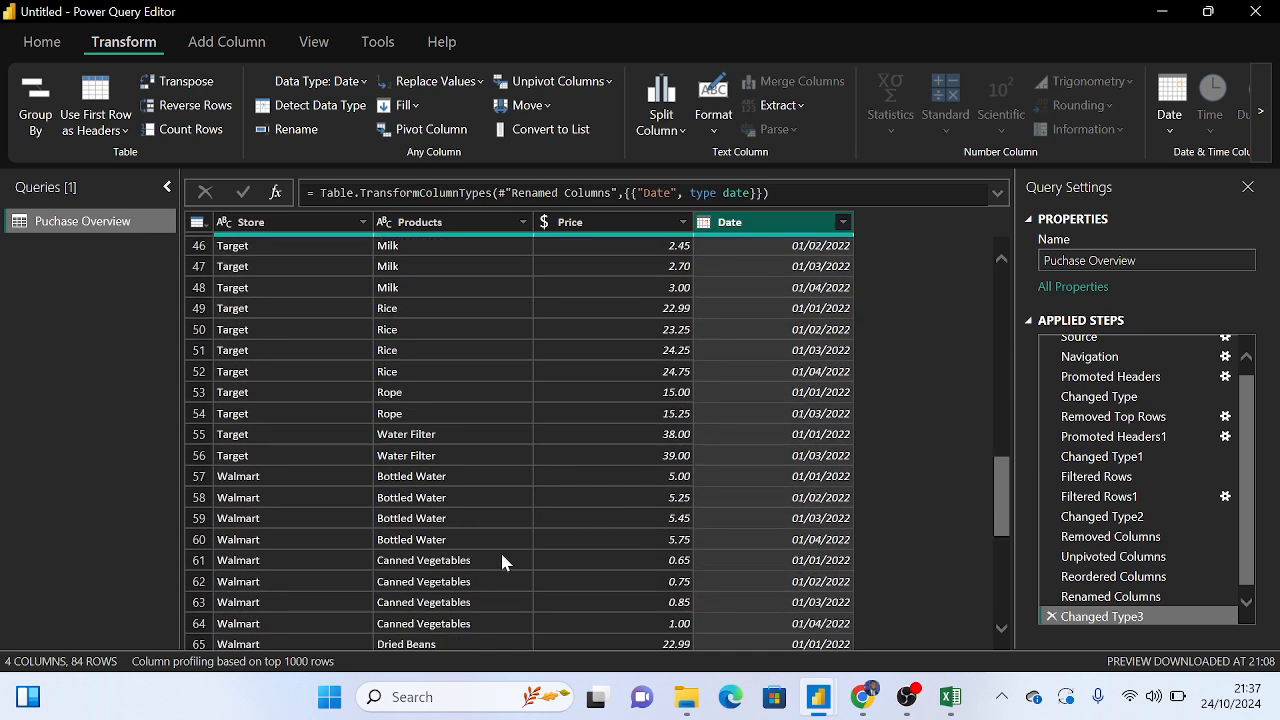
scroll(520, 556, down, 6)
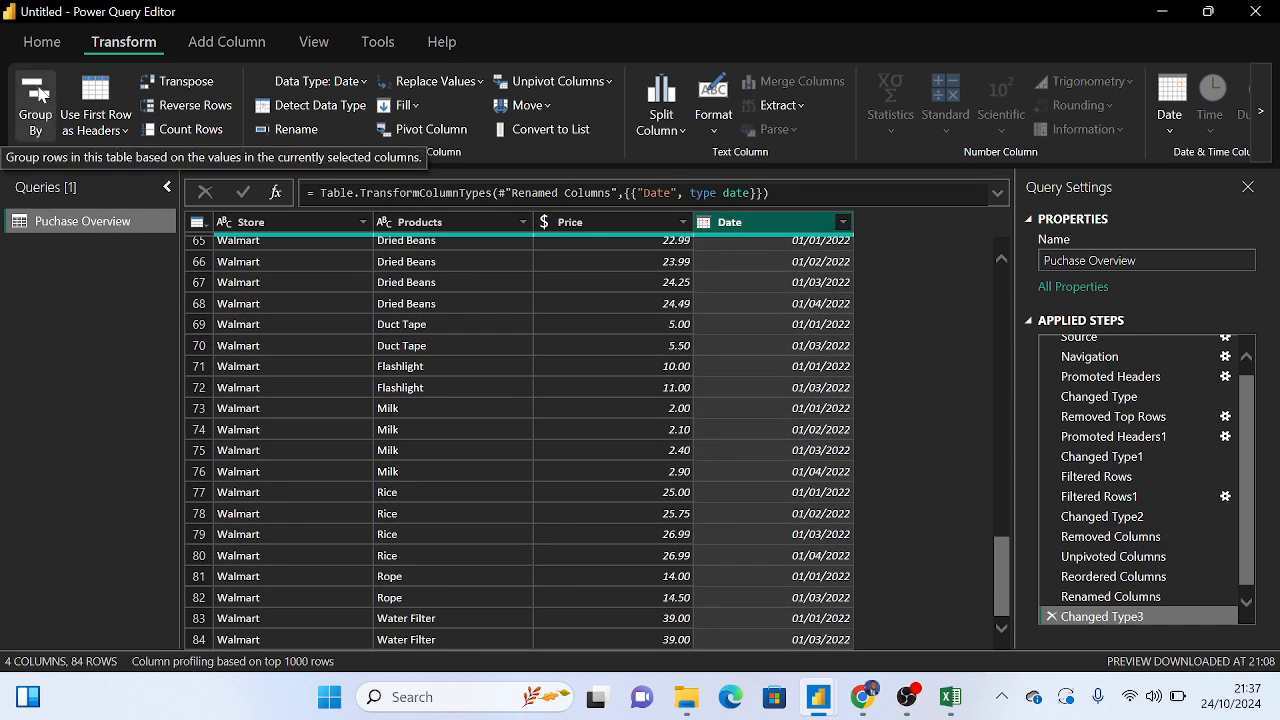
Apply the query changes and close the Power Query Editor, returning to the Power BI report
click(50, 46)
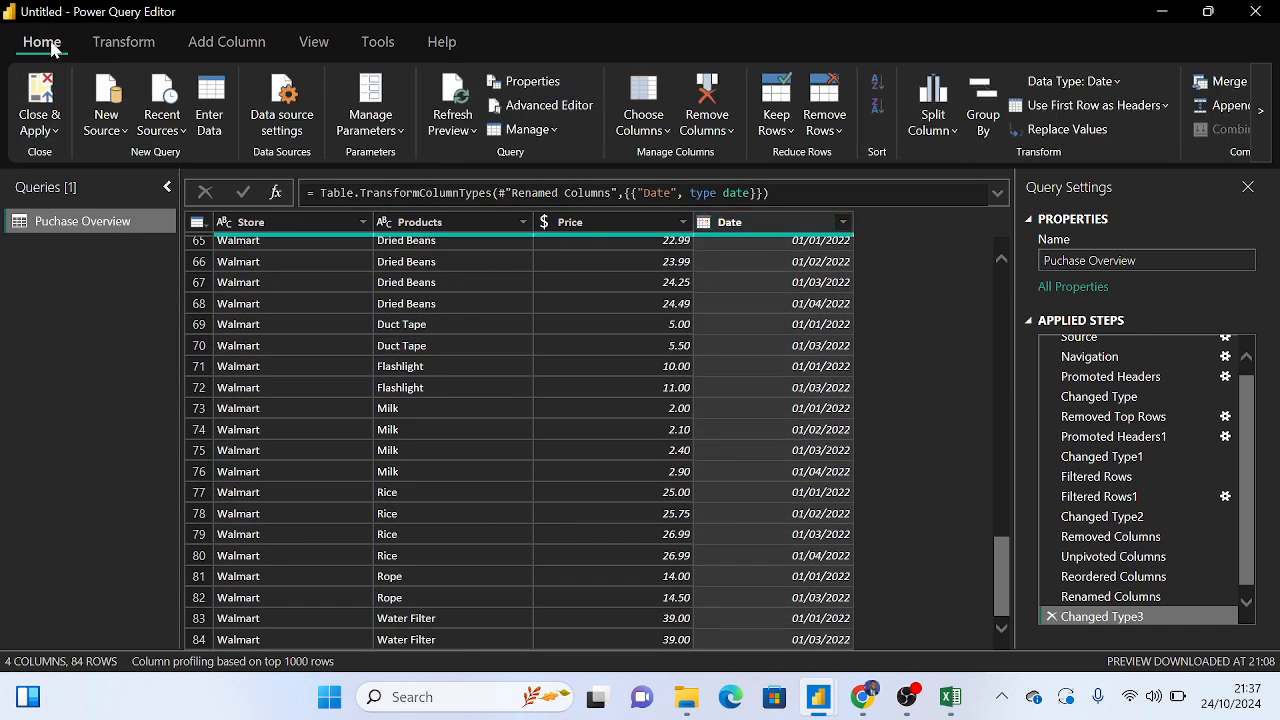
click(38, 132)
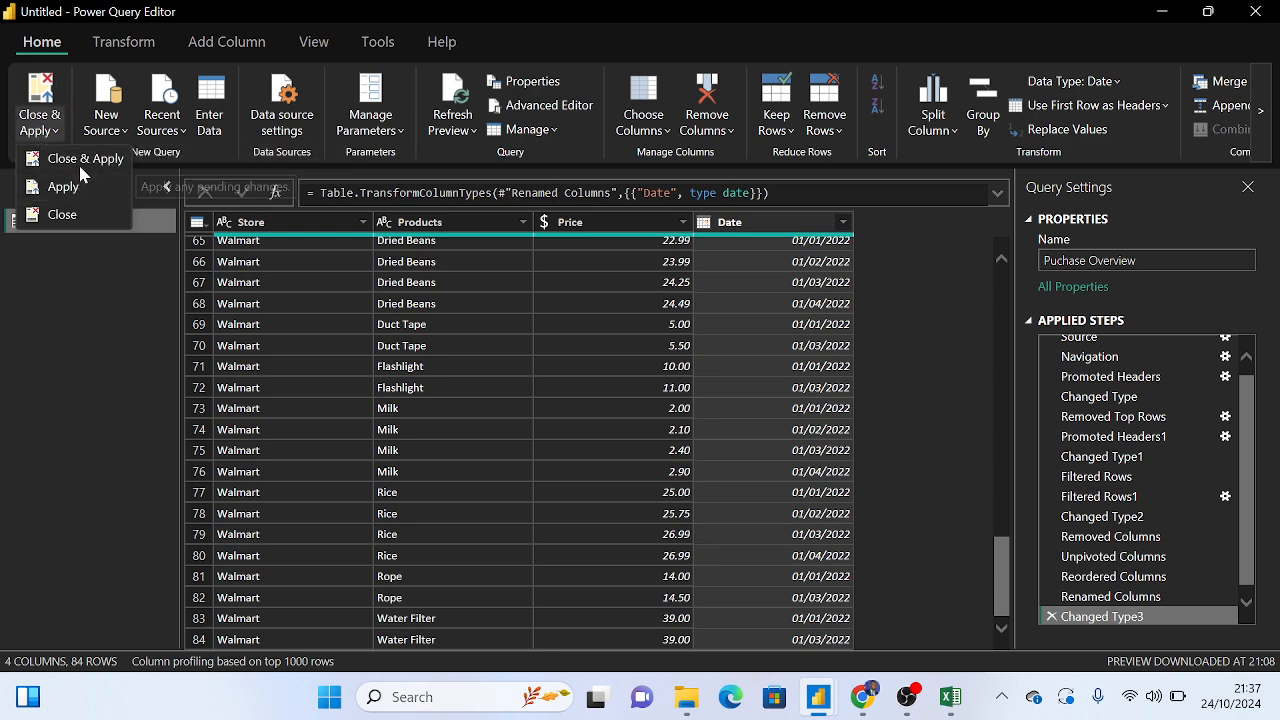
click(78, 155)
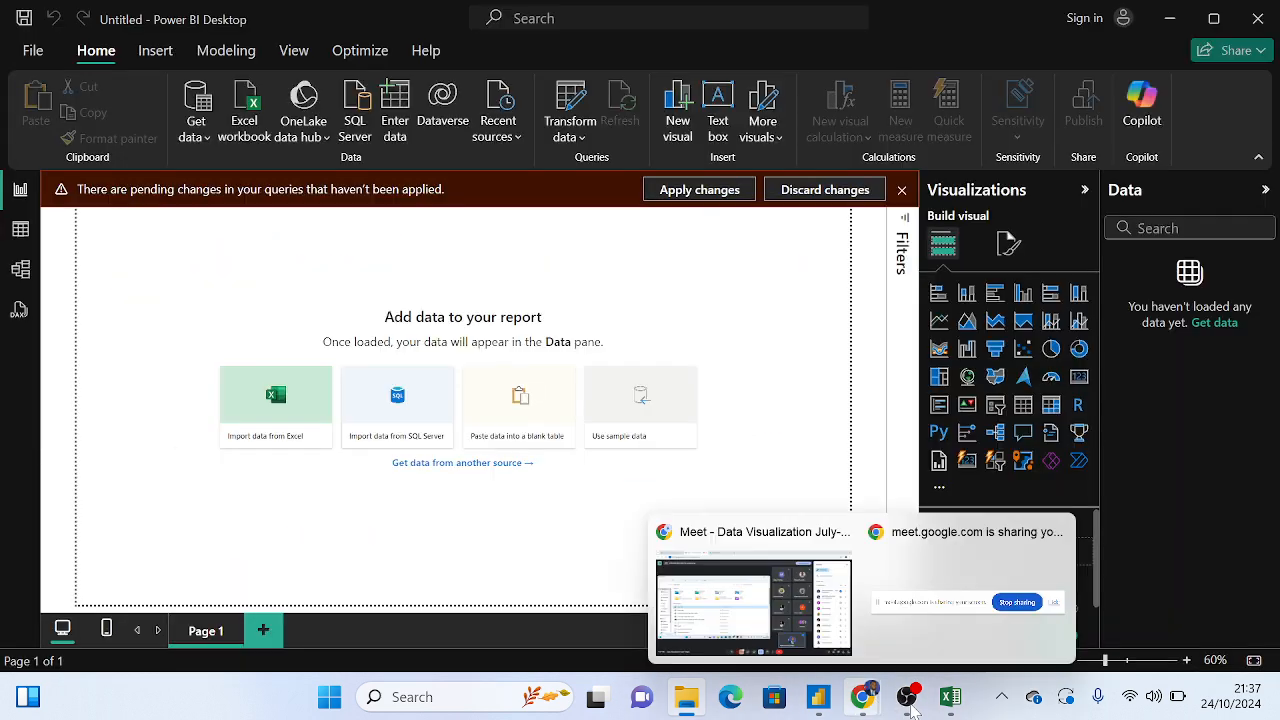
mouse_move(822, 705)
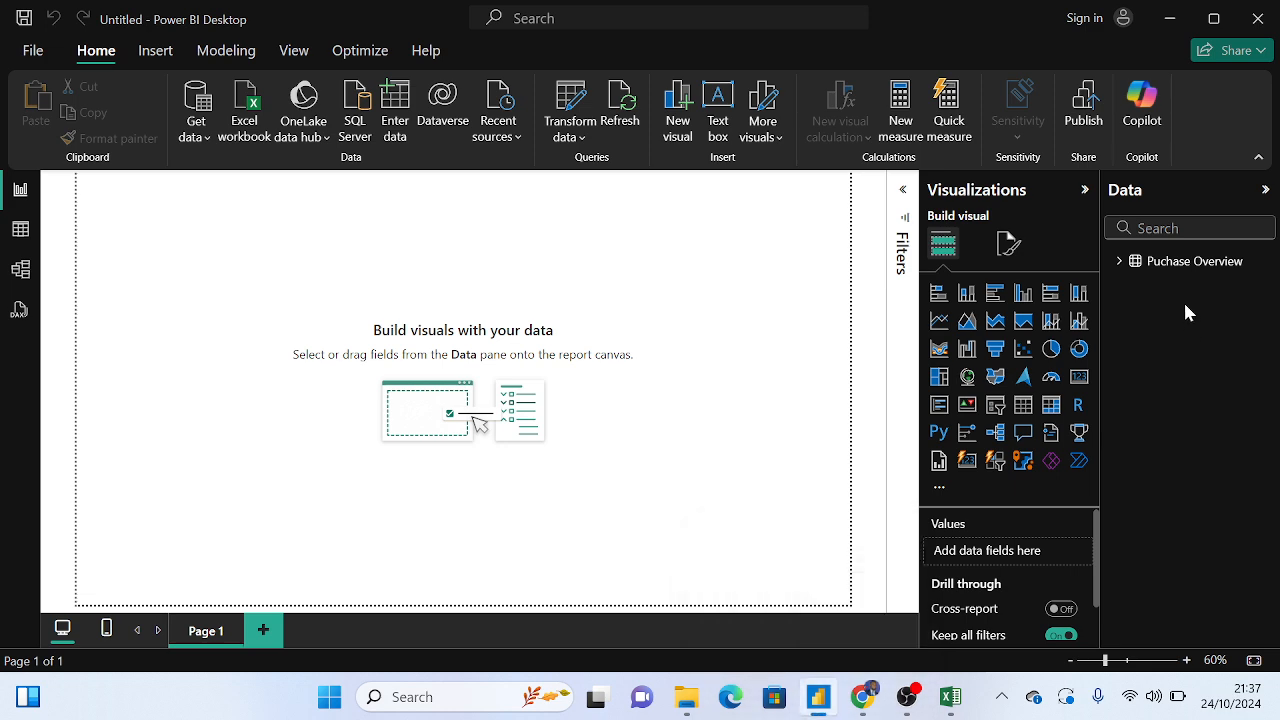
Examine the loaded Puchase Overview table's rows in the table view and its list of fields
click(1119, 261)
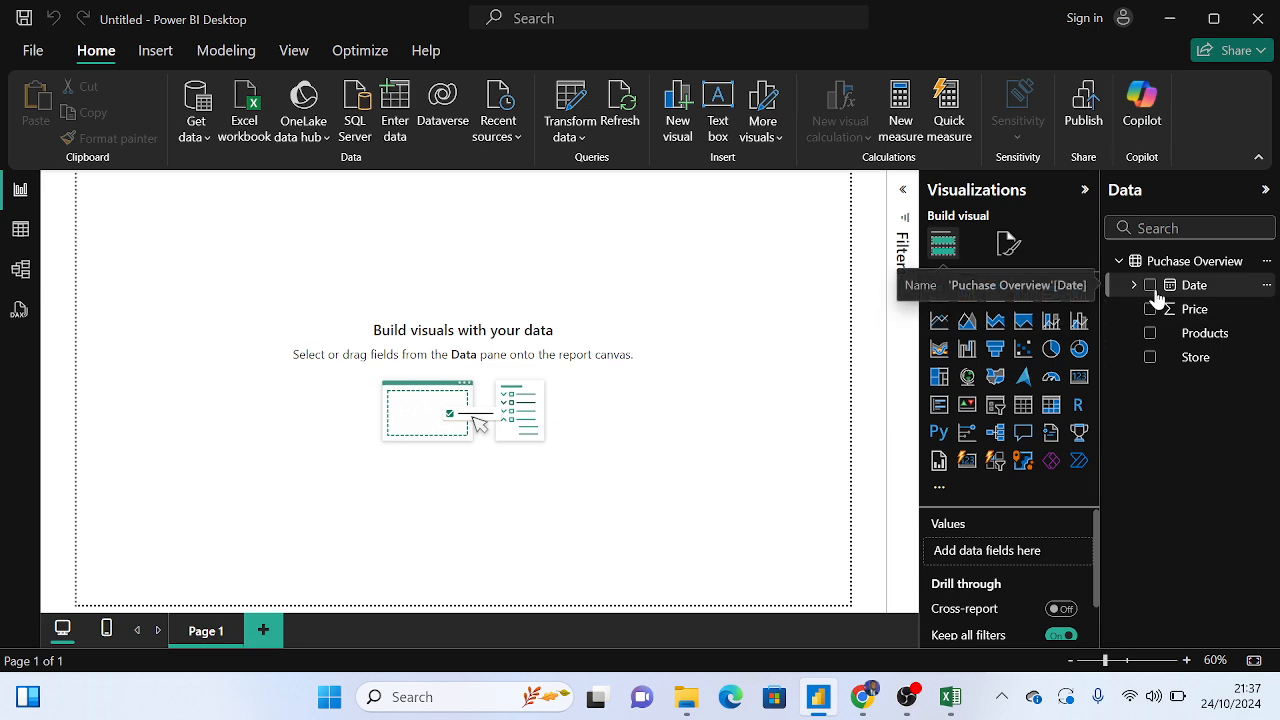
click(18, 233)
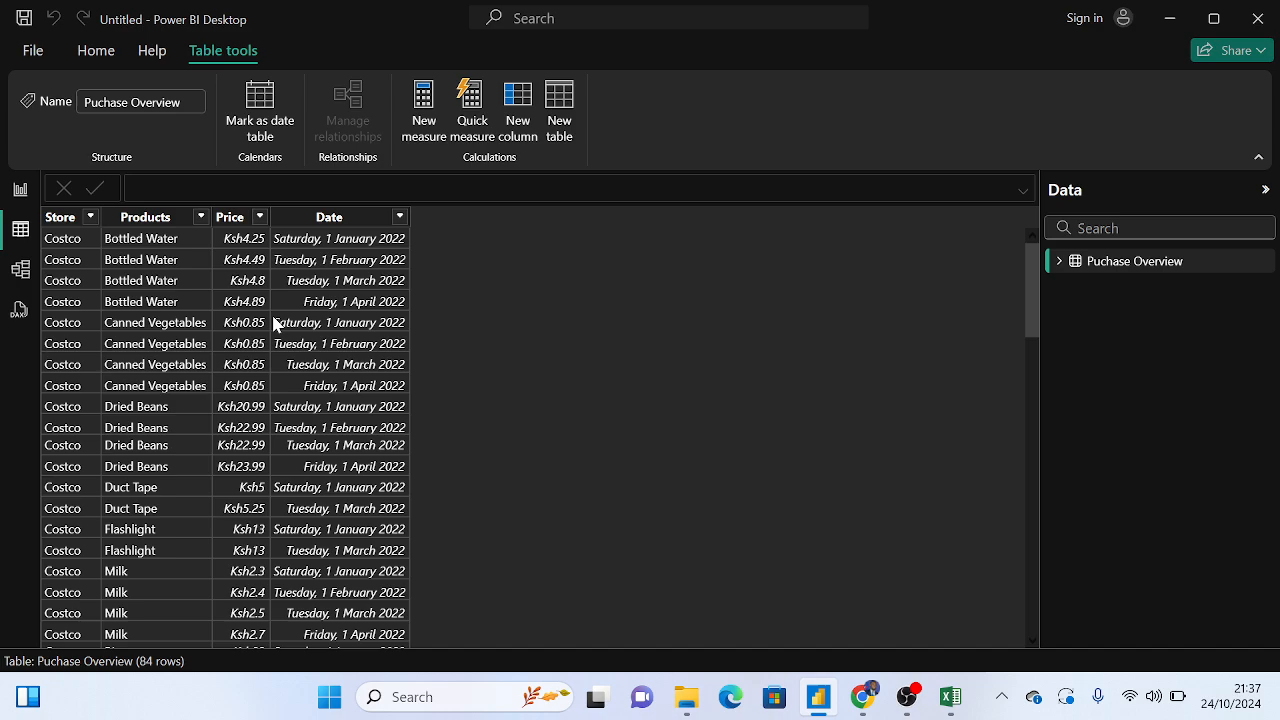
scroll(300, 345, down, 10)
scroll(316, 440, down, 7)
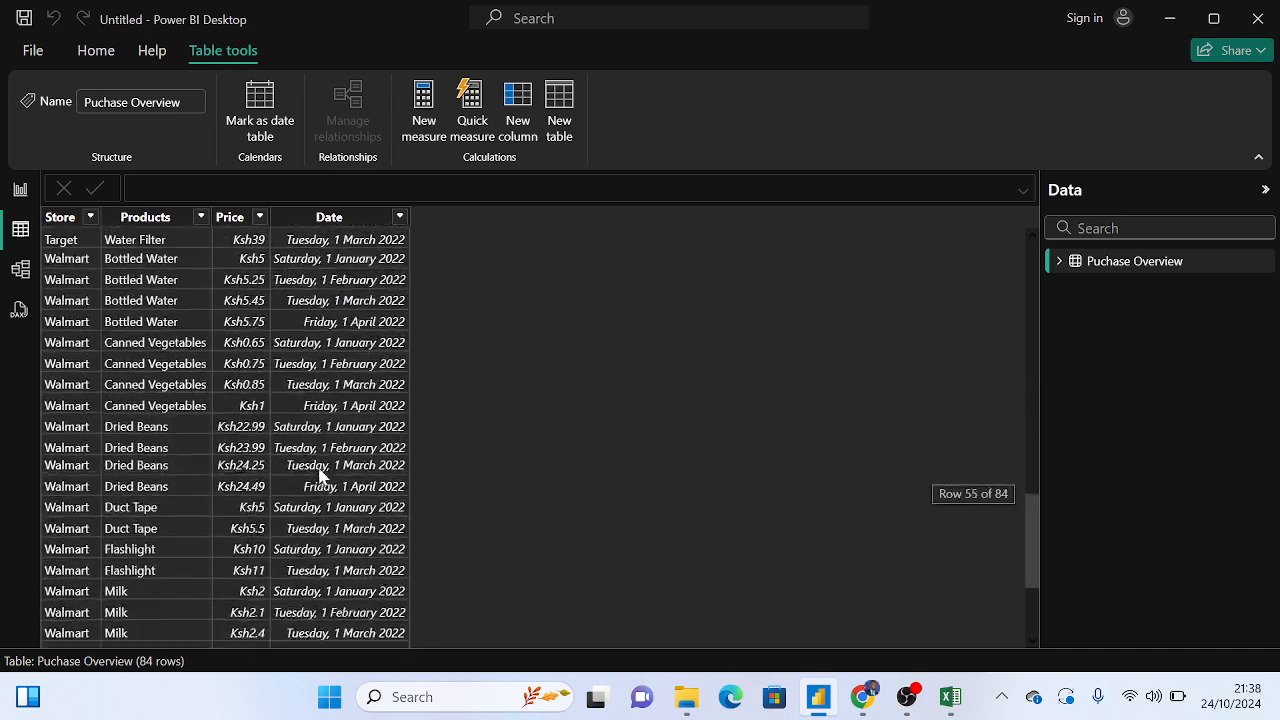
scroll(323, 485, up, 9)
scroll(330, 492, up, 11)
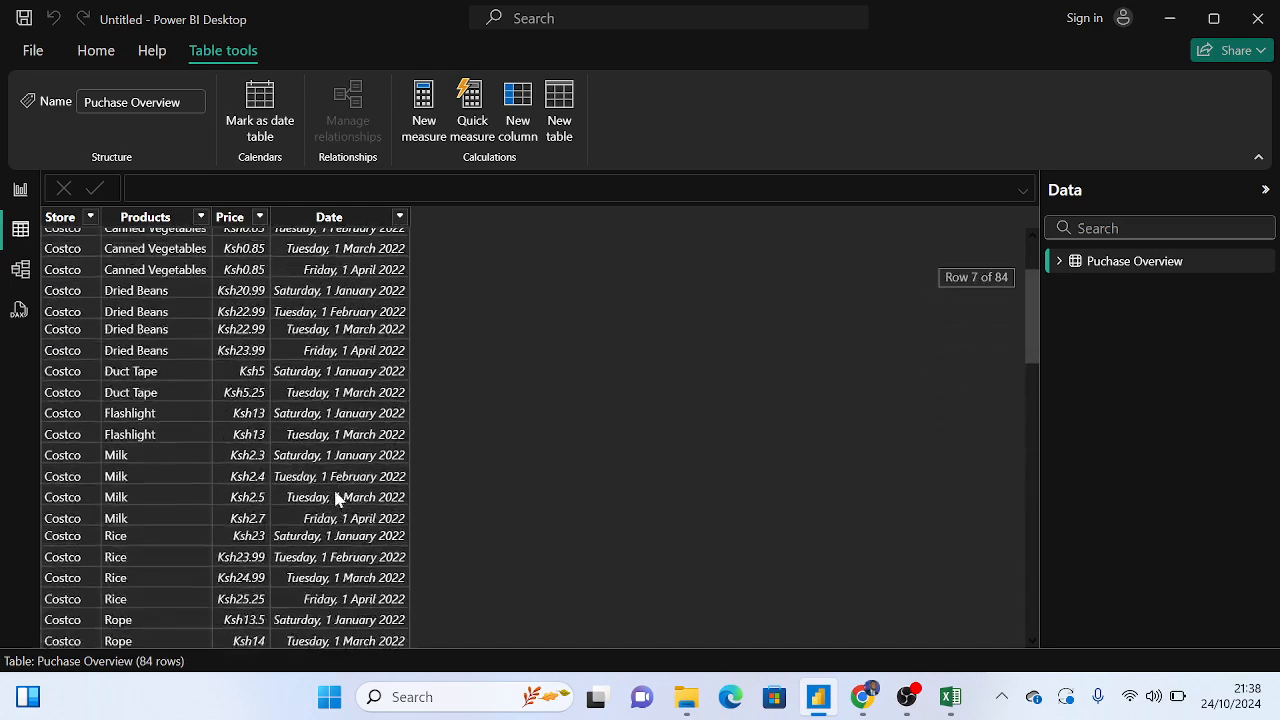
scroll(345, 485, down, 5)
scroll(352, 484, down, 18)
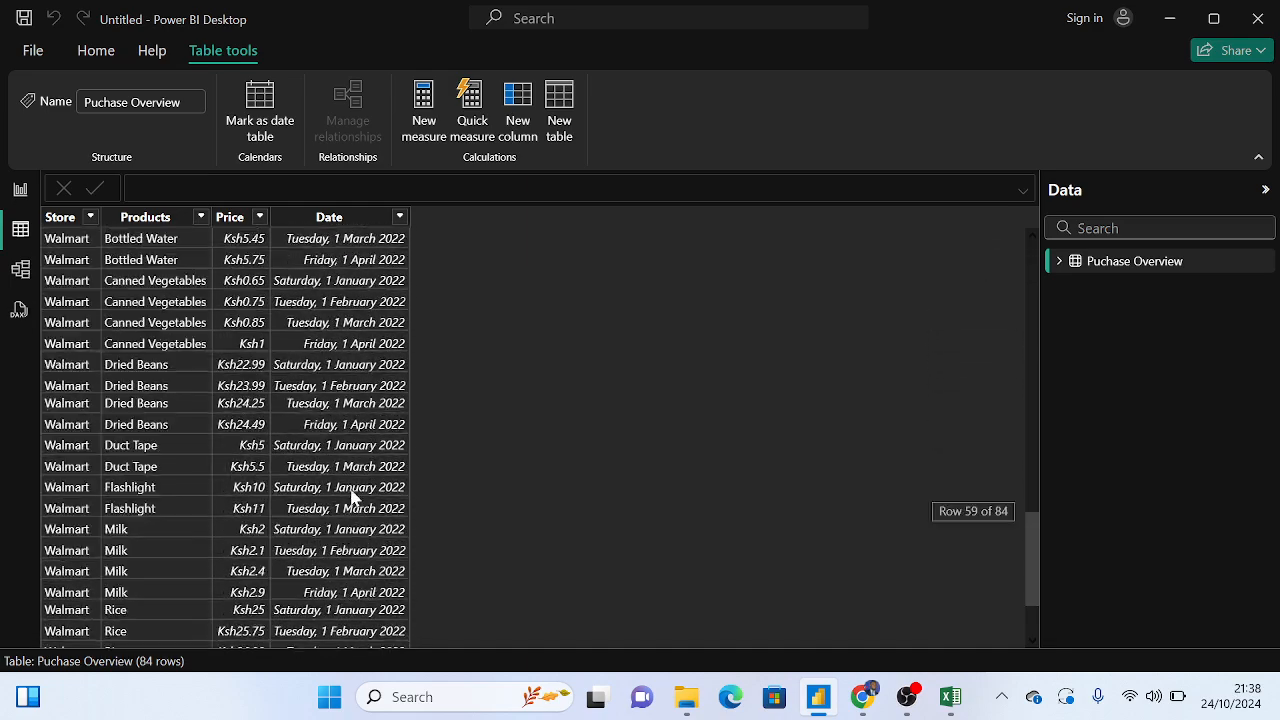
scroll(356, 517, up, 4)
scroll(355, 517, up, 18)
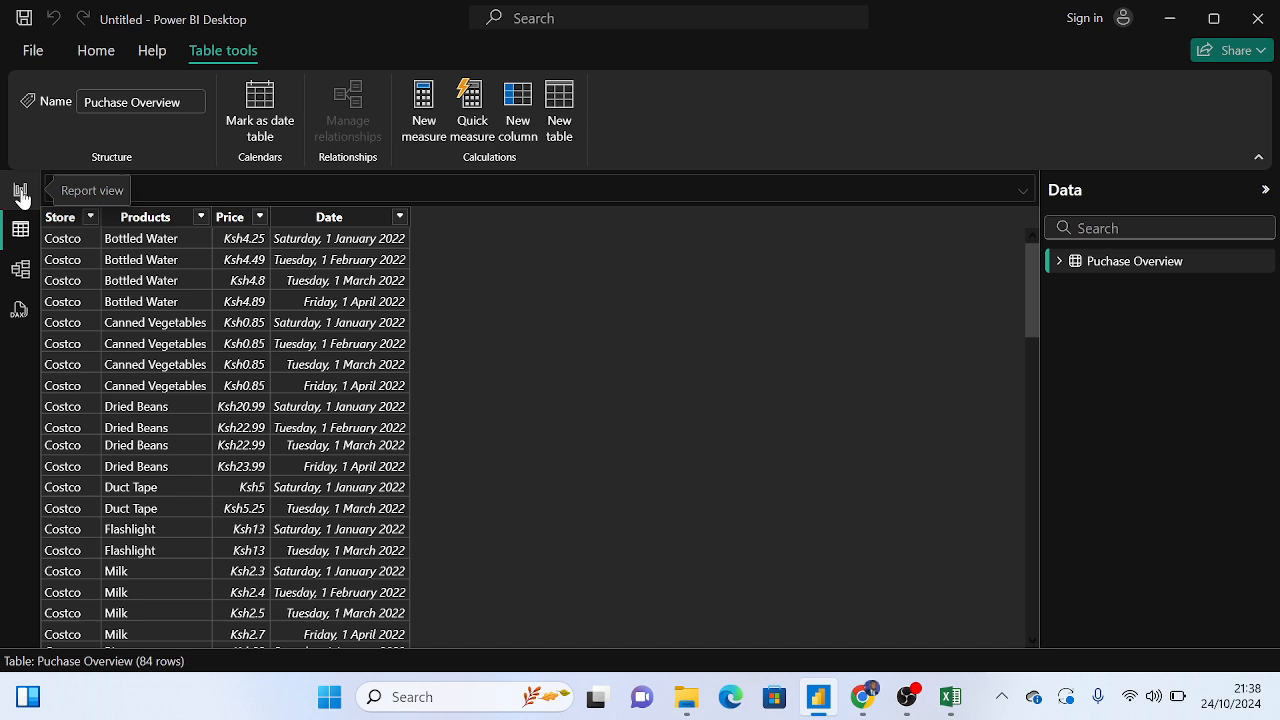
click(1060, 262)
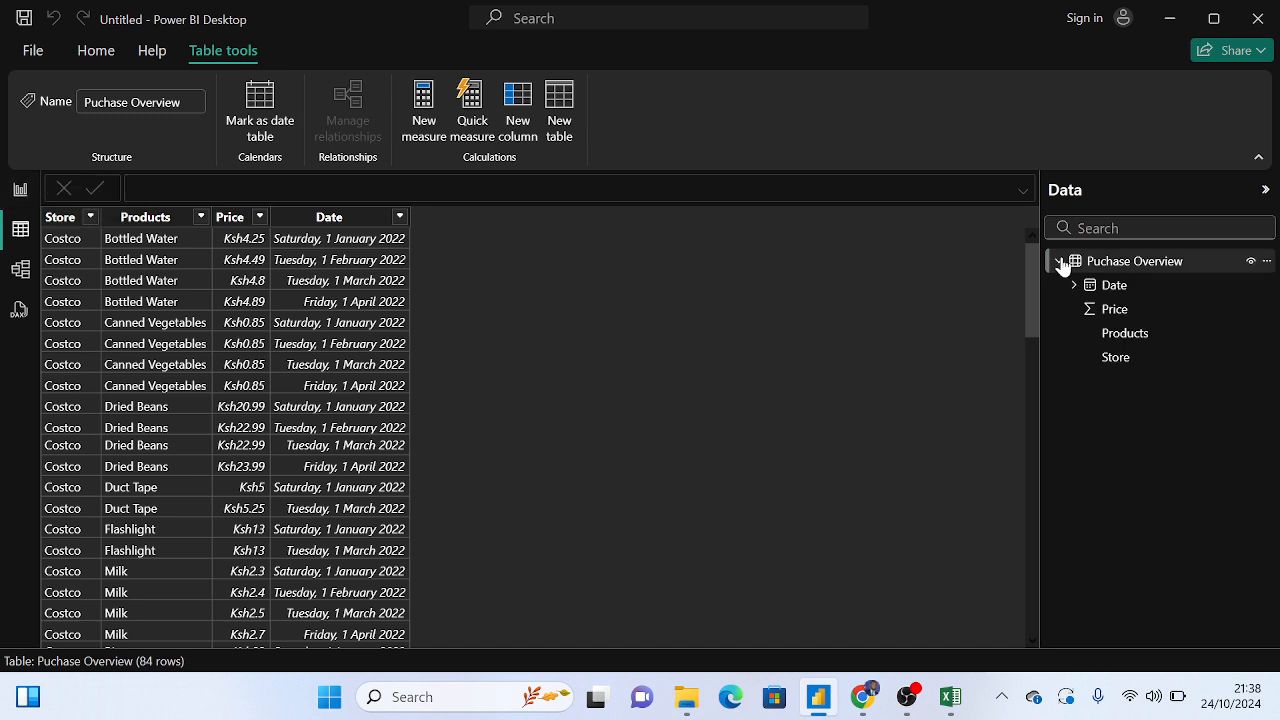
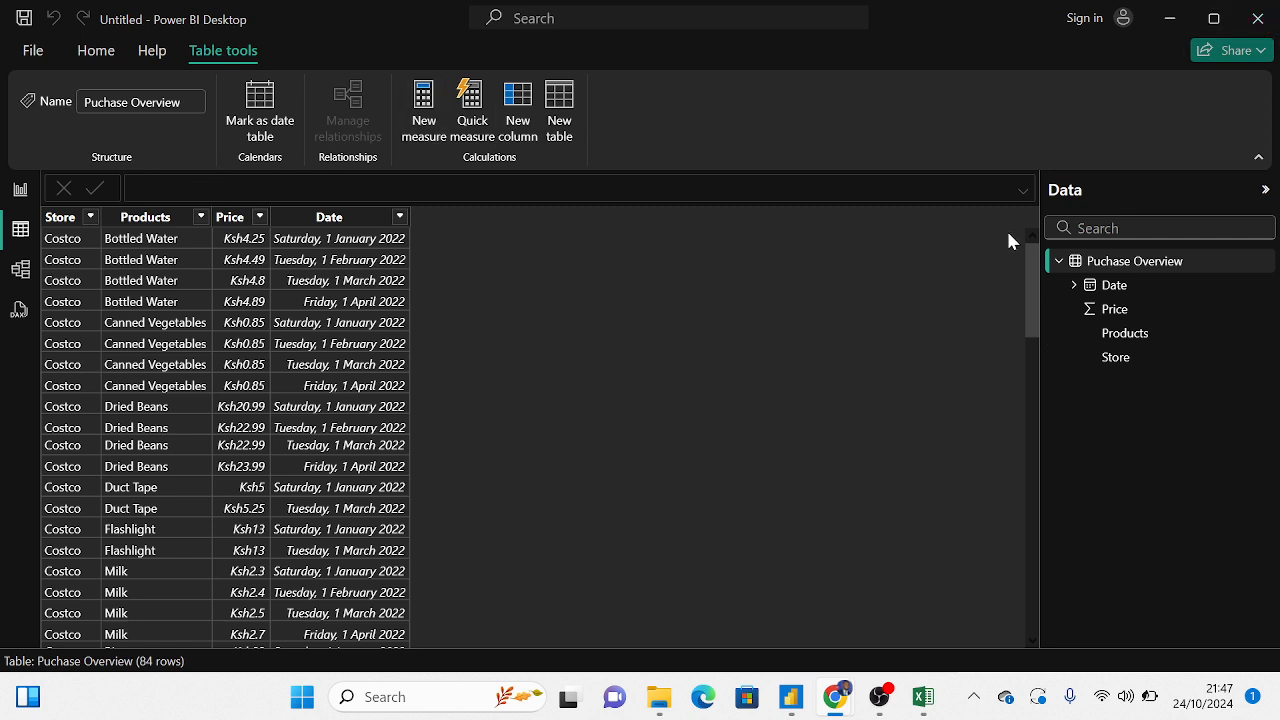
Delete the Puchase Overview table from the model and confirm the deletion
right_click(1144, 266)
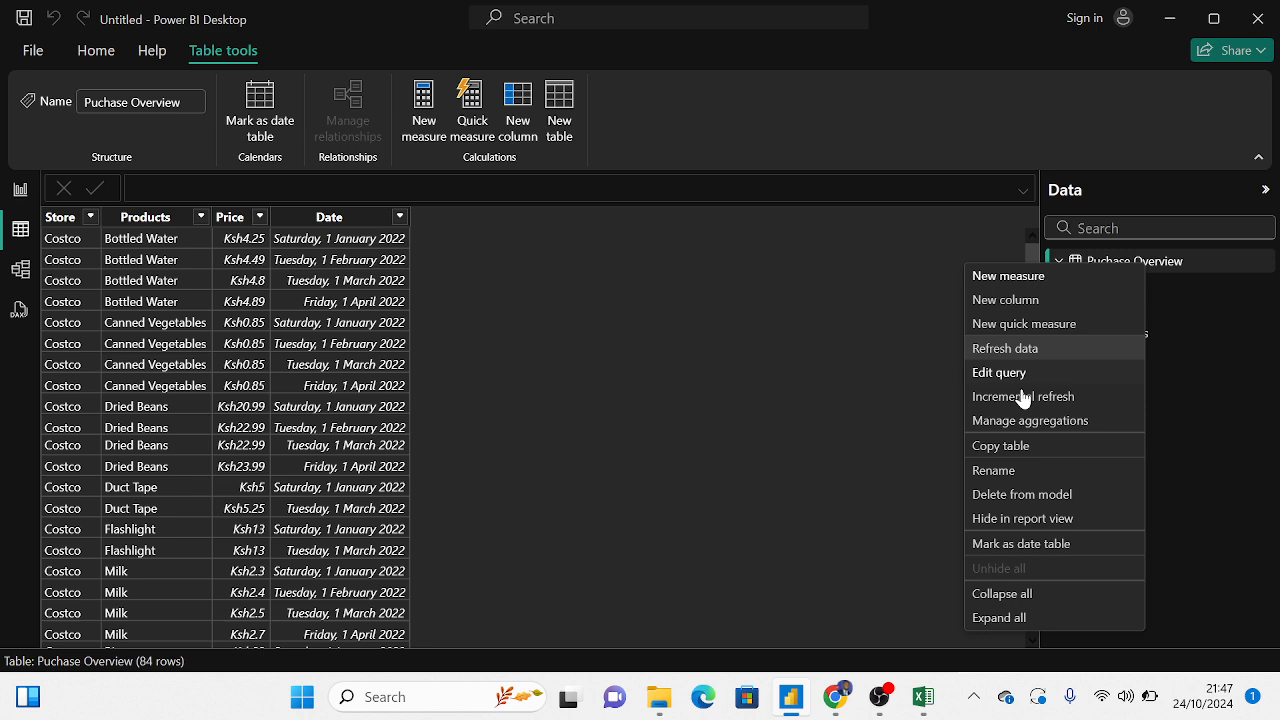
click(1018, 498)
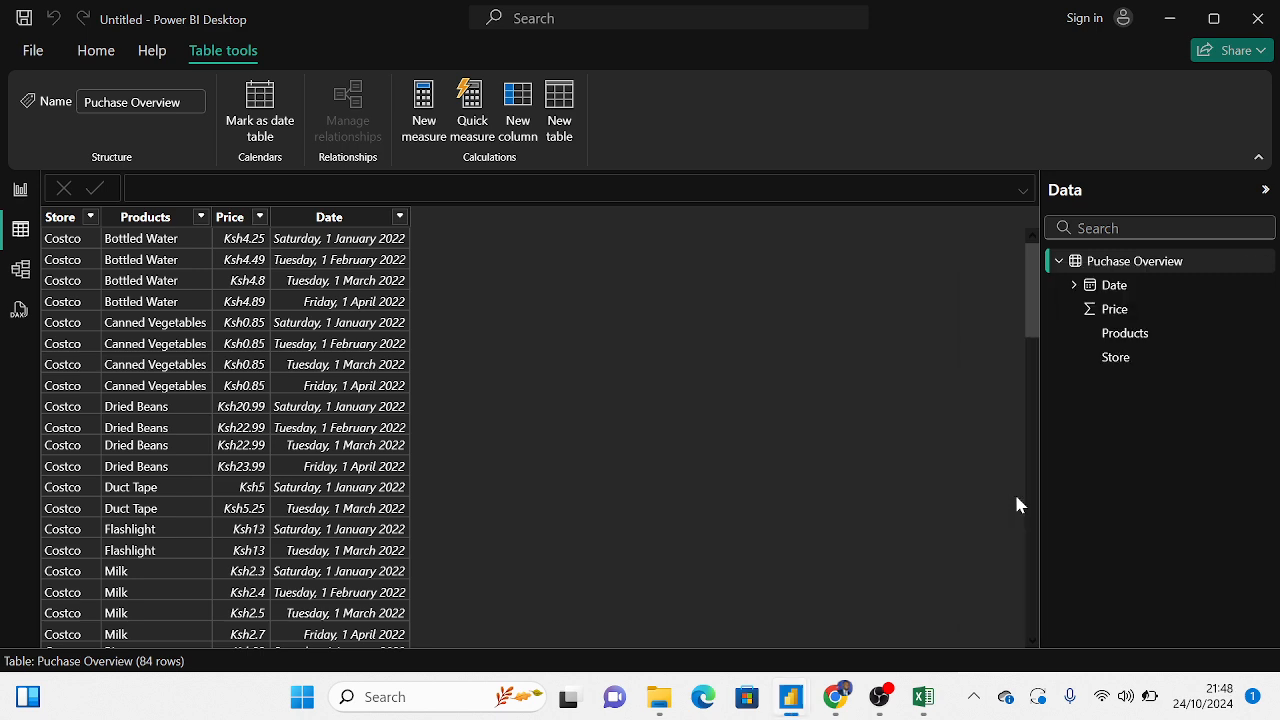
click(778, 395)
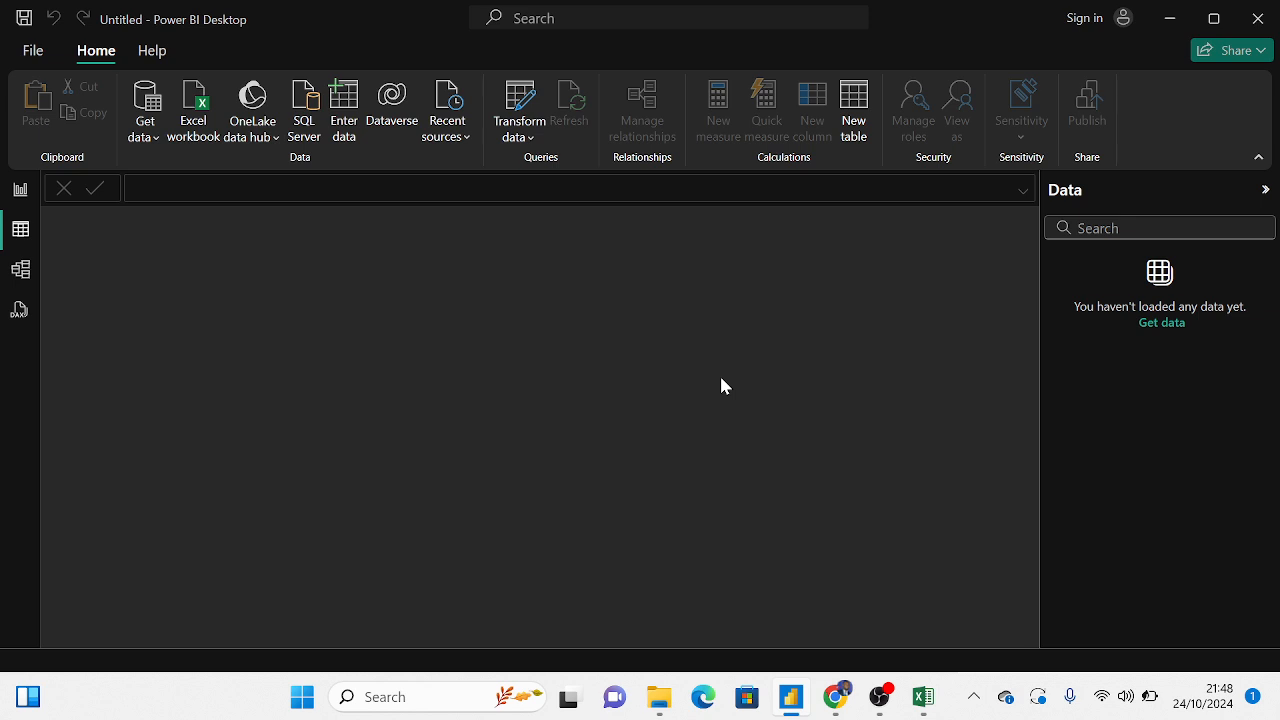
Return to the report view and import the Excel workbook Food Outlets- Relationship Tutorial from the Downloads folder
click(14, 198)
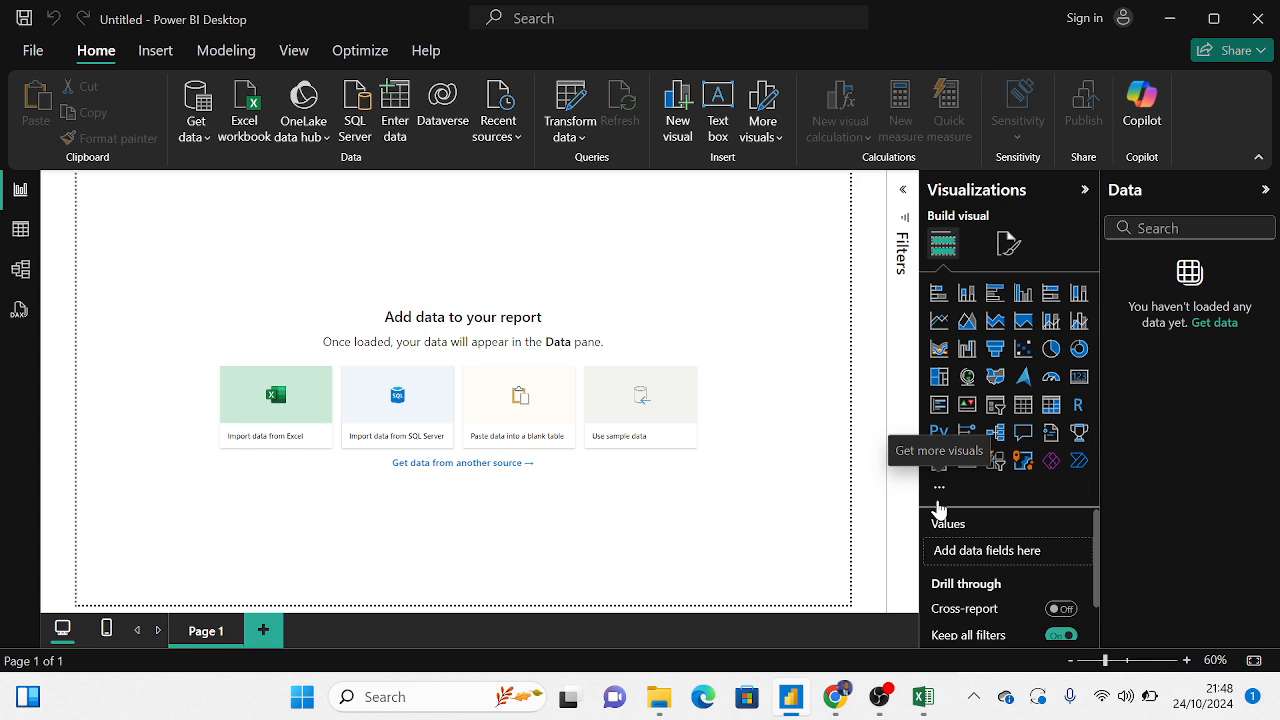
click(278, 423)
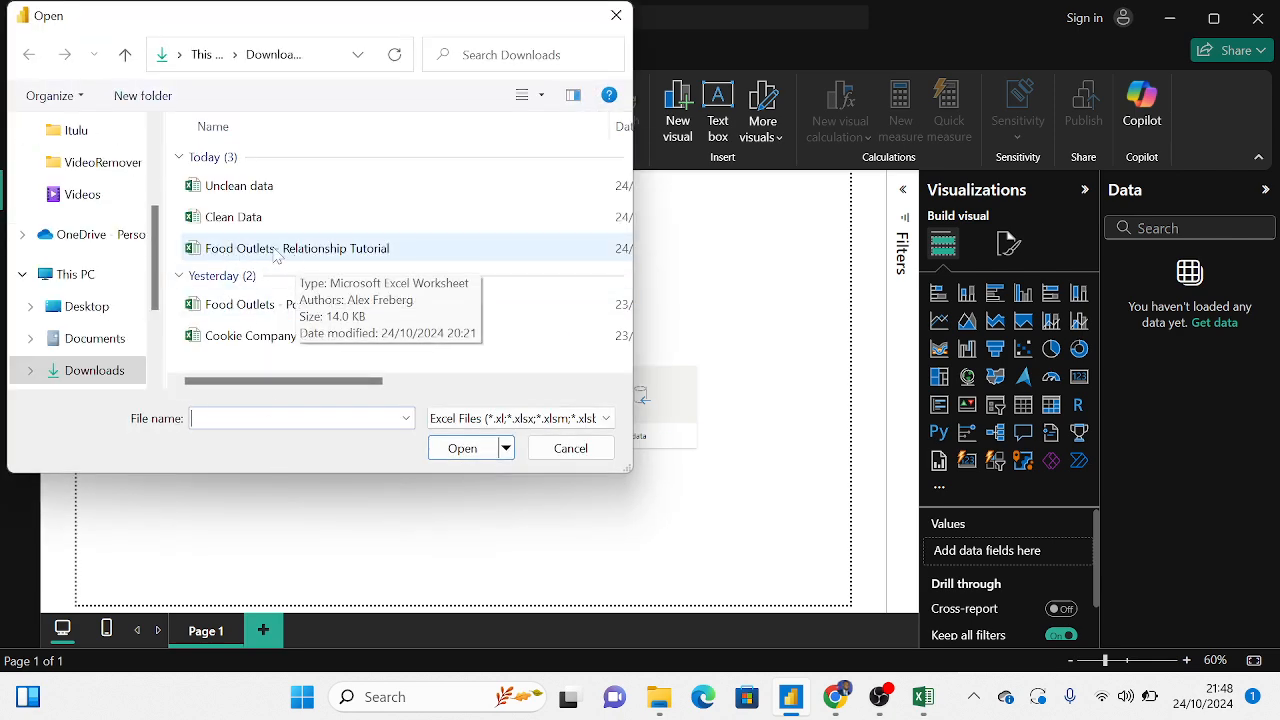
click(358, 249)
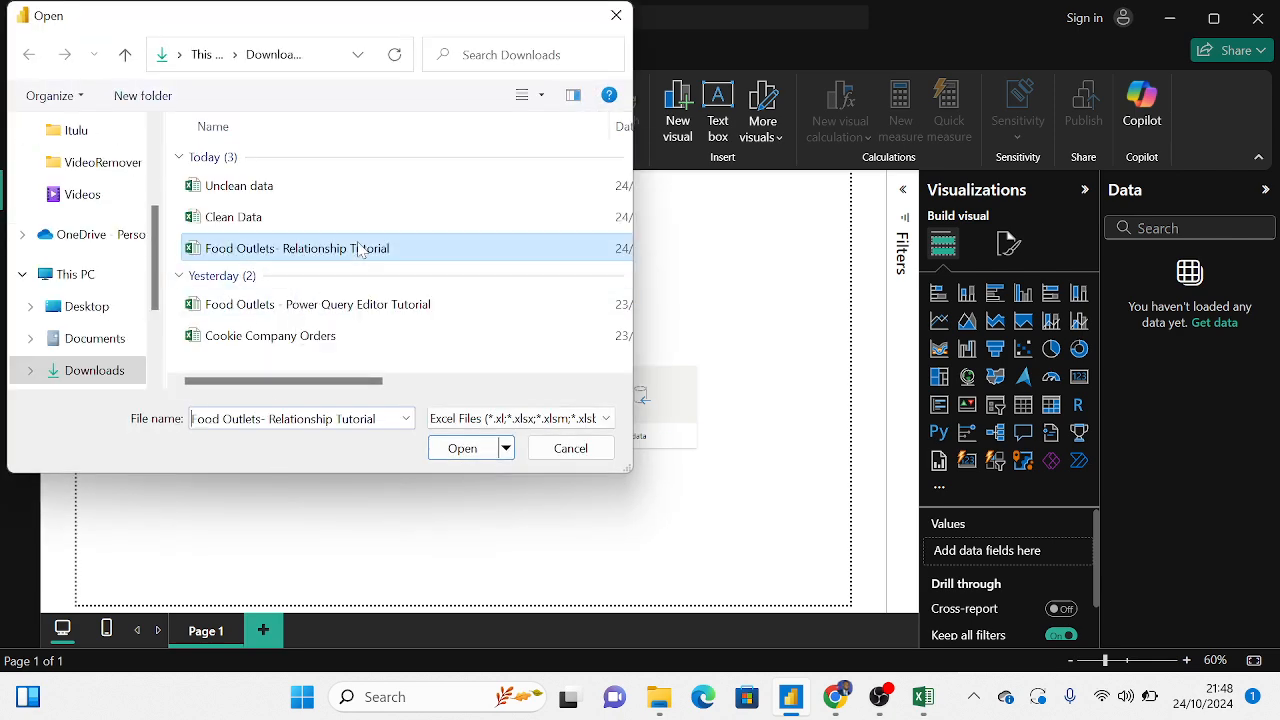
click(464, 450)
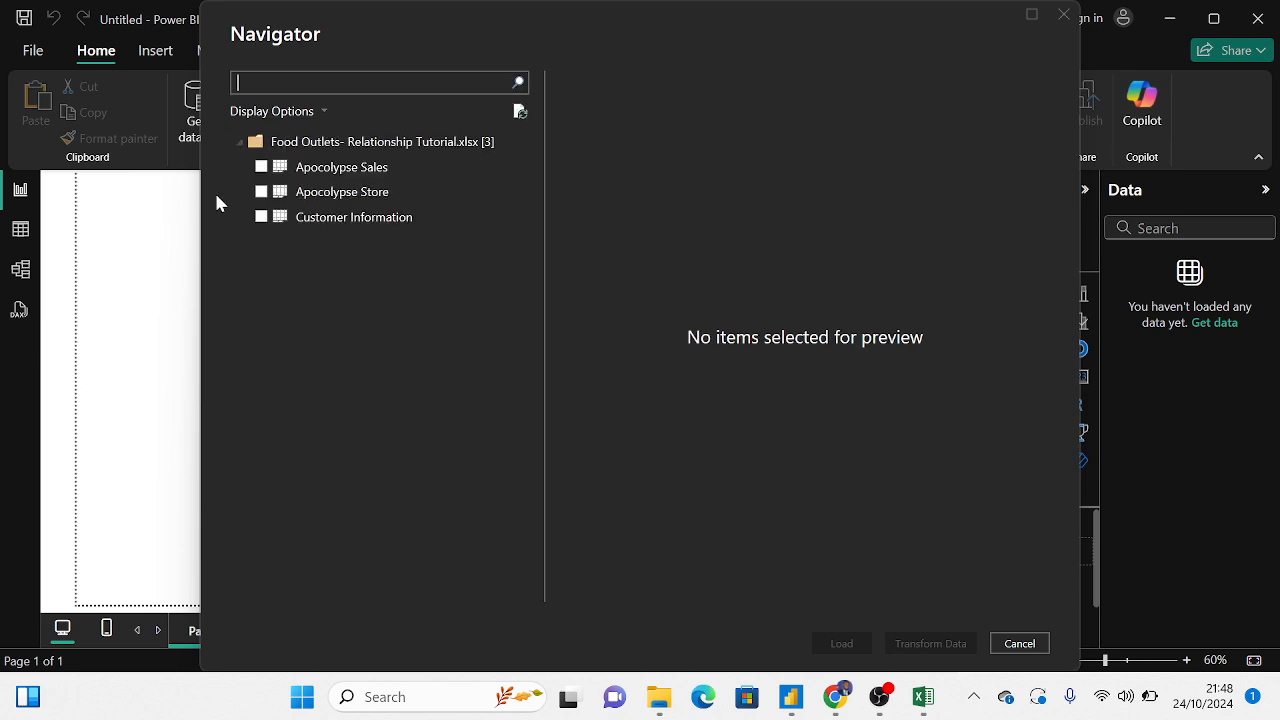
Load the Apocolypse Sales, Apocolypse Store and Customer Information sheets from the workbook into the model
click(262, 166)
click(262, 191)
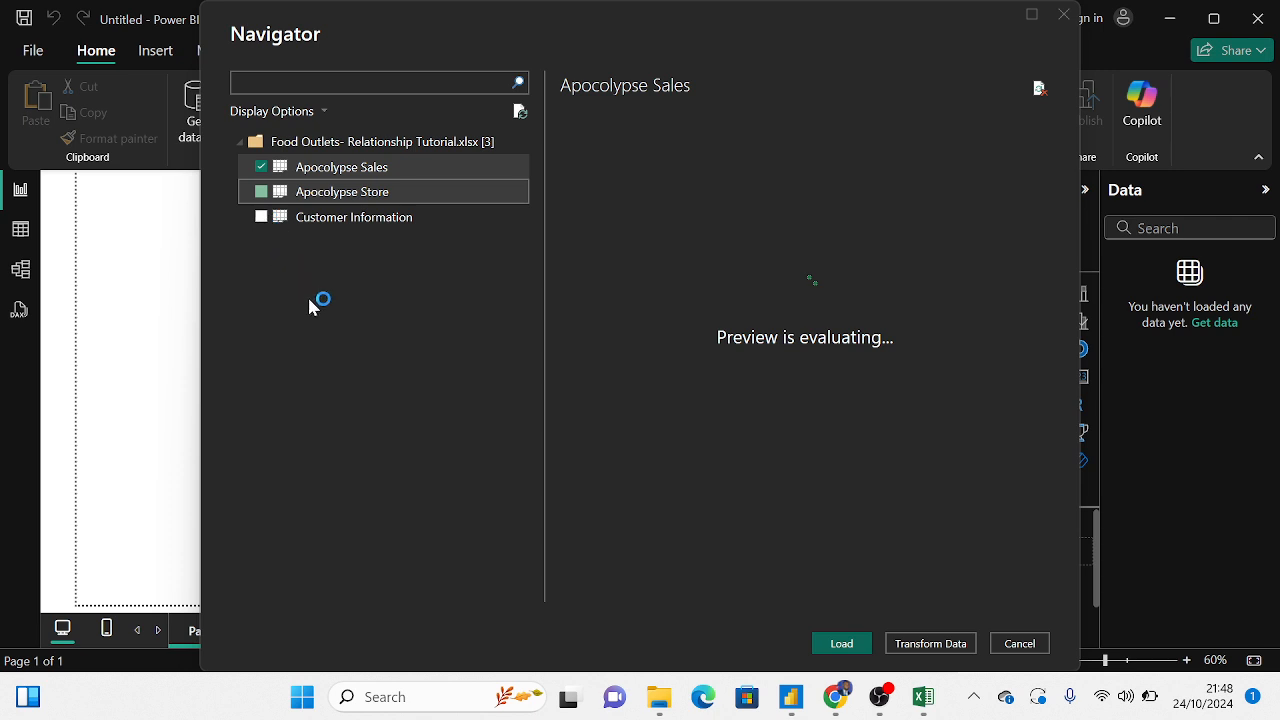
click(264, 219)
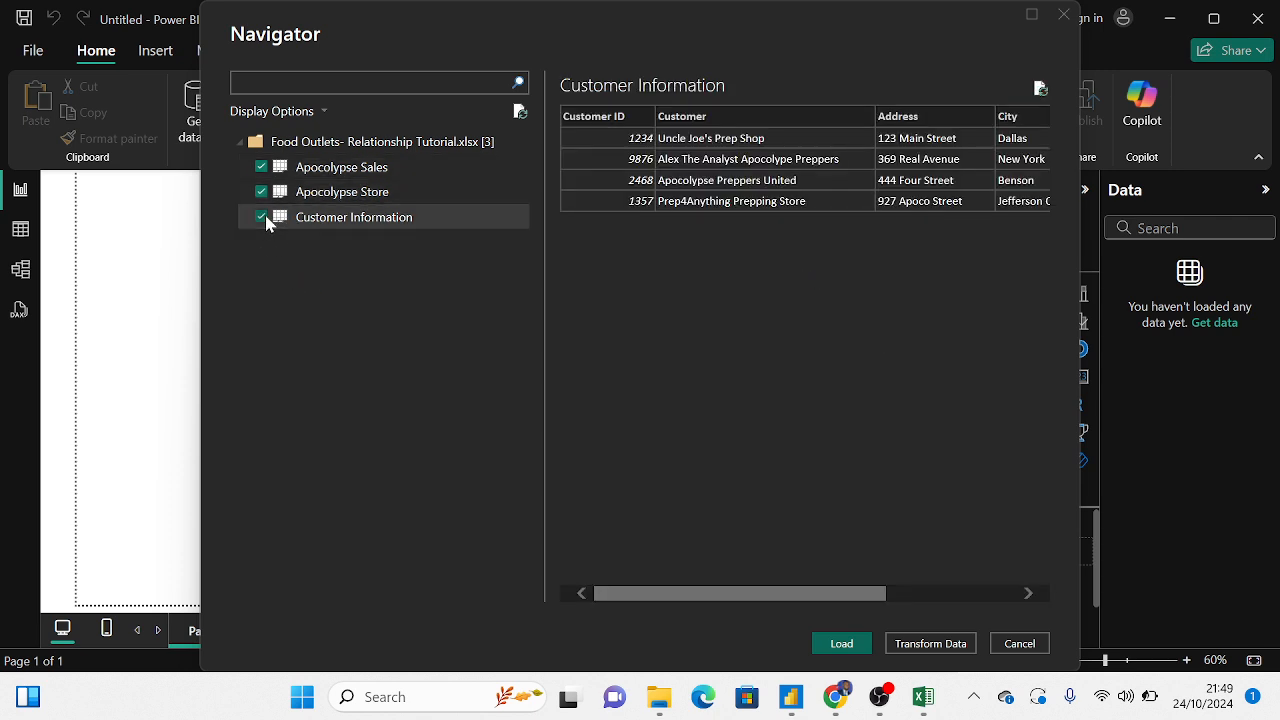
click(845, 646)
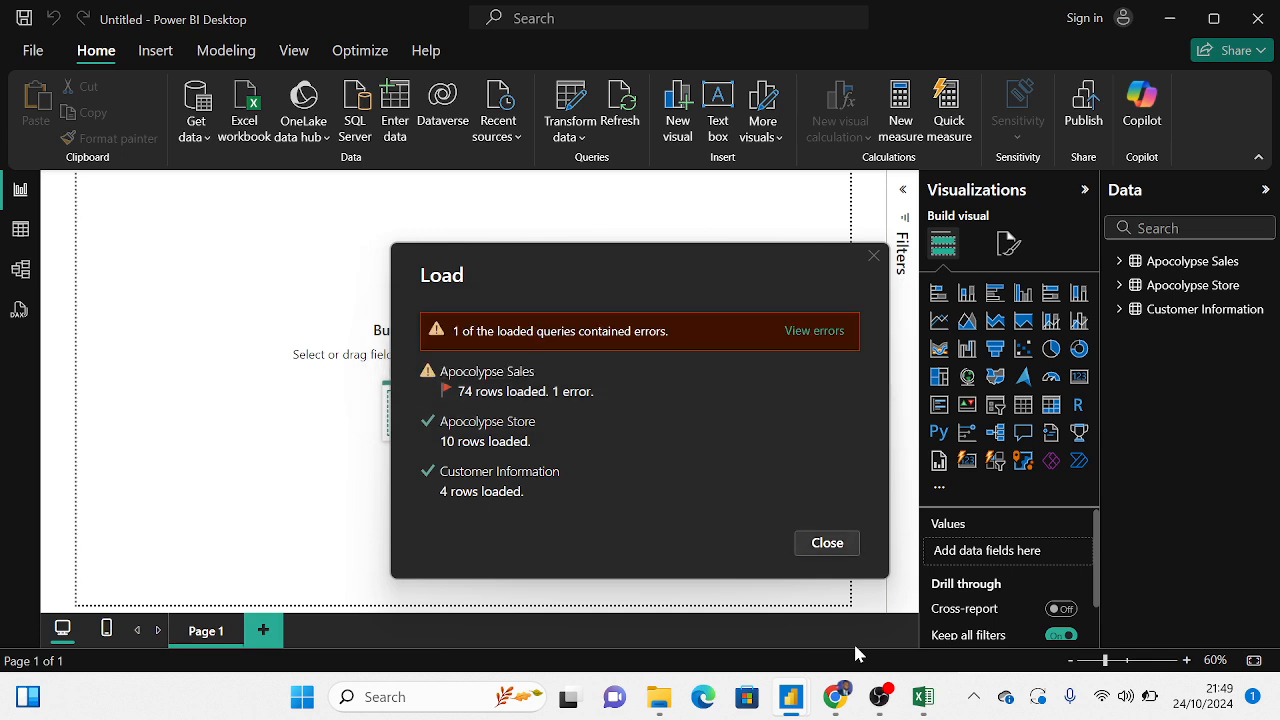
View the load errors in the Power Query Editor and delete the Errors in Apocolypse Sales query
click(812, 338)
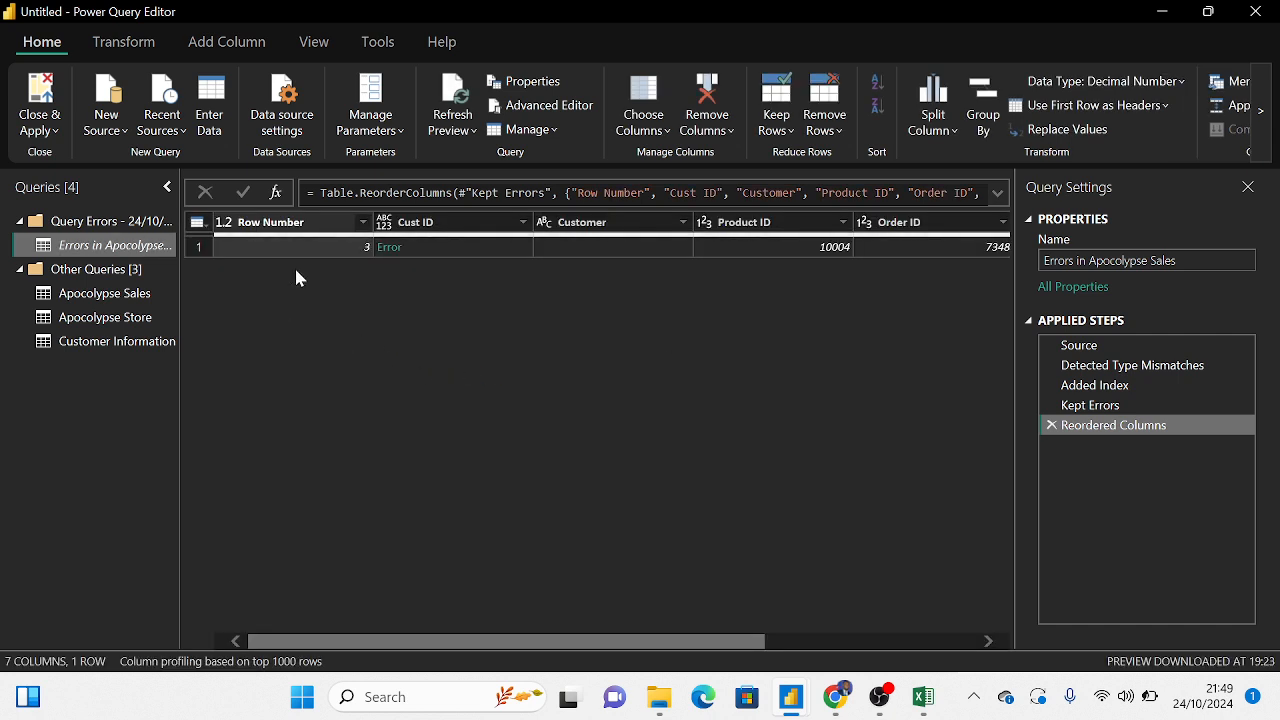
right_click(82, 247)
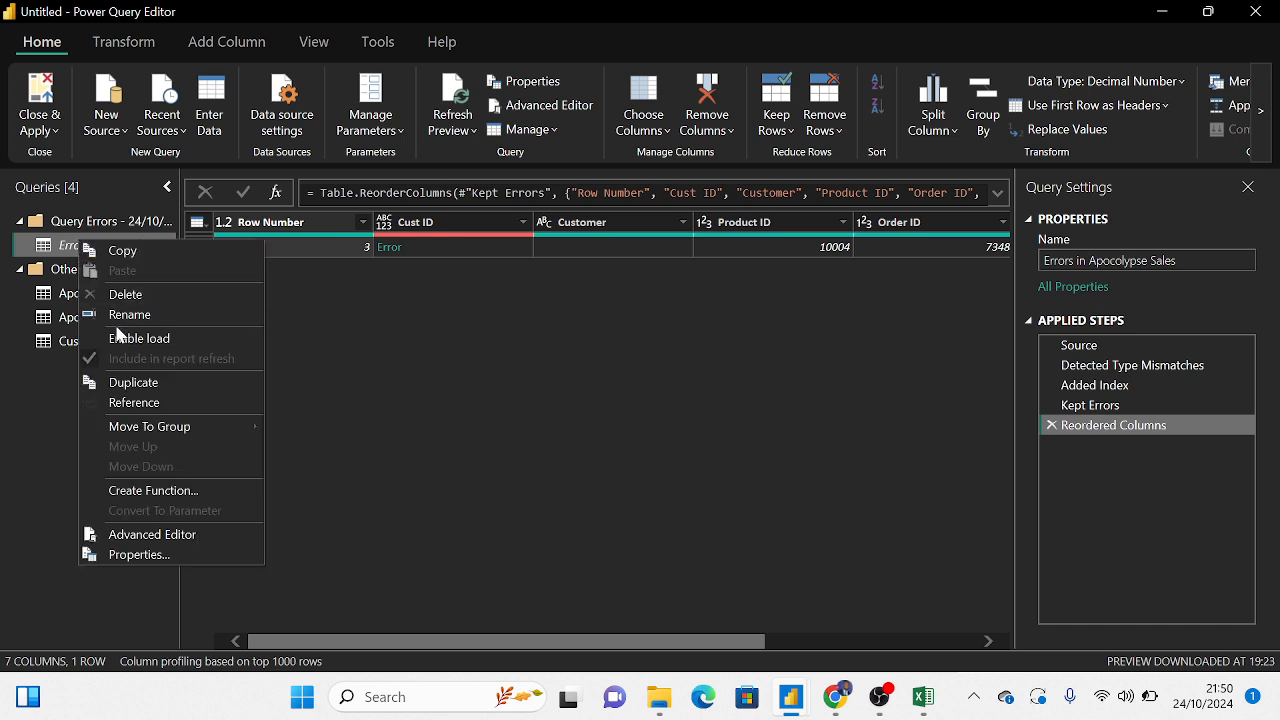
click(124, 295)
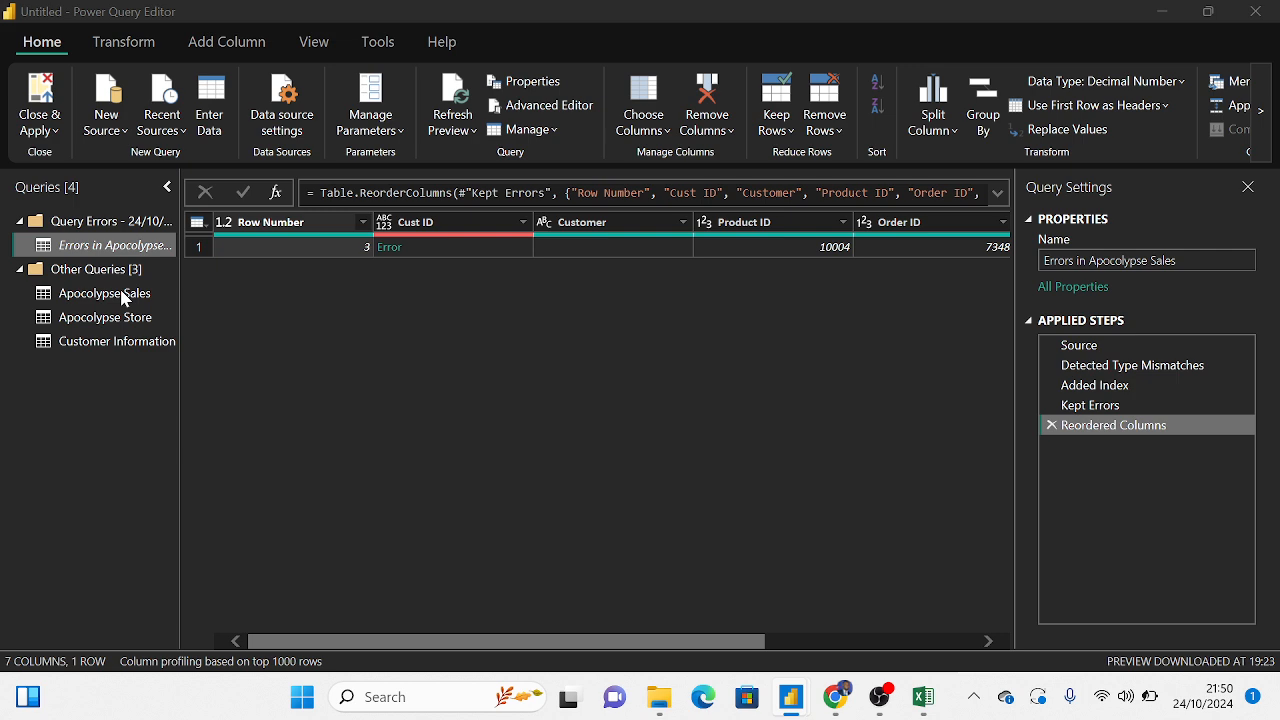
click(709, 381)
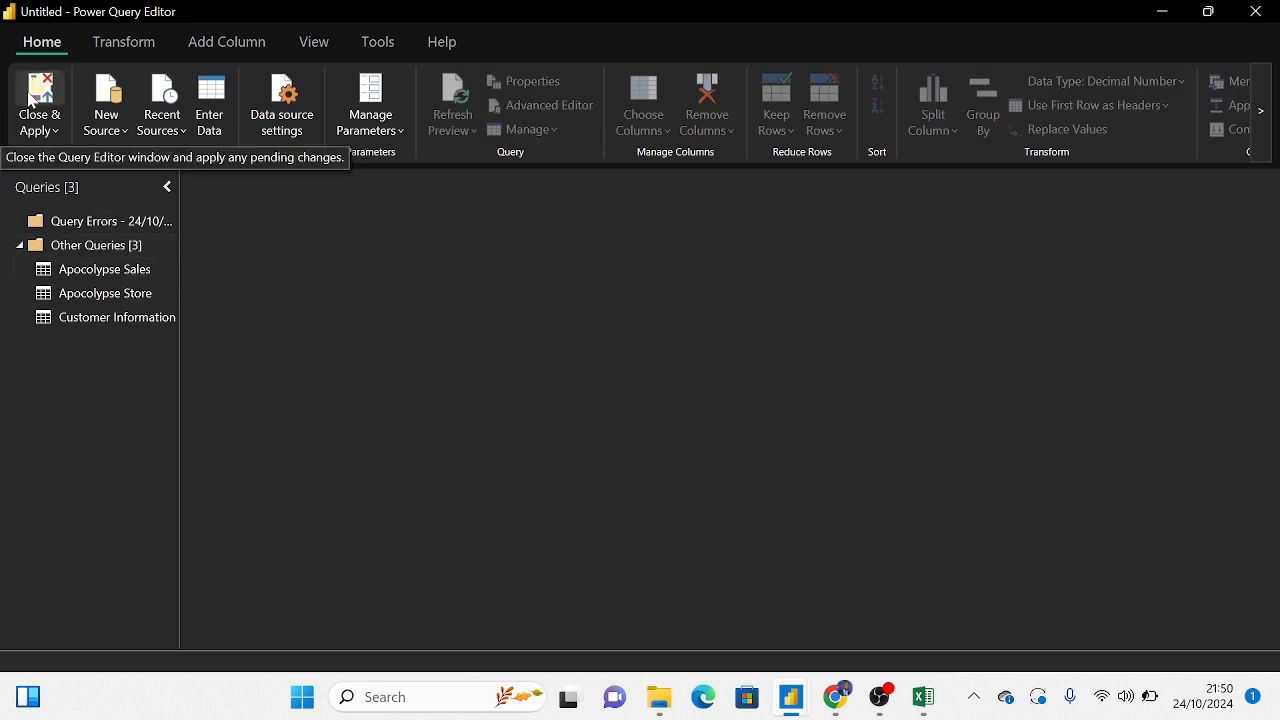
Close the Power Query Editor and apply the pending query changes to the report
click(46, 134)
click(57, 131)
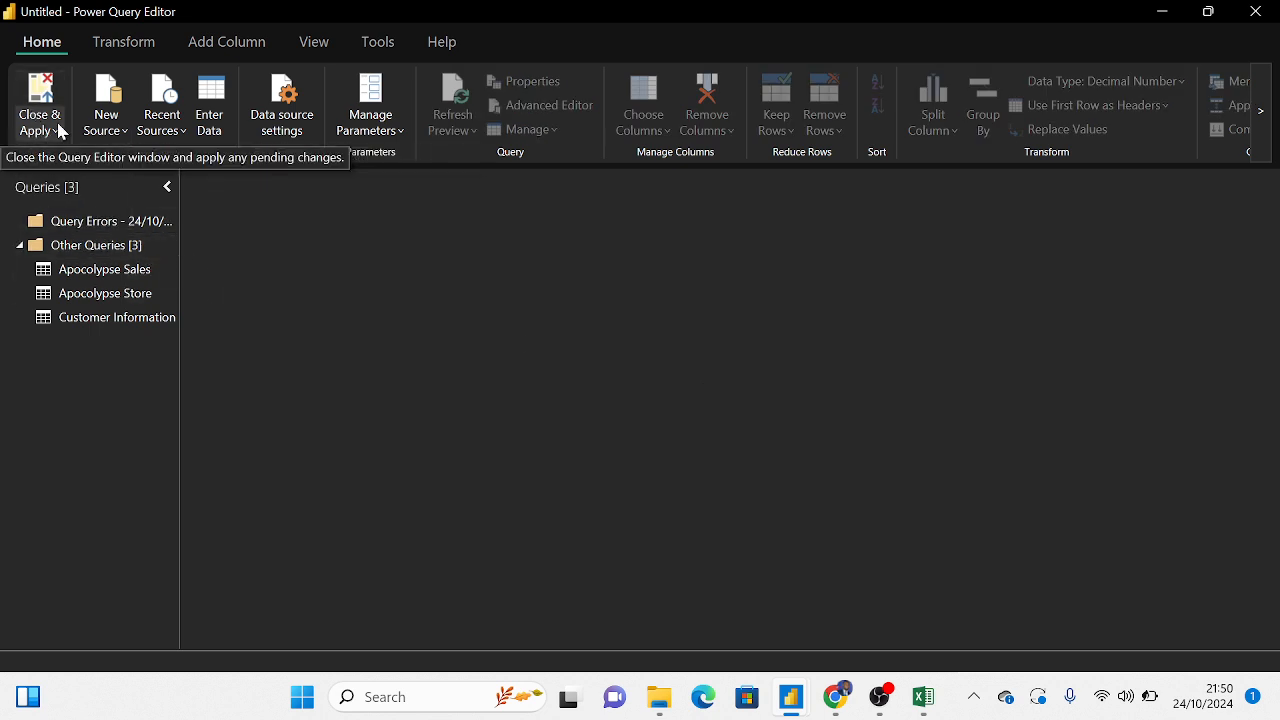
click(57, 131)
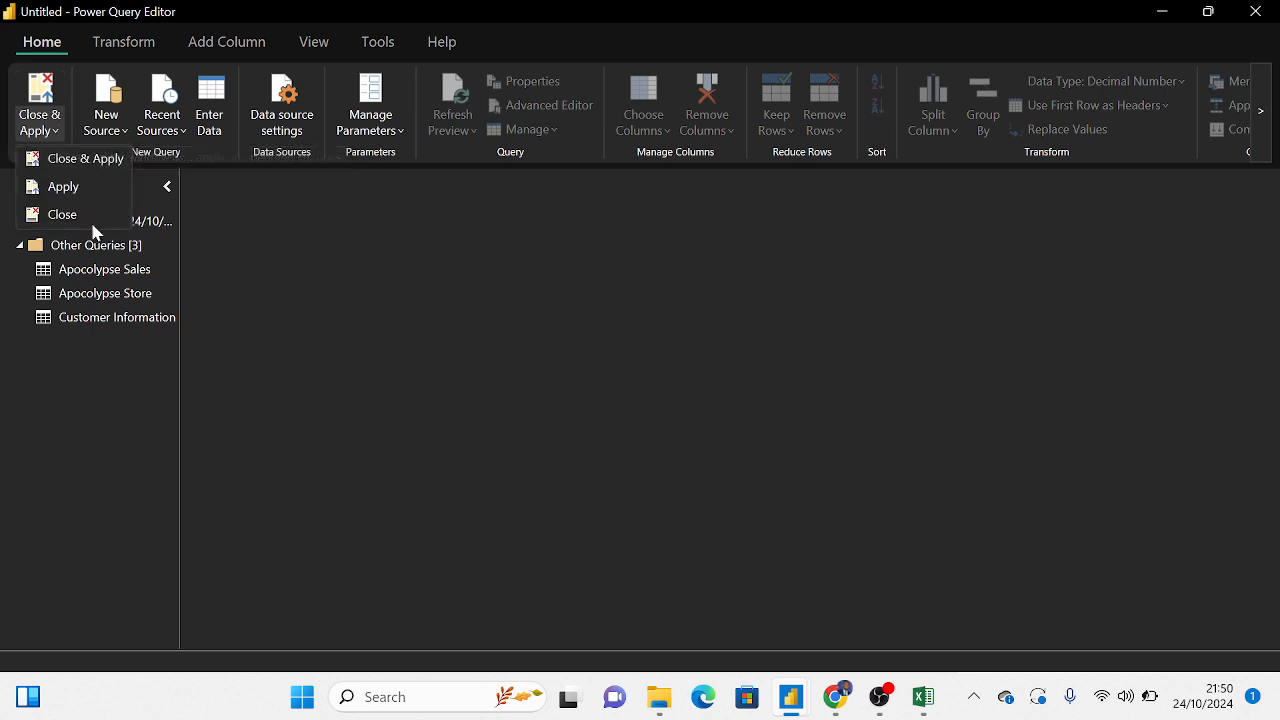
click(75, 160)
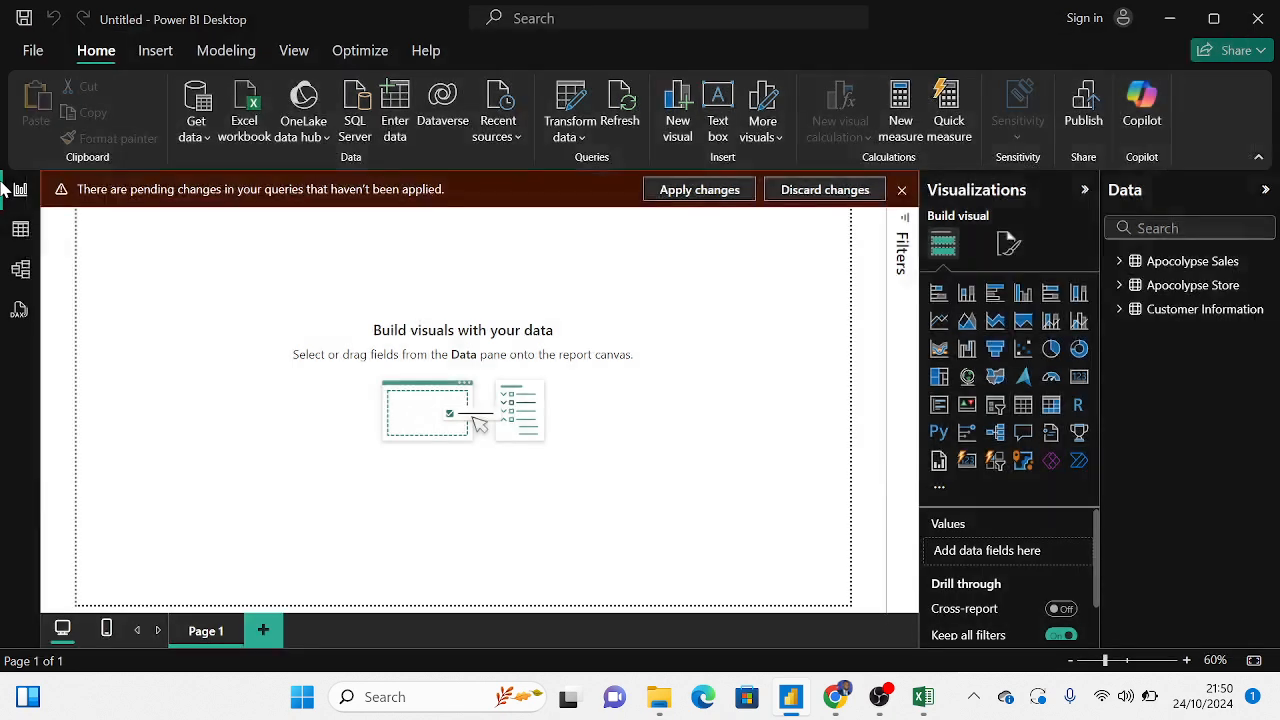
click(697, 191)
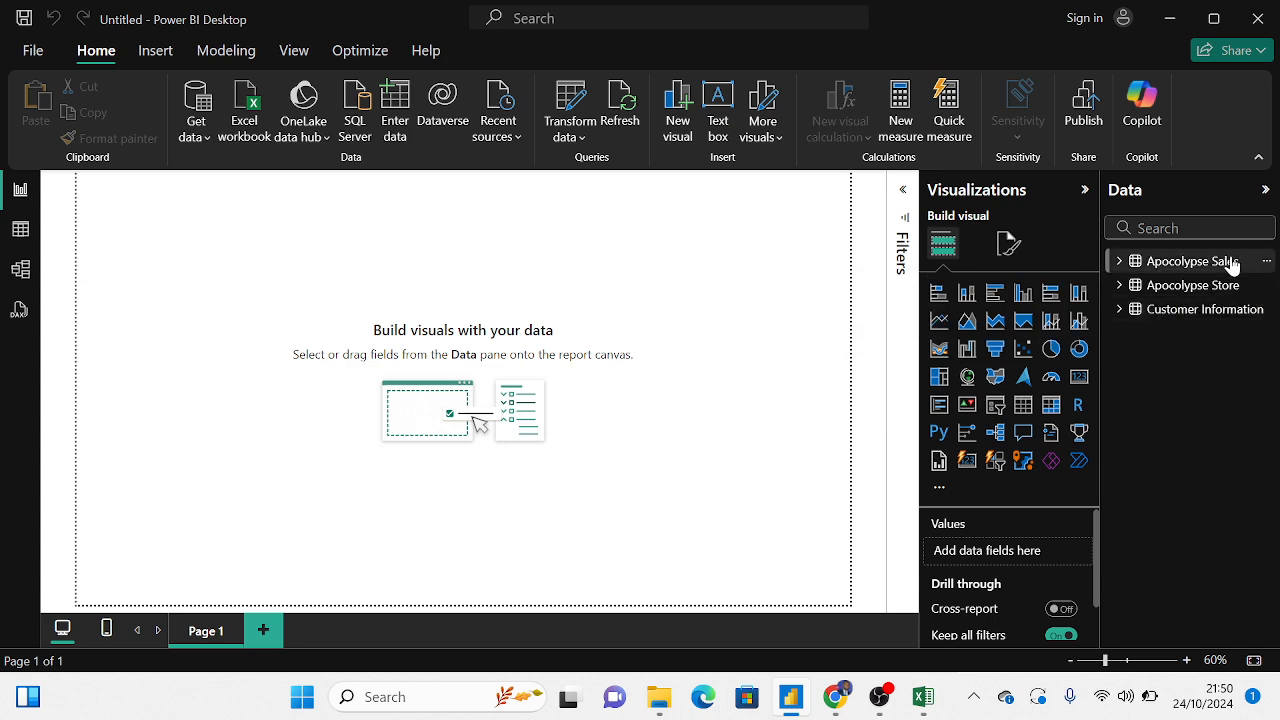
Expand the Apocolypse Sales, Apocolypse Store and Customer Information tables to examine their fields
click(1200, 264)
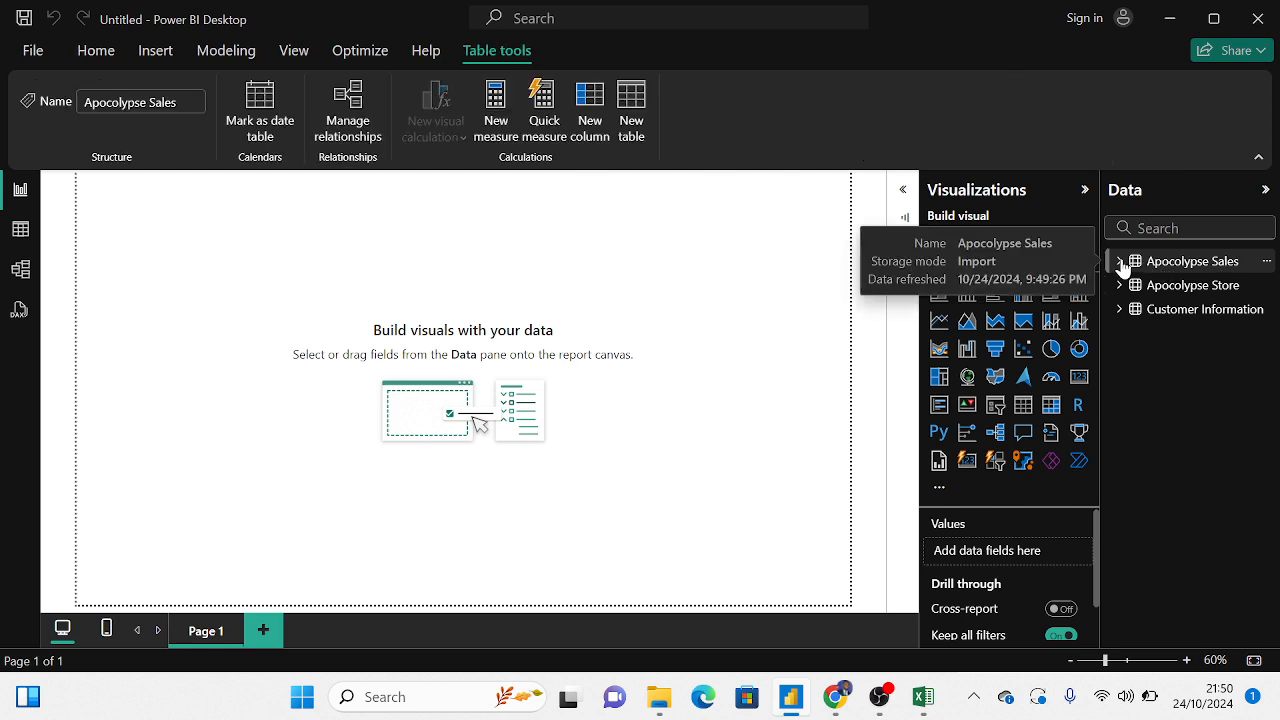
click(1119, 262)
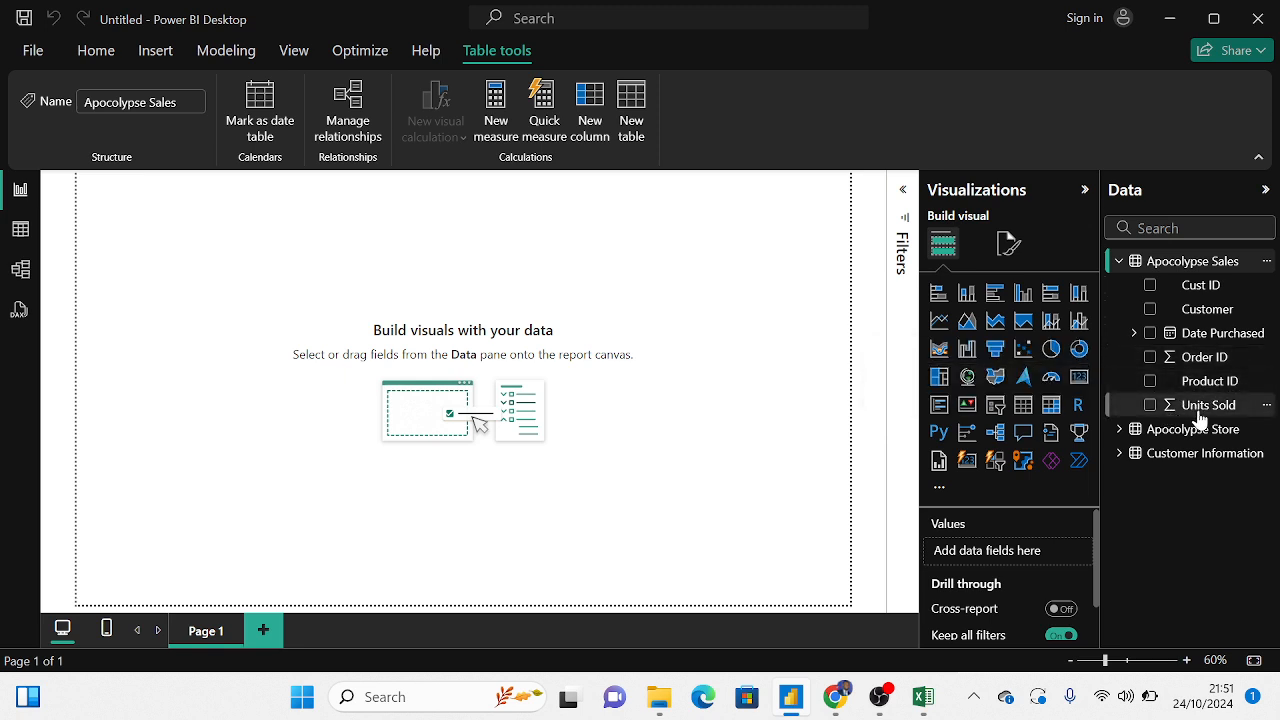
click(1119, 430)
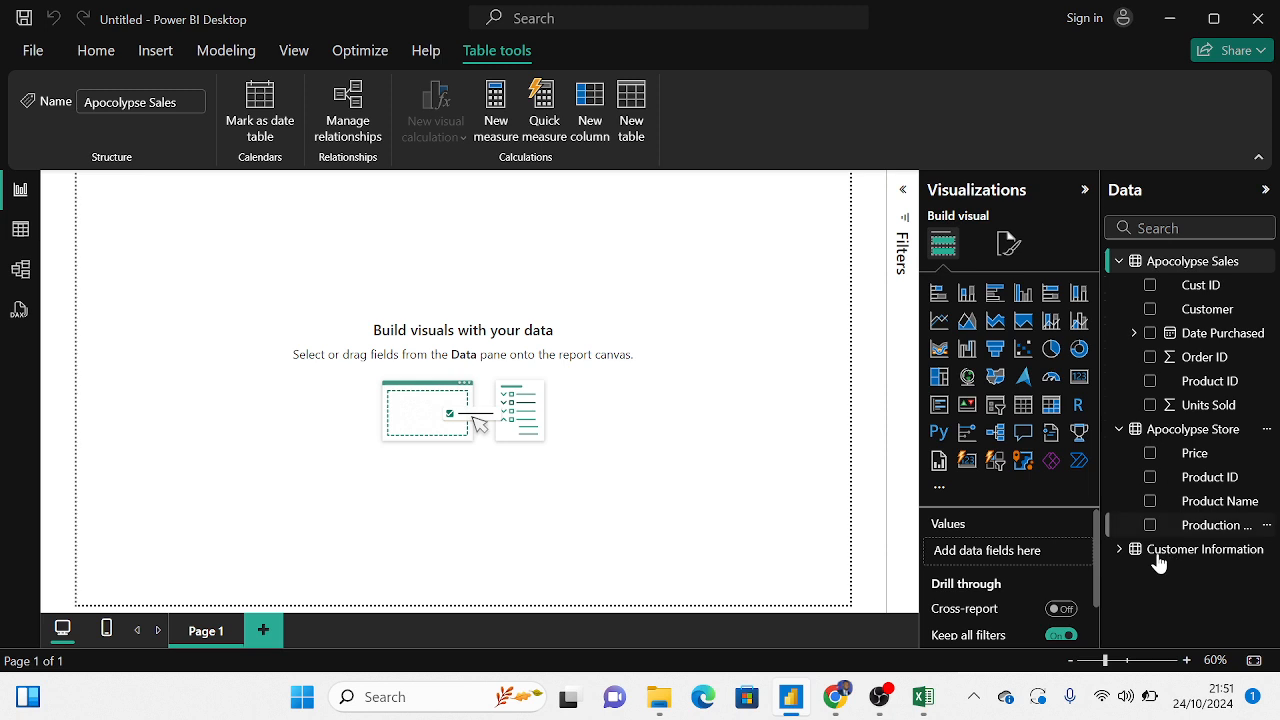
click(1120, 550)
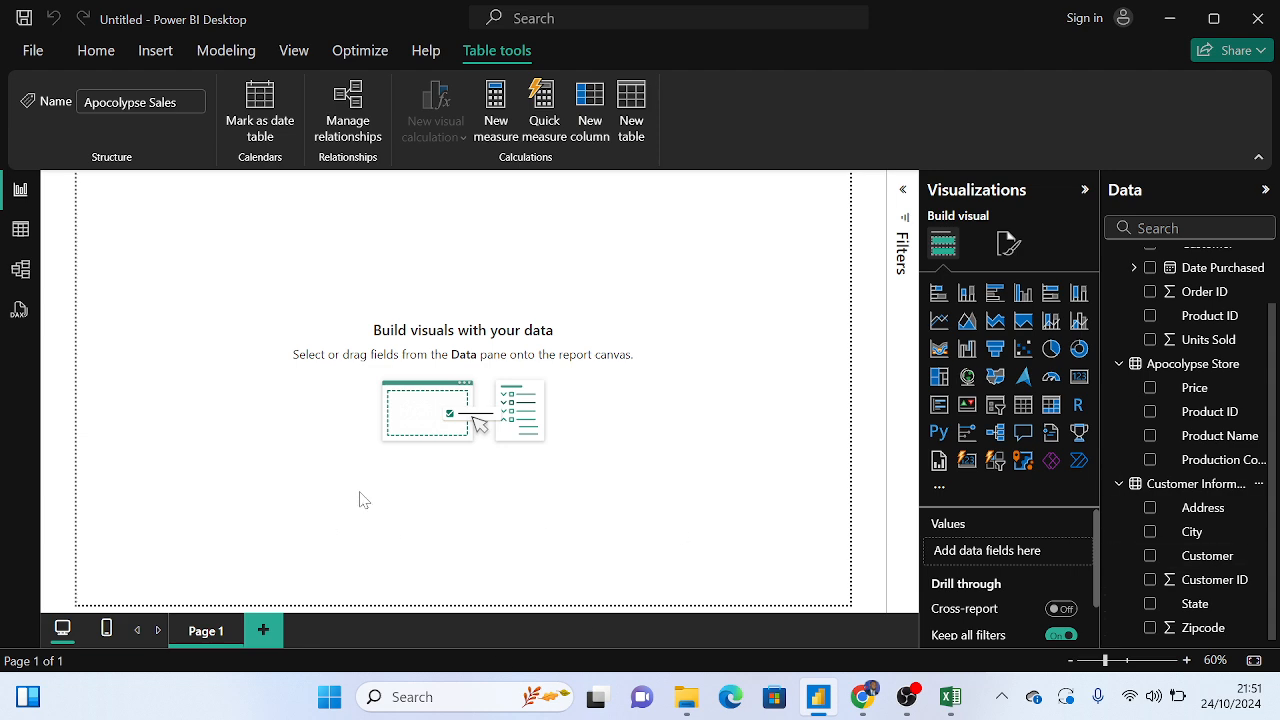
Examine the Apocolypse Sales rows from start to end in the table view, with a brief look at Apocolypse Store
click(21, 232)
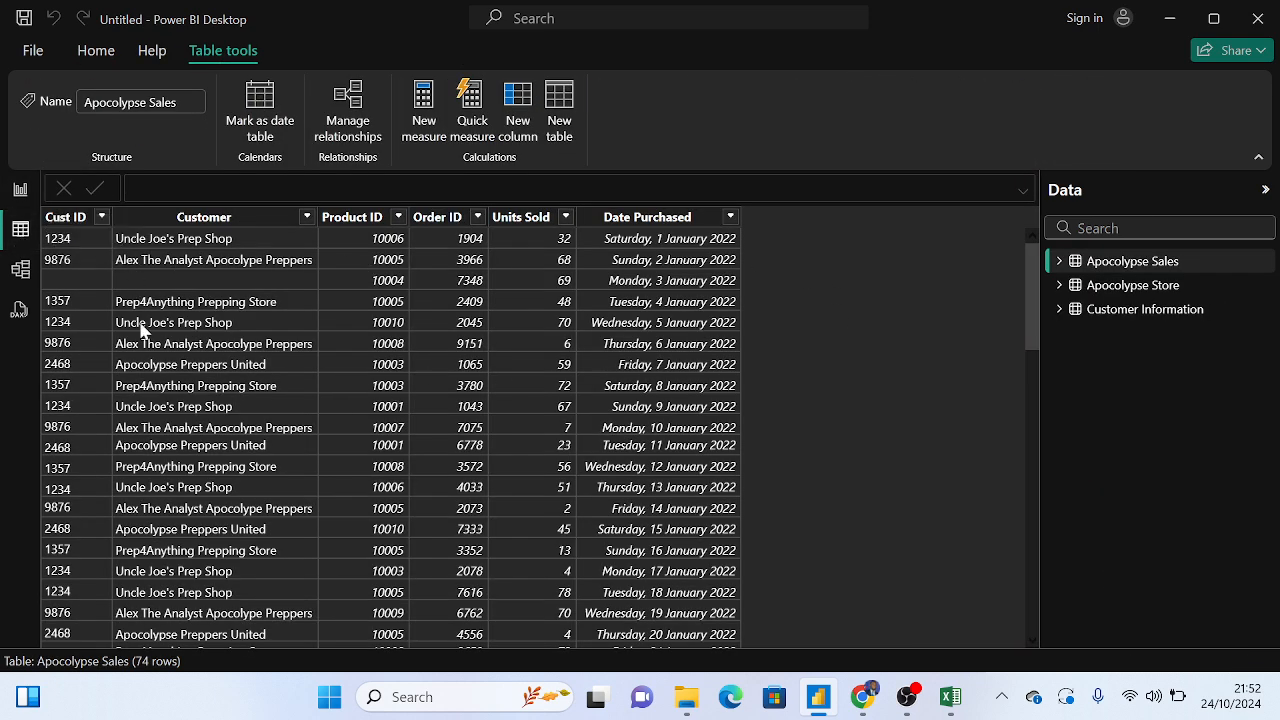
scroll(406, 390, down, 5)
scroll(413, 400, down, 3)
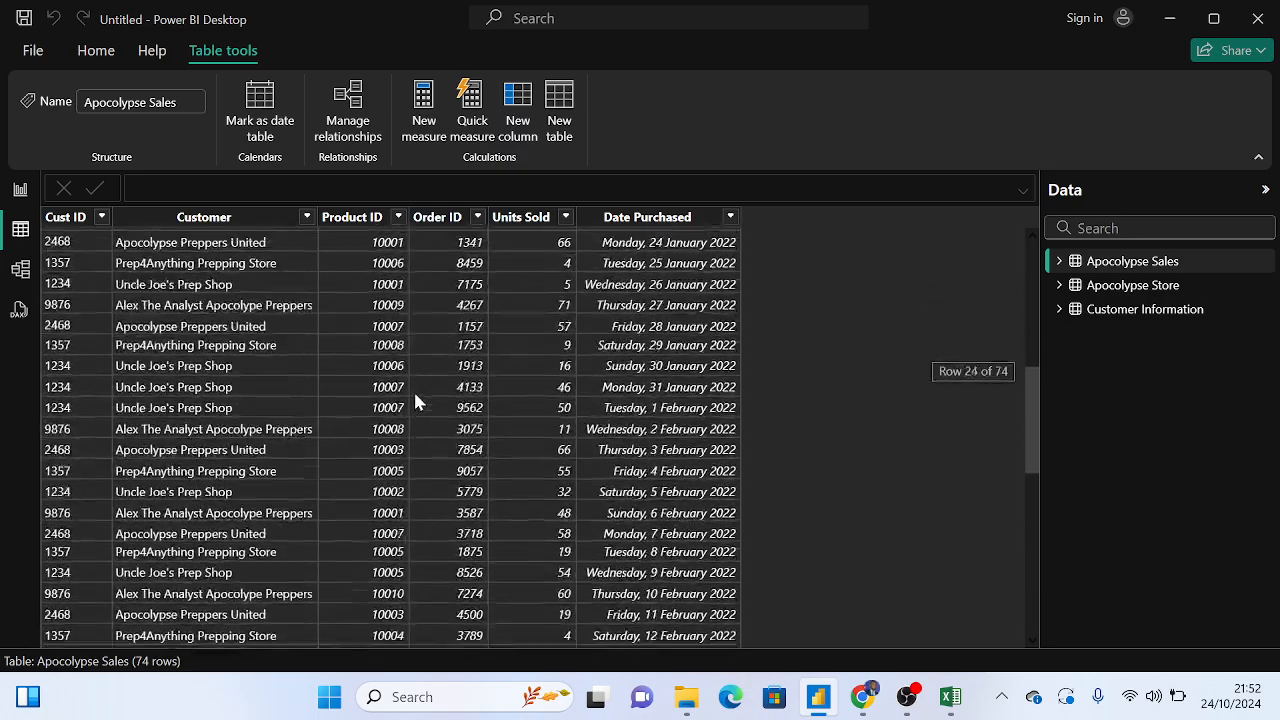
scroll(413, 389, up, 8)
scroll(335, 400, down, 18)
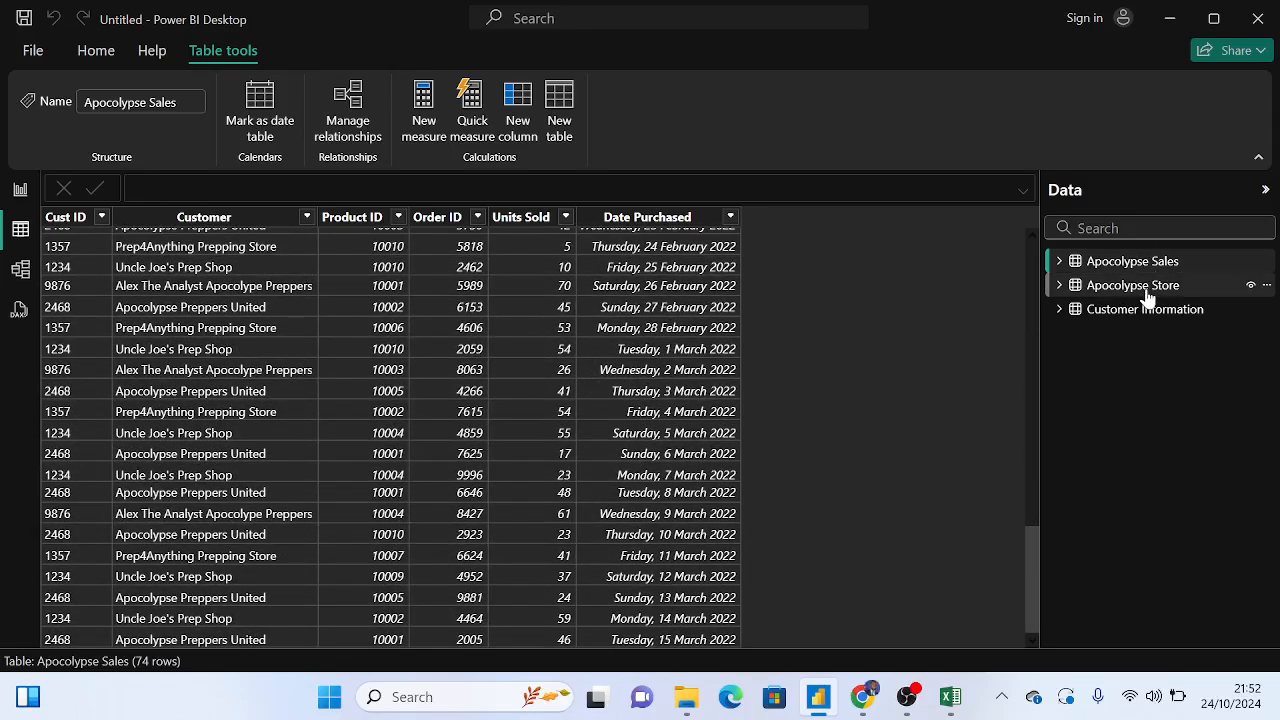
click(1146, 292)
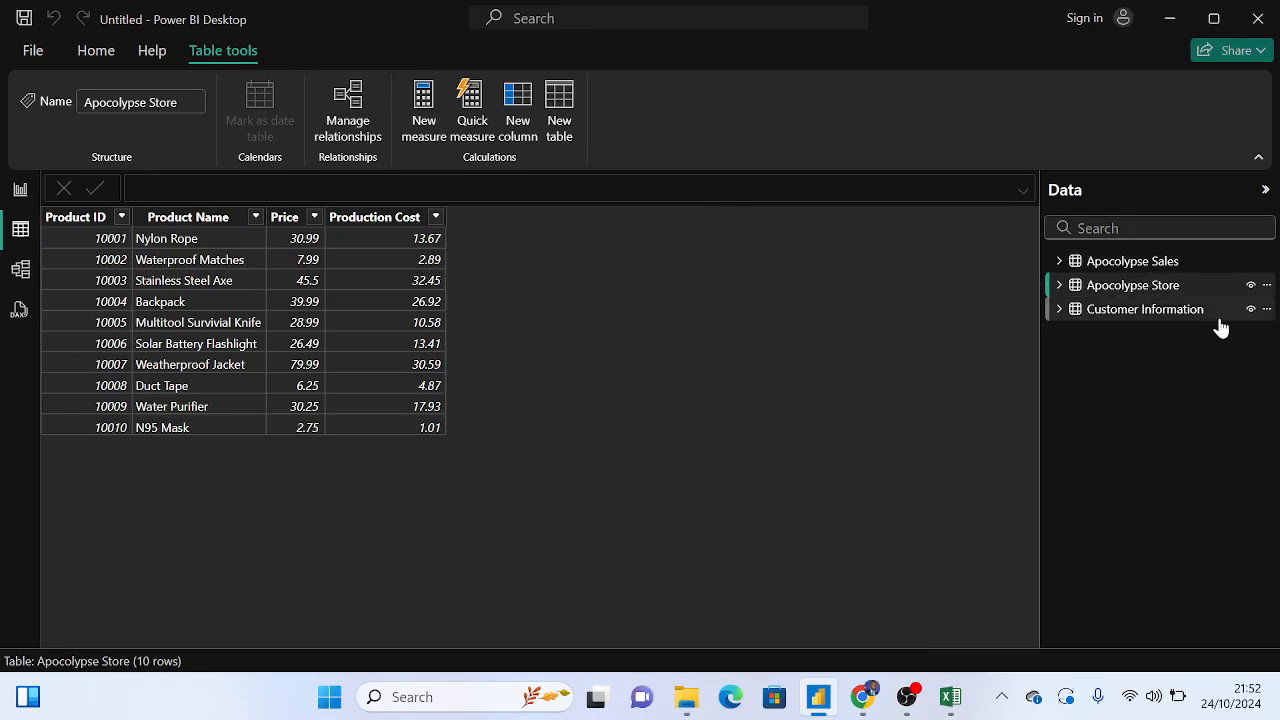
click(1157, 274)
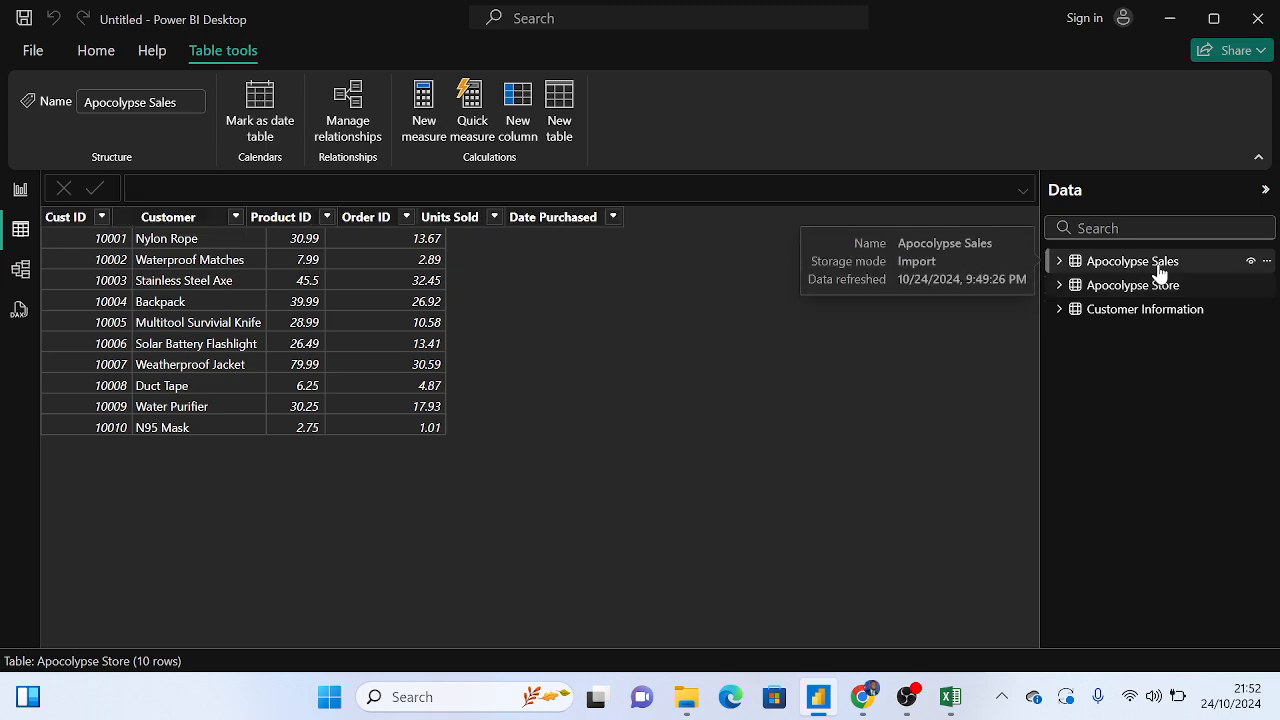
scroll(470, 370, down, 15)
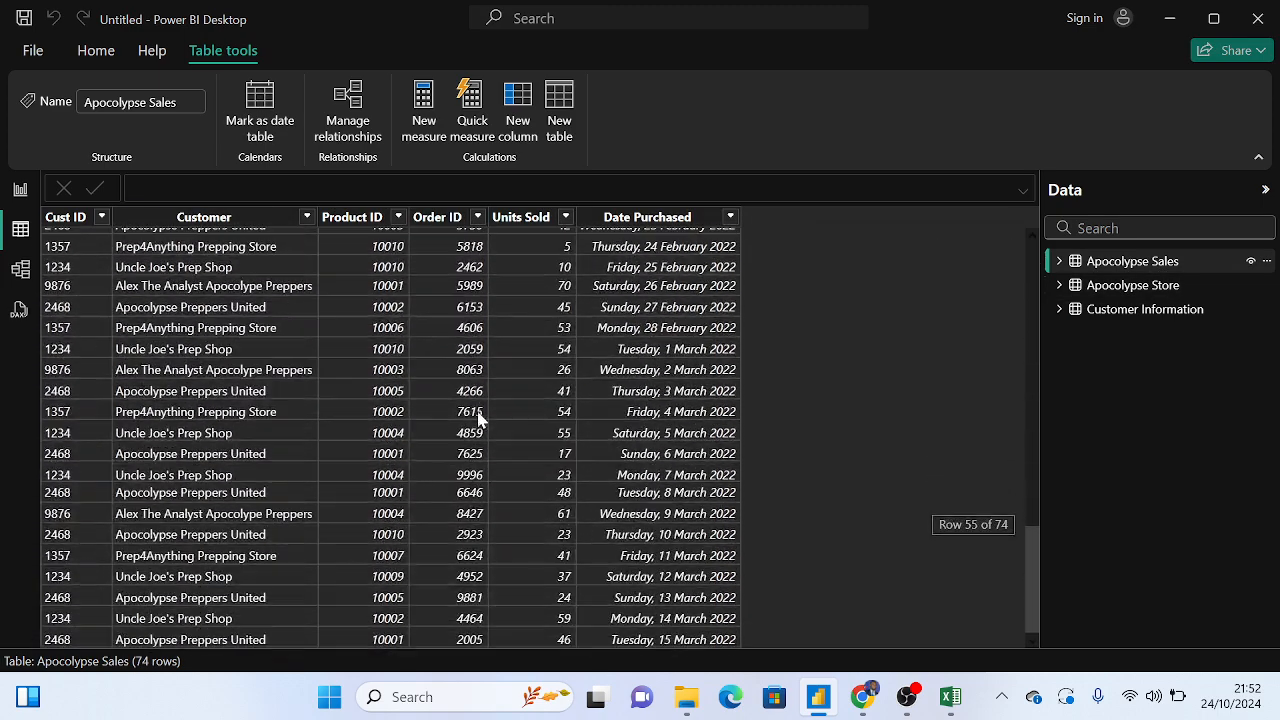
scroll(311, 490, up, 15)
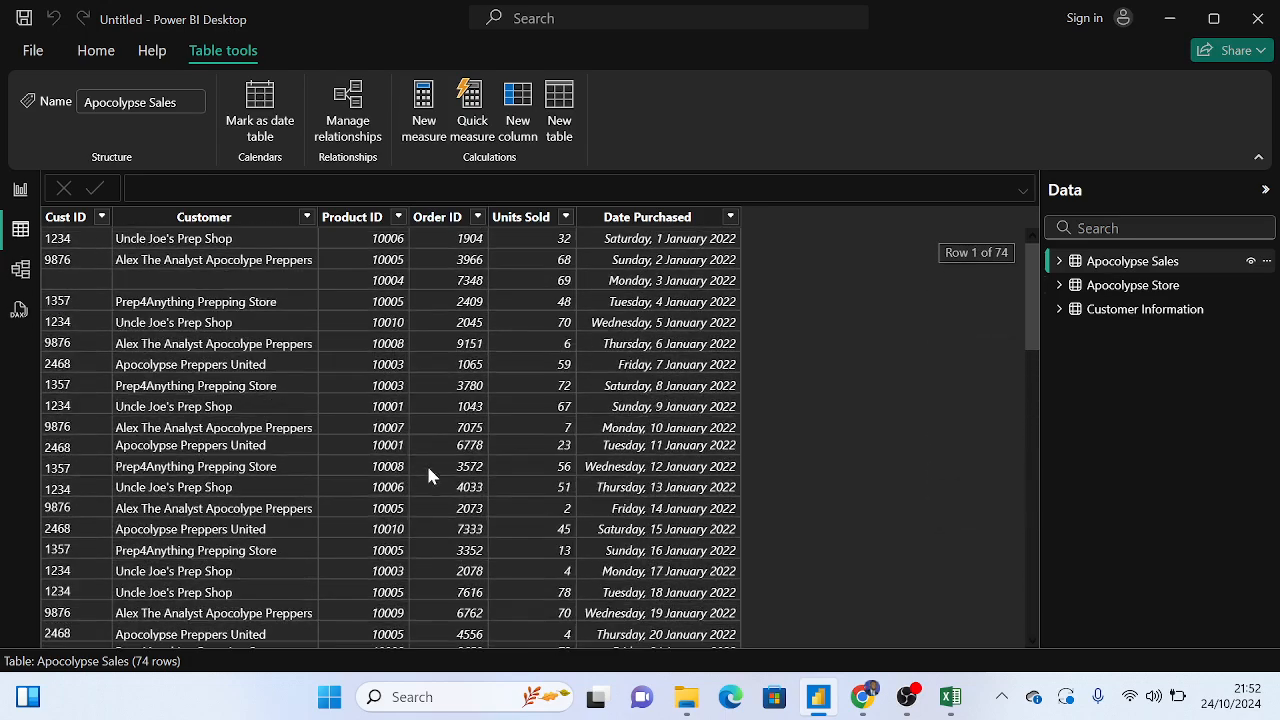
scroll(421, 429, down, 15)
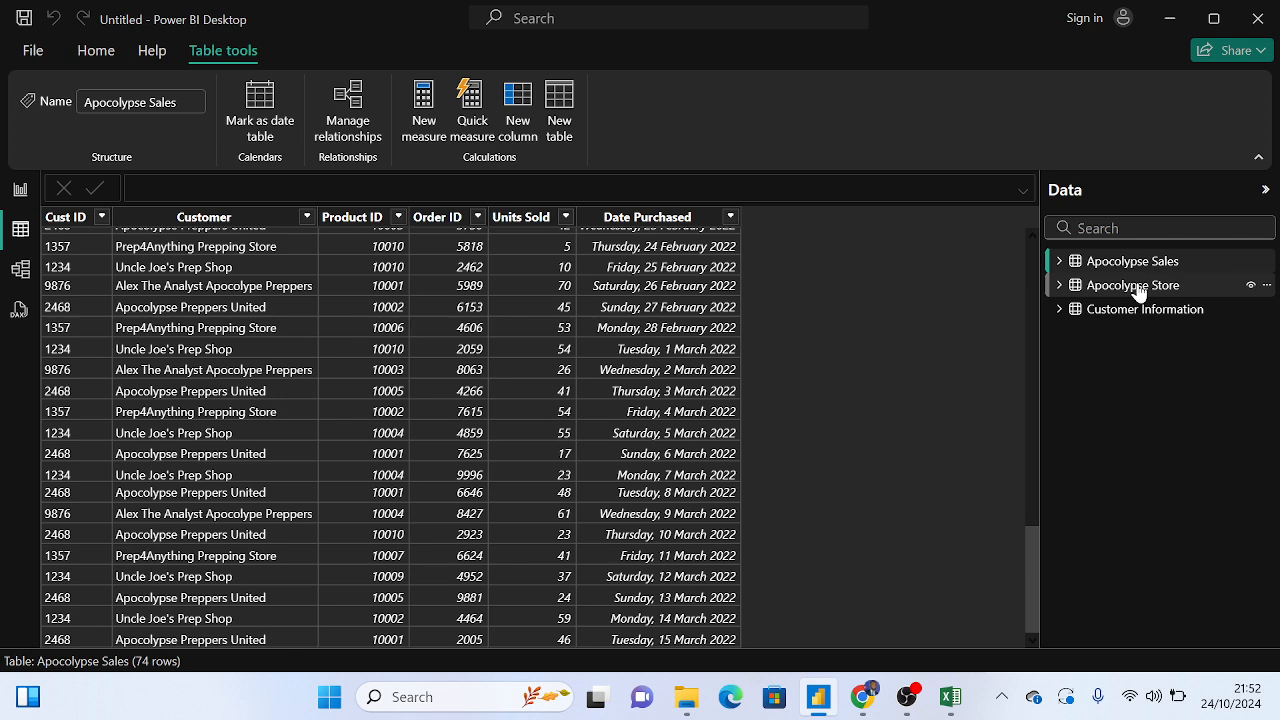
Compare the Apocolypse Store columns with Apocolypse Sales and examine the Customer Information table's rows and fields
click(1136, 287)
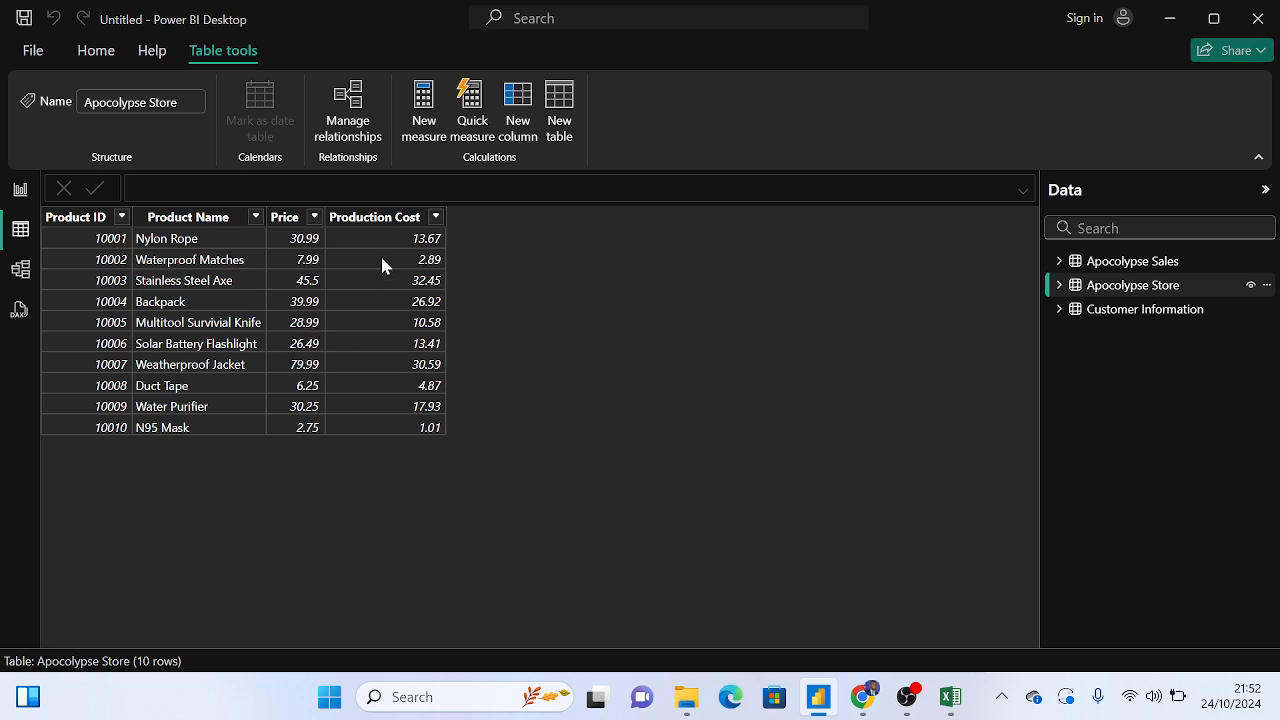
click(1172, 265)
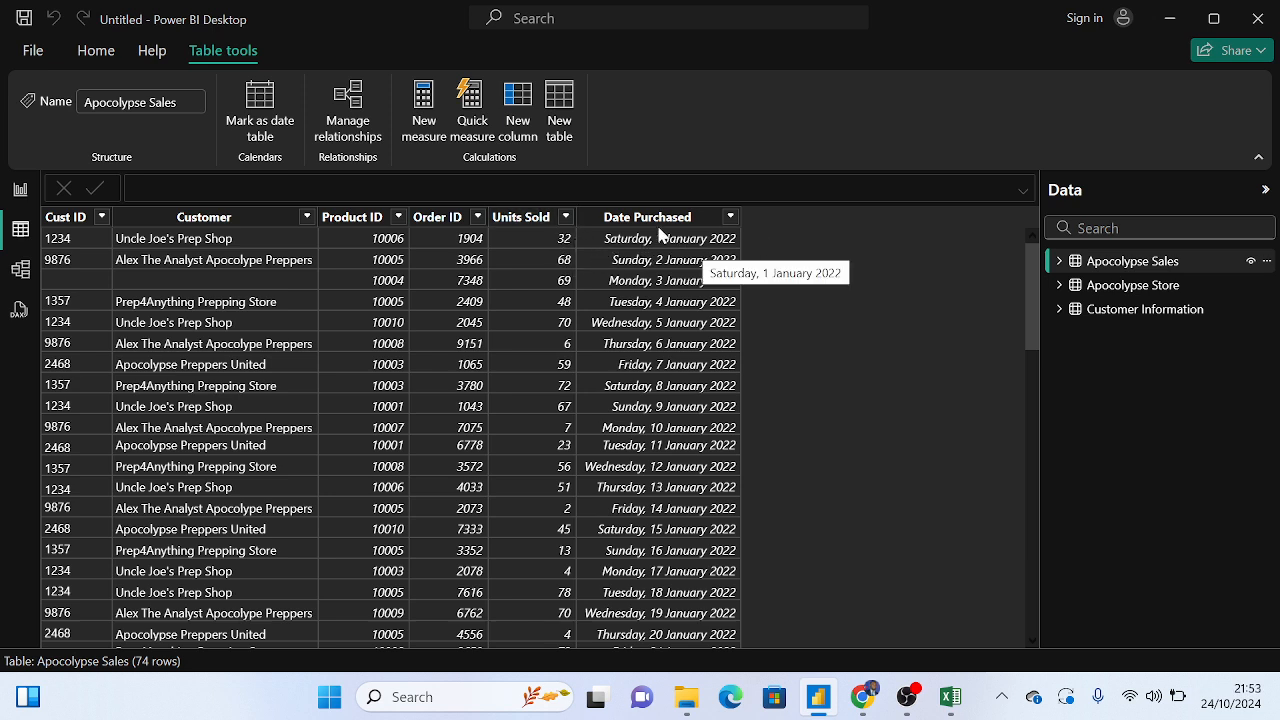
click(1150, 287)
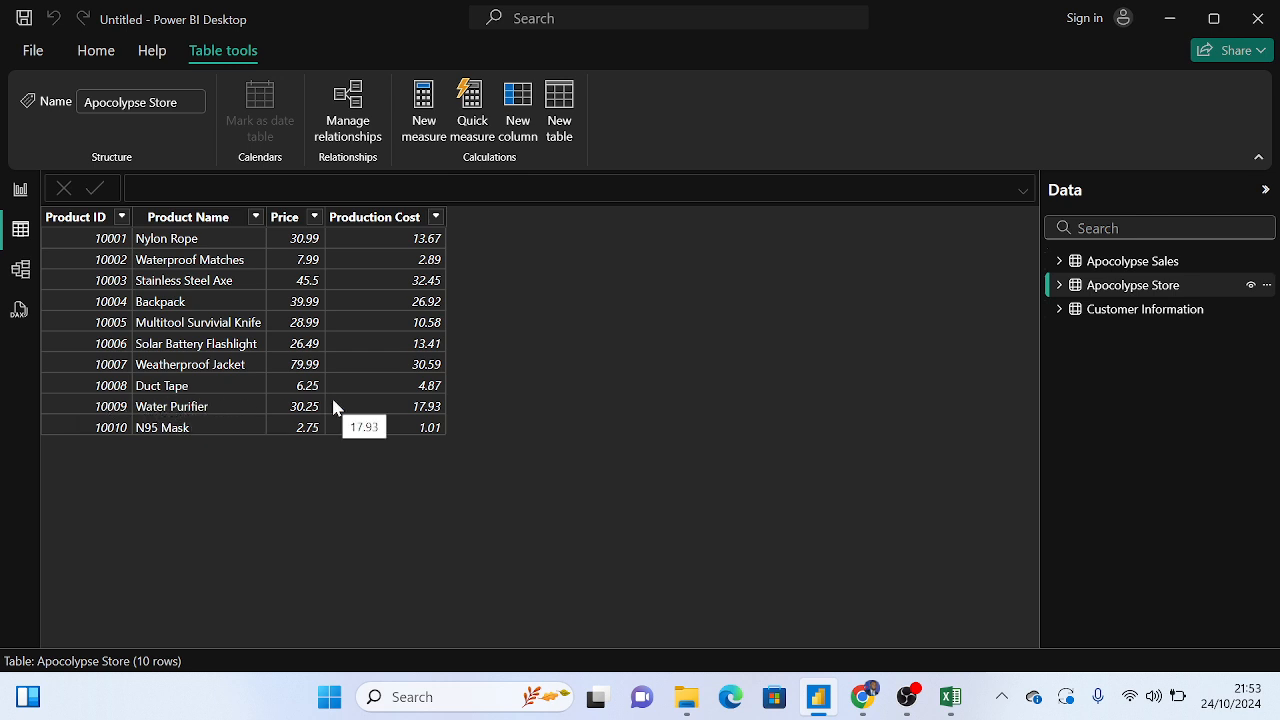
click(1062, 312)
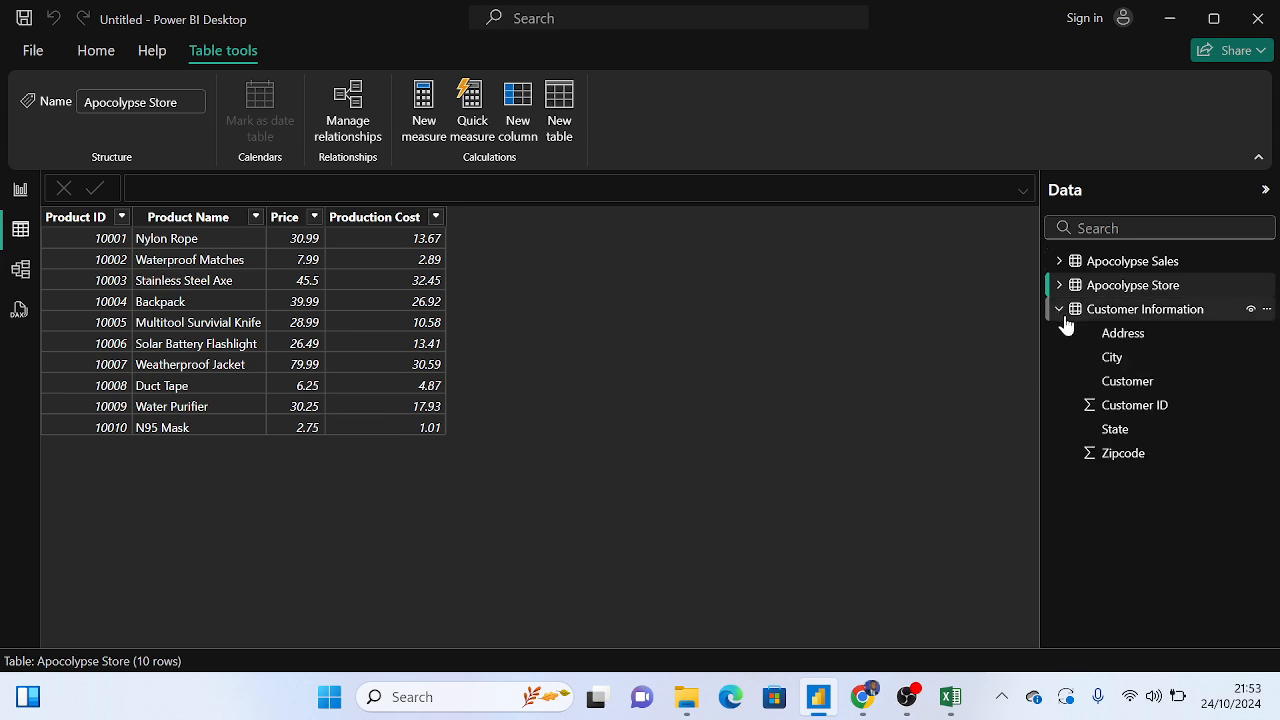
click(1143, 310)
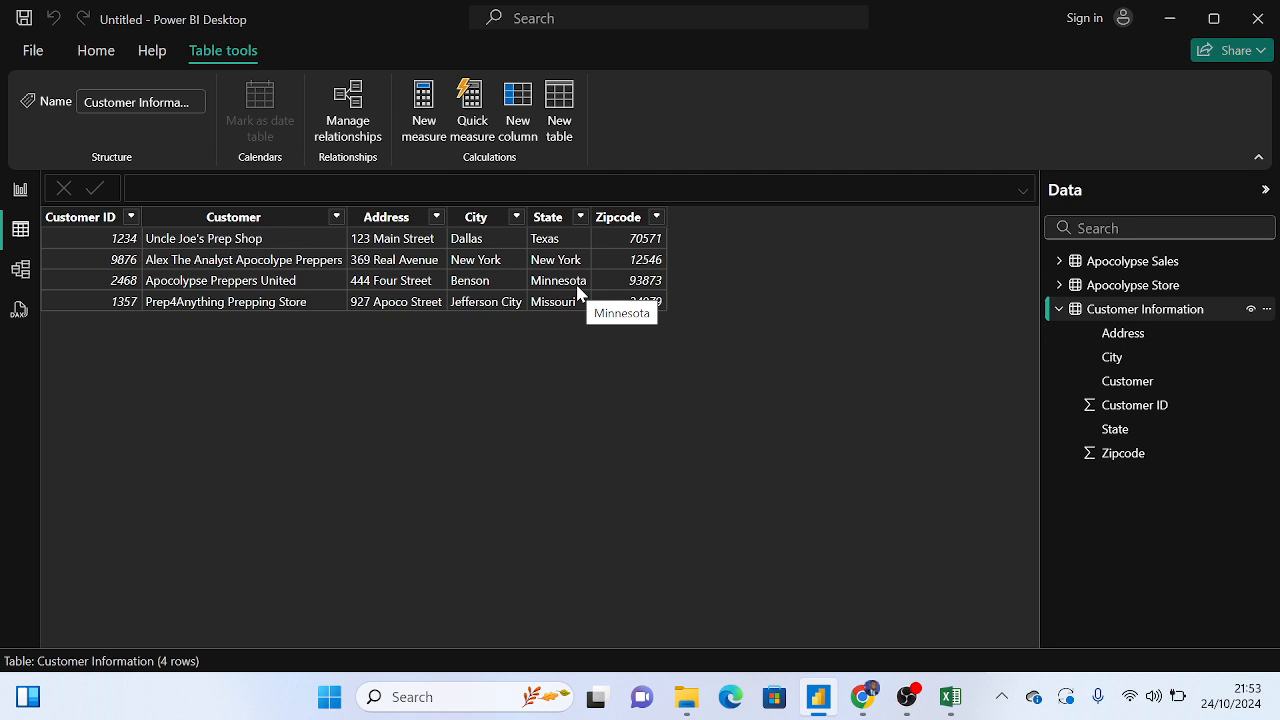
click(1059, 309)
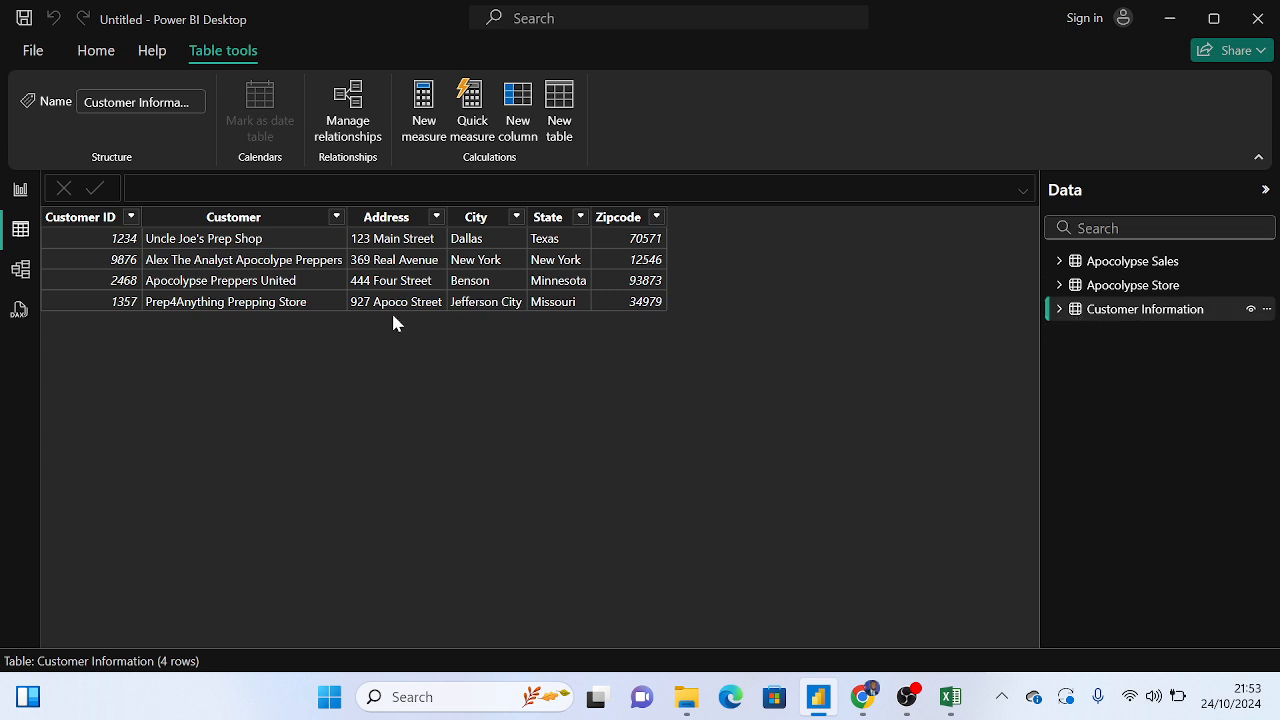
Spread the Apocolypse Store, Apocolypse Sales and Customer Information tables apart in the model view, with the side panes collapsed
click(20, 270)
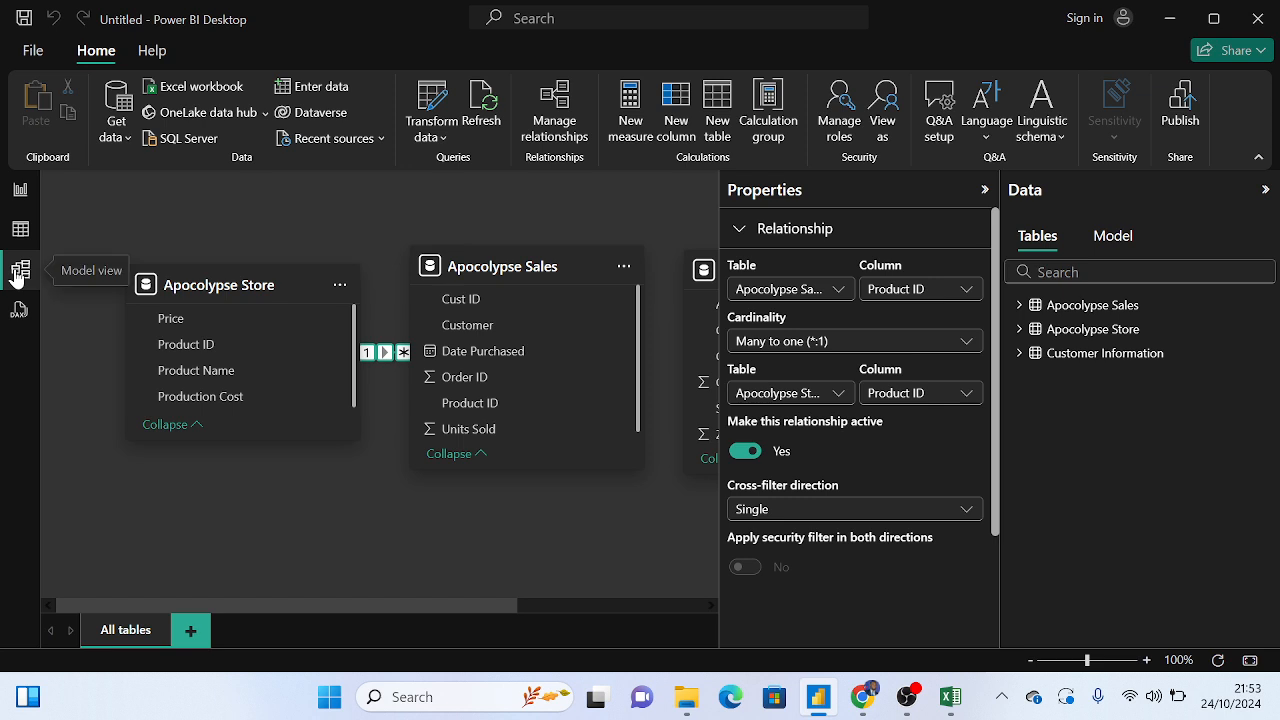
click(985, 191)
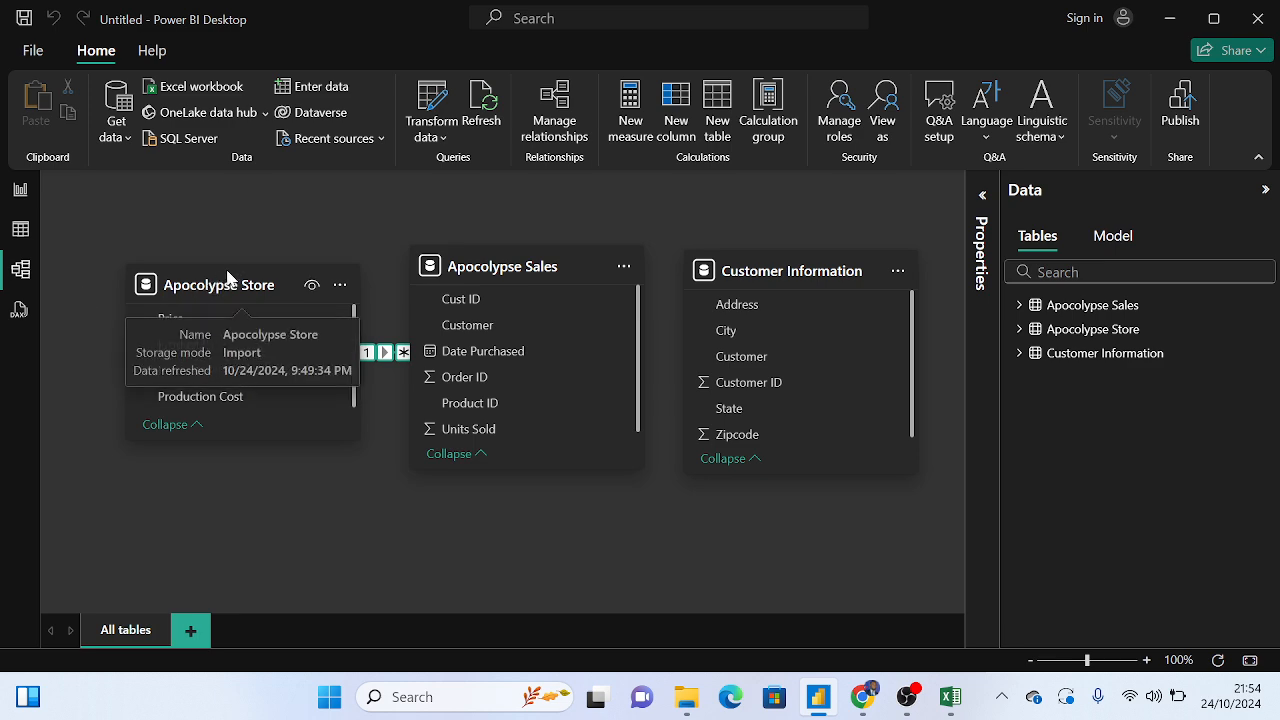
drag(229, 277, 160, 286)
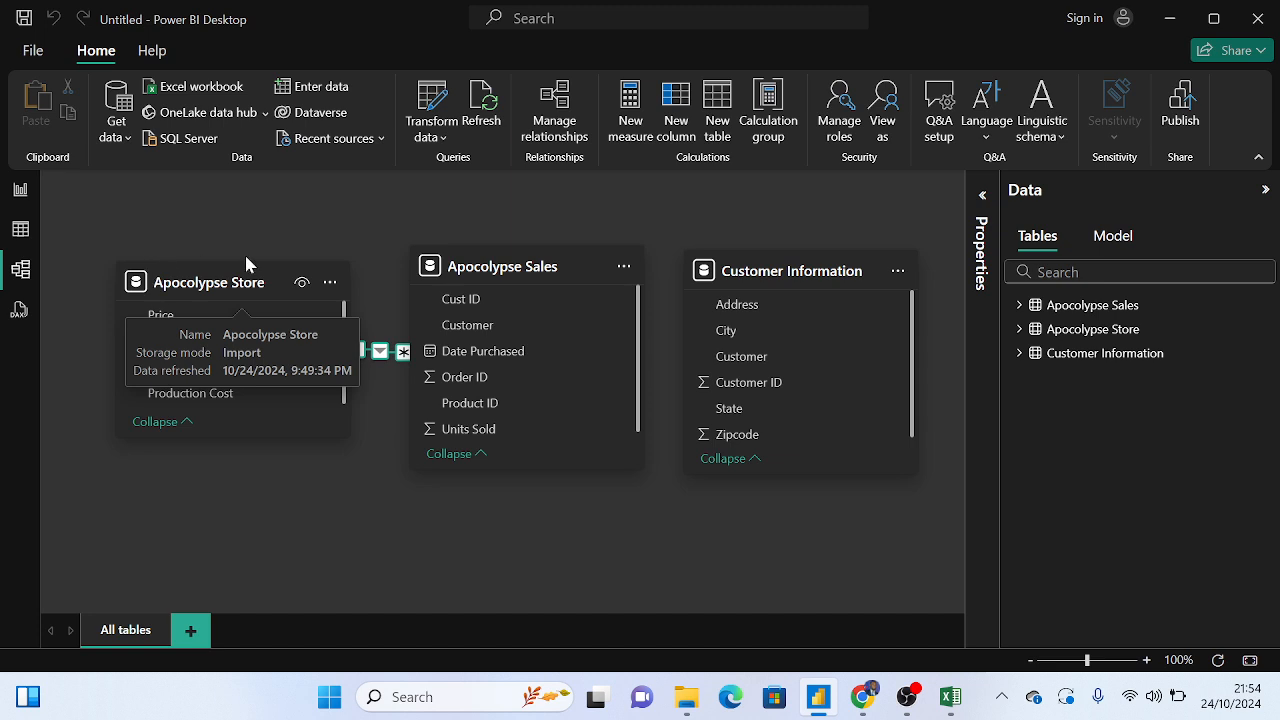
drag(771, 267, 858, 264)
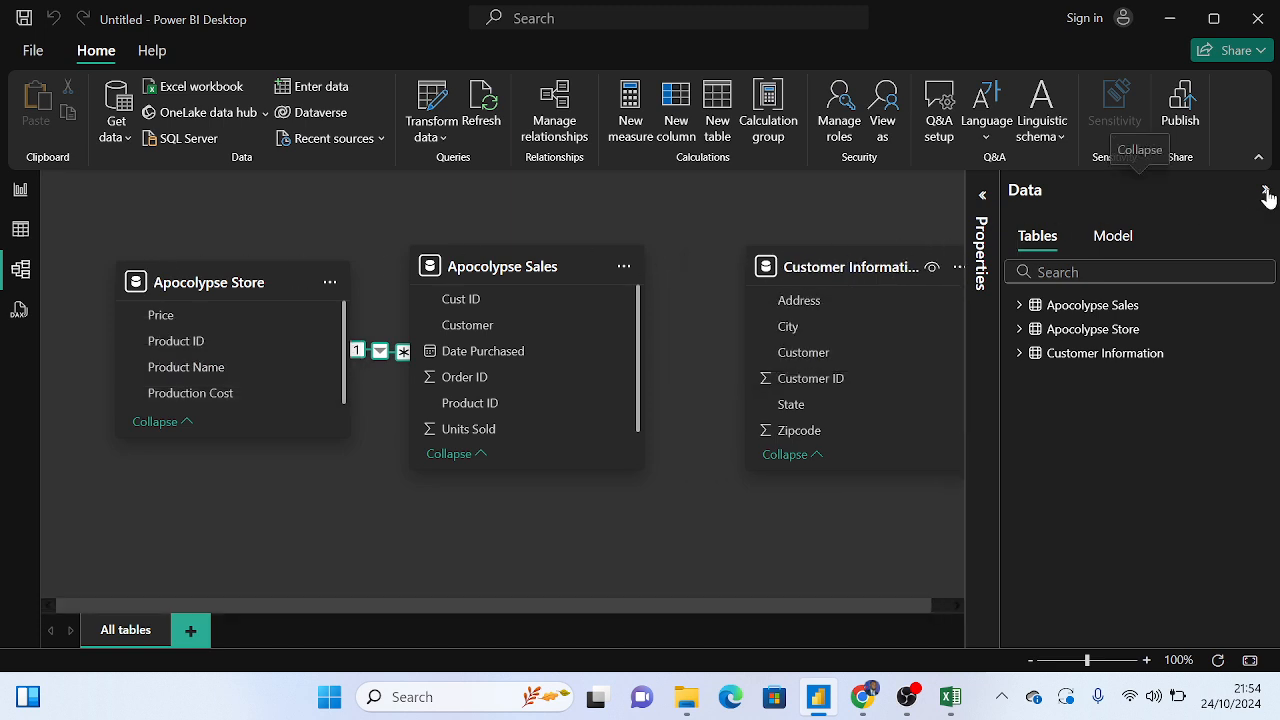
click(1266, 193)
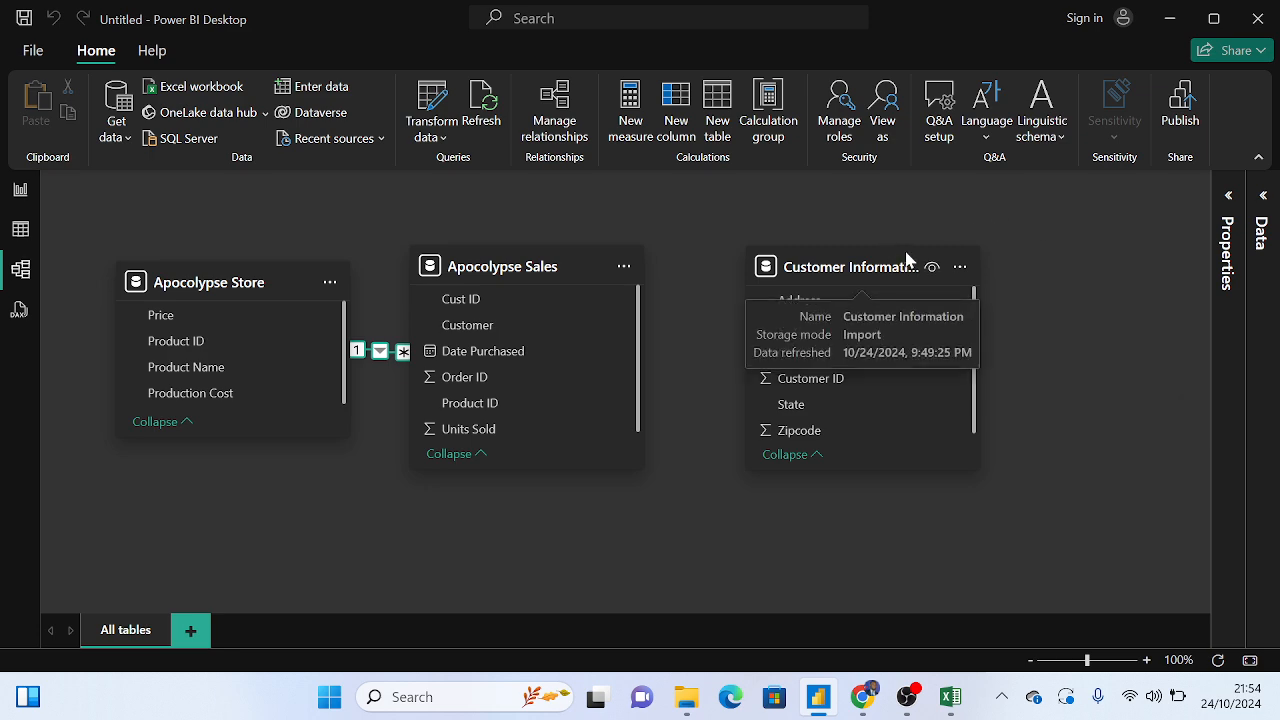
drag(924, 262, 1021, 262)
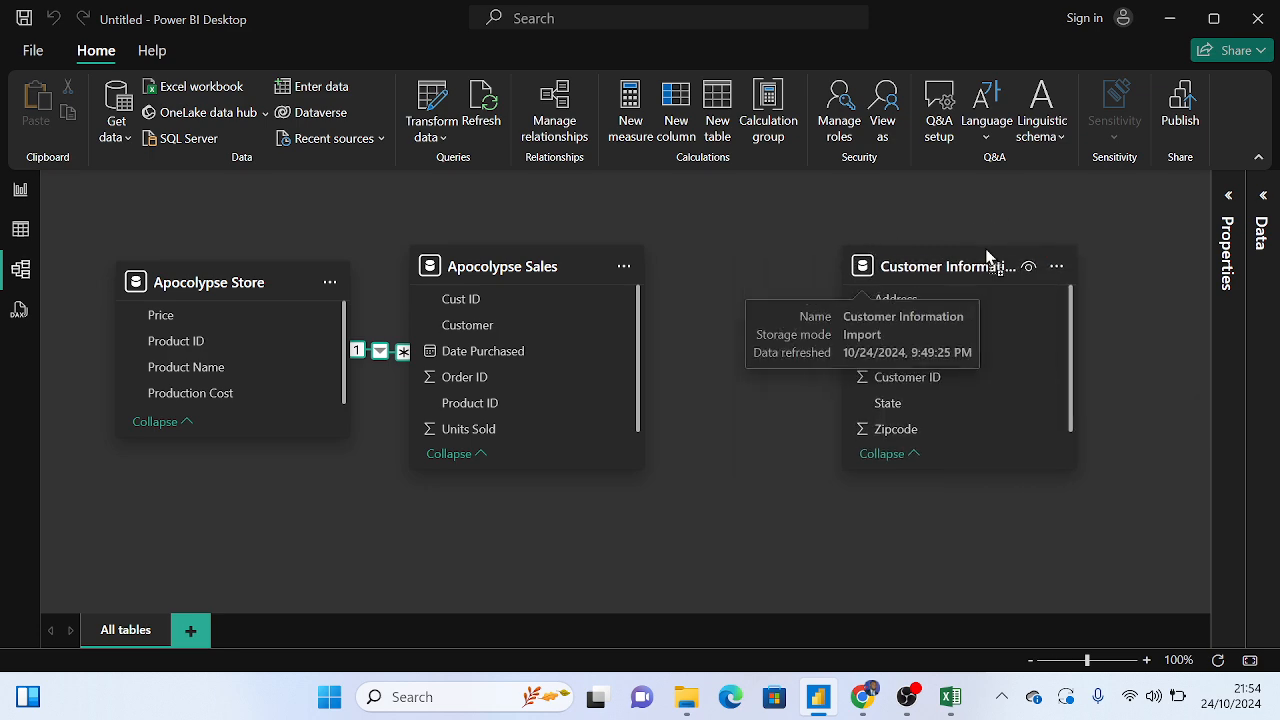
click(571, 266)
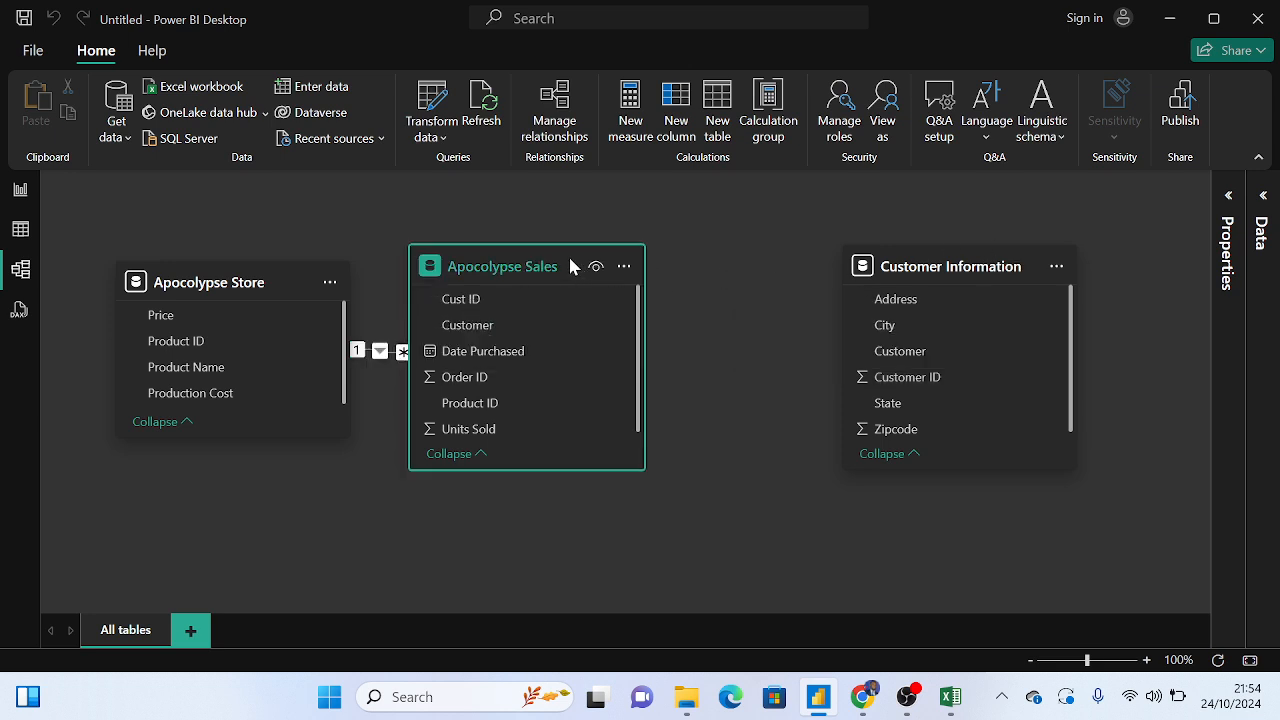
drag(567, 258, 661, 257)
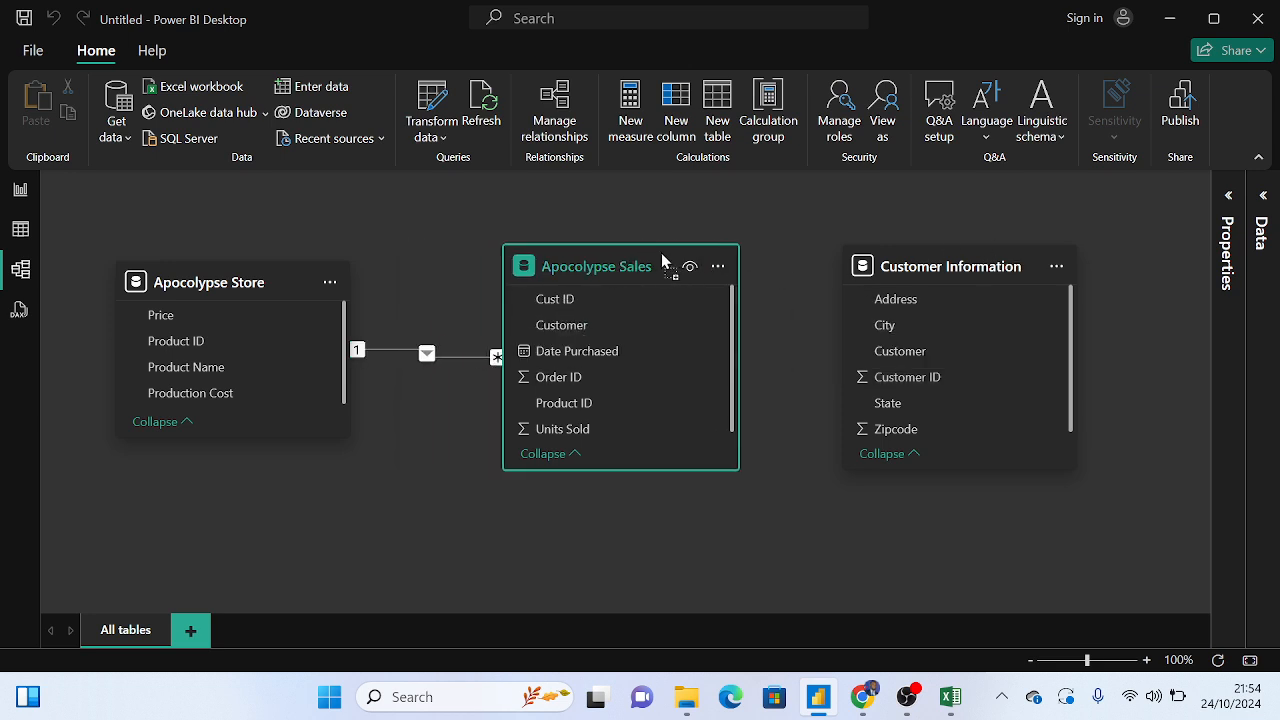